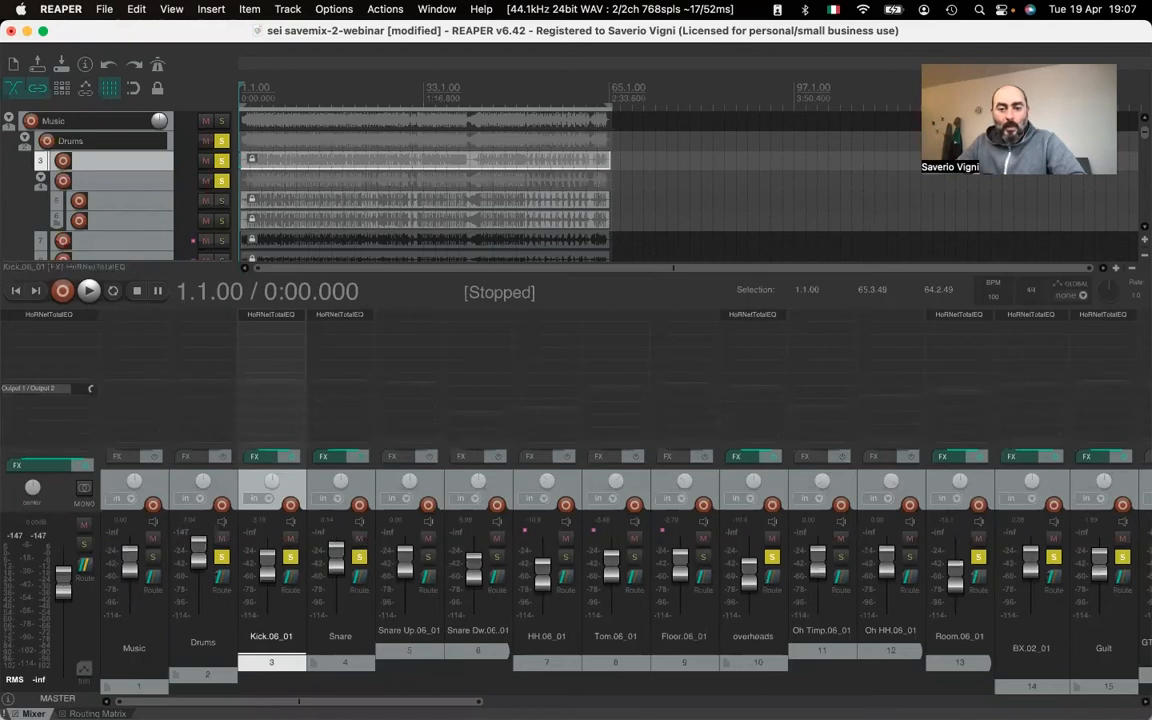
{"action": "mouse_move", "coordinate": [638, 702]}
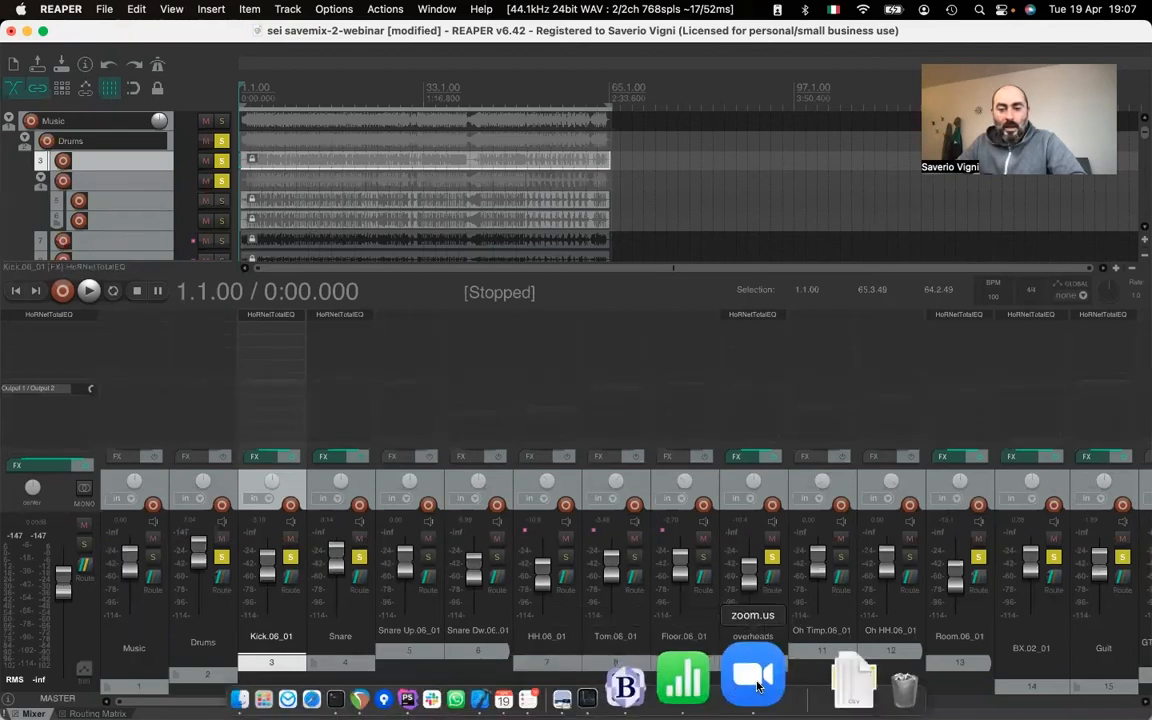
{"action": "left_click", "coordinate": [755, 680]}
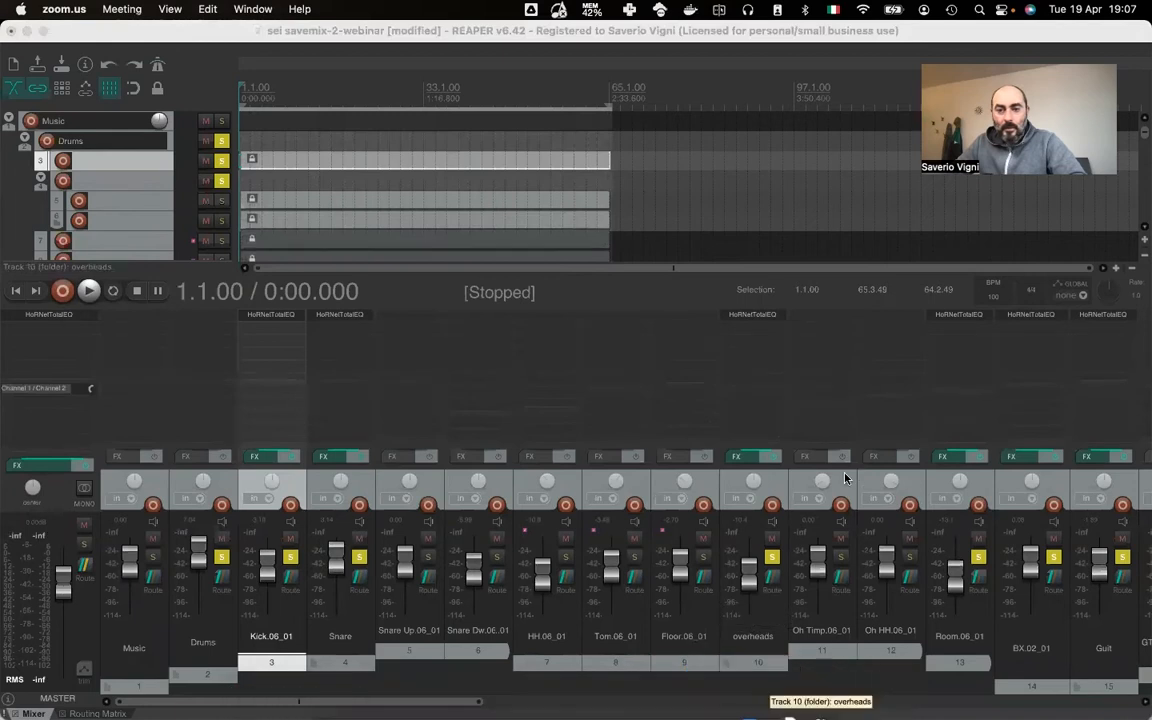
{"action": "left_click", "coordinate": [1020, 409]}
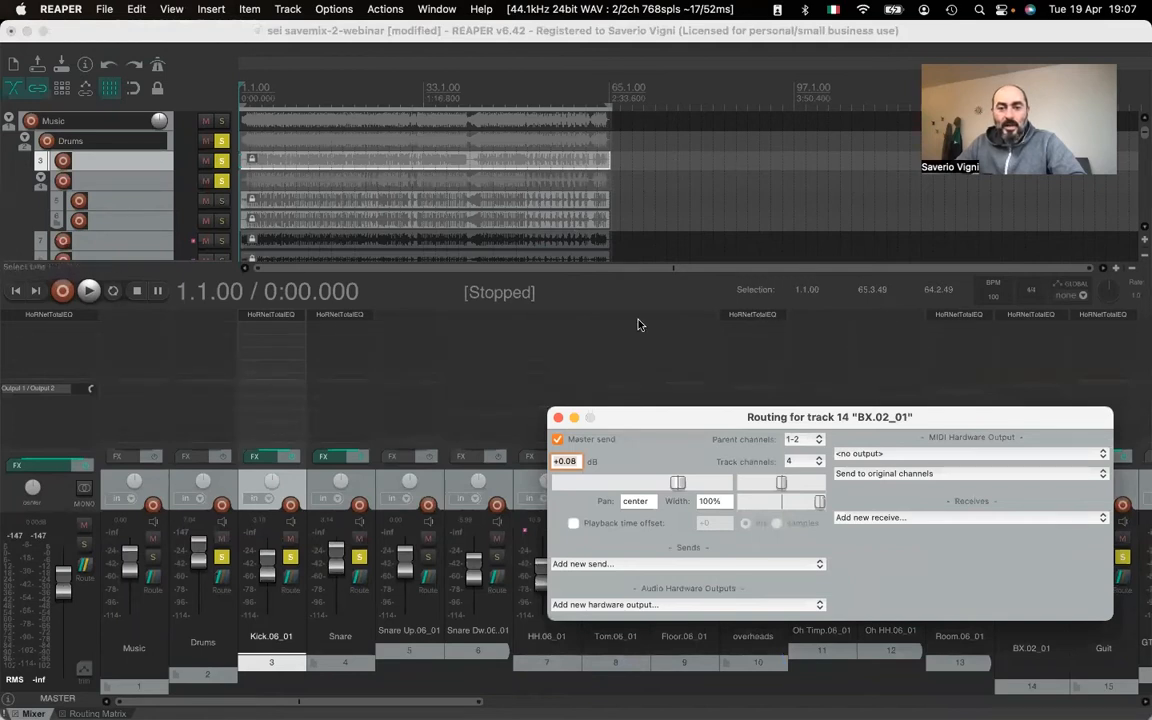
{"action": "left_click", "coordinate": [559, 418]}
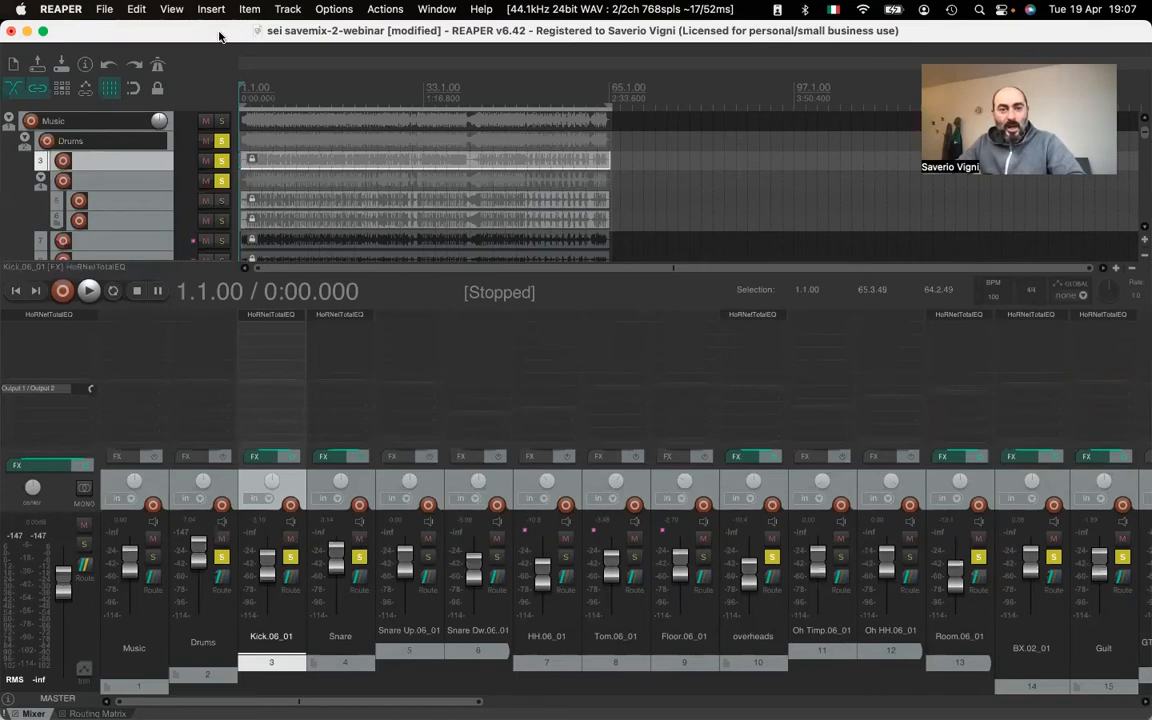
Play the opening of the mix twice from the start, stopping playback after each listen
{"action": "key", "text": "space"}
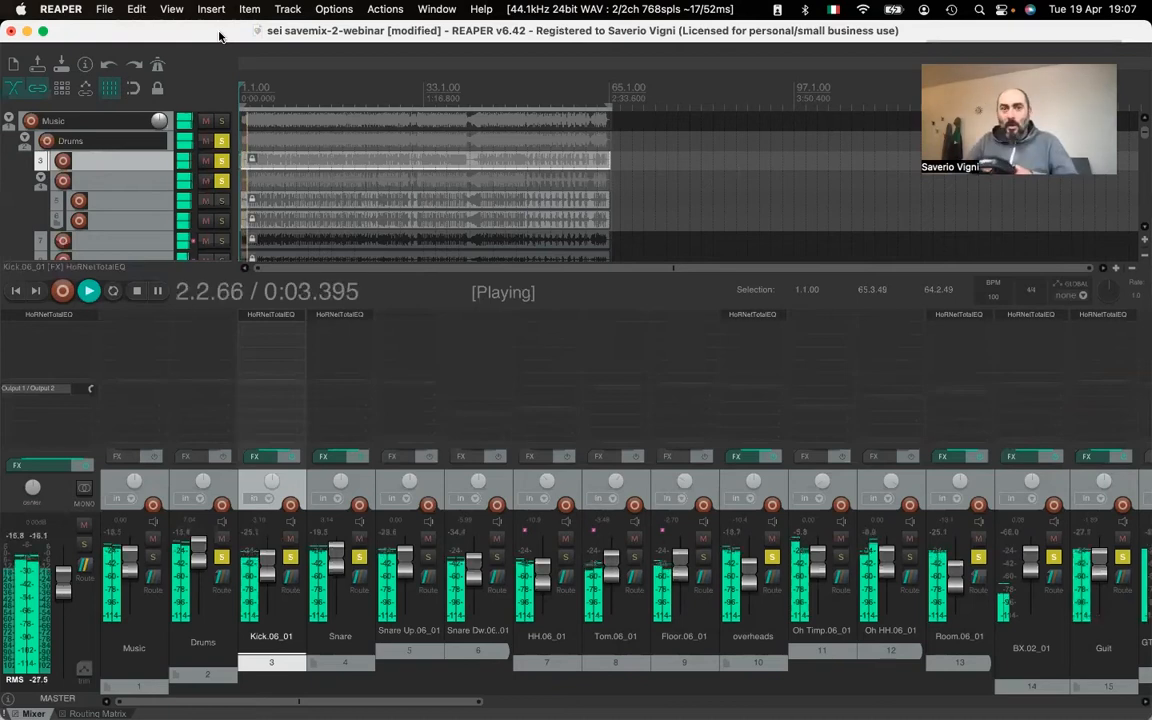
{"action": "key", "text": "space"}
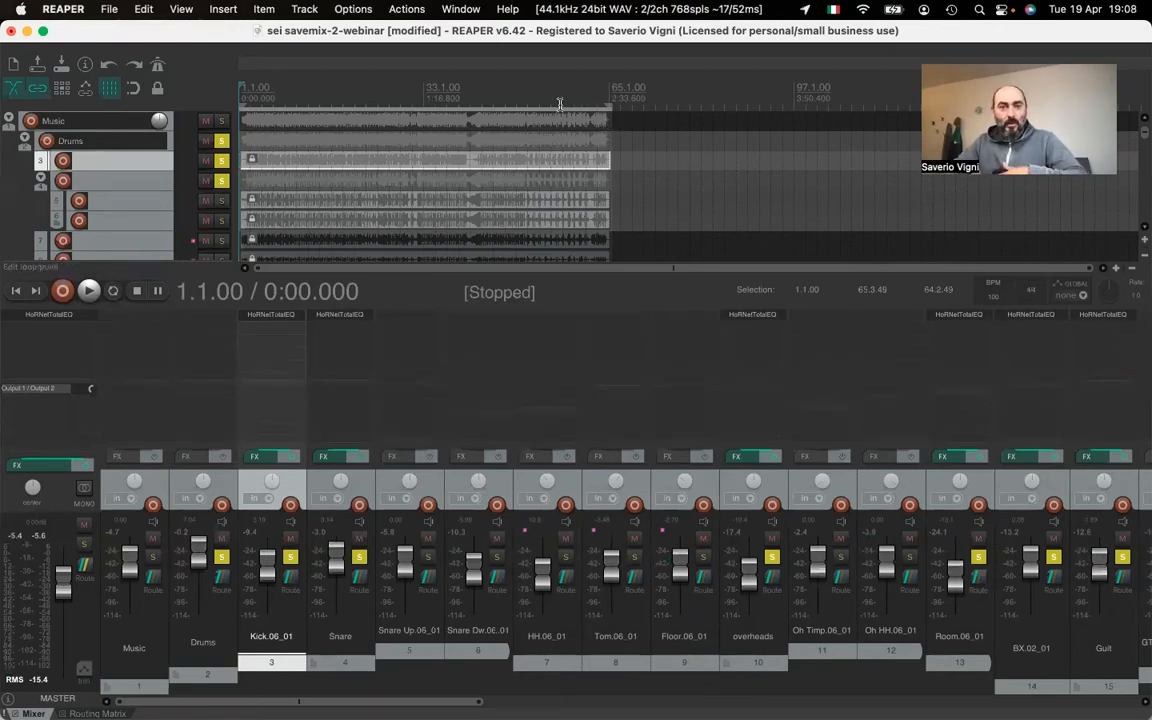
{"action": "key", "text": "space"}
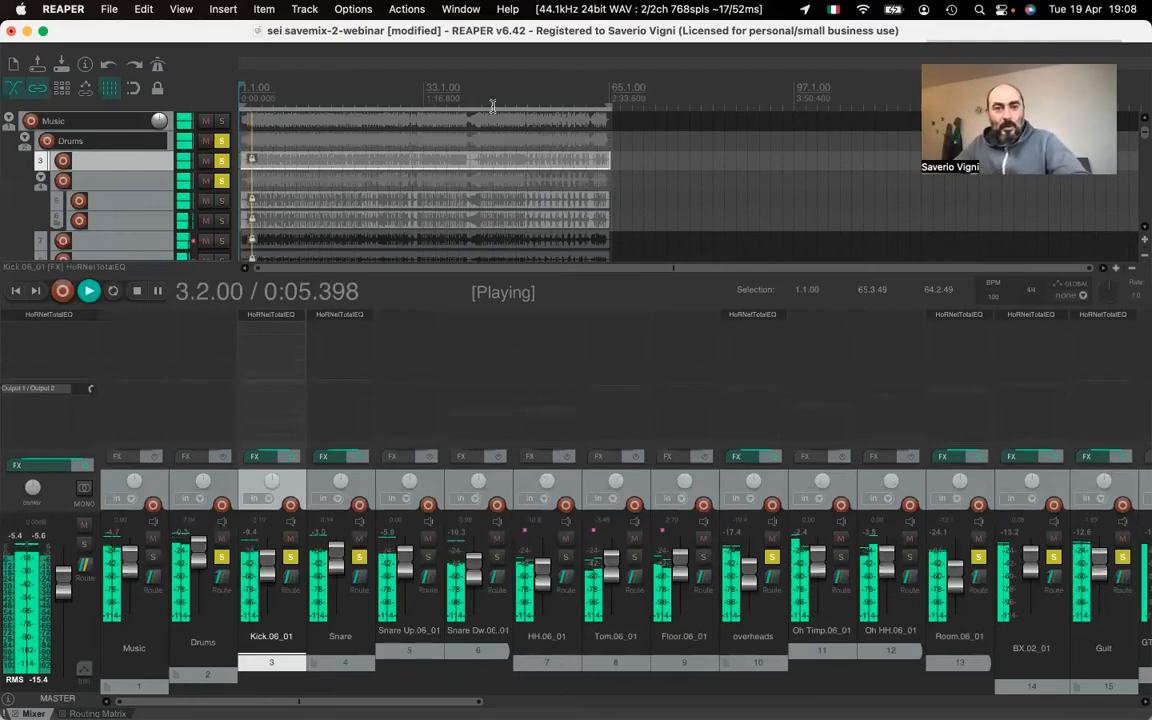
{"action": "key", "text": "space"}
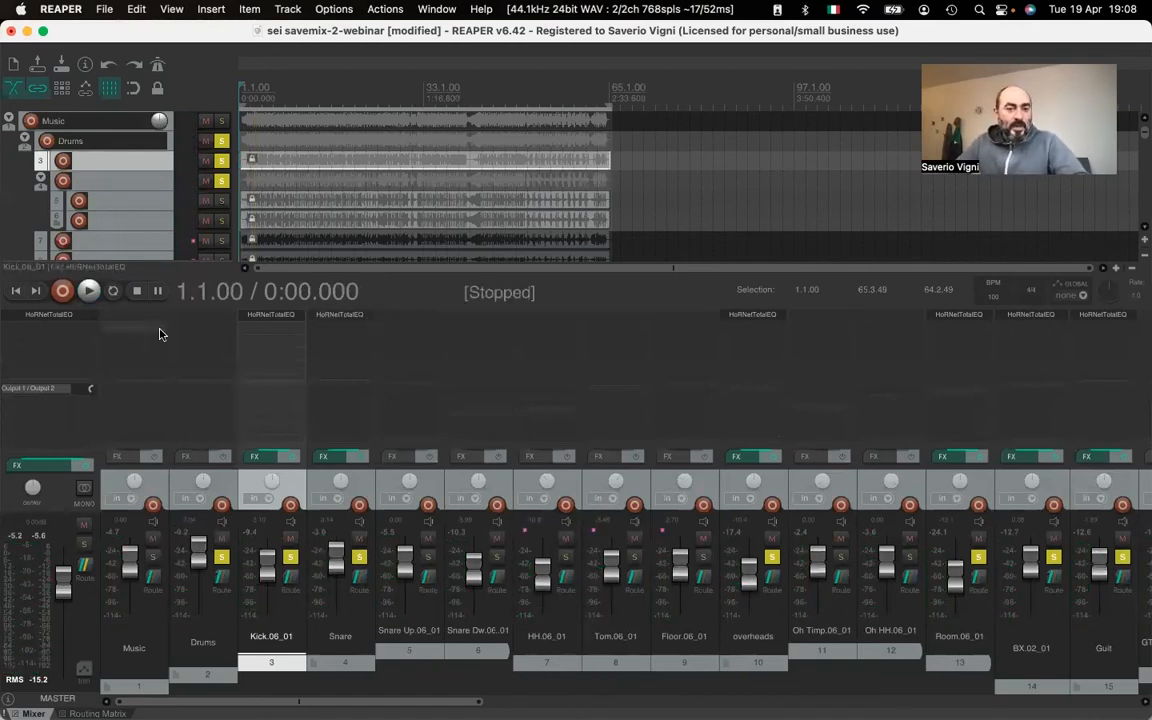
Insert the HoRNetMulticompPlusMK2 VST effect on the master track and place its window over the arrangement and mixer
{"action": "double_click", "coordinate": [69, 329]}
{"action": "left_click_drag", "start_coordinate": [515, 268], "coordinate": [165, 208]}
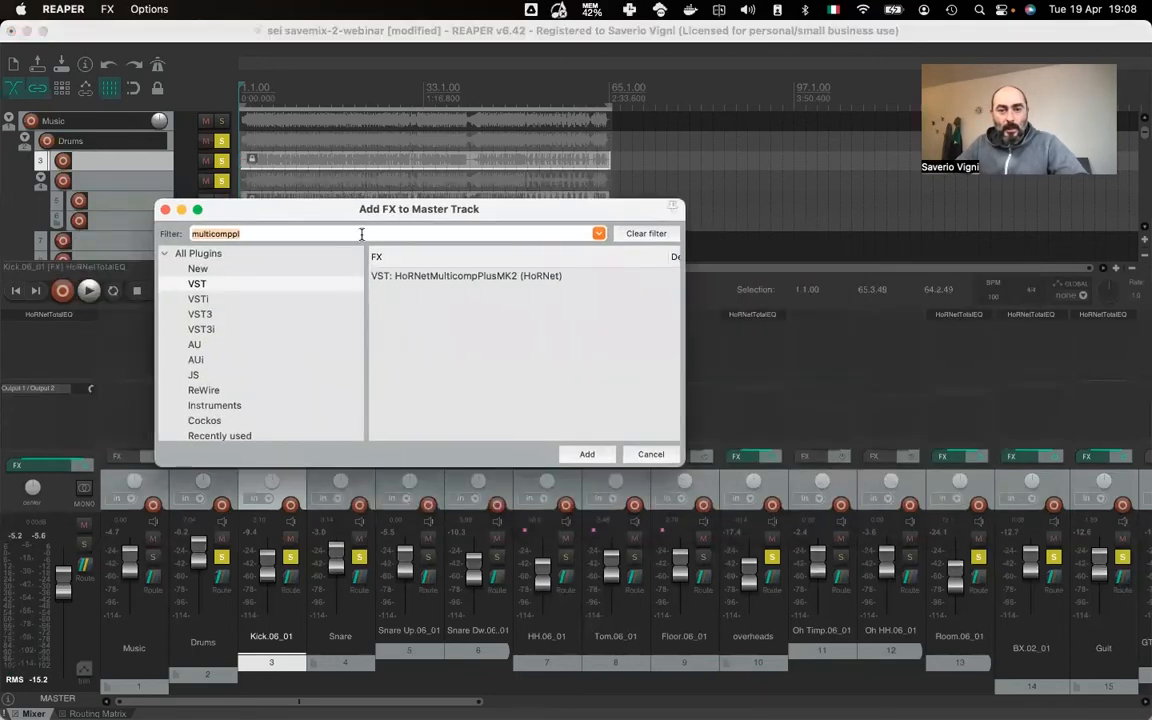
{"action": "double_click", "coordinate": [488, 276]}
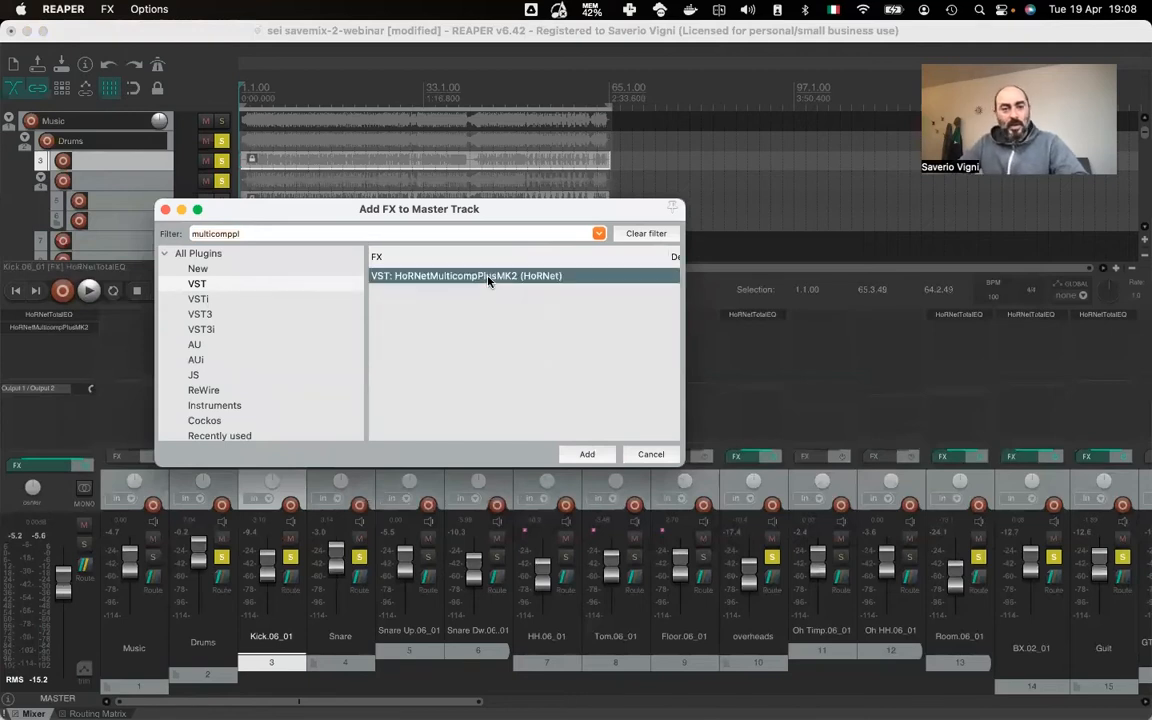
{"action": "left_click_drag", "start_coordinate": [255, 56], "coordinate": [370, 113]}
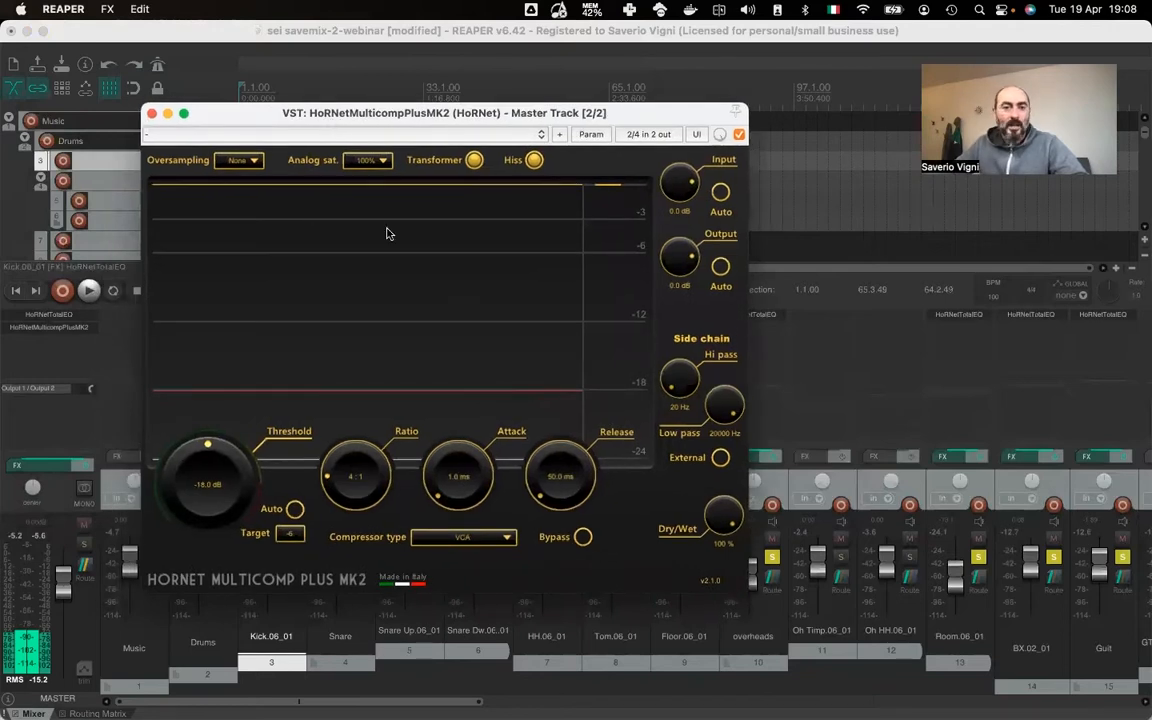
Play the mix through the master track's compressor to examine its gain reduction, and stop playback
{"action": "left_click_drag", "start_coordinate": [322, 113], "coordinate": [320, 122]}
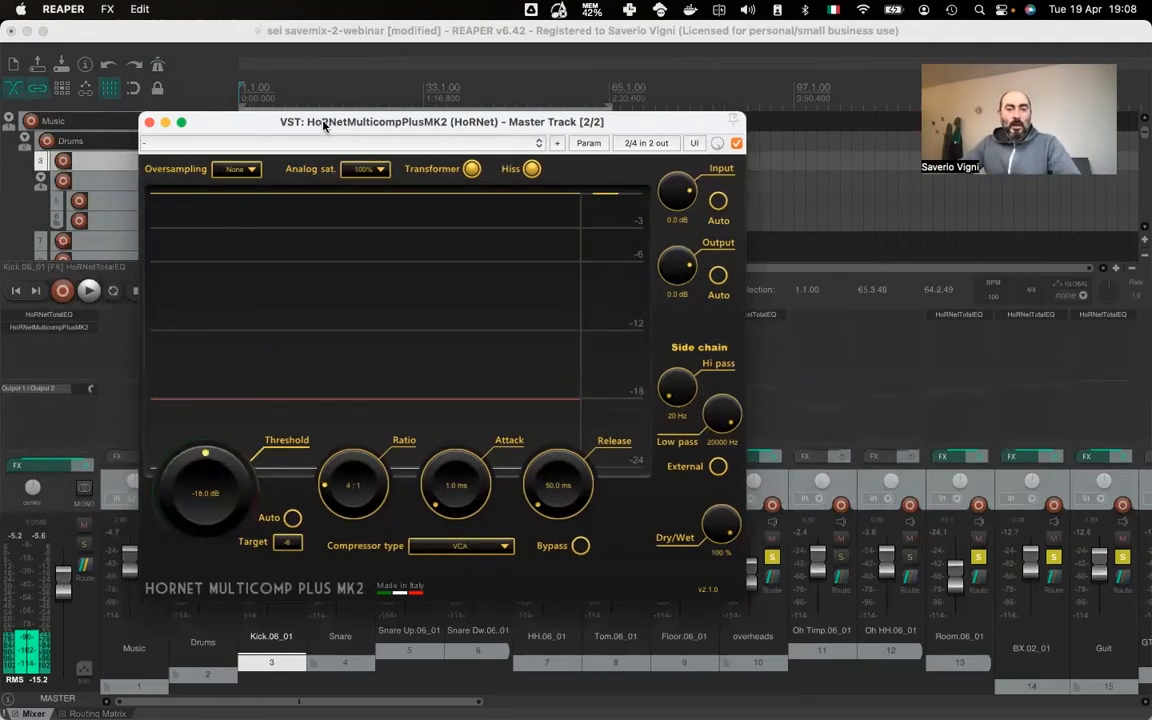
{"action": "left_click_drag", "start_coordinate": [320, 124], "coordinate": [328, 122]}
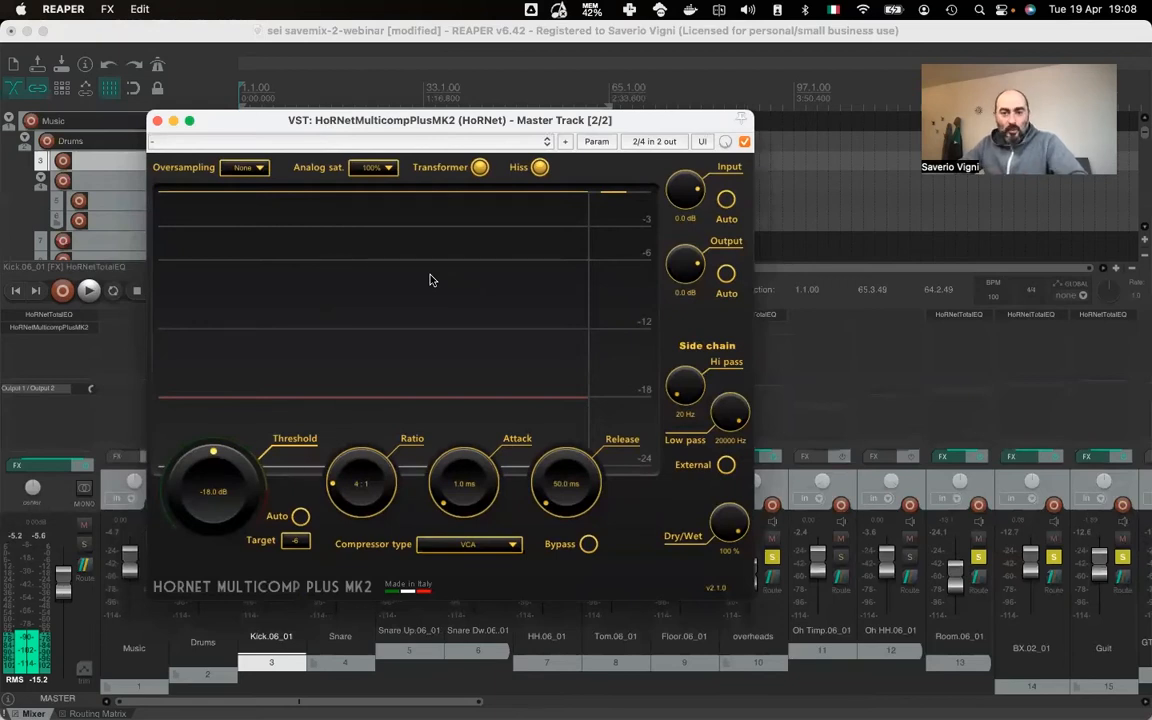
{"action": "left_click_drag", "start_coordinate": [281, 128], "coordinate": [302, 128]}
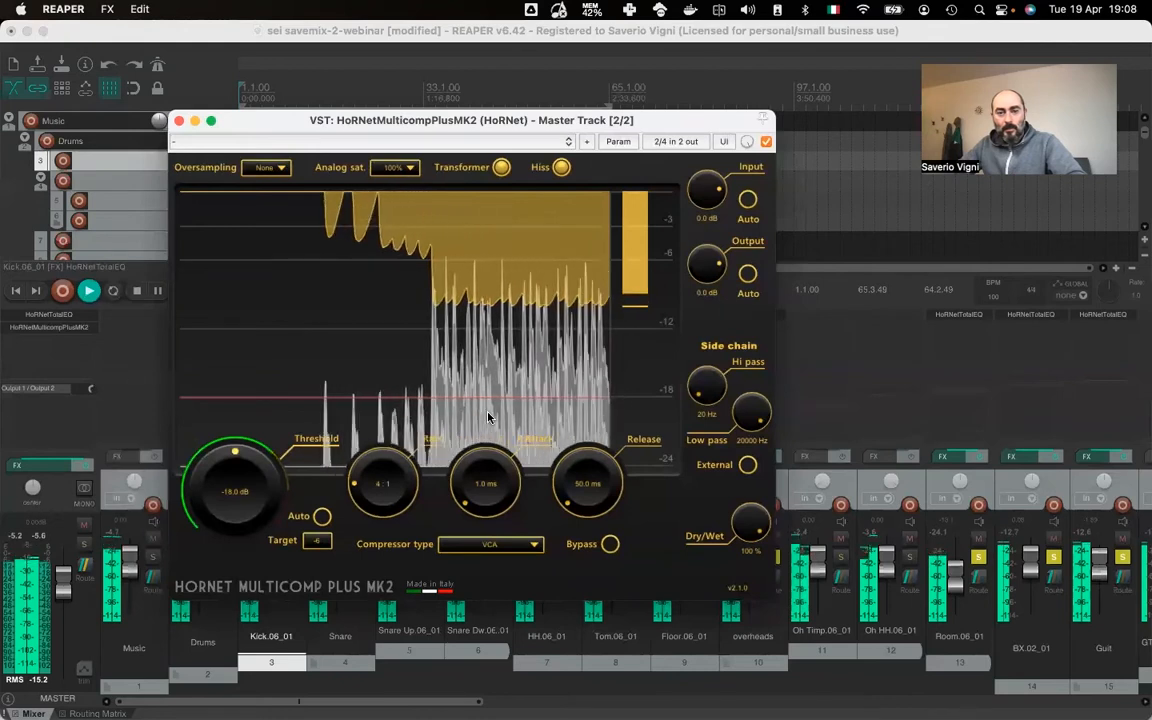
{"action": "key", "text": "space"}
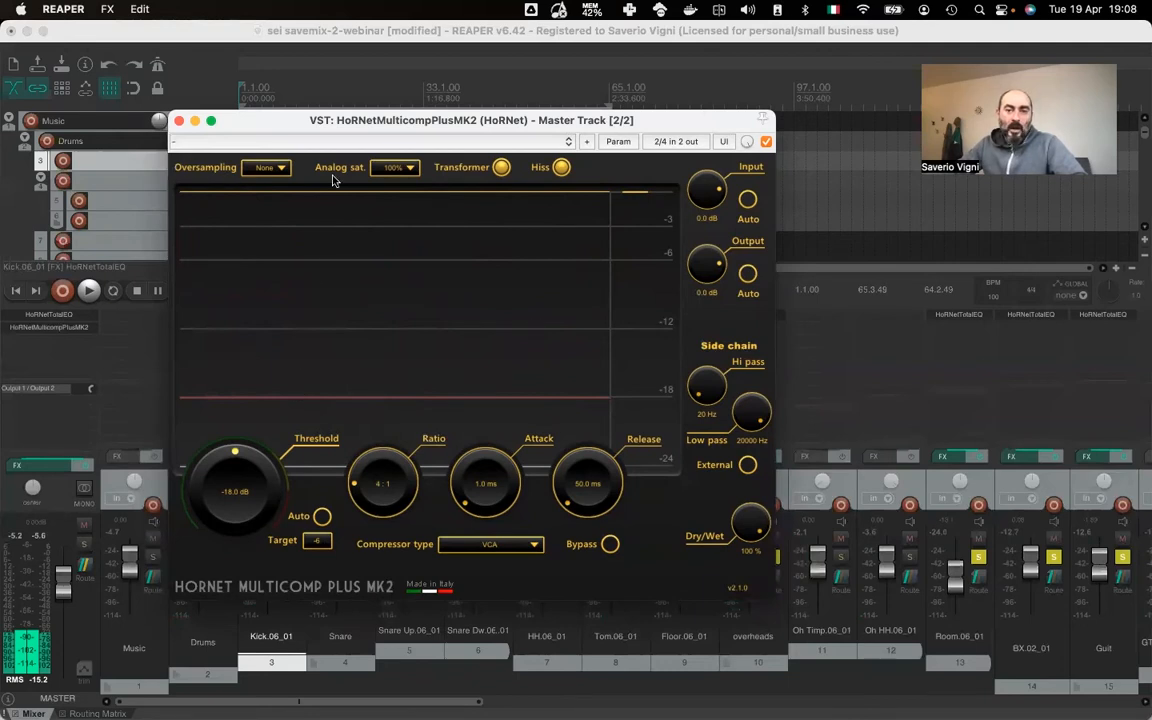
Set the master compressor's oversampling to Auto
{"action": "left_click", "coordinate": [280, 169]}
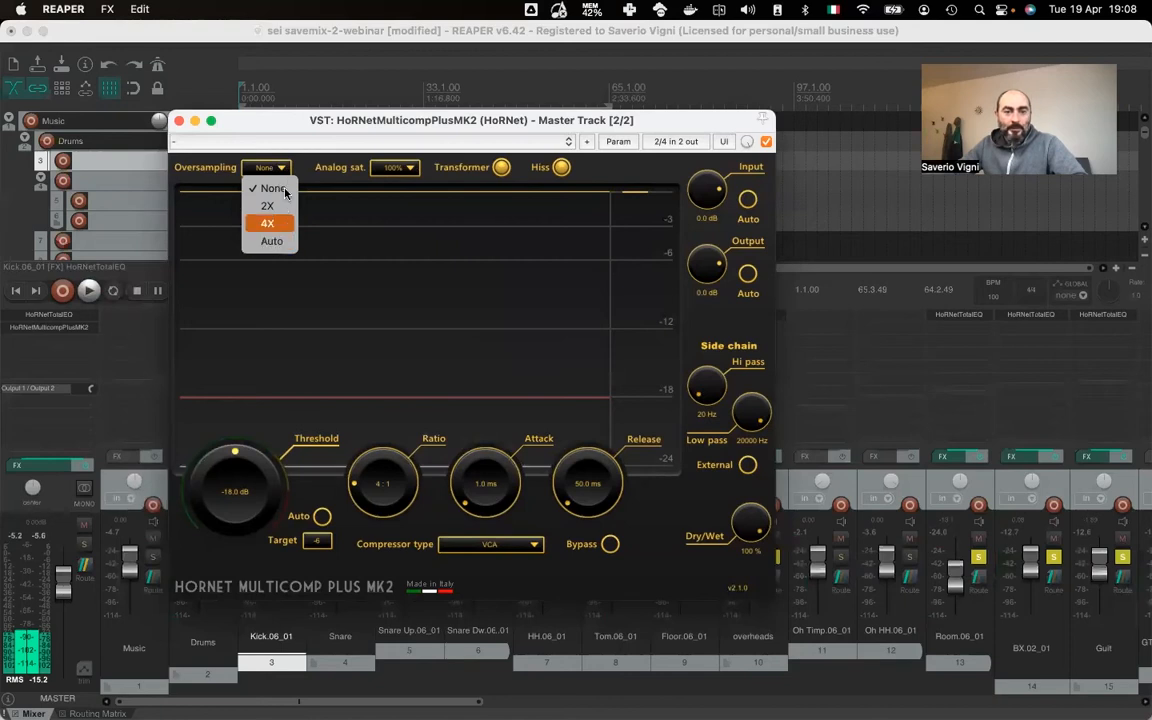
{"action": "left_click", "coordinate": [284, 172]}
{"action": "left_click", "coordinate": [283, 170]}
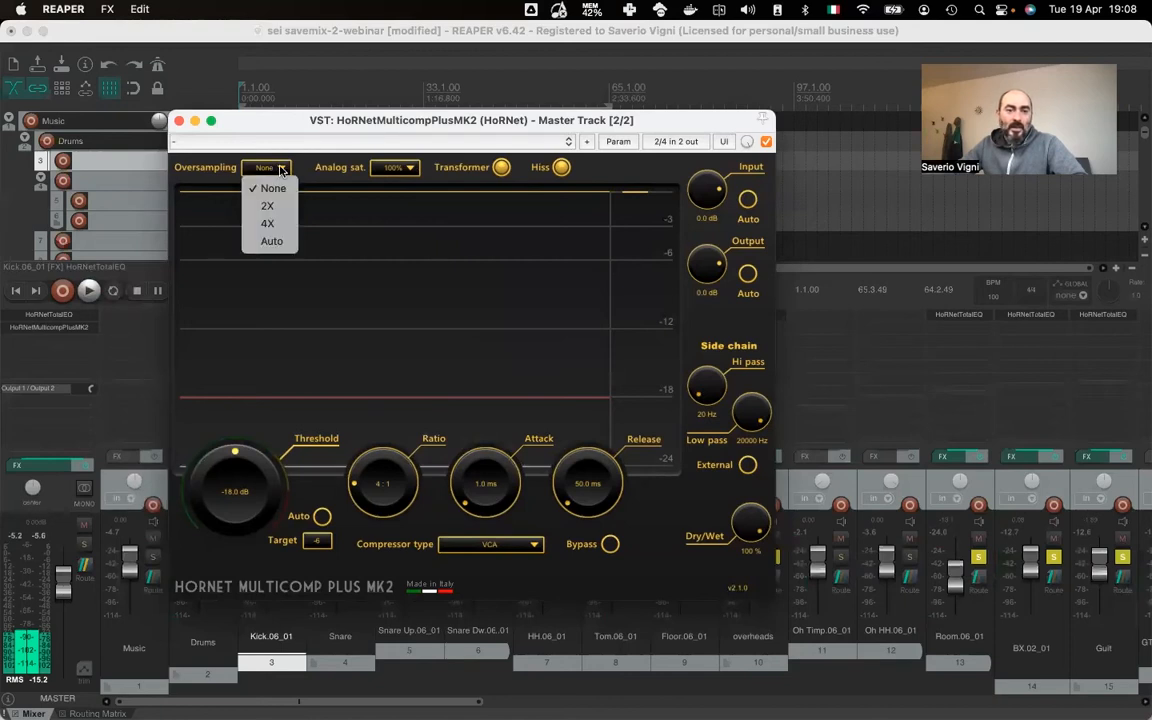
{"action": "left_click", "coordinate": [284, 171]}
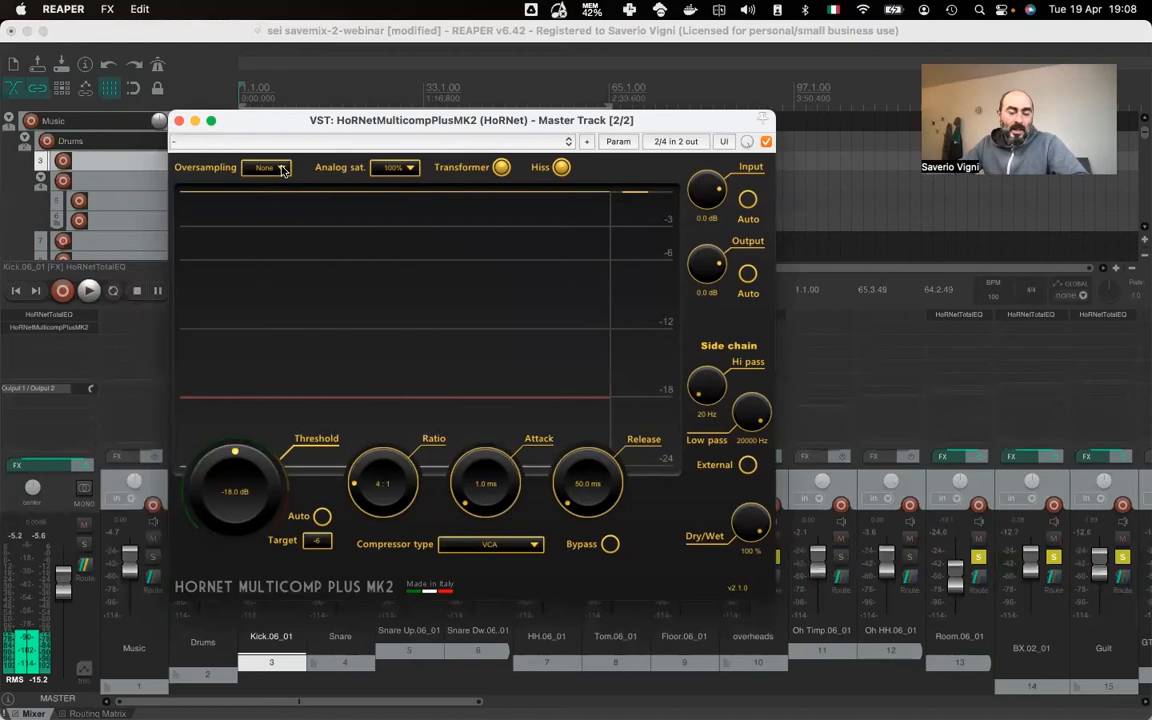
{"action": "left_click", "coordinate": [283, 170]}
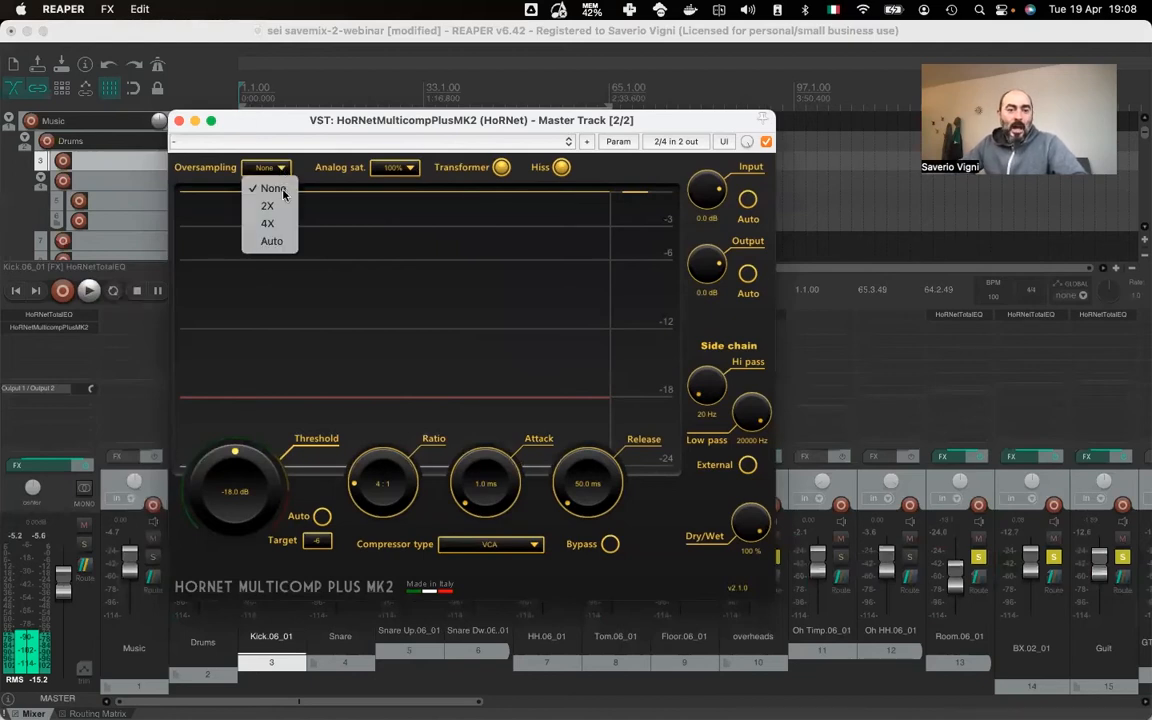
{"action": "left_click", "coordinate": [274, 241]}
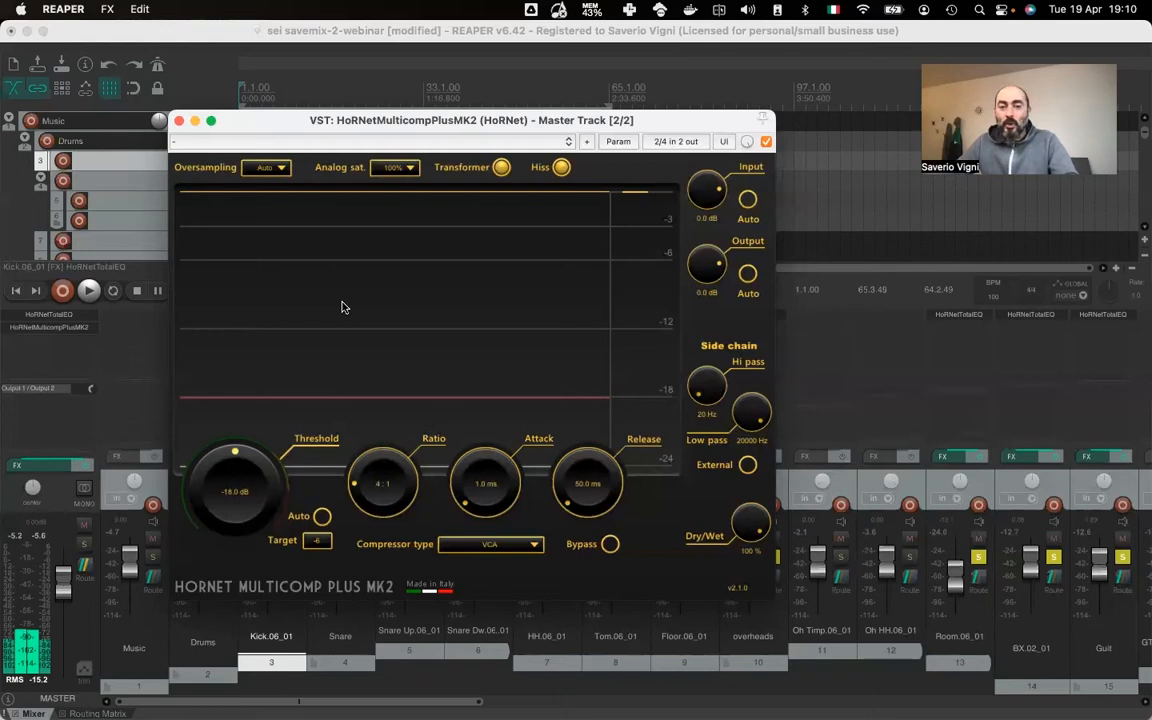
Change the master compressor's oversampling to 4X
{"action": "left_click_drag", "start_coordinate": [251, 130], "coordinate": [253, 124]}
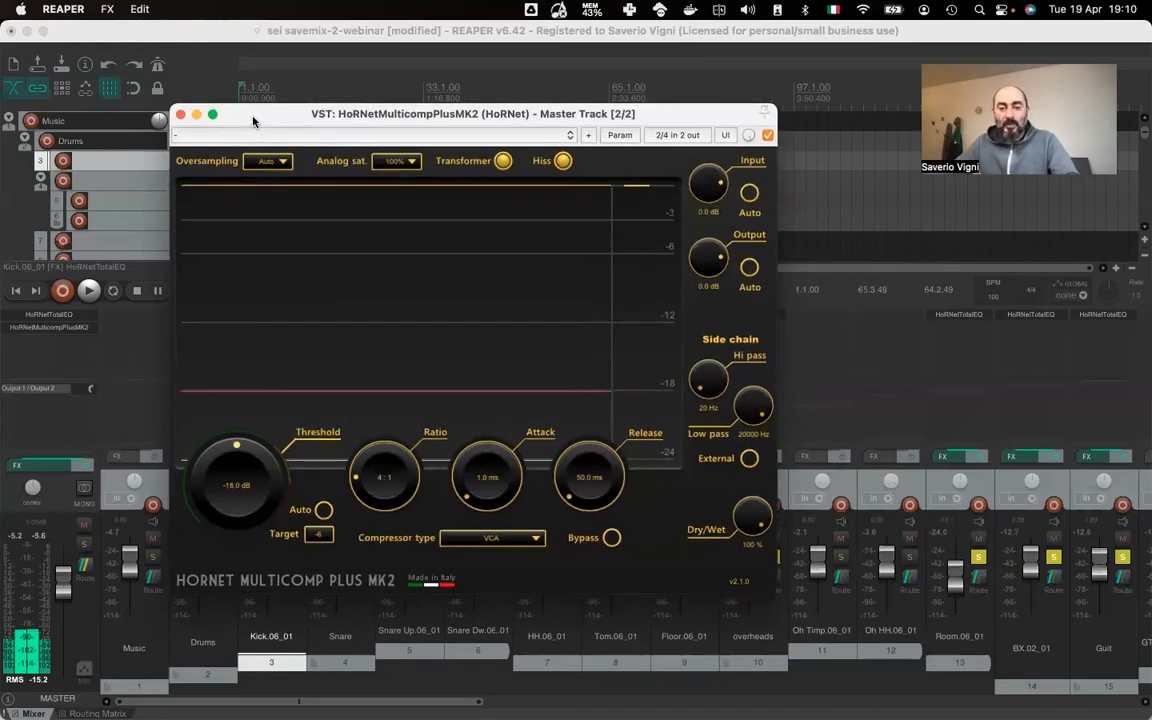
{"action": "left_click", "coordinate": [283, 163]}
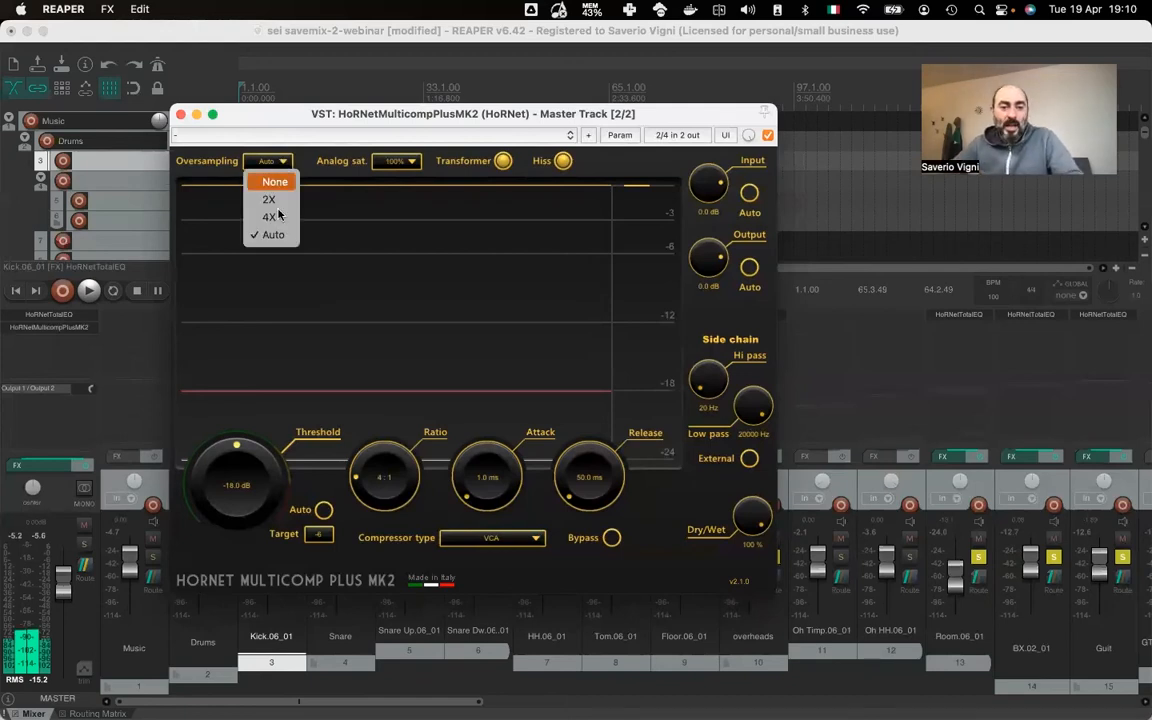
{"action": "left_click", "coordinate": [280, 221]}
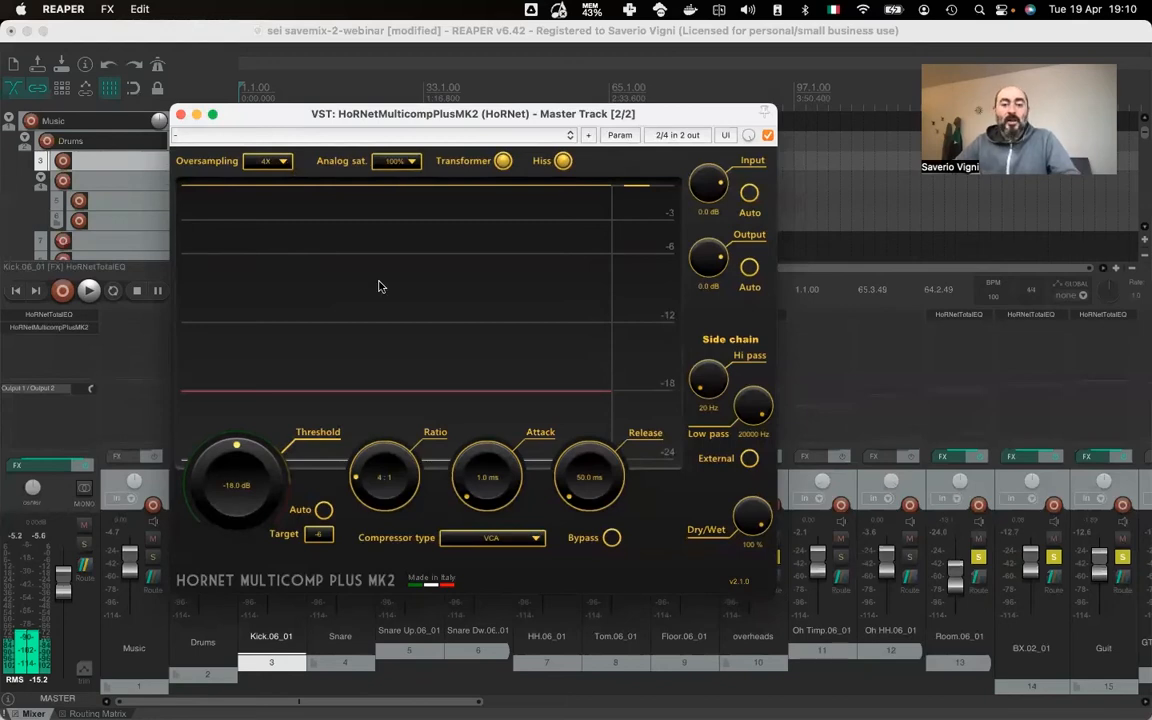
Turn the master compressor's oversampling off by choosing None, and look through the other oversampling options
{"action": "left_click", "coordinate": [256, 162]}
{"action": "left_click", "coordinate": [274, 182]}
{"action": "left_click", "coordinate": [262, 161]}
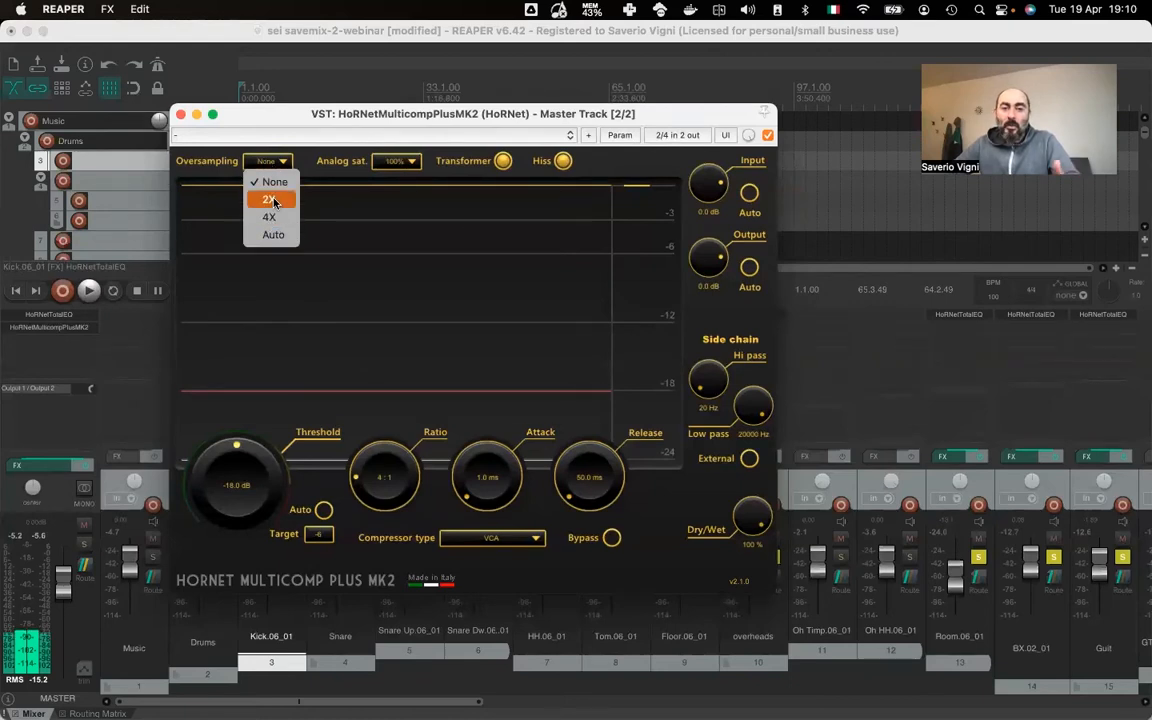
{"action": "left_click", "coordinate": [250, 108]}
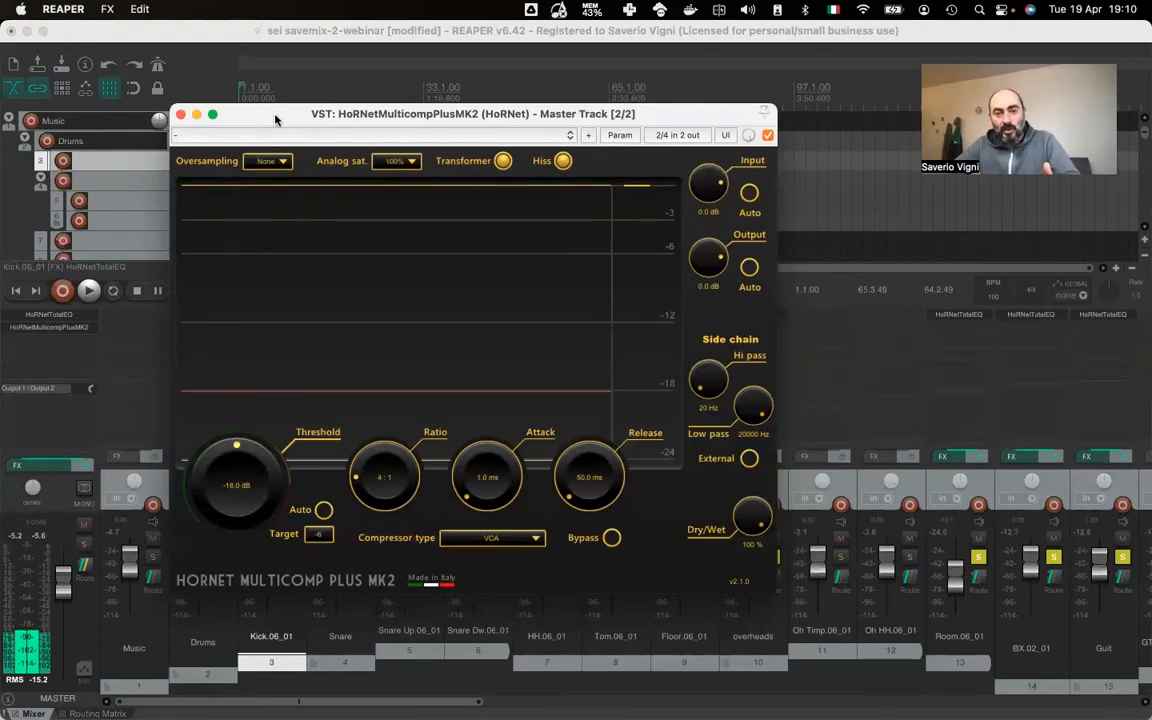
{"action": "left_click", "coordinate": [277, 164]}
{"action": "left_click", "coordinate": [280, 165]}
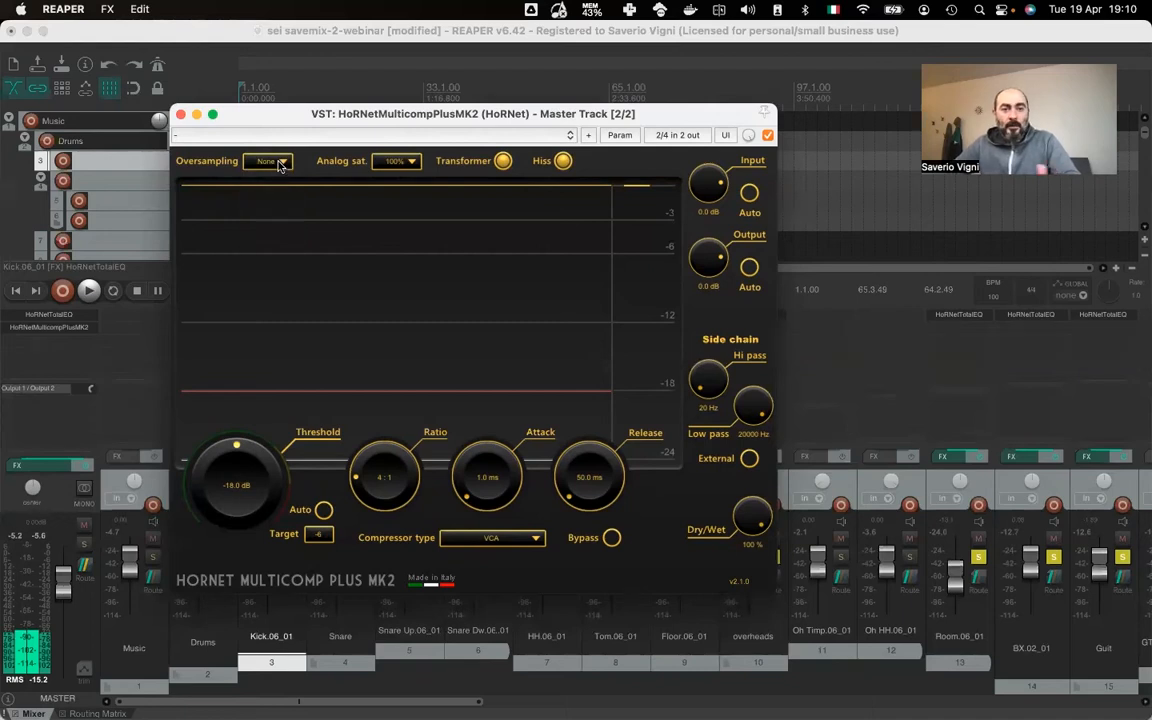
{"action": "left_click", "coordinate": [282, 164]}
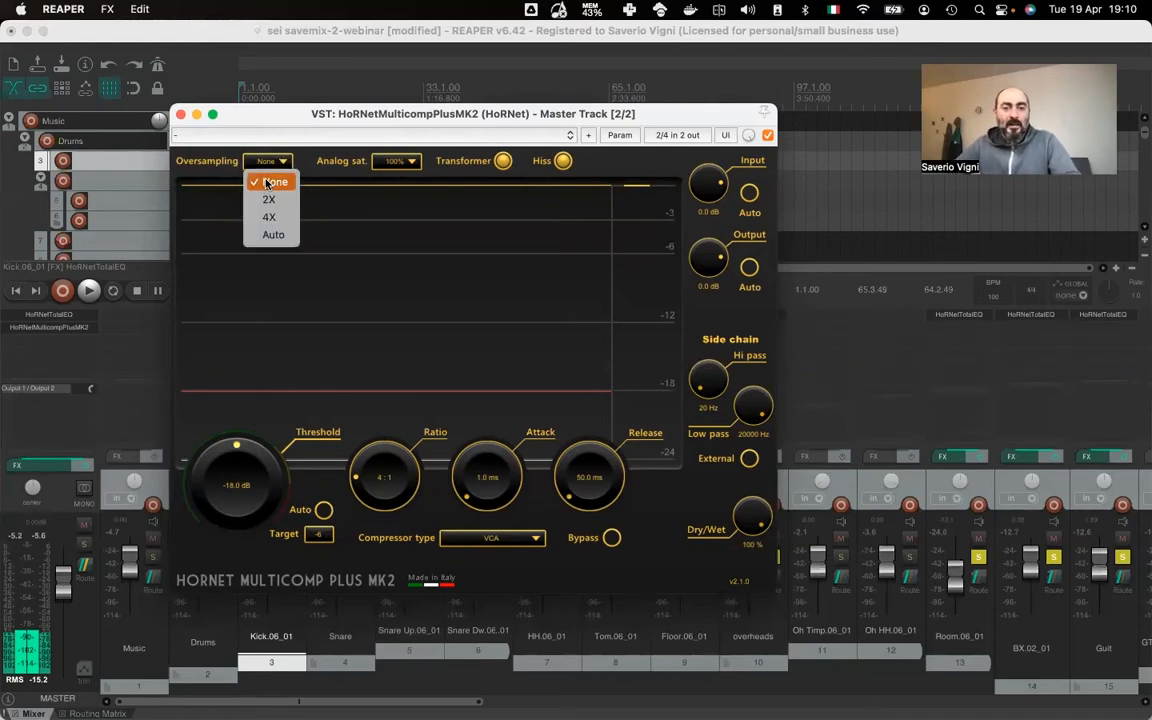
{"action": "left_click", "coordinate": [278, 124]}
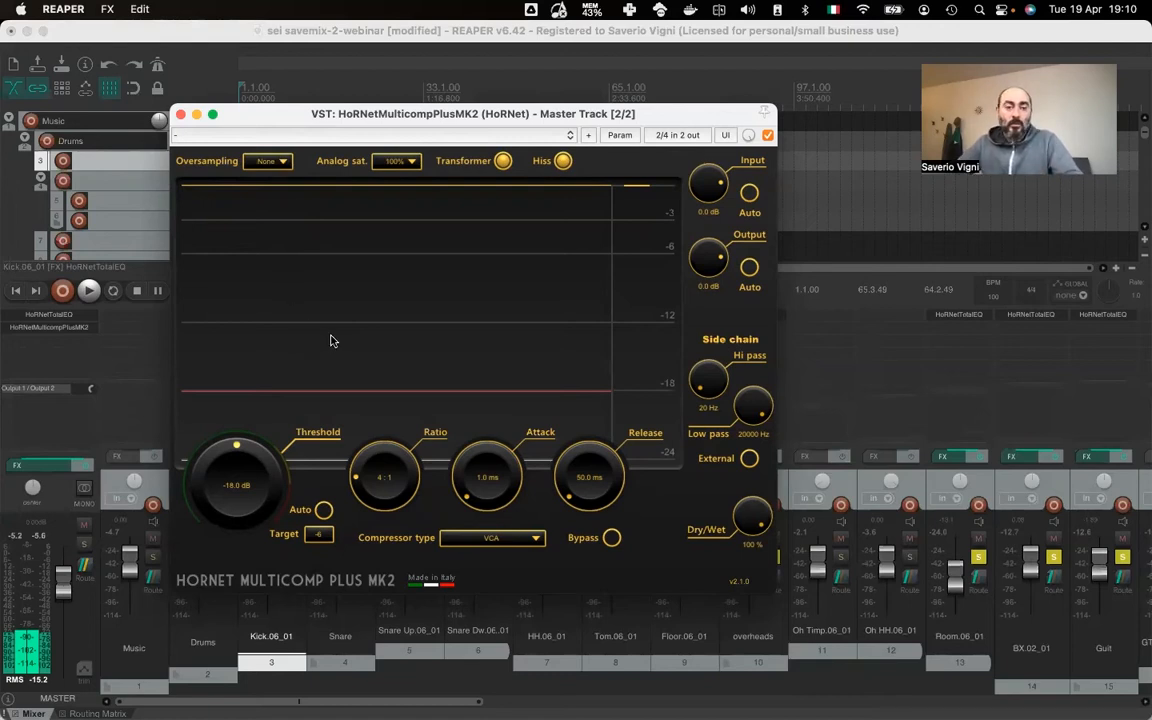
Set the oversampling of the master track's Multicomp Plus MK2 to Auto
{"action": "left_click", "coordinate": [275, 162]}
{"action": "left_click", "coordinate": [275, 163]}
{"action": "left_click", "coordinate": [275, 163]}
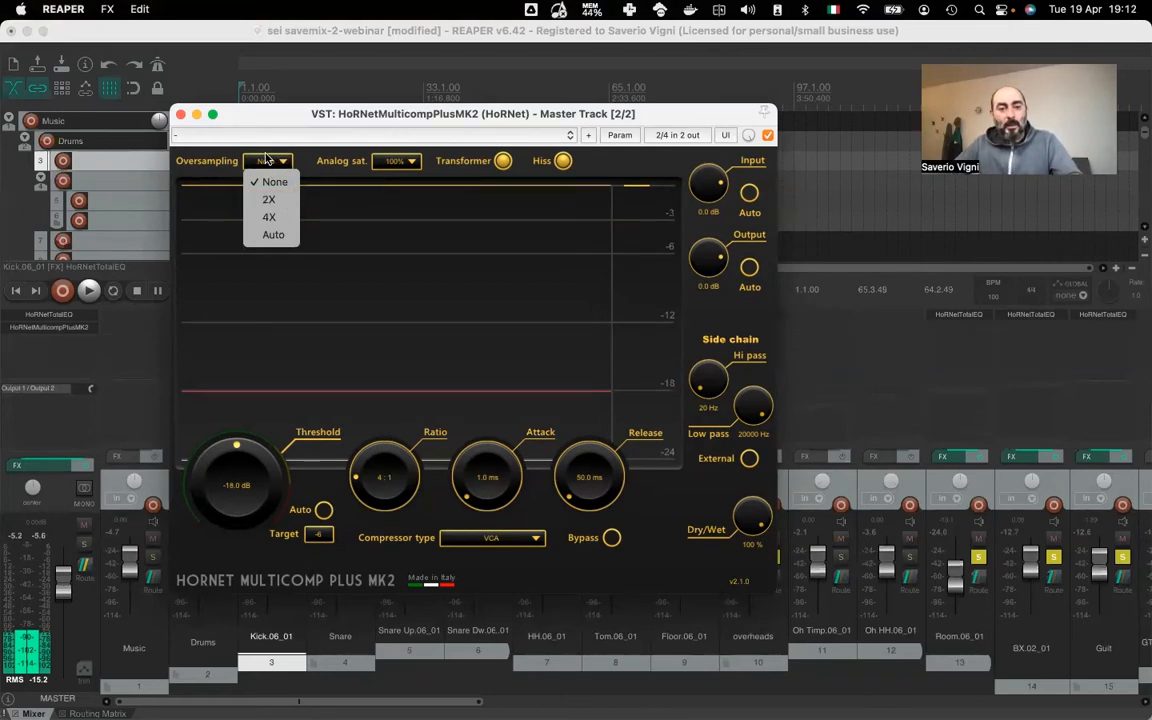
{"action": "left_click", "coordinate": [266, 162]}
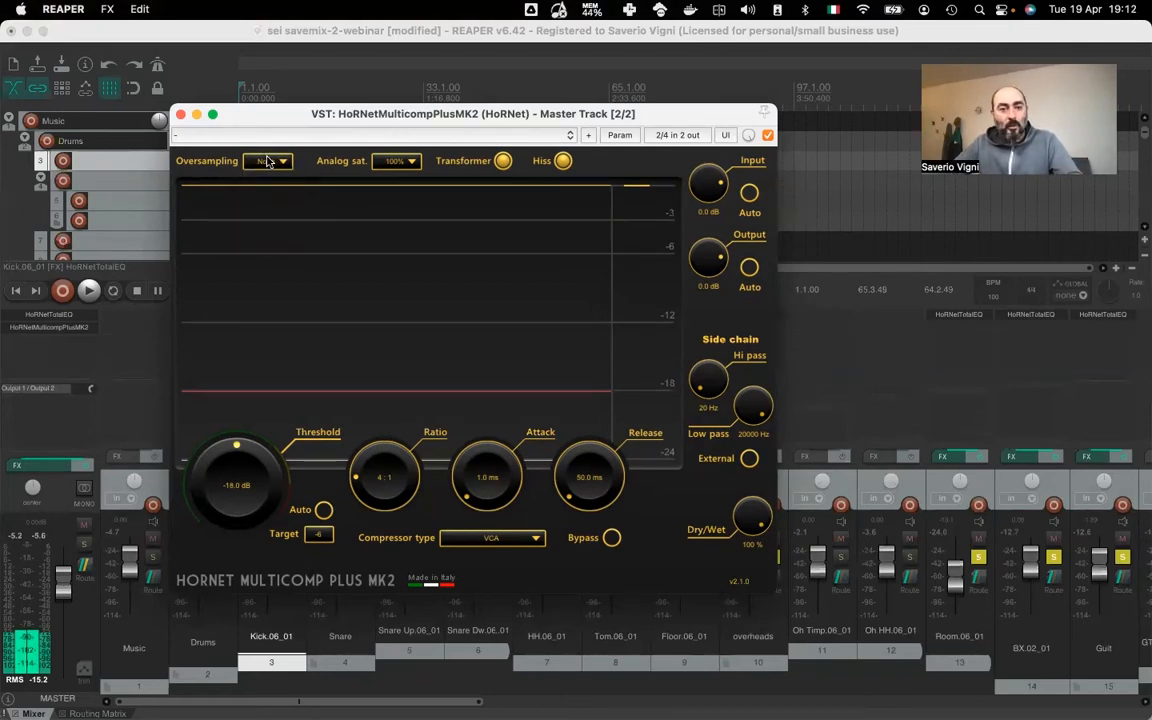
{"action": "left_click", "coordinate": [269, 162]}
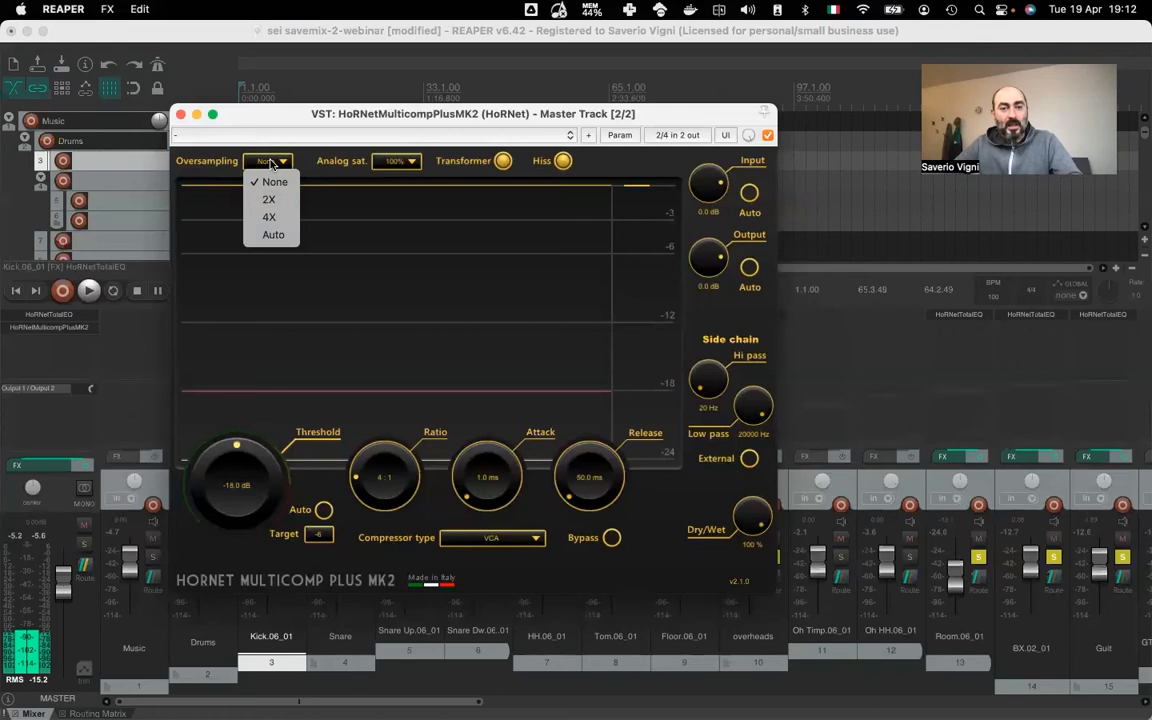
{"action": "left_click", "coordinate": [271, 235]}
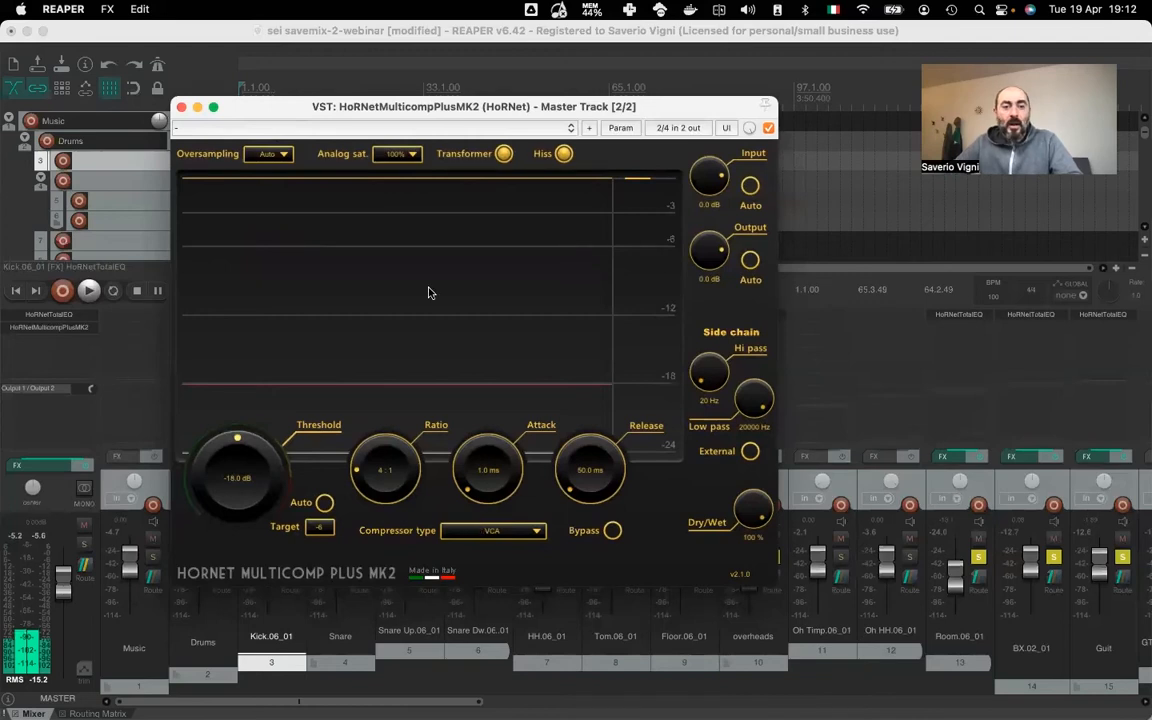
Examine the compressor types offered by the master track's Multicomp Plus MK2, from VCA to VCA 160
{"action": "left_click_drag", "start_coordinate": [287, 117], "coordinate": [283, 121]}
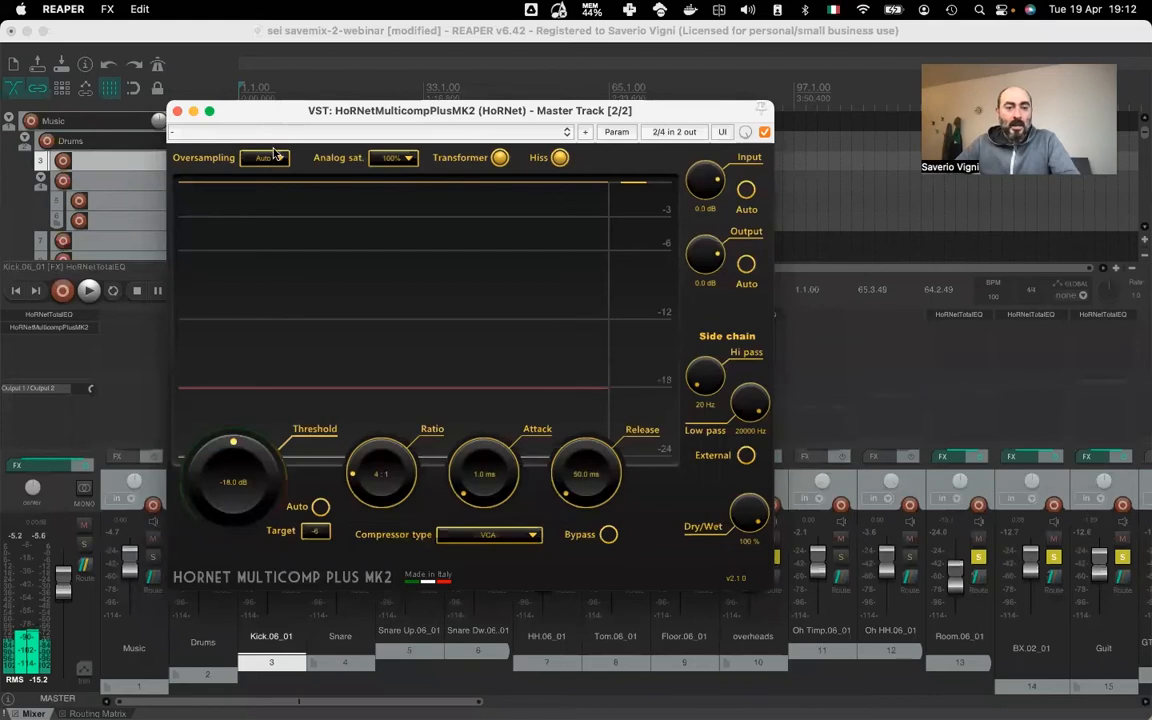
{"action": "left_click_drag", "start_coordinate": [262, 122], "coordinate": [268, 124]}
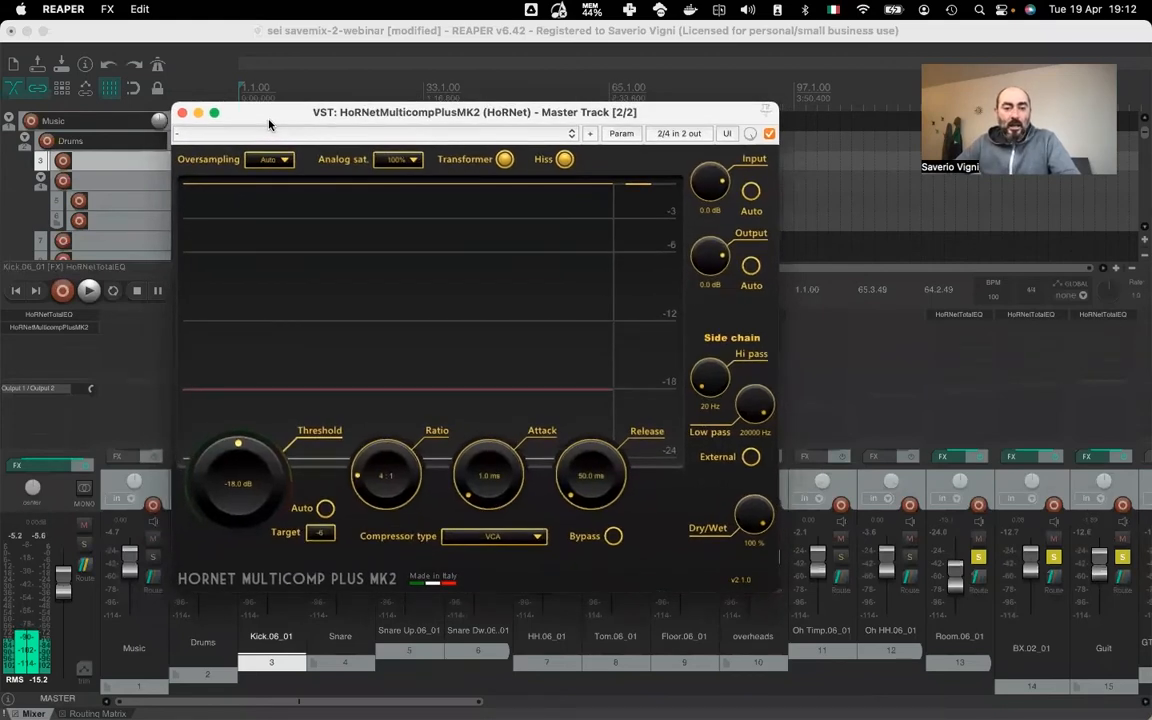
{"action": "left_click", "coordinate": [493, 538]}
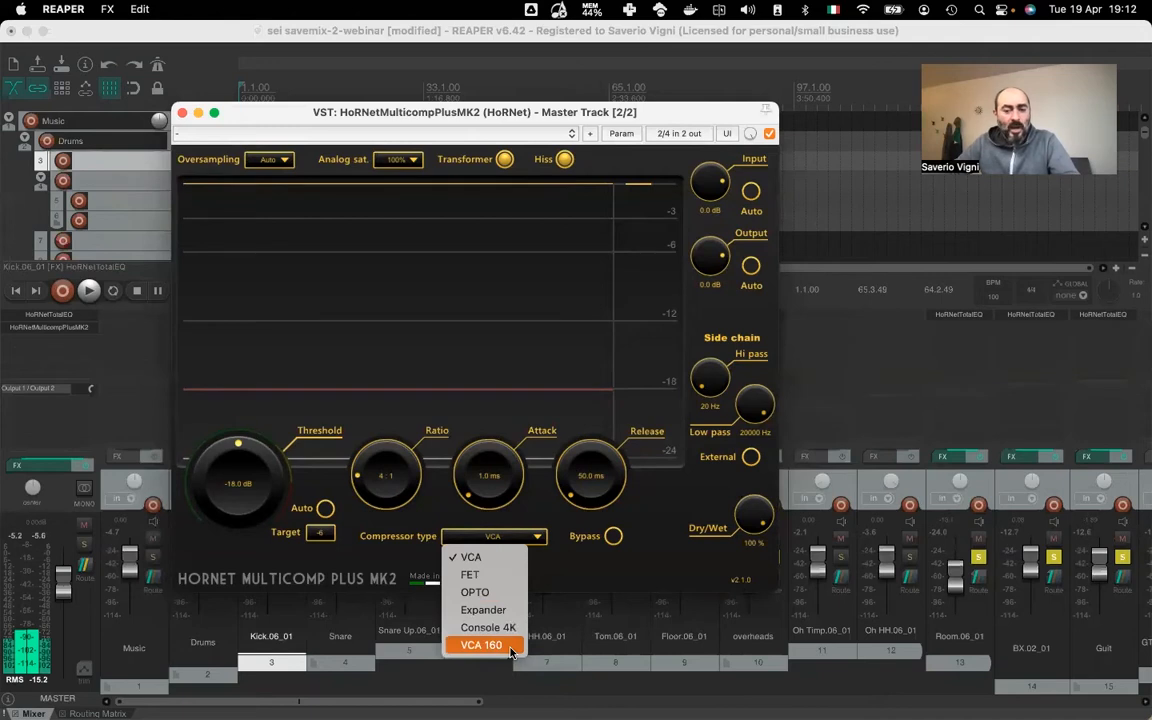
{"action": "left_click", "coordinate": [538, 540]}
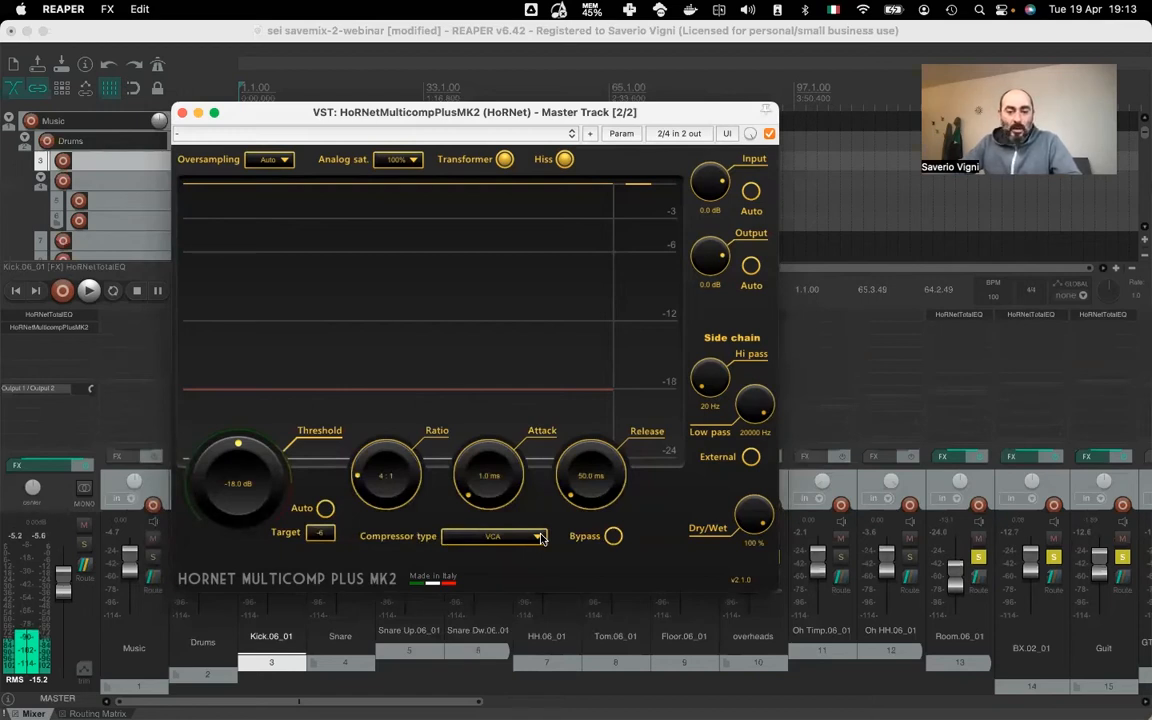
{"action": "left_click", "coordinate": [540, 538]}
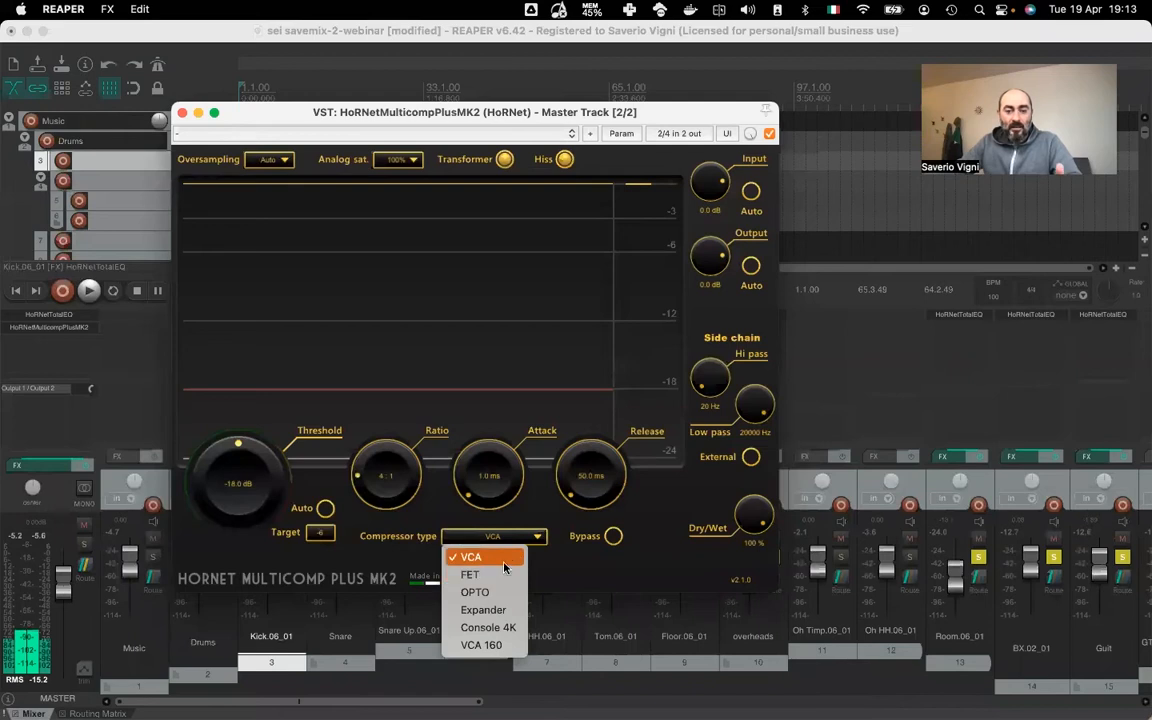
{"action": "left_click", "coordinate": [540, 538]}
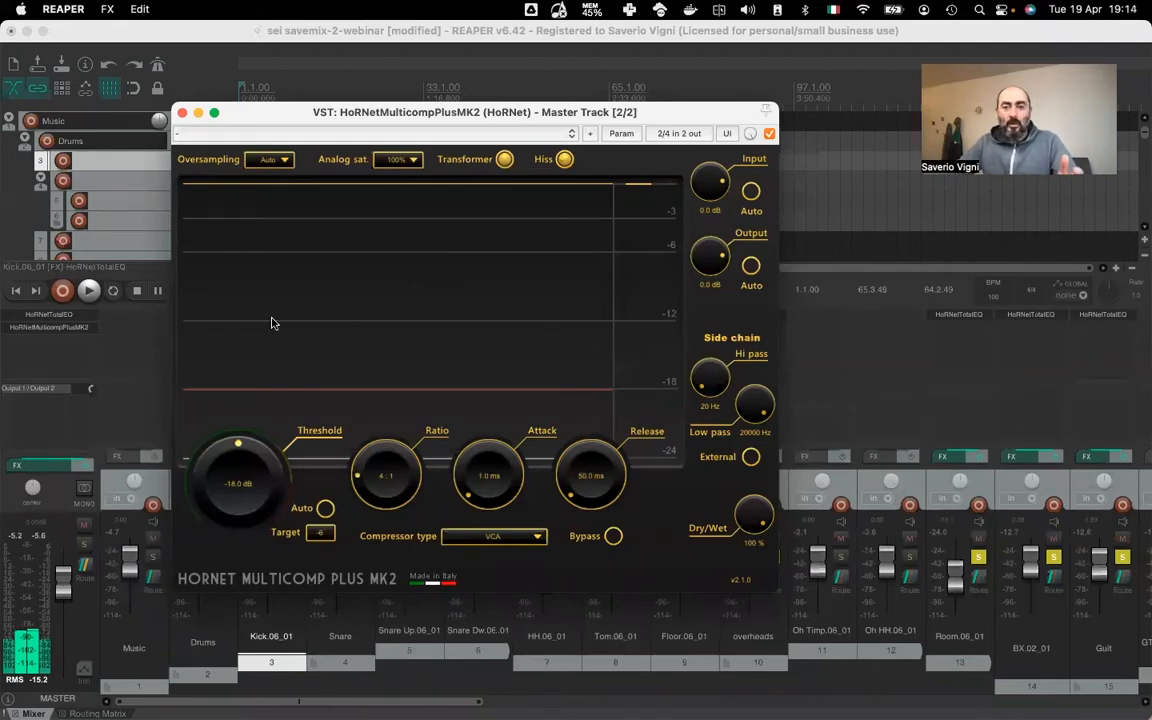
Look through the compressor's analog saturation options and keep 100% selected
{"action": "left_click", "coordinate": [405, 161]}
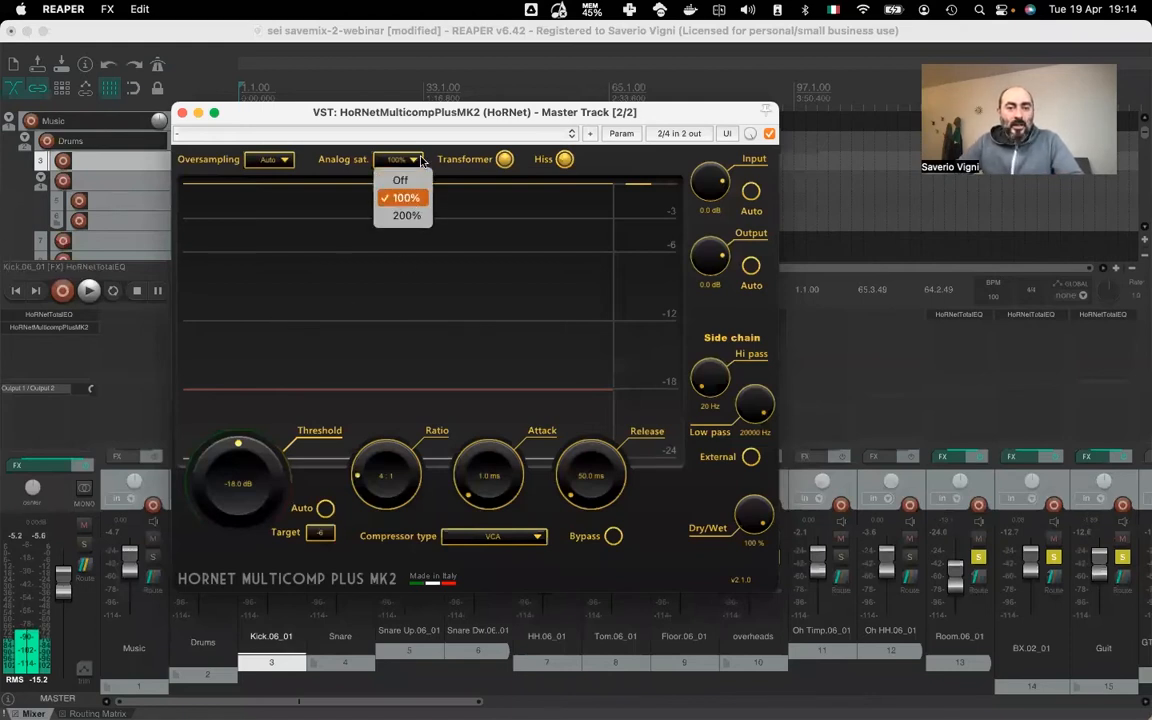
{"action": "left_click", "coordinate": [330, 150]}
{"action": "left_click", "coordinate": [355, 150]}
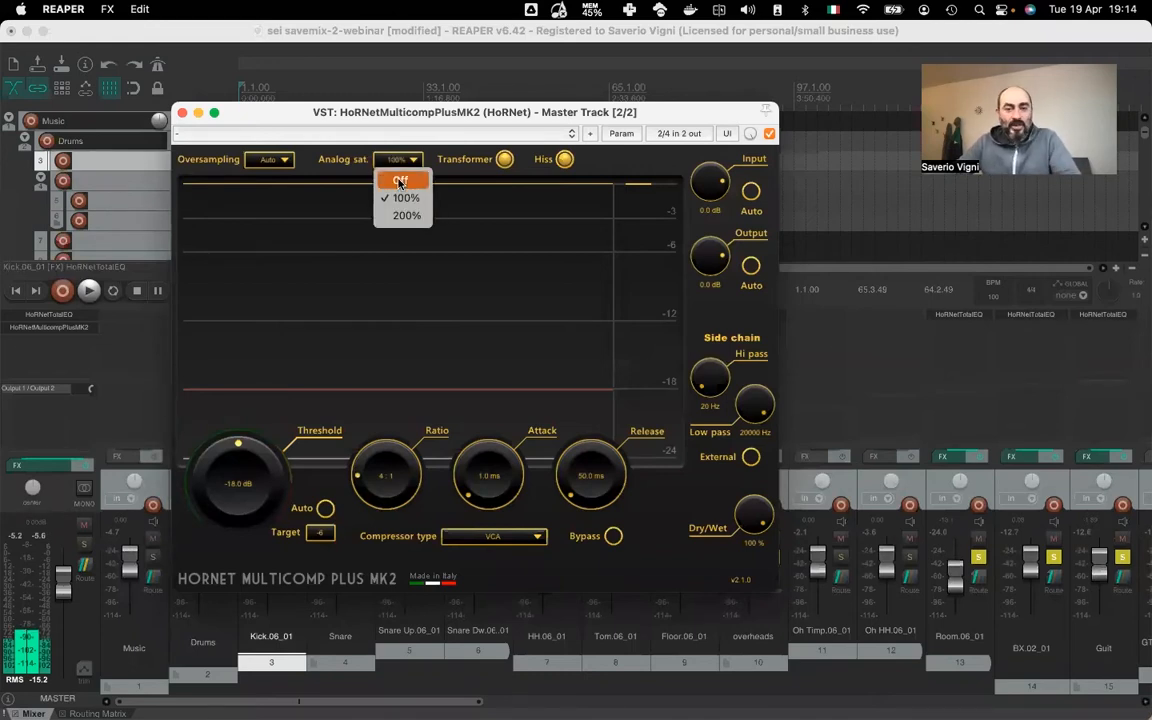
{"action": "left_click", "coordinate": [403, 199]}
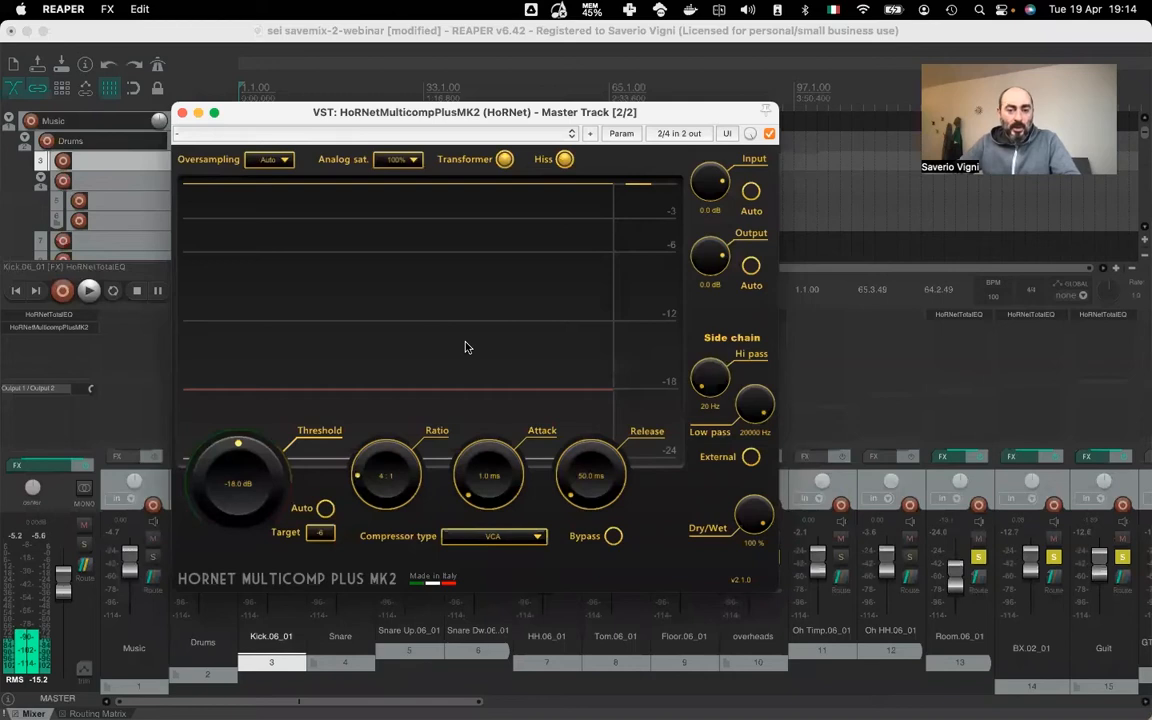
Review the compressor type choices again, including FET, OPTO, Expander and Console 4K, without changing the type
{"action": "left_click", "coordinate": [495, 537]}
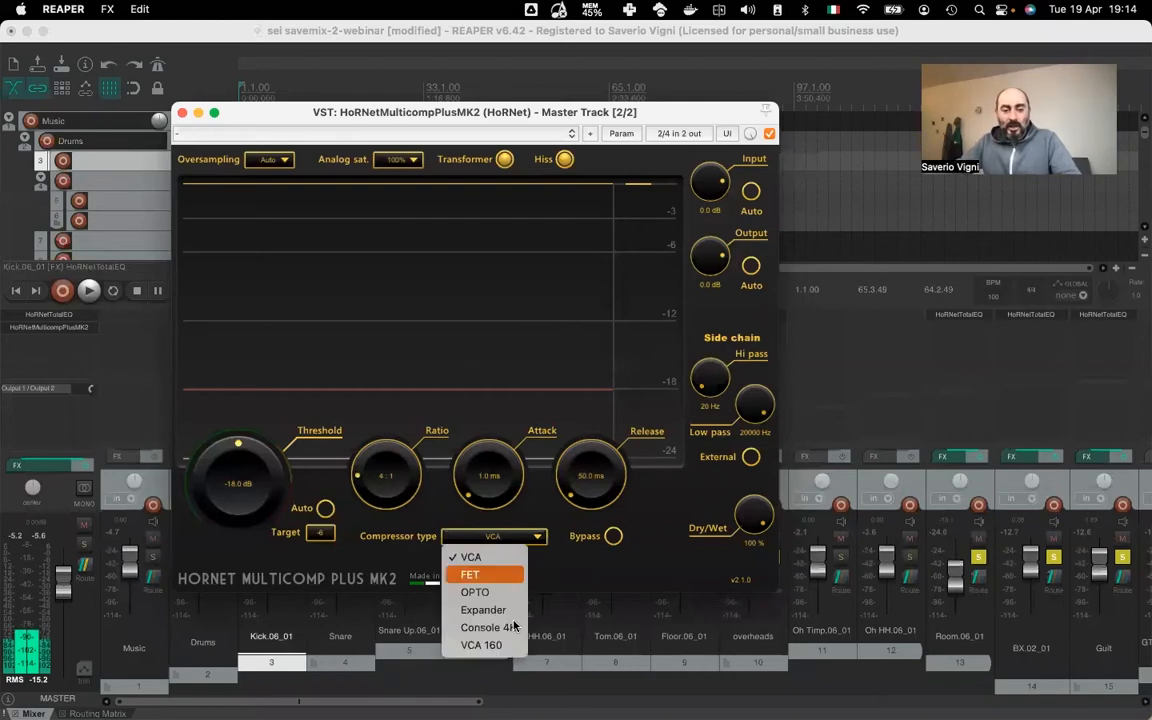
{"action": "left_click", "coordinate": [530, 540]}
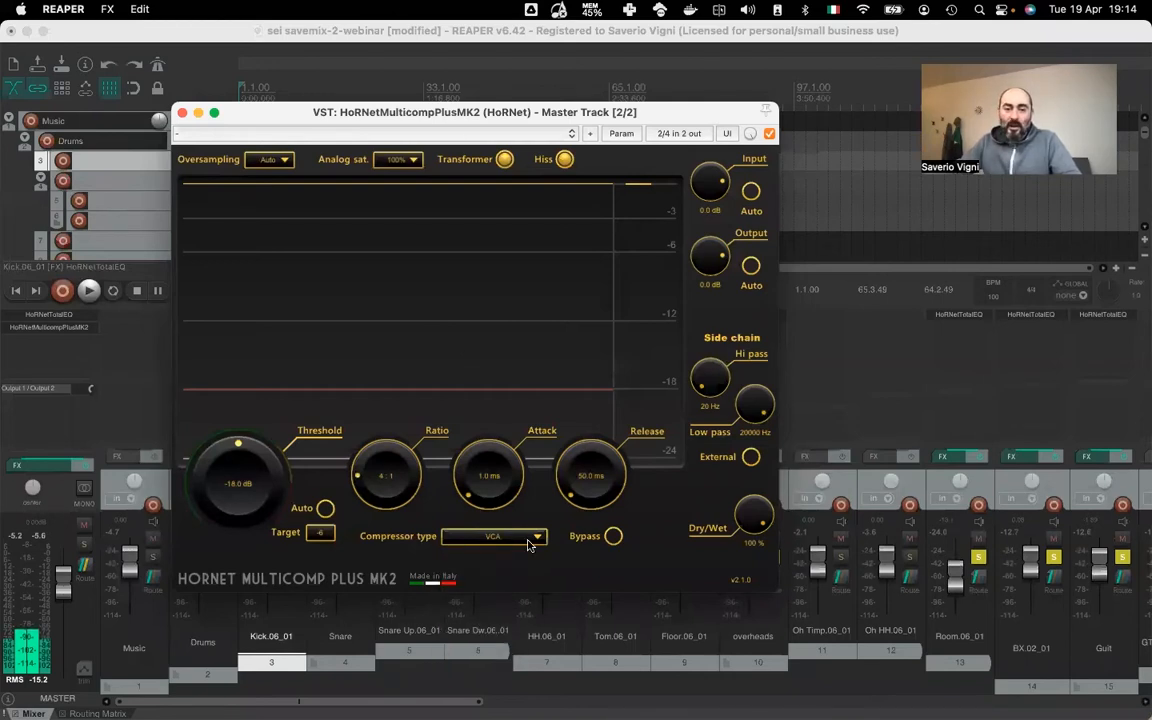
{"action": "left_click", "coordinate": [530, 543]}
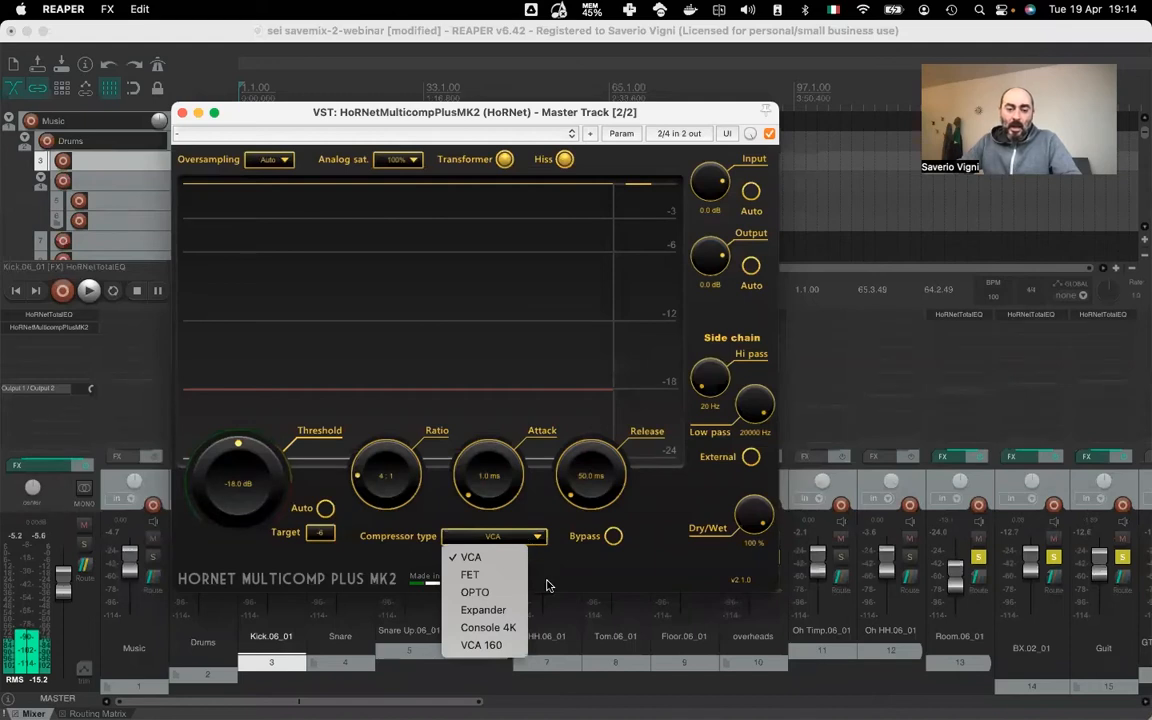
{"action": "left_click", "coordinate": [503, 540]}
{"action": "left_click", "coordinate": [503, 540]}
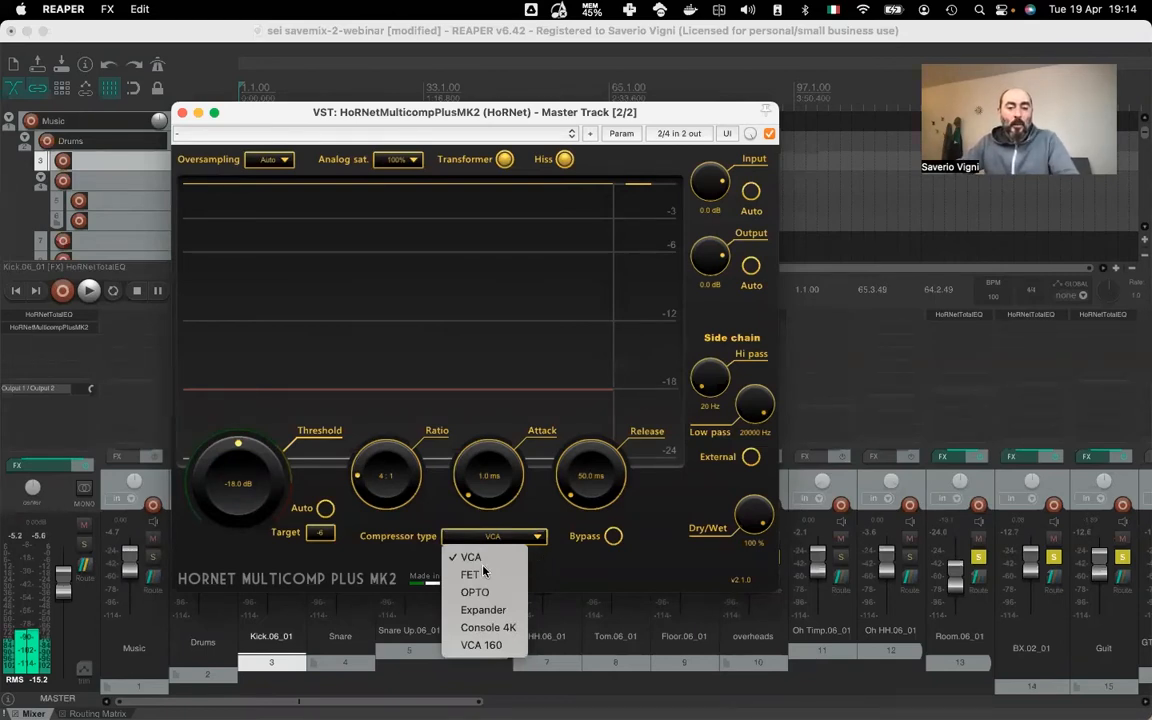
{"action": "left_click", "coordinate": [575, 572]}
{"action": "left_click", "coordinate": [520, 537]}
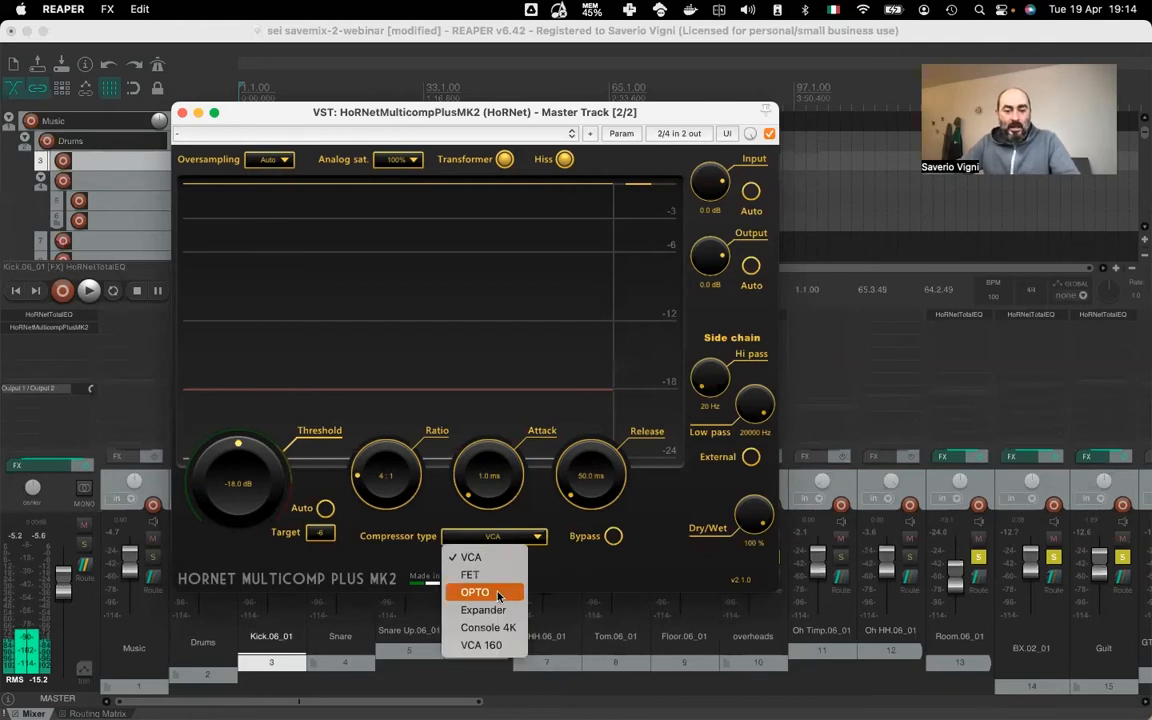
{"action": "left_click", "coordinate": [561, 586]}
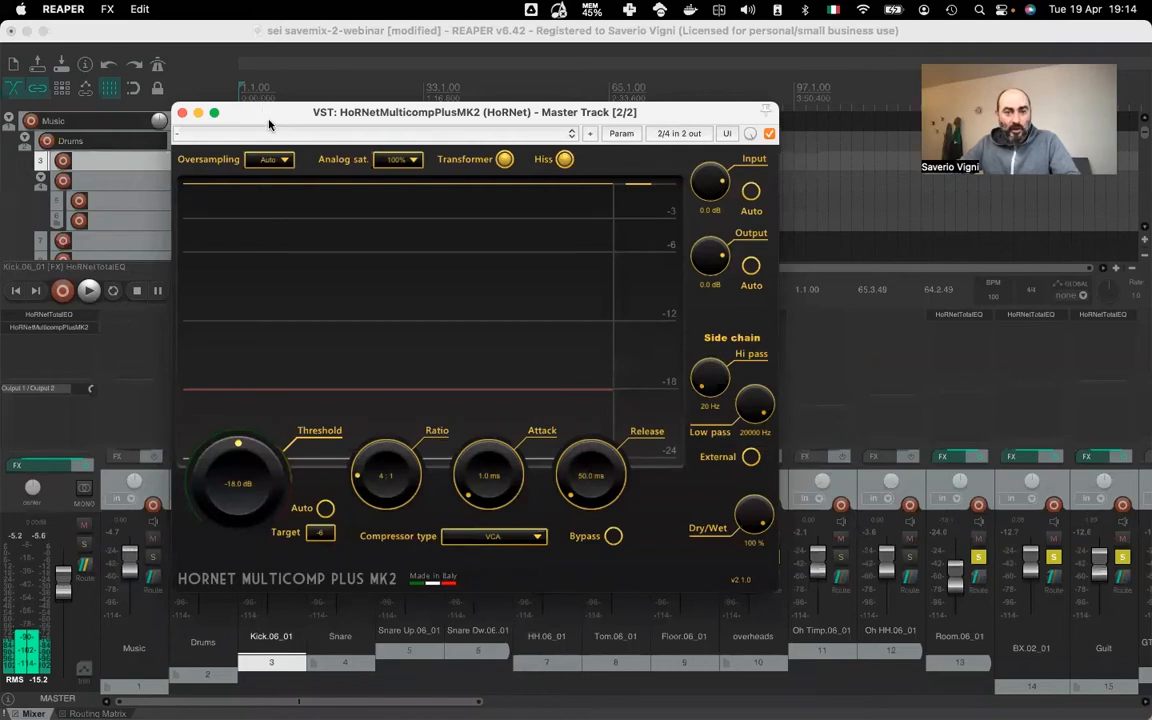
Set the master compressor's analog saturation to 200%
{"action": "left_click", "coordinate": [402, 162]}
{"action": "left_click", "coordinate": [408, 164]}
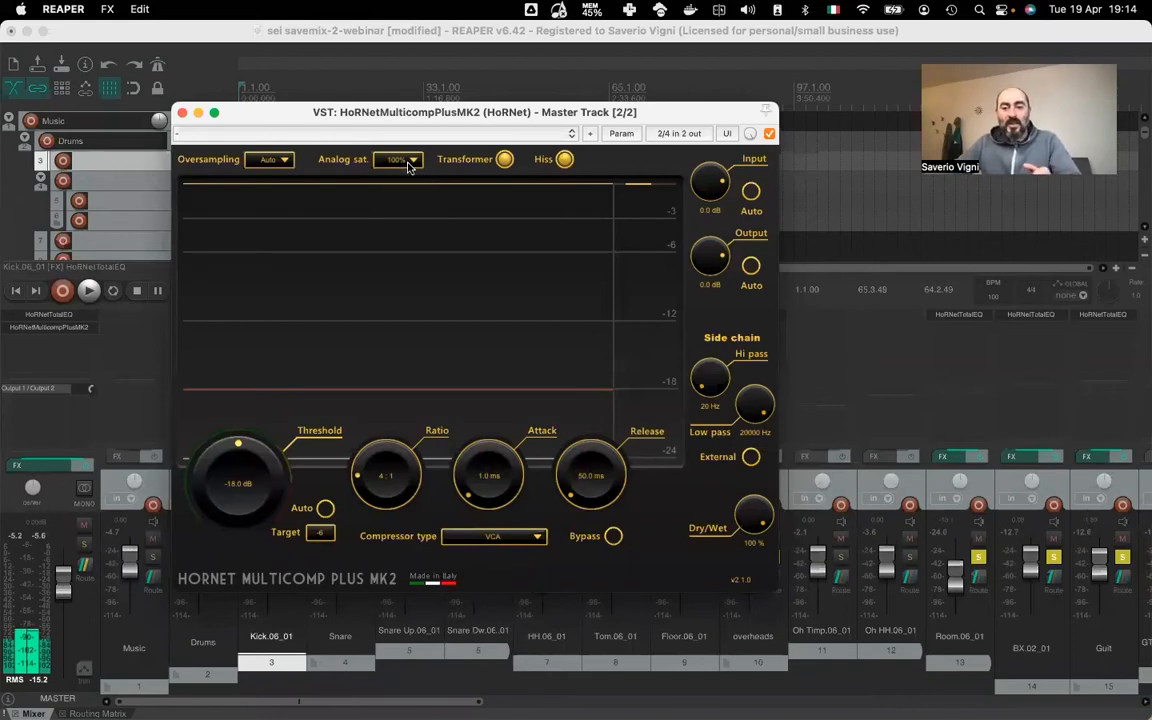
{"action": "left_click", "coordinate": [408, 166]}
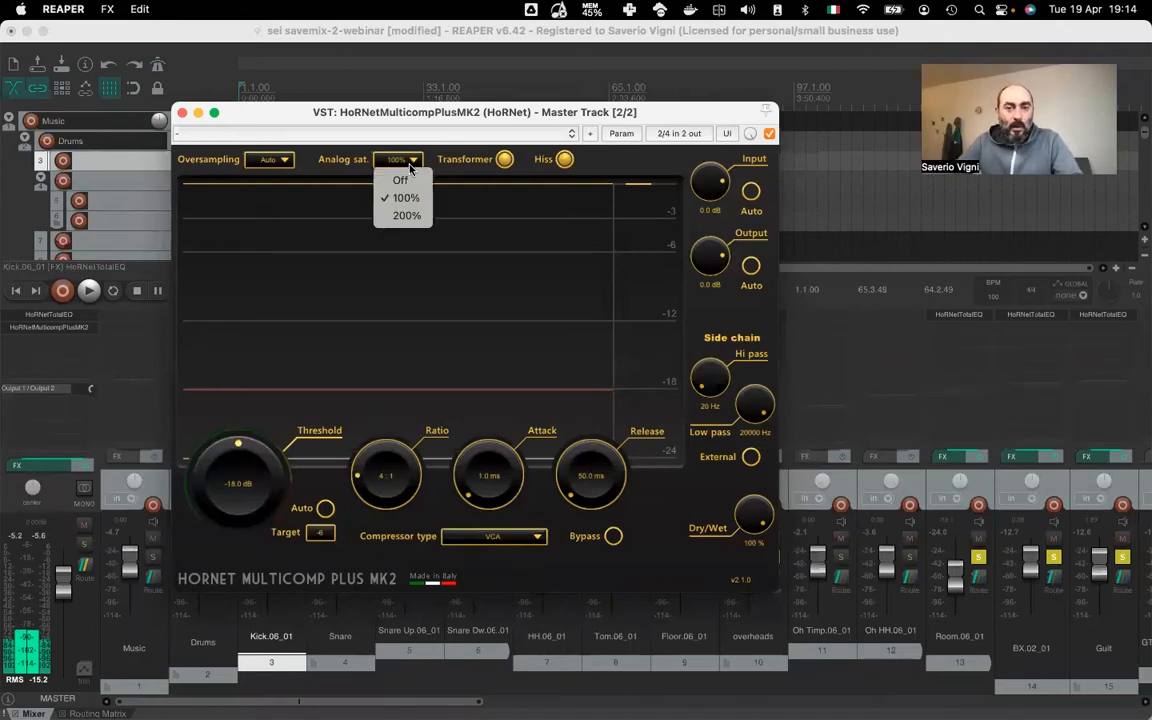
{"action": "left_click", "coordinate": [419, 219]}
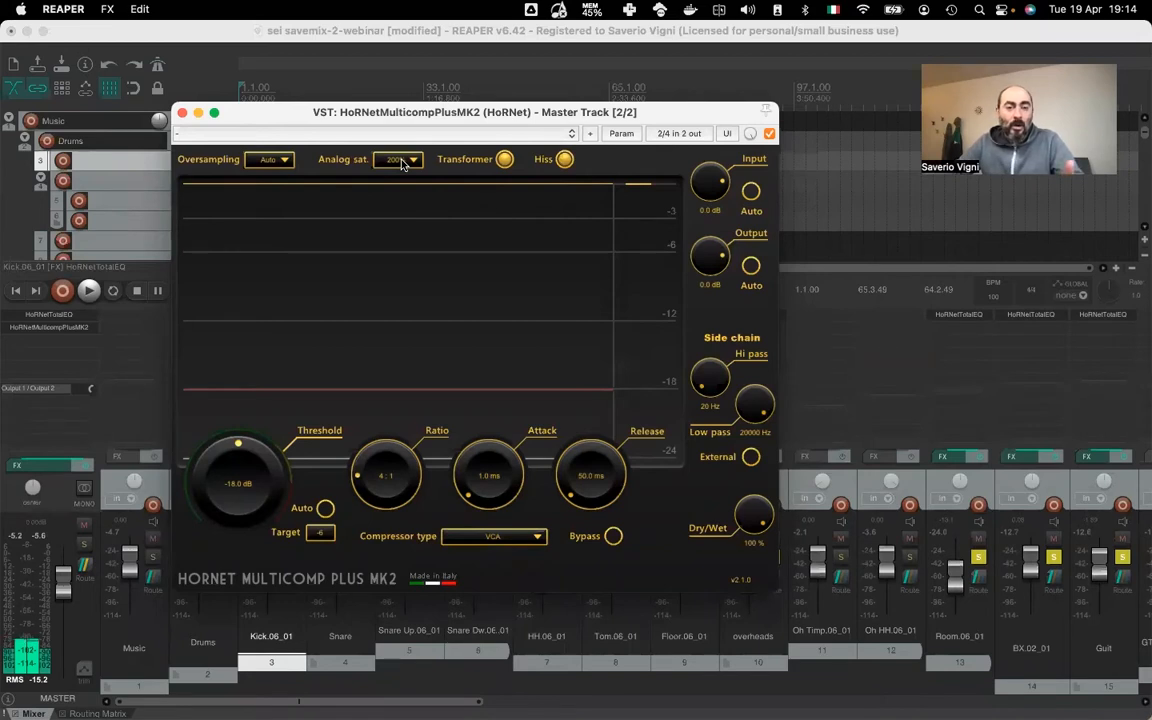
Set the master compressor's analog saturation back to 100%
{"action": "left_click", "coordinate": [402, 161]}
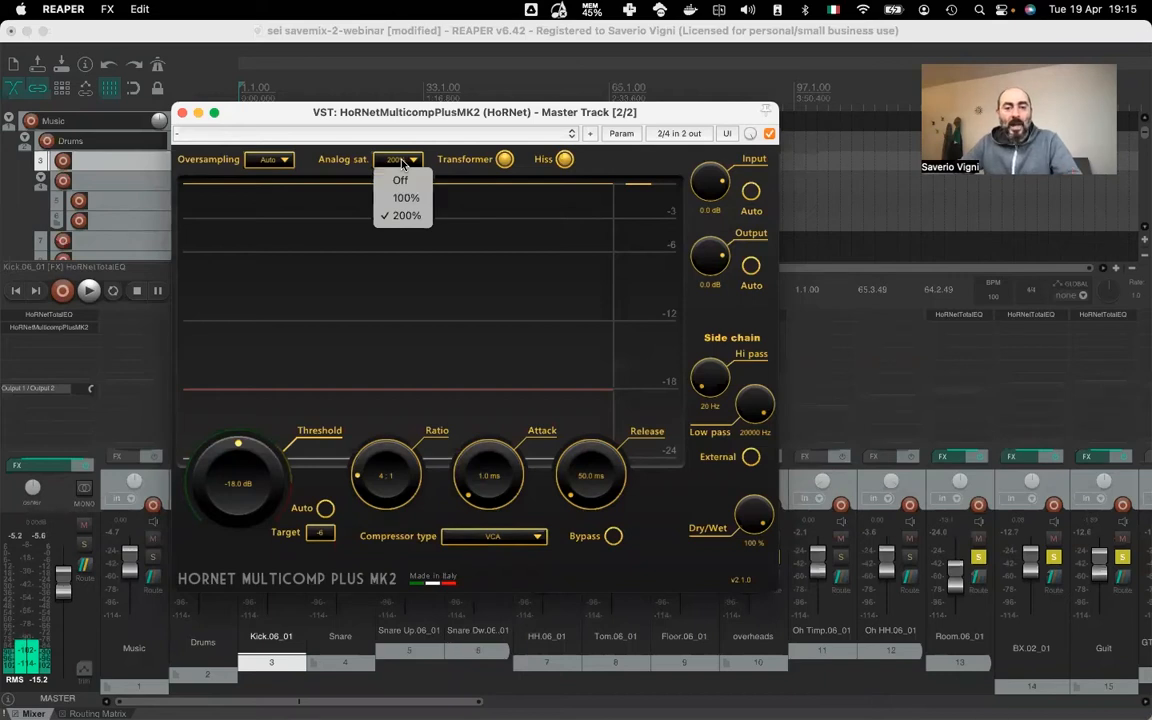
{"action": "left_click", "coordinate": [403, 162]}
{"action": "left_click", "coordinate": [403, 162]}
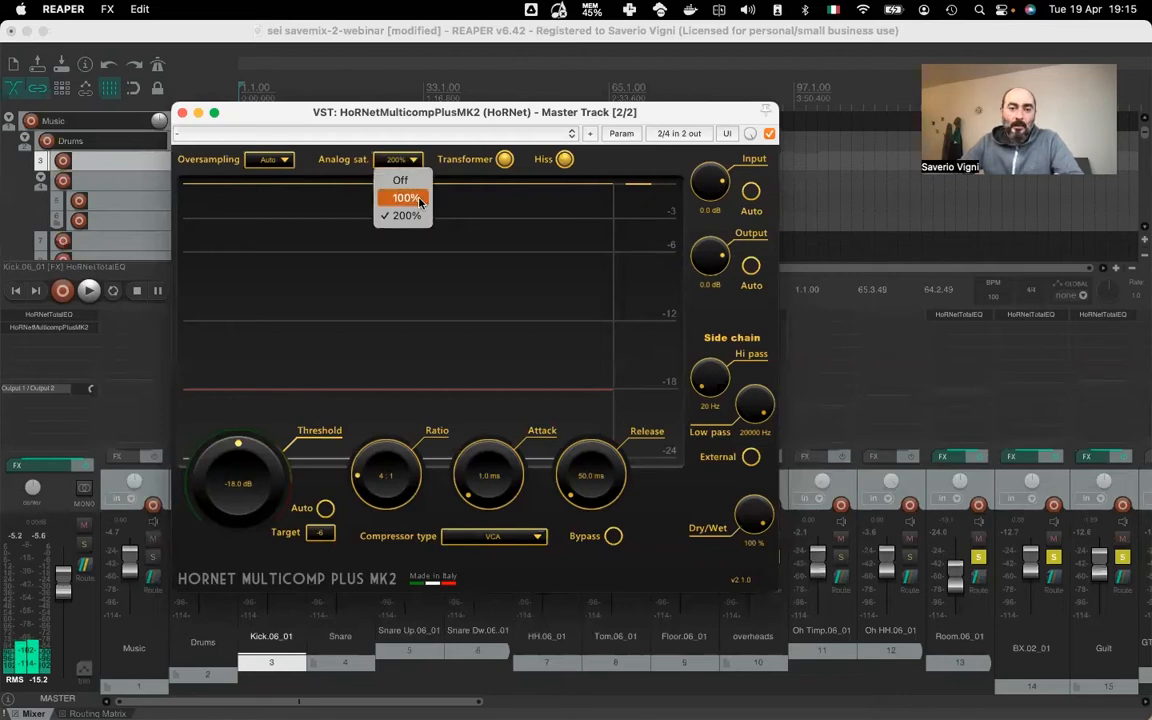
{"action": "left_click", "coordinate": [420, 200]}
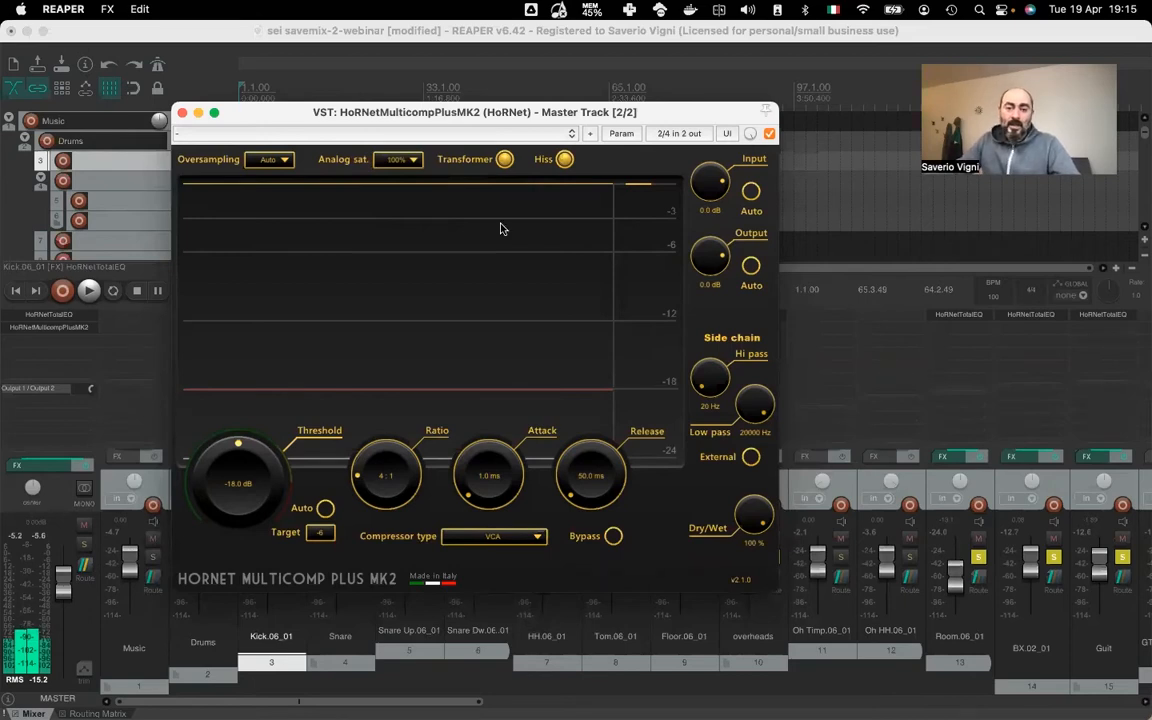
Try the FET and OPTO compressor types on the master compressor and return it to VCA
{"action": "left_click", "coordinate": [455, 537]}
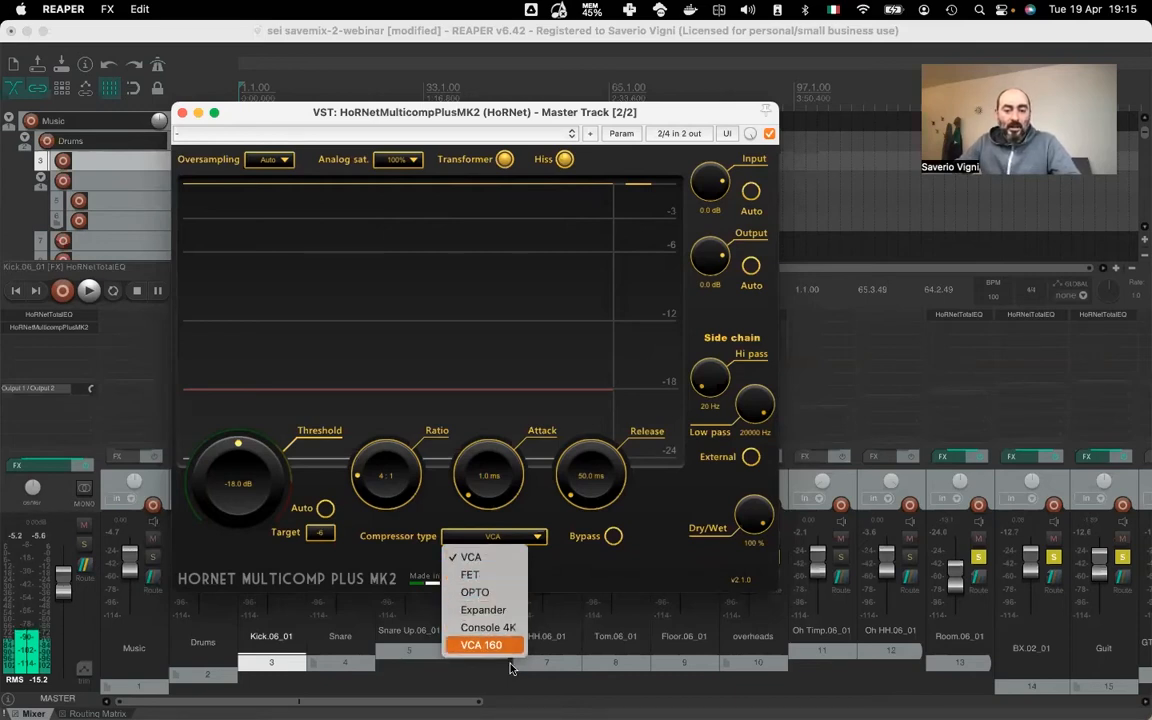
{"action": "left_click", "coordinate": [533, 538]}
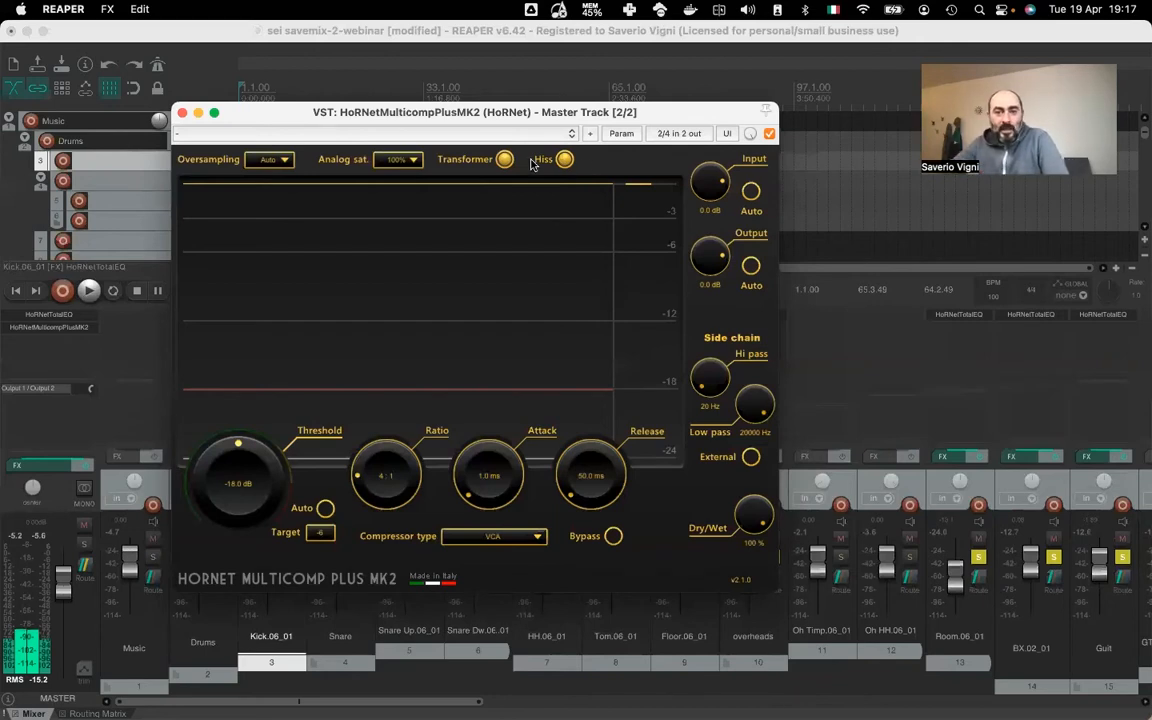
{"action": "left_click", "coordinate": [506, 541]}
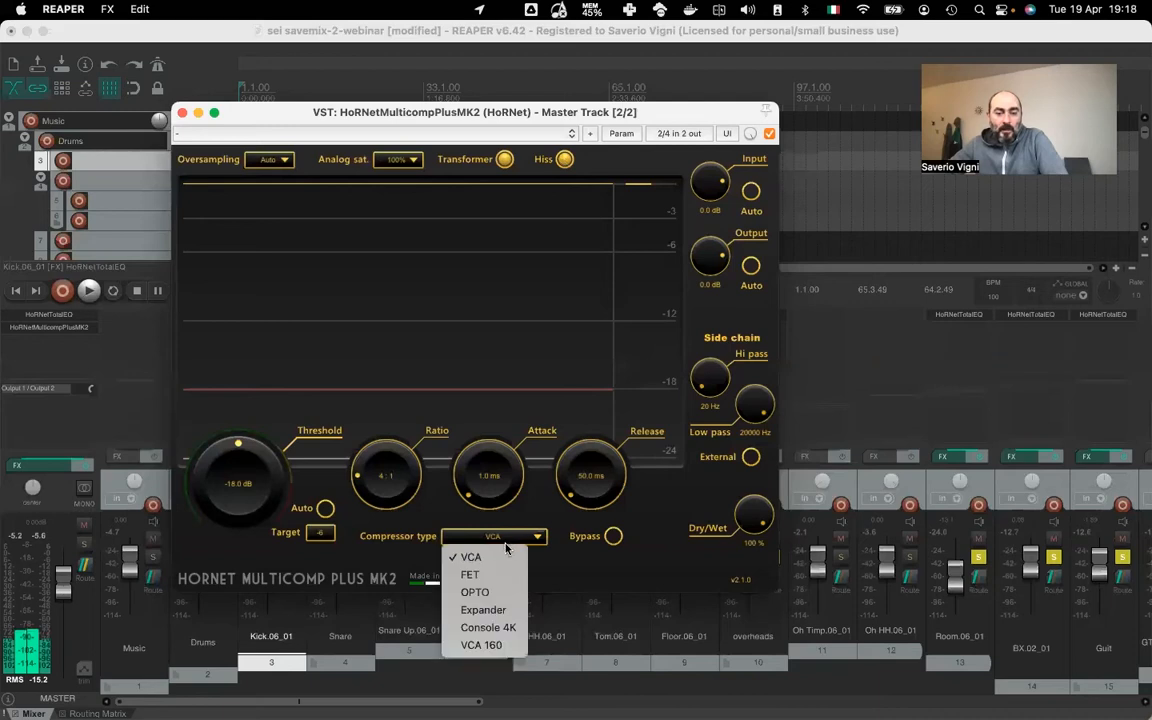
{"action": "left_click", "coordinate": [480, 575]}
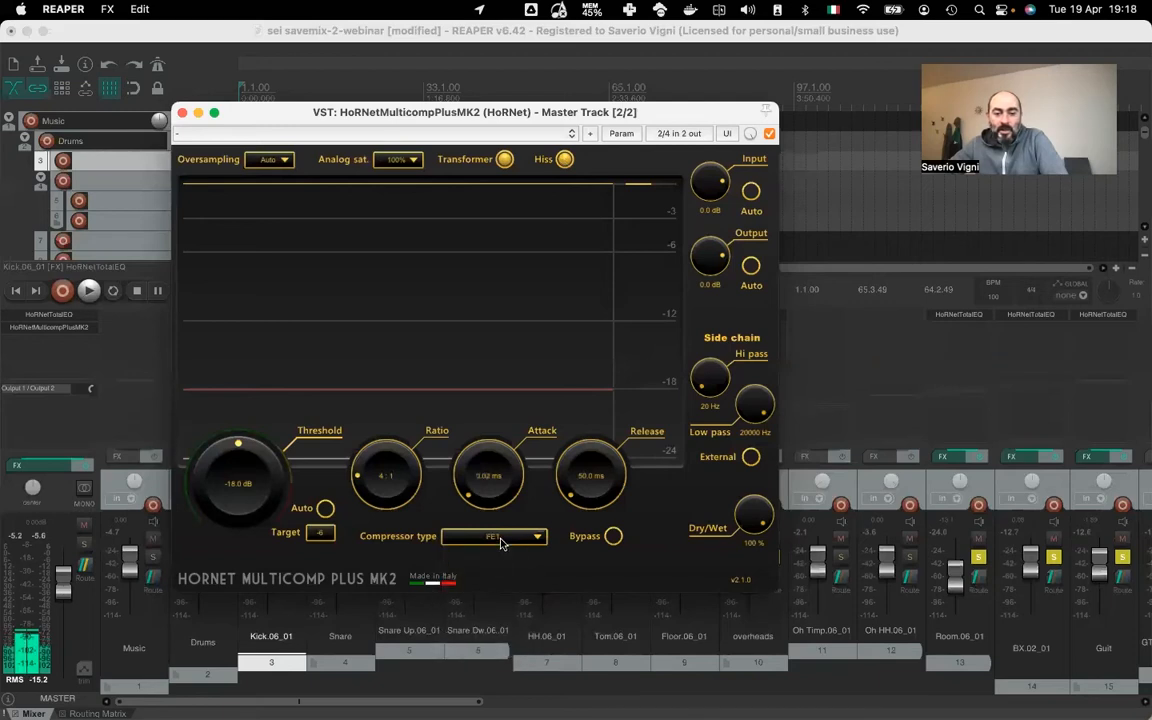
{"action": "left_click", "coordinate": [502, 541]}
{"action": "left_click", "coordinate": [478, 589]}
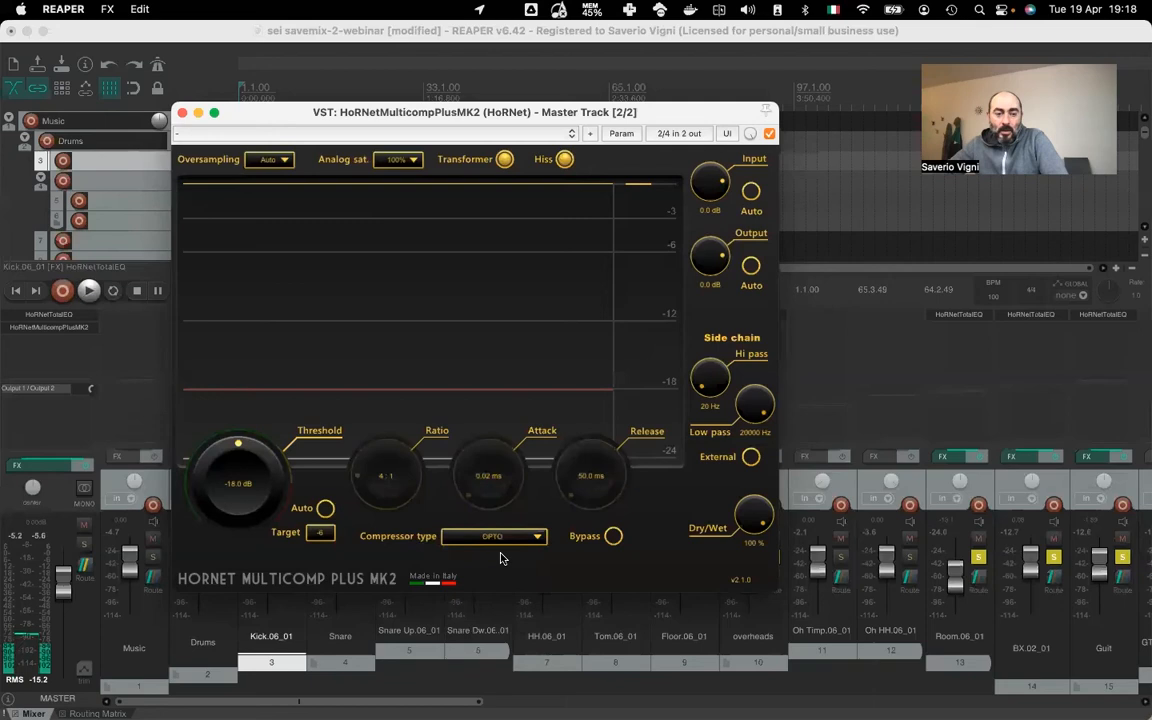
{"action": "left_click", "coordinate": [506, 540]}
{"action": "left_click", "coordinate": [493, 559]}
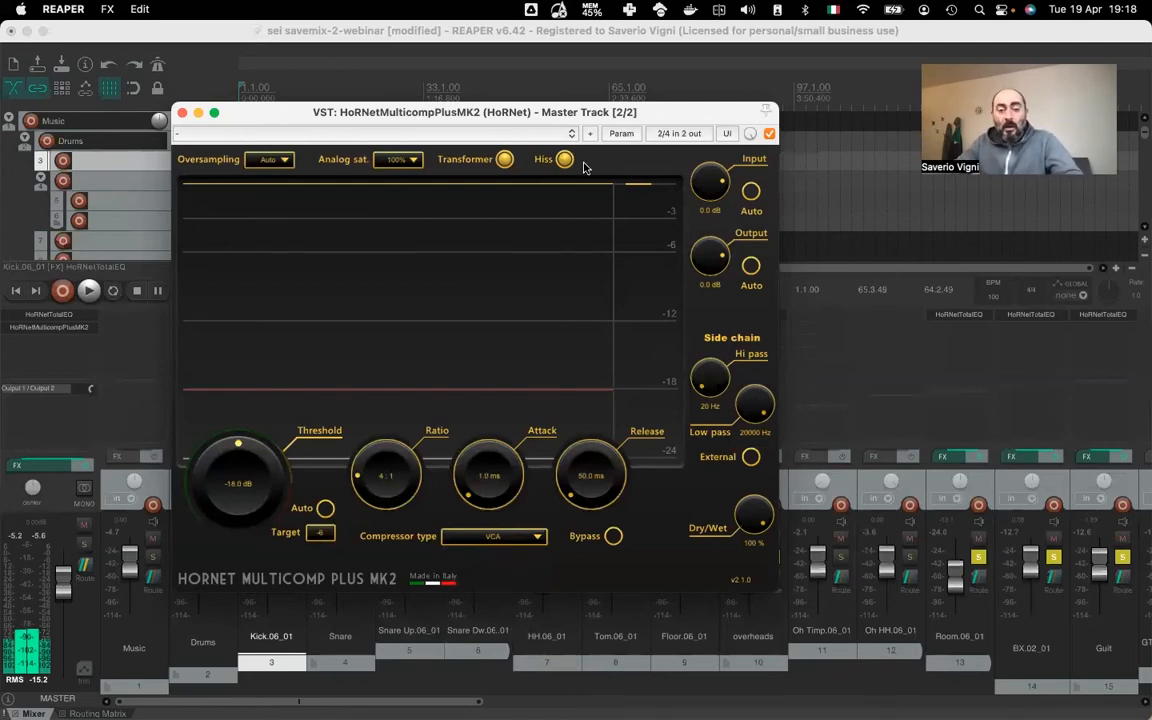
Turn off the master compressor's analog coloration: Hiss, Analog sat. and Transformer
{"action": "left_click_drag", "start_coordinate": [664, 114], "coordinate": [670, 110]}
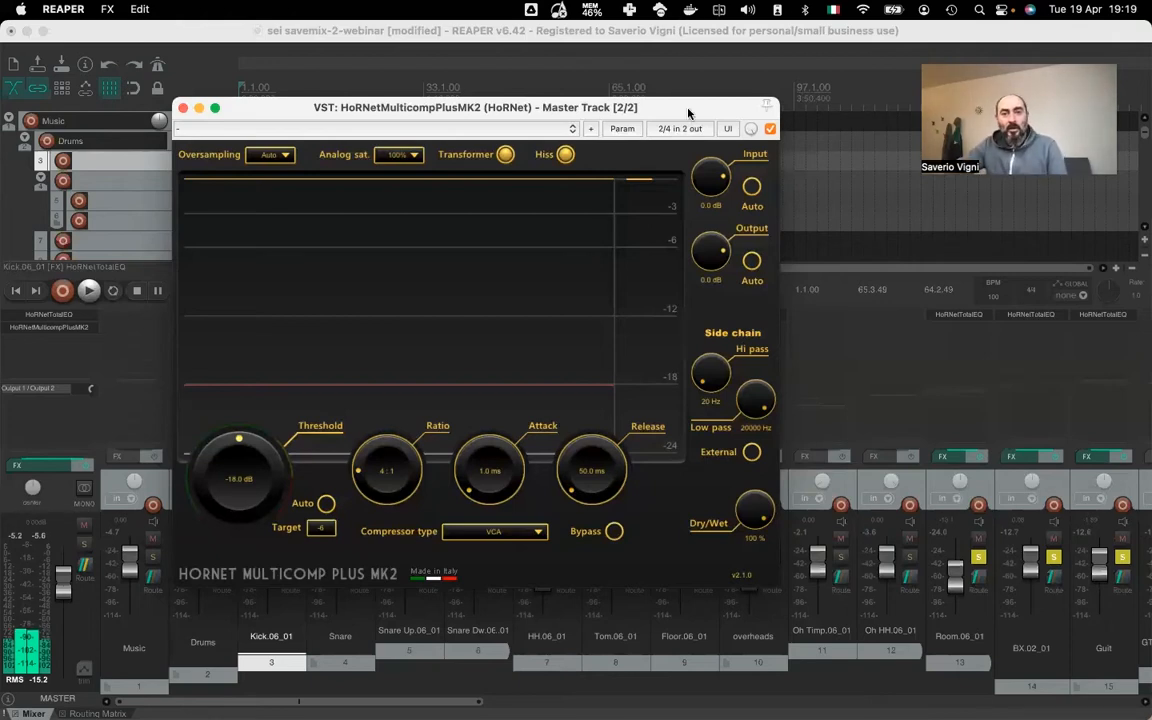
{"action": "left_click", "coordinate": [566, 155]}
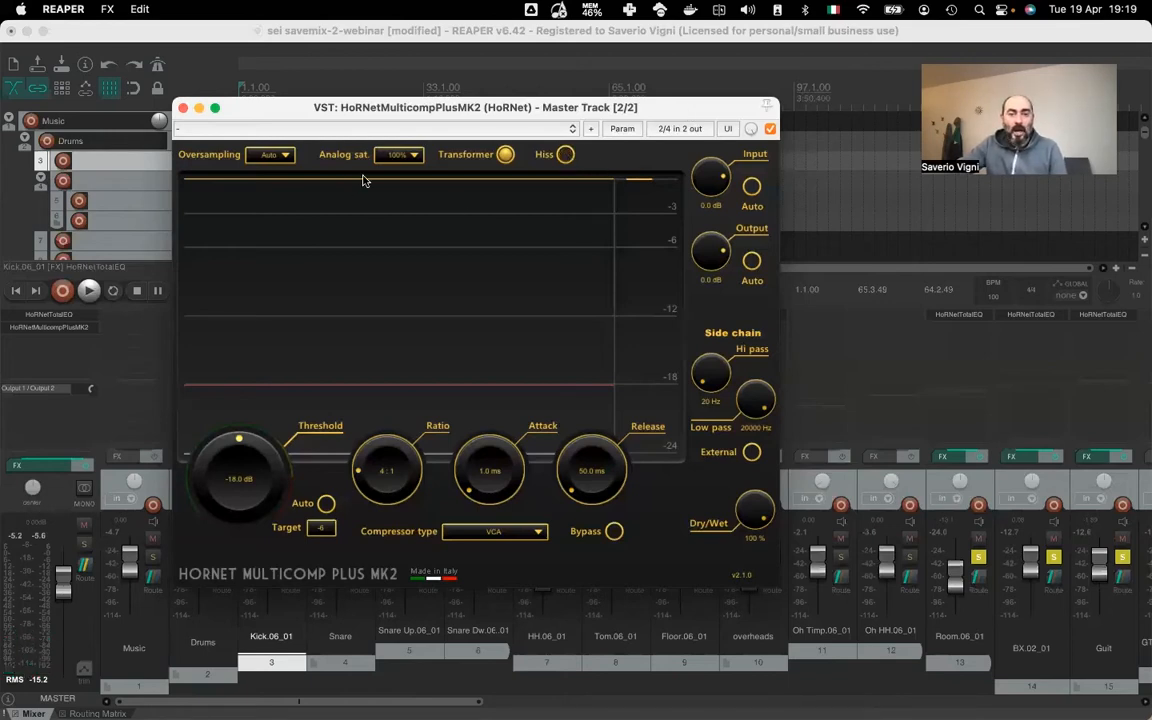
{"action": "left_click", "coordinate": [395, 155]}
{"action": "left_click", "coordinate": [393, 177]}
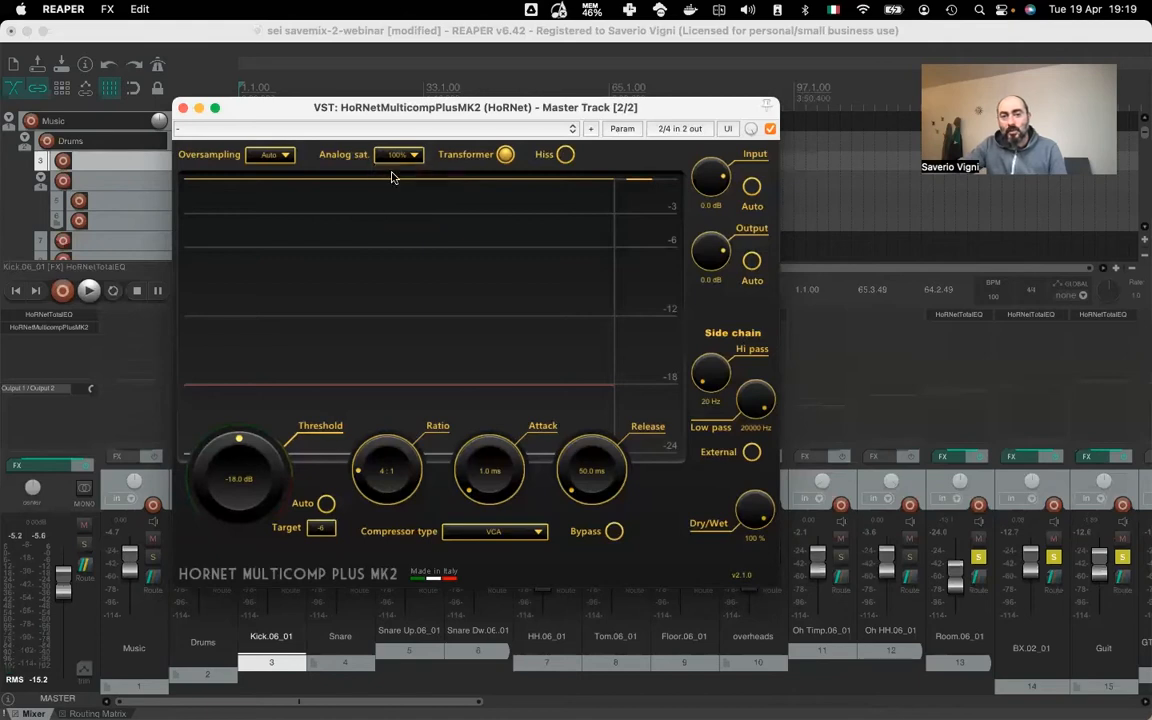
{"action": "left_click", "coordinate": [506, 155]}
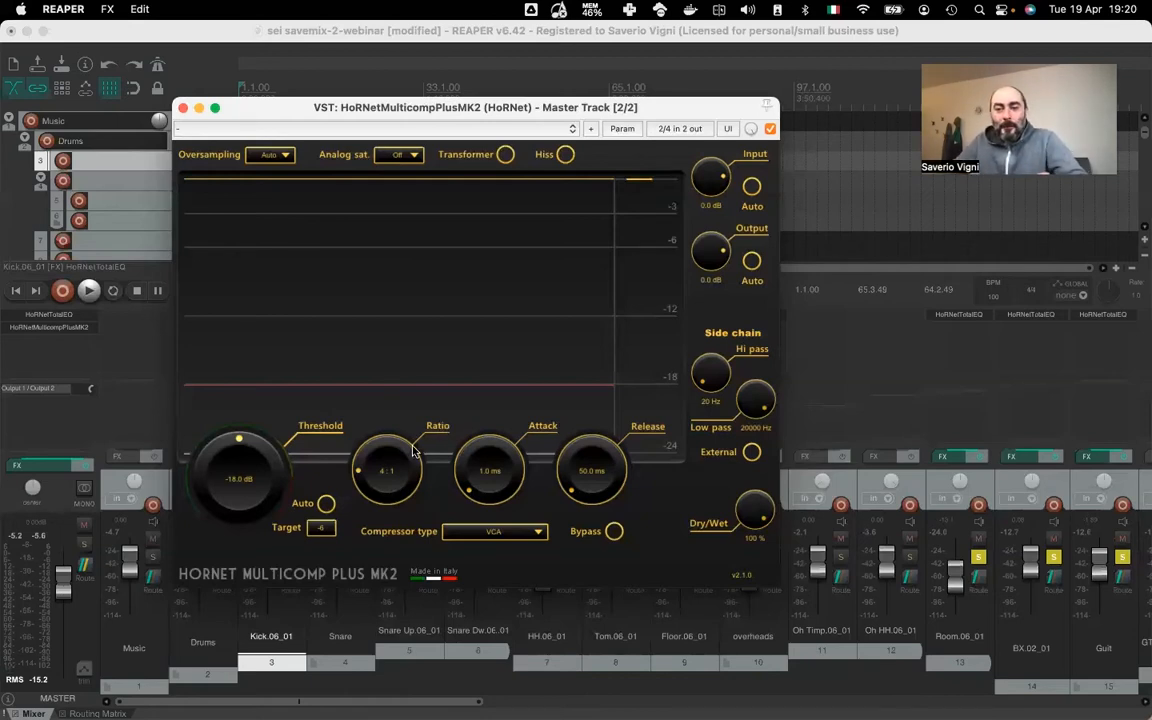
Set the analog saturation to 100% and turn the Transformer and Hiss options back on
{"action": "left_click", "coordinate": [415, 158]}
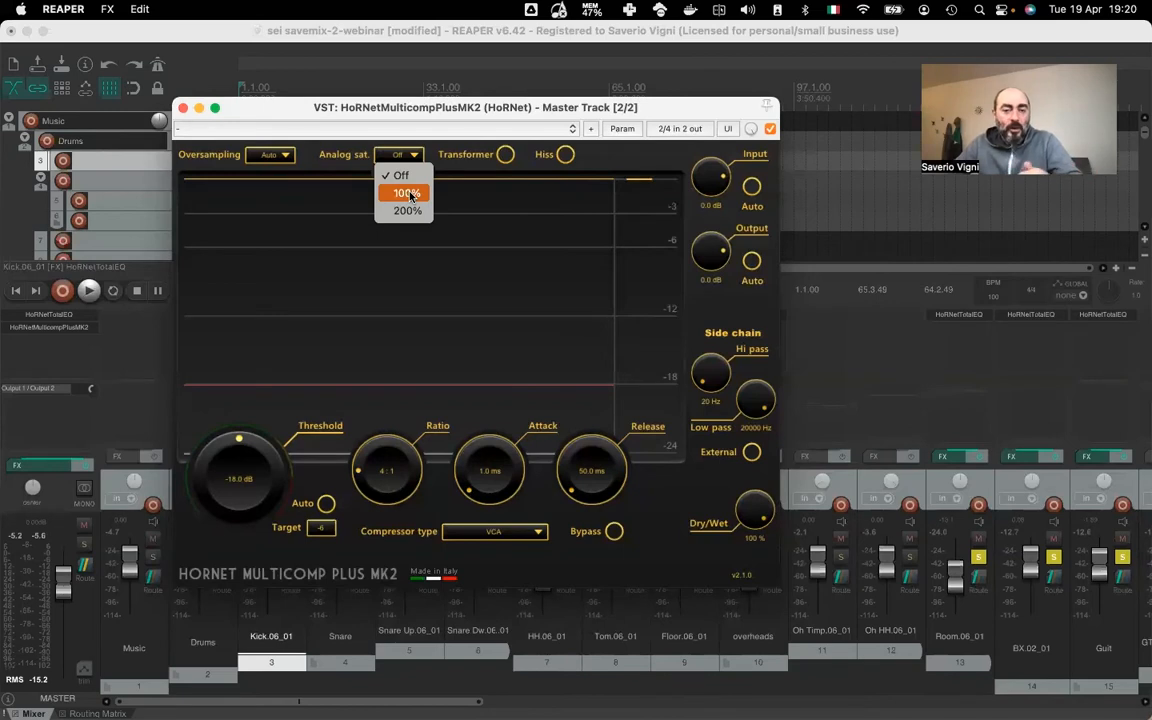
{"action": "left_click", "coordinate": [408, 194]}
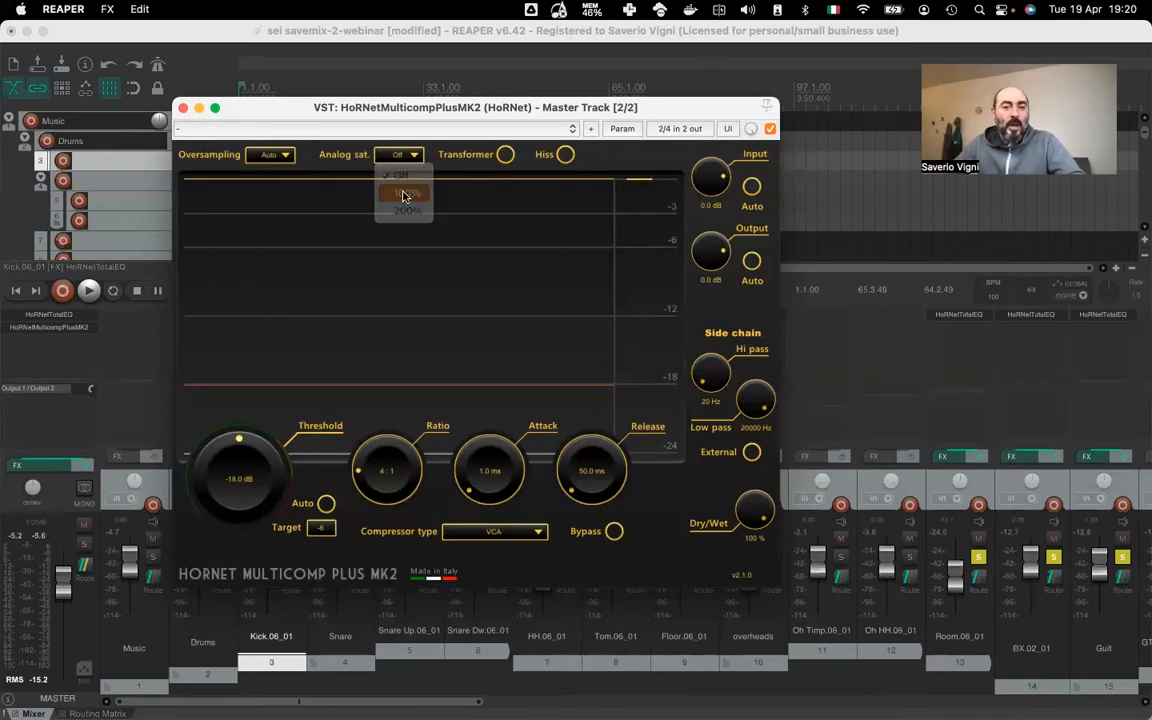
{"action": "left_click", "coordinate": [505, 156]}
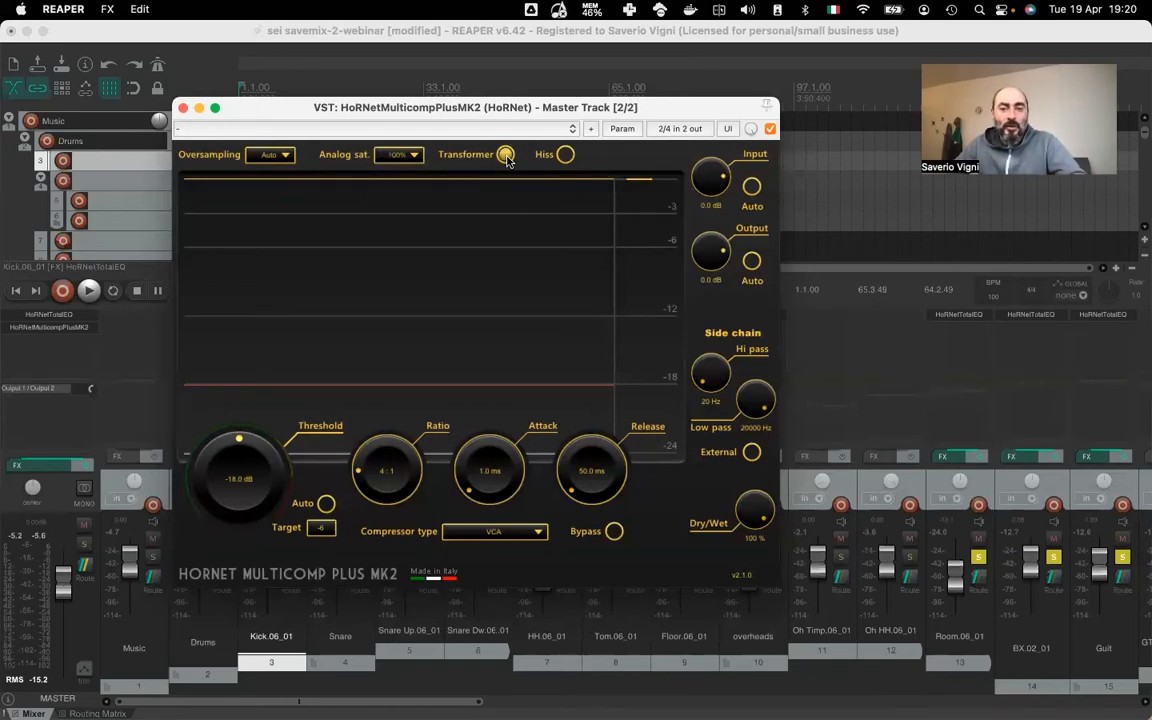
{"action": "left_click", "coordinate": [566, 156]}
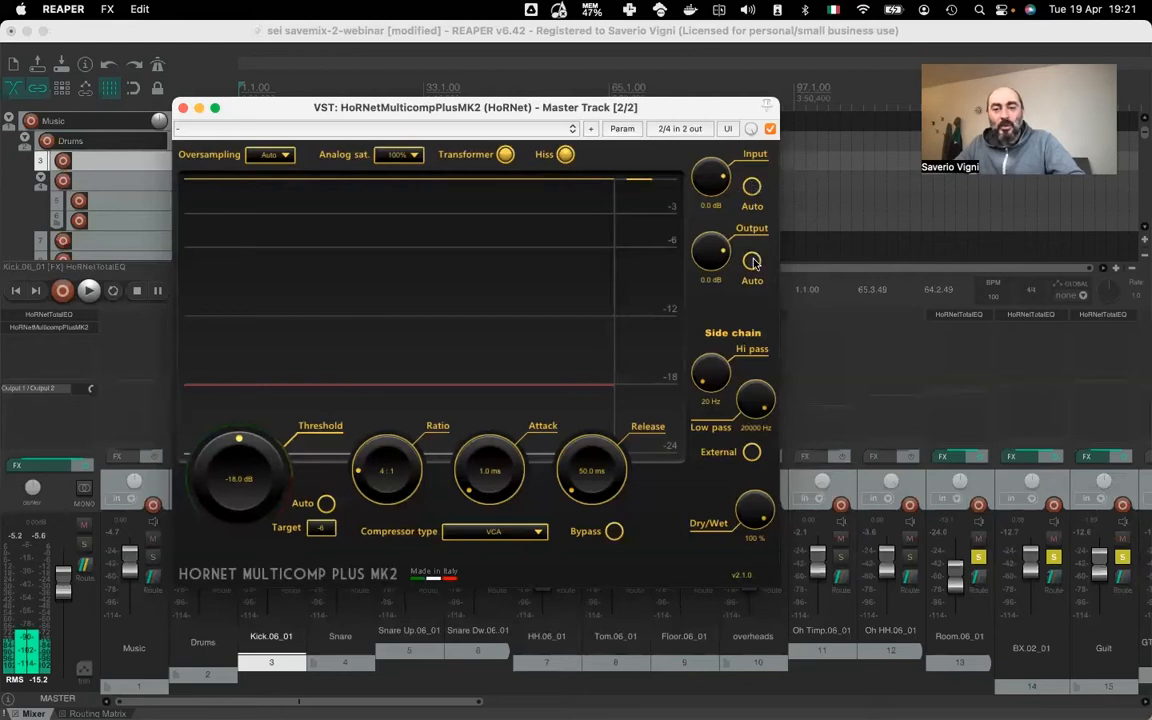
Try automatic input and output gain on the master compressor, turn both off again and reset the gains to 0.0 dB
{"action": "left_click", "coordinate": [752, 188]}
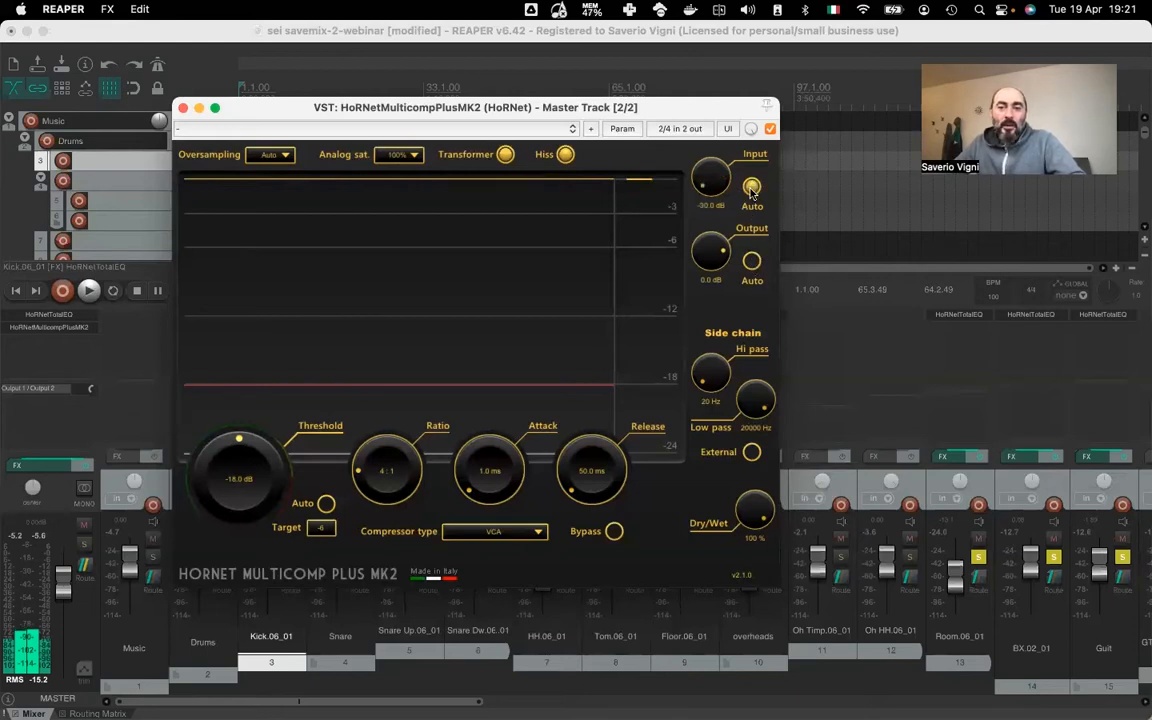
{"action": "left_click", "coordinate": [752, 261]}
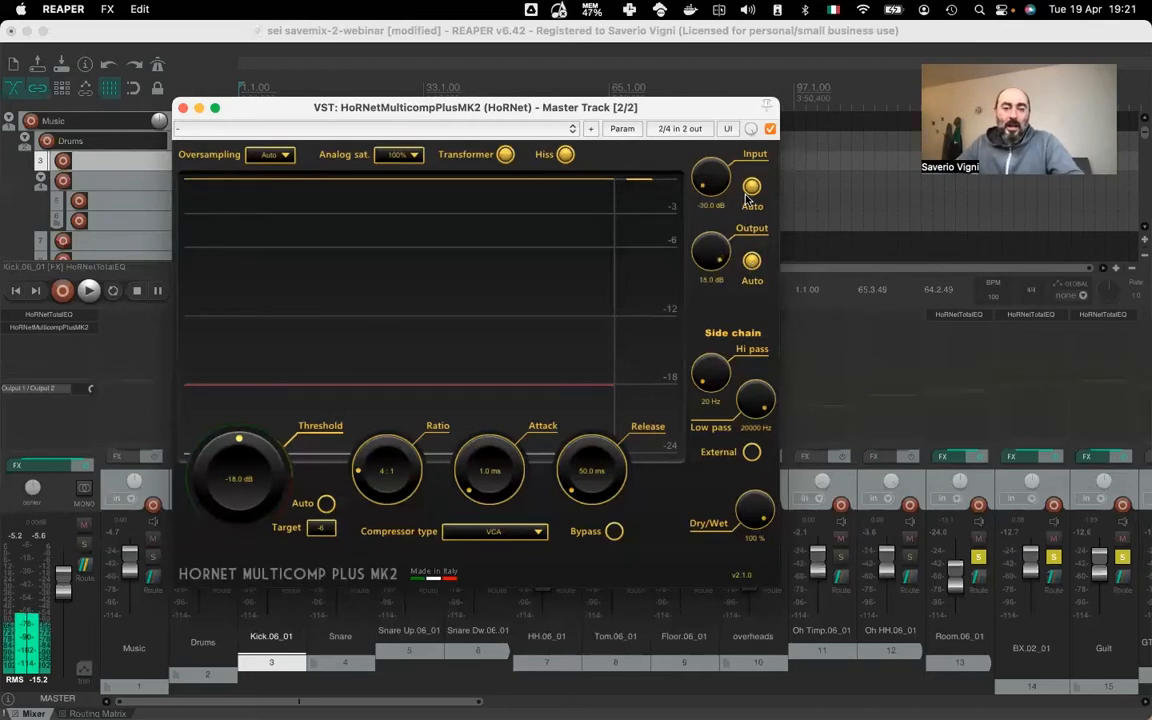
{"action": "left_click", "coordinate": [752, 188]}
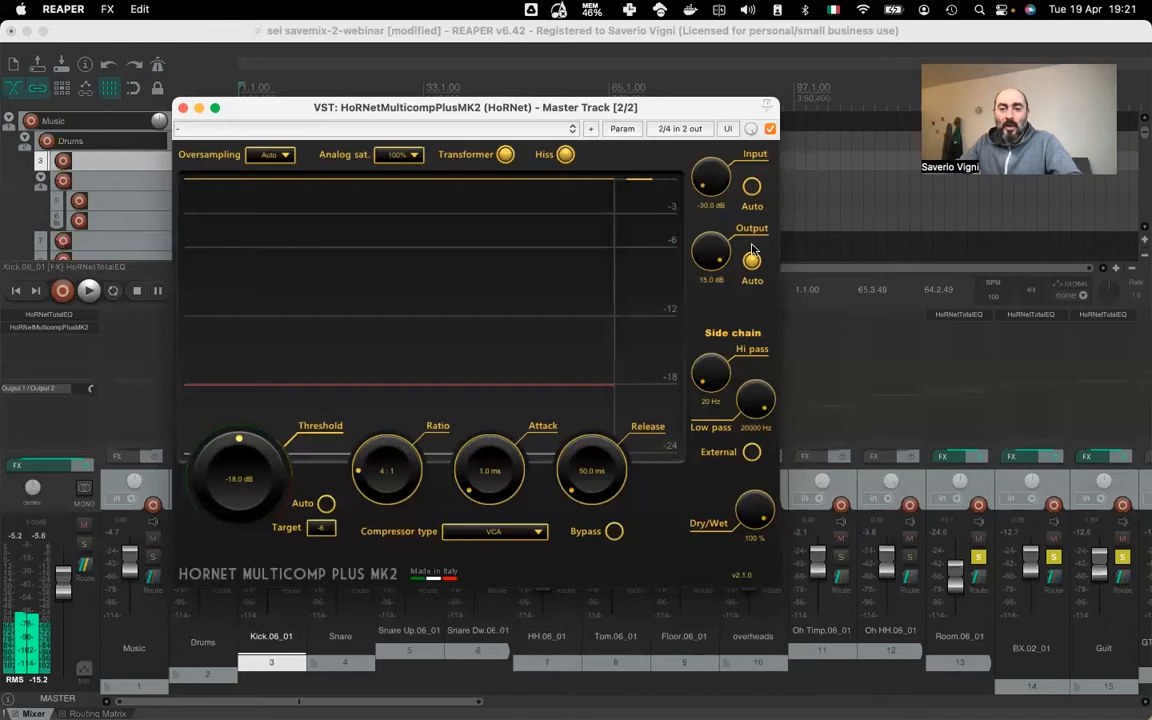
{"action": "double_click", "coordinate": [719, 251]}
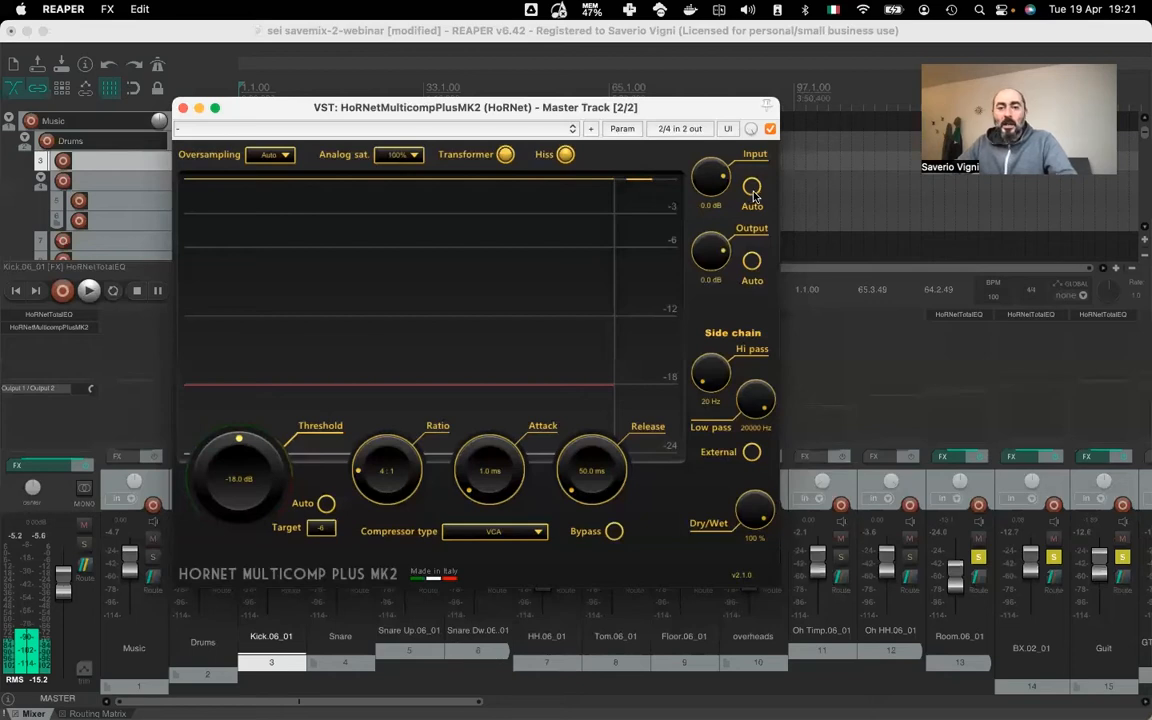
{"action": "left_click", "coordinate": [752, 189]}
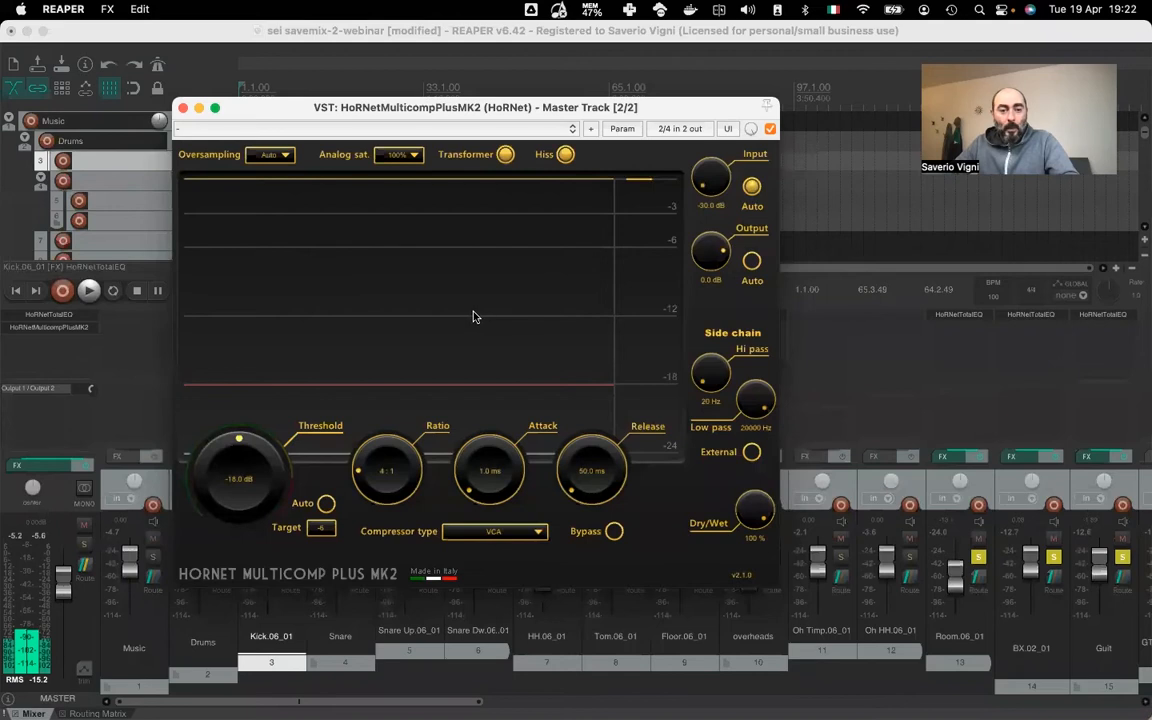
{"action": "left_click", "coordinate": [752, 187]}
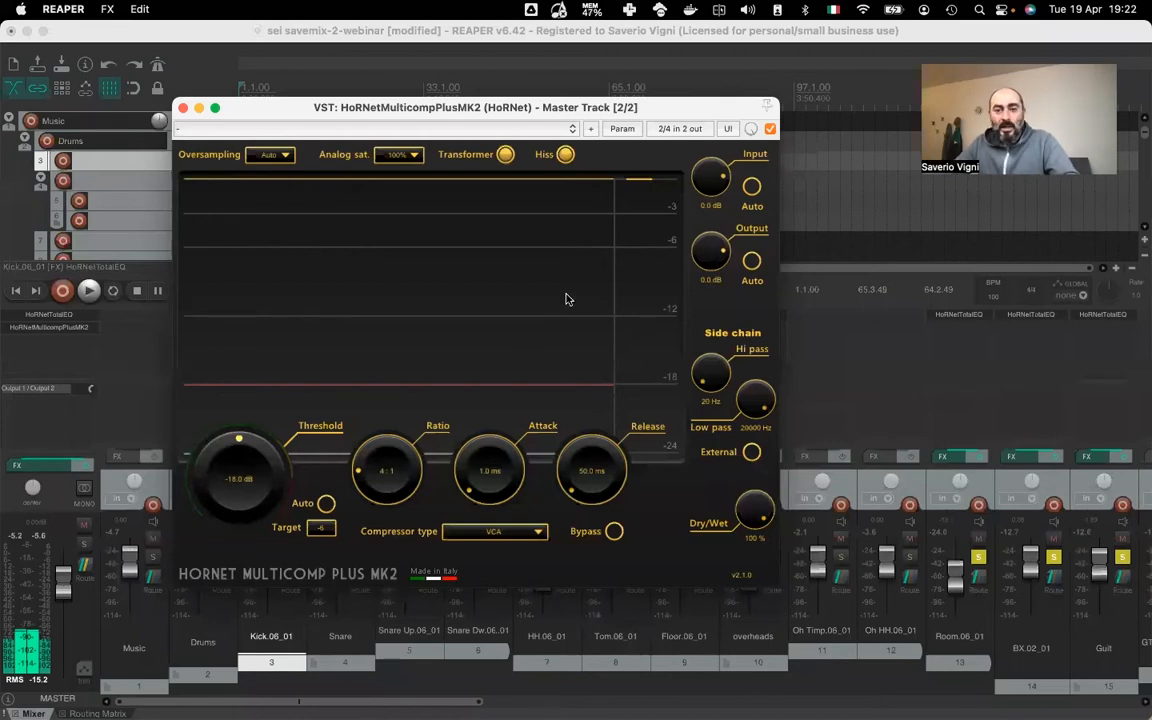
Turn on the master compressor's automatic input gain and play the mix so that it sets the input level, then stop playback
{"action": "left_click", "coordinate": [752, 188]}
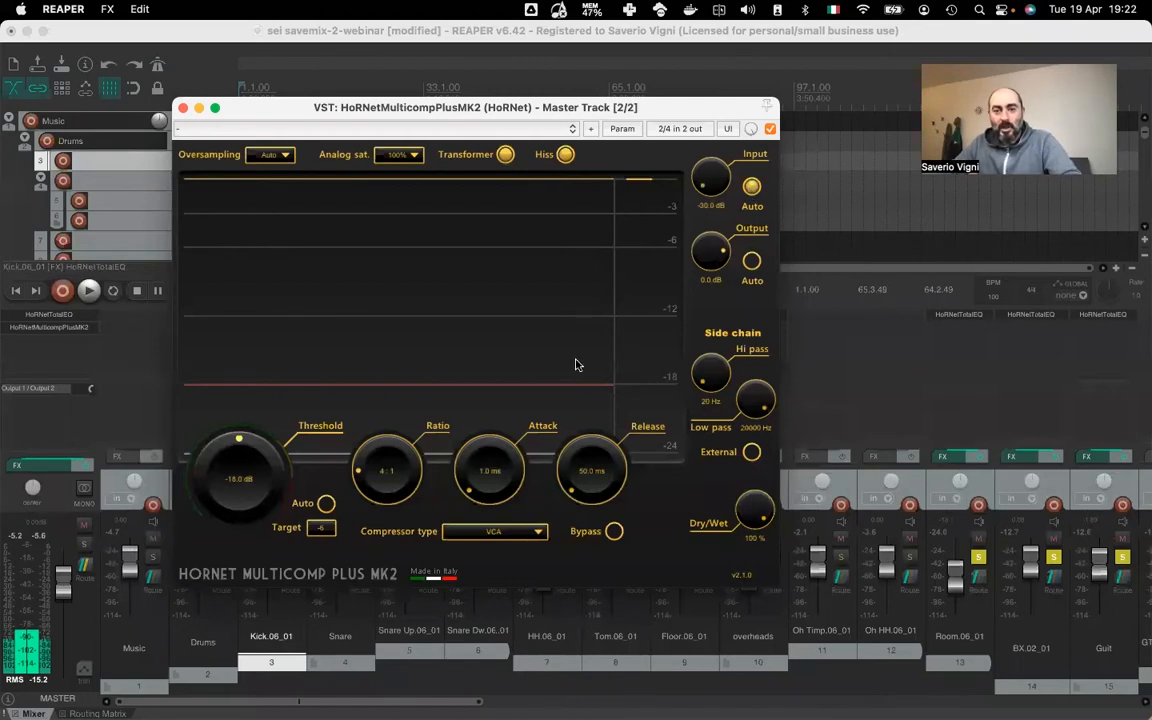
{"action": "key", "text": "super+Tab"}
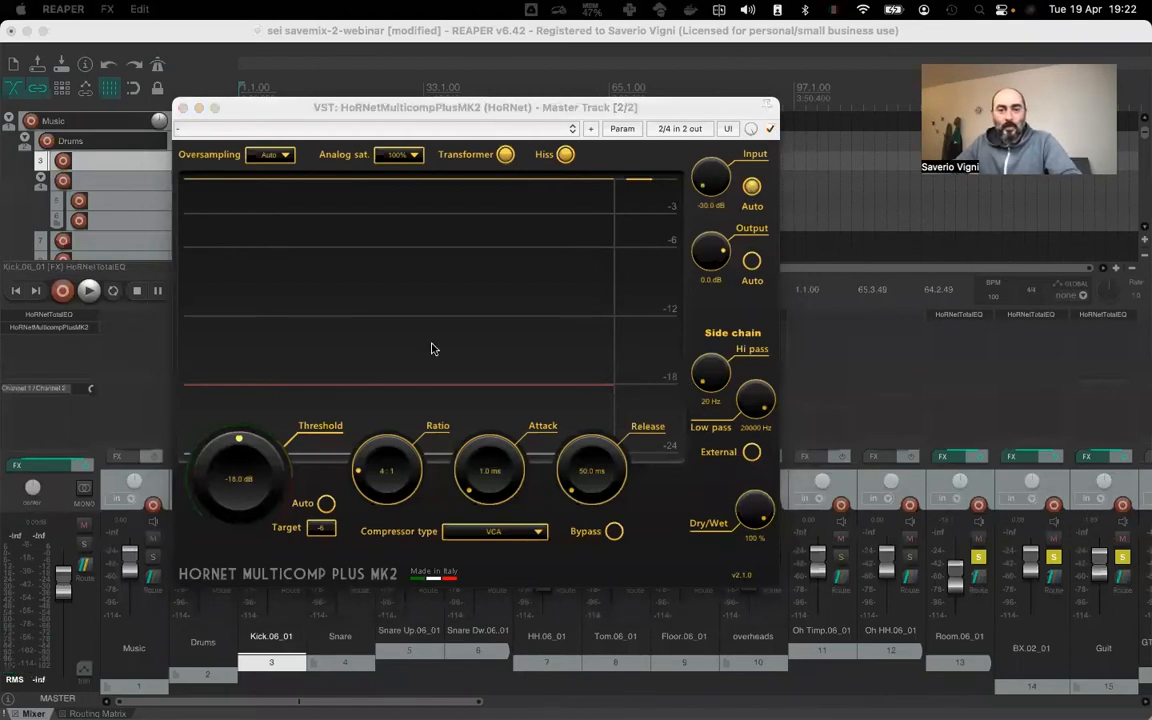
{"action": "left_click", "coordinate": [659, 113]}
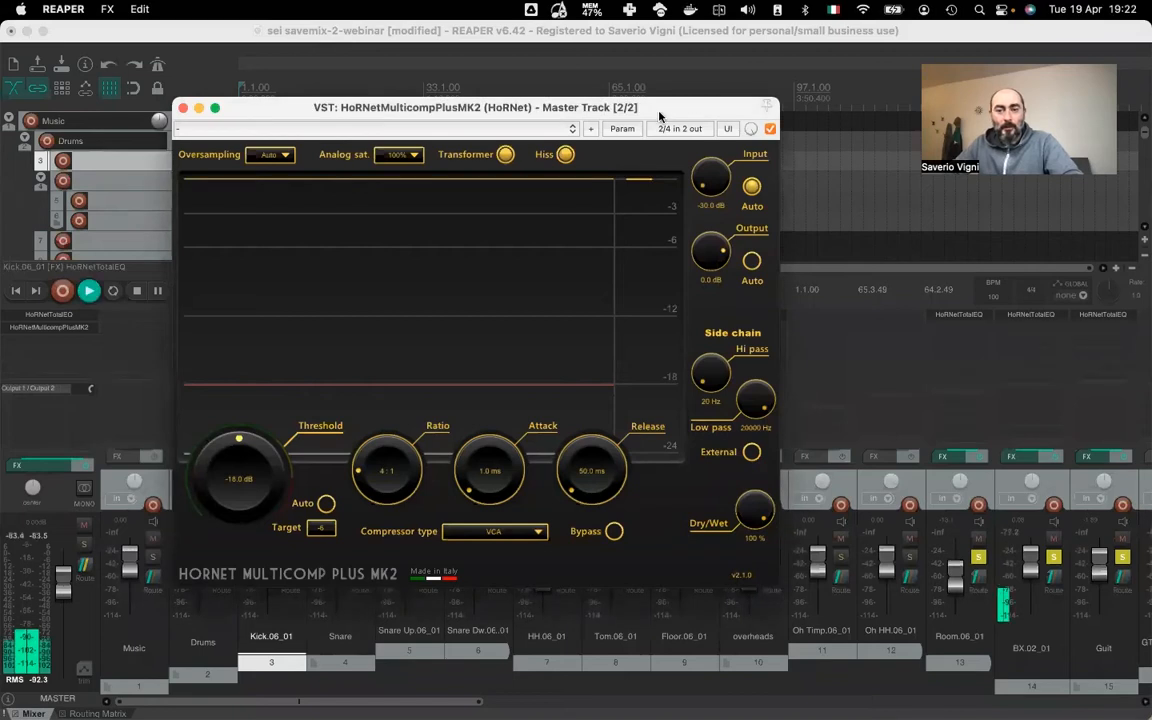
{"action": "key", "text": "space"}
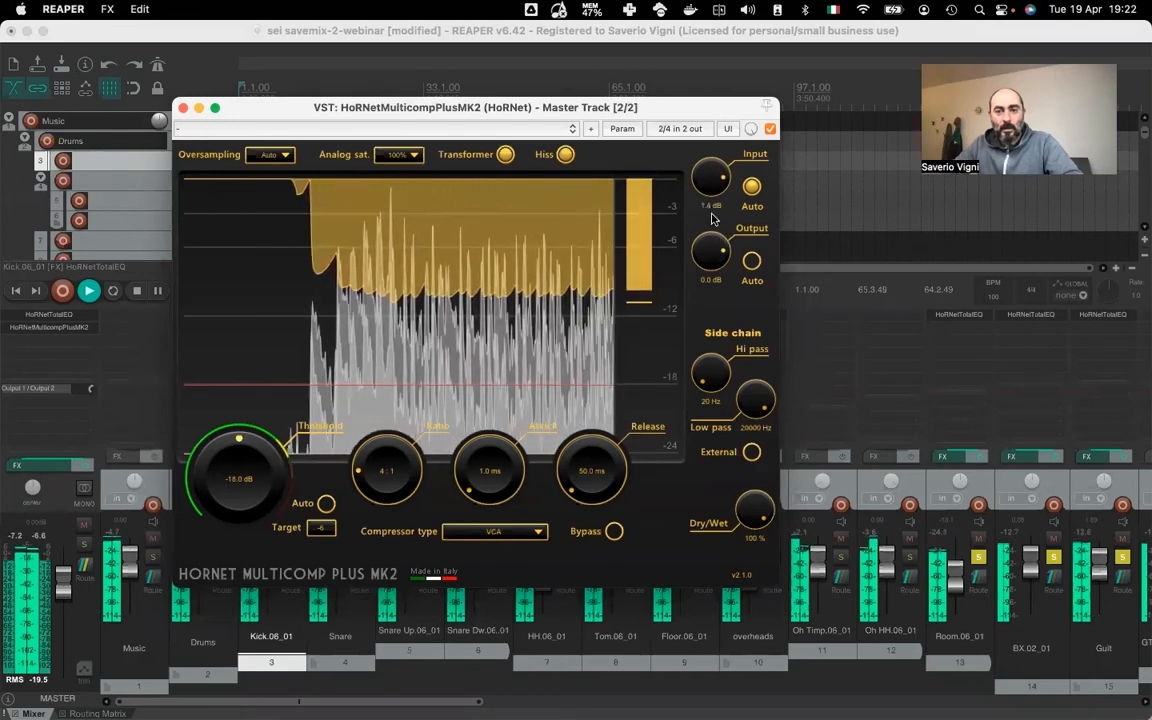
{"action": "key", "text": "space"}
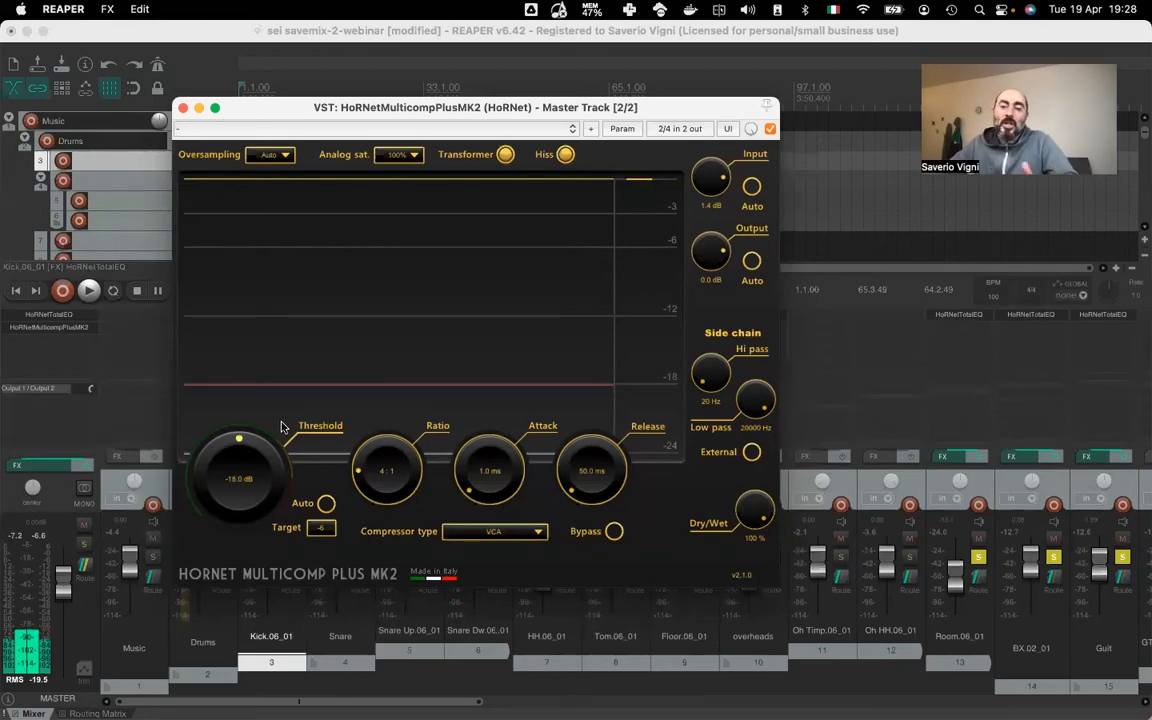
Lower the compressor's threshold to -60.0 dB, return it to -18.0 dB and look over the available compressor types
{"action": "left_click_drag", "start_coordinate": [211, 456], "coordinate": [198, 575]}
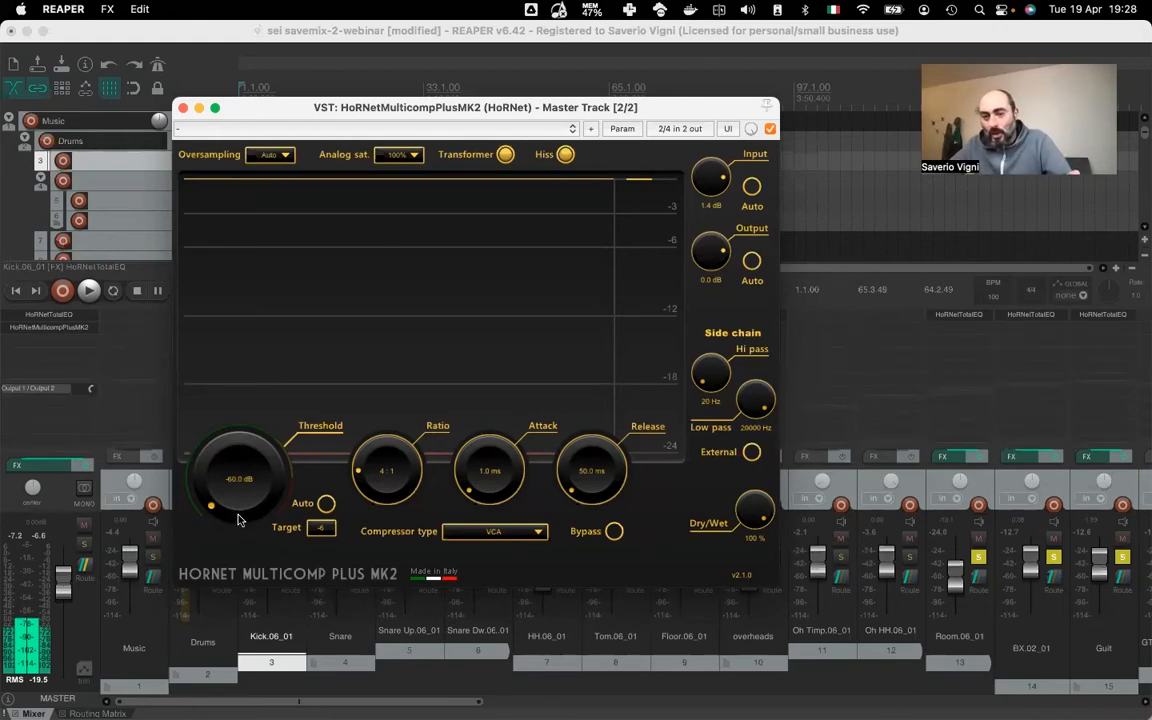
{"action": "left_click_drag", "start_coordinate": [238, 519], "coordinate": [316, 427]}
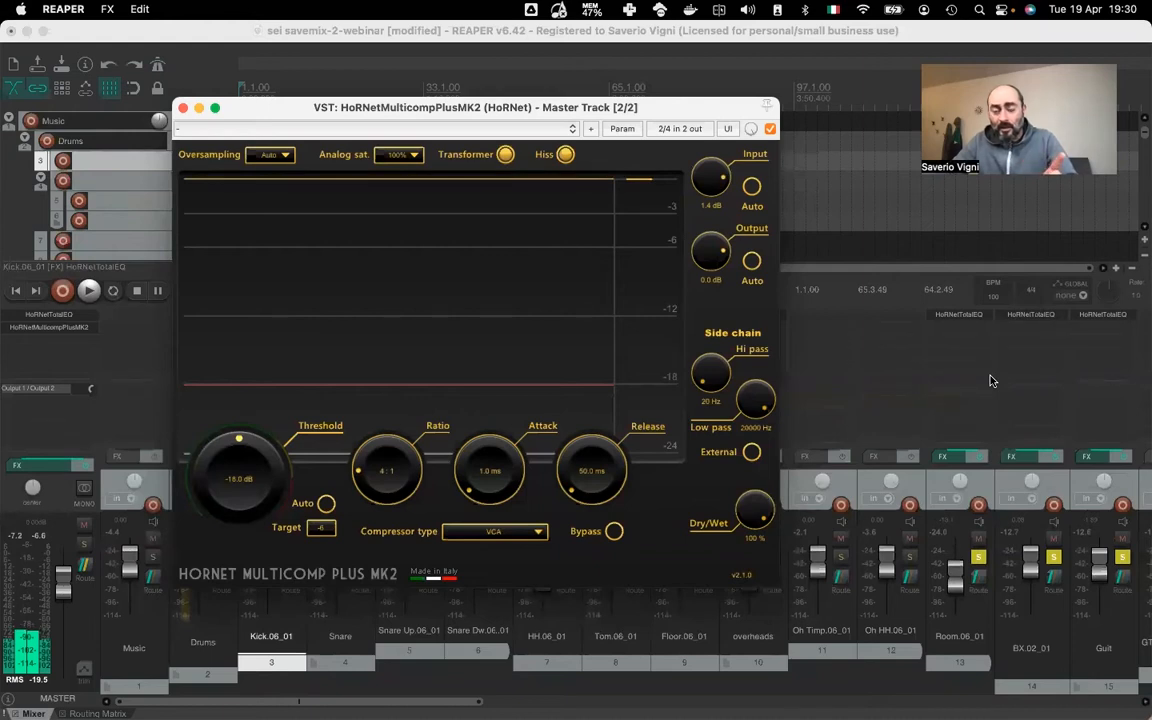
{"action": "left_click", "coordinate": [535, 531]}
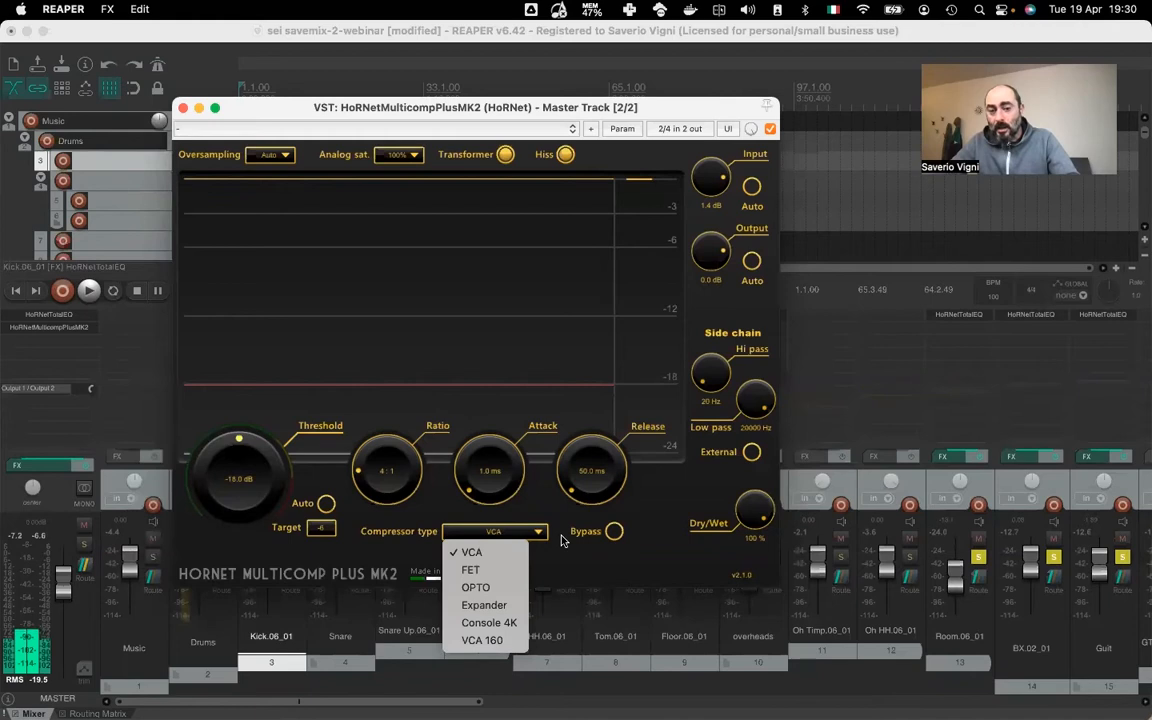
{"action": "left_click", "coordinate": [540, 534]}
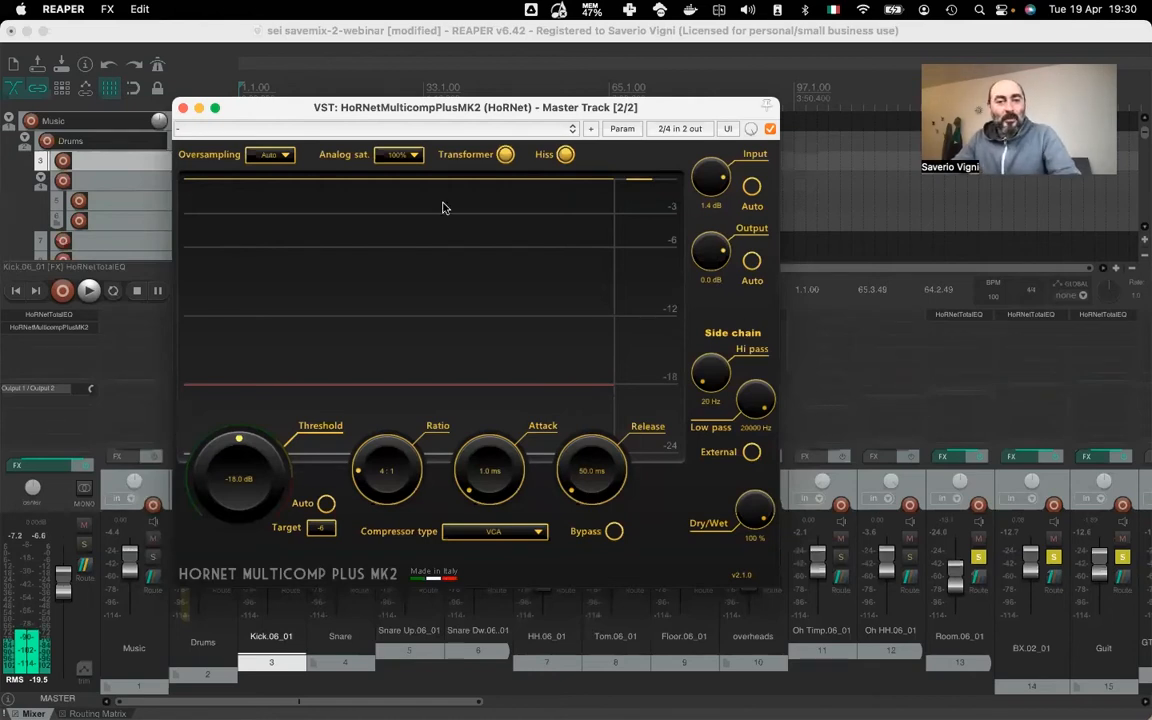
Try the side-chain high-pass filter at about 4.9 kHz and return it to 20 Hz
{"action": "left_click_drag", "start_coordinate": [289, 111], "coordinate": [271, 97]}
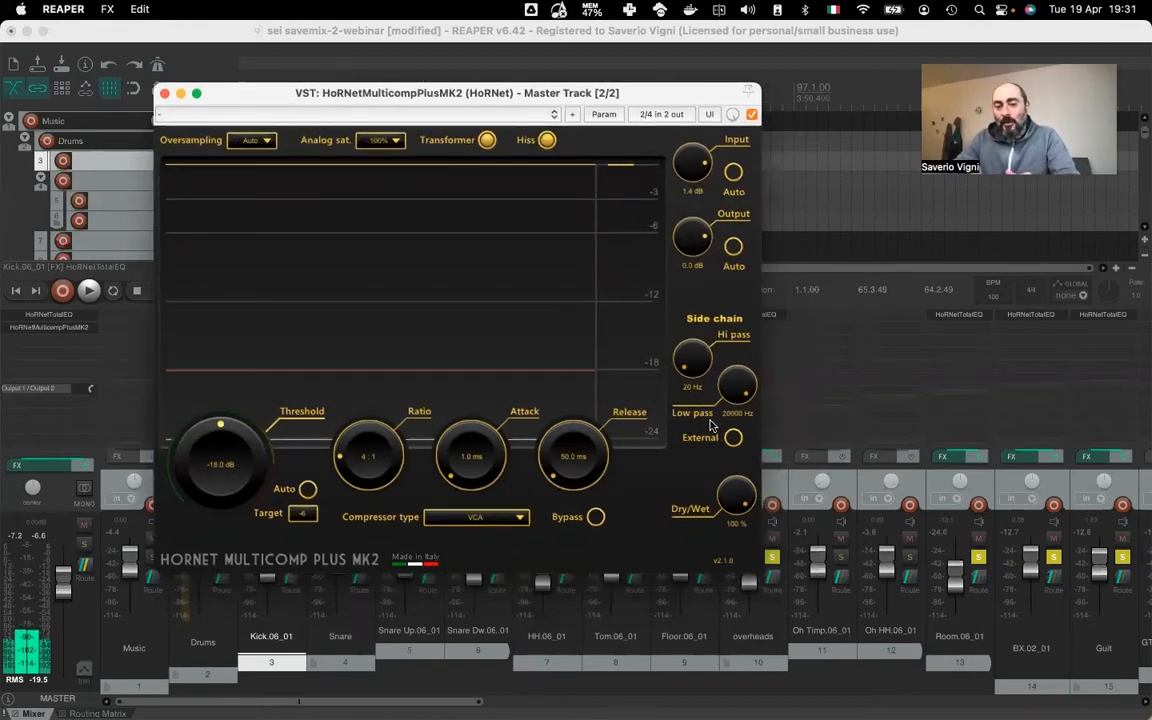
{"action": "left_click_drag", "start_coordinate": [689, 371], "coordinate": [757, 342]}
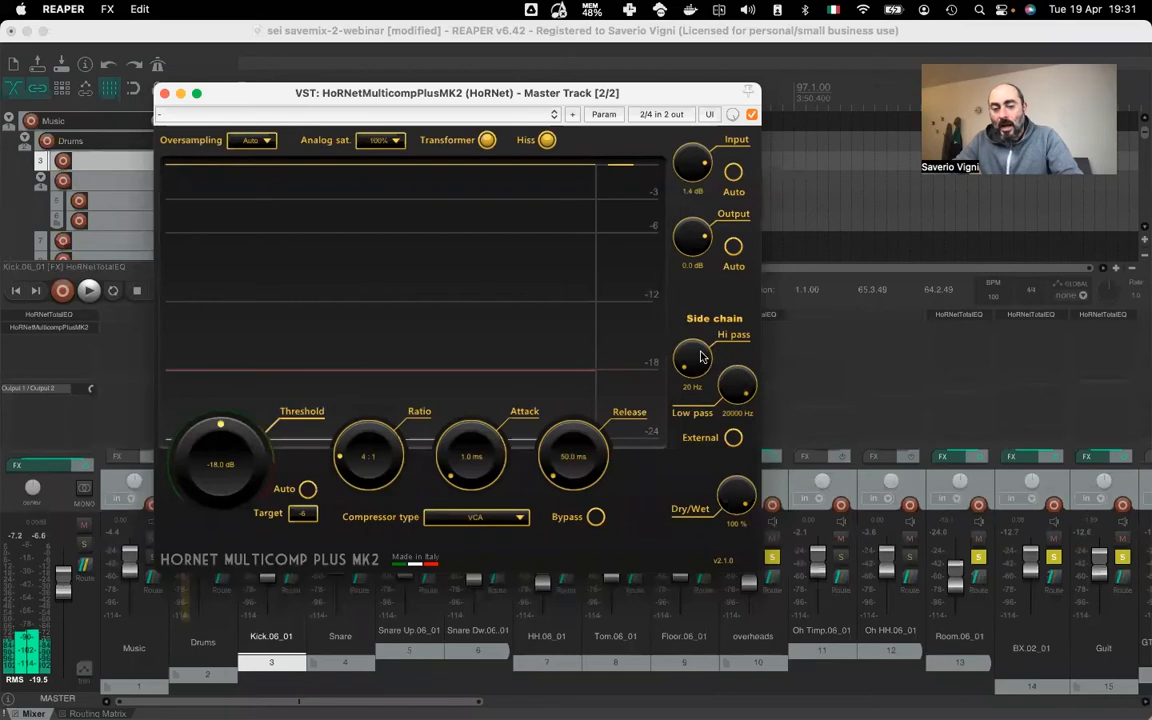
{"action": "left_click_drag", "start_coordinate": [700, 366], "coordinate": [700, 258]}
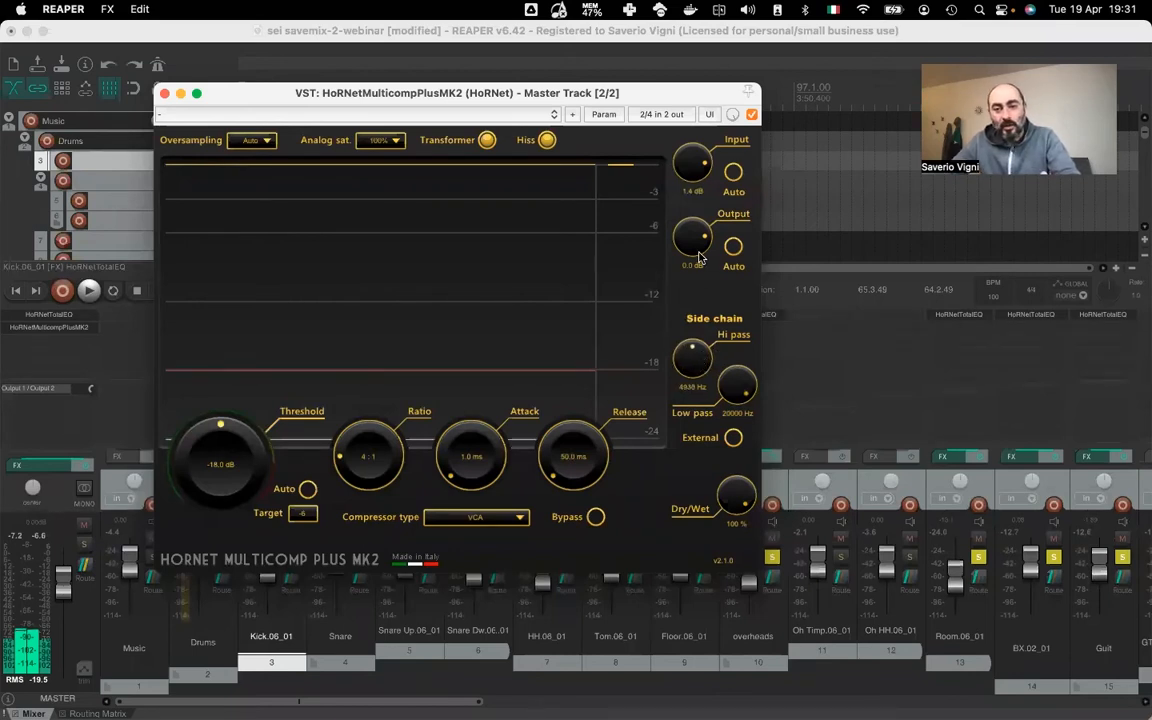
{"action": "left_click_drag", "start_coordinate": [690, 368], "coordinate": [681, 452]}
{"action": "left_click_drag", "start_coordinate": [690, 380], "coordinate": [739, 347]}
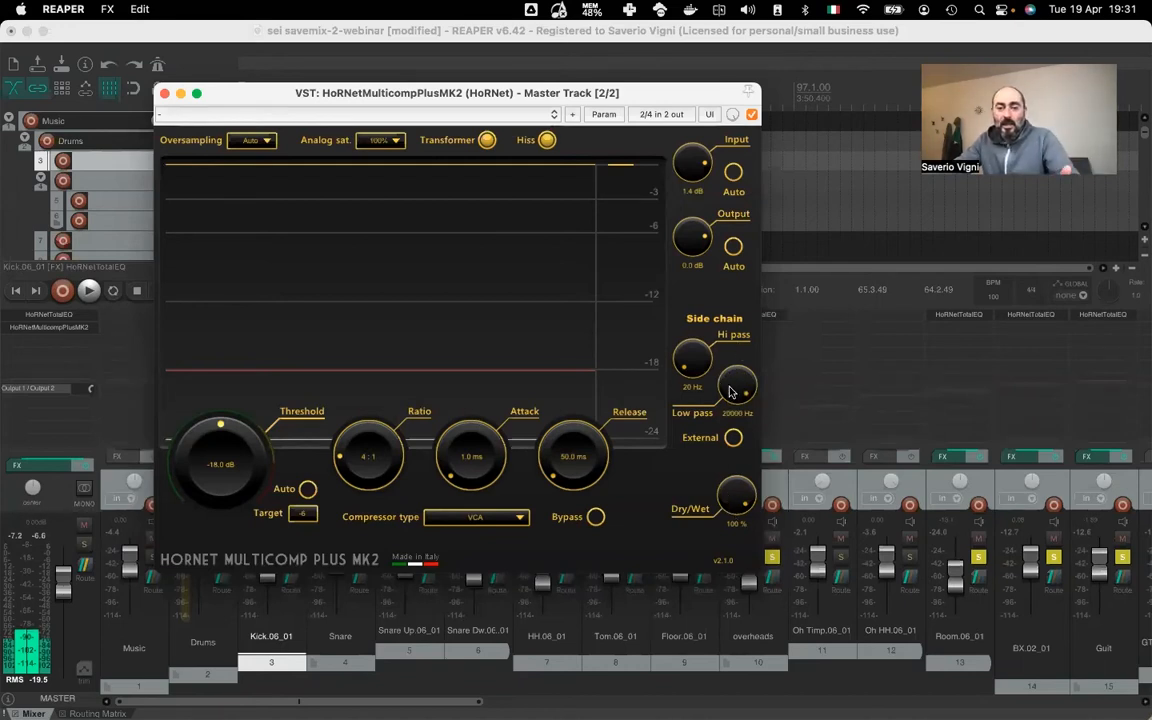
Lower the side-chain low-pass filter to about 306 Hz and reset it to 20000 Hz
{"action": "left_click_drag", "start_coordinate": [732, 397], "coordinate": [715, 574]}
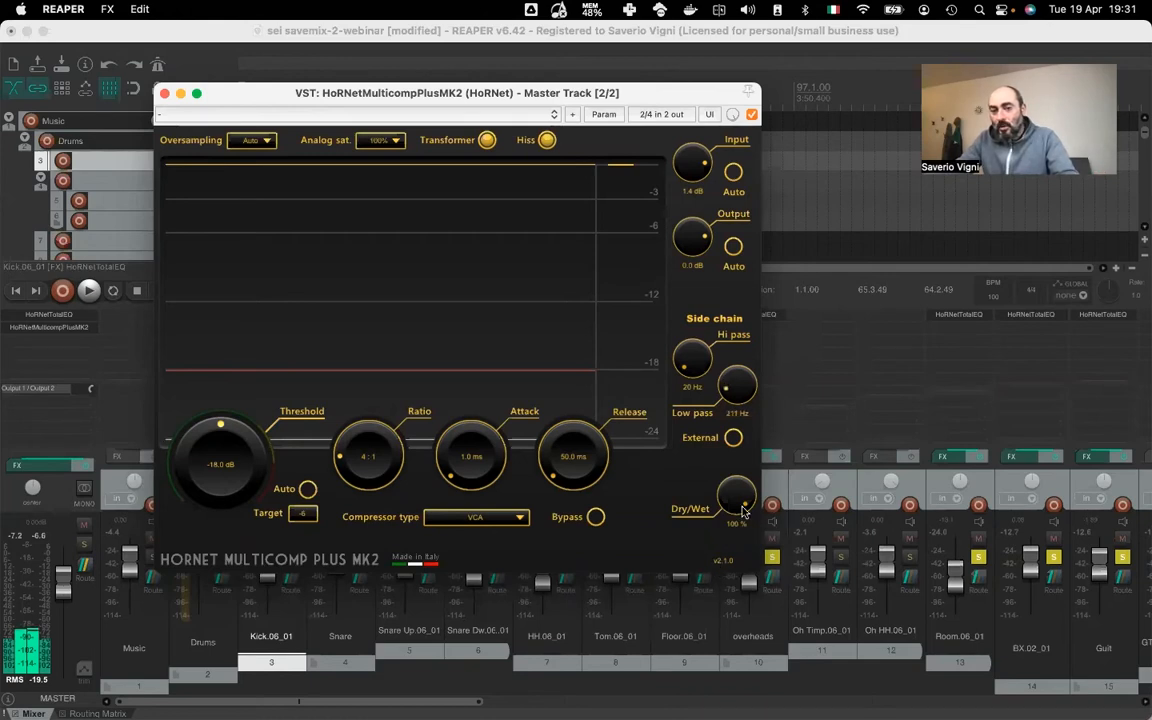
{"action": "left_click_drag", "start_coordinate": [742, 390], "coordinate": [742, 388]}
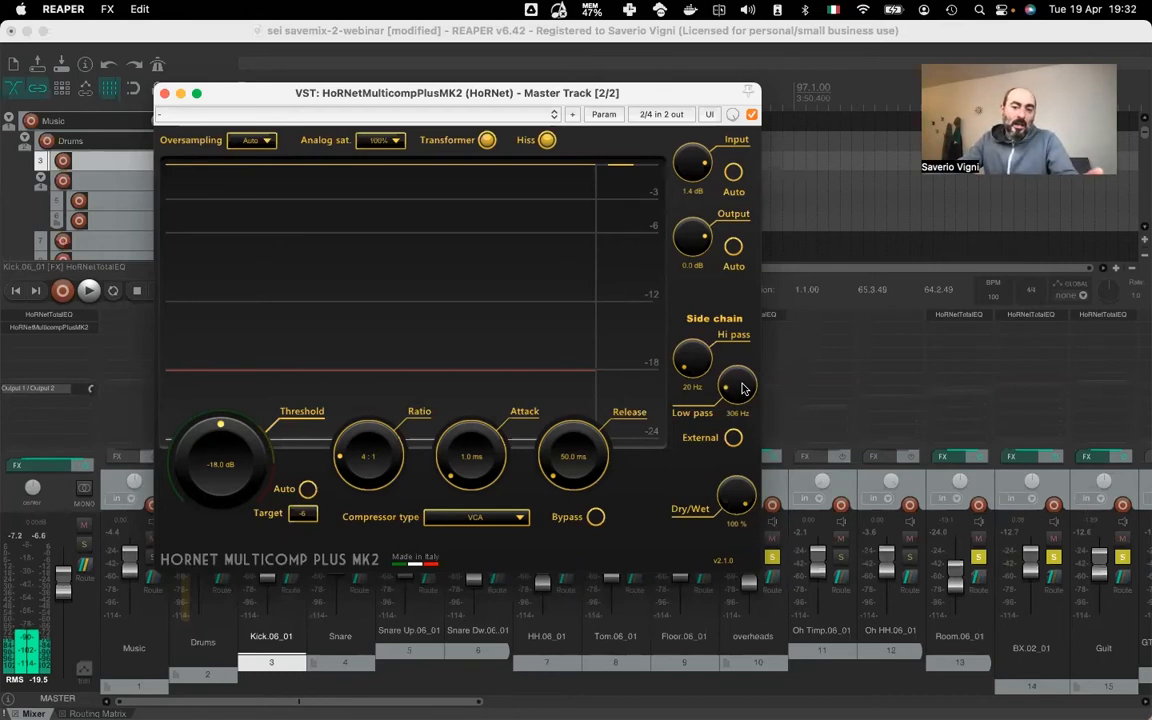
{"action": "double_click", "coordinate": [742, 388]}
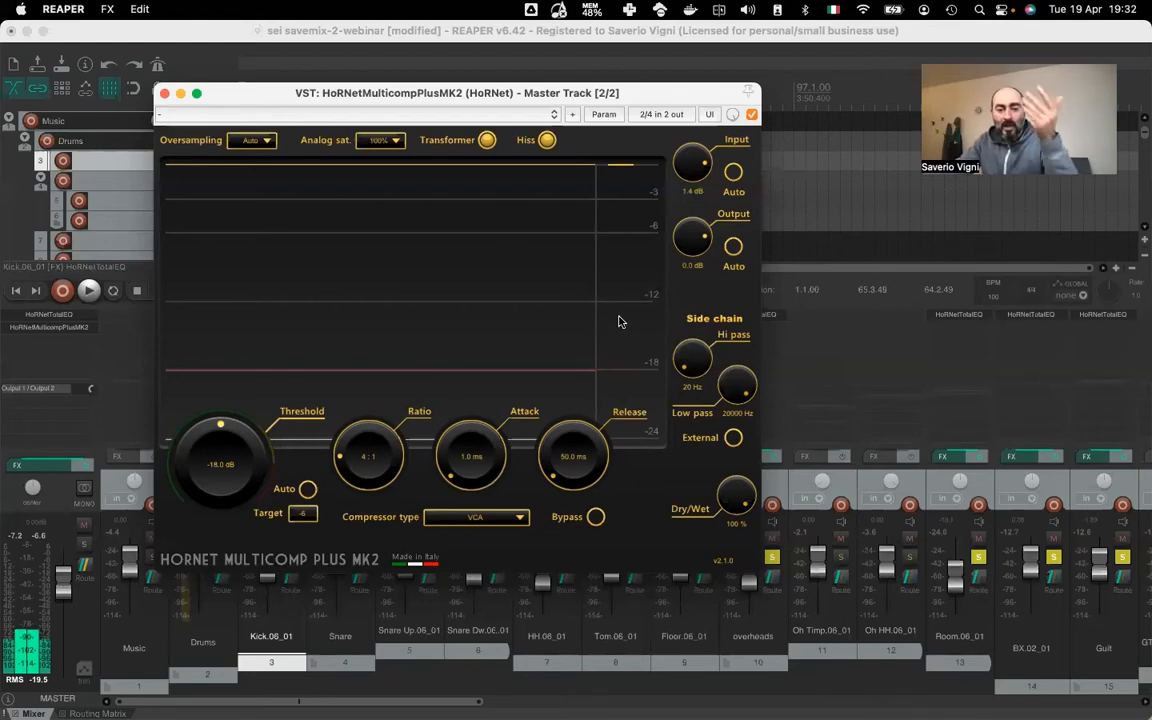
Try longer release times such as 654 ms, return the release to 50.0 ms and look over the compressor types
{"action": "left_click_drag", "start_coordinate": [557, 432], "coordinate": [554, 366]}
{"action": "left_click_drag", "start_coordinate": [547, 499], "coordinate": [547, 531]}
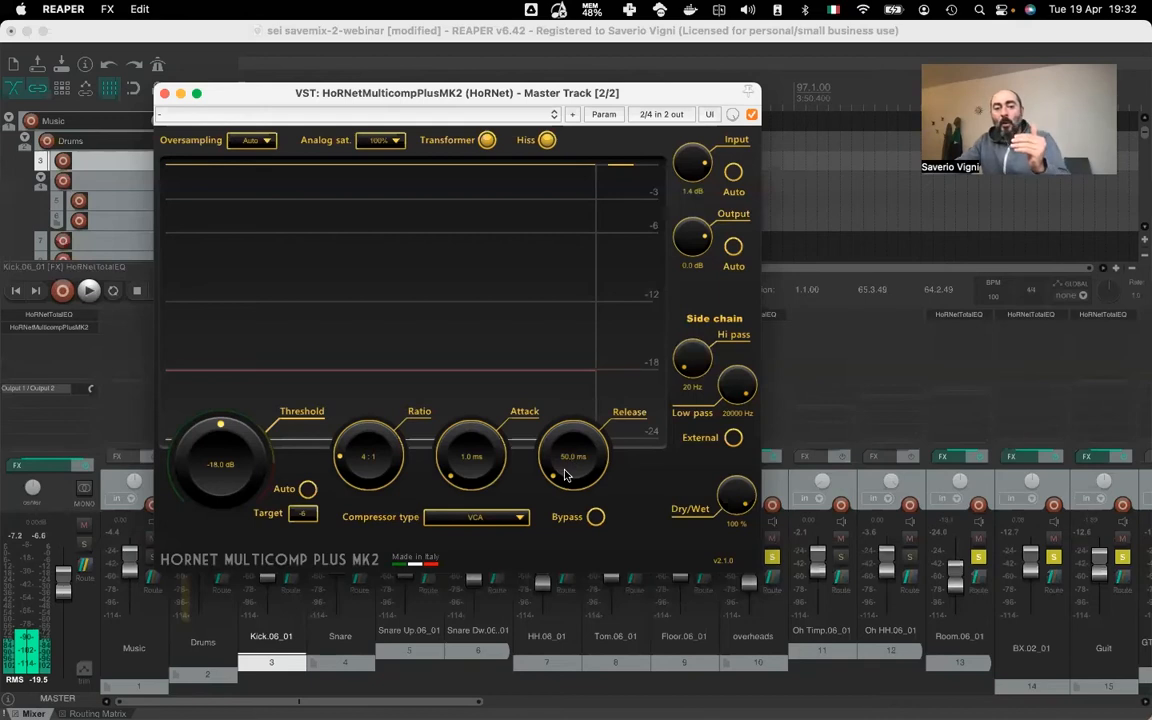
{"action": "left_click_drag", "start_coordinate": [548, 449], "coordinate": [561, 366]}
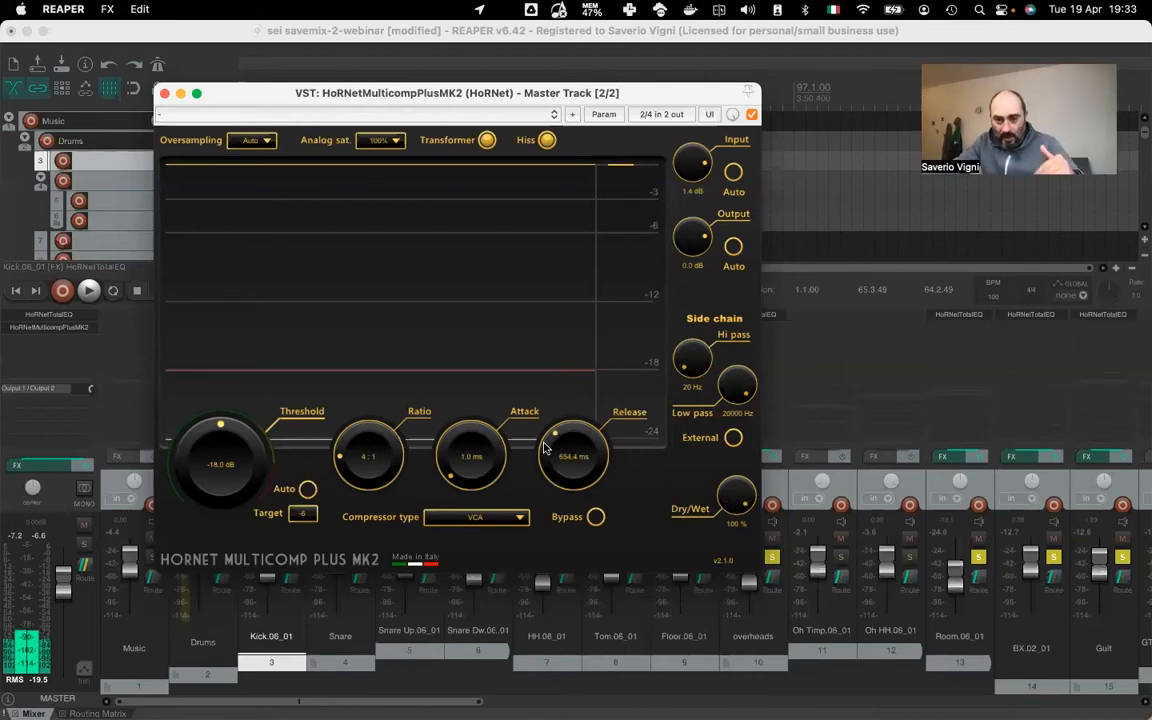
{"action": "left_click_drag", "start_coordinate": [549, 438], "coordinate": [522, 548]}
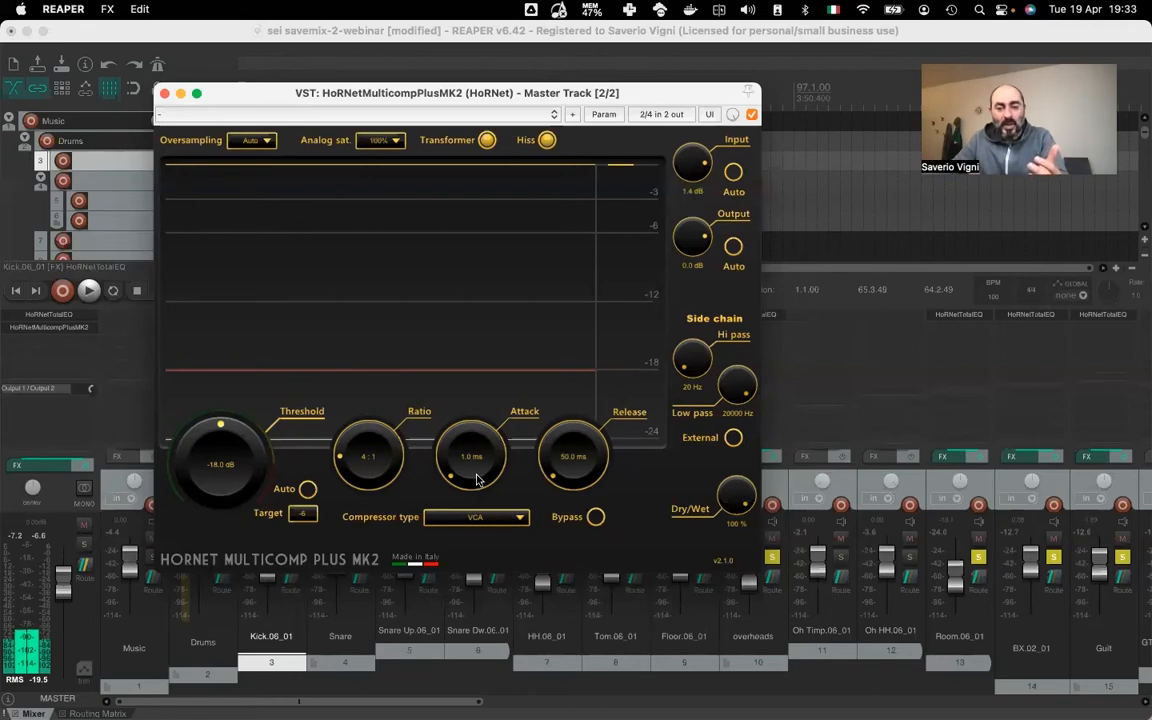
{"action": "left_click", "coordinate": [475, 517]}
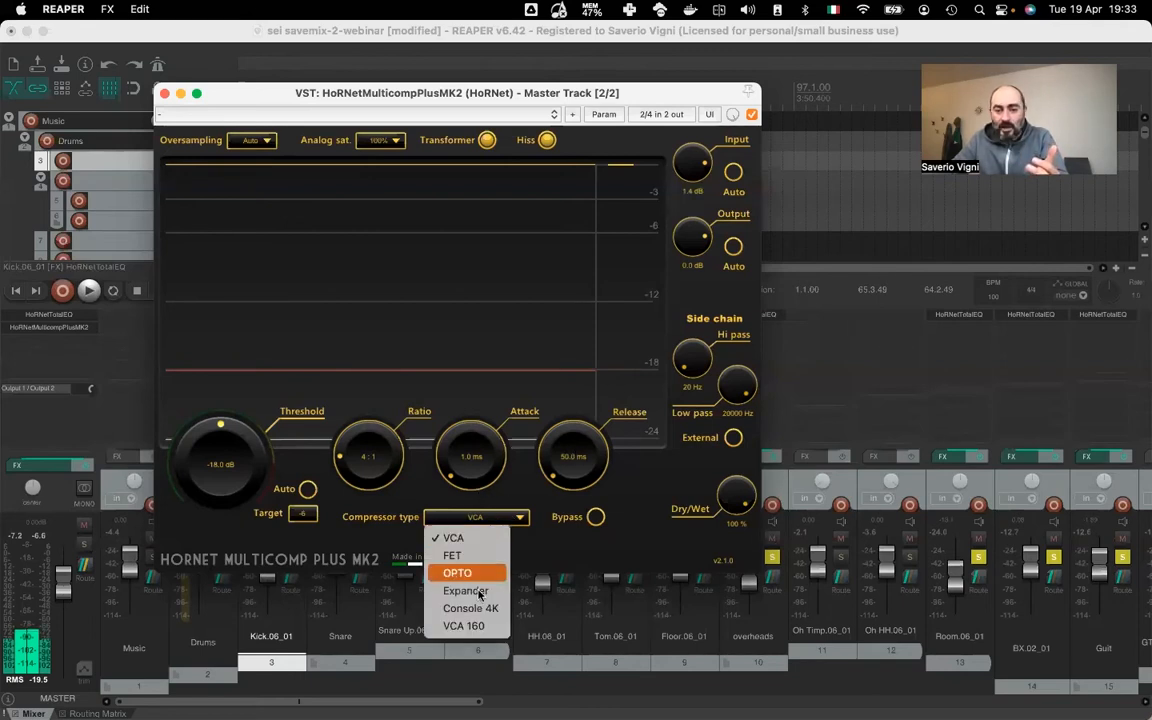
{"action": "left_click", "coordinate": [515, 483]}
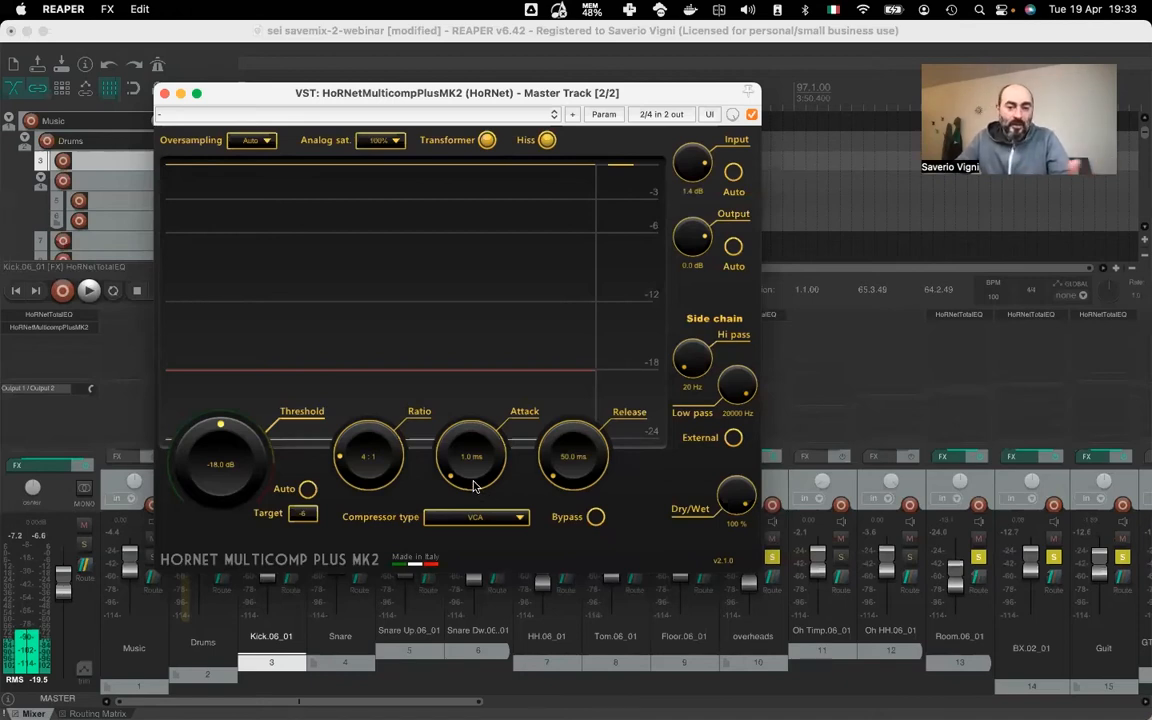
Try compression ratios of 3:1 and 7:1, set the ratio to 1:1 and review the compressor types while keeping VCA
{"action": "left_click_drag", "start_coordinate": [326, 440], "coordinate": [337, 504]}
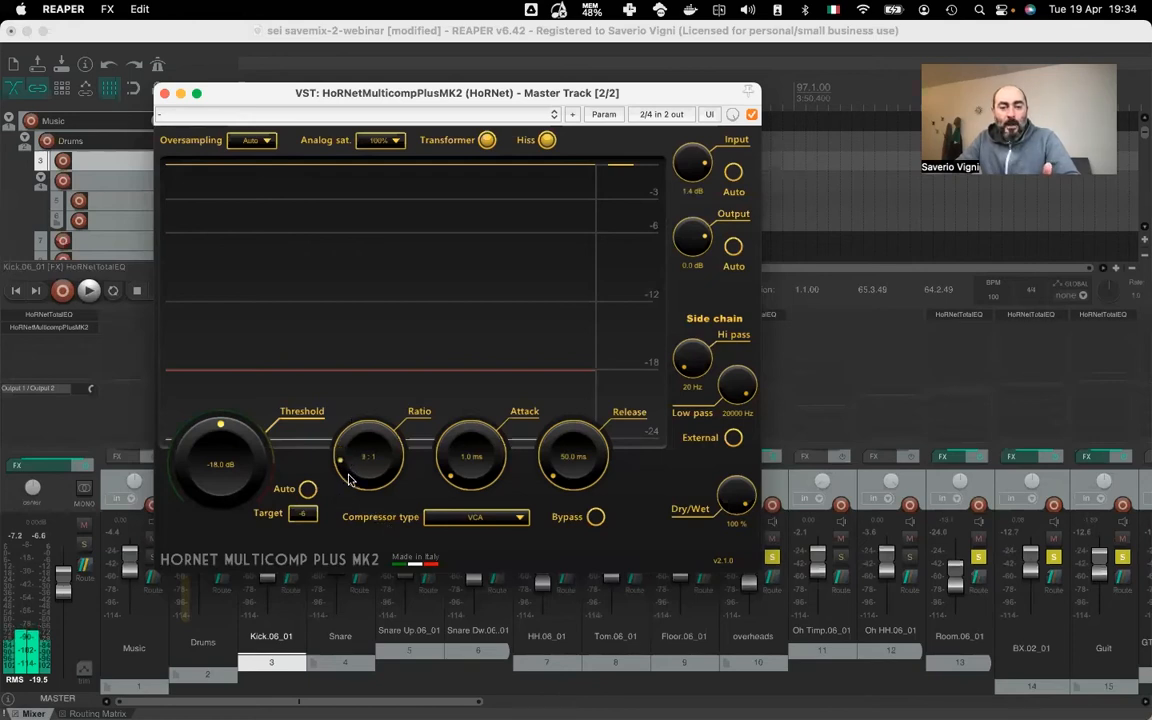
{"action": "left_click_drag", "start_coordinate": [347, 490], "coordinate": [352, 428]}
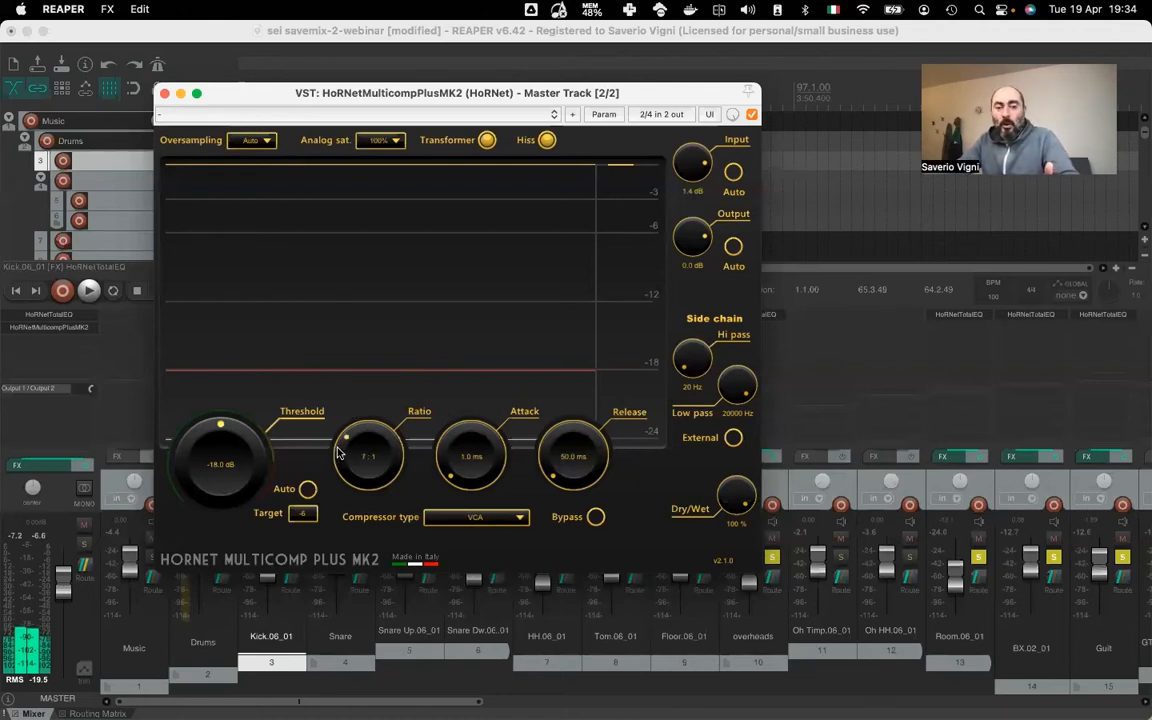
{"action": "left_click_drag", "start_coordinate": [345, 439], "coordinate": [338, 458]}
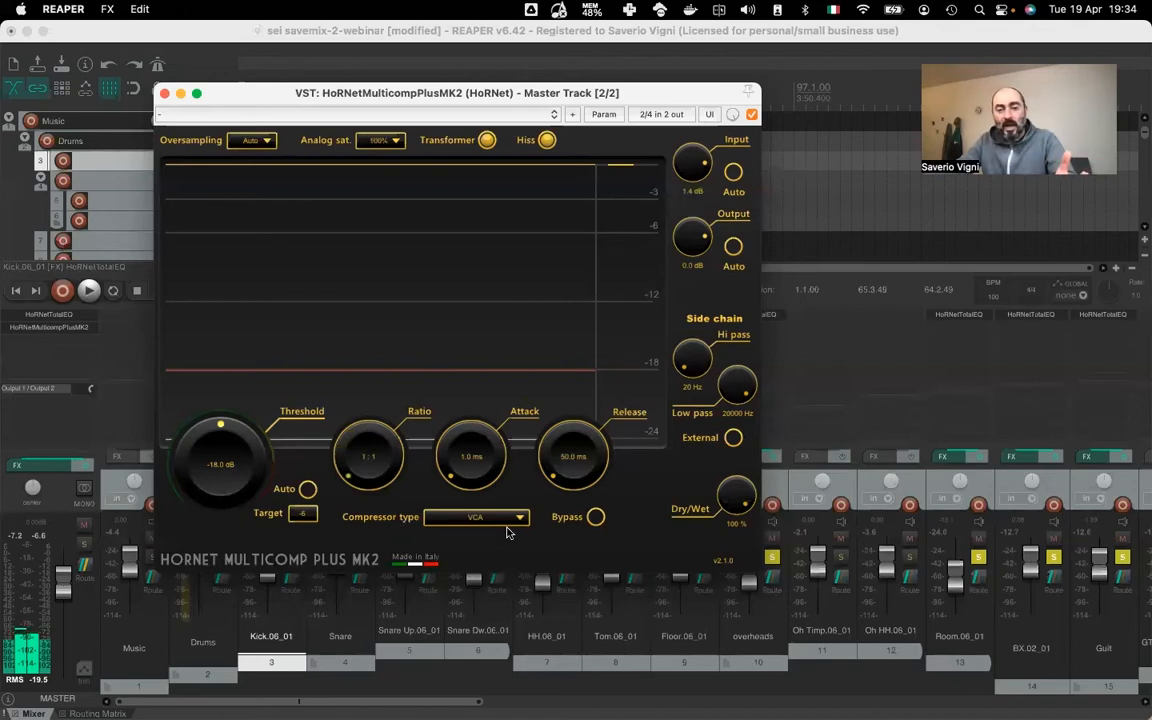
{"action": "left_click", "coordinate": [470, 517]}
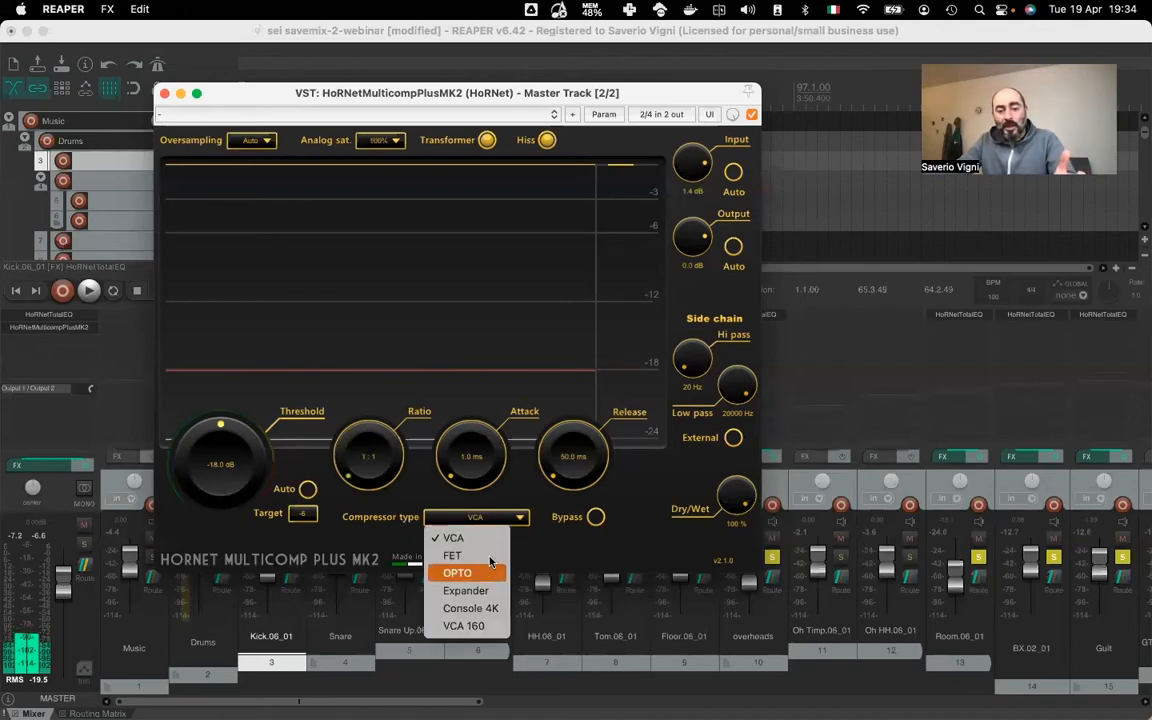
{"action": "left_click", "coordinate": [521, 486]}
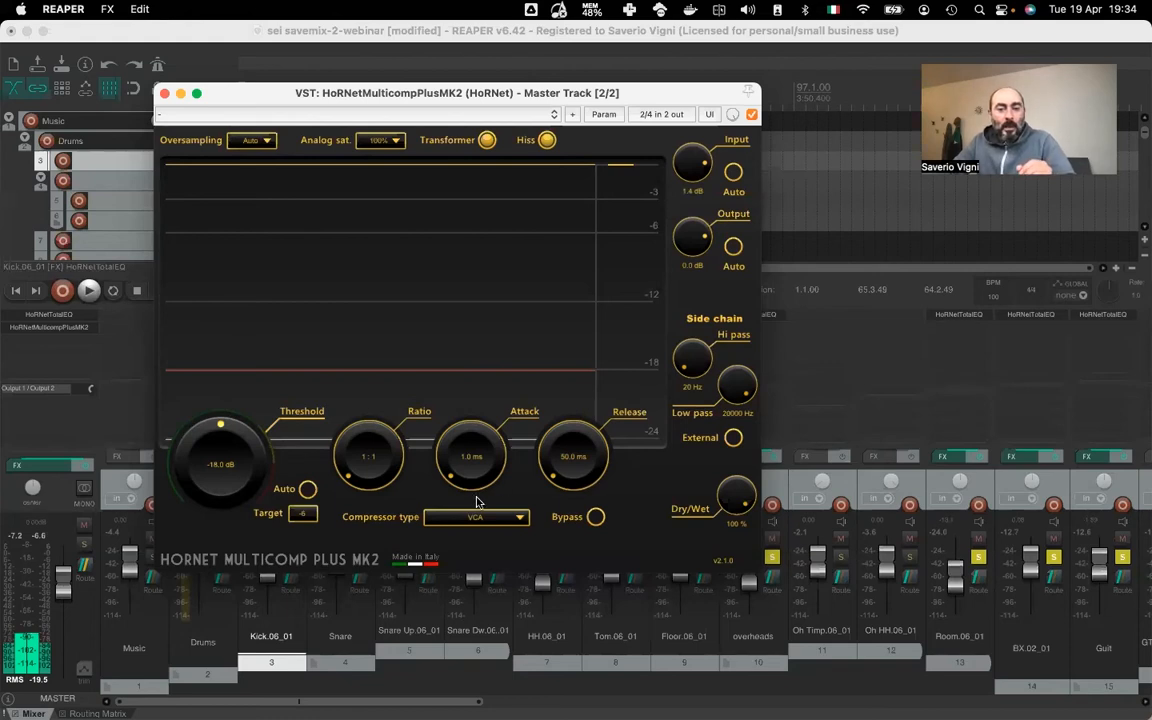
Raise the compressor's ratio to the 20:1 maximum and return it to 1:1
{"action": "left_click_drag", "start_coordinate": [380, 482], "coordinate": [384, 532]}
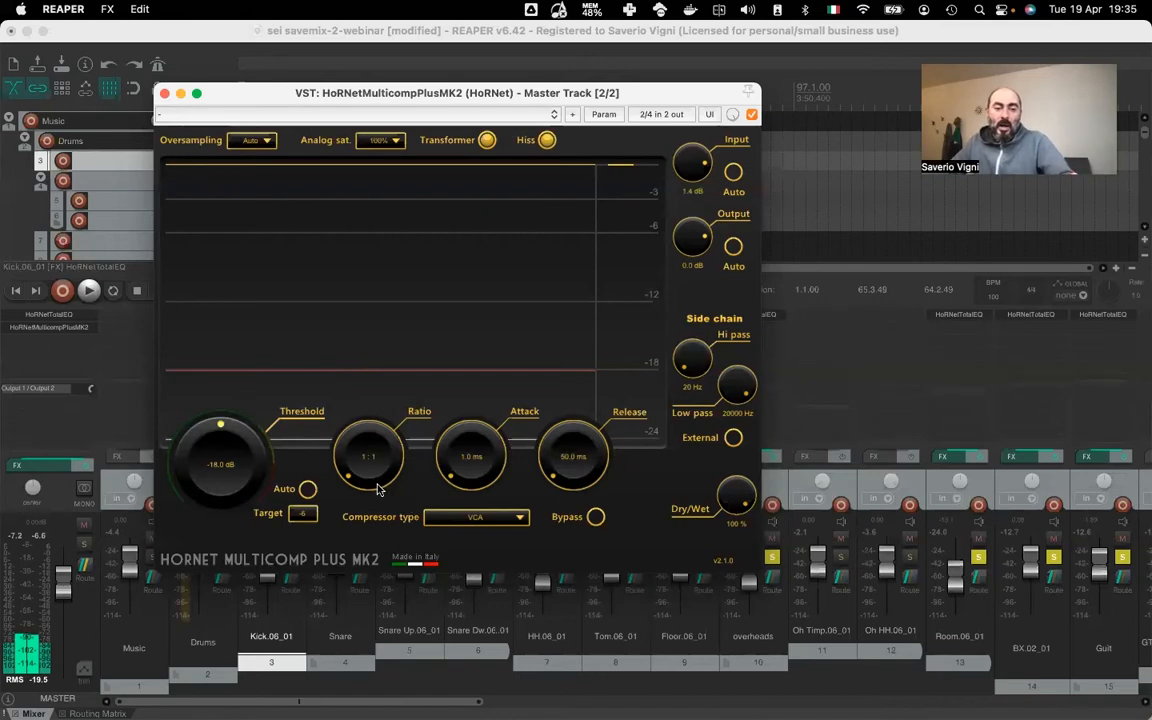
{"action": "left_click_drag", "start_coordinate": [378, 488], "coordinate": [395, 175]}
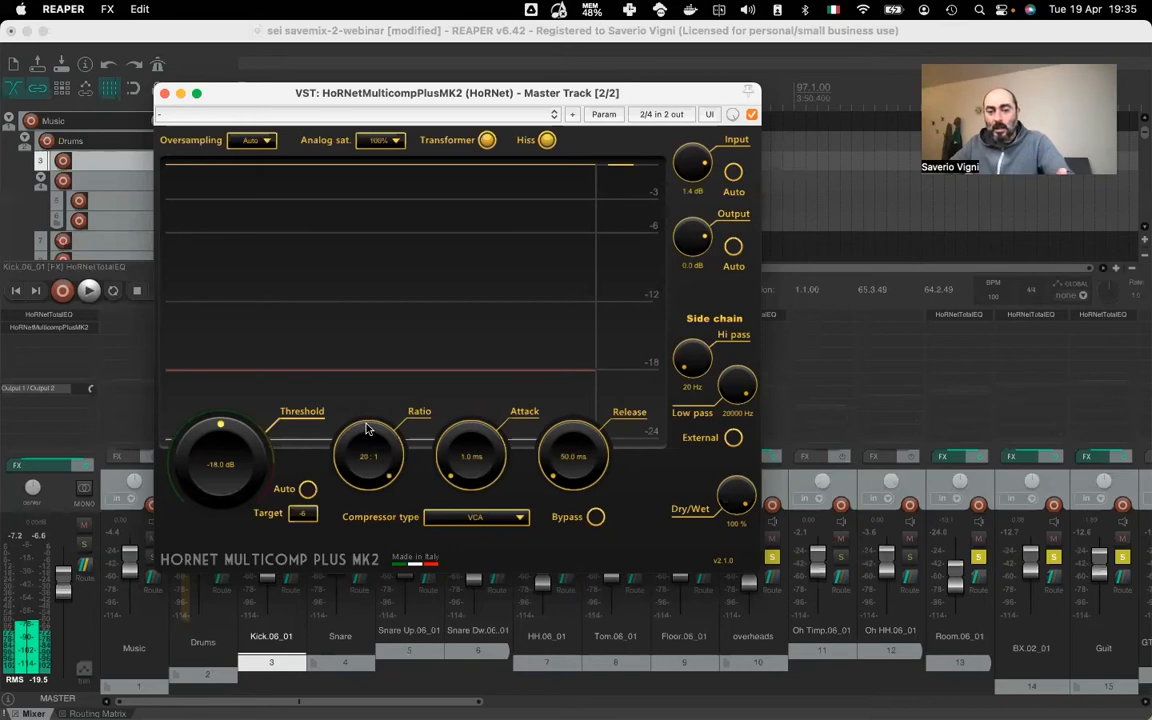
{"action": "left_click_drag", "start_coordinate": [352, 437], "coordinate": [435, 718]}
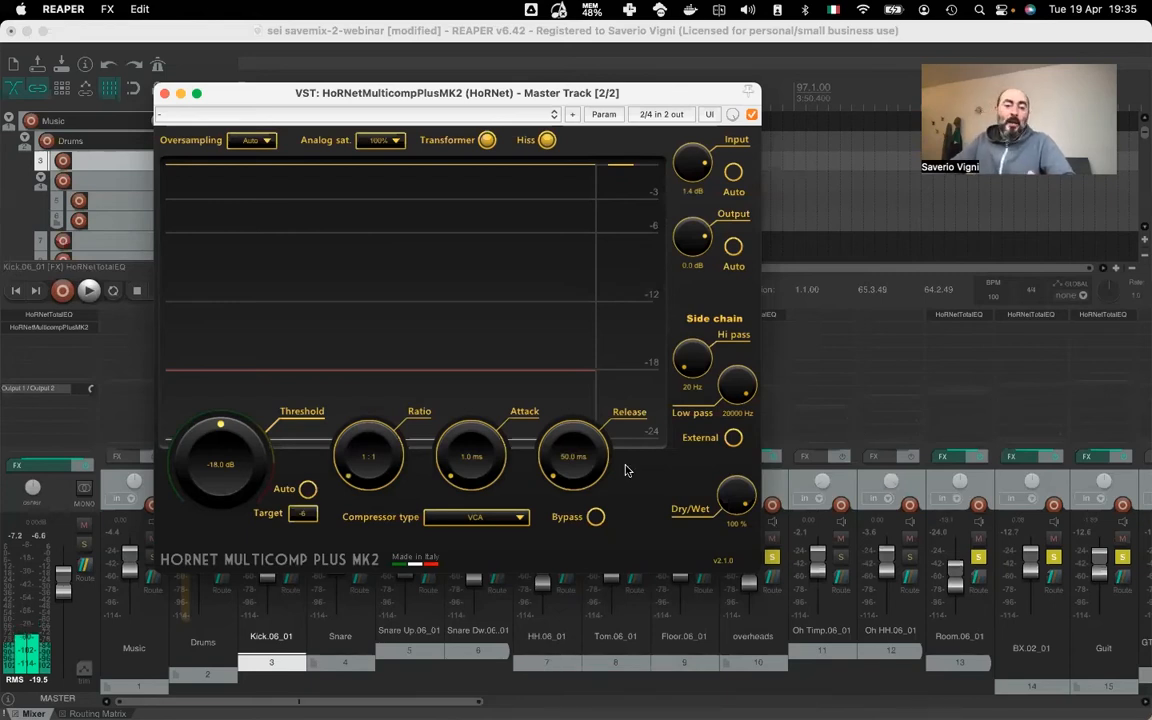
Review the available compressor types while keeping VCA, and inspect the auto-threshold target value
{"action": "left_click", "coordinate": [472, 517]}
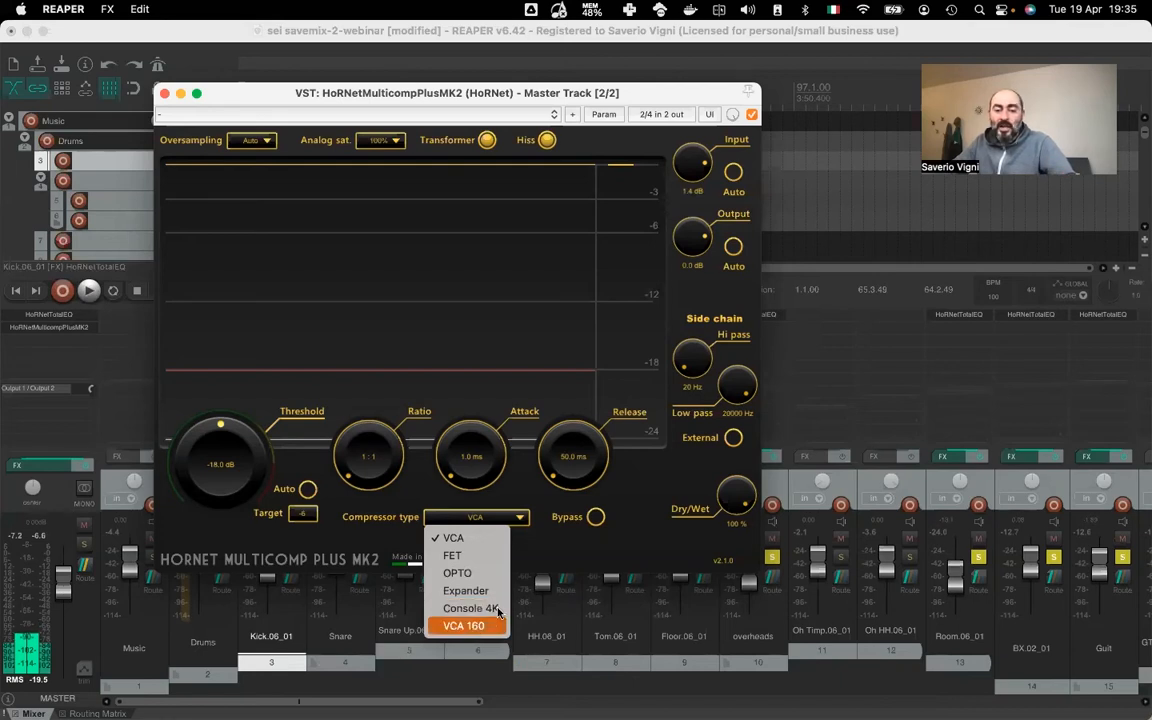
{"action": "left_click", "coordinate": [524, 516]}
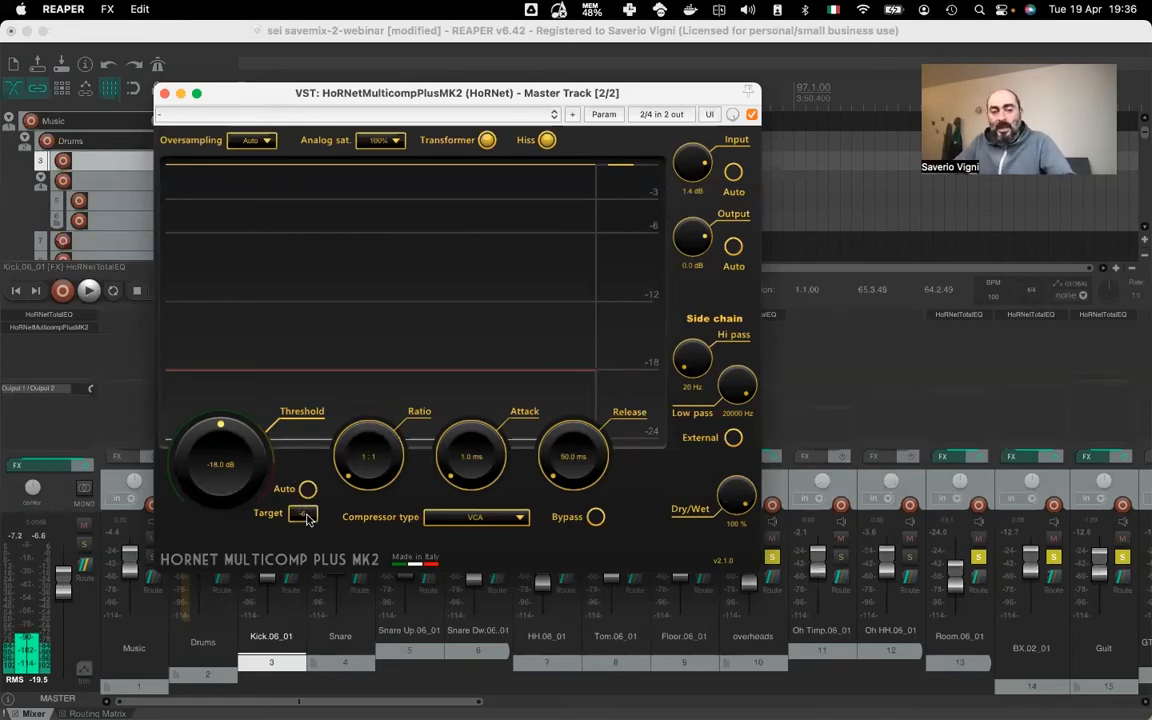
{"action": "left_click", "coordinate": [310, 514]}
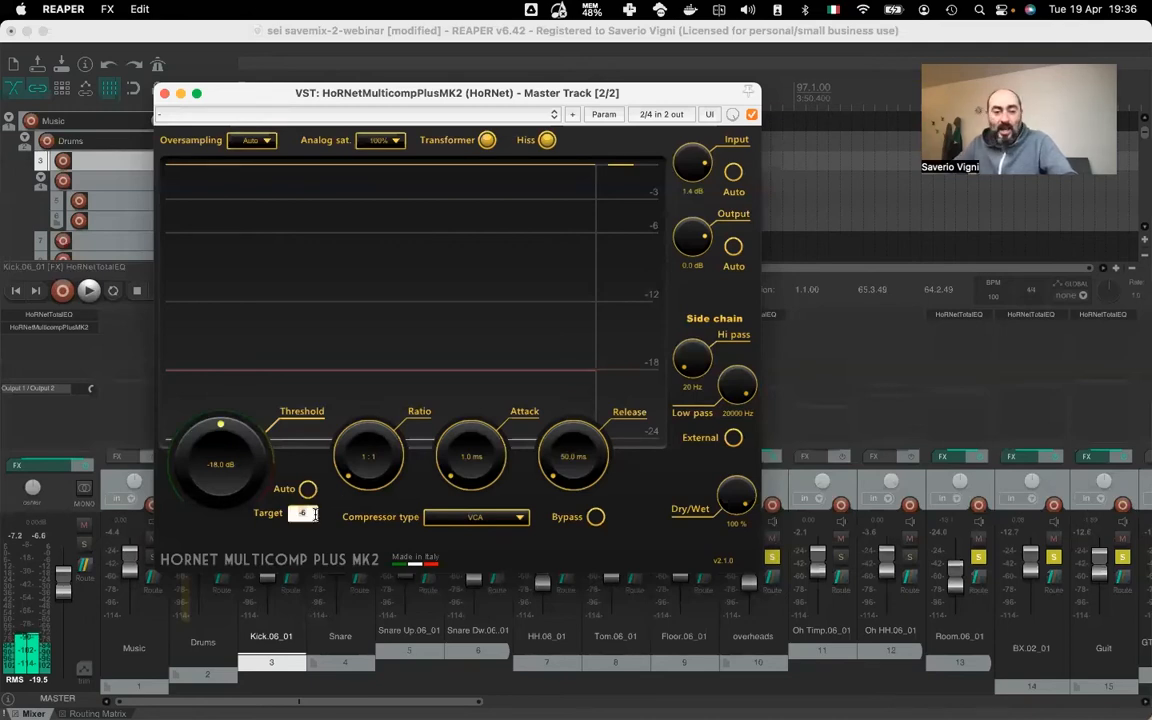
{"action": "left_click", "coordinate": [336, 504]}
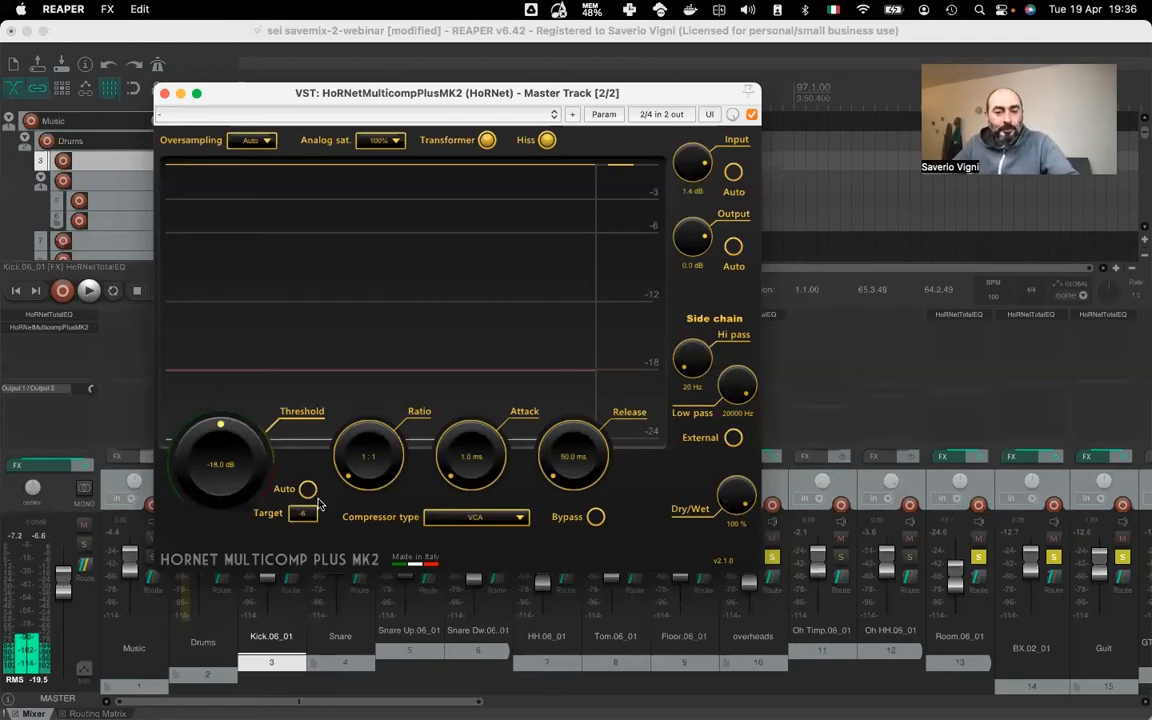
Set the ratio to 4:1 and let the auto threshold adapt to -8.0 dB during playback before switching it off
{"action": "left_click", "coordinate": [308, 490]}
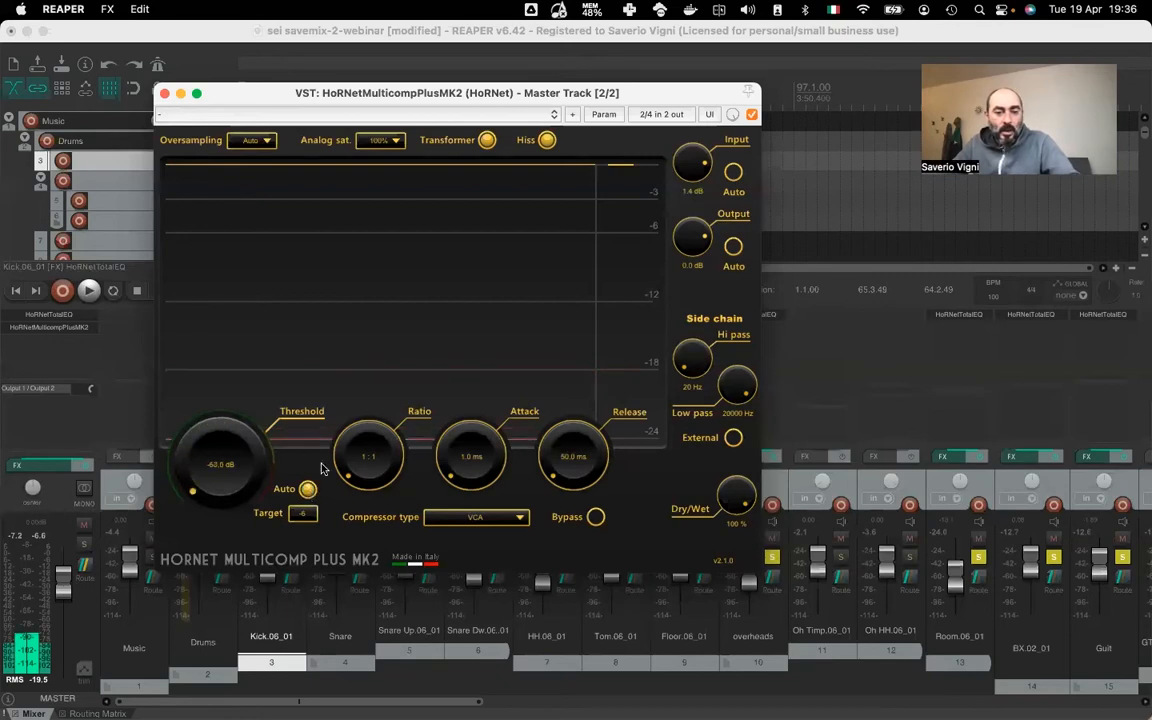
{"action": "left_click_drag", "start_coordinate": [361, 471], "coordinate": [341, 438]}
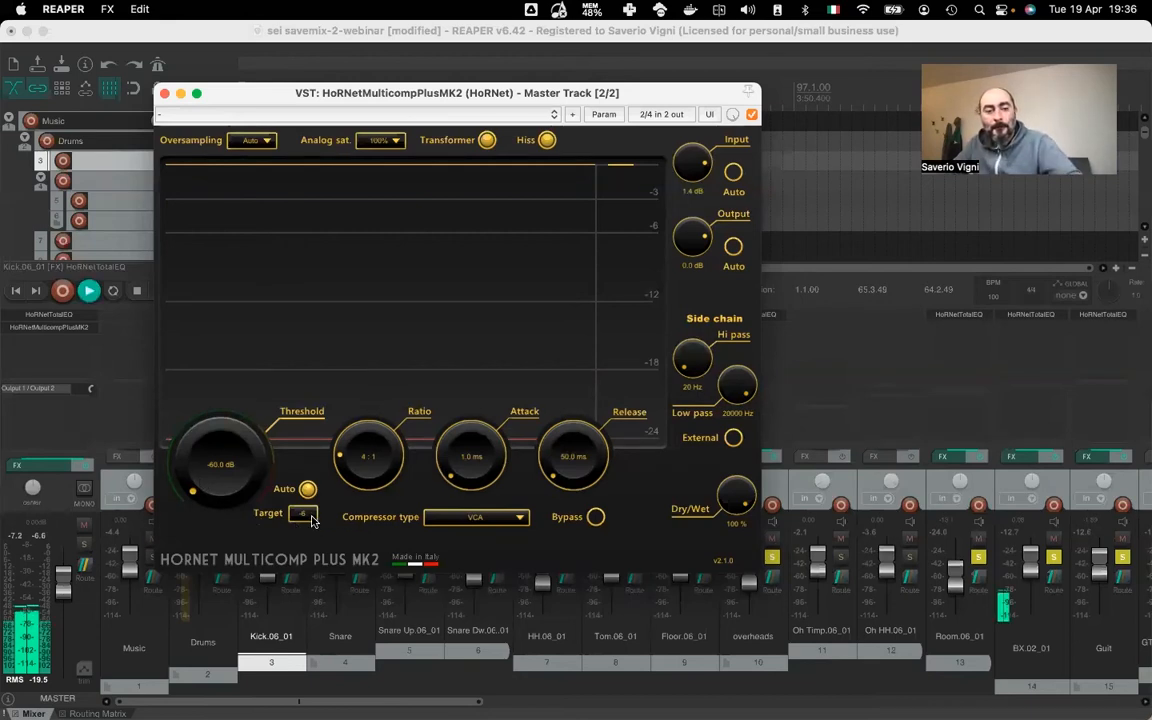
{"action": "key", "text": "space"}
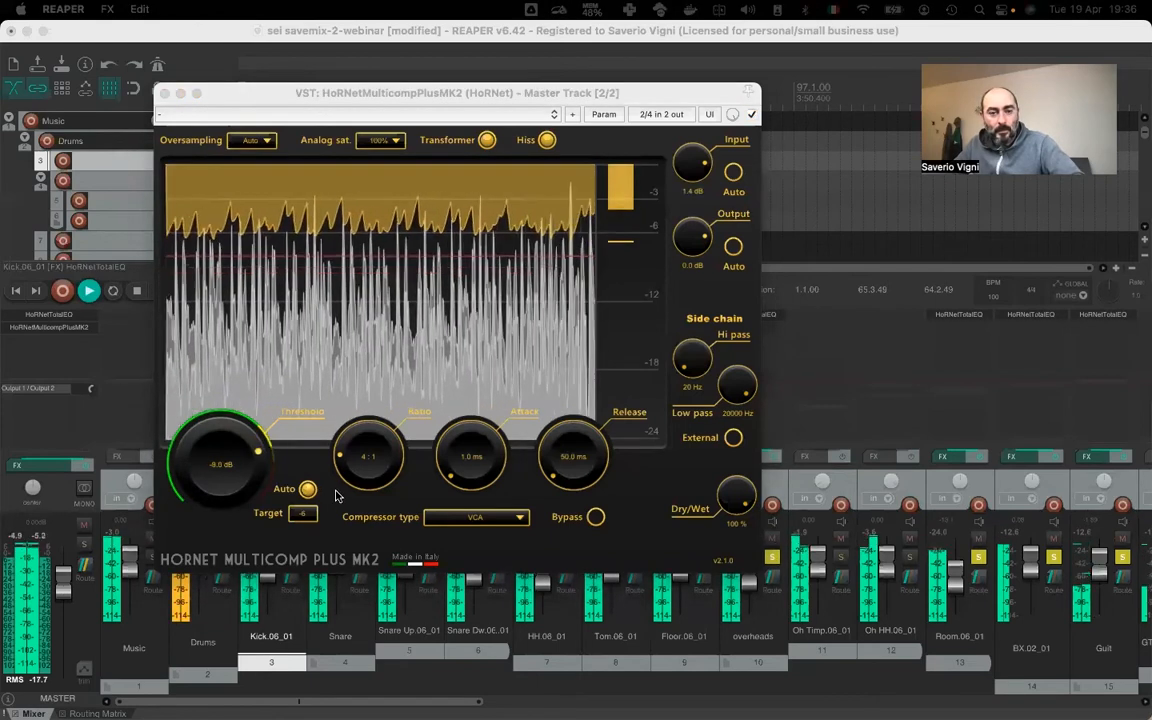
{"action": "left_click", "coordinate": [309, 490]}
{"action": "key", "text": "space"}
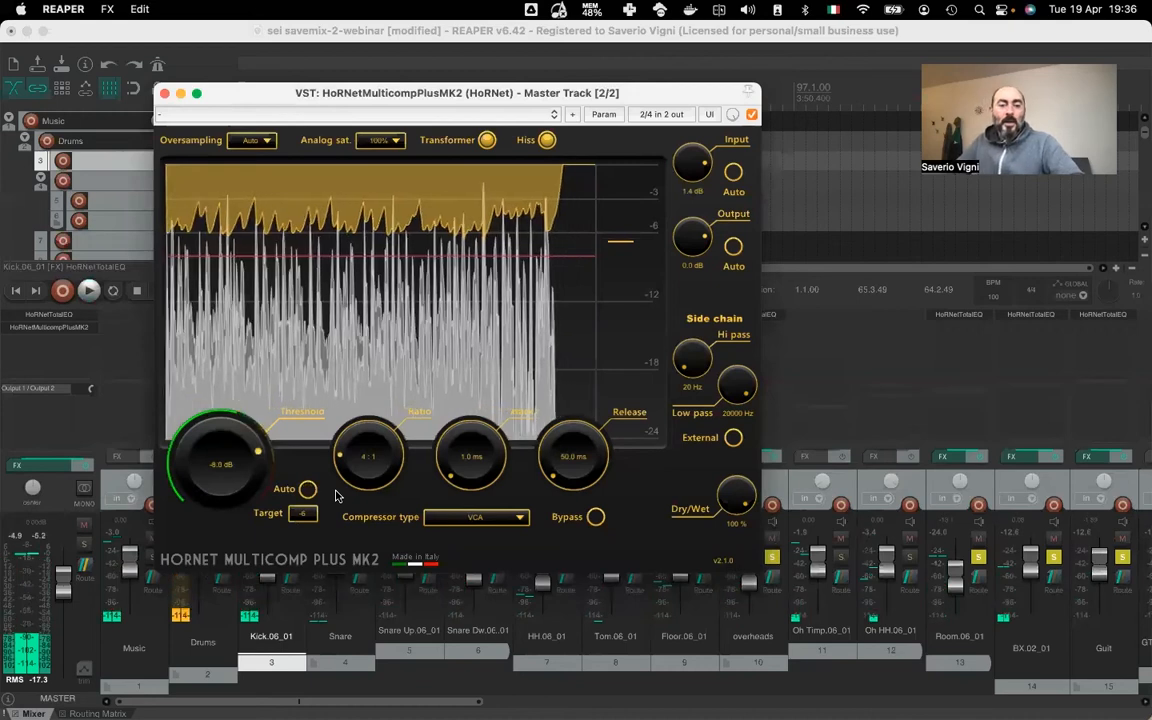
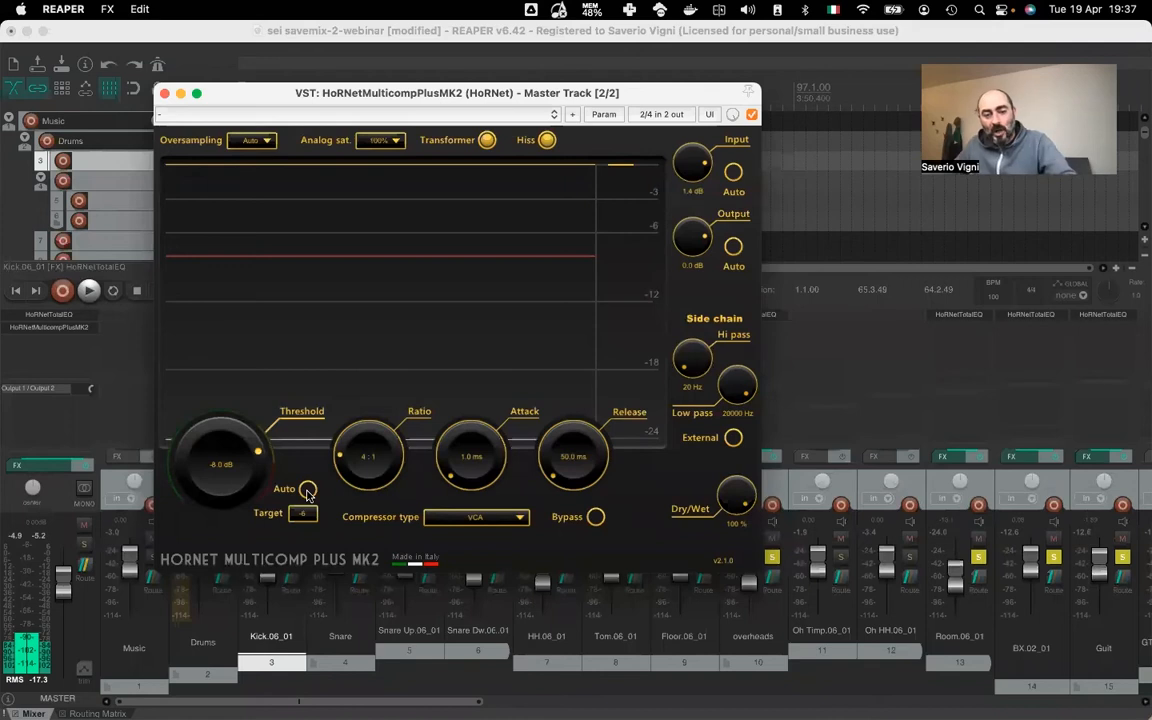
Toggle the compressor bypass on and off, try the dry/wet mix at 52% and 64%, and return it to 100%
{"action": "left_click", "coordinate": [595, 518]}
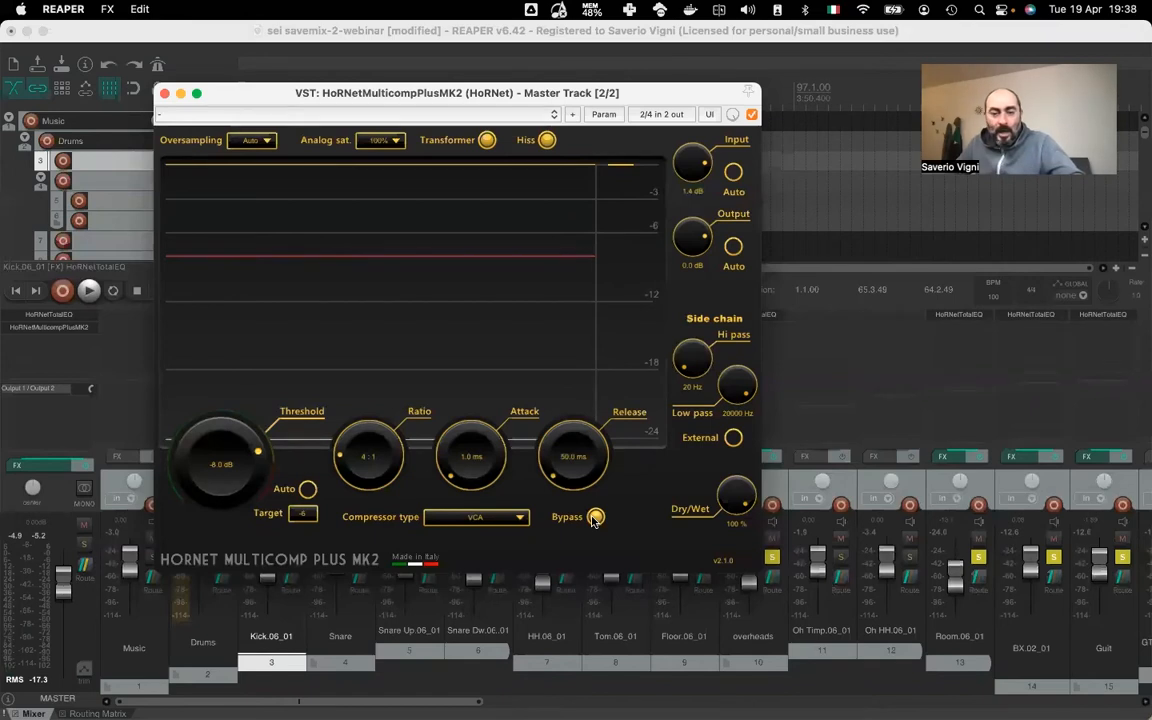
{"action": "left_click", "coordinate": [595, 518]}
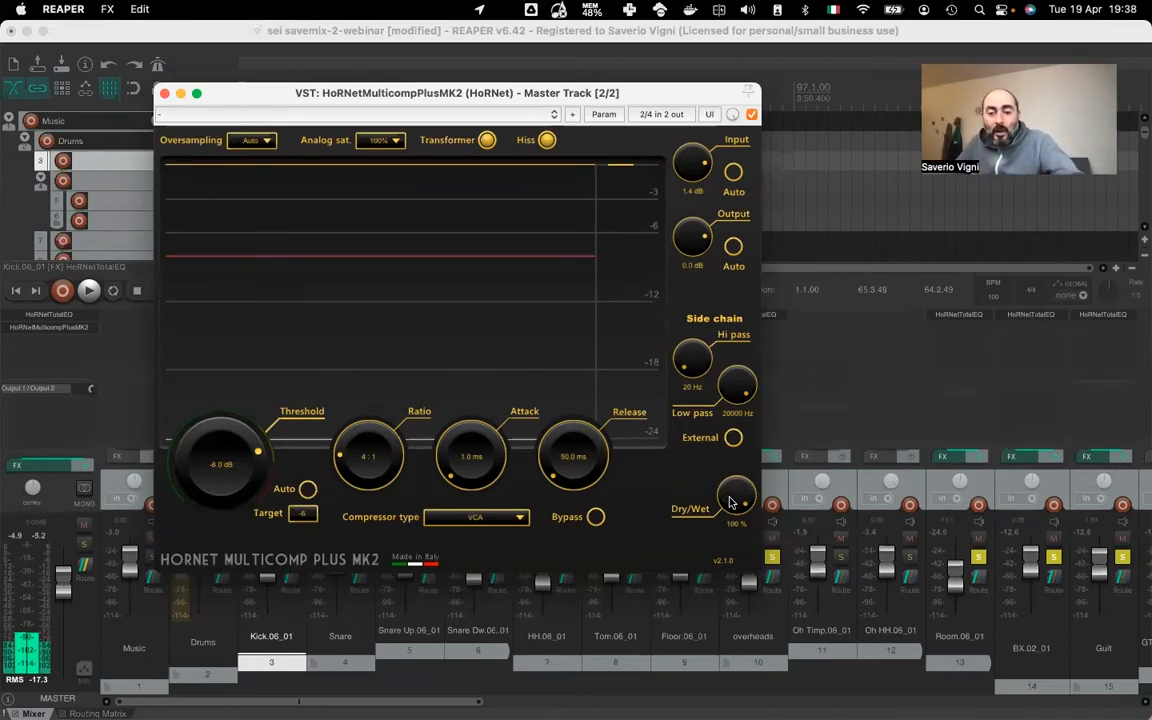
{"action": "left_click_drag", "start_coordinate": [716, 552], "coordinate": [719, 597]}
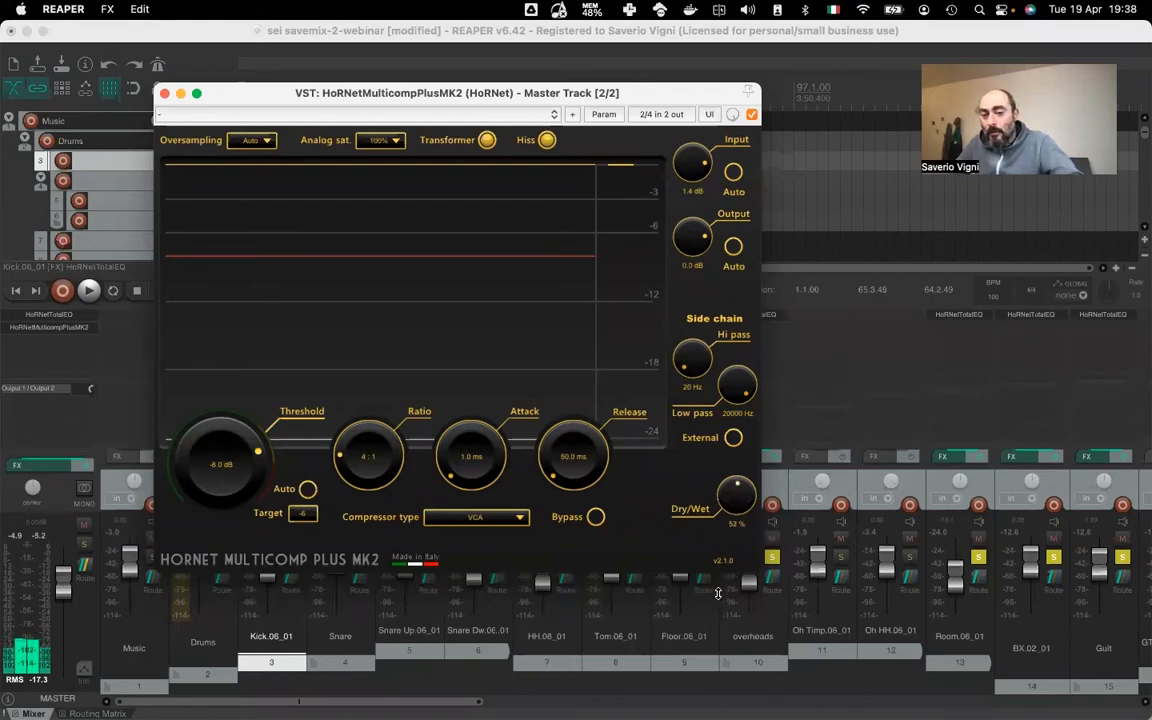
{"action": "left_click_drag", "start_coordinate": [738, 498], "coordinate": [744, 470]}
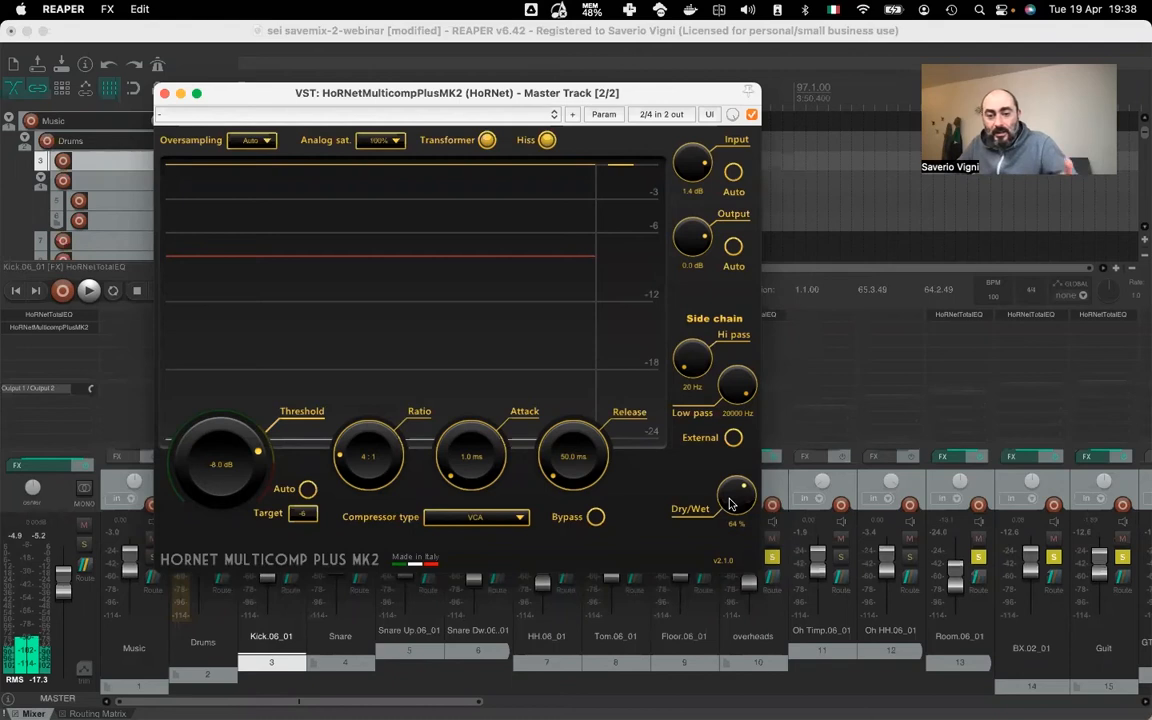
{"action": "left_click_drag", "start_coordinate": [733, 503], "coordinate": [542, 448]}
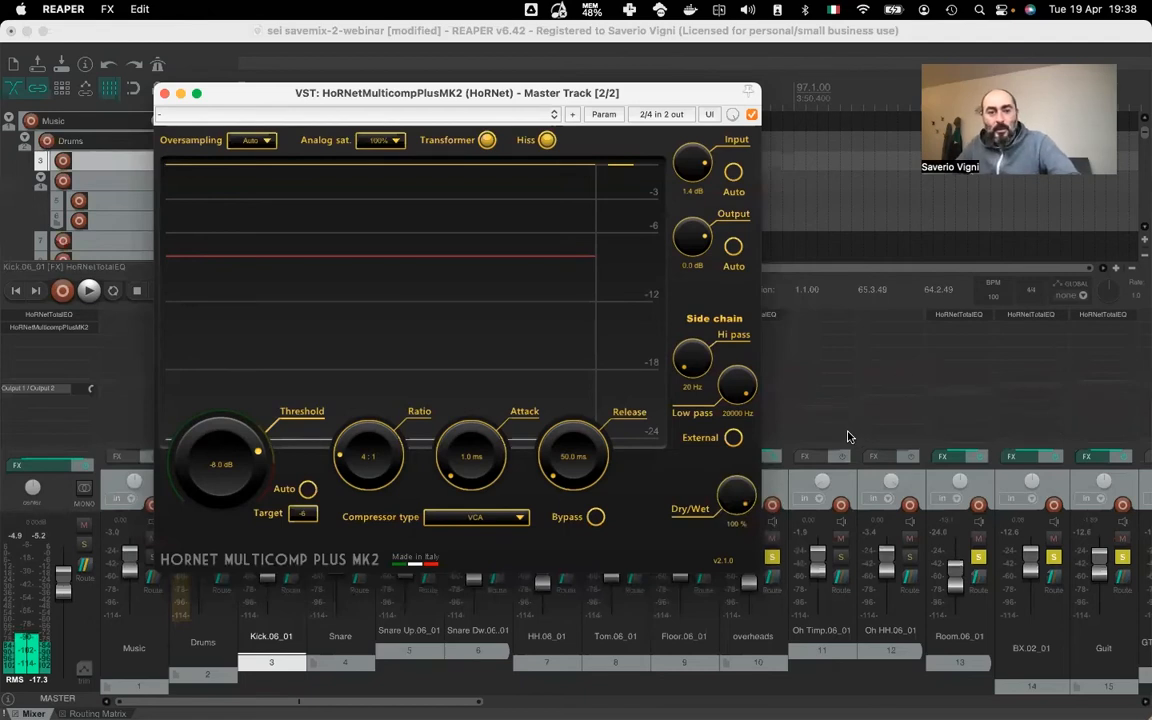
Audition the mix with an 11.9 ms attack and 473.6 ms release, returning them to 1.0 ms and 50.0 ms
{"action": "key", "text": "space"}
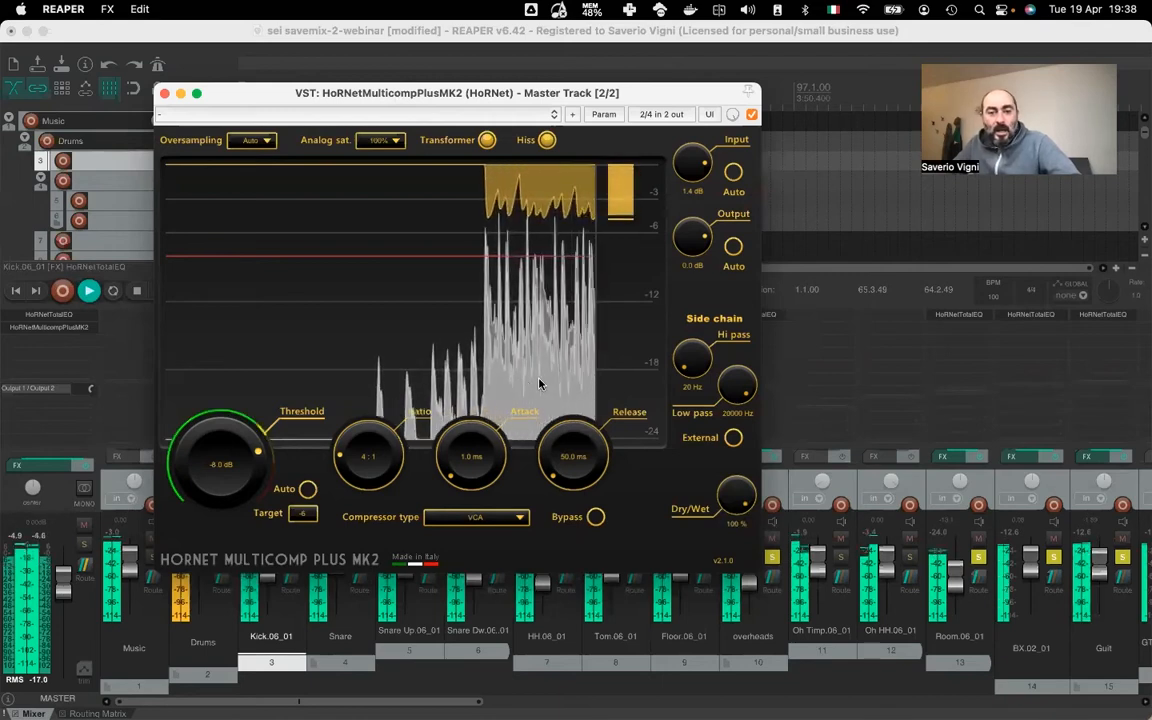
{"action": "key", "text": "space"}
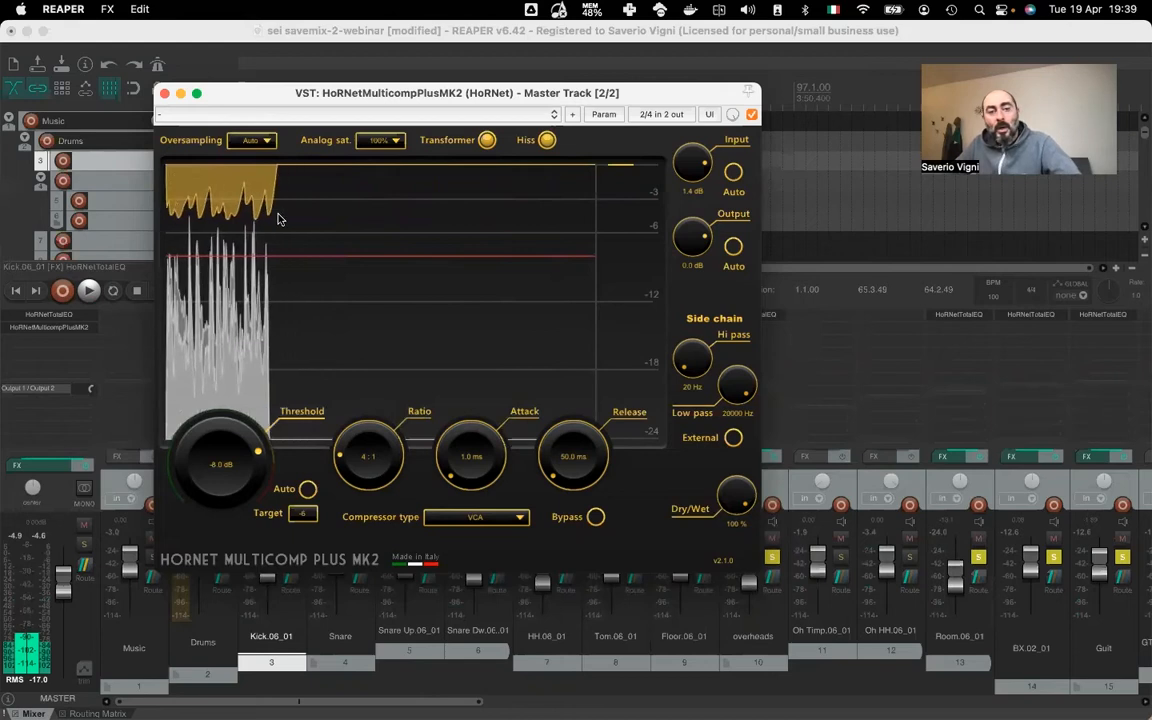
{"action": "mouse_move", "coordinate": [450, 414]}
{"action": "left_mouse_down"}
{"action": "mouse_move", "coordinate": [460, 368]}
{"action": "mouse_move", "coordinate": [458, 390]}
{"action": "left_mouse_up"}
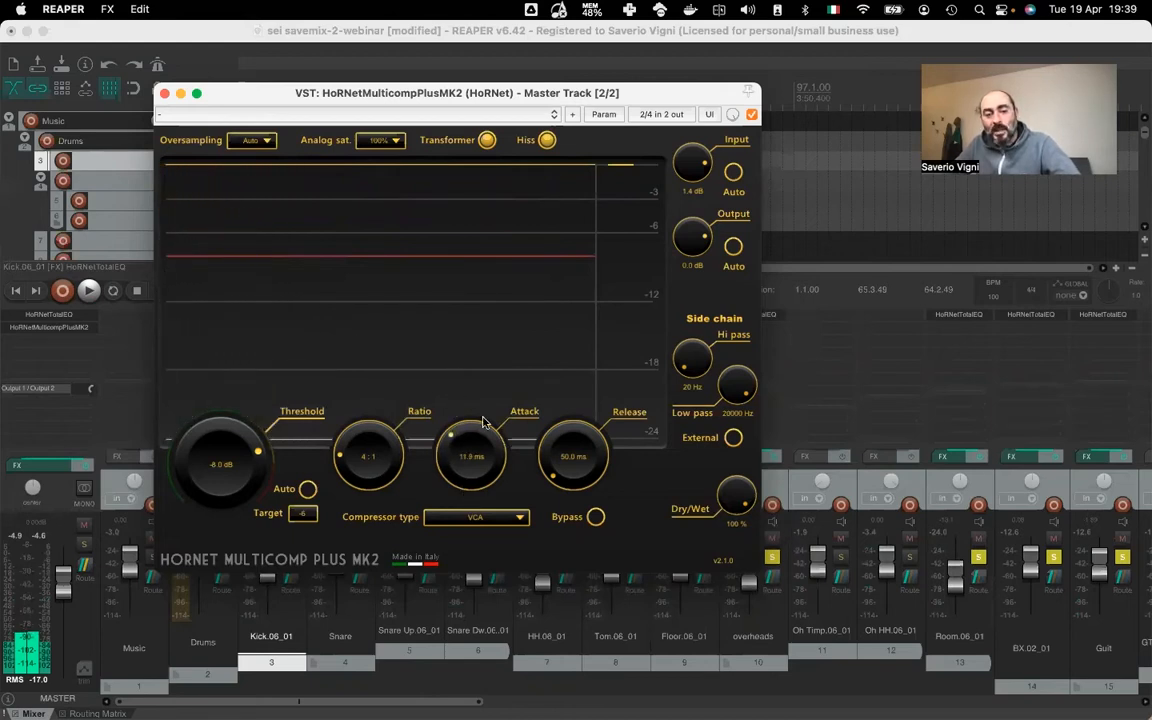
{"action": "left_click_drag", "start_coordinate": [537, 462], "coordinate": [550, 379]}
{"action": "key", "text": "space"}
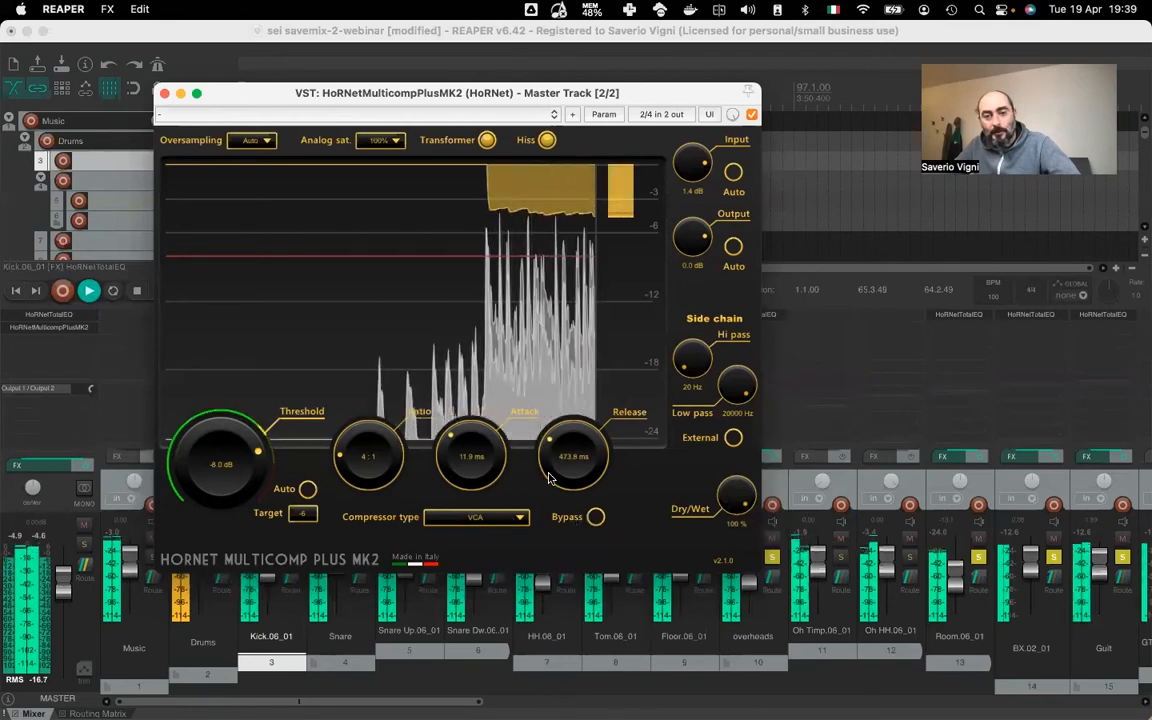
{"action": "left_click_drag", "start_coordinate": [548, 478], "coordinate": [548, 576]}
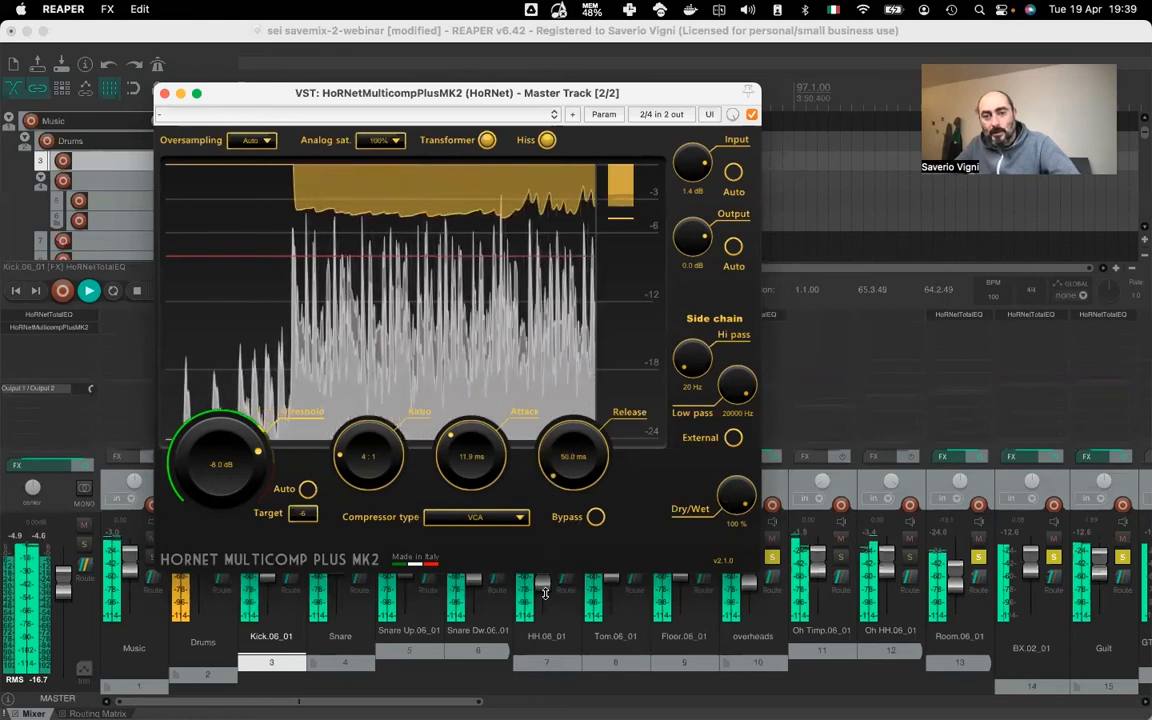
{"action": "left_click_drag", "start_coordinate": [491, 487], "coordinate": [409, 670]}
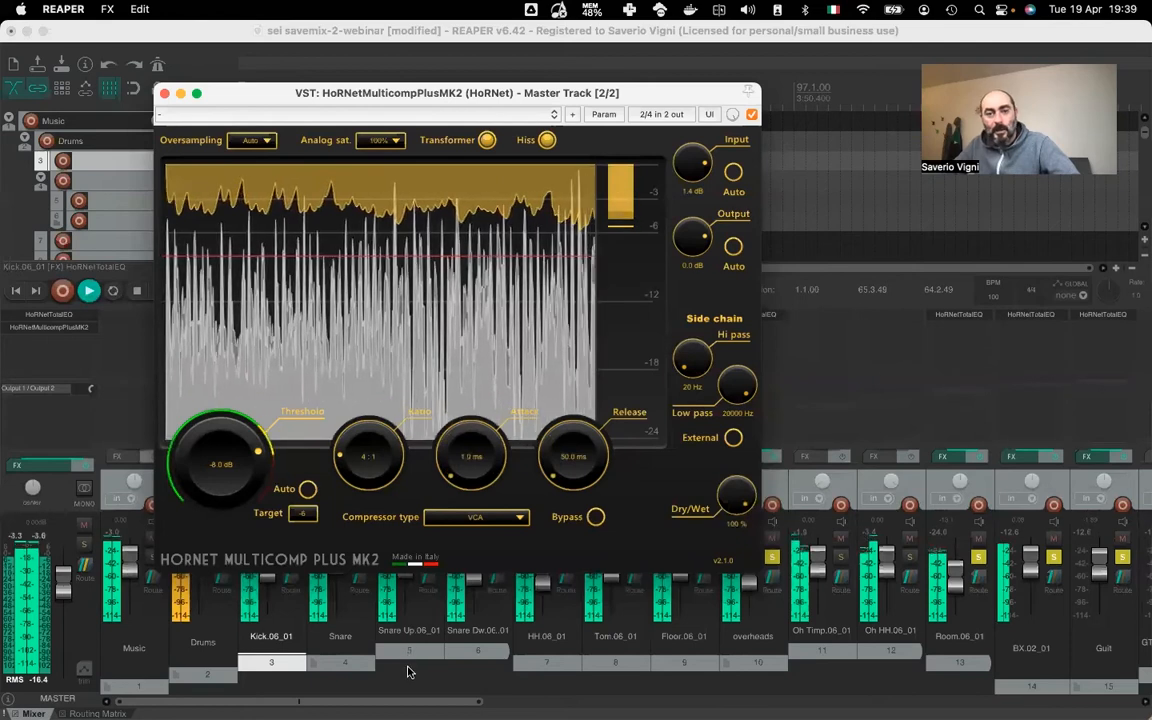
{"action": "key", "text": "space"}
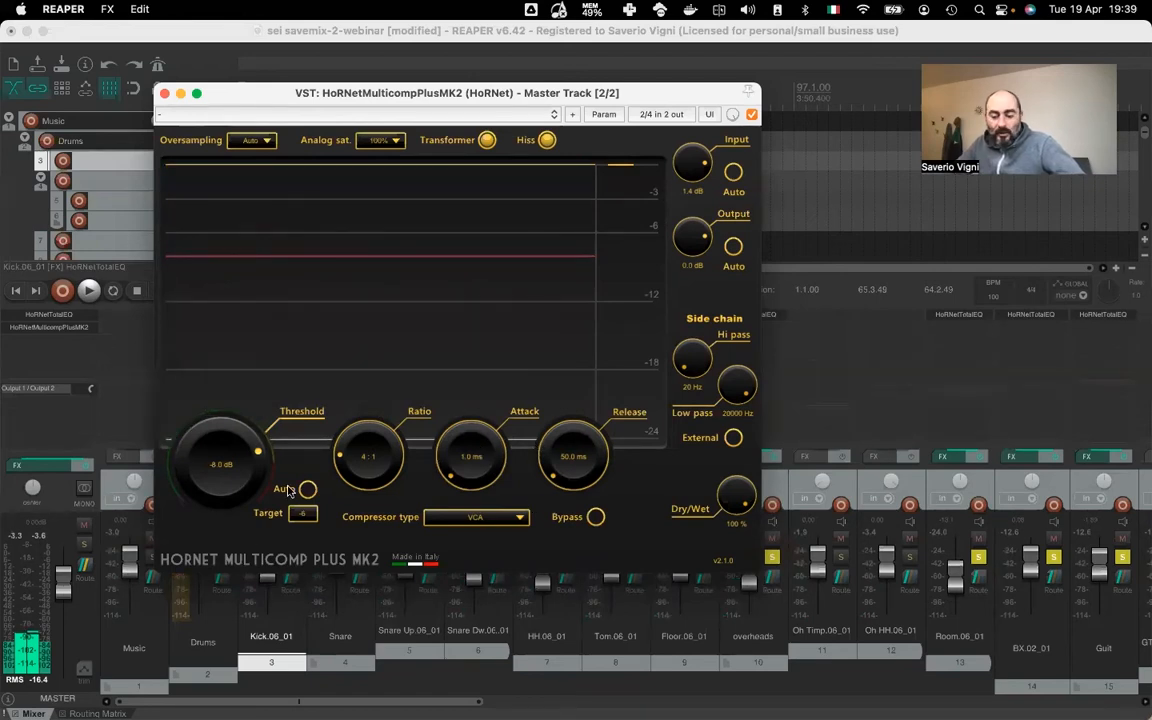
Lower the compressor's threshold to -9.8 dB while playing the mix, and stop playback
{"action": "key", "text": "space"}
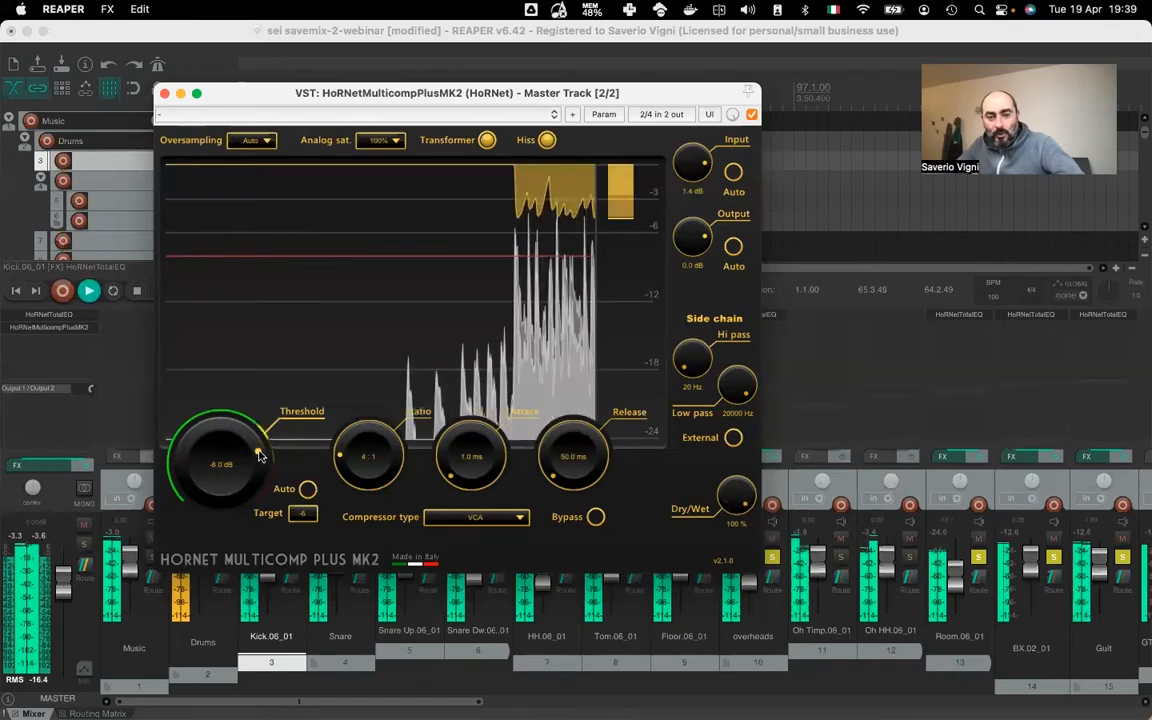
{"action": "left_click_drag", "start_coordinate": [257, 455], "coordinate": [235, 443]}
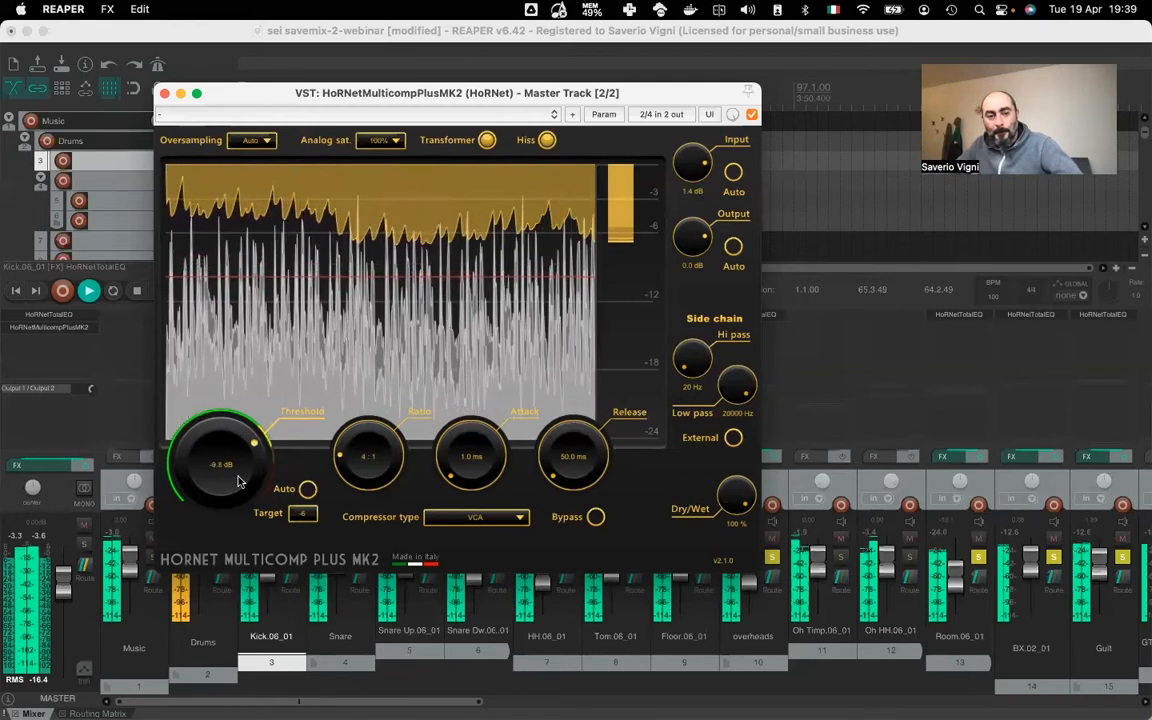
{"action": "key", "text": "space"}
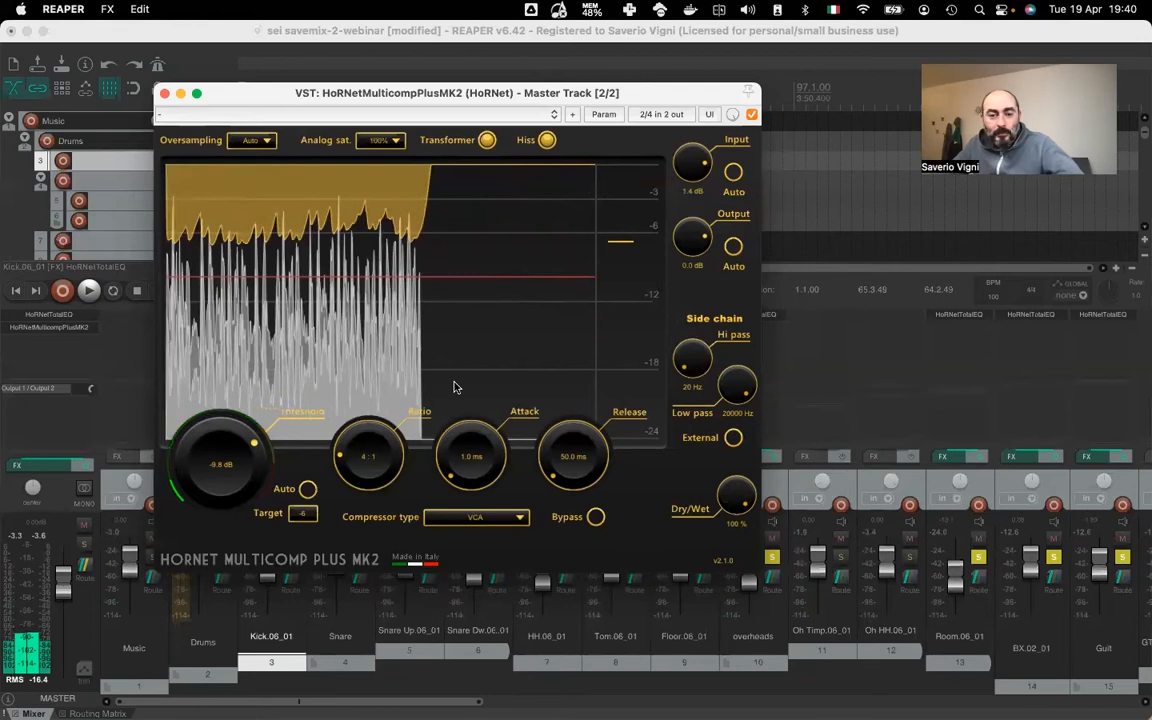
Switch the compressor type to FET and try its attack and release, keeping them at 0.02 ms and 50.0 ms
{"action": "left_click", "coordinate": [514, 519]}
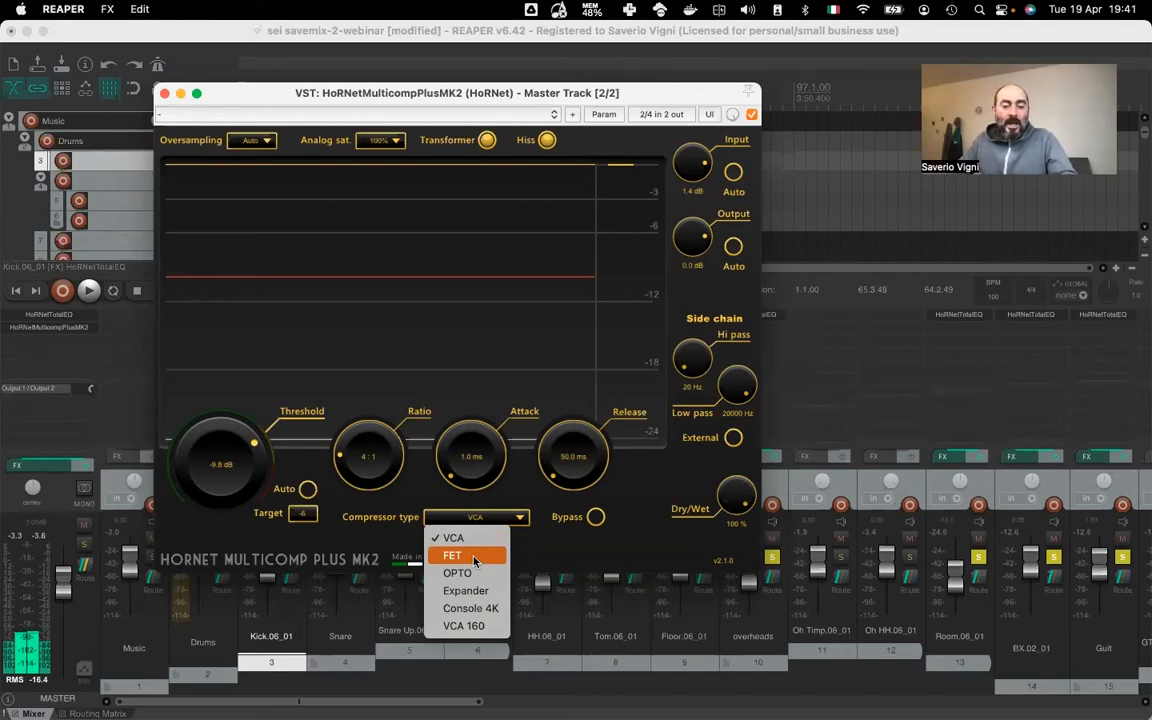
{"action": "left_click", "coordinate": [474, 558]}
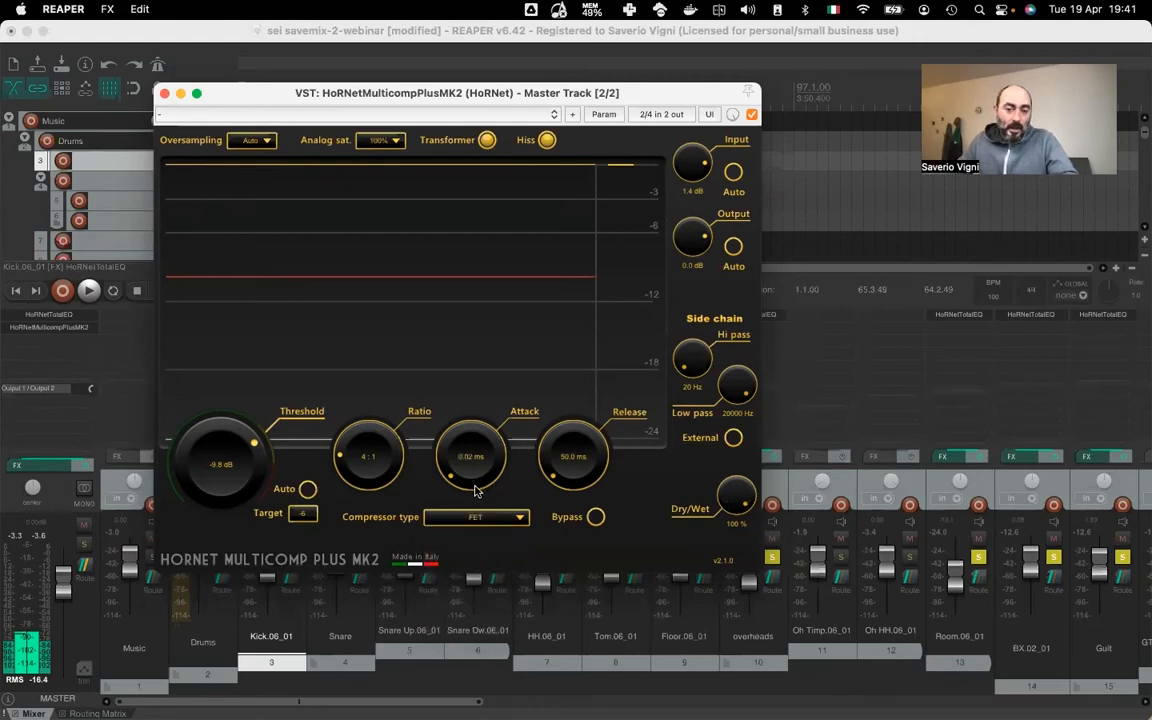
{"action": "left_click_drag", "start_coordinate": [473, 474], "coordinate": [498, 543]}
{"action": "left_click_drag", "start_coordinate": [570, 461], "coordinate": [519, 492]}
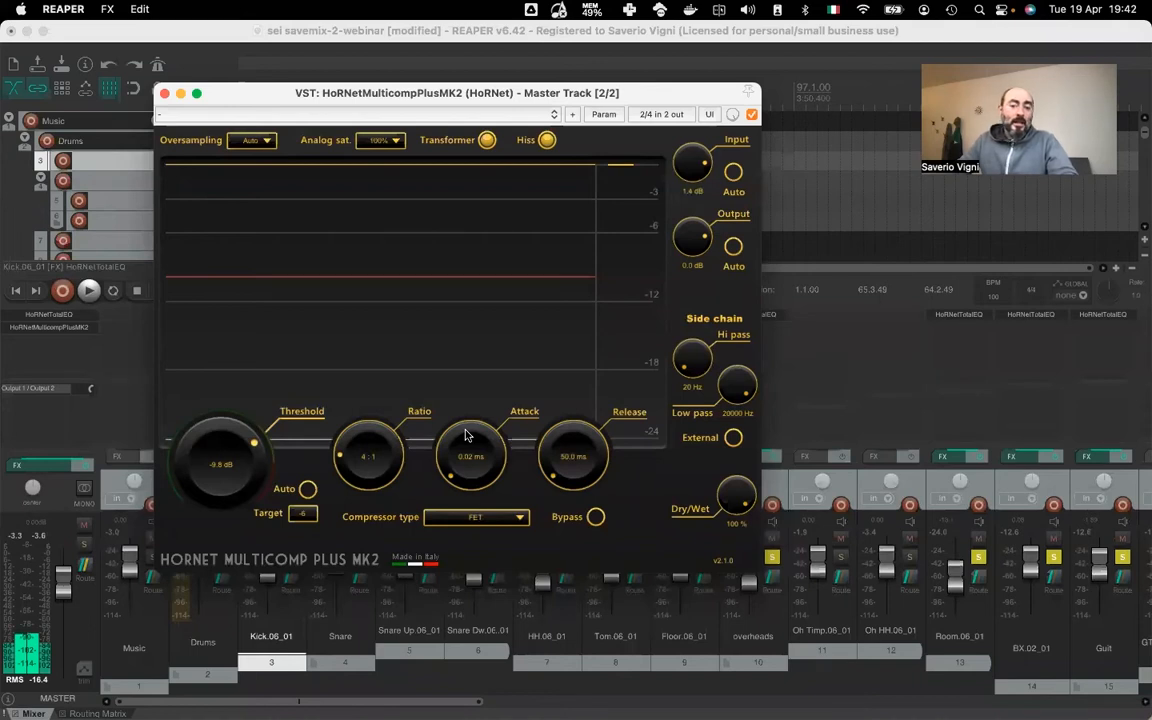
{"action": "left_click", "coordinate": [498, 519]}
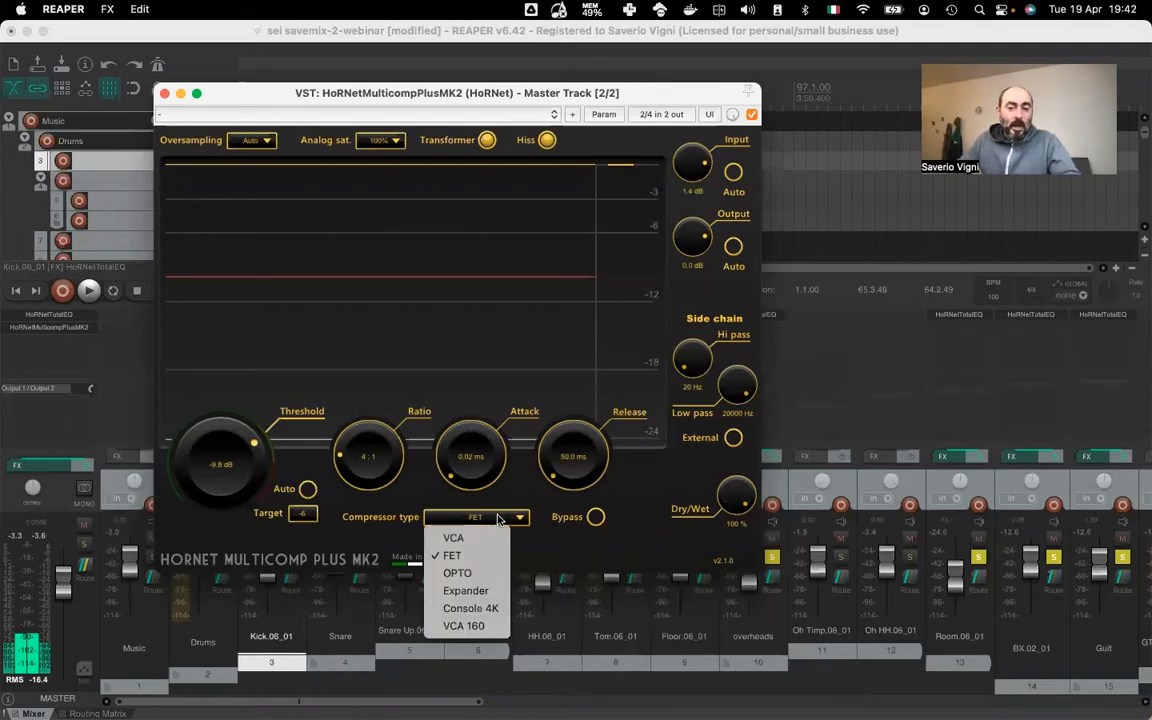
{"action": "left_click", "coordinate": [468, 557]}
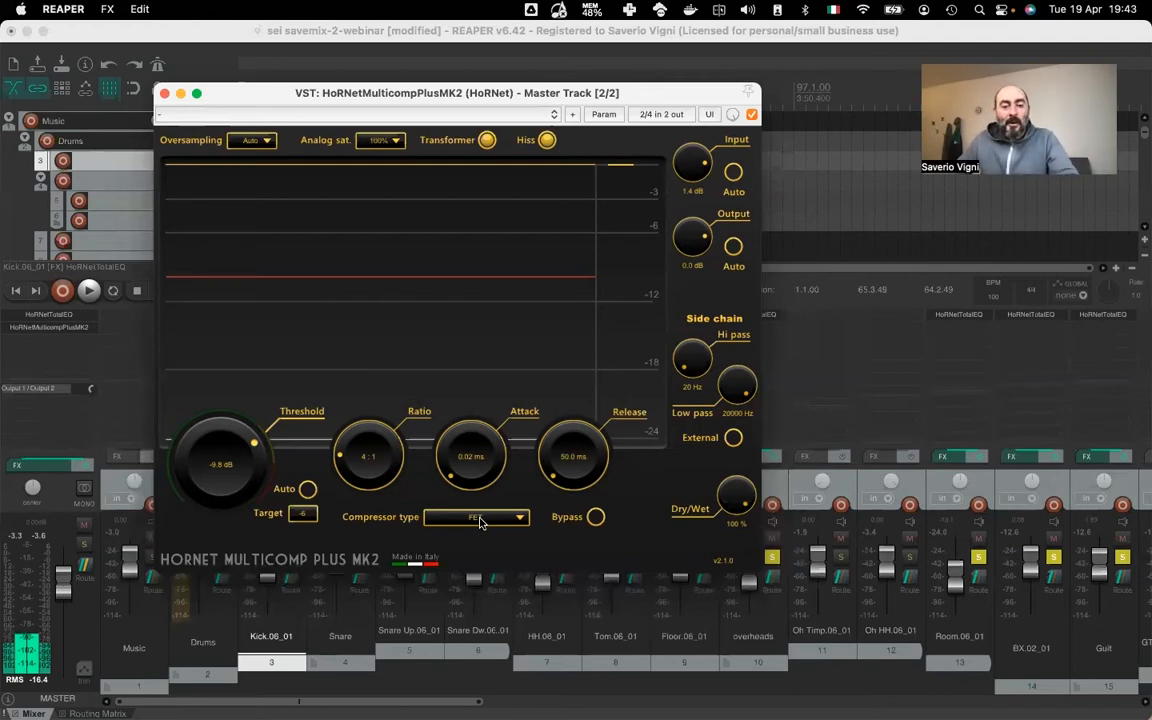
Change the compressor type to OPTO and from there to Expander
{"action": "left_click", "coordinate": [480, 520]}
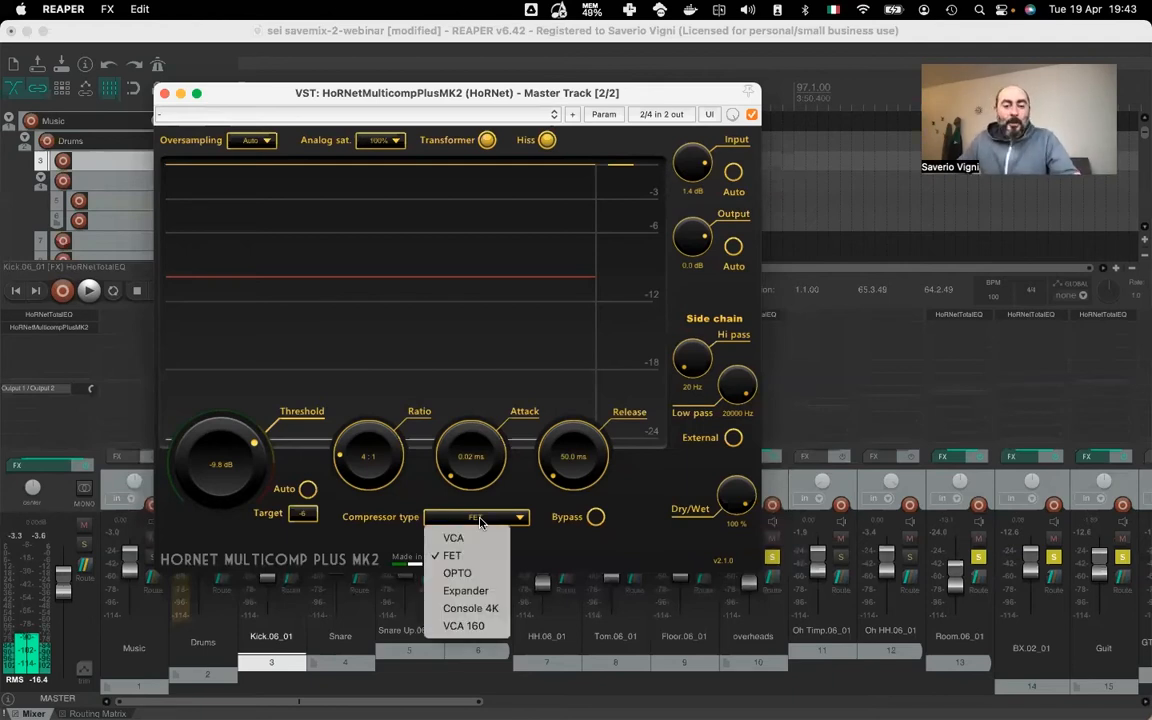
{"action": "left_click", "coordinate": [477, 574]}
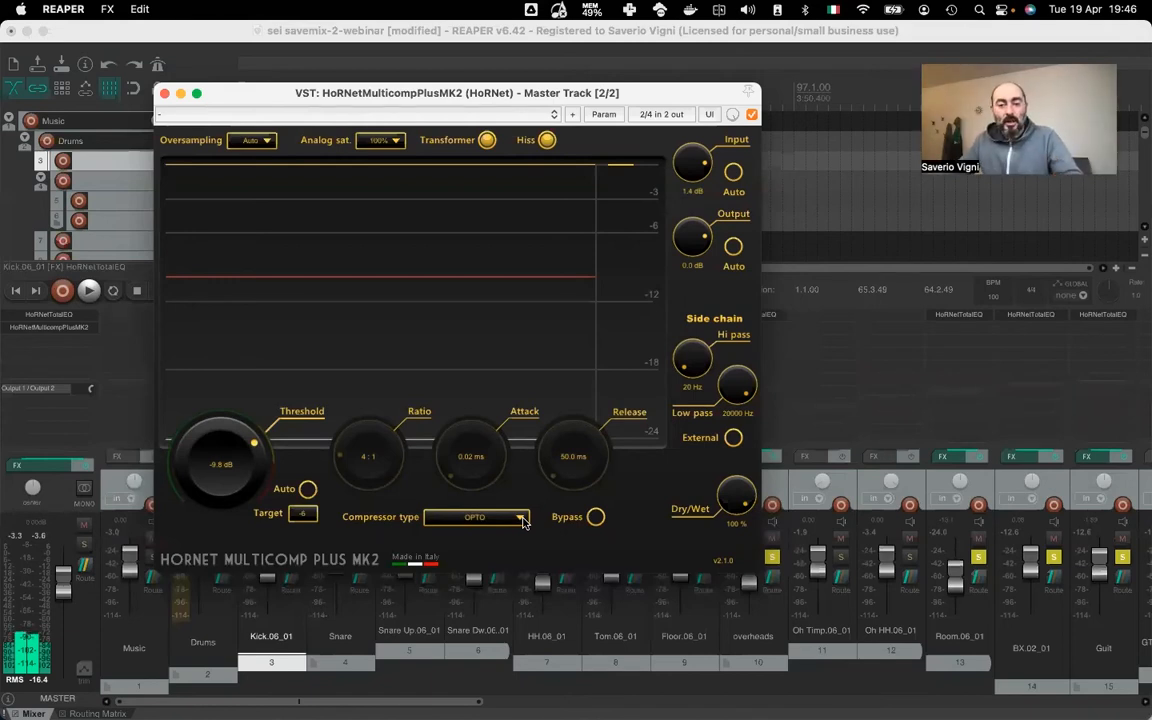
{"action": "left_click", "coordinate": [522, 522]}
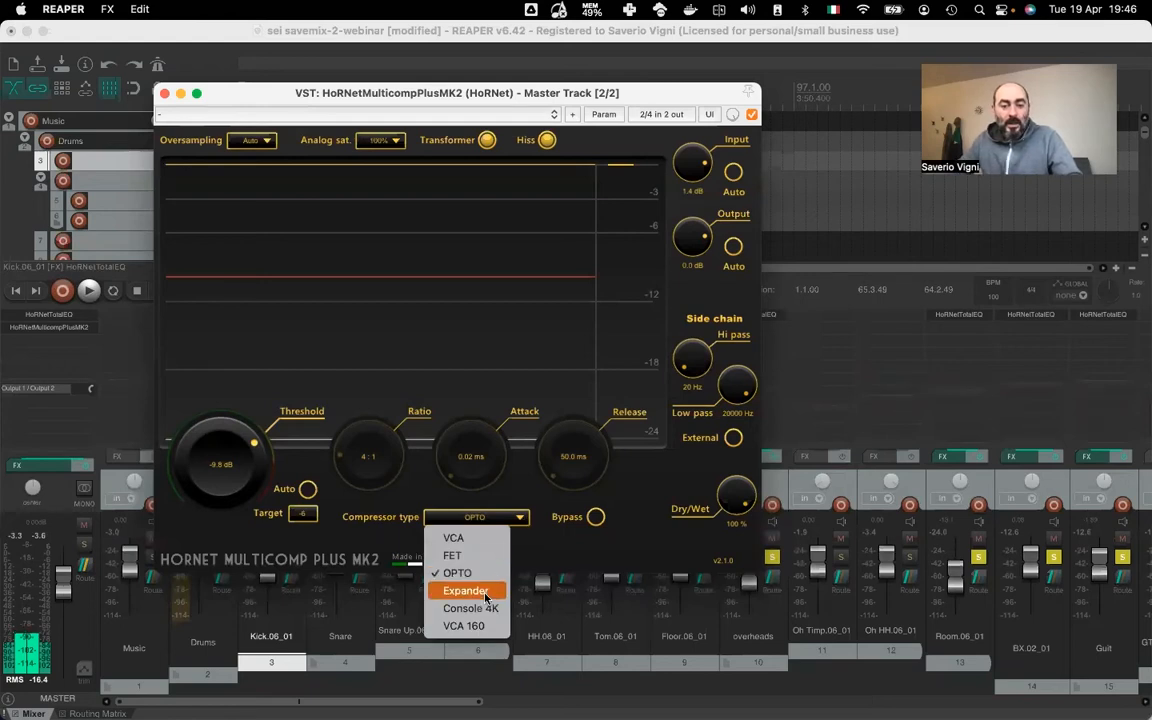
{"action": "left_click", "coordinate": [485, 598]}
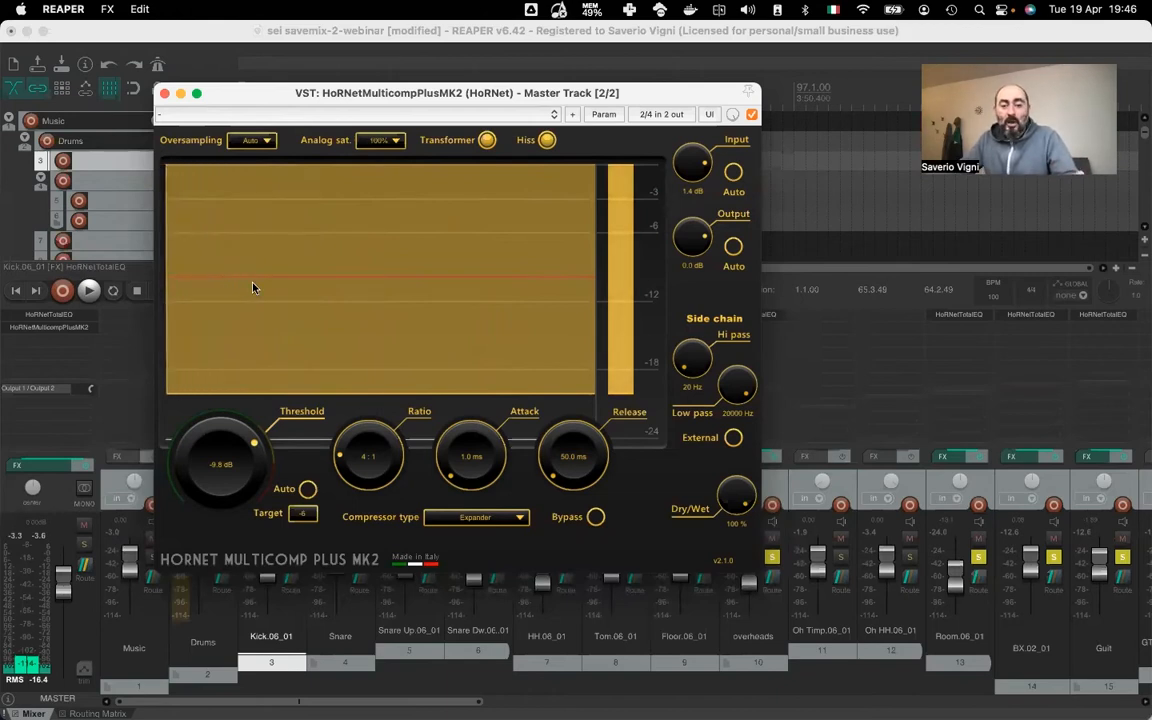
{"action": "left_click", "coordinate": [463, 519]}
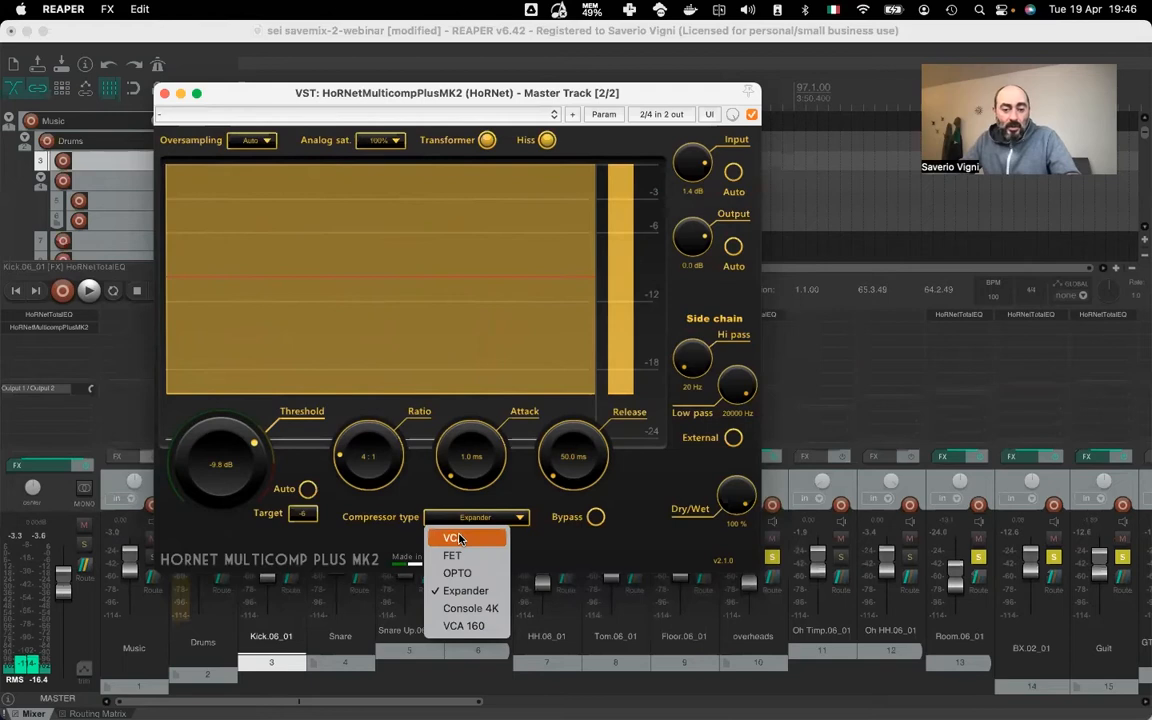
{"action": "left_click", "coordinate": [466, 592]}
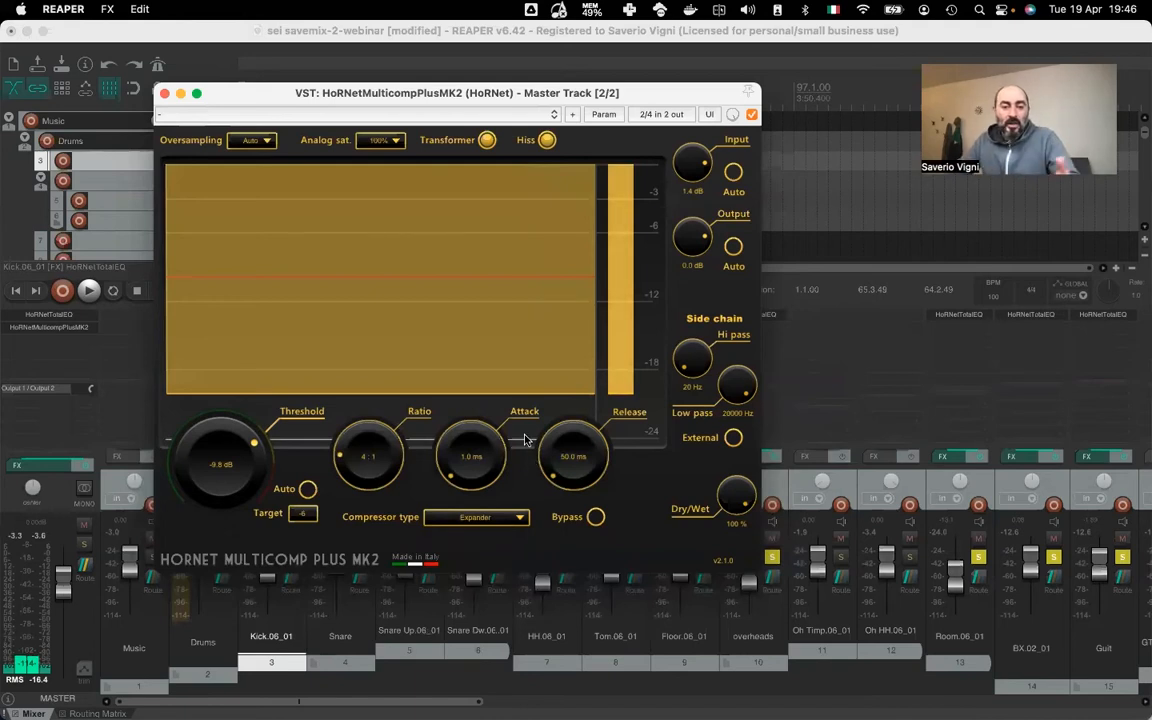
Switch the compressor type to Console 4K and try its attack and release, keeping them at 3.0 ms and 100.0 ms
{"action": "left_click", "coordinate": [520, 520]}
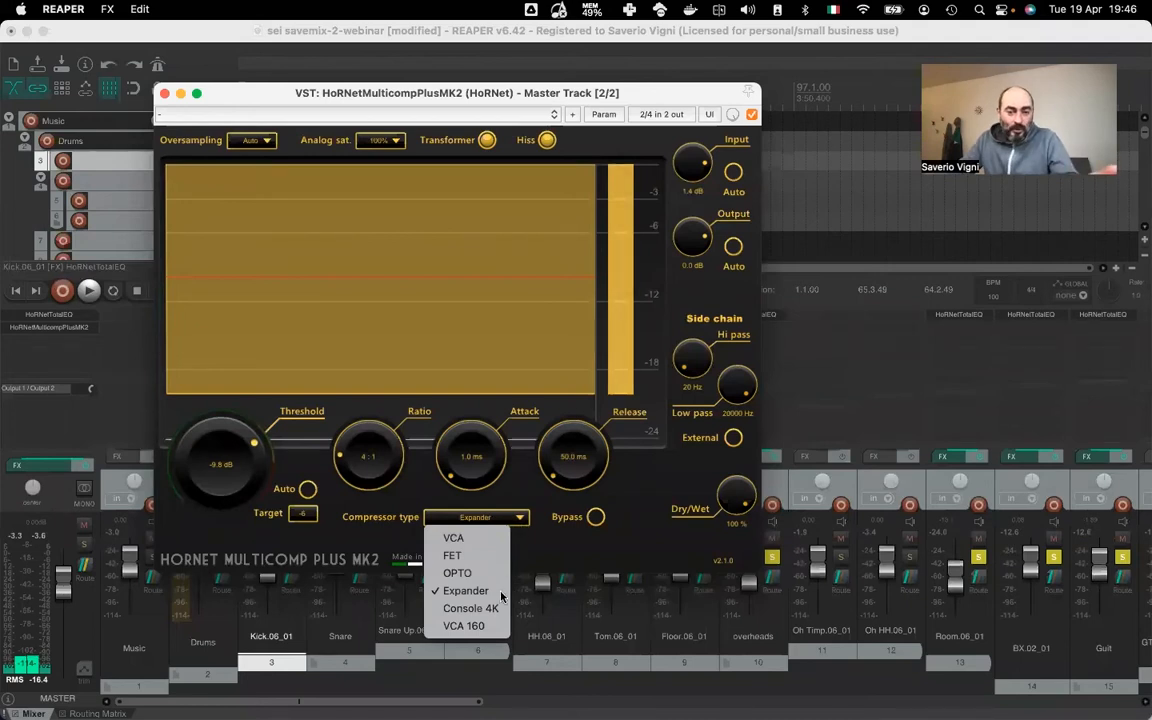
{"action": "left_click", "coordinate": [494, 608]}
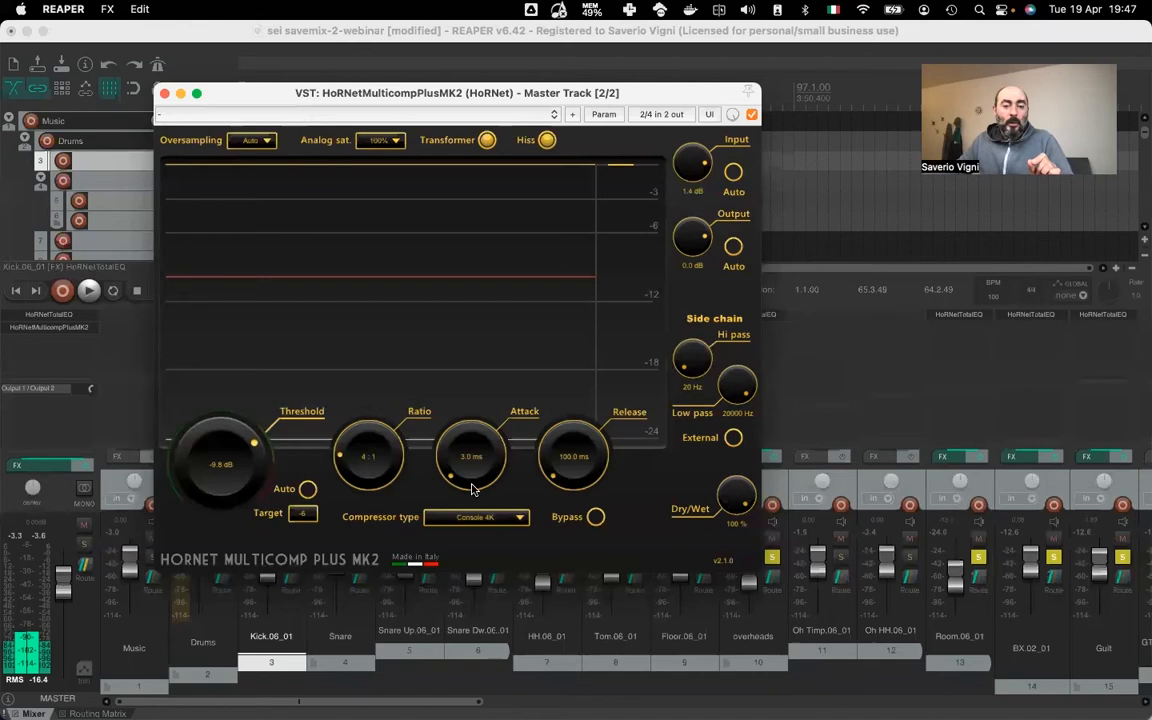
{"action": "left_click_drag", "start_coordinate": [469, 477], "coordinate": [458, 188]}
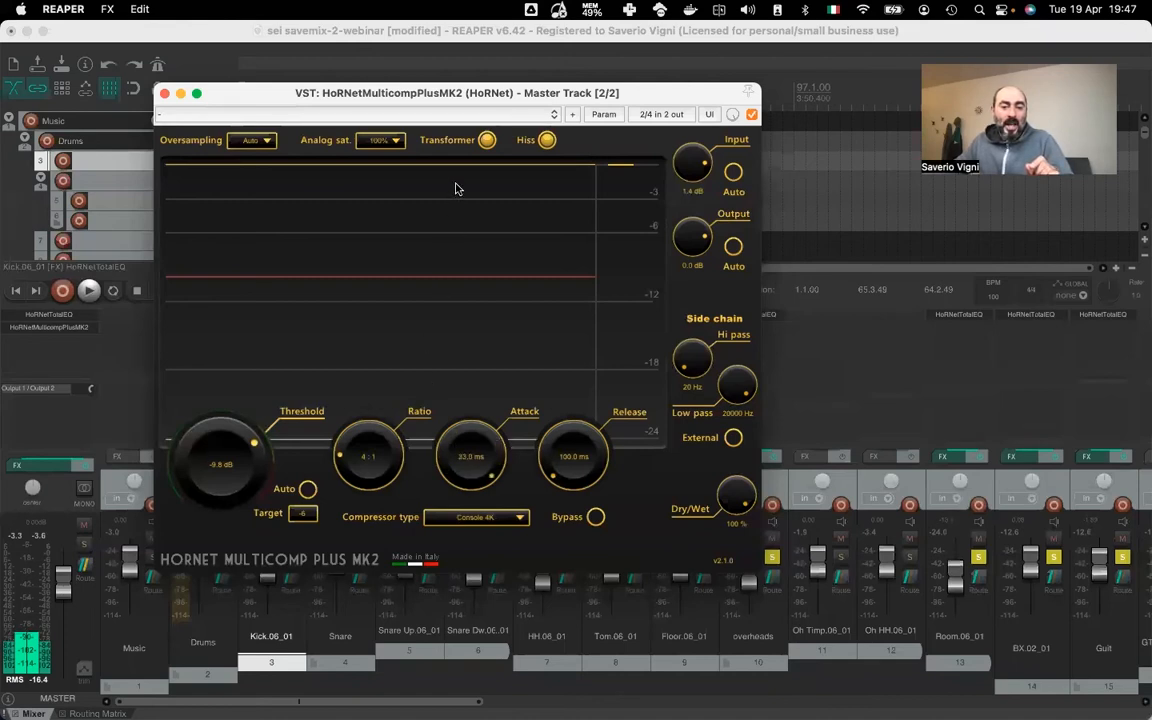
{"action": "left_click_drag", "start_coordinate": [448, 294], "coordinate": [456, 494]}
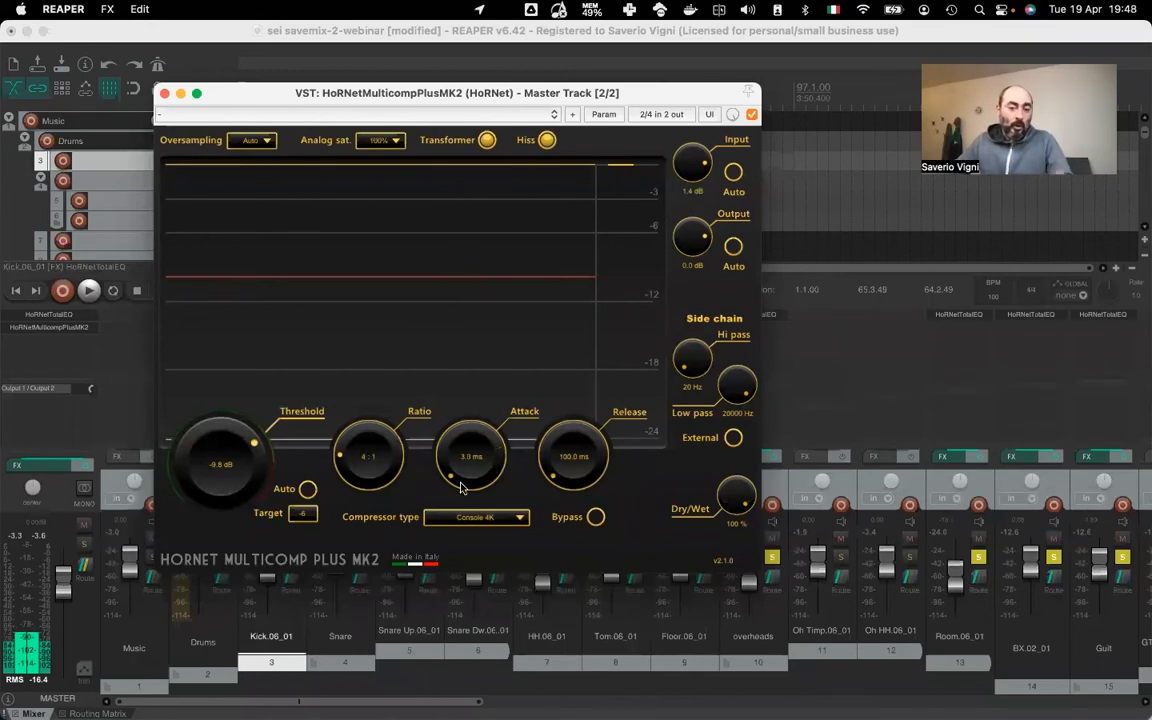
{"action": "mouse_move", "coordinate": [460, 487]}
{"action": "left_mouse_down"}
{"action": "mouse_move", "coordinate": [418, 438]}
{"action": "mouse_move", "coordinate": [394, 380]}
{"action": "mouse_move", "coordinate": [458, 249]}
{"action": "mouse_move", "coordinate": [478, 498]}
{"action": "left_mouse_up"}
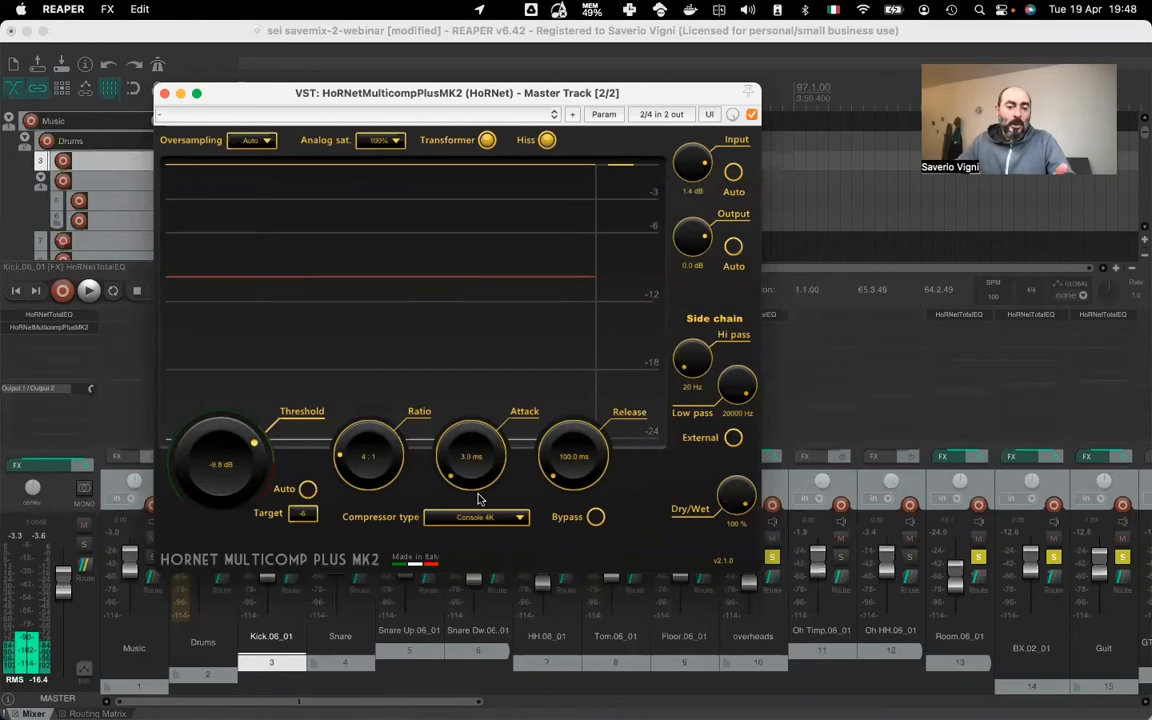
{"action": "left_click_drag", "start_coordinate": [565, 486], "coordinate": [502, 453]}
{"action": "left_click_drag", "start_coordinate": [482, 322], "coordinate": [541, 519]}
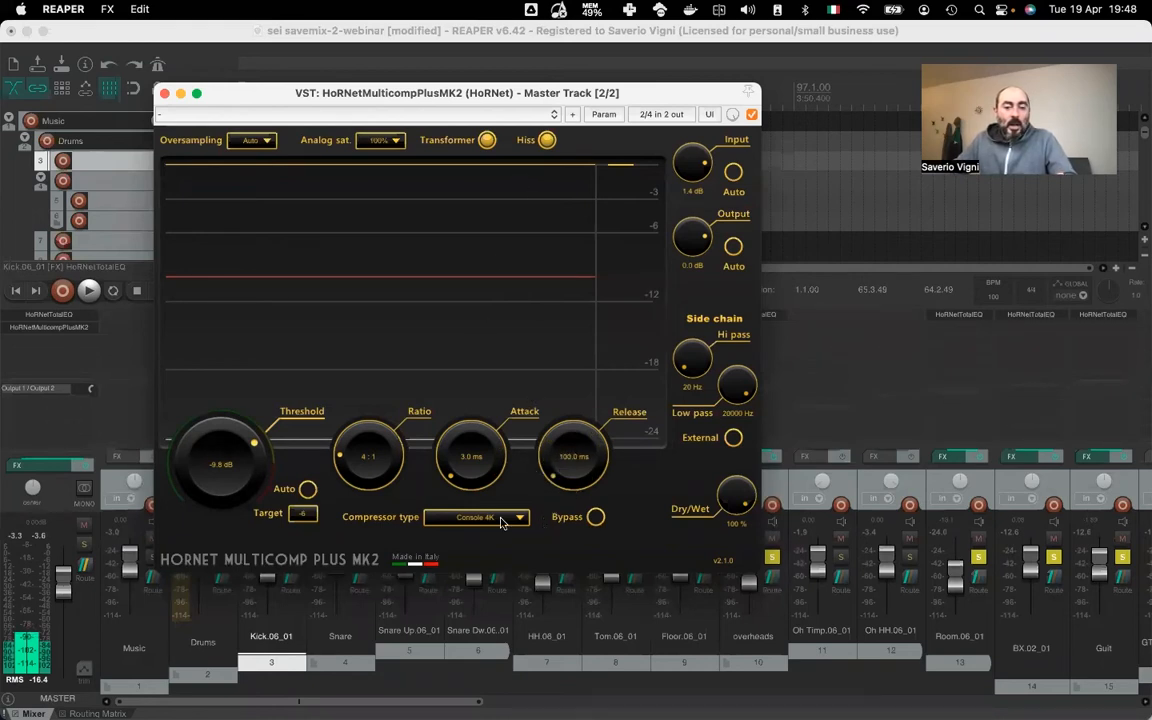
Switch the compressor type to VCA 160 and raise the threshold to -8.7 dB while playing the mix
{"action": "left_click", "coordinate": [502, 521]}
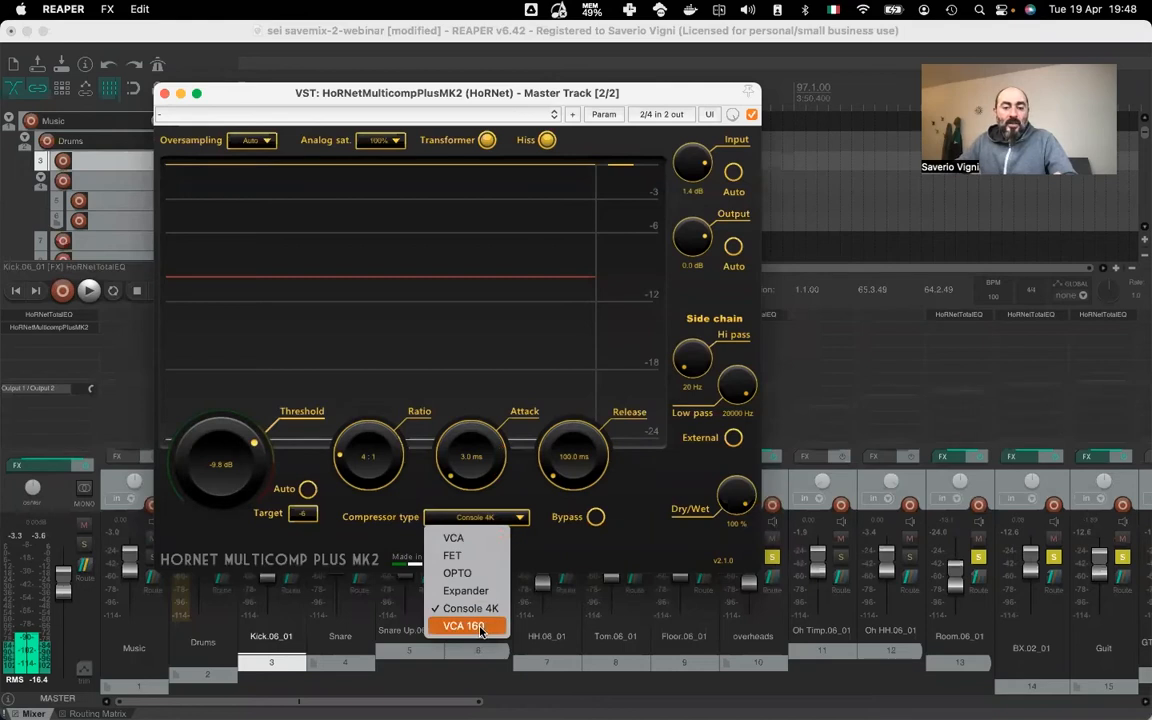
{"action": "left_click", "coordinate": [478, 626]}
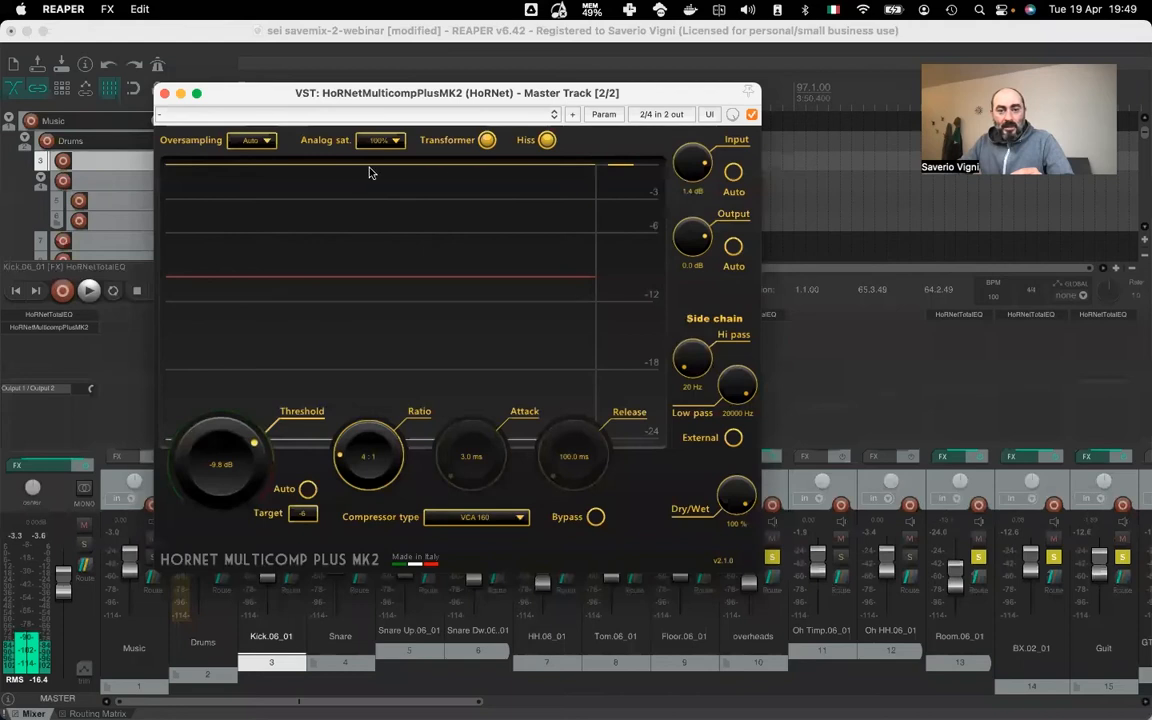
{"action": "key", "text": "space"}
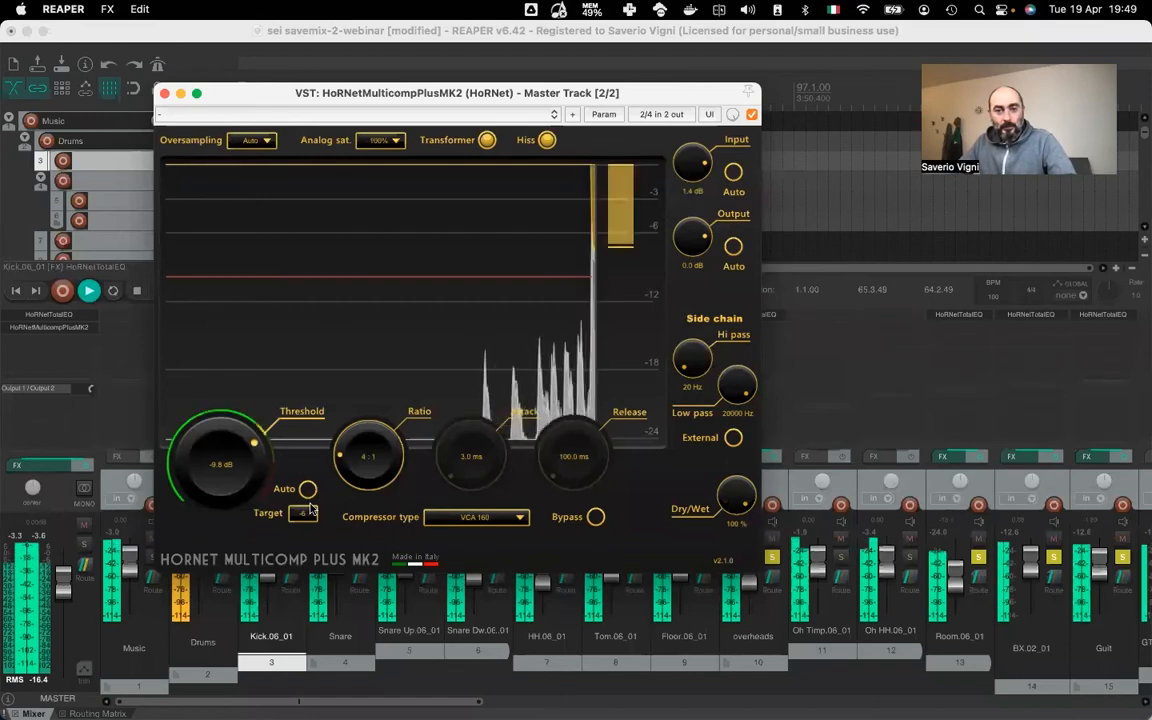
{"action": "mouse_move", "coordinate": [224, 437]}
{"action": "left_mouse_down"}
{"action": "mouse_move", "coordinate": [212, 467]}
{"action": "mouse_move", "coordinate": [212, 425]}
{"action": "left_mouse_up"}
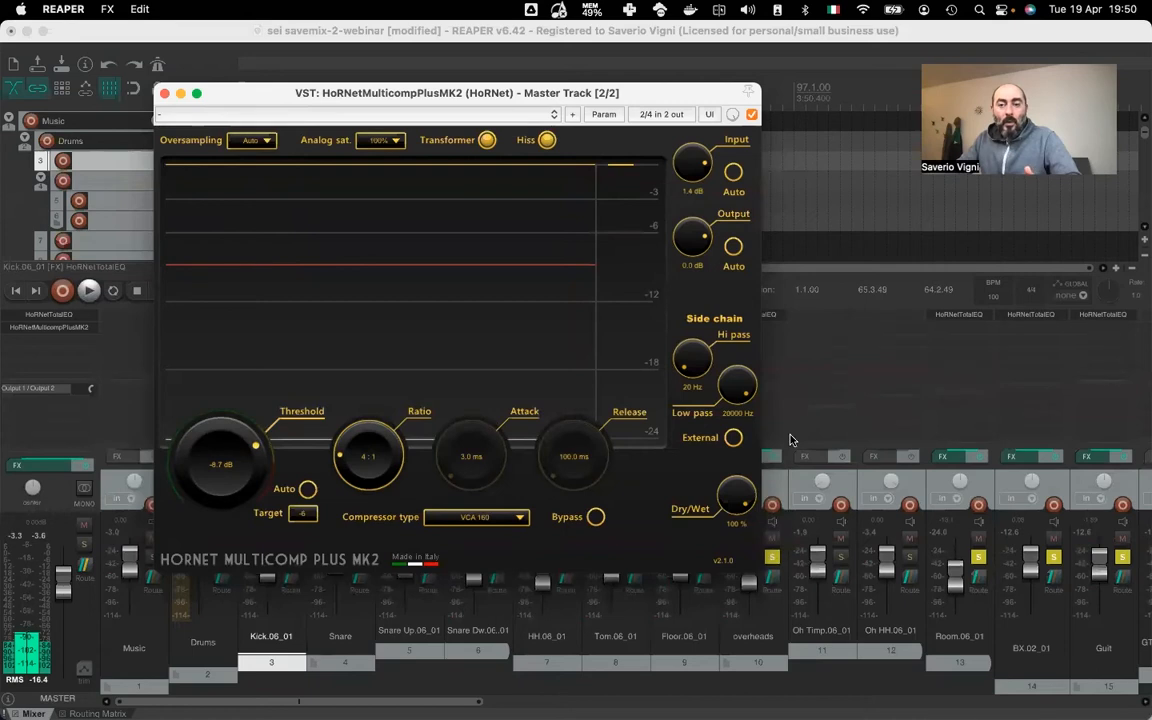
{"action": "left_click", "coordinate": [496, 521]}
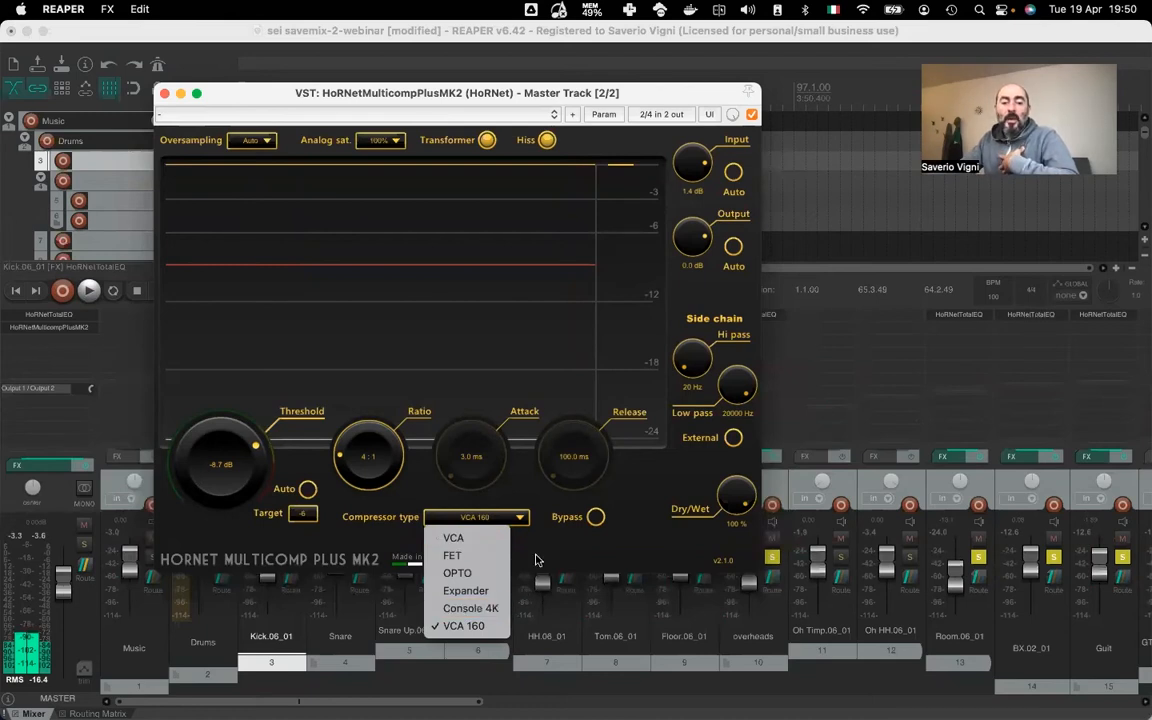
{"action": "left_click", "coordinate": [481, 492]}
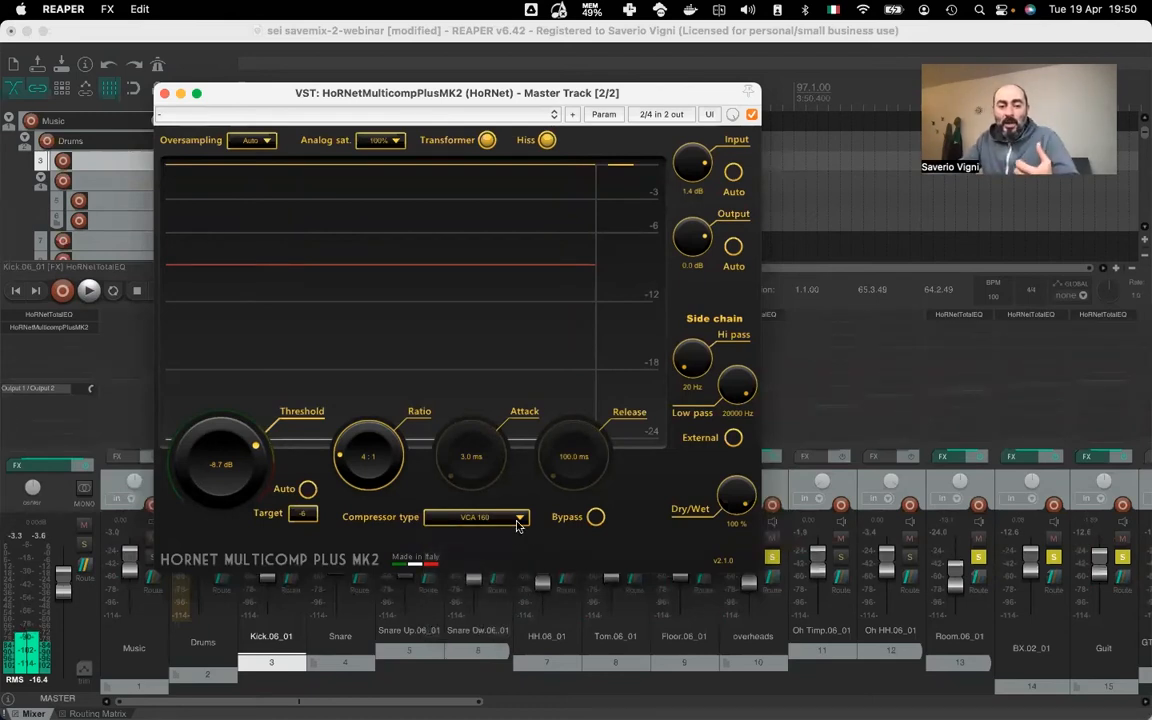
{"action": "left_click", "coordinate": [517, 525]}
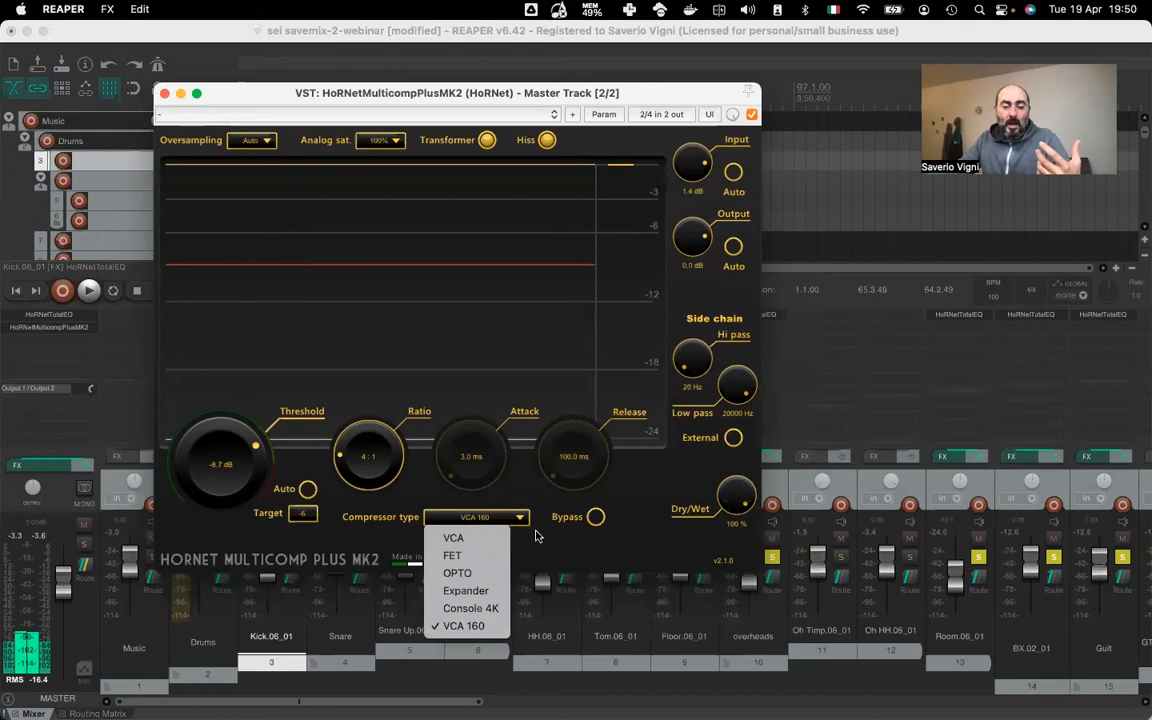
{"action": "left_click", "coordinate": [540, 535]}
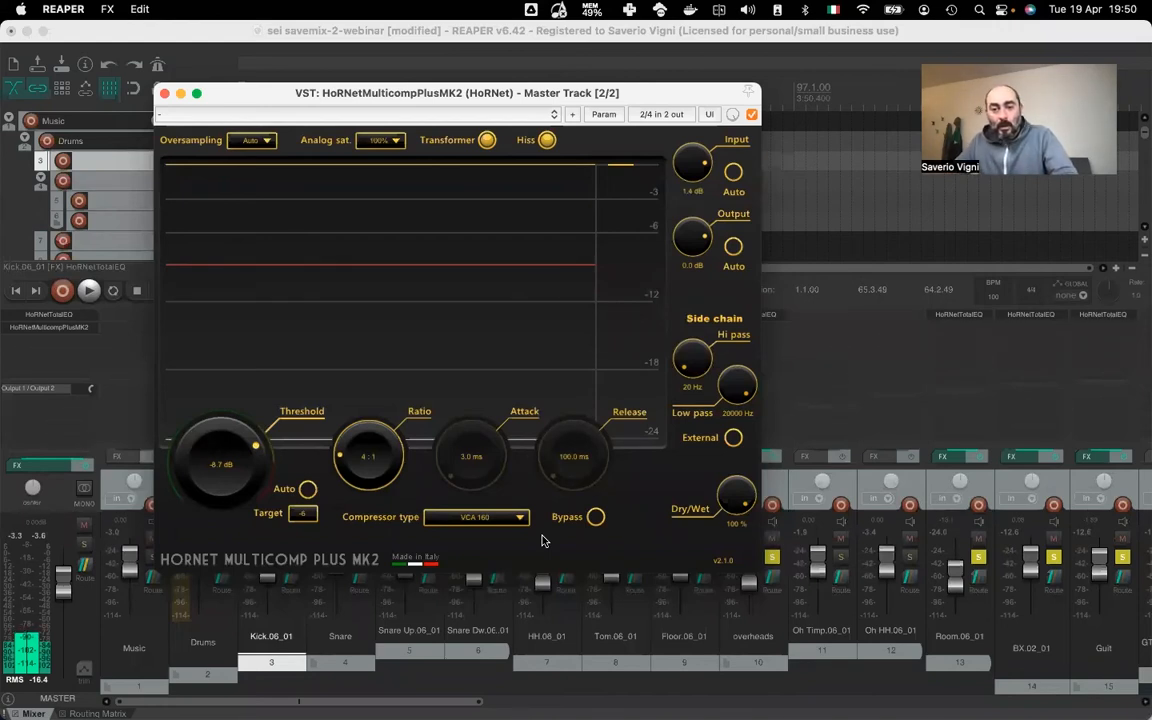
{"action": "left_click", "coordinate": [520, 519]}
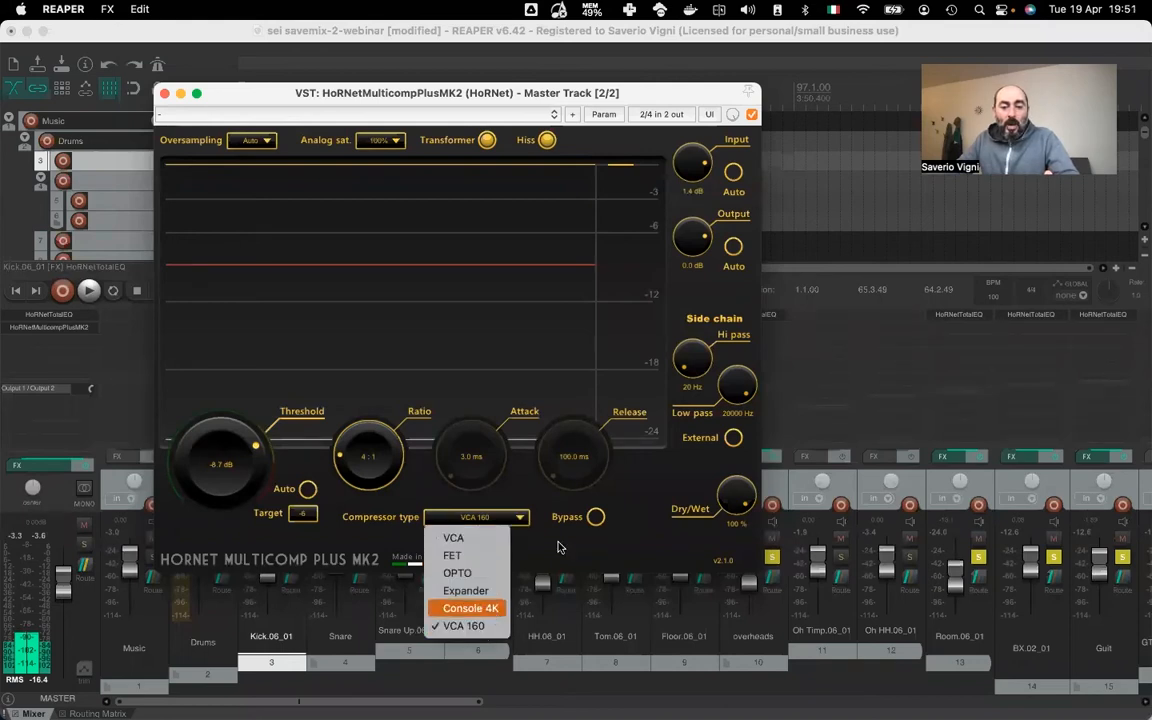
{"action": "left_click", "coordinate": [558, 547]}
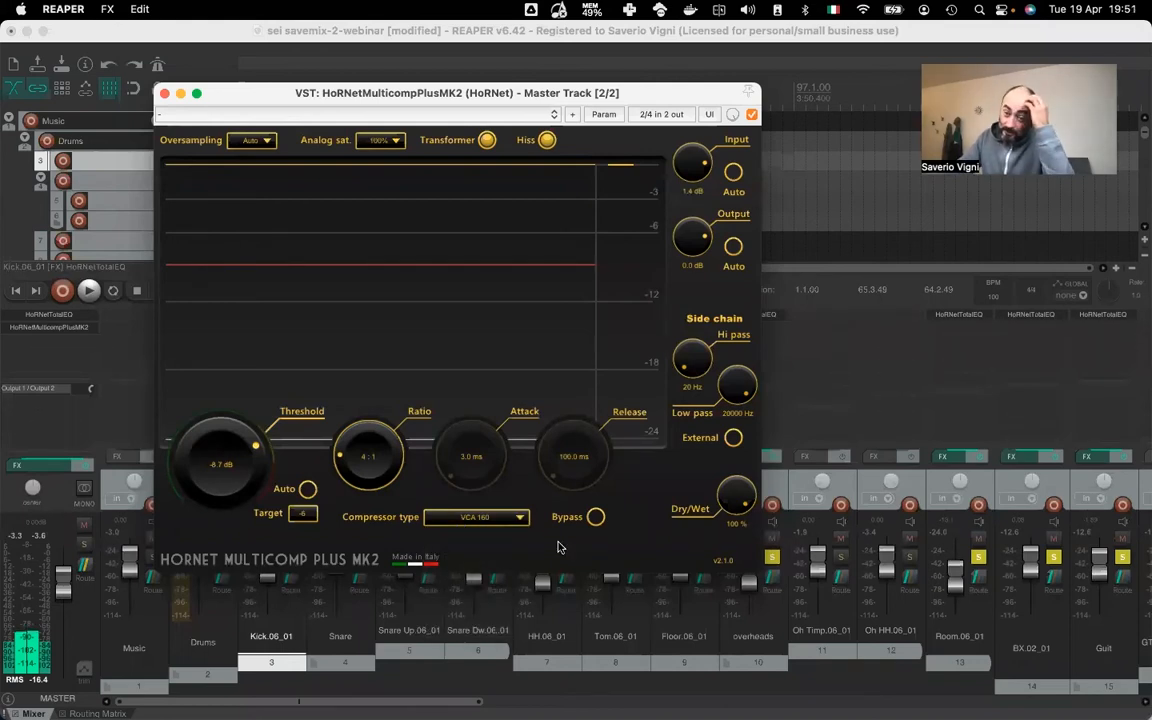
Set the compressor type to Console 4K and from there to VCA
{"action": "left_click", "coordinate": [494, 525]}
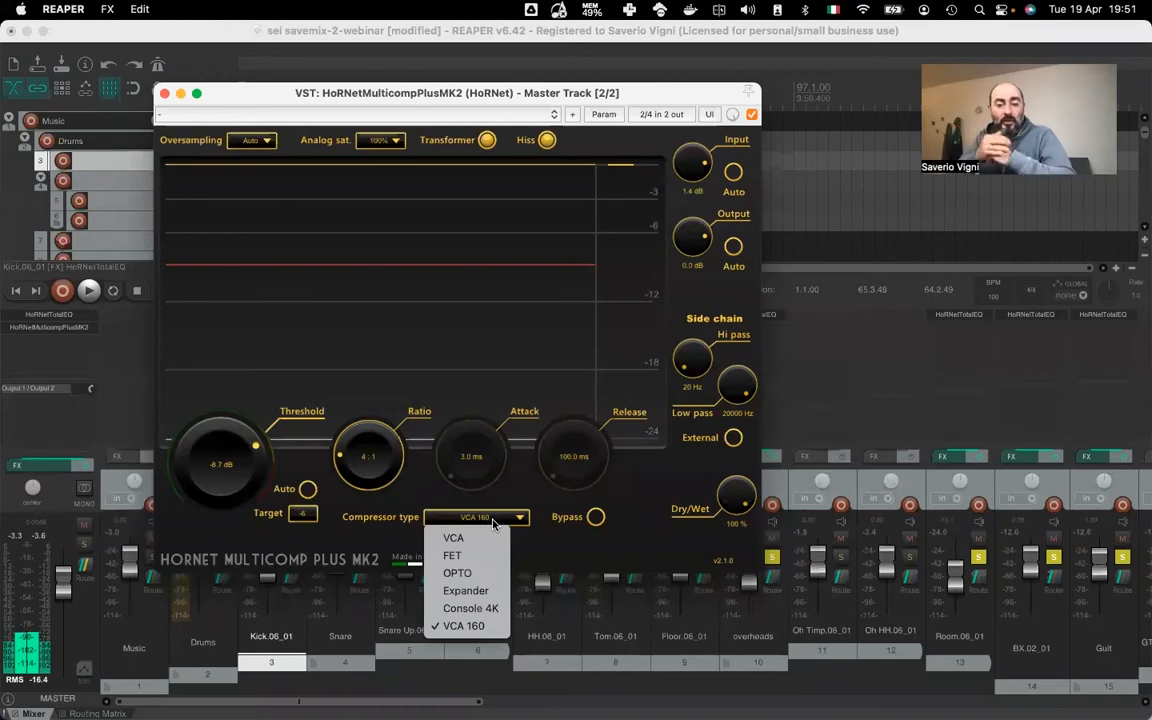
{"action": "left_click", "coordinate": [489, 609]}
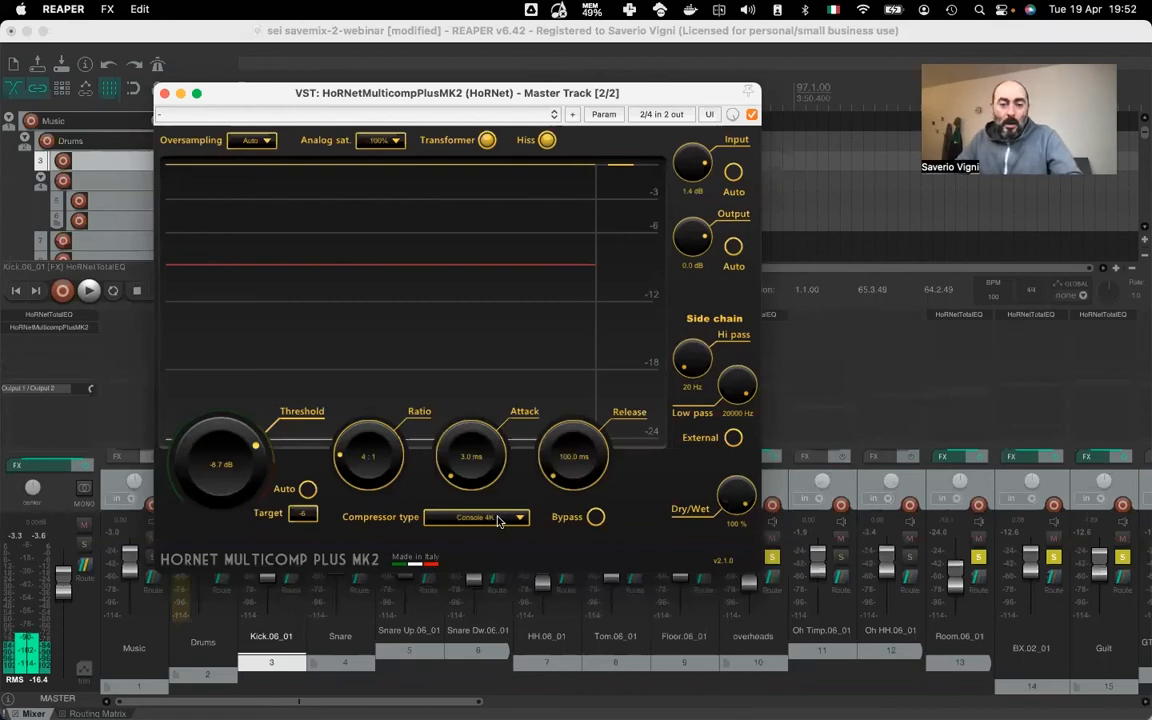
{"action": "left_click", "coordinate": [500, 520]}
{"action": "left_click", "coordinate": [508, 517]}
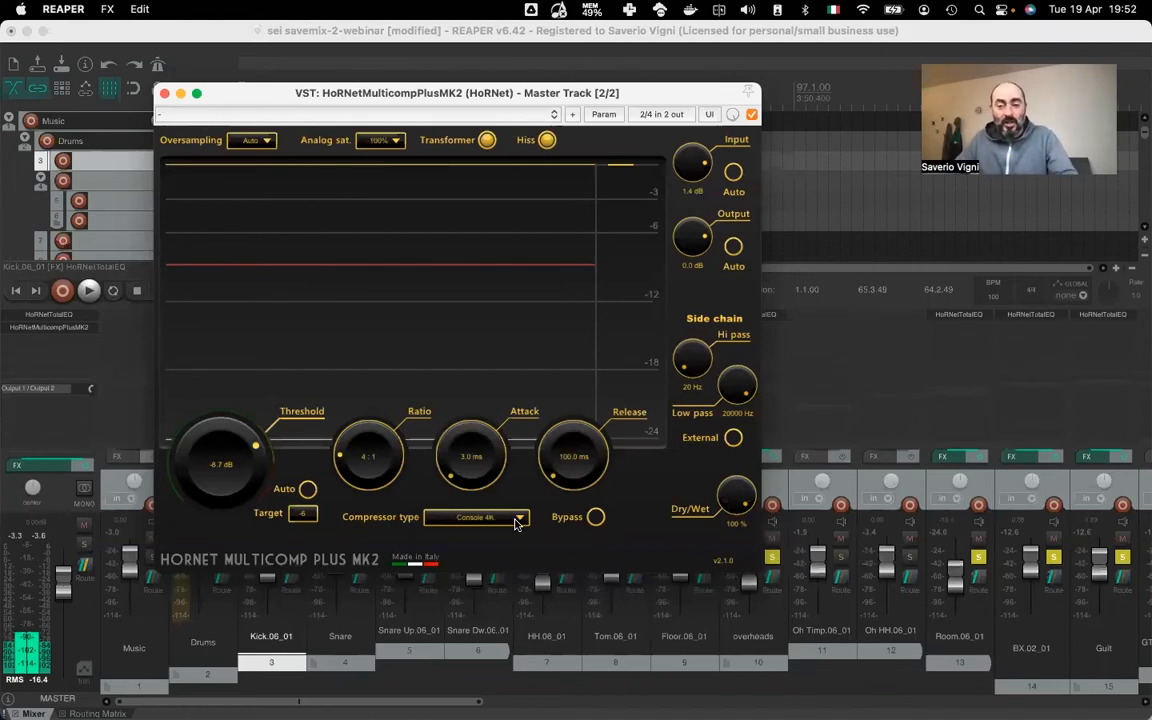
{"action": "left_click", "coordinate": [519, 519]}
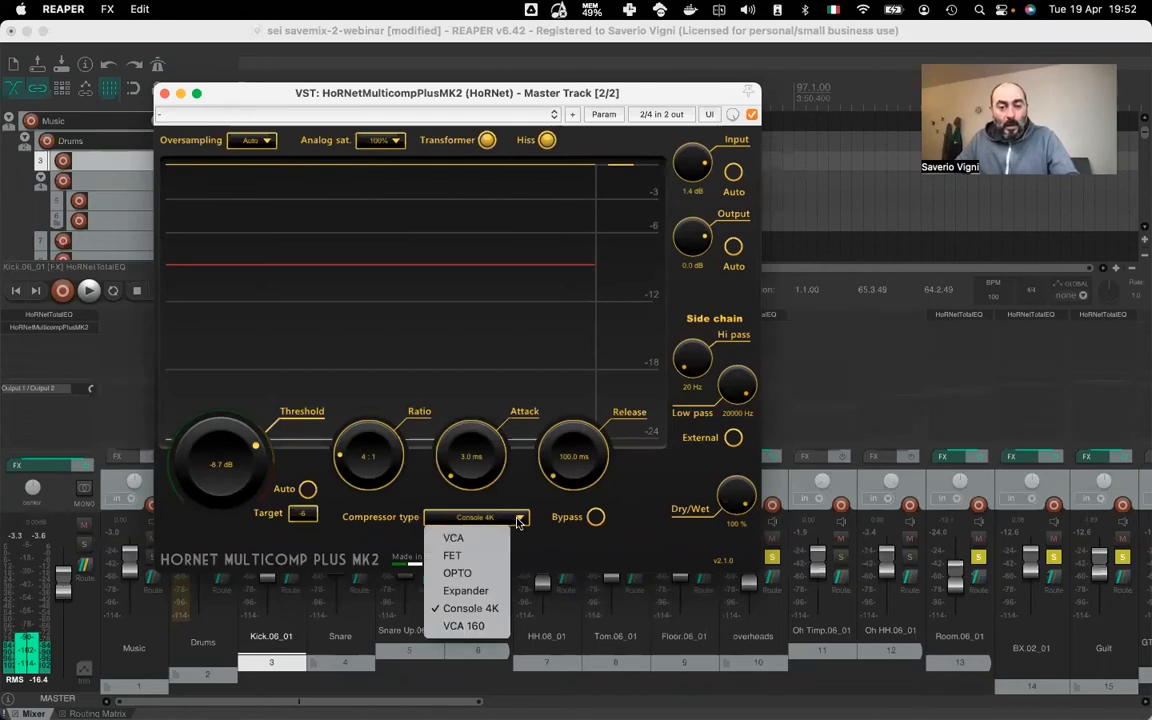
{"action": "left_click", "coordinate": [455, 538]}
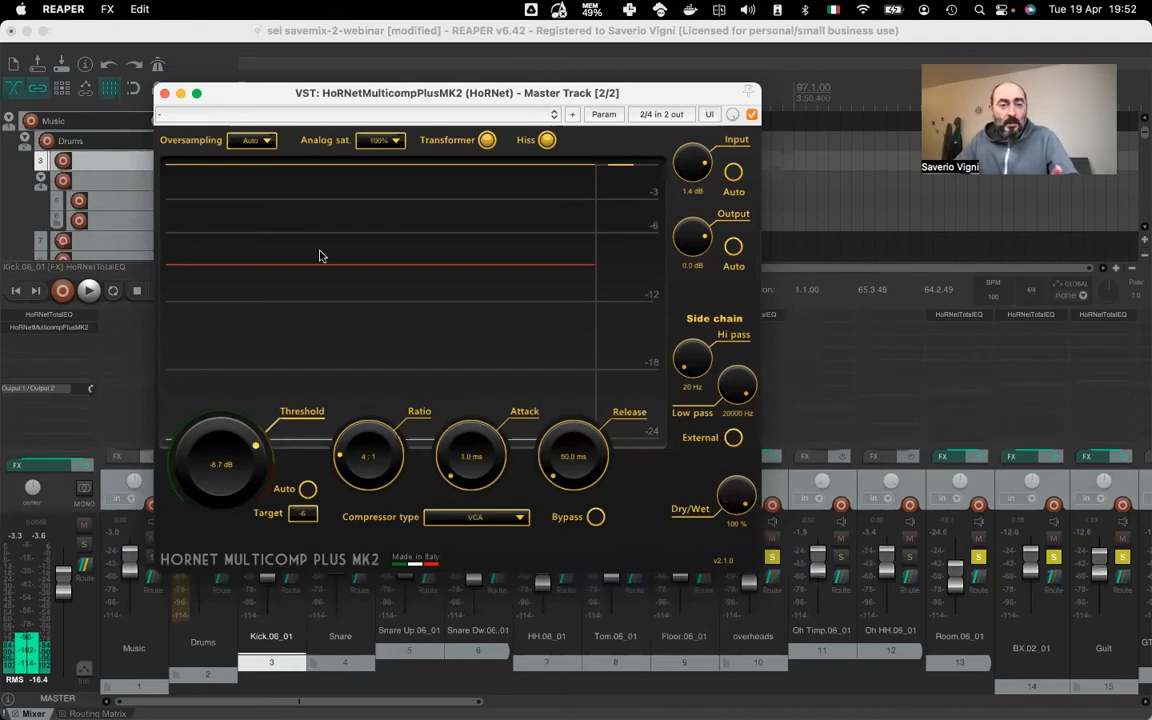
Switch the compressor type to OPTO and raise the threshold to 0.0 dB
{"action": "left_click_drag", "start_coordinate": [258, 95], "coordinate": [357, 107]}
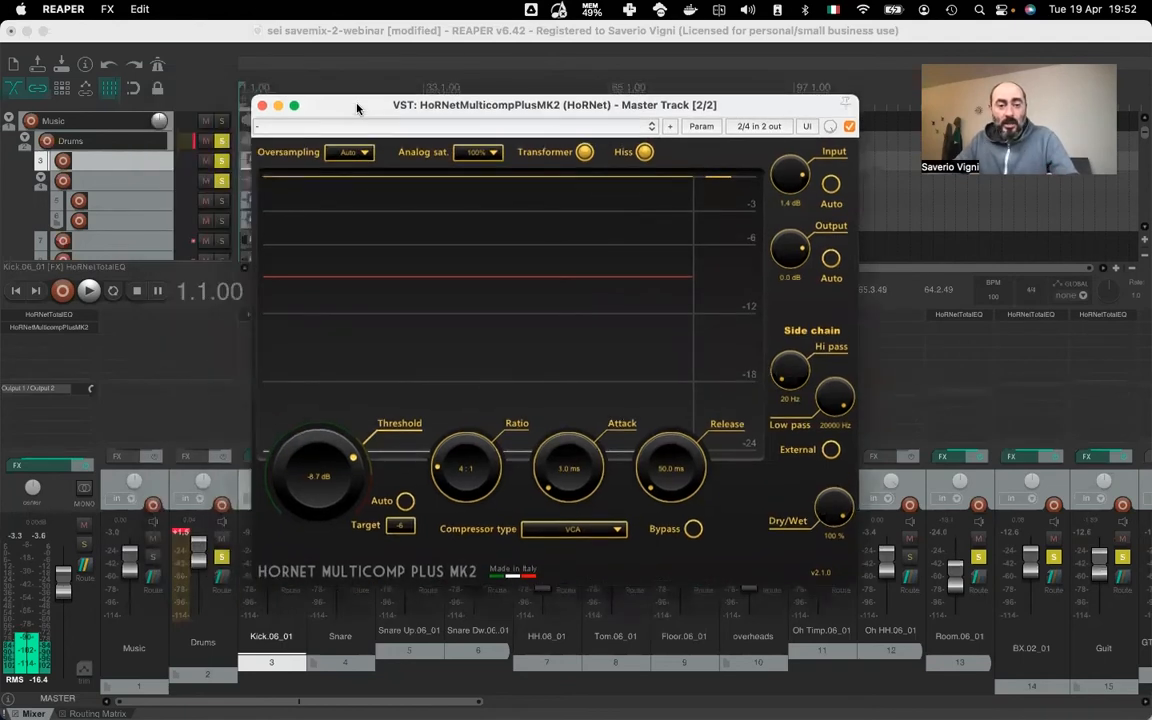
{"action": "left_click", "coordinate": [609, 531]}
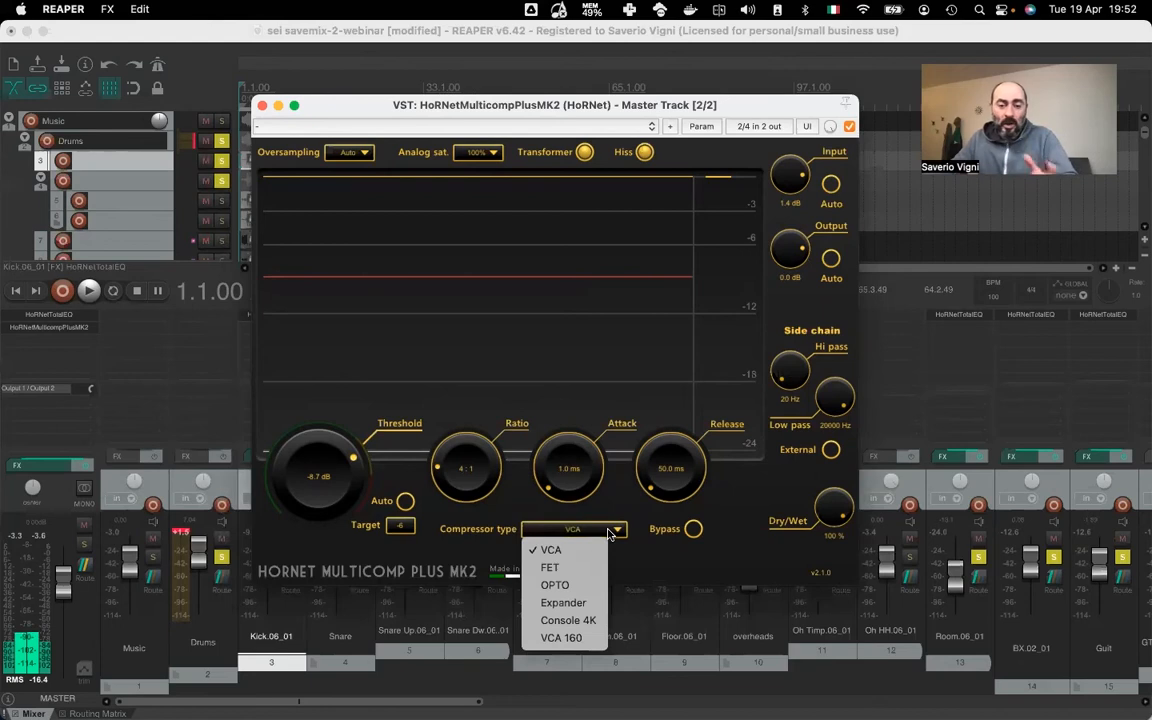
{"action": "left_click", "coordinate": [595, 591]}
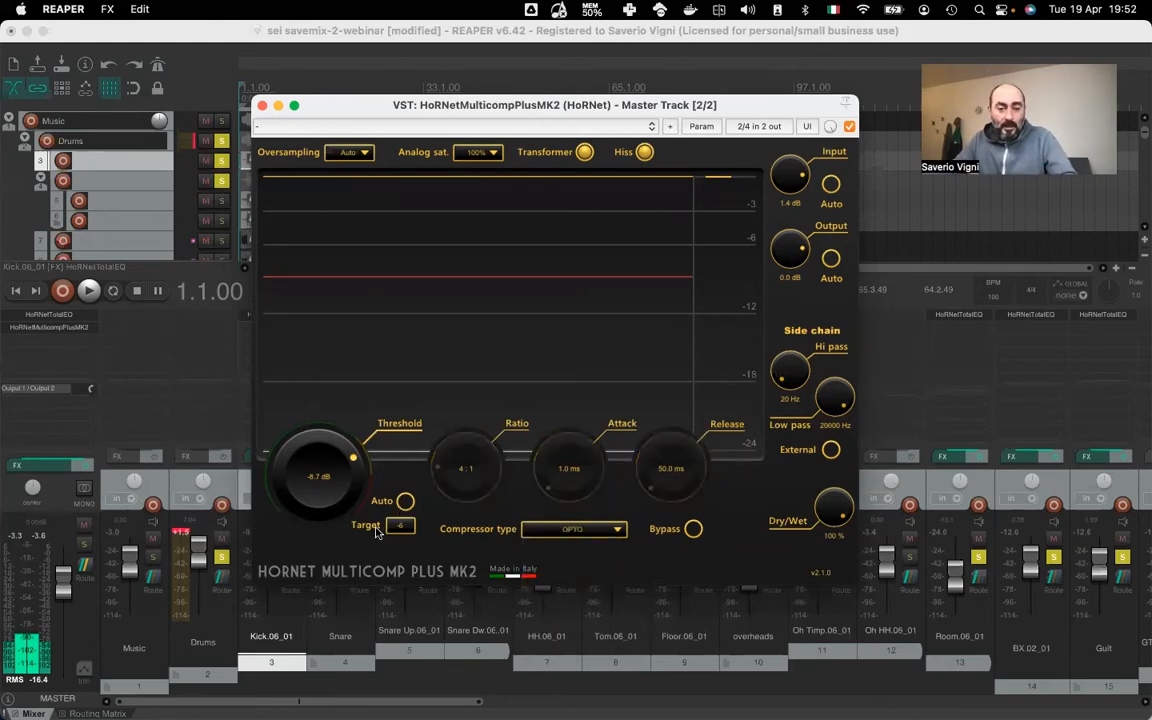
{"action": "left_click_drag", "start_coordinate": [324, 492], "coordinate": [291, 342]}
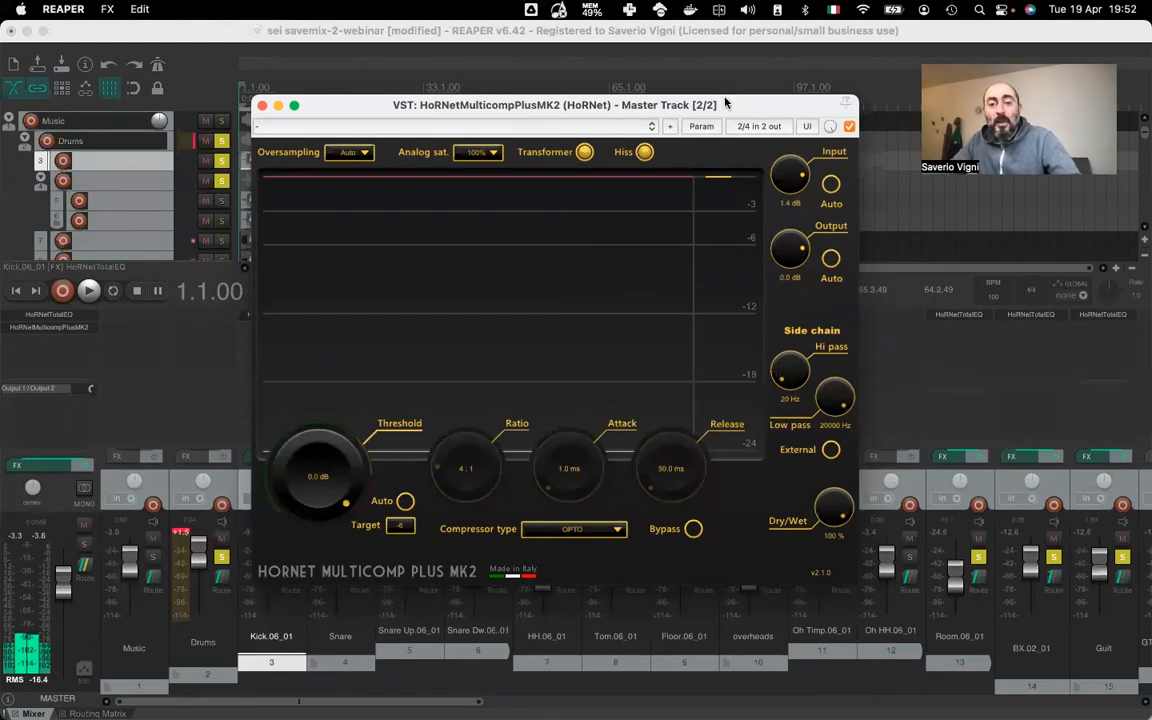
{"action": "mouse_move", "coordinate": [657, 97]}
{"action": "left_mouse_down"}
{"action": "mouse_move", "coordinate": [561, 95]}
{"action": "mouse_move", "coordinate": [651, 101]}
{"action": "left_mouse_up"}
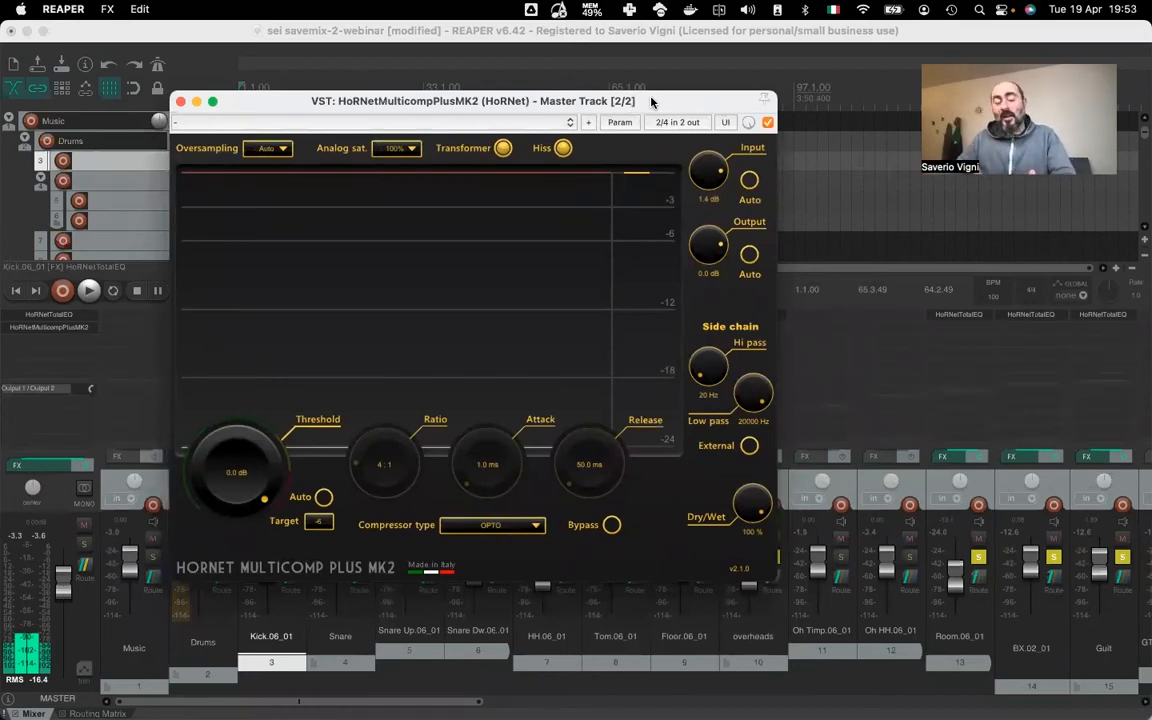
{"action": "left_click_drag", "start_coordinate": [651, 102], "coordinate": [665, 101]}
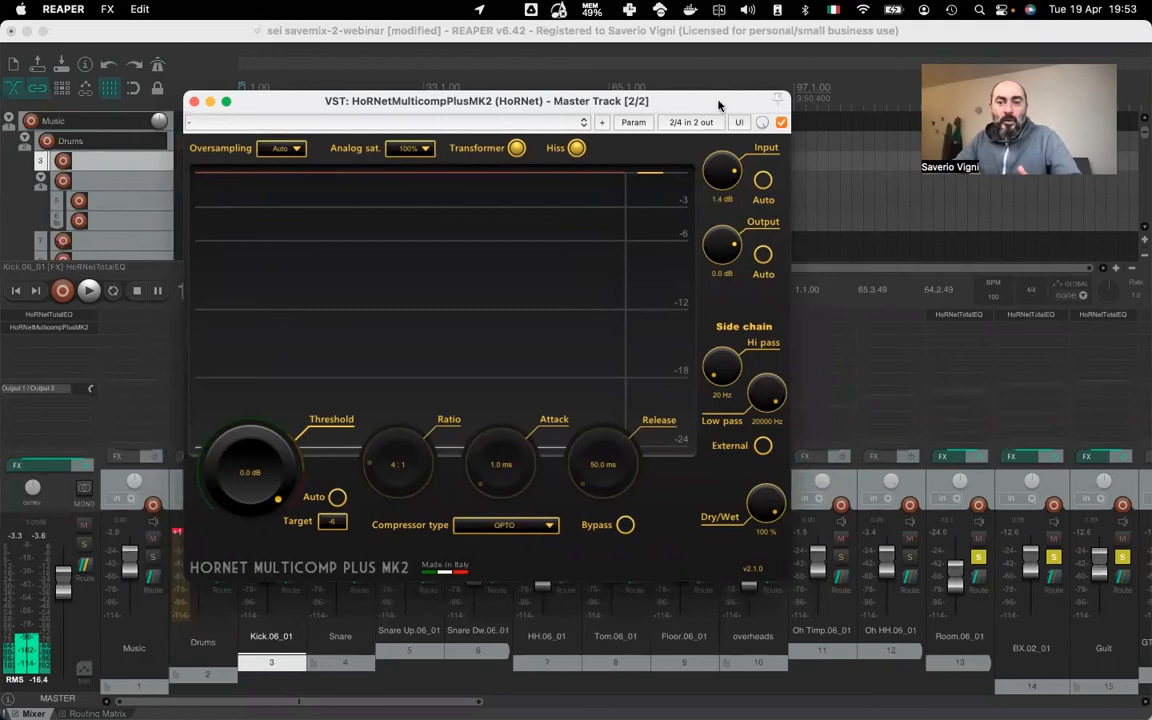
{"action": "left_click_drag", "start_coordinate": [721, 106], "coordinate": [734, 96]}
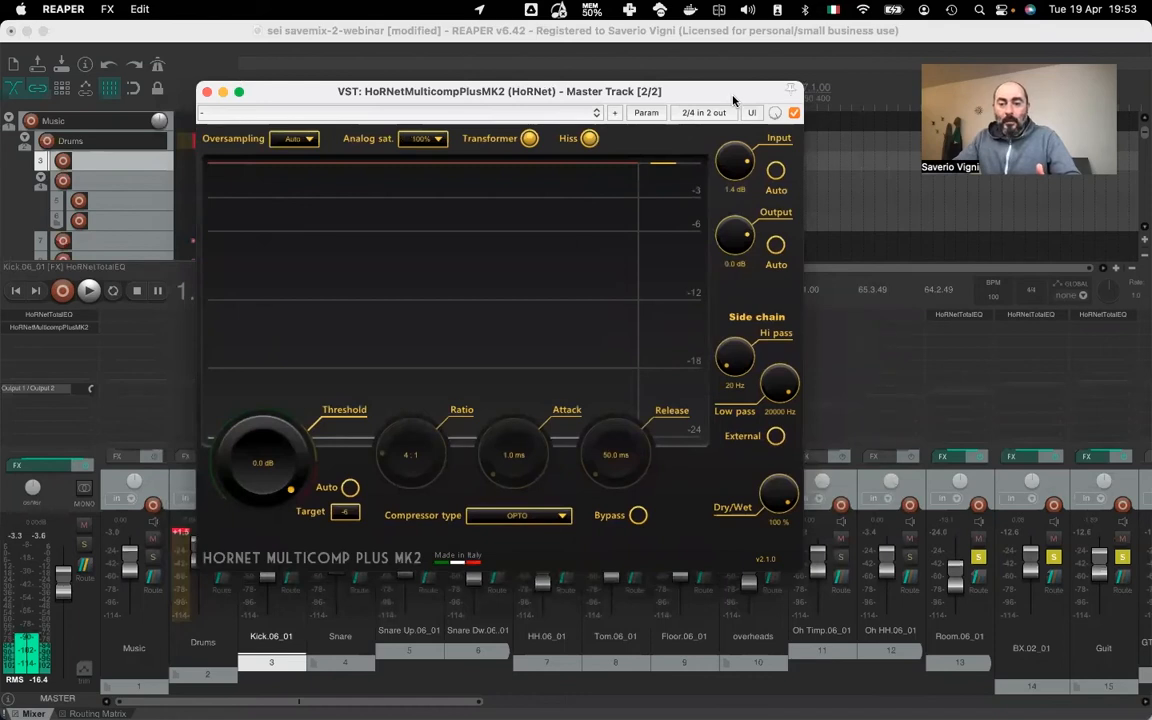
Toggle the external side chain on and off, and examine the plug-in pin connector's side-chain input routing
{"action": "left_click", "coordinate": [776, 437]}
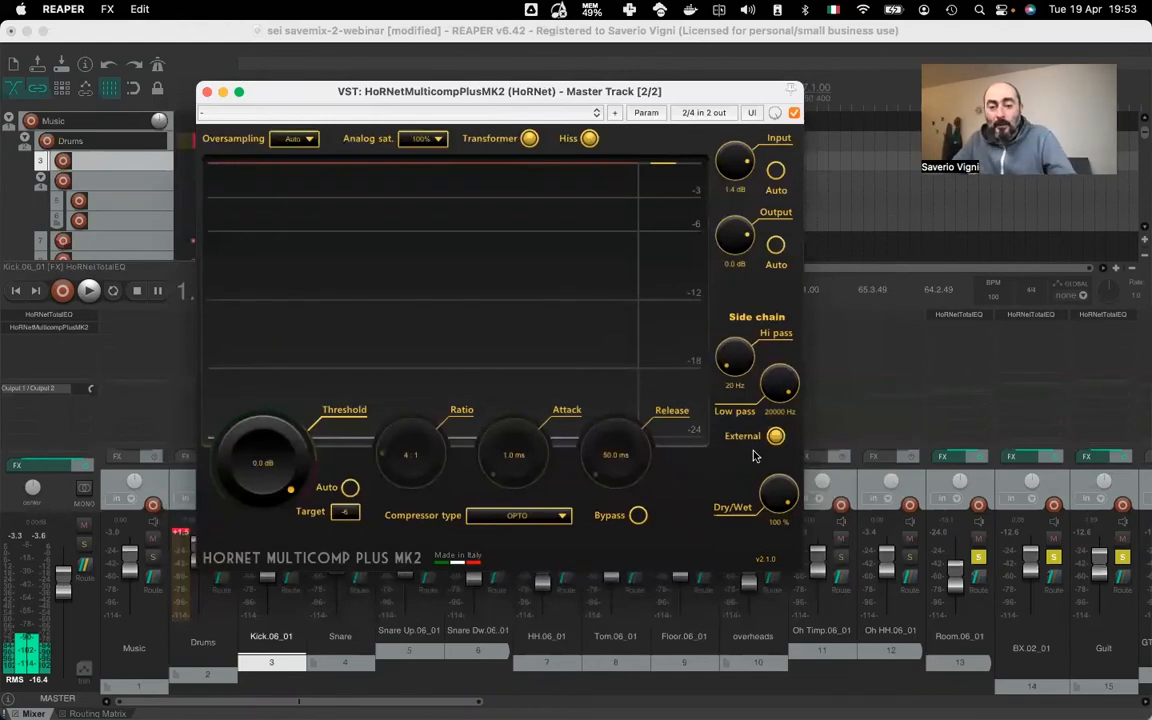
{"action": "left_click", "coordinate": [690, 114]}
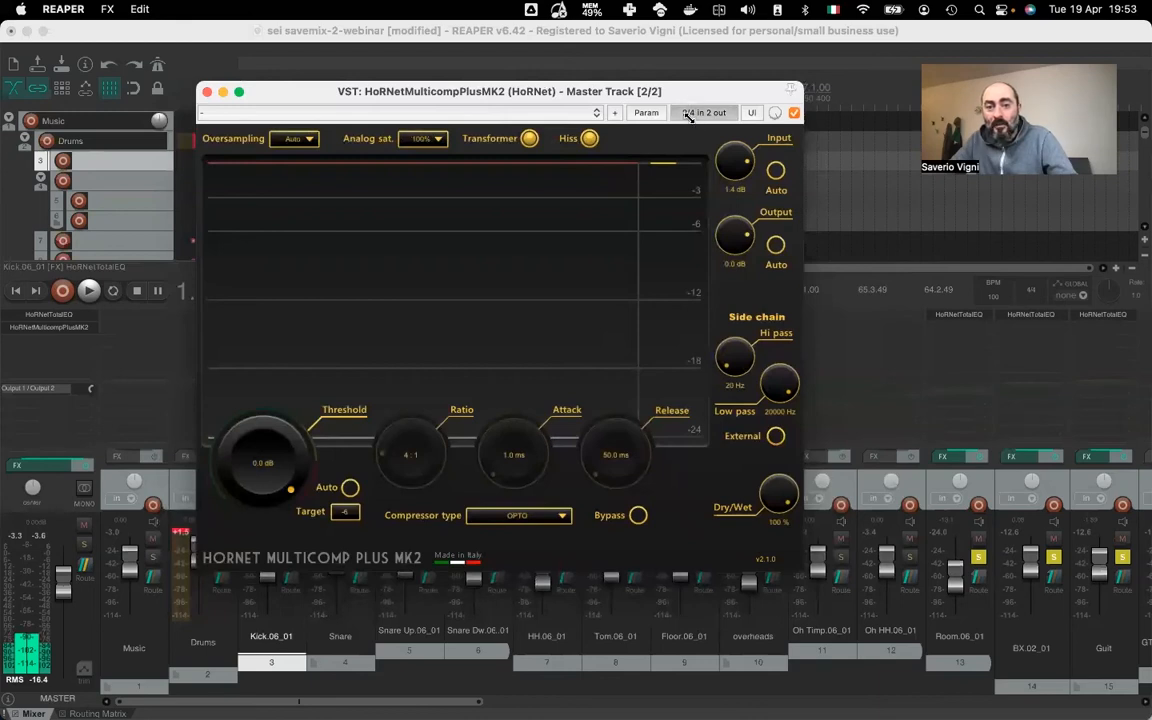
{"action": "left_click_drag", "start_coordinate": [779, 128], "coordinate": [713, 143]}
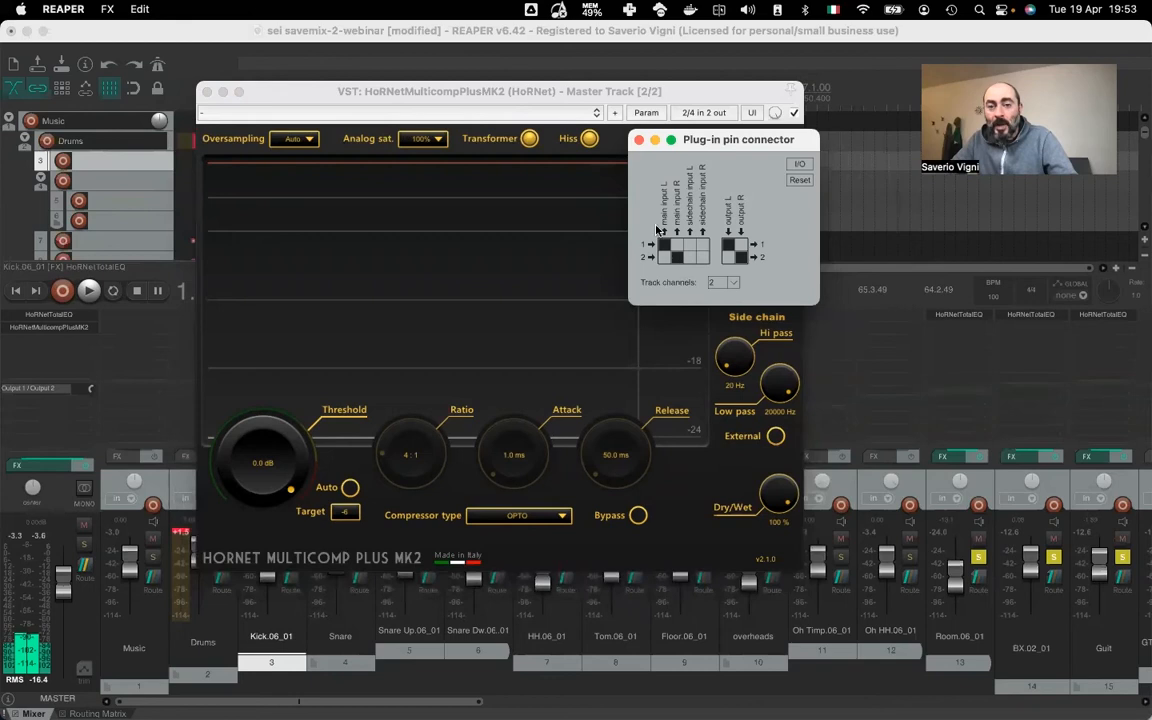
{"action": "left_click", "coordinate": [638, 141]}
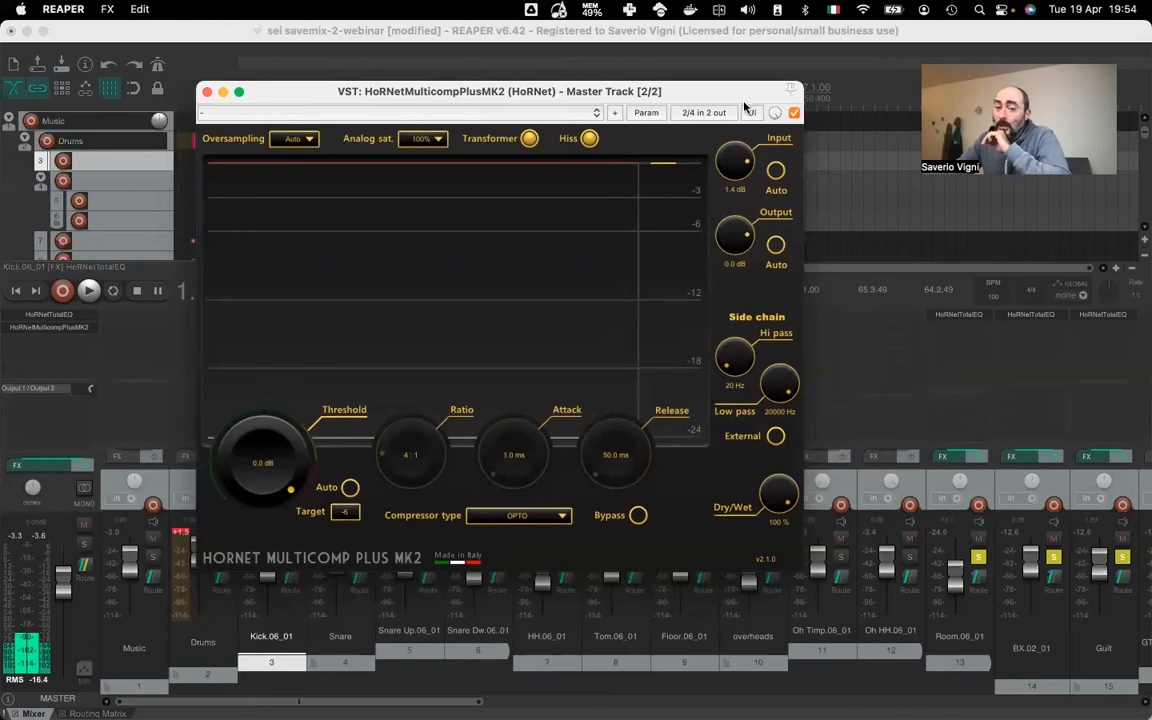
{"action": "left_click_drag", "start_coordinate": [745, 102], "coordinate": [752, 109]}
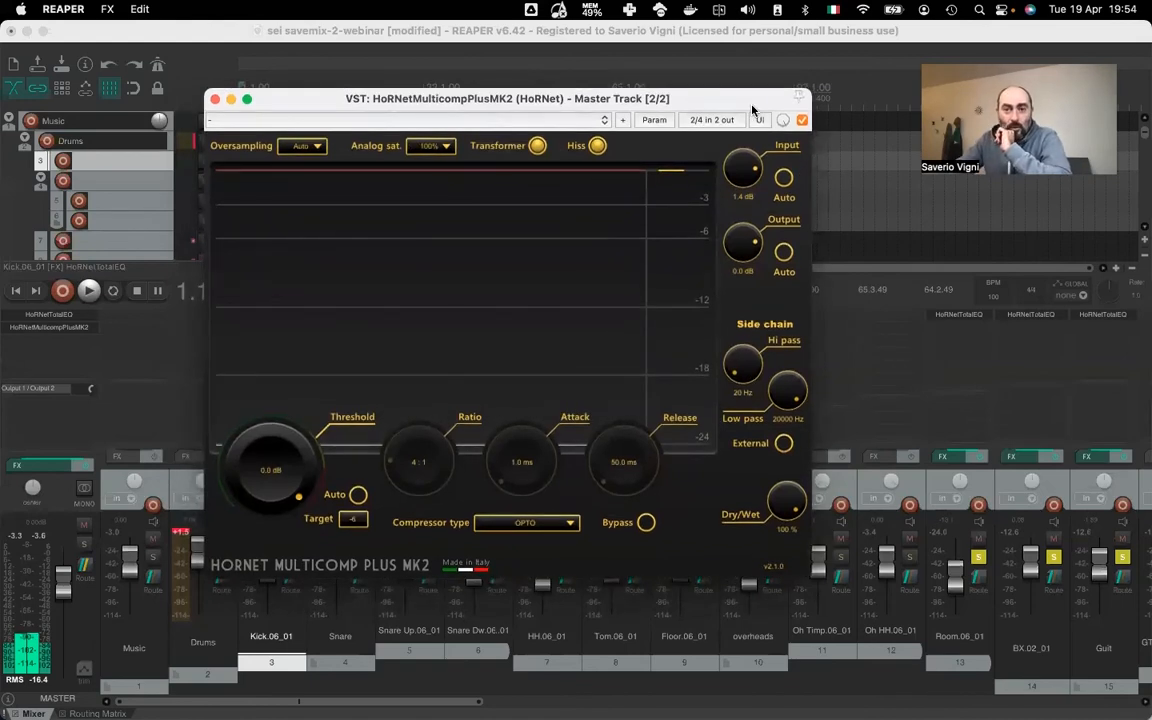
{"action": "left_click_drag", "start_coordinate": [752, 109], "coordinate": [740, 109]}
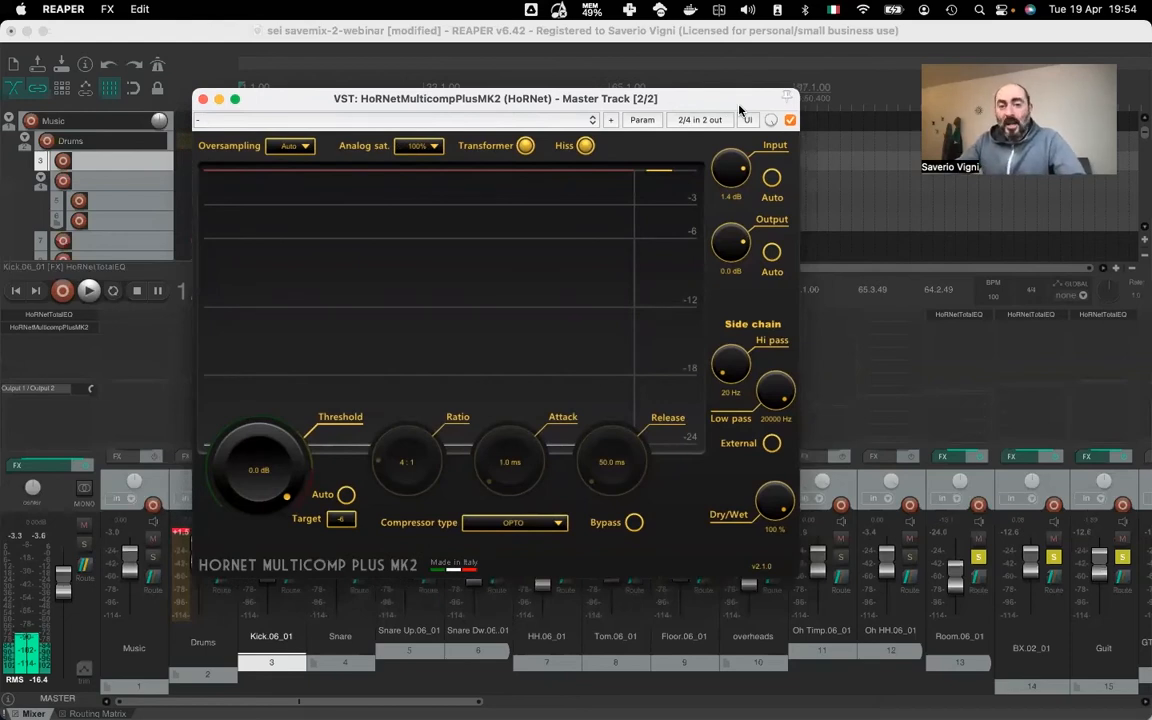
{"action": "left_click_drag", "start_coordinate": [739, 104], "coordinate": [741, 103]}
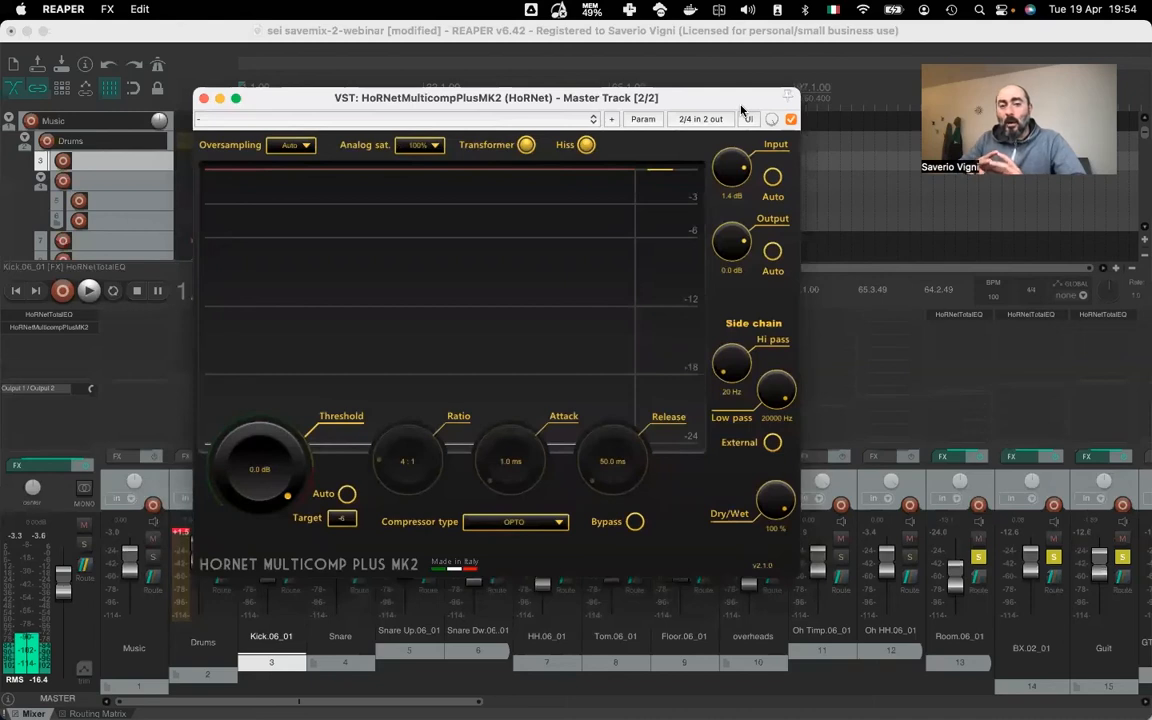
Switch the master track compressor's type to FET and close its plug-in window
{"action": "left_click_drag", "start_coordinate": [741, 107], "coordinate": [742, 103]}
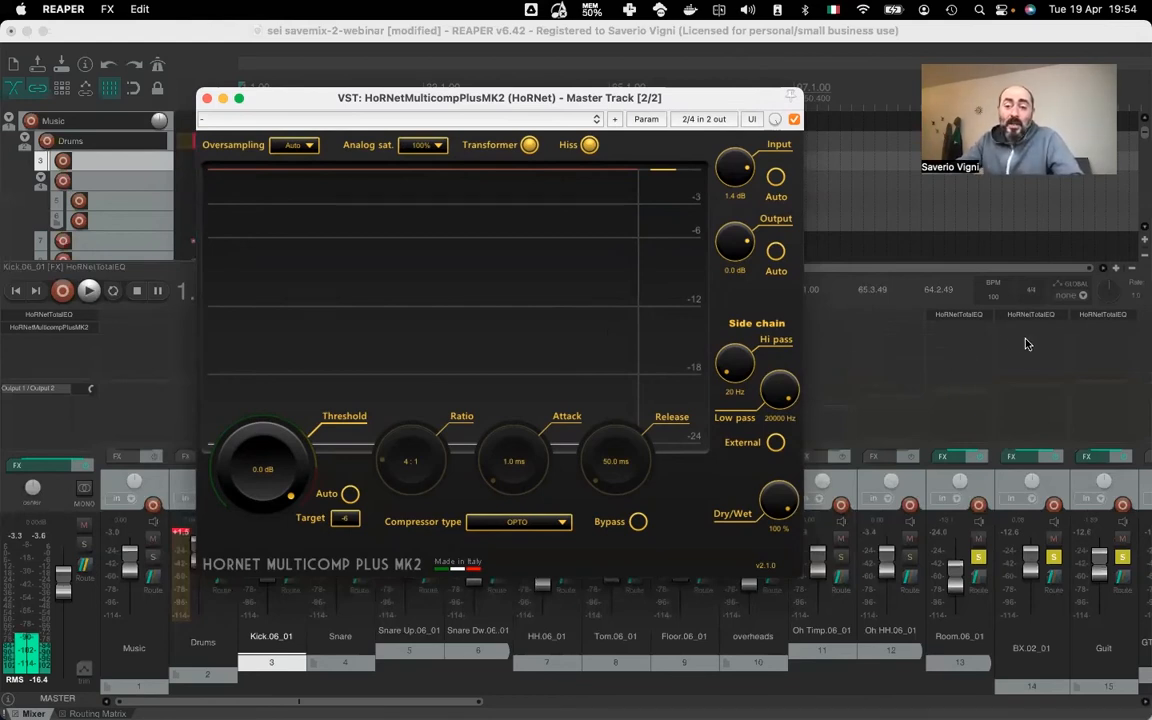
{"action": "left_click", "coordinate": [547, 531]}
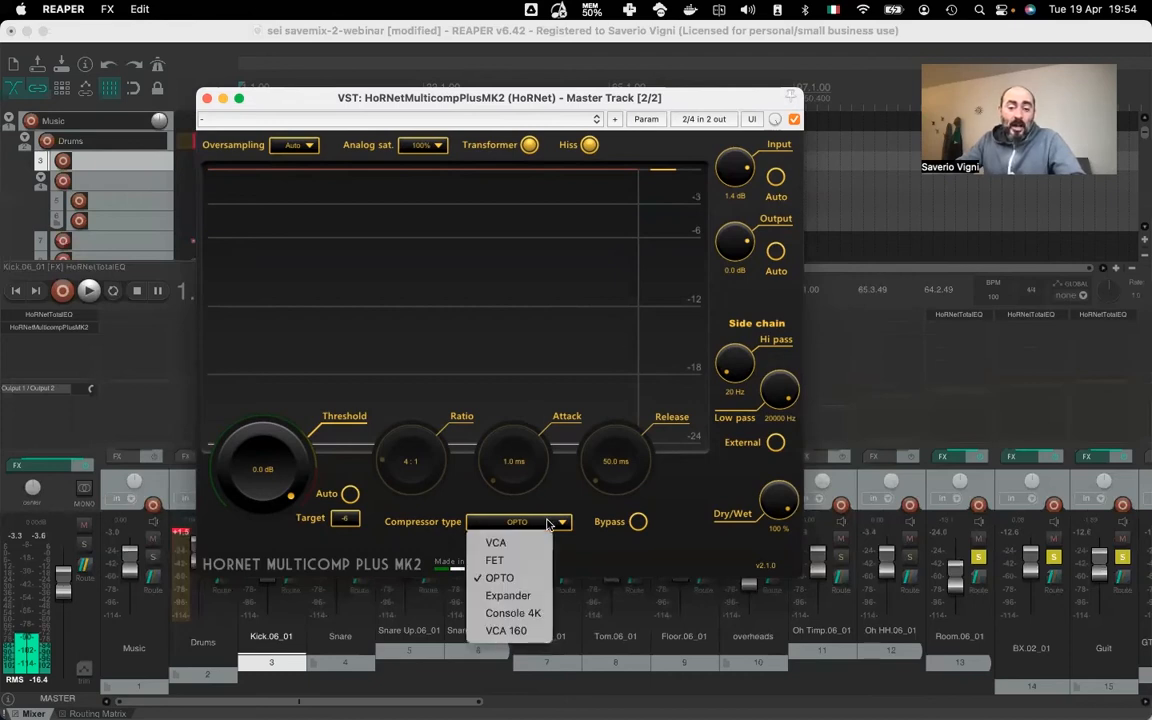
{"action": "left_click", "coordinate": [525, 566]}
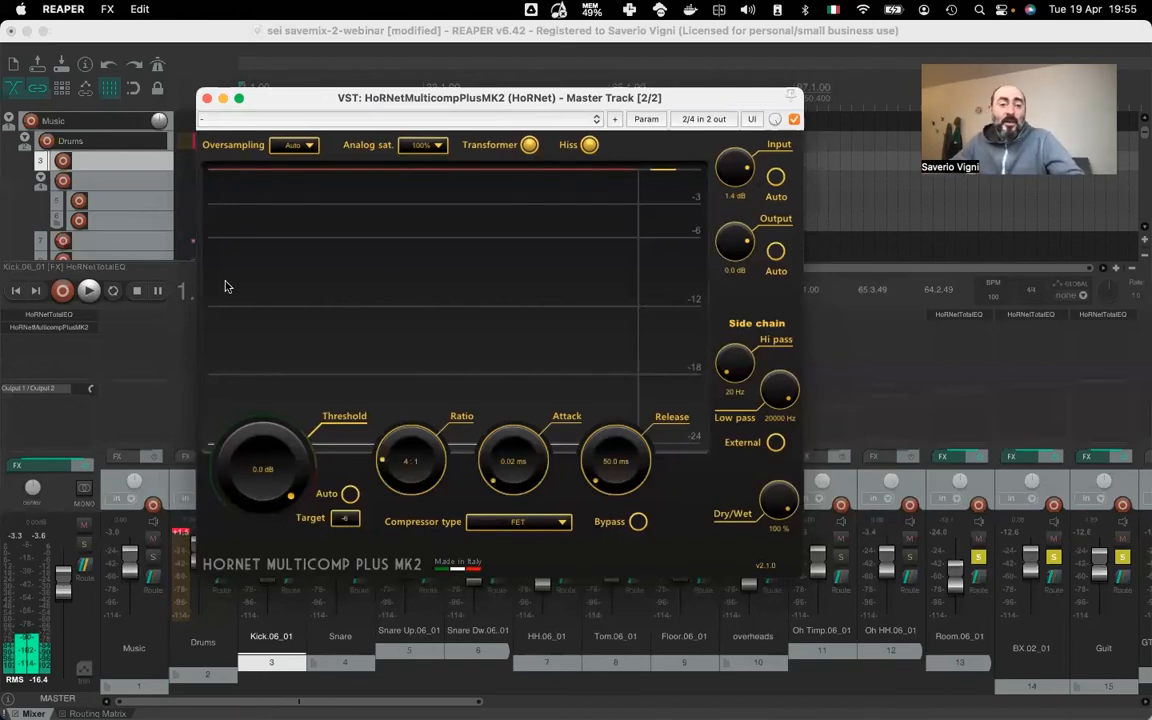
{"action": "left_click", "coordinate": [207, 100]}
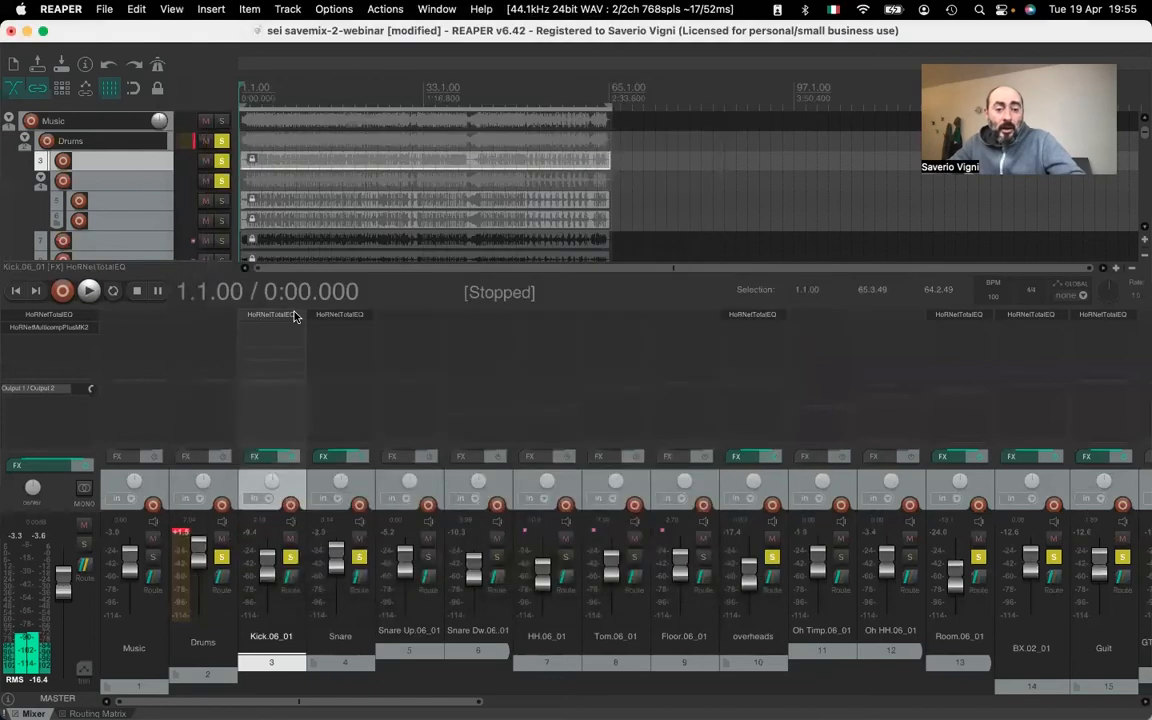
Try a 48 dB high-pass band at 79 Hz in the Kick.06_01 track's HoRNetTotalEQ, and remove the band again
{"action": "left_click", "coordinate": [288, 314]}
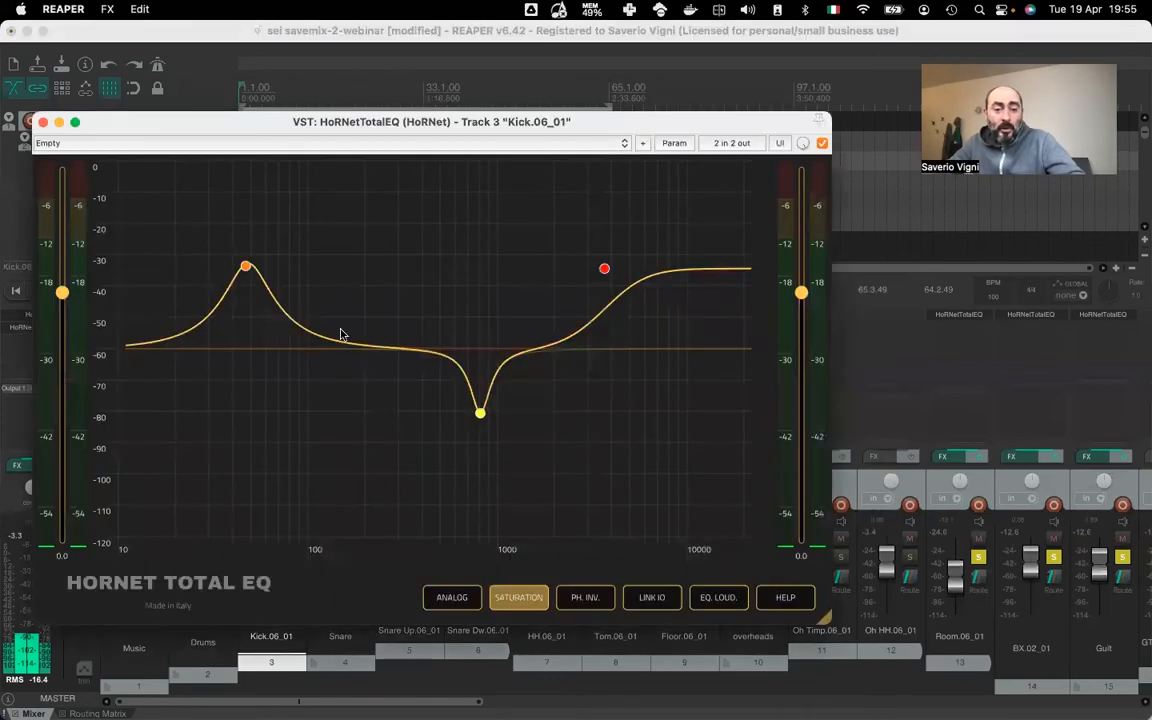
{"action": "left_click", "coordinate": [175, 348]}
{"action": "left_click", "coordinate": [236, 376]}
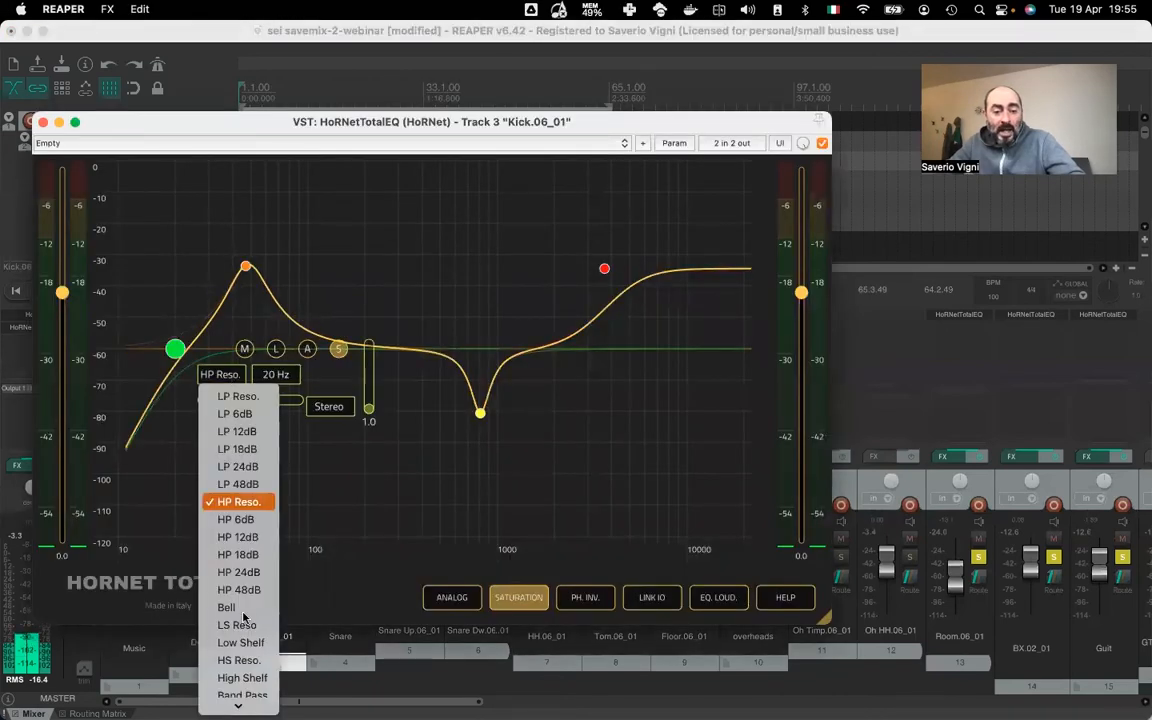
{"action": "left_click", "coordinate": [242, 592]}
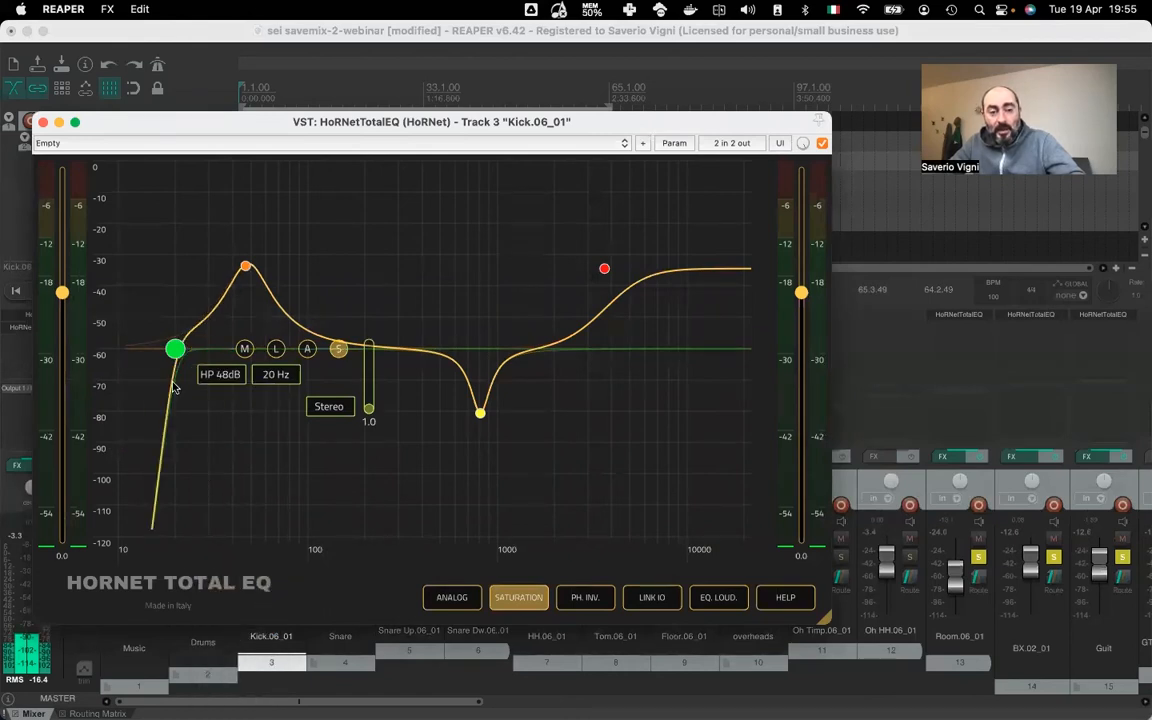
{"action": "left_click_drag", "start_coordinate": [178, 356], "coordinate": [289, 361]}
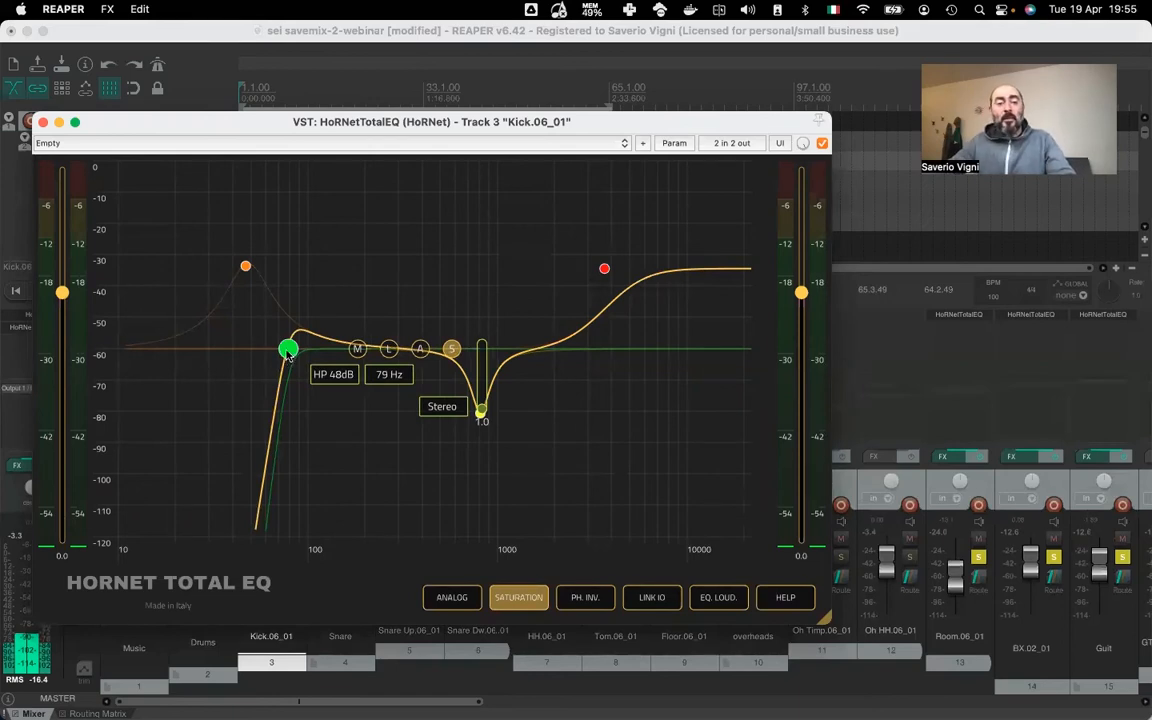
{"action": "double_click", "coordinate": [287, 353]}
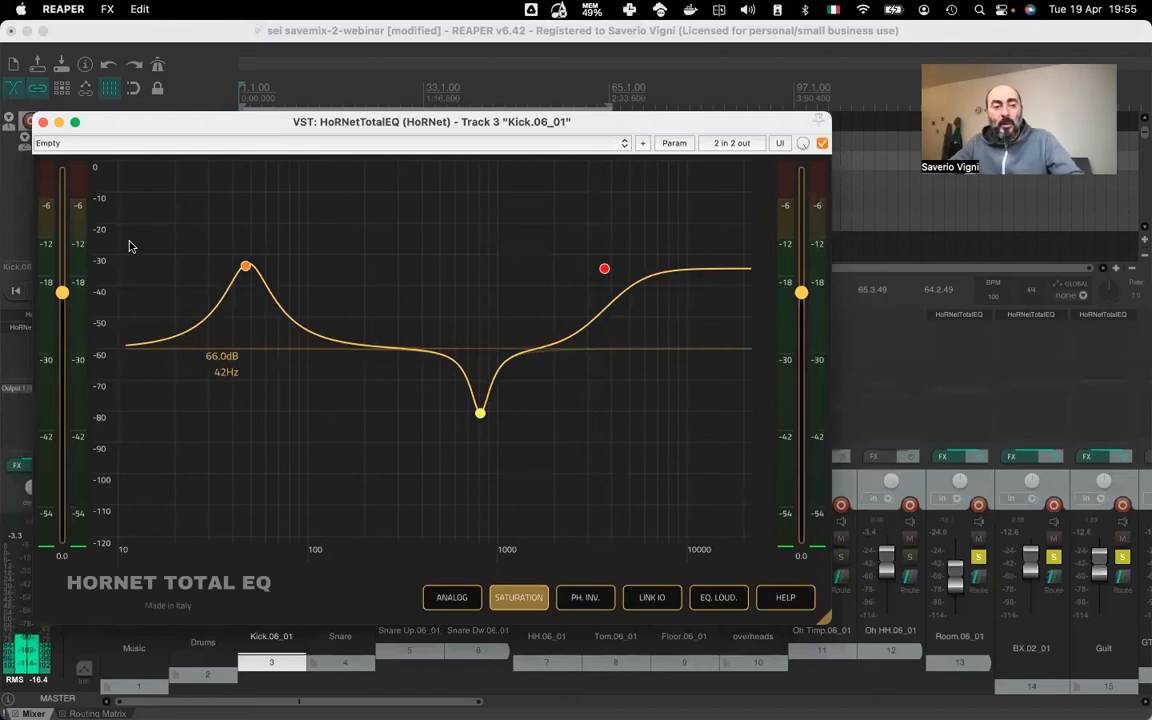
{"action": "left_click", "coordinate": [43, 122]}
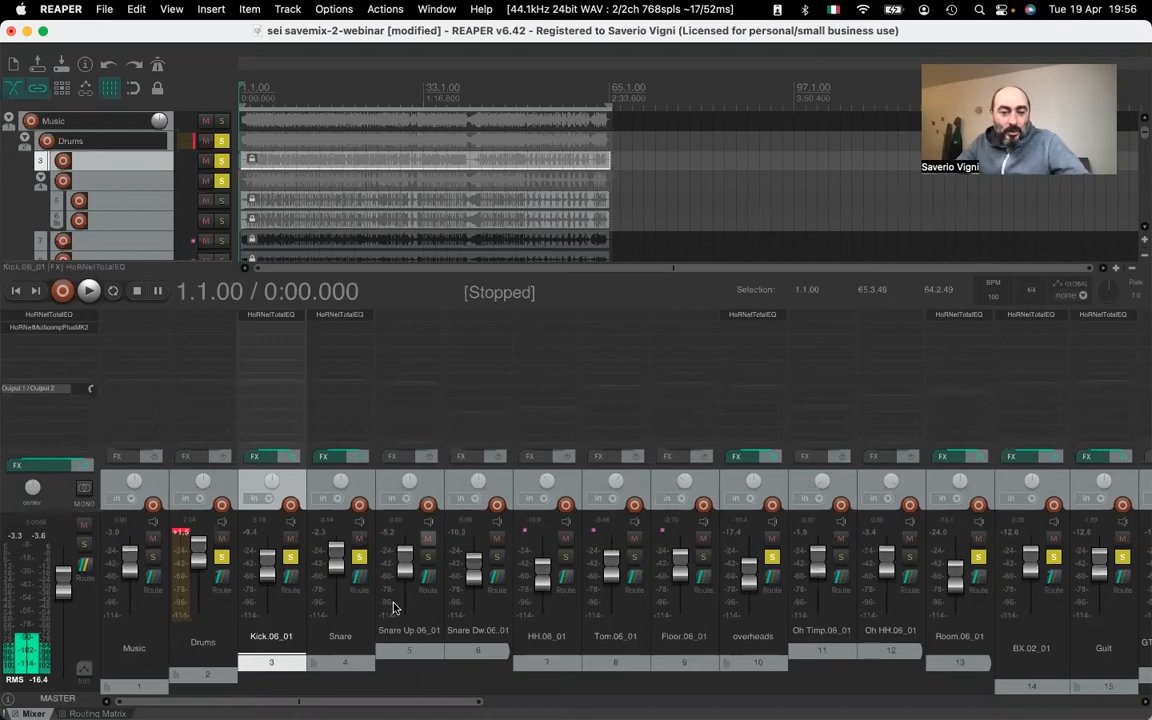
Add HoRNetMulticompPlusMK2 to the BX.02_01 track and enable its external side chain
{"action": "left_click_drag", "start_coordinate": [320, 698], "coordinate": [450, 702]}
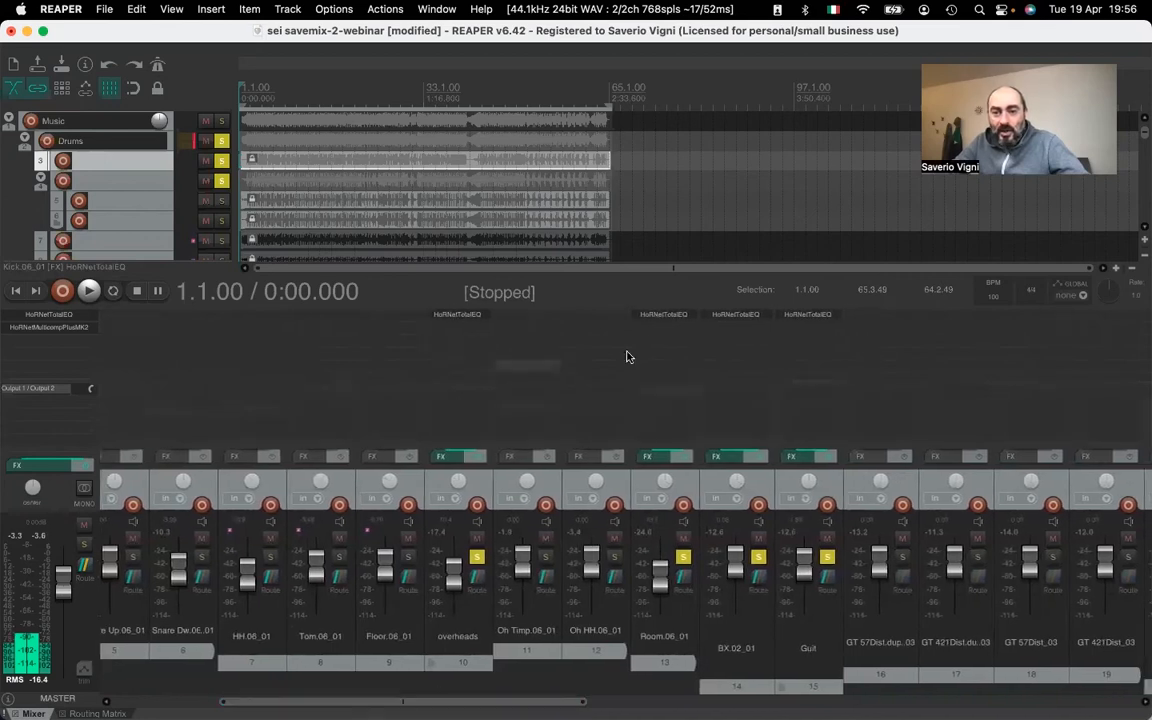
{"action": "double_click", "coordinate": [725, 326]}
{"action": "double_click", "coordinate": [430, 276]}
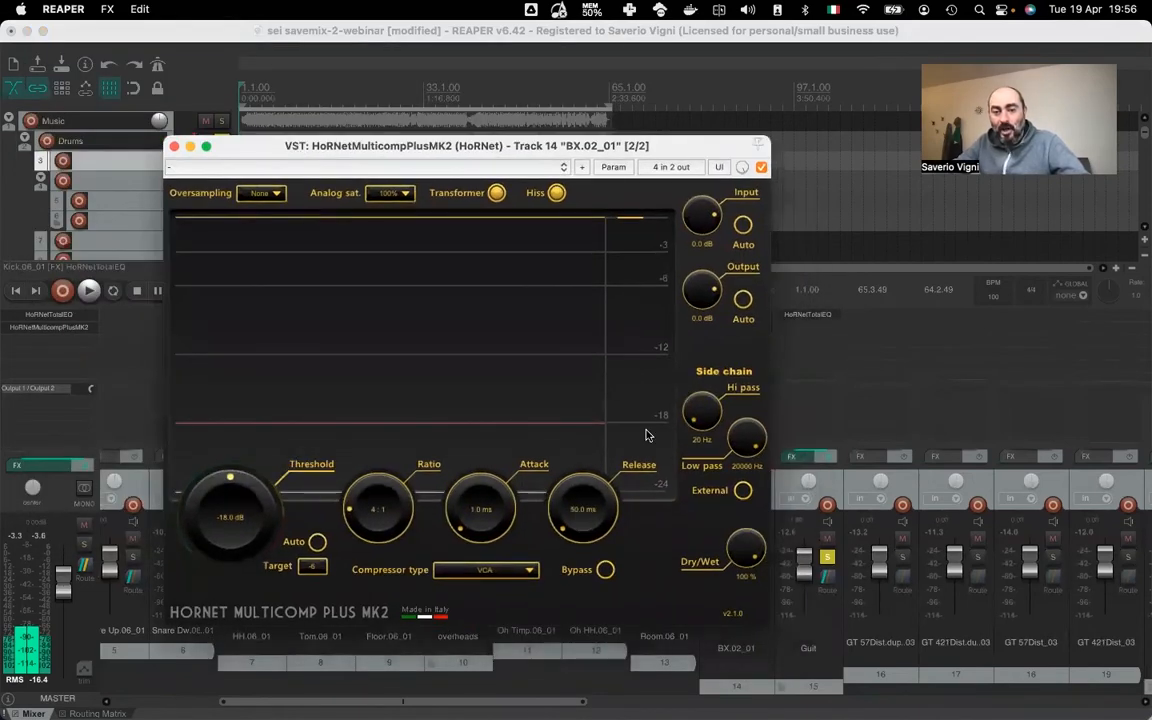
{"action": "left_click", "coordinate": [743, 491]}
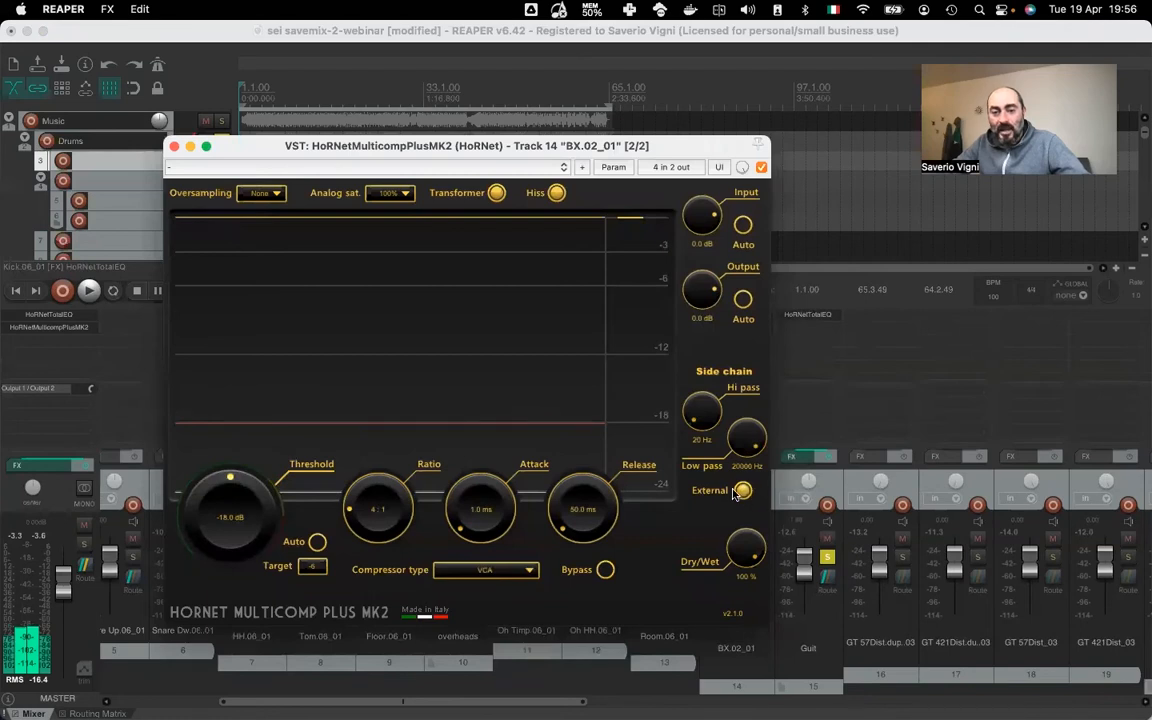
{"action": "left_click_drag", "start_coordinate": [214, 148], "coordinate": [279, 155]}
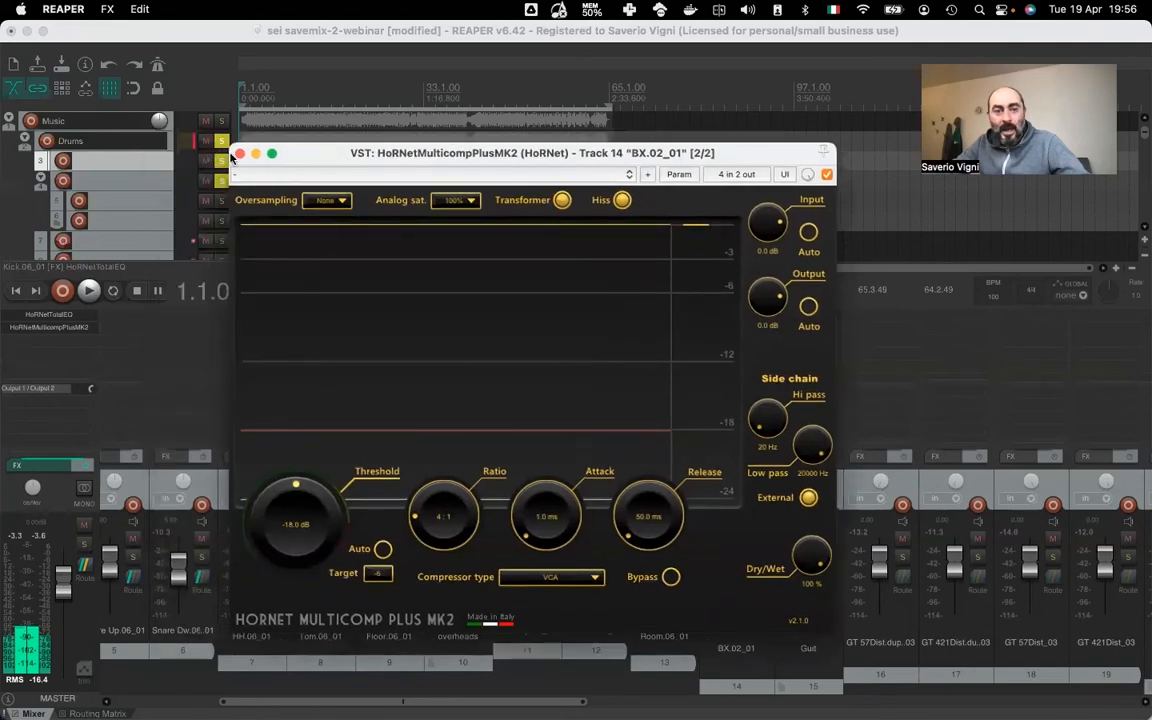
{"action": "left_click", "coordinate": [239, 153]}
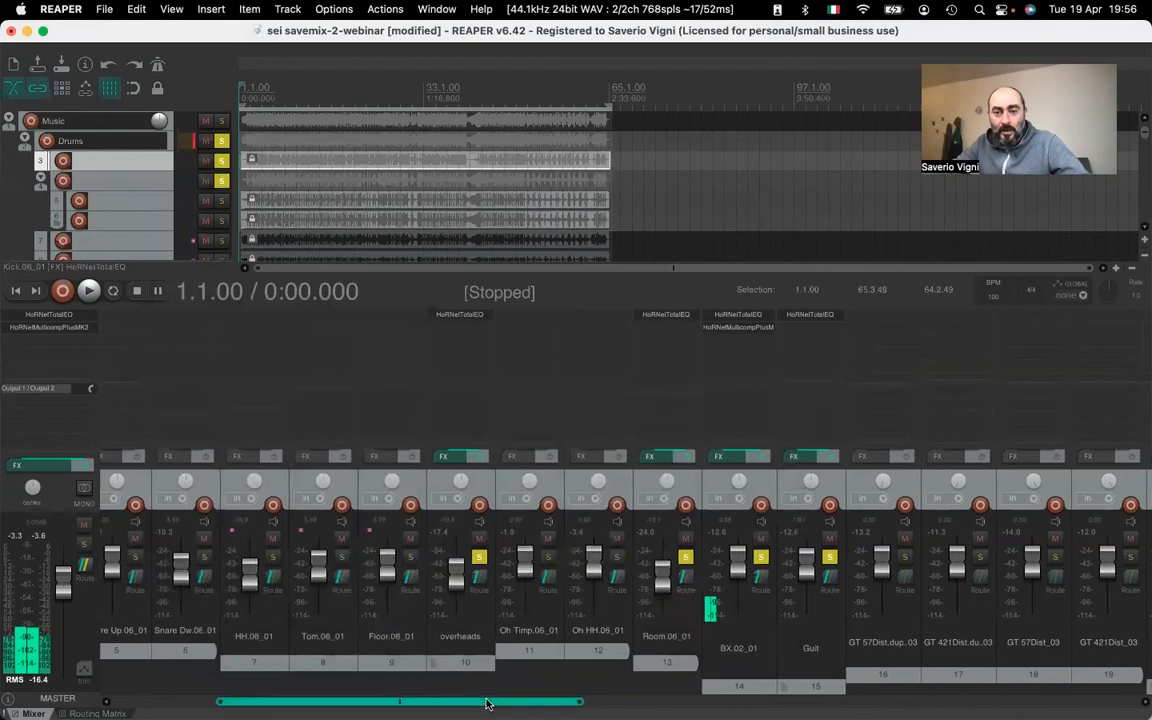
Create a send from Kick.06_01 to track 14 BX.02_01, routing audio 1/2 to channels 3/4
{"action": "left_click_drag", "start_coordinate": [489, 701], "coordinate": [419, 700]}
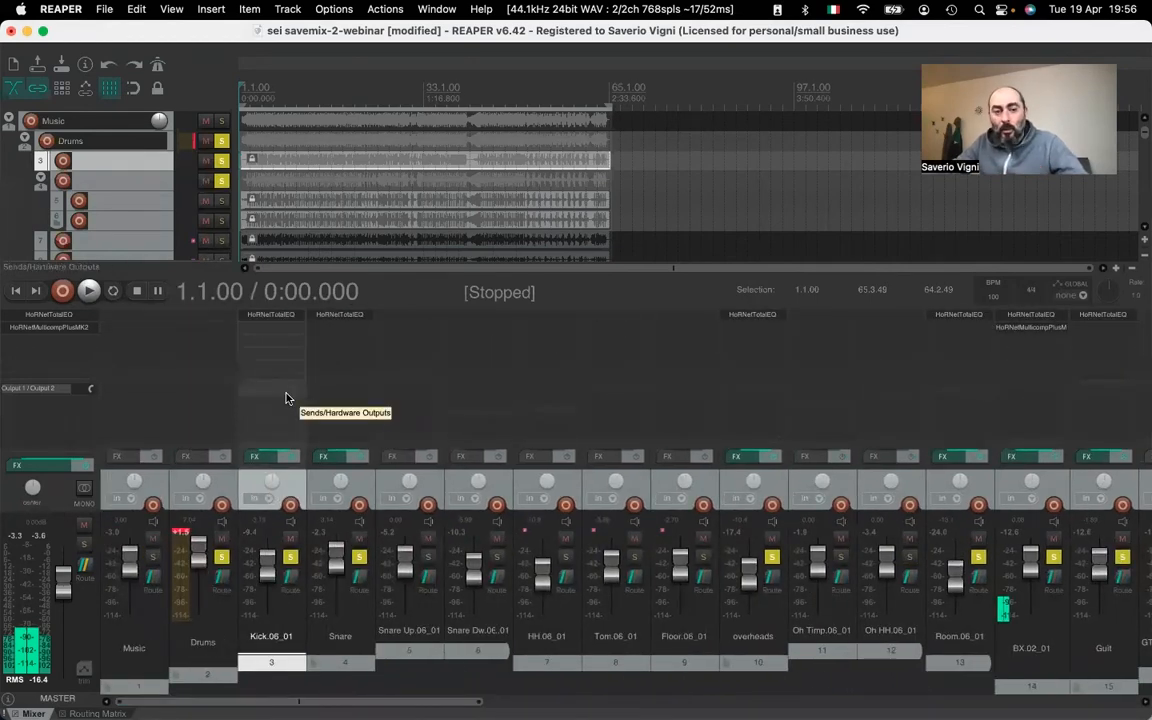
{"action": "left_click", "coordinate": [285, 398]}
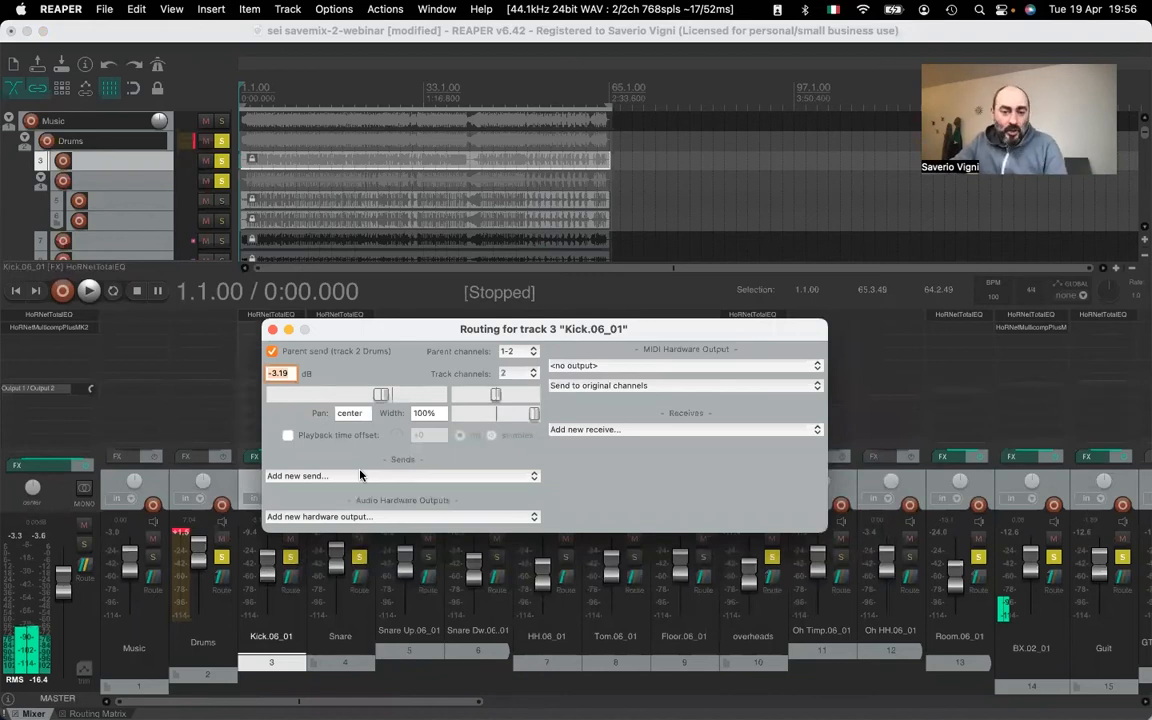
{"action": "left_click", "coordinate": [361, 475]}
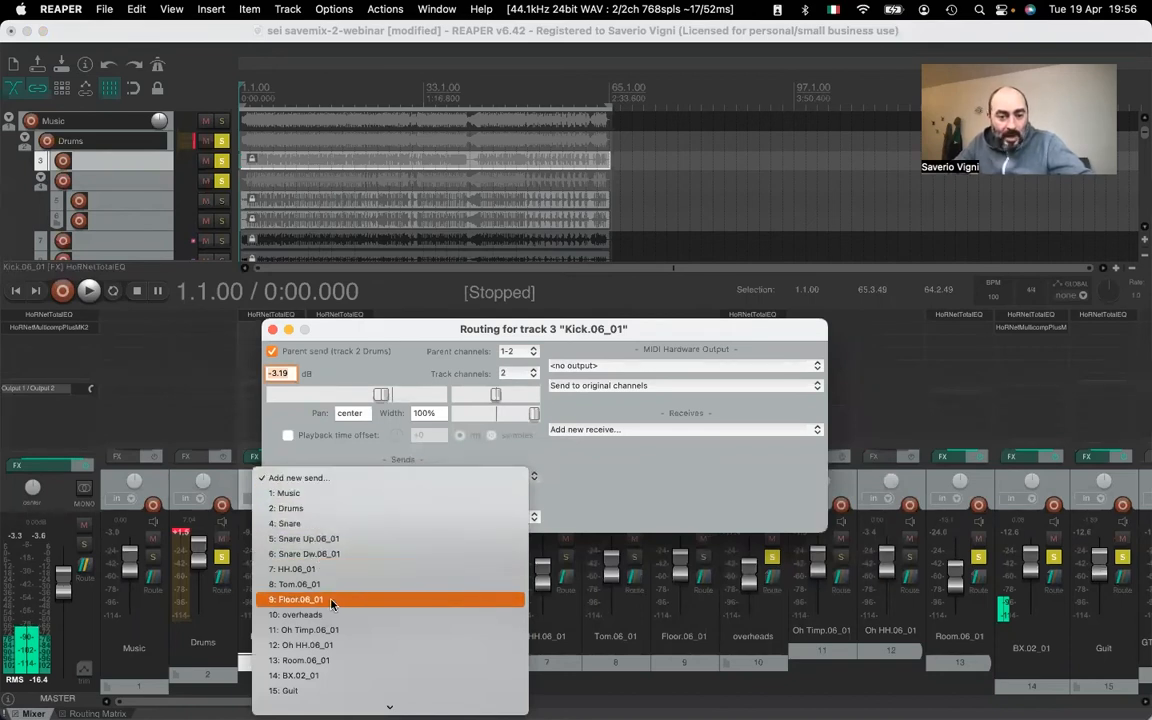
{"action": "scroll", "coordinate": [323, 640], "scroll_direction": "down", "scroll_amount": 2}
{"action": "left_click", "coordinate": [323, 645]}
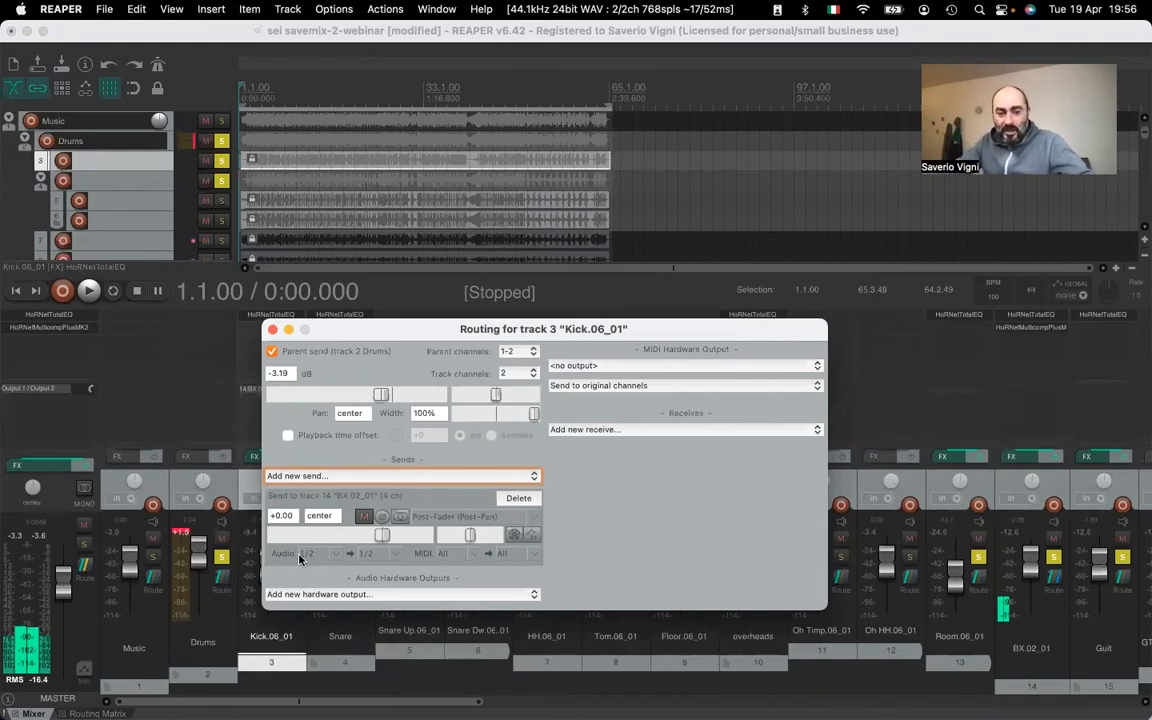
{"action": "left_click", "coordinate": [389, 554]}
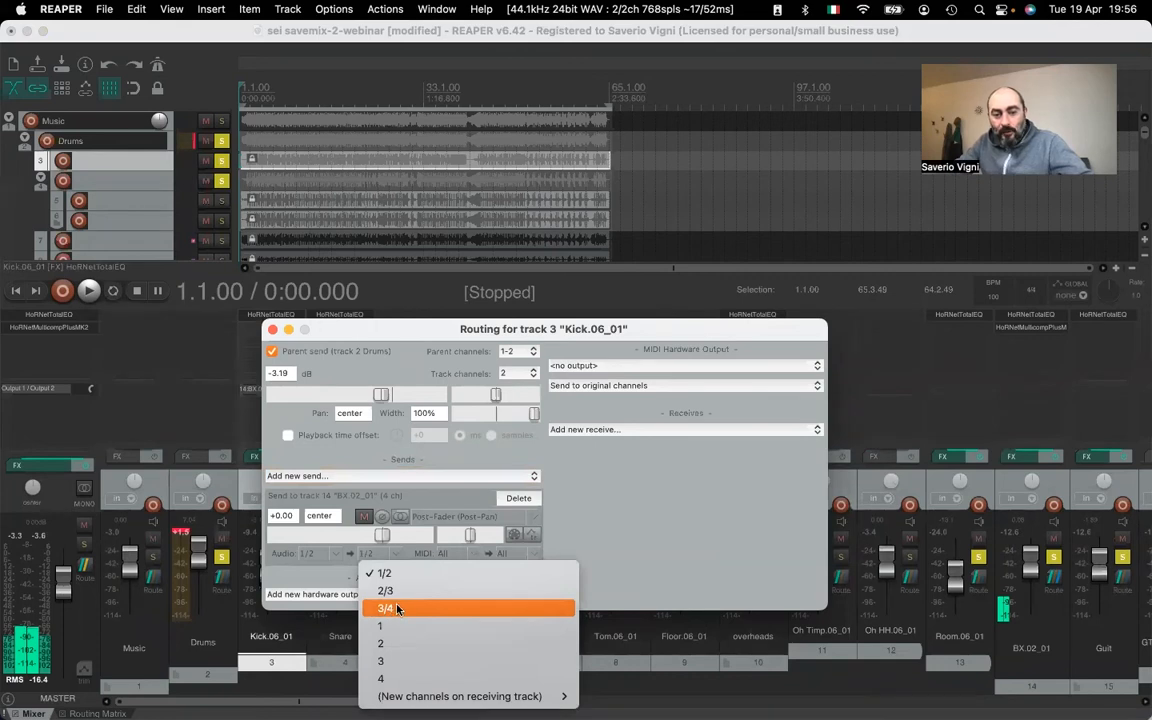
{"action": "left_click", "coordinate": [397, 609]}
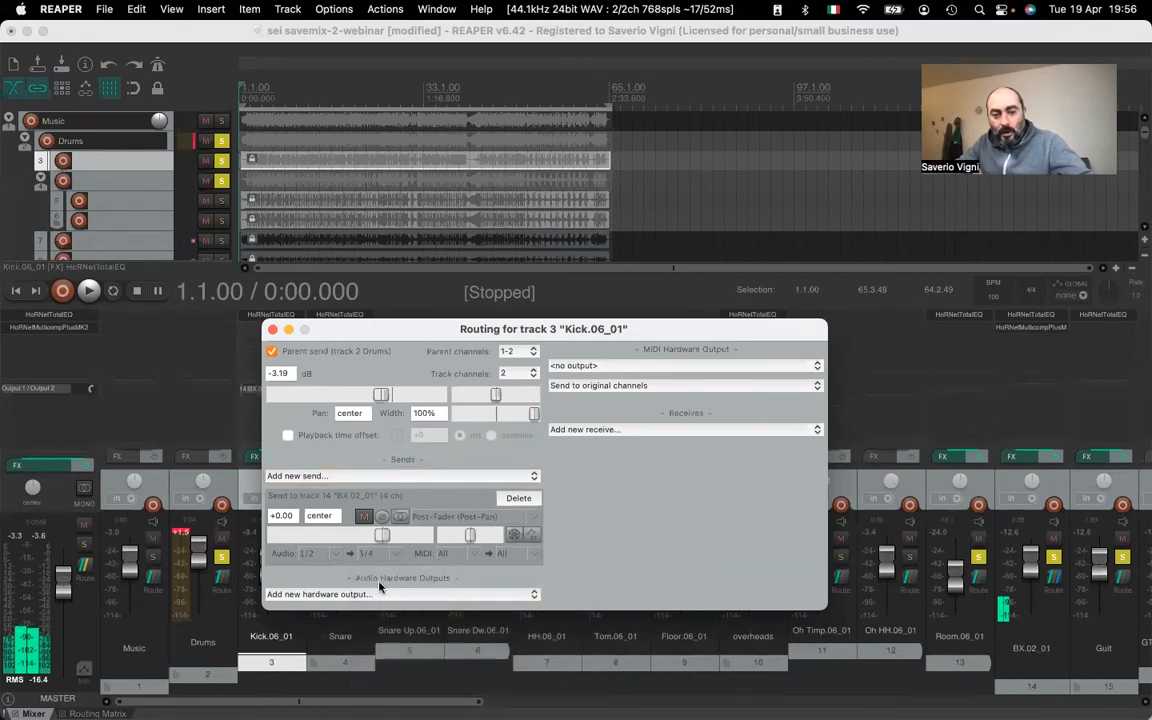
{"action": "left_click", "coordinate": [272, 329]}
Reopen the BX.02_01 track's compressor and play the mix from about bar 8 to watch the side-chained gain reduction
{"action": "left_click_drag", "start_coordinate": [464, 702], "coordinate": [650, 701]}
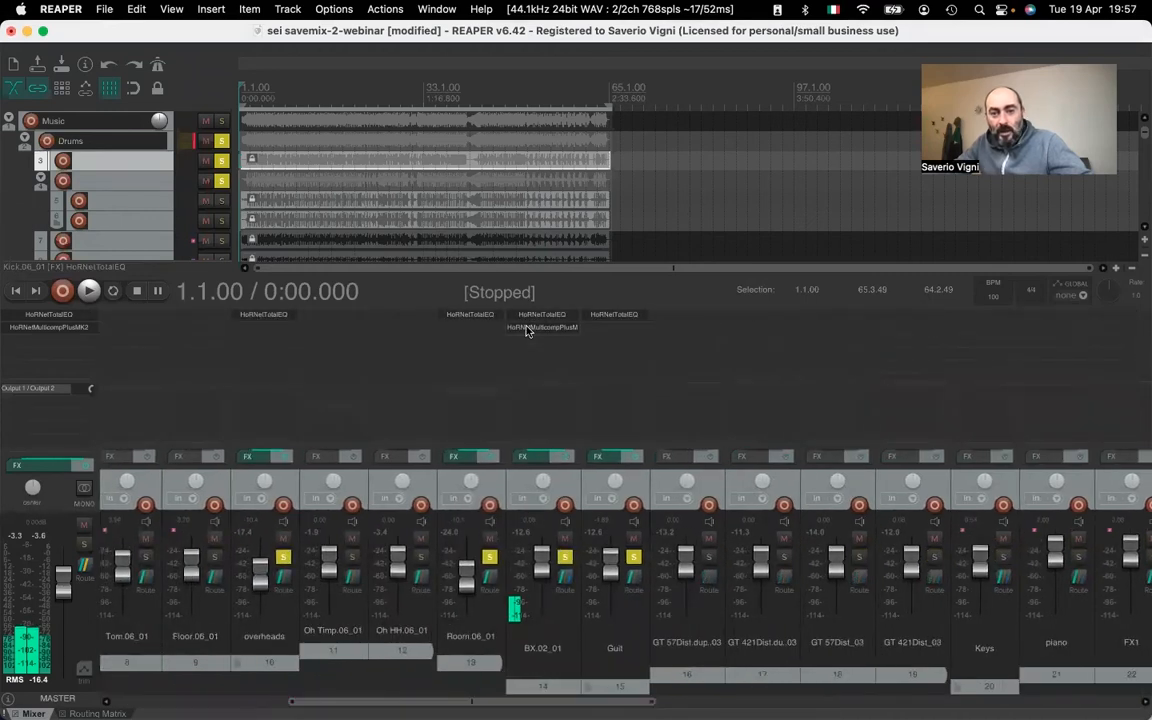
{"action": "left_click", "coordinate": [527, 327]}
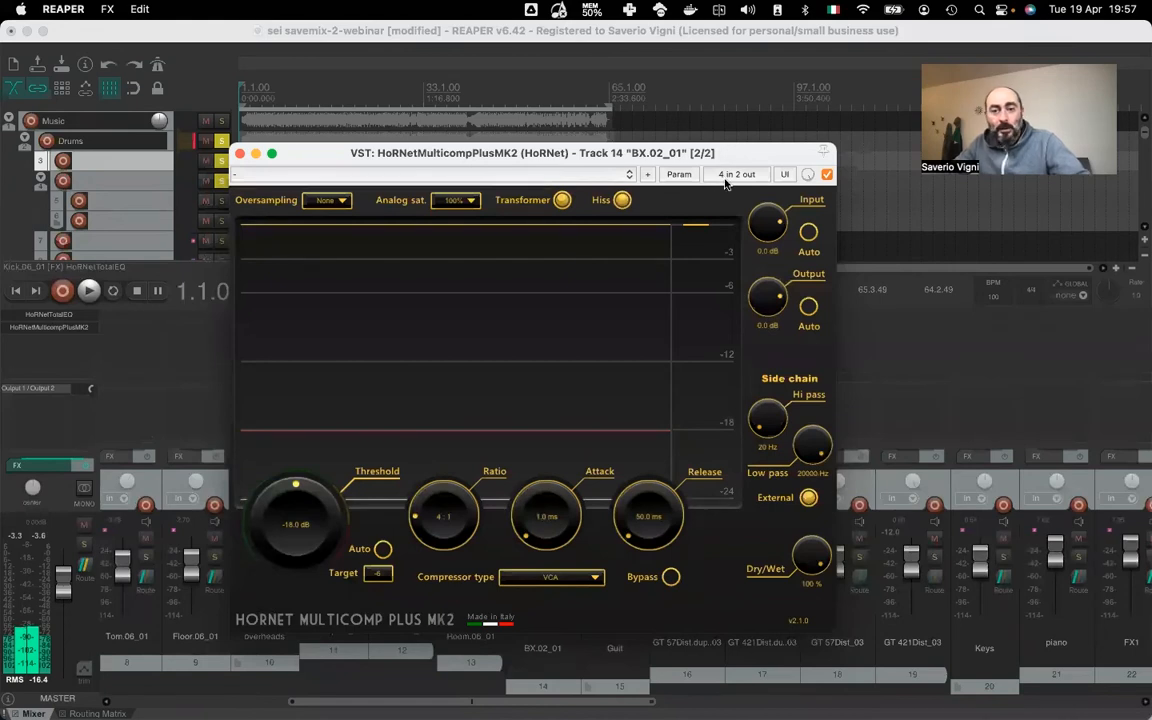
{"action": "left_click_drag", "start_coordinate": [731, 157], "coordinate": [731, 155]}
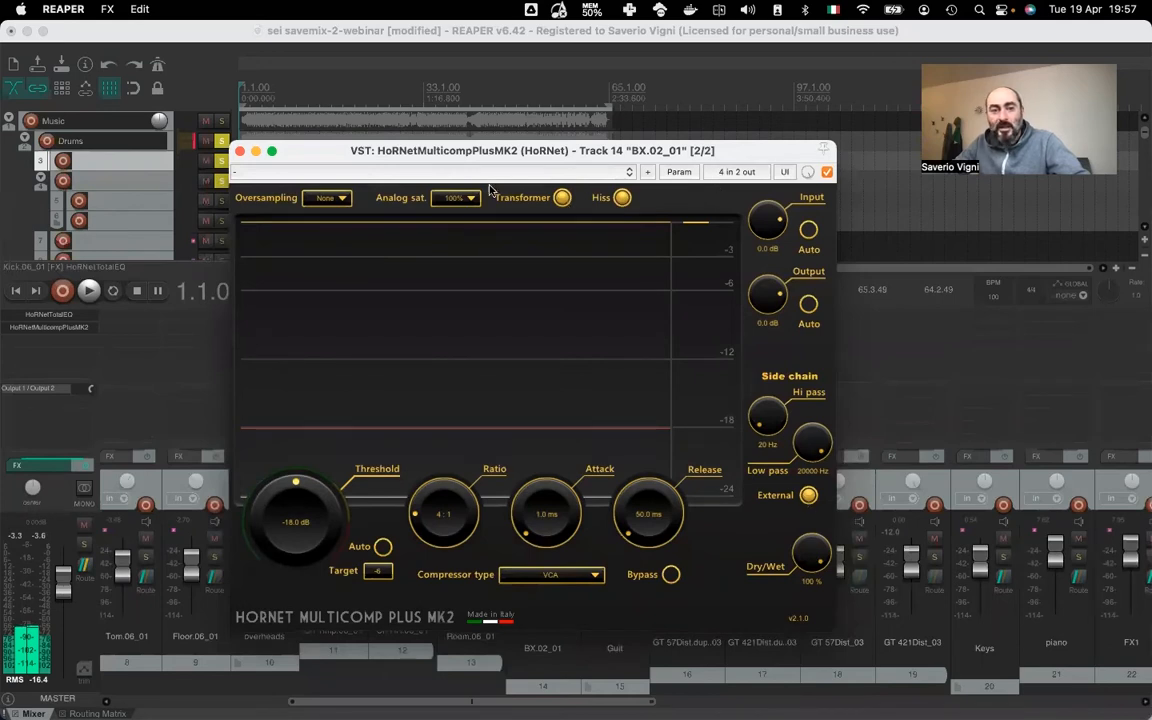
{"action": "left_click_drag", "start_coordinate": [440, 150], "coordinate": [544, 206]}
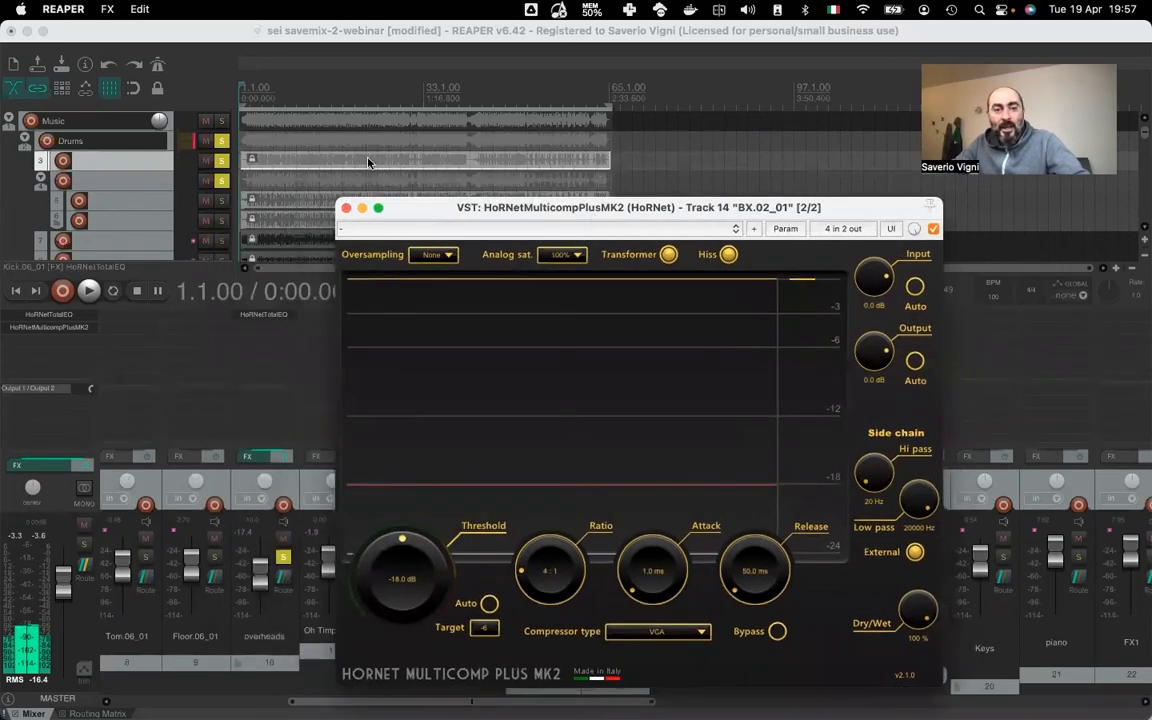
{"action": "left_click", "coordinate": [280, 92]}
{"action": "key", "text": "space"}
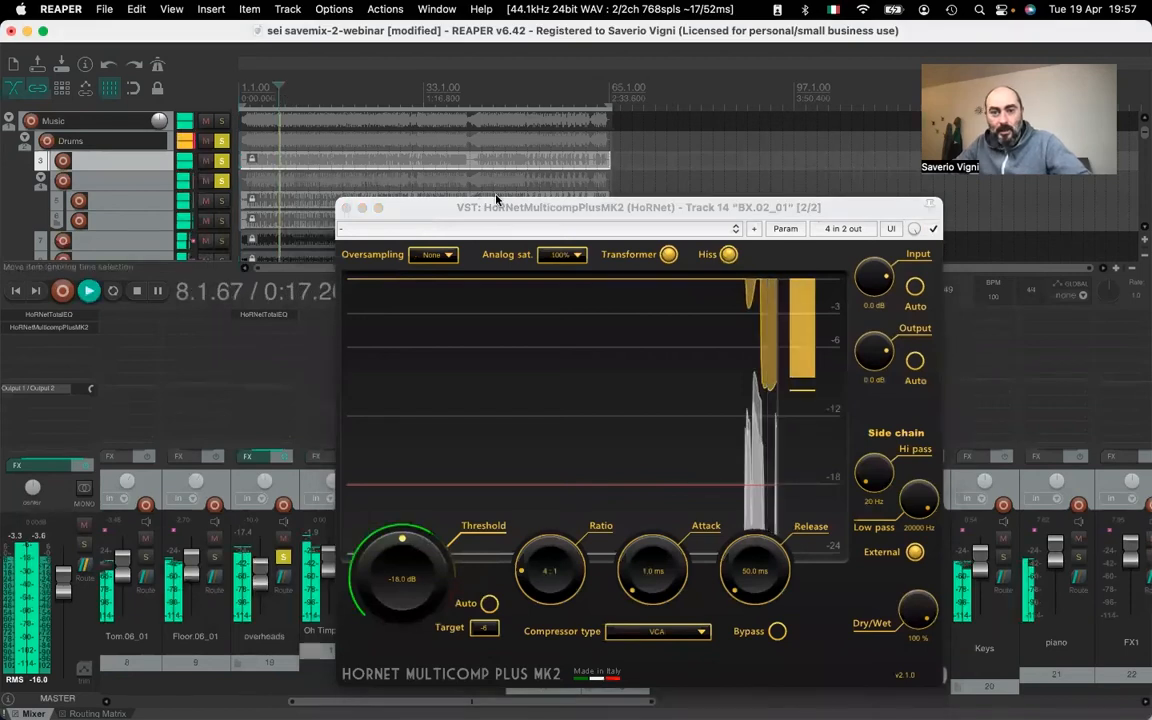
{"action": "left_click_drag", "start_coordinate": [430, 207], "coordinate": [340, 202]}
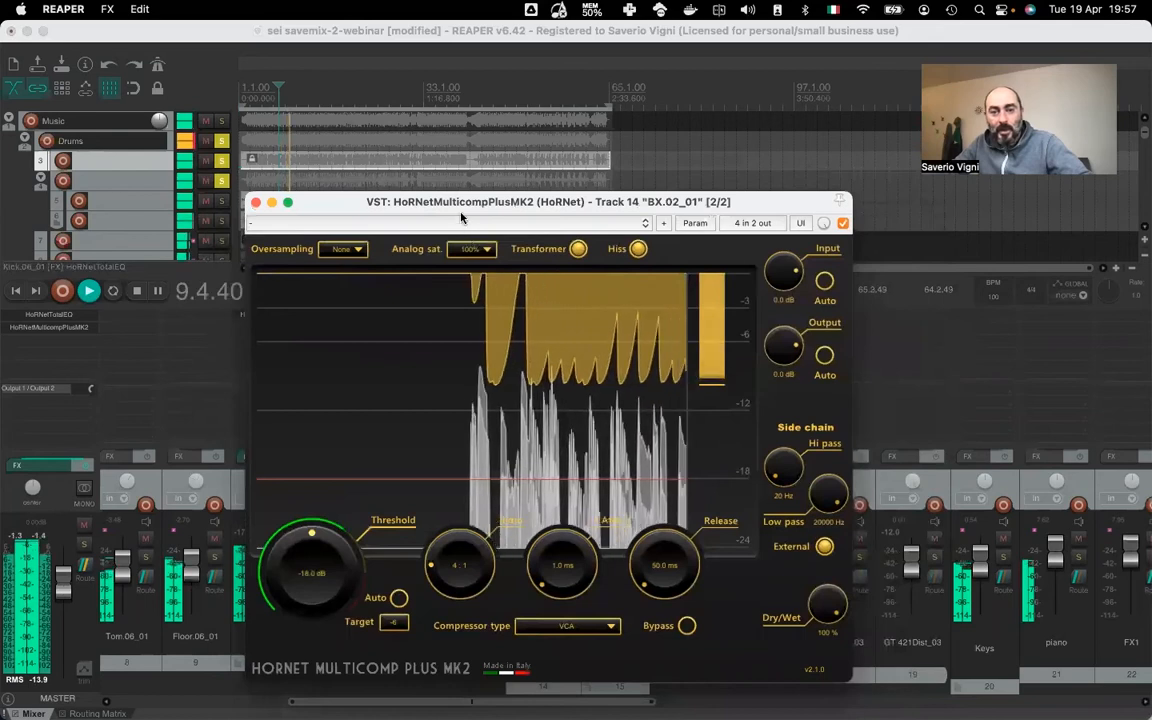
{"action": "left_click_drag", "start_coordinate": [459, 212], "coordinate": [473, 193]}
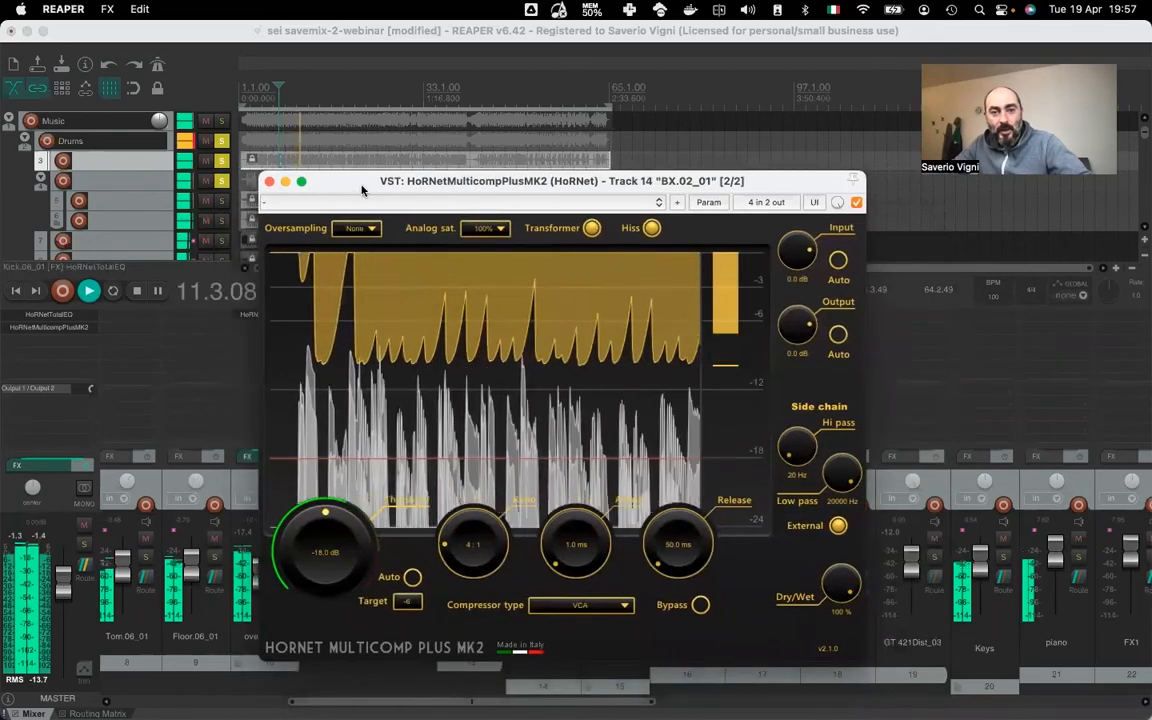
{"action": "left_click_drag", "start_coordinate": [400, 181], "coordinate": [454, 167]}
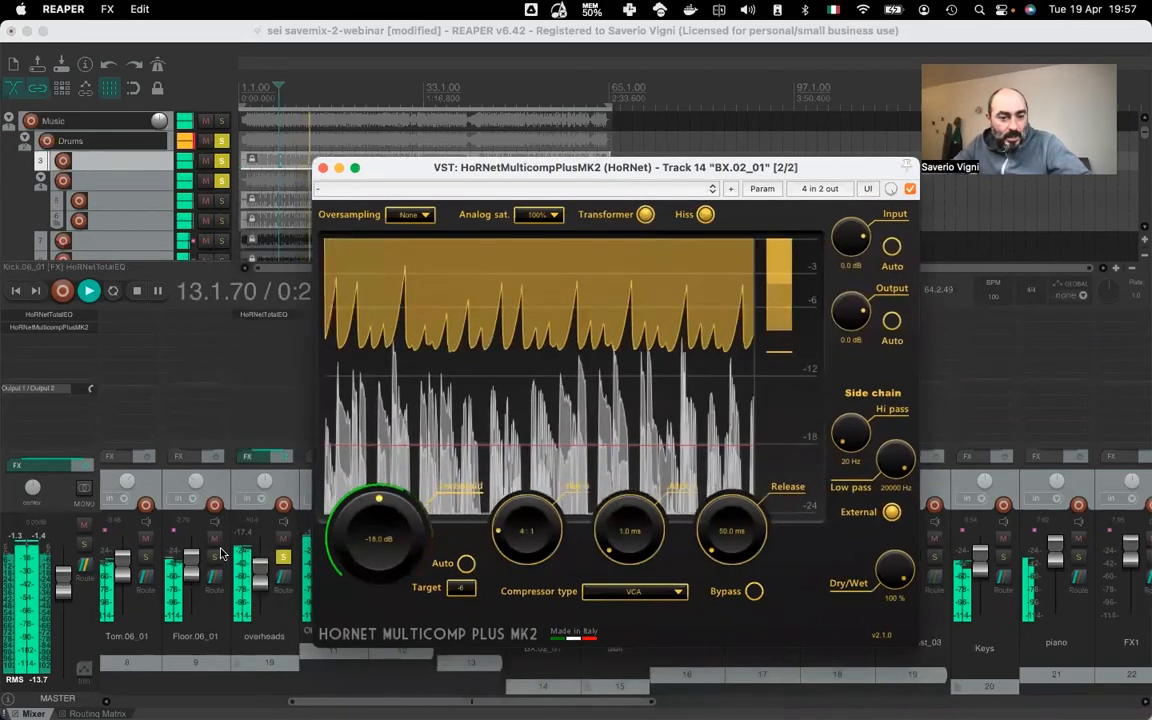
Mute and unmute the kick's send to BX.02_01 during playback to compare the compressor's reaction, and stop playback
{"action": "left_click", "coordinate": [290, 700]}
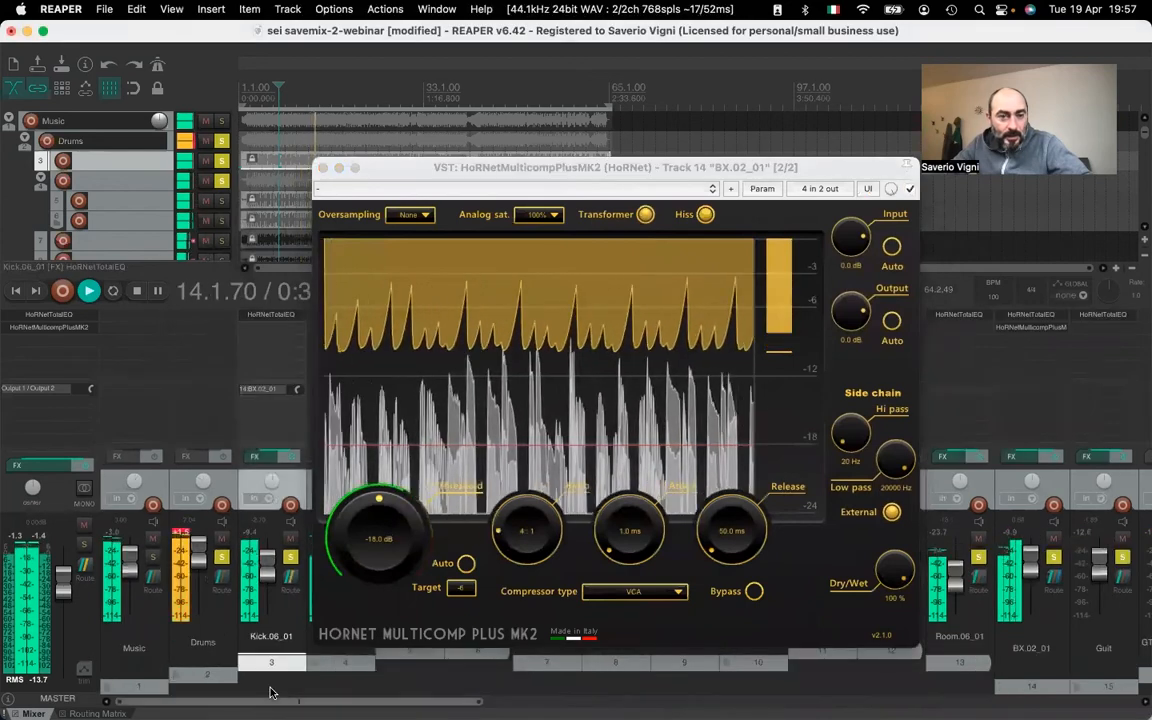
{"action": "left_click", "coordinate": [271, 390]}
{"action": "left_click", "coordinate": [389, 341]}
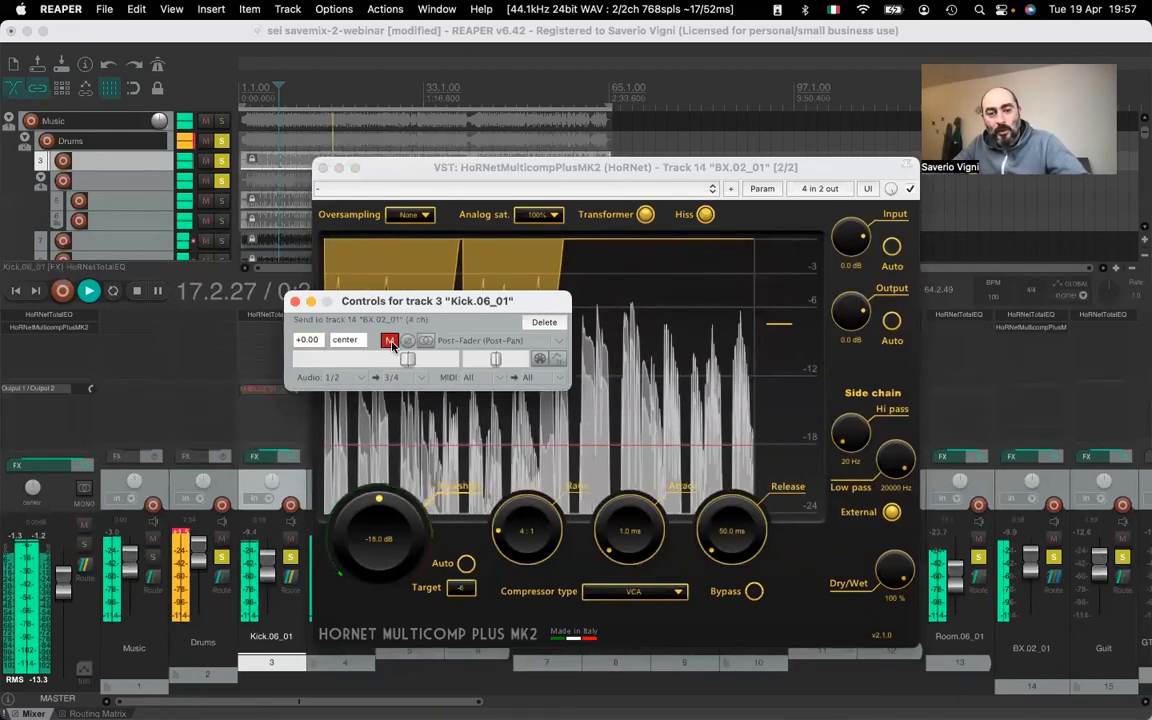
{"action": "left_click", "coordinate": [390, 341]}
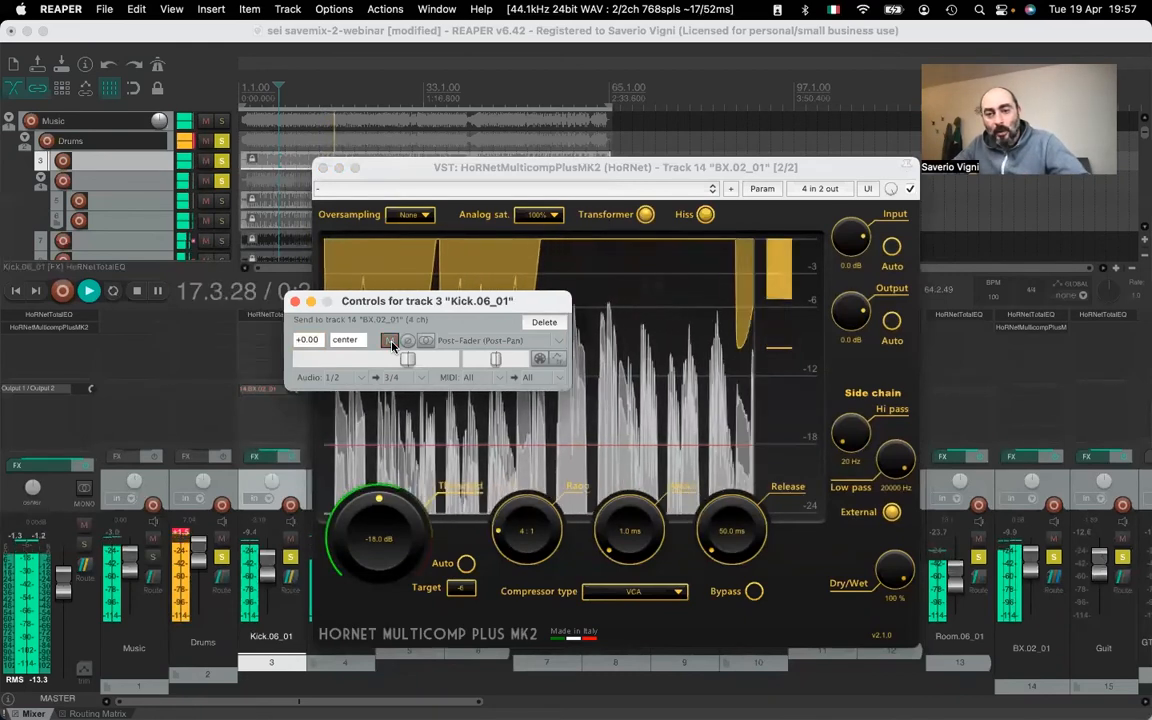
{"action": "left_click", "coordinate": [295, 302]}
{"action": "left_click_drag", "start_coordinate": [585, 172], "coordinate": [541, 152]}
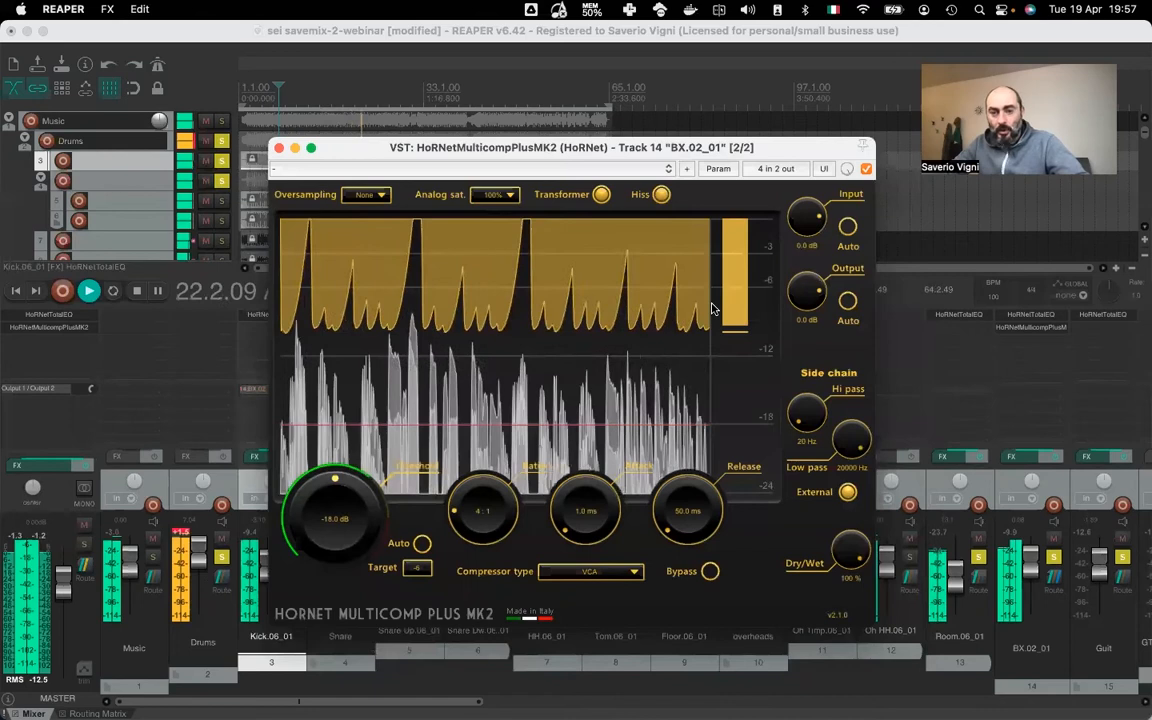
{"action": "key", "text": "space"}
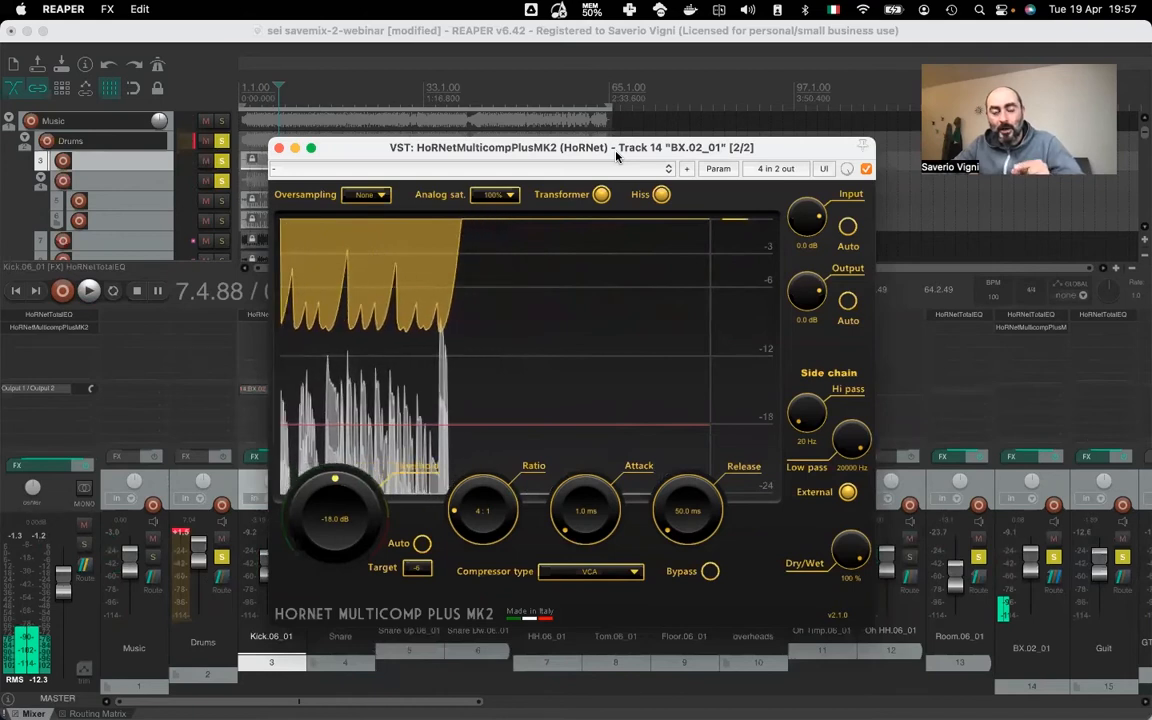
{"action": "left_click_drag", "start_coordinate": [377, 154], "coordinate": [382, 152]}
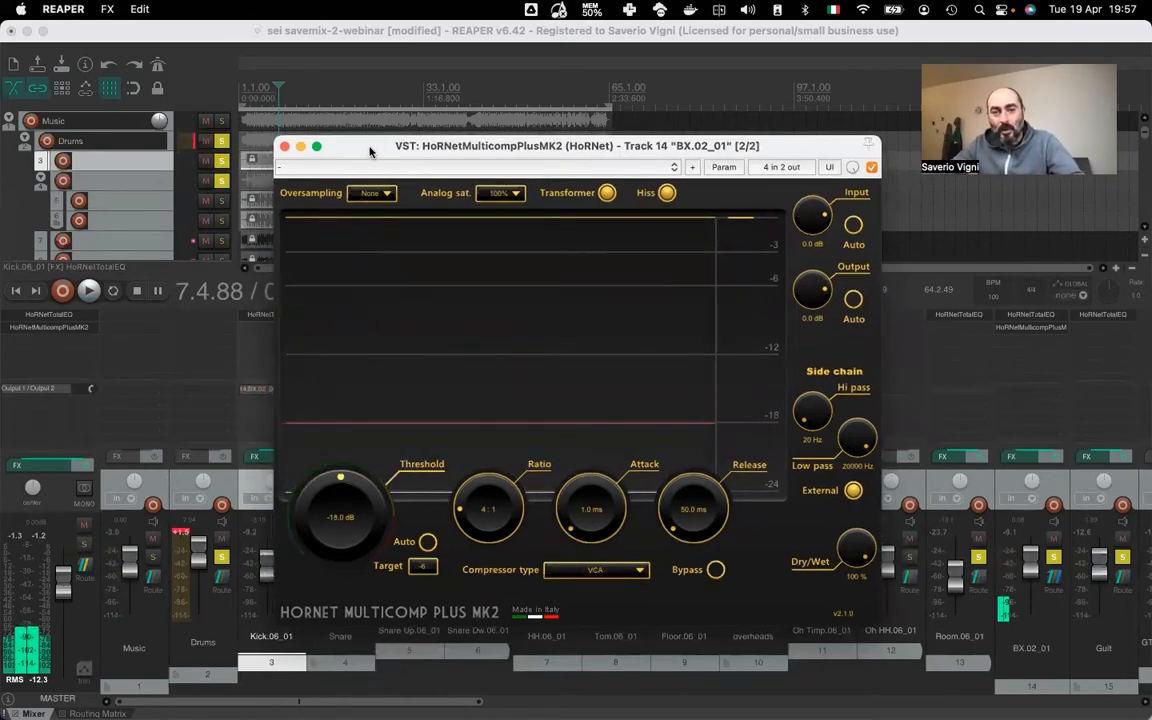
Try the side chain low pass at 3431 Hz on the BX.02_01 compressor and restore it to 20000 Hz
{"action": "left_click_drag", "start_coordinate": [369, 151], "coordinate": [366, 150]}
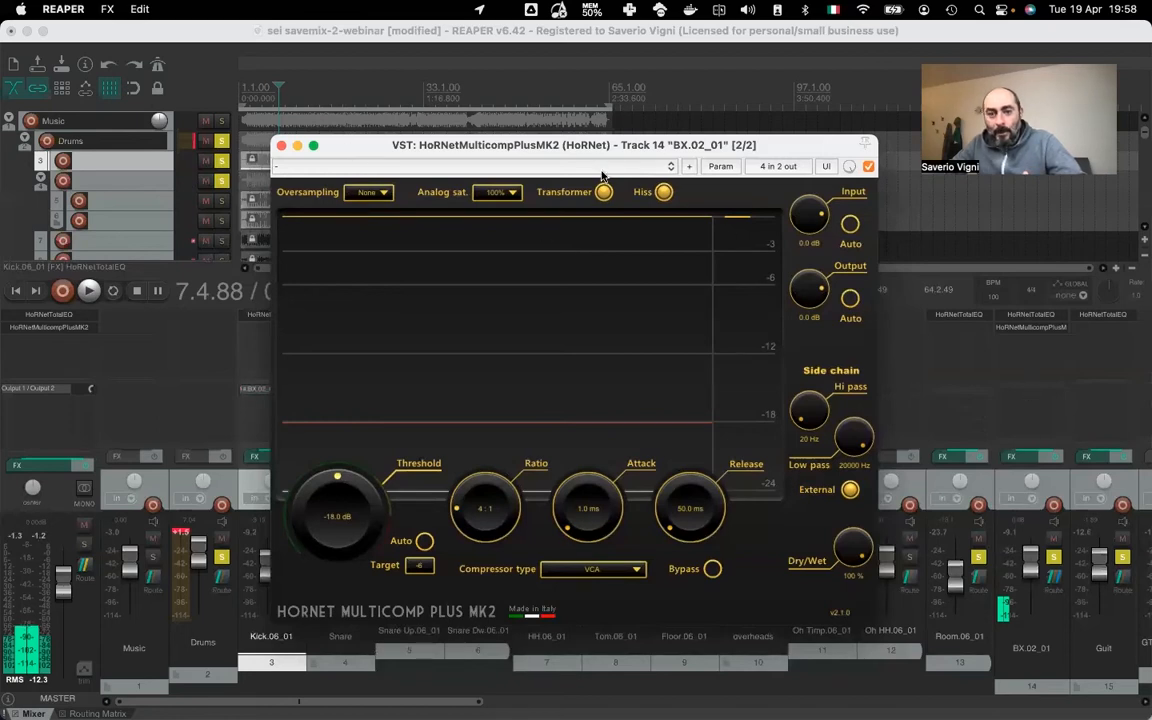
{"action": "left_click_drag", "start_coordinate": [367, 150], "coordinate": [309, 142]}
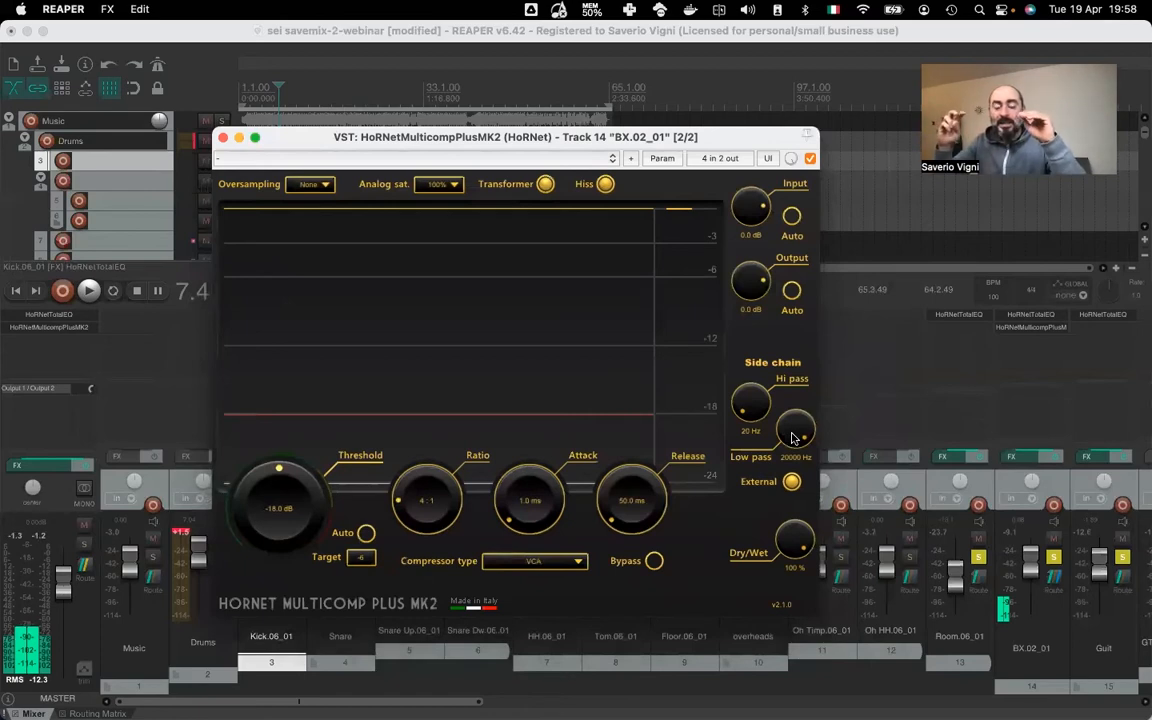
{"action": "left_click_drag", "start_coordinate": [792, 438], "coordinate": [778, 568]}
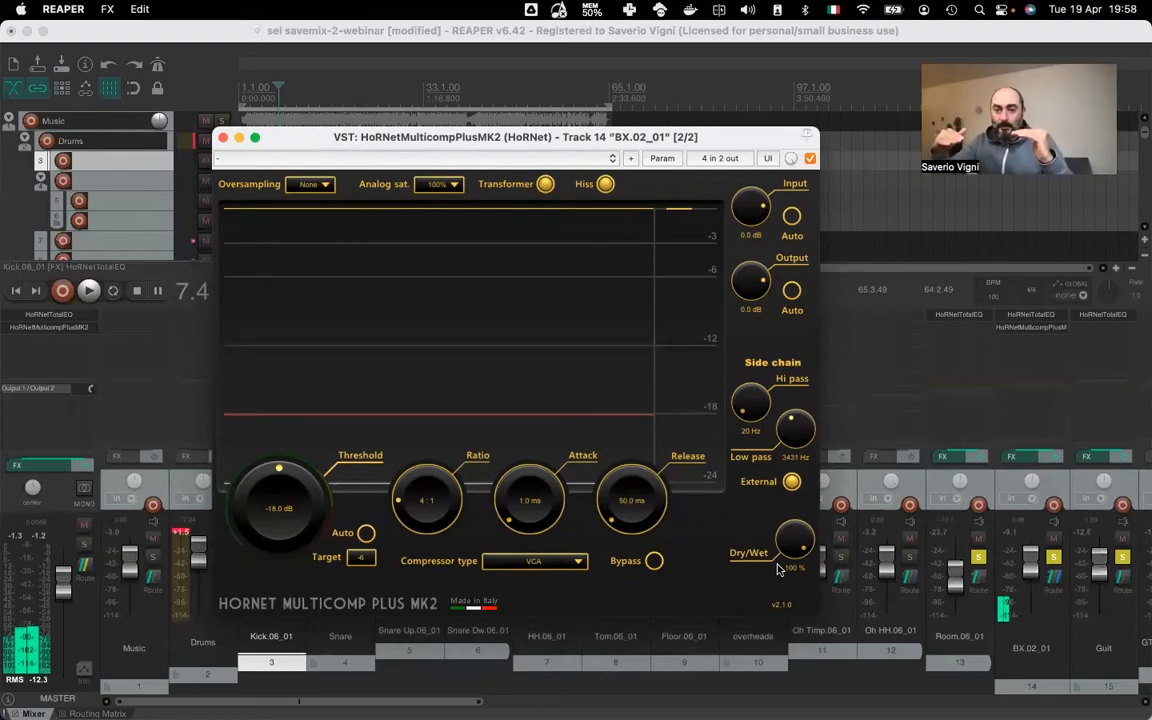
{"action": "left_click_drag", "start_coordinate": [797, 425], "coordinate": [790, 260]}
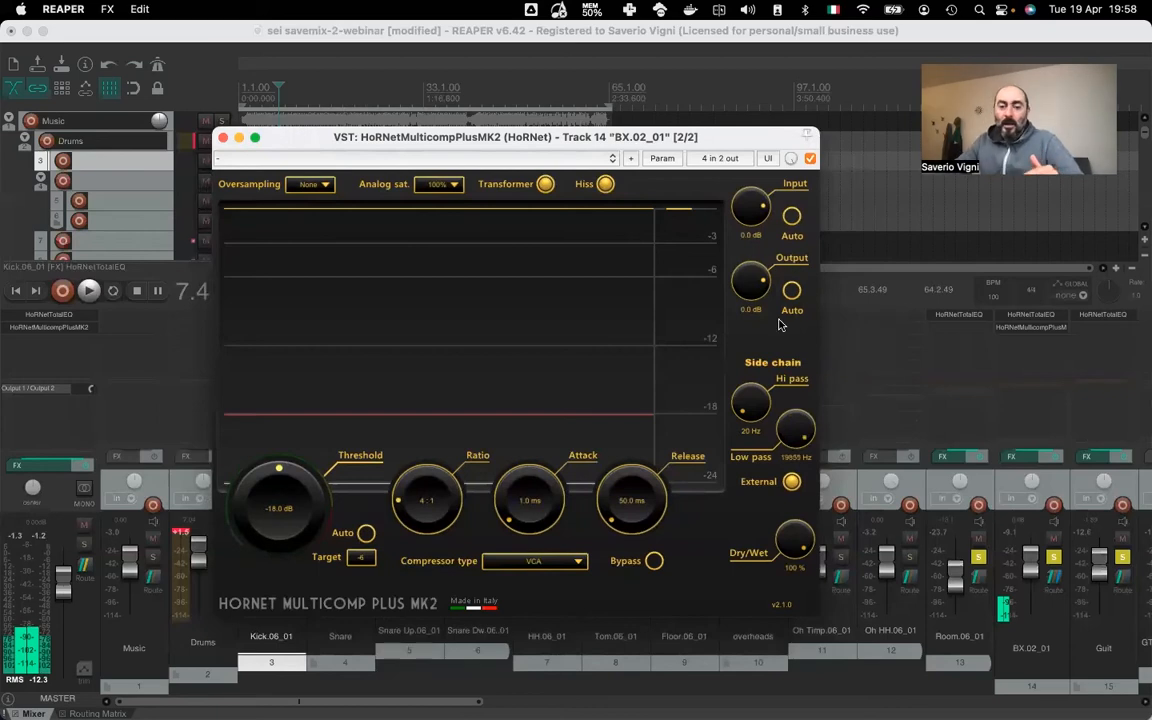
{"action": "left_click_drag", "start_coordinate": [797, 420], "coordinate": [800, 404]}
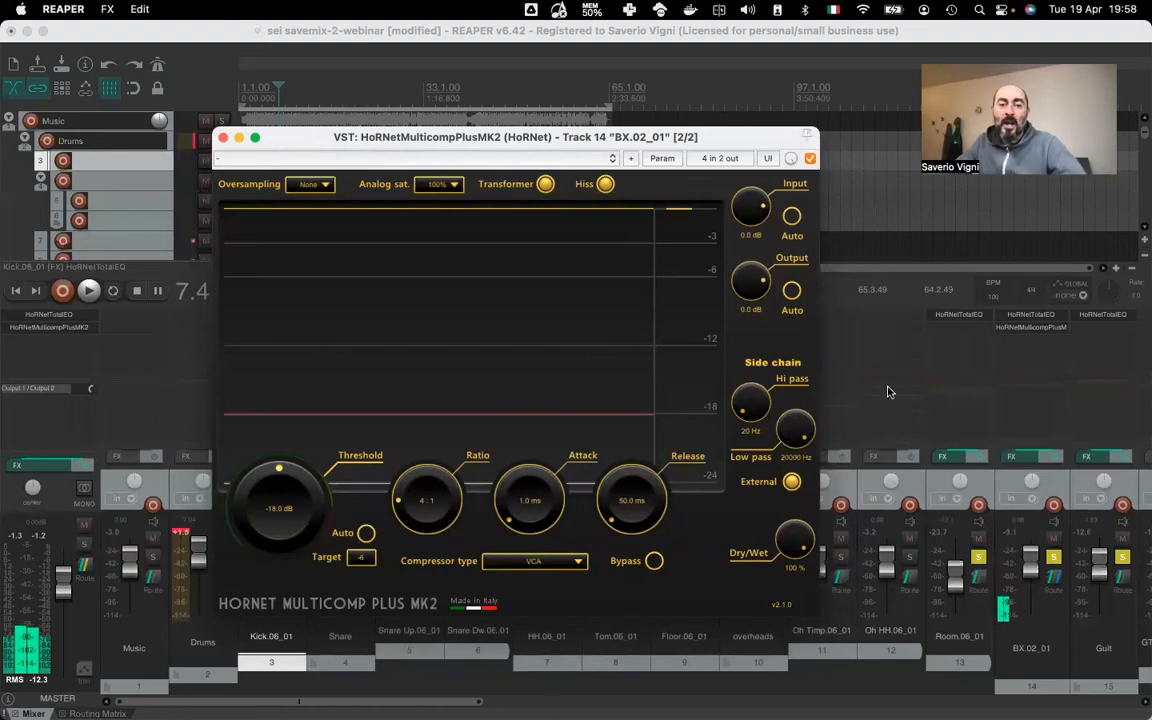
{"action": "left_click_drag", "start_coordinate": [286, 133], "coordinate": [361, 131]}
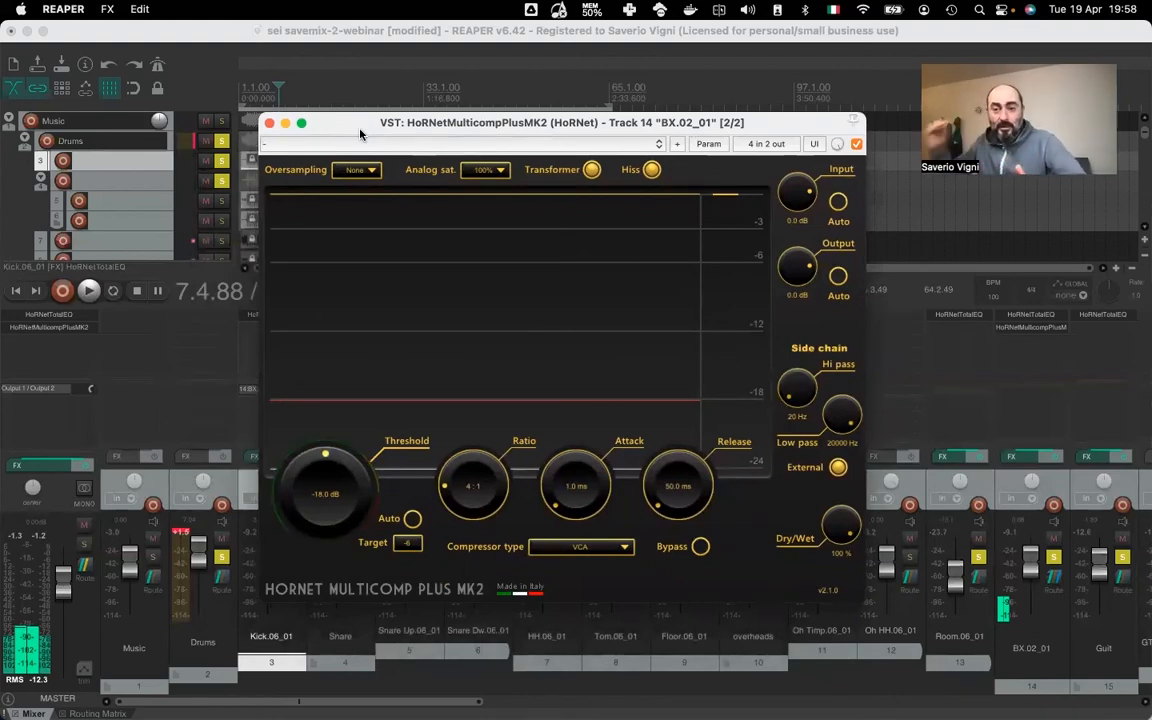
{"action": "left_click_drag", "start_coordinate": [361, 133], "coordinate": [346, 127]}
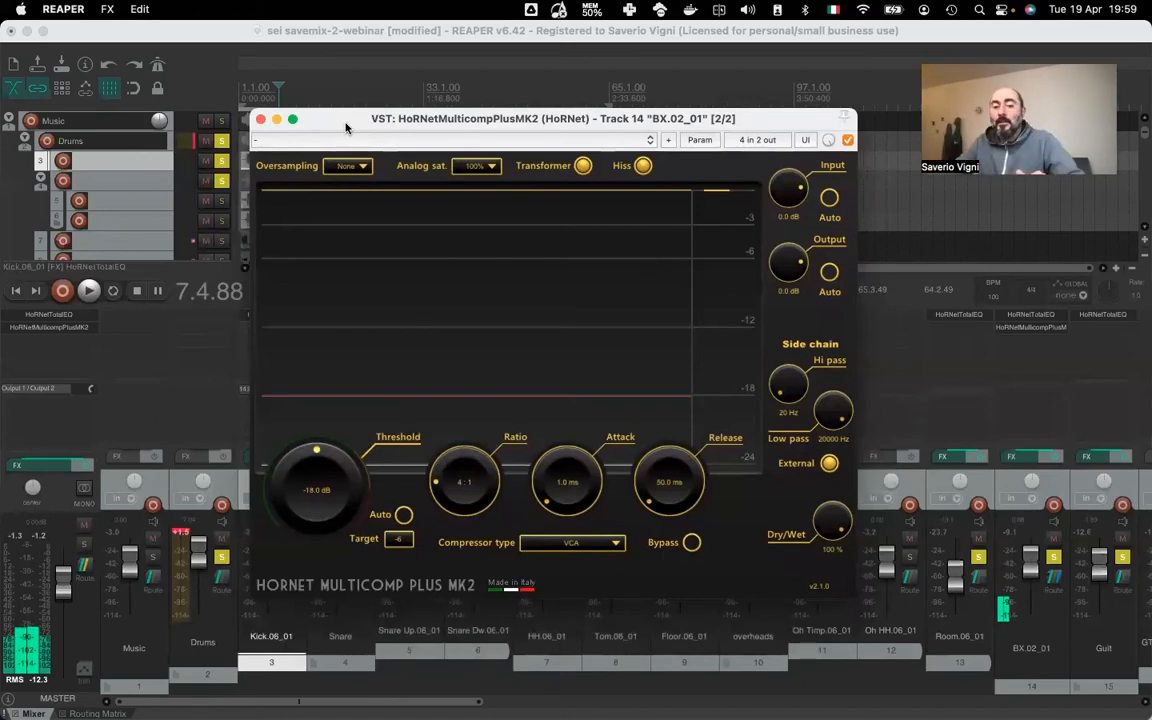
{"action": "left_click_drag", "start_coordinate": [331, 123], "coordinate": [326, 122]}
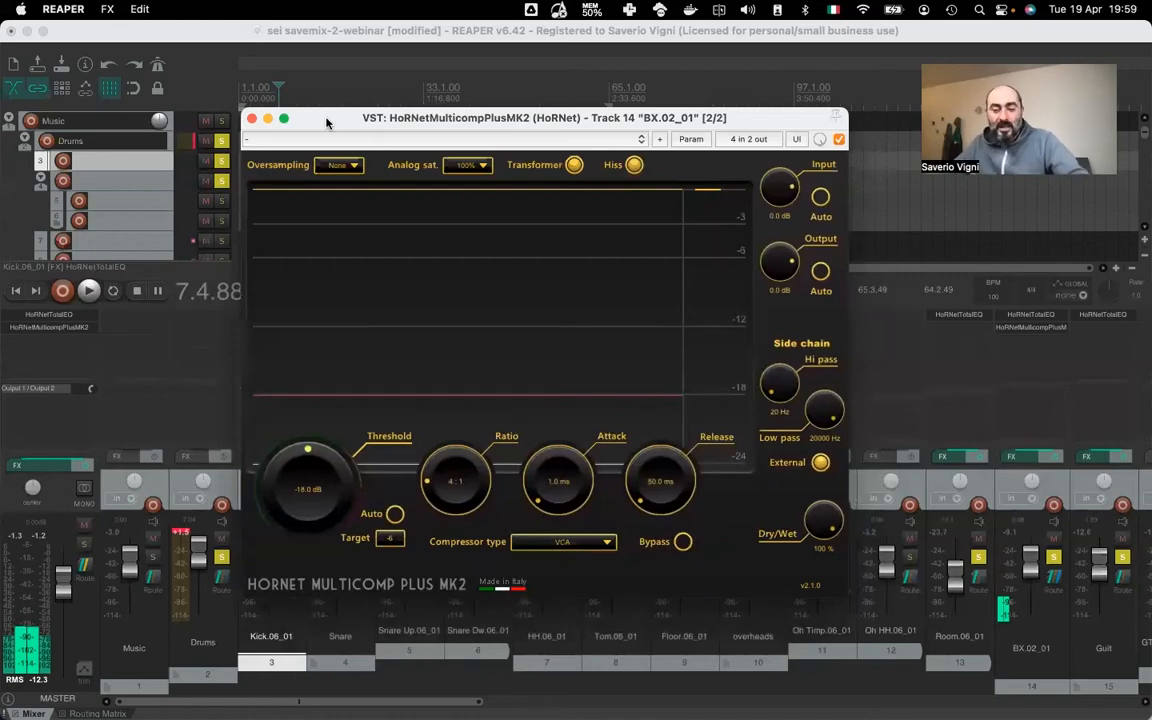
{"action": "left_click_drag", "start_coordinate": [326, 119], "coordinate": [326, 117]}
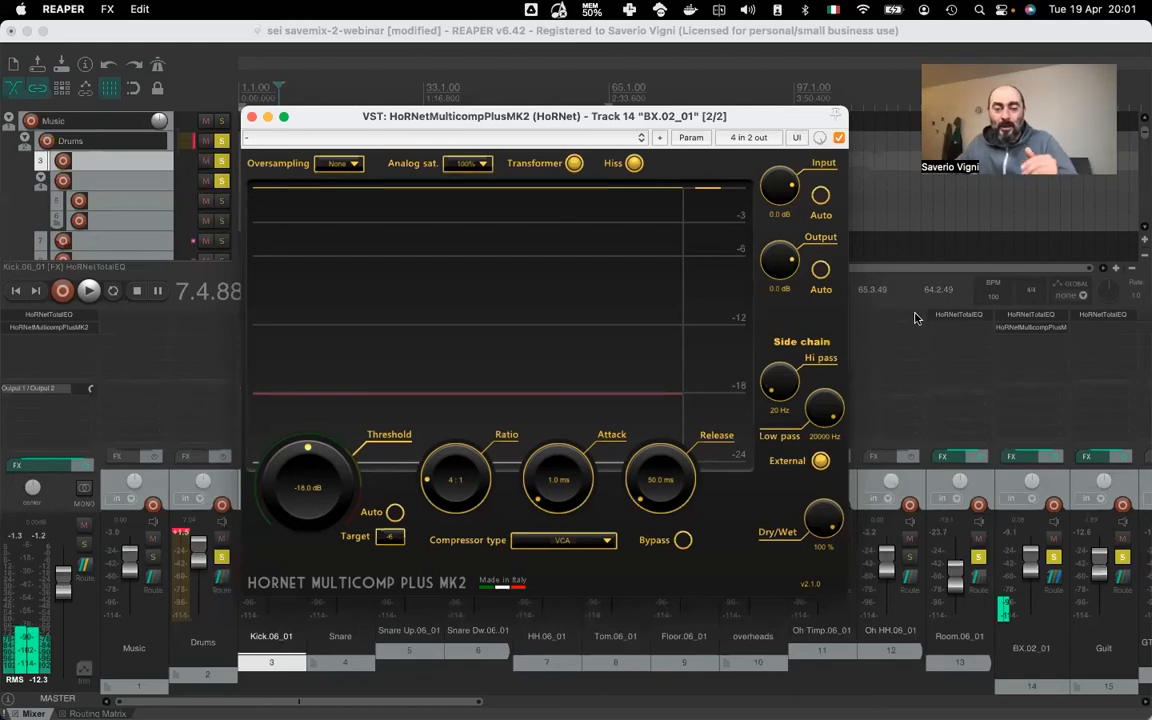
{"action": "double_click", "coordinate": [745, 121]}
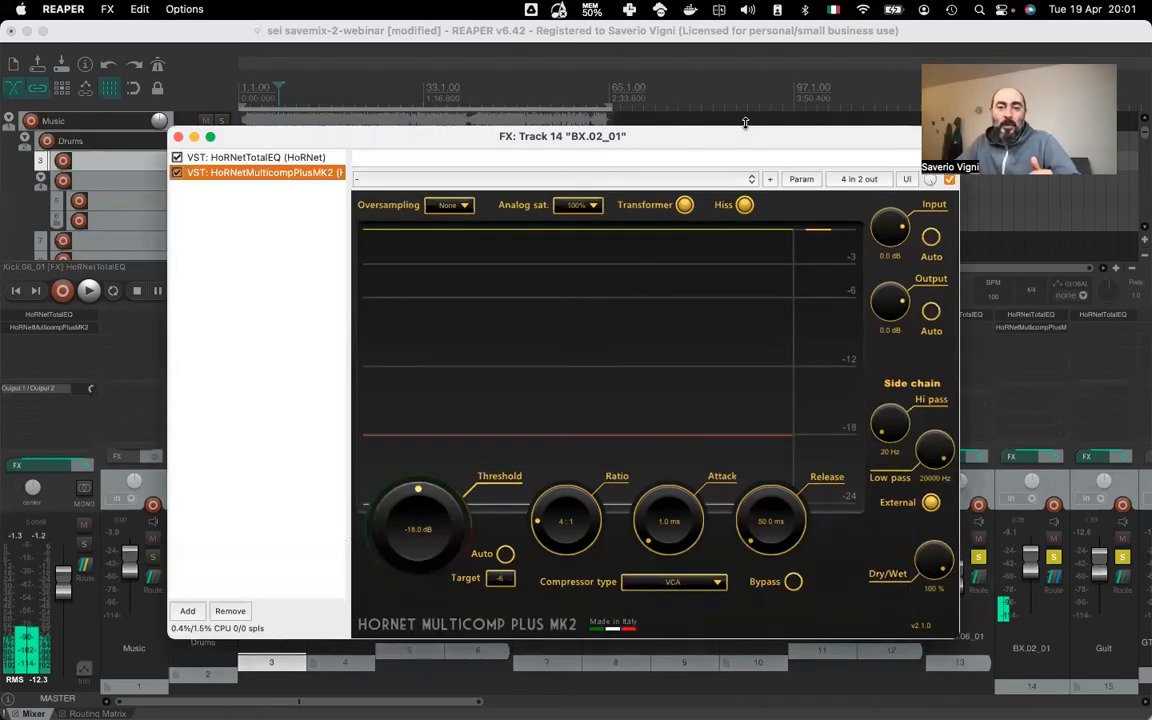
{"action": "double_click", "coordinate": [272, 168]}
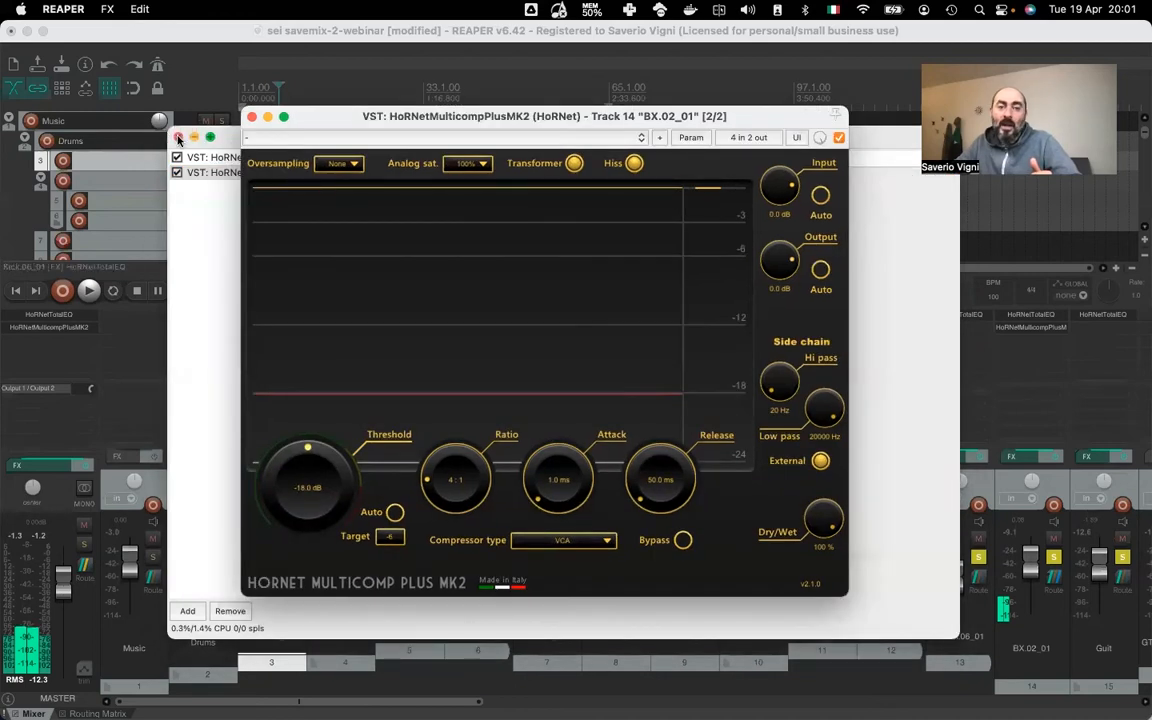
{"action": "left_click", "coordinate": [178, 137]}
{"action": "mouse_move", "coordinate": [330, 114]}
{"action": "left_mouse_down"}
{"action": "mouse_move", "coordinate": [332, 97]}
{"action": "mouse_move", "coordinate": [297, 90]}
{"action": "mouse_move", "coordinate": [333, 108]}
{"action": "left_mouse_up"}
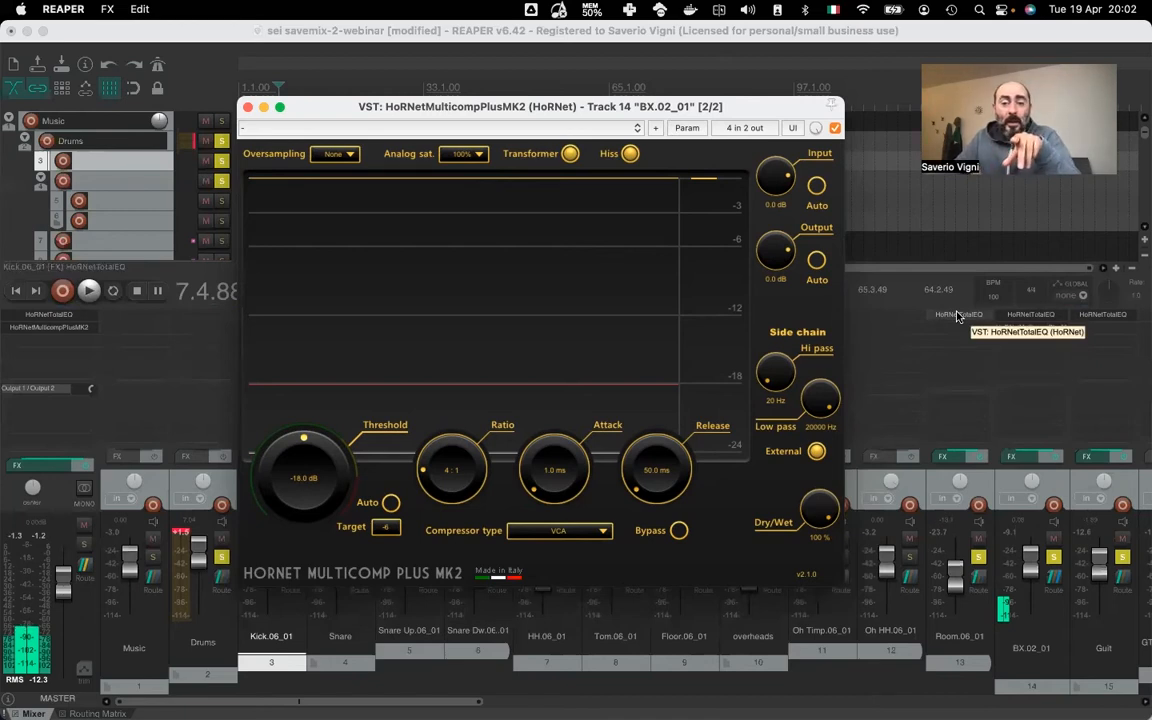
Narrow the side chain filter band by setting the hi pass to 897 Hz and the low pass to 4450 Hz
{"action": "left_click_drag", "start_coordinate": [776, 374], "coordinate": [781, 302]}
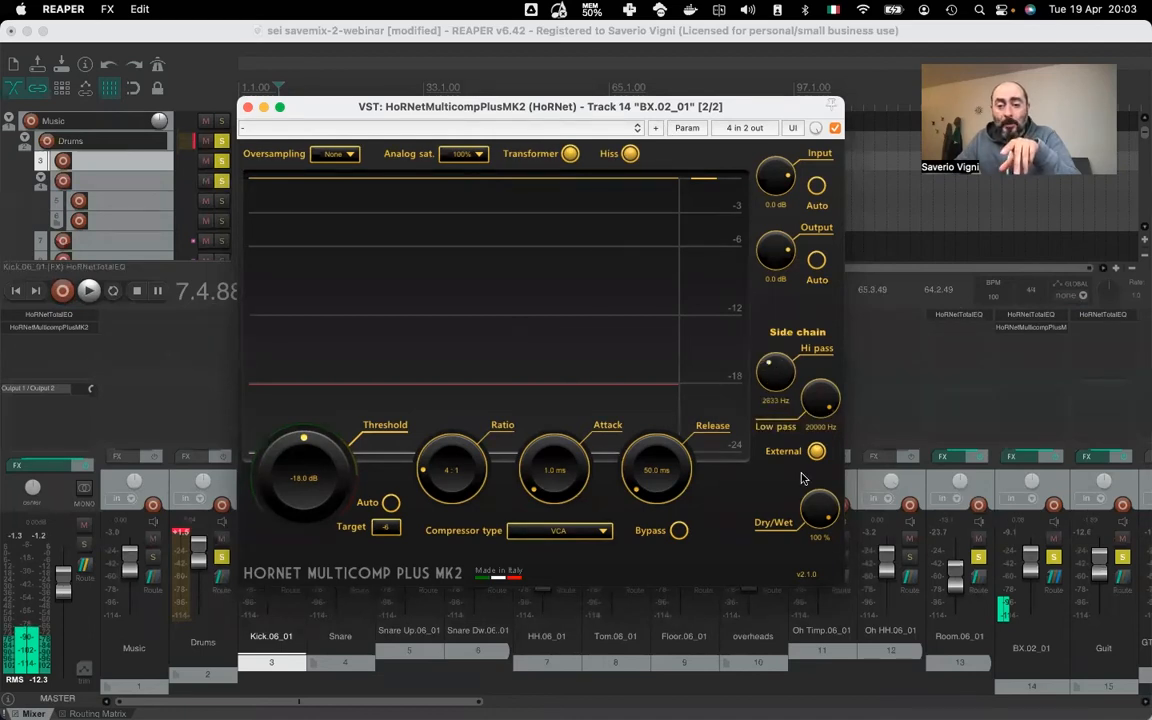
{"action": "left_click_drag", "start_coordinate": [778, 367], "coordinate": [775, 354]}
{"action": "left_click_drag", "start_coordinate": [822, 390], "coordinate": [796, 464]}
{"action": "mouse_move", "coordinate": [777, 384]}
{"action": "left_mouse_down"}
{"action": "mouse_move", "coordinate": [775, 399]}
{"action": "mouse_move", "coordinate": [816, 401]}
{"action": "mouse_move", "coordinate": [813, 411]}
{"action": "mouse_move", "coordinate": [766, 376]}
{"action": "left_mouse_up"}
{"action": "left_click_drag", "start_coordinate": [824, 401], "coordinate": [824, 410]}
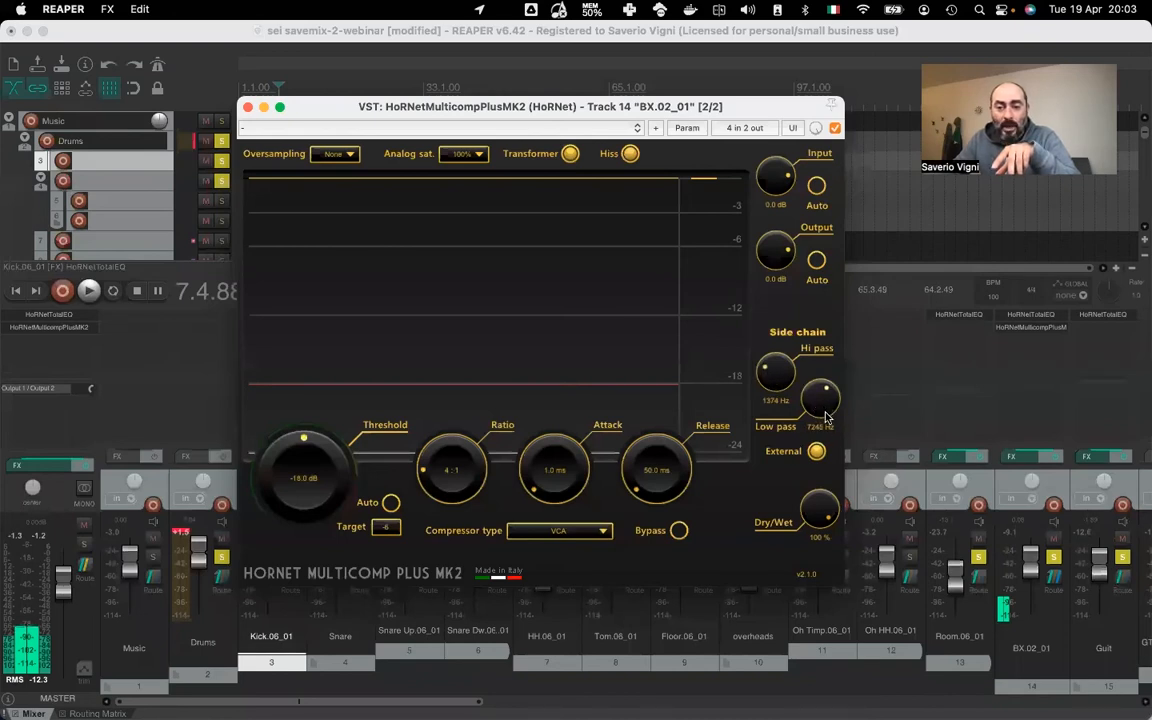
{"action": "left_click_drag", "start_coordinate": [774, 380], "coordinate": [804, 420]}
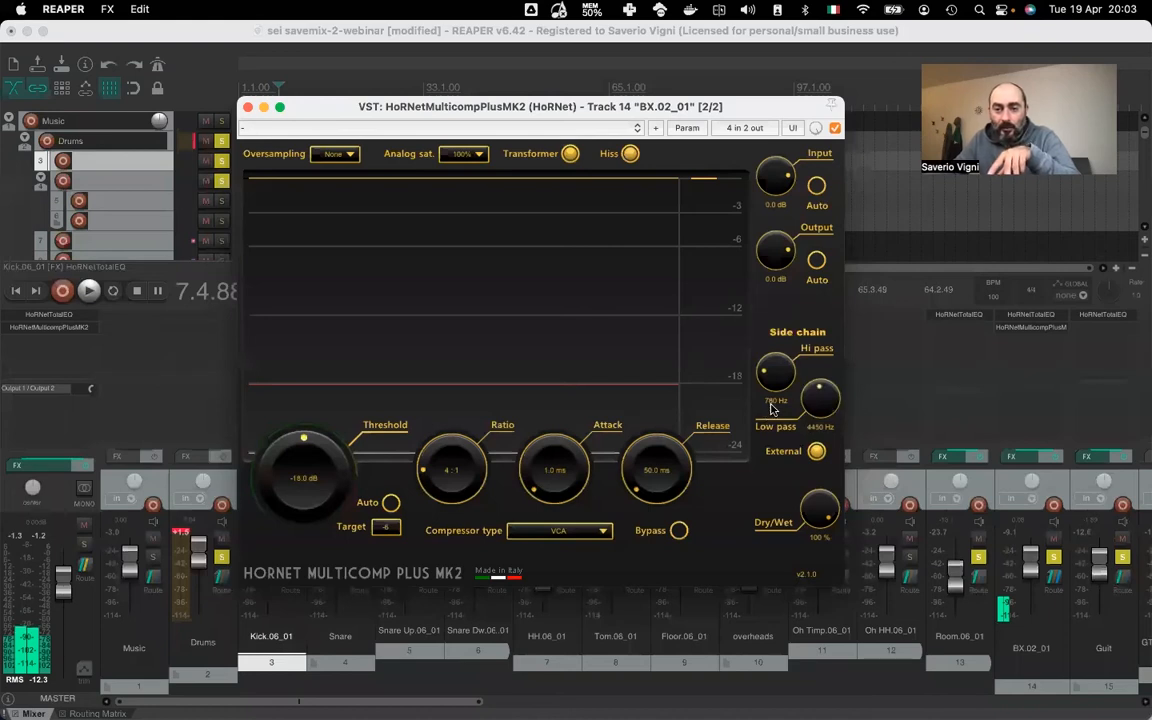
{"action": "left_click_drag", "start_coordinate": [775, 387], "coordinate": [777, 384]}
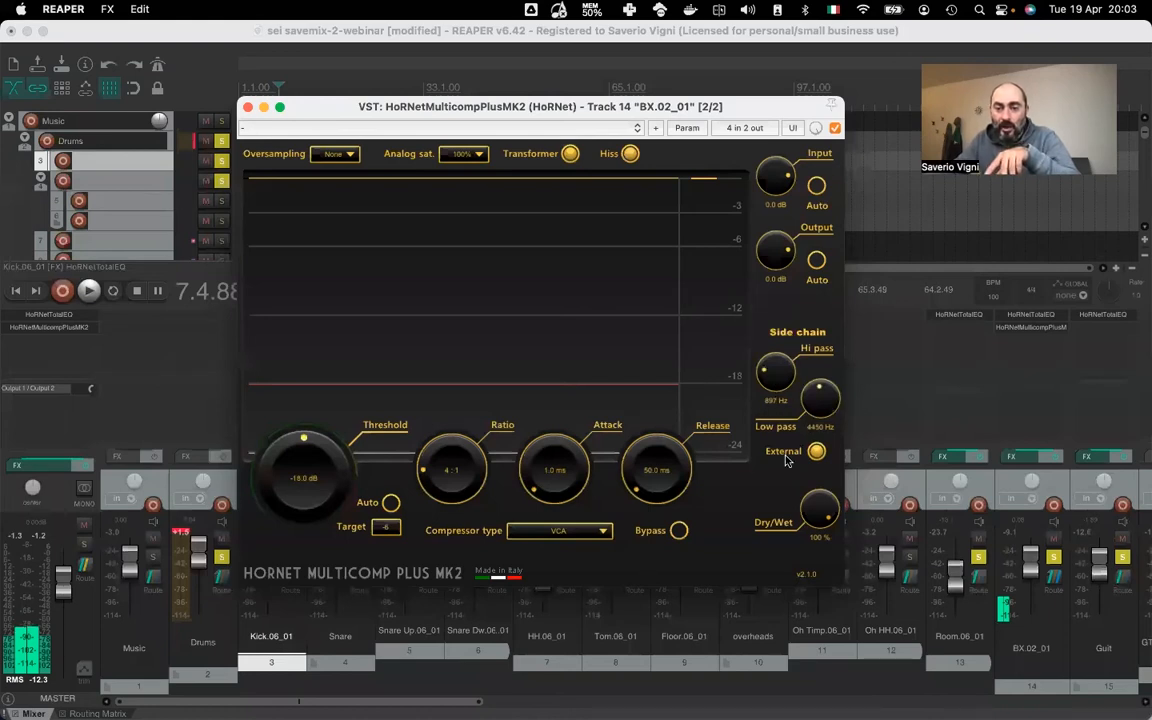
Turn off the external side chain, and try the dry/wet mix at 56% before restoring it to 100%
{"action": "left_click", "coordinate": [816, 450]}
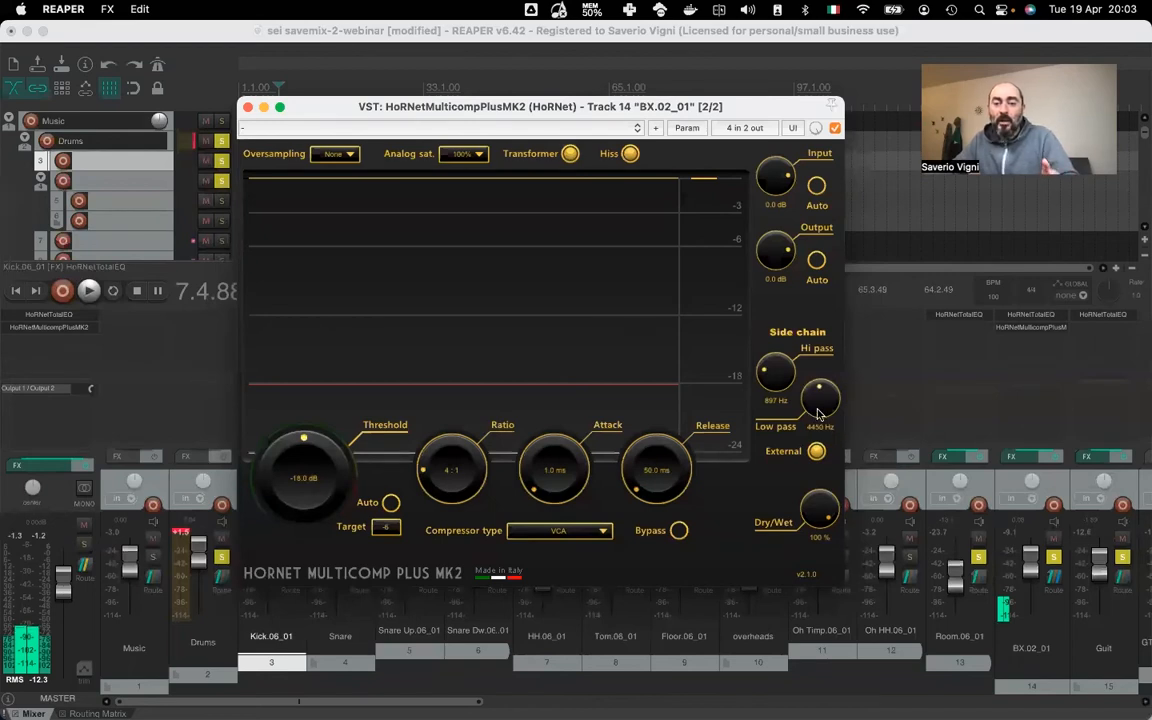
{"action": "left_click", "coordinate": [816, 452]}
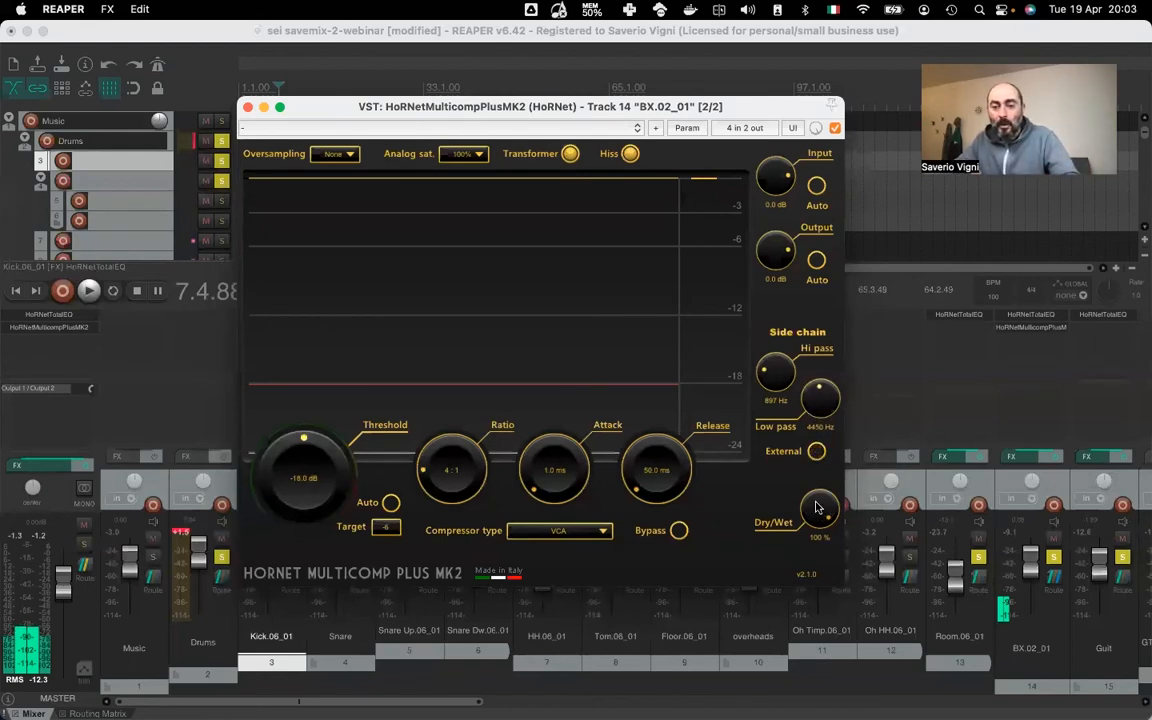
{"action": "left_click_drag", "start_coordinate": [815, 516], "coordinate": [810, 576]}
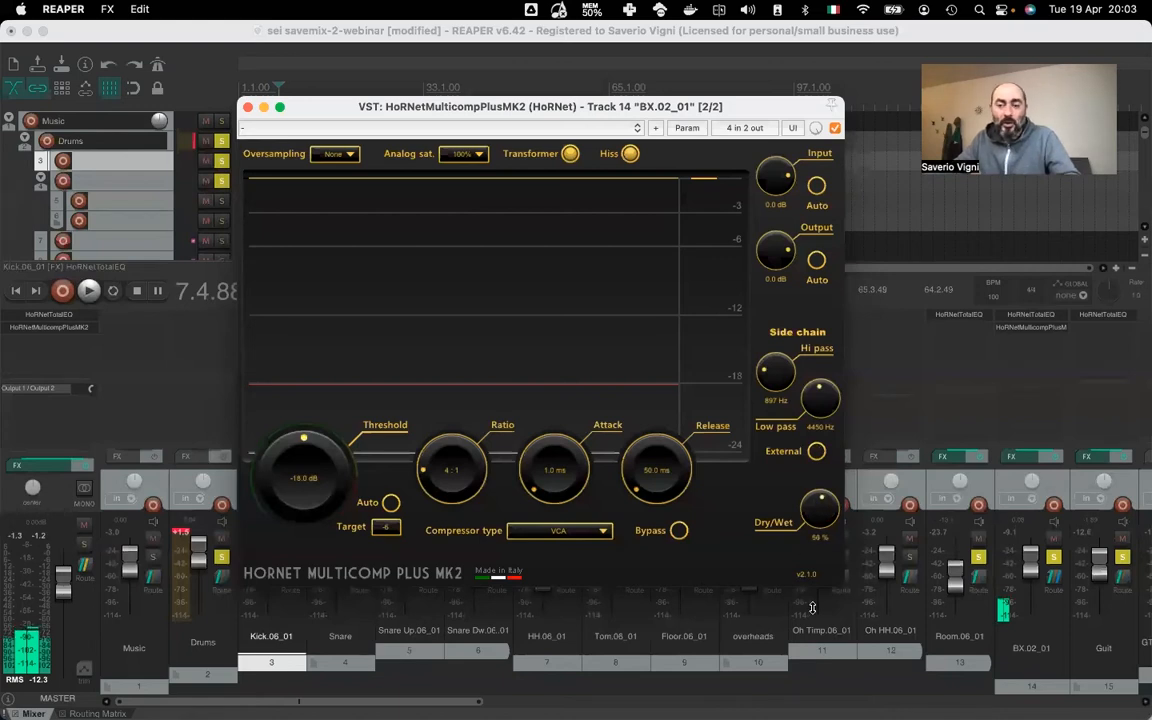
{"action": "left_click_drag", "start_coordinate": [826, 478], "coordinate": [931, 370]}
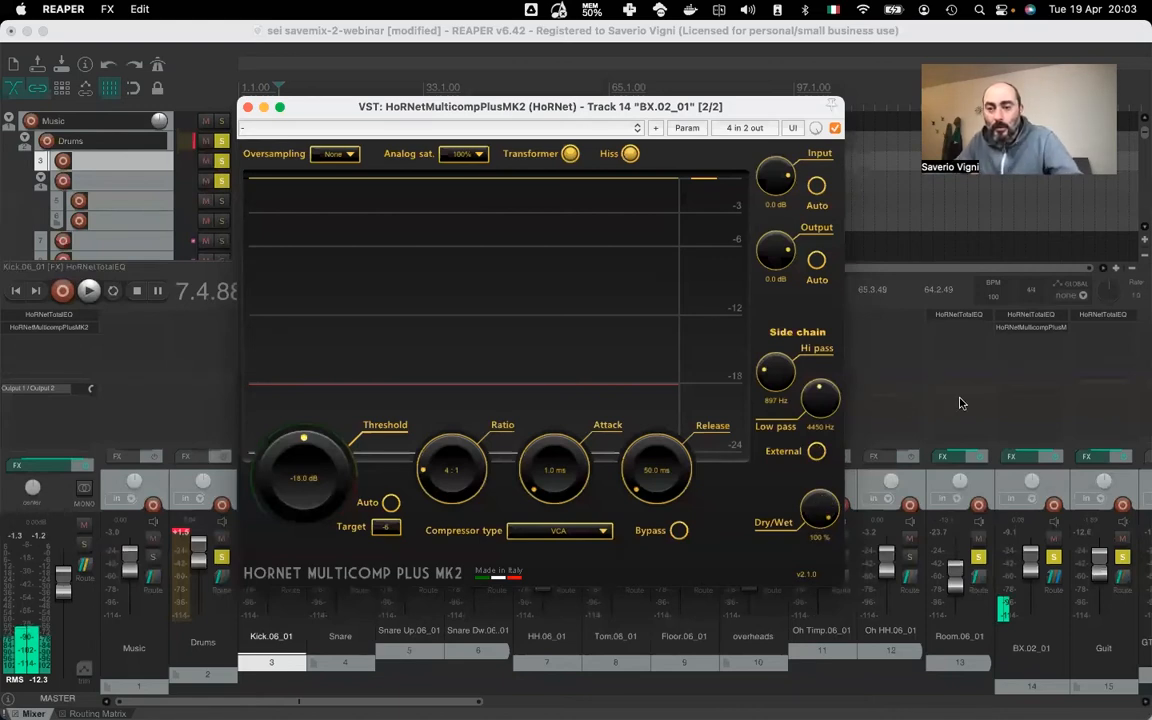
Reset the side chain hi pass to 20 Hz and the low pass to 20000 Hz
{"action": "double_click", "coordinate": [820, 411]}
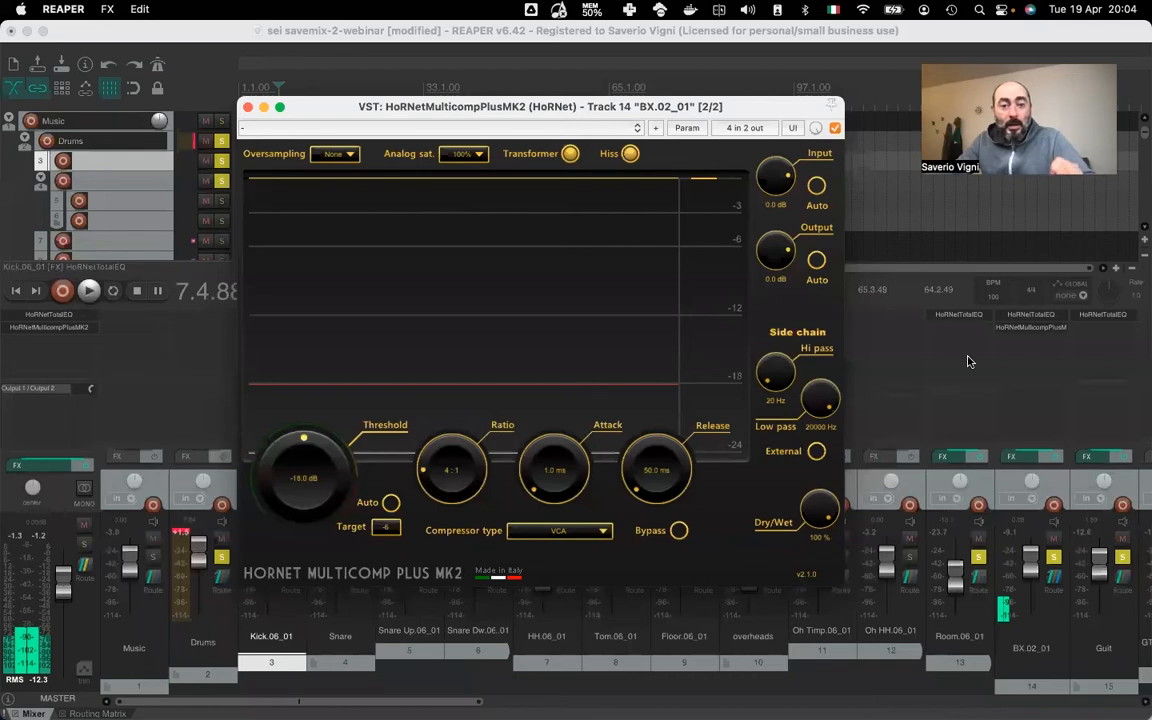
{"action": "mouse_move", "coordinate": [325, 110]}
{"action": "left_mouse_down"}
{"action": "mouse_move", "coordinate": [352, 120]}
{"action": "mouse_move", "coordinate": [327, 116]}
{"action": "left_mouse_up"}
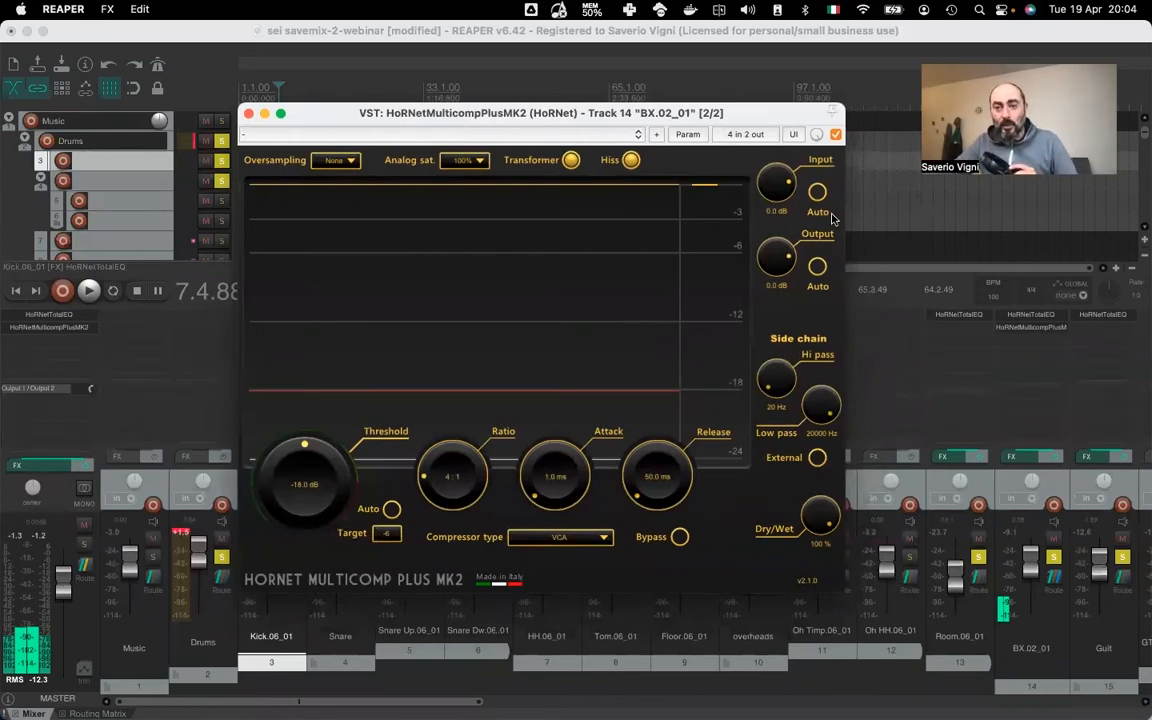
Bypass the BX.02_01 track's compressor, close its window, and mute the send from Kick.06_01 to BX.02_01
{"action": "left_click", "coordinate": [1008, 330]}
{"action": "right_click", "coordinate": [1008, 330]}
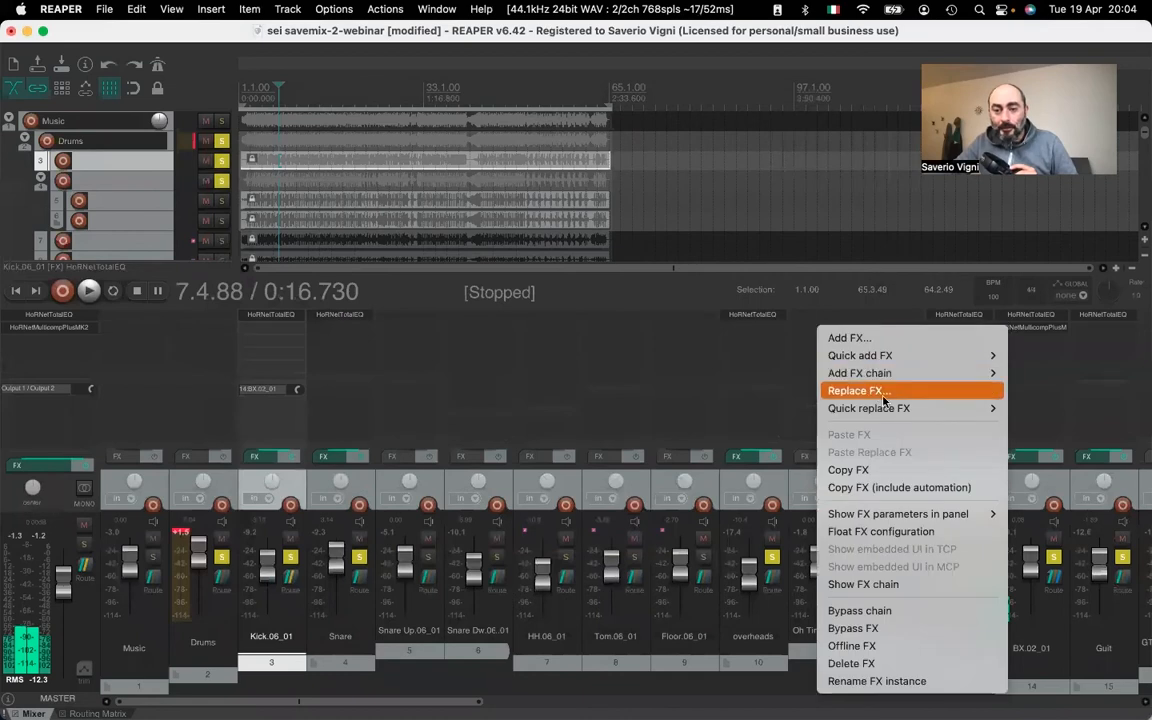
{"action": "left_click", "coordinate": [752, 365]}
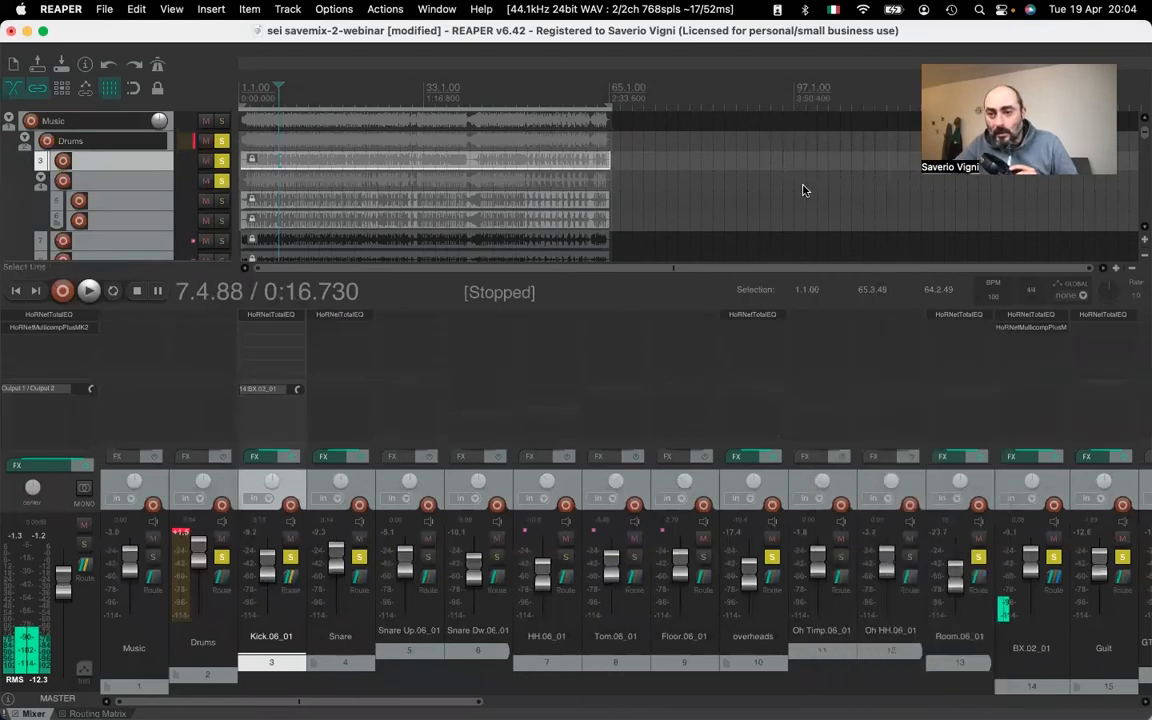
{"action": "left_click", "coordinate": [1010, 330]}
{"action": "right_click", "coordinate": [1010, 330]}
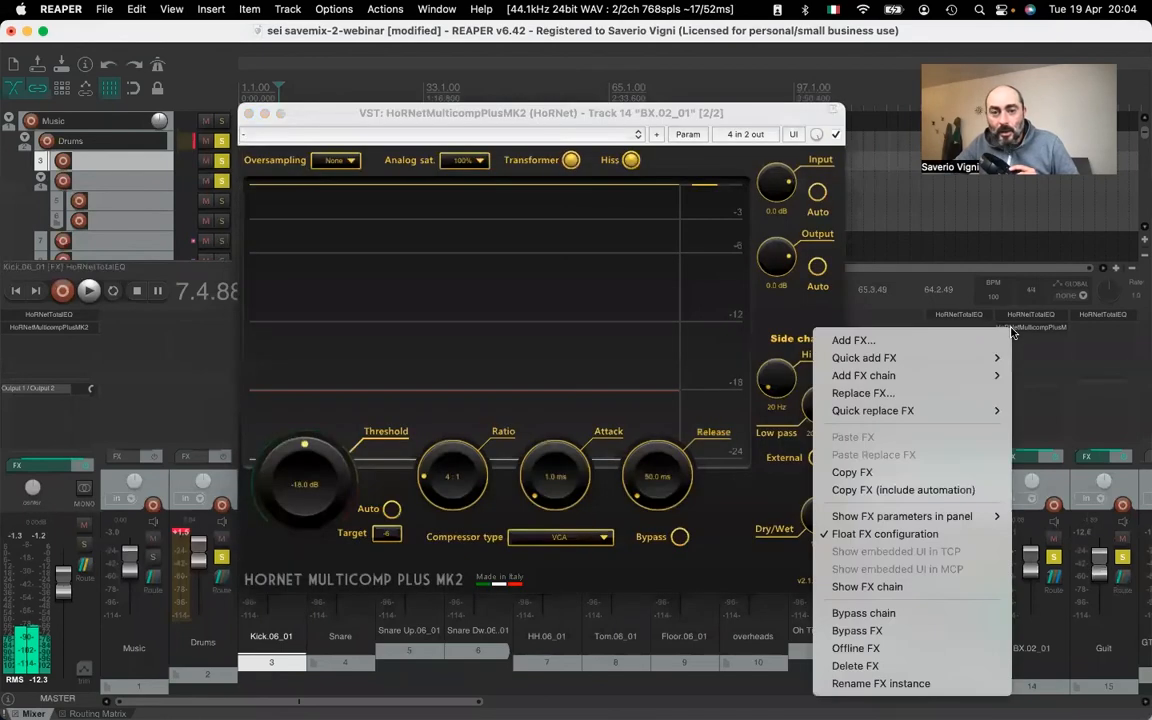
{"action": "left_click", "coordinate": [836, 135]}
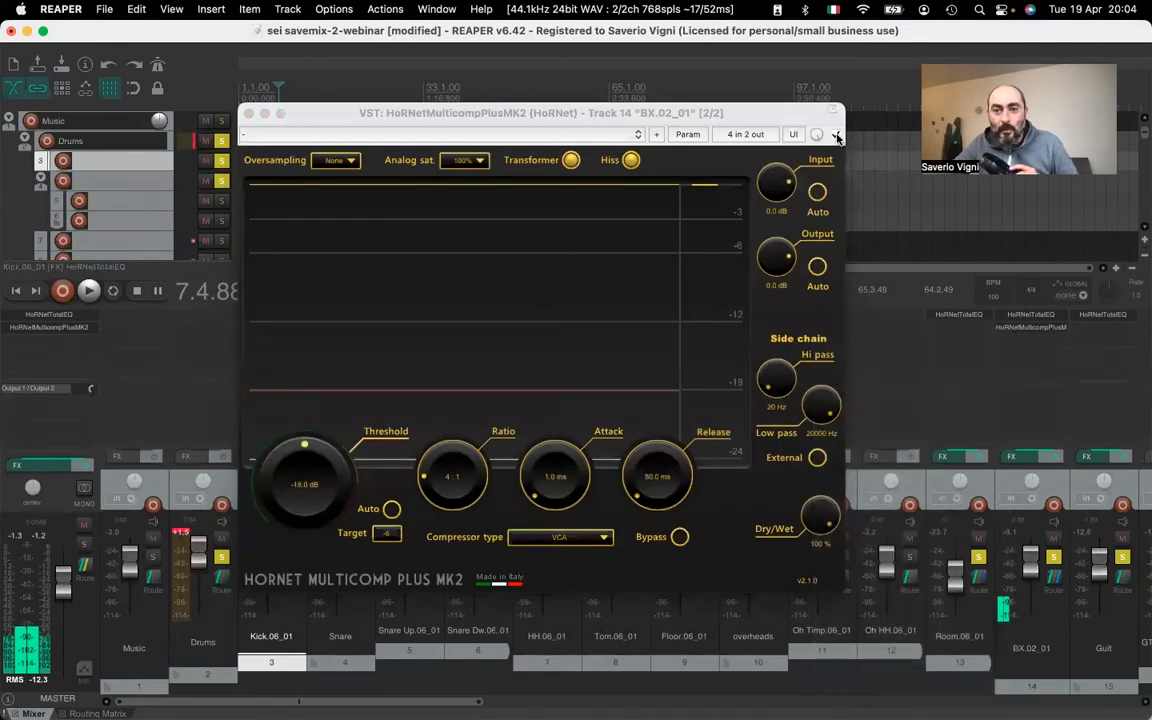
{"action": "left_click", "coordinate": [836, 135]}
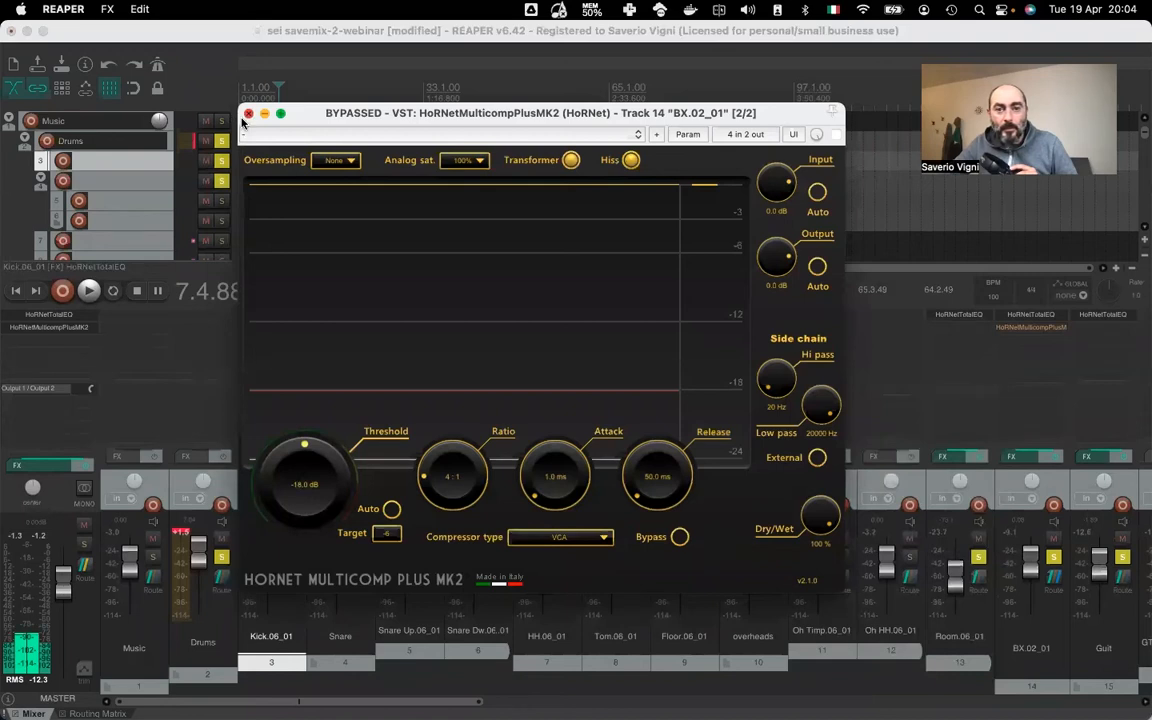
{"action": "left_click", "coordinate": [249, 114]}
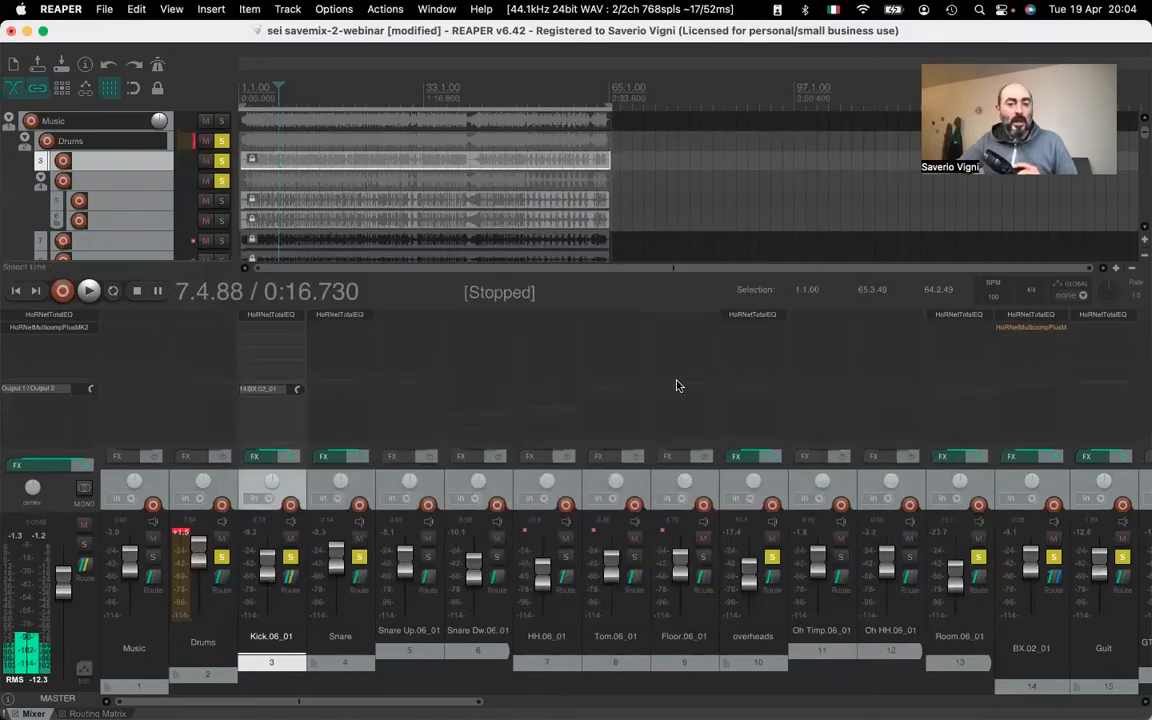
{"action": "left_click", "coordinate": [285, 389]}
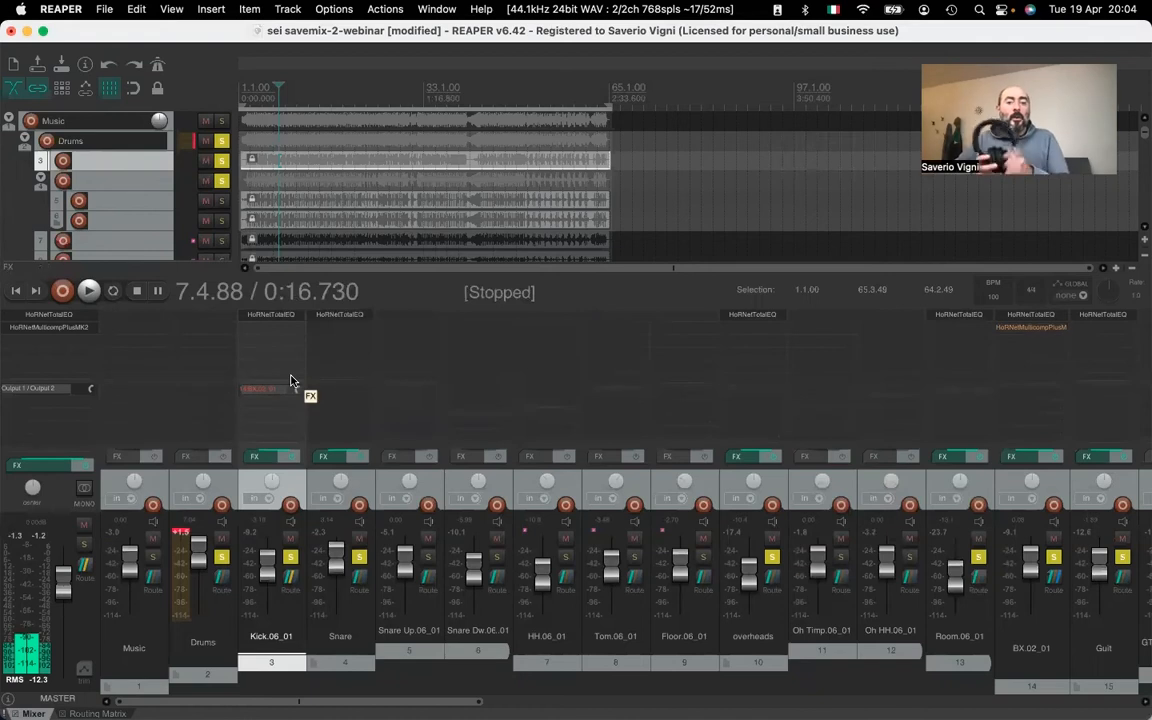
Open the master track's HoRNetMulticompPlusMK2, start playback, and lower its threshold to -4.9 dB
{"action": "double_click", "coordinate": [58, 329]}
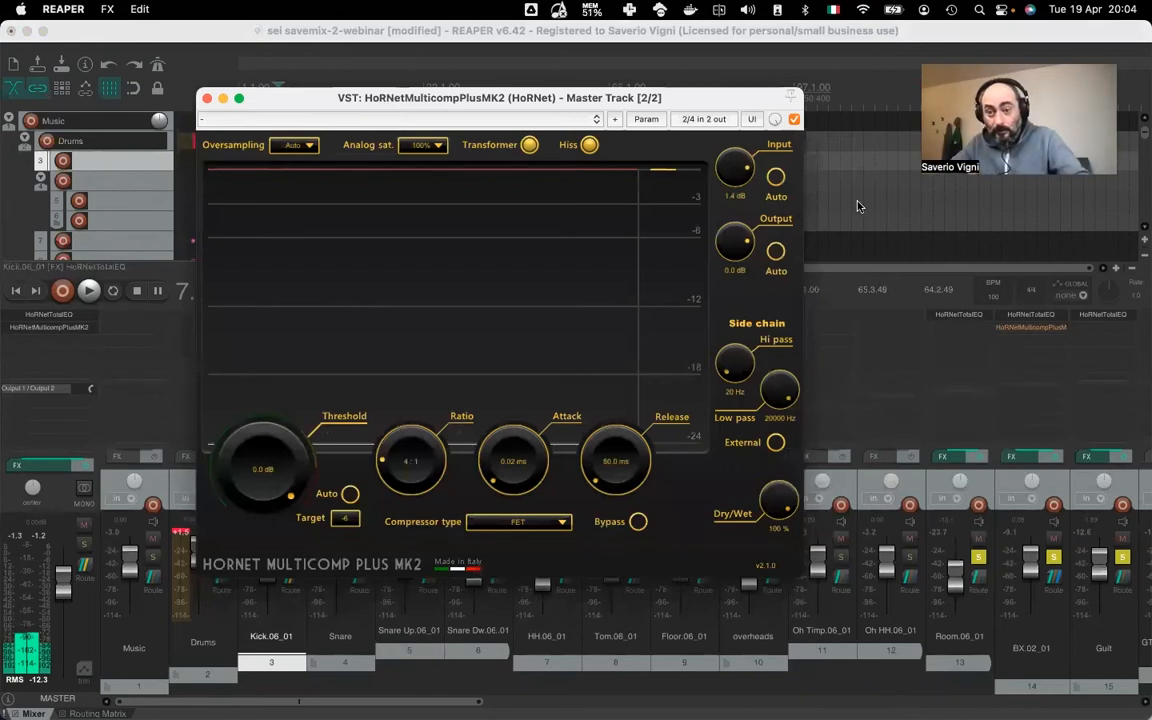
{"action": "key", "text": "space"}
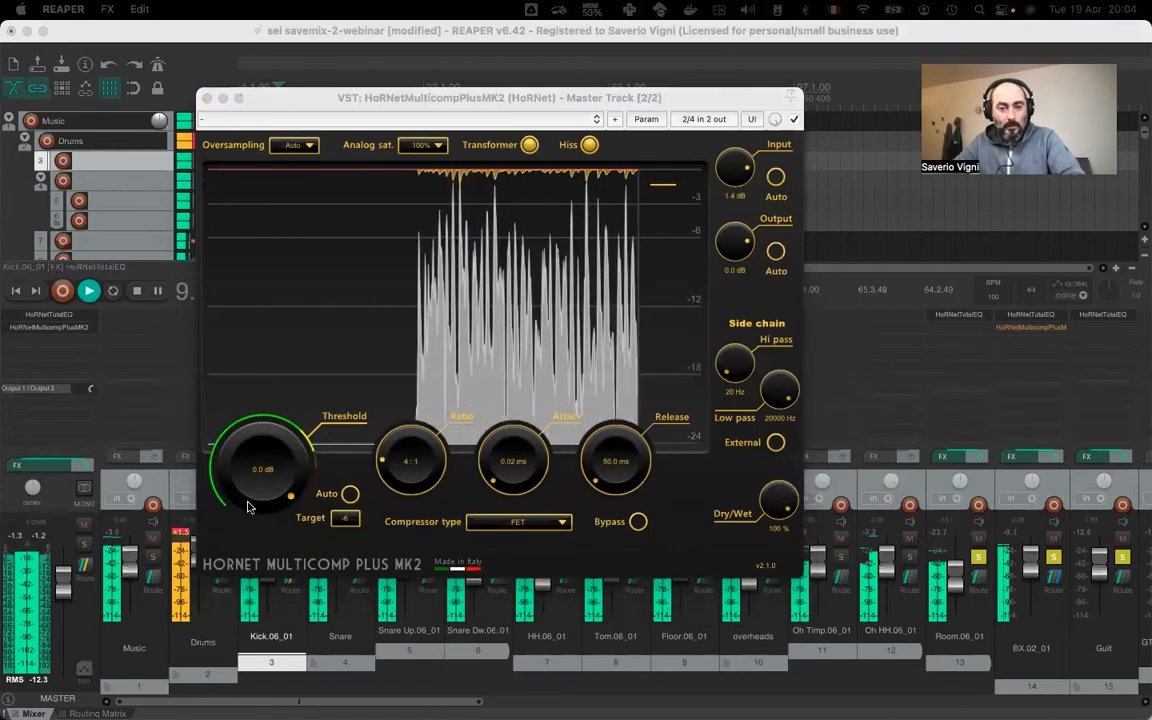
{"action": "left_click_drag", "start_coordinate": [272, 508], "coordinate": [251, 561]}
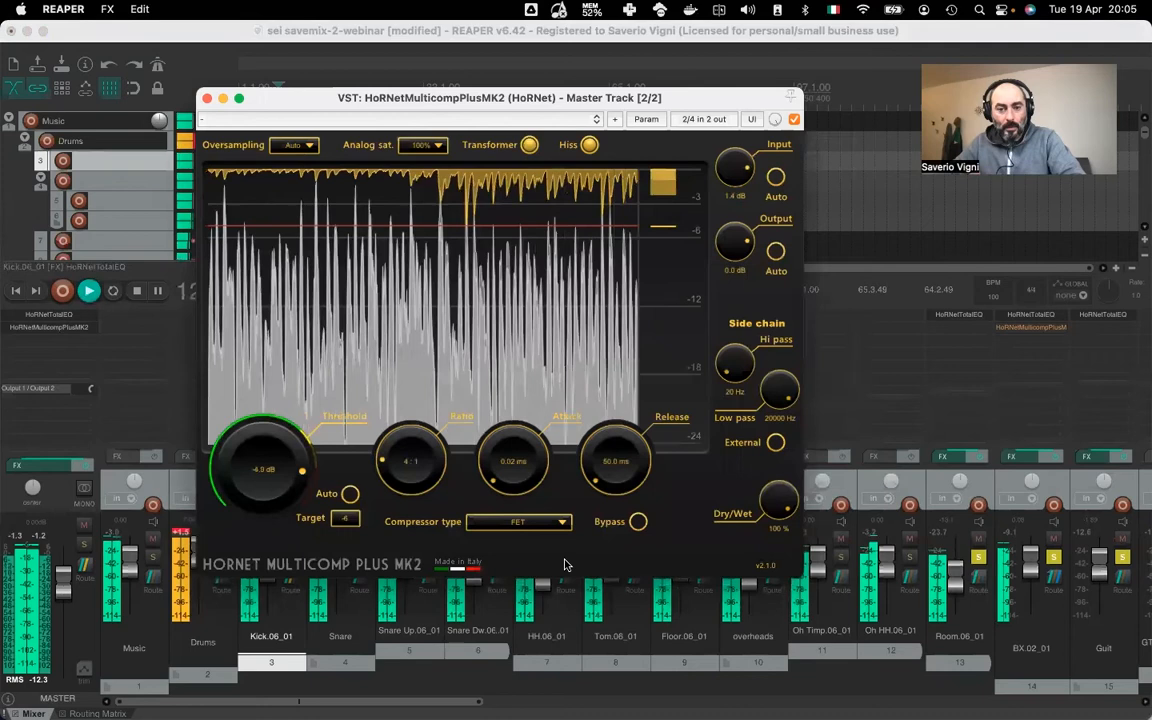
Switch the master compressor's type to OPTO, set its threshold to -3.7 dB, and stop playback
{"action": "left_click", "coordinate": [517, 521]}
{"action": "left_click", "coordinate": [505, 578]}
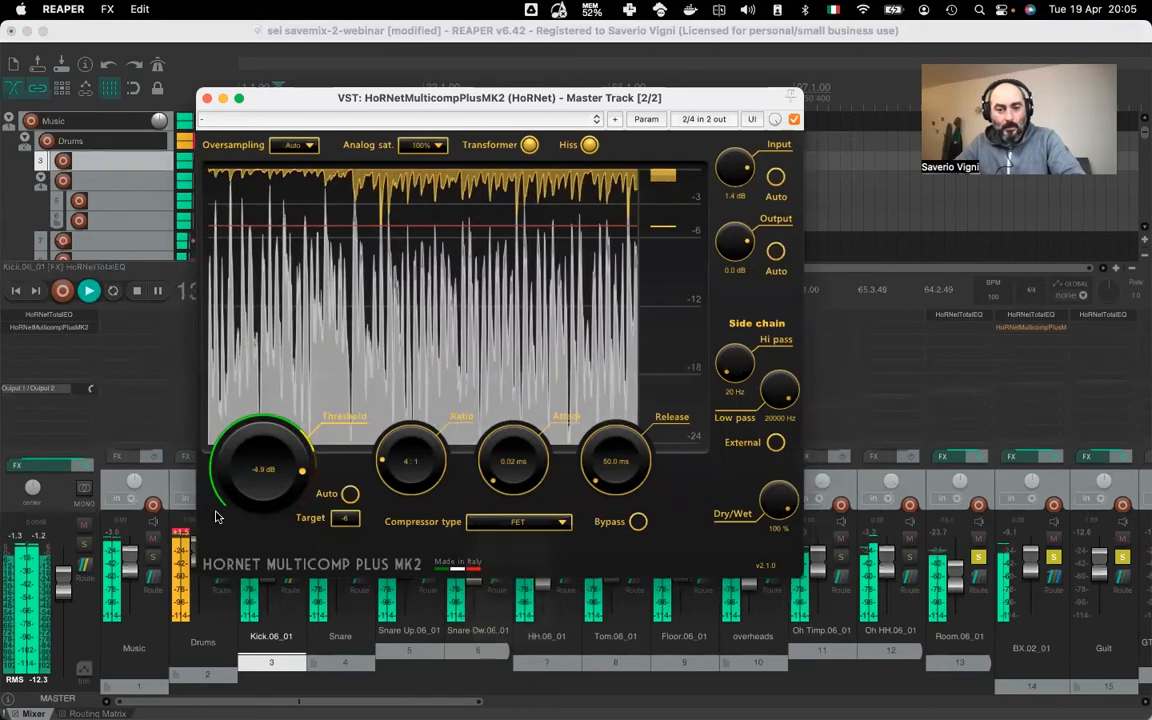
{"action": "left_click_drag", "start_coordinate": [231, 487], "coordinate": [235, 472]}
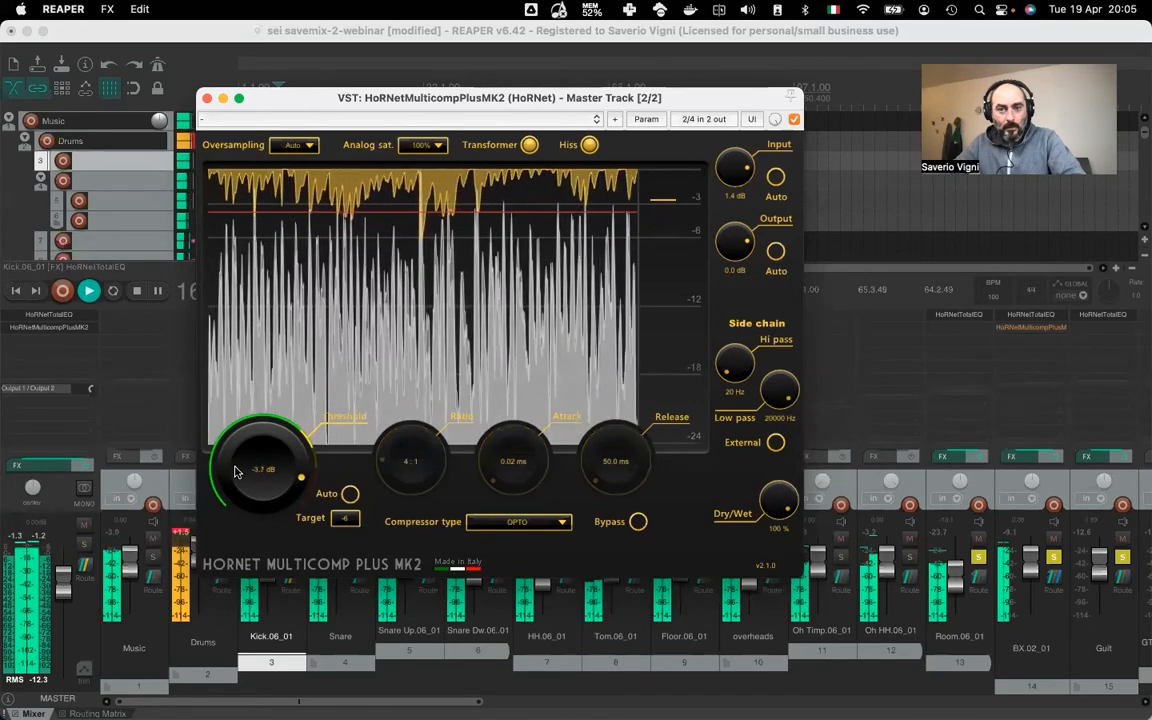
{"action": "key", "text": "space"}
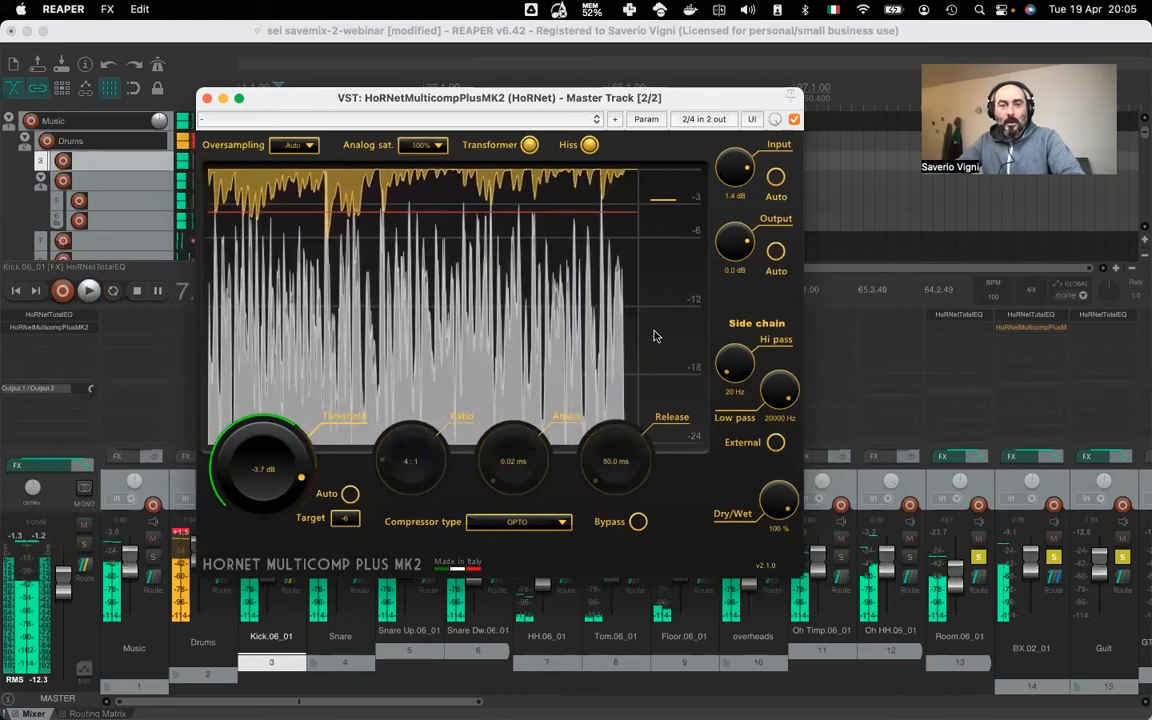
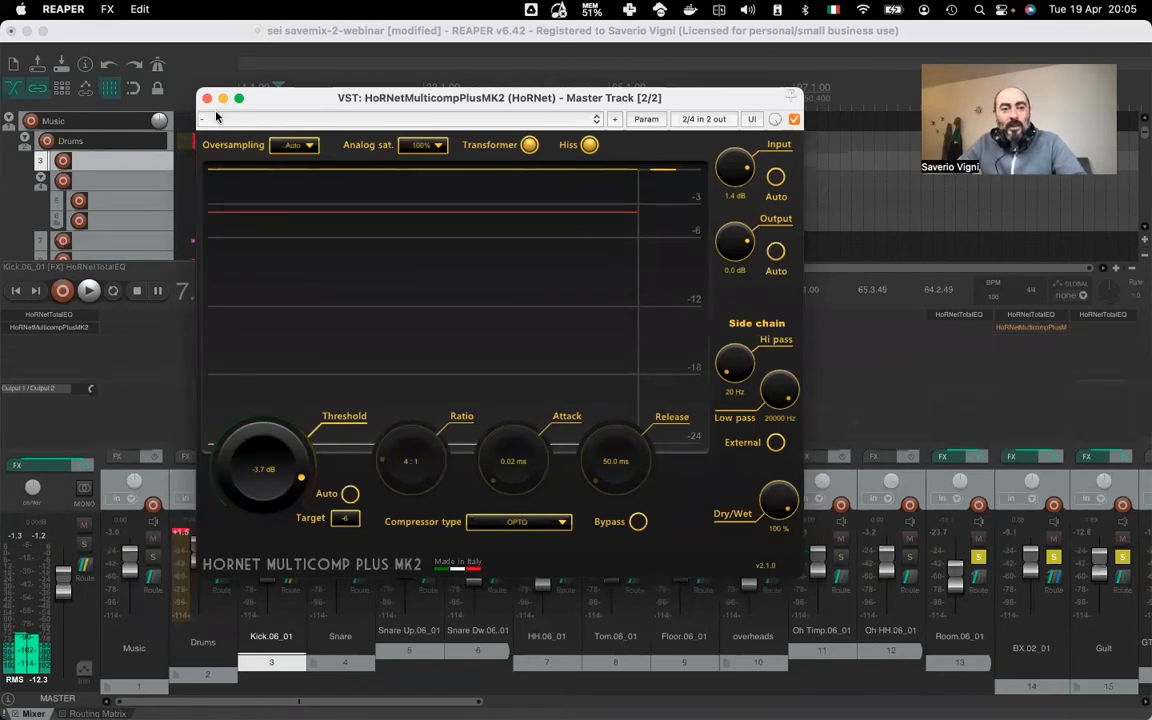
Close the master track's HoRNetMulticompPlusMK2 window
{"action": "left_click_drag", "start_coordinate": [297, 101], "coordinate": [312, 122]}
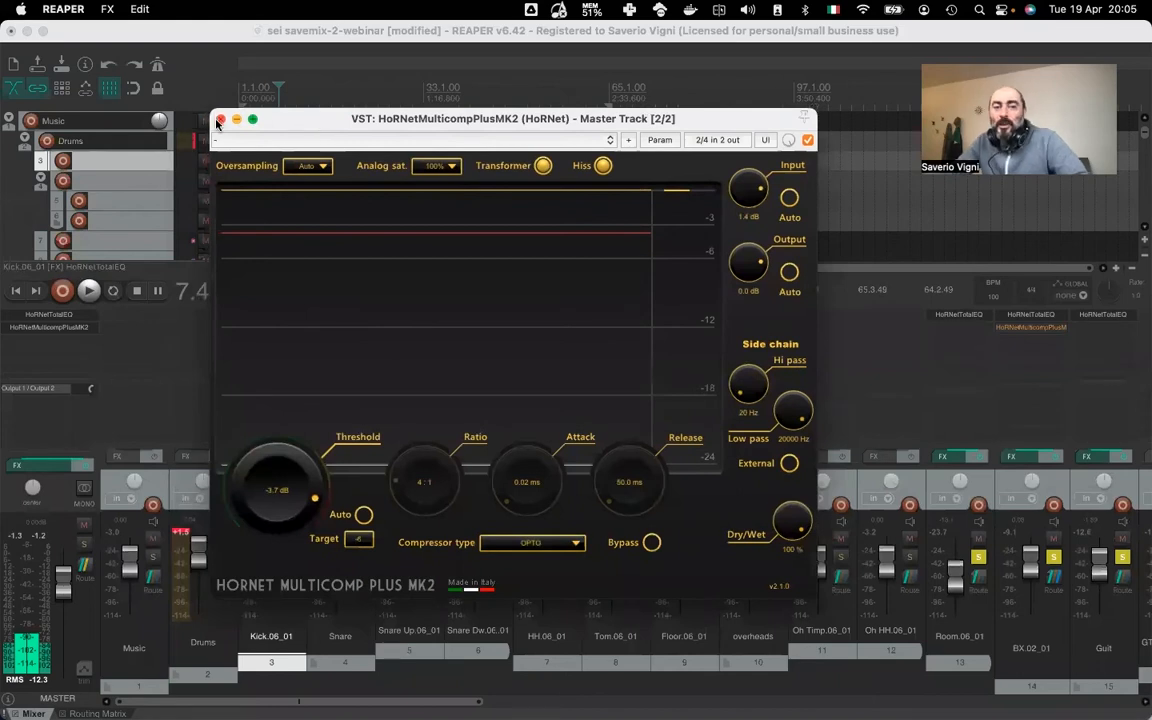
{"action": "left_click_drag", "start_coordinate": [322, 118], "coordinate": [299, 110]}
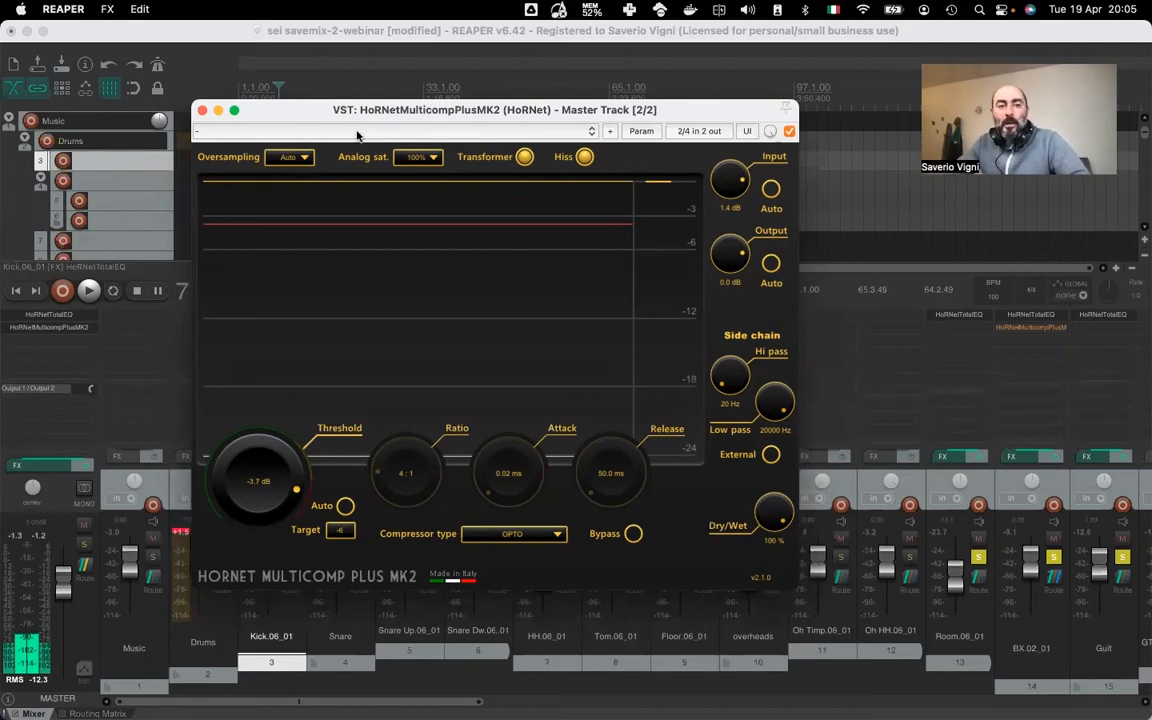
{"action": "left_click", "coordinate": [202, 111]}
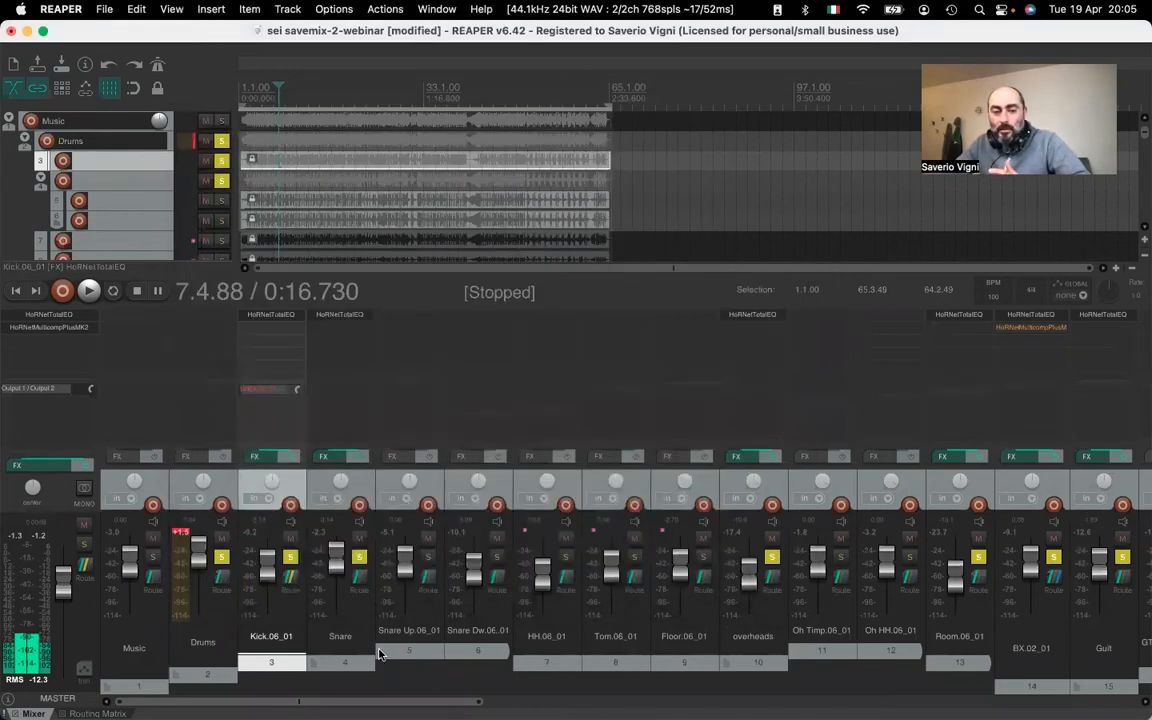
Clear all existing solos, solo only the Room.06_01 track, and play it back briefly
{"action": "left_click_drag", "start_coordinate": [347, 701], "coordinate": [495, 701]}
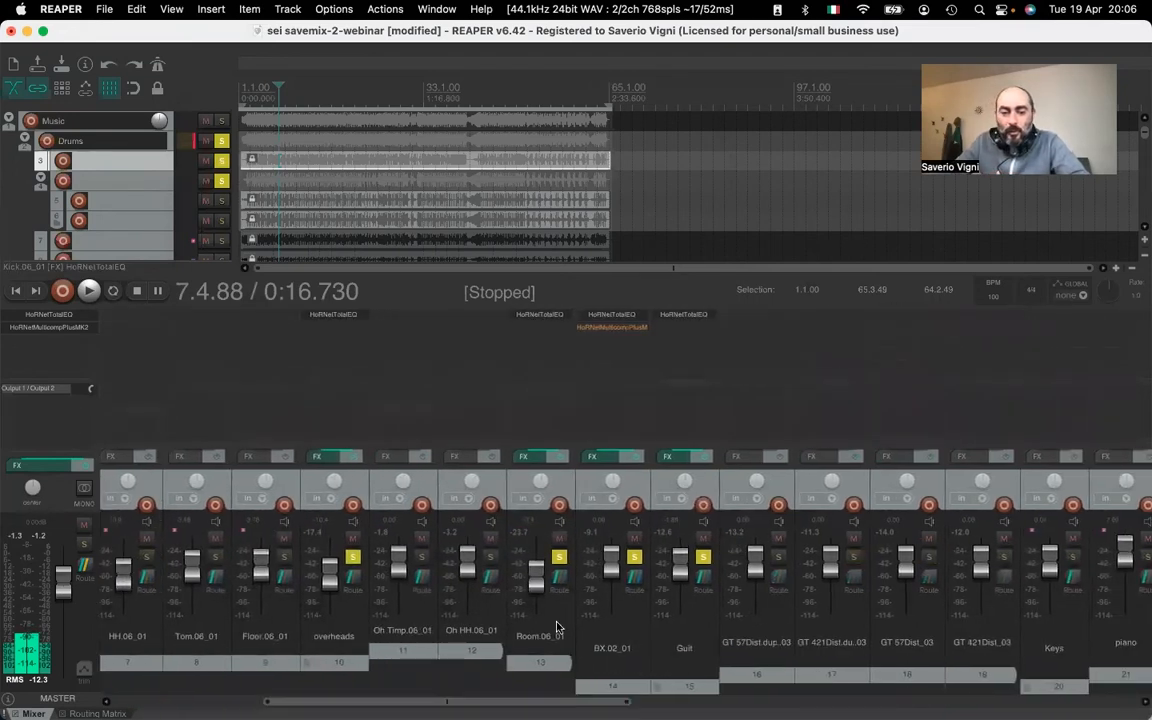
{"action": "left_click", "coordinate": [559, 560], "text": "super"}
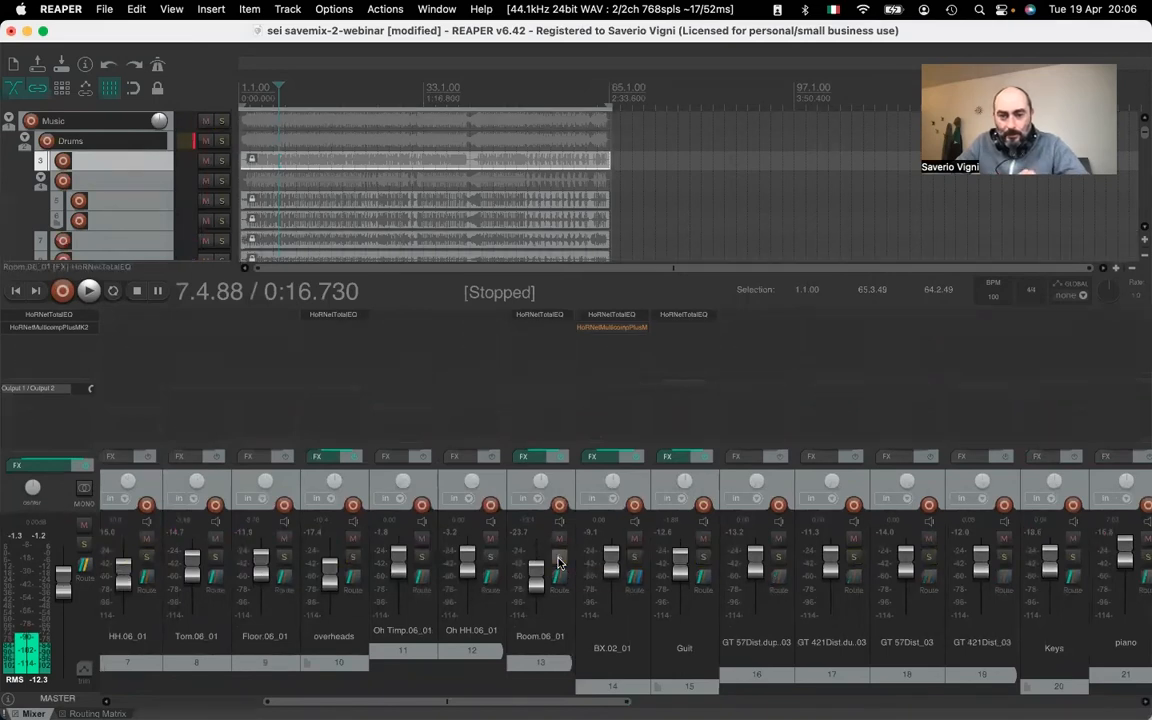
{"action": "left_click", "coordinate": [559, 560]}
{"action": "key", "text": "space"}
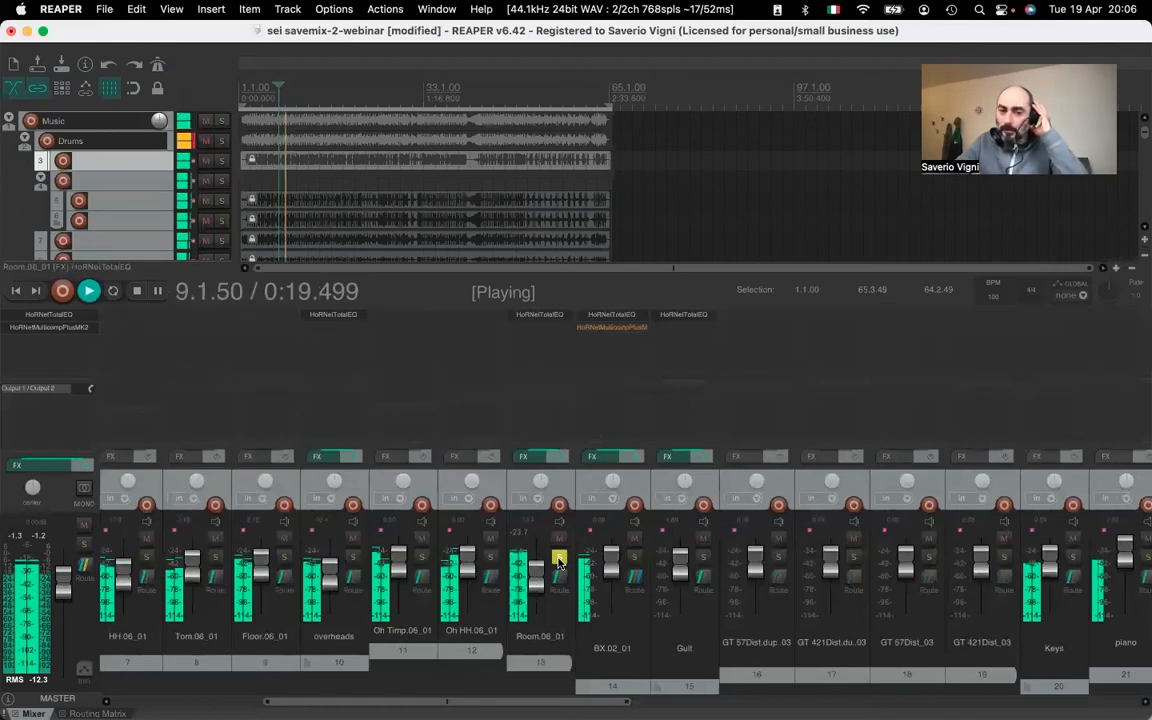
{"action": "key", "text": "space"}
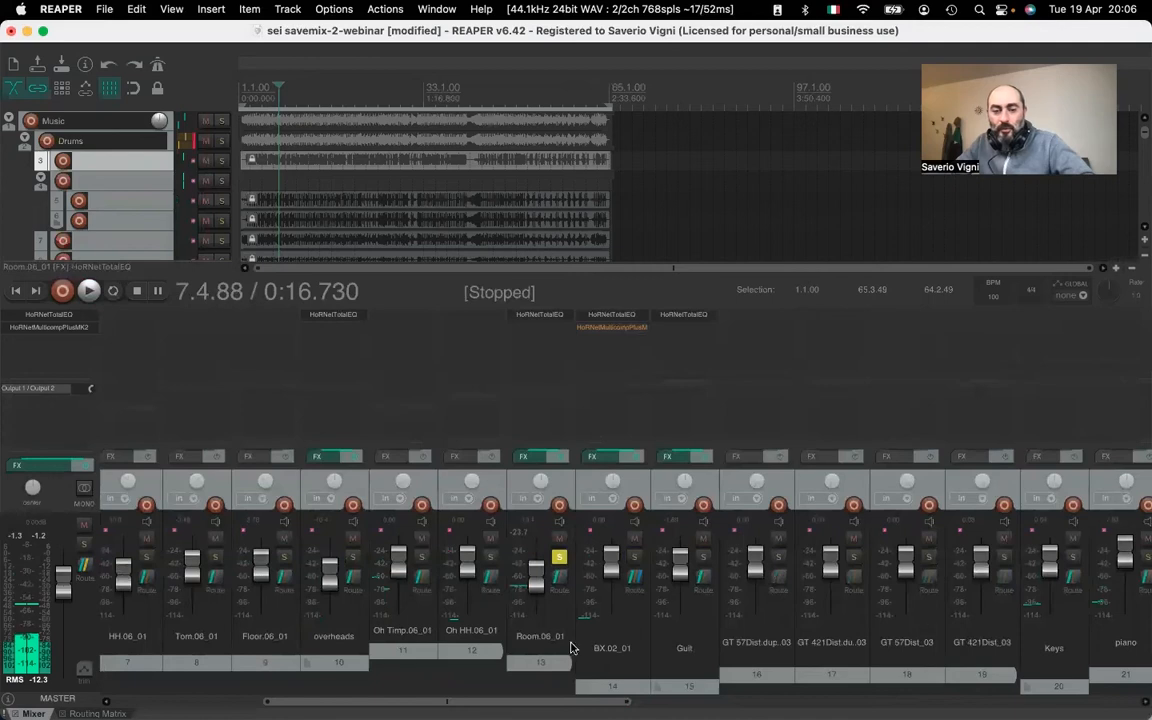
Mute the reverb sends of the two Vox Ritornello dup tracks, 37 and 38
{"action": "left_click_drag", "start_coordinate": [585, 702], "coordinate": [1140, 668]}
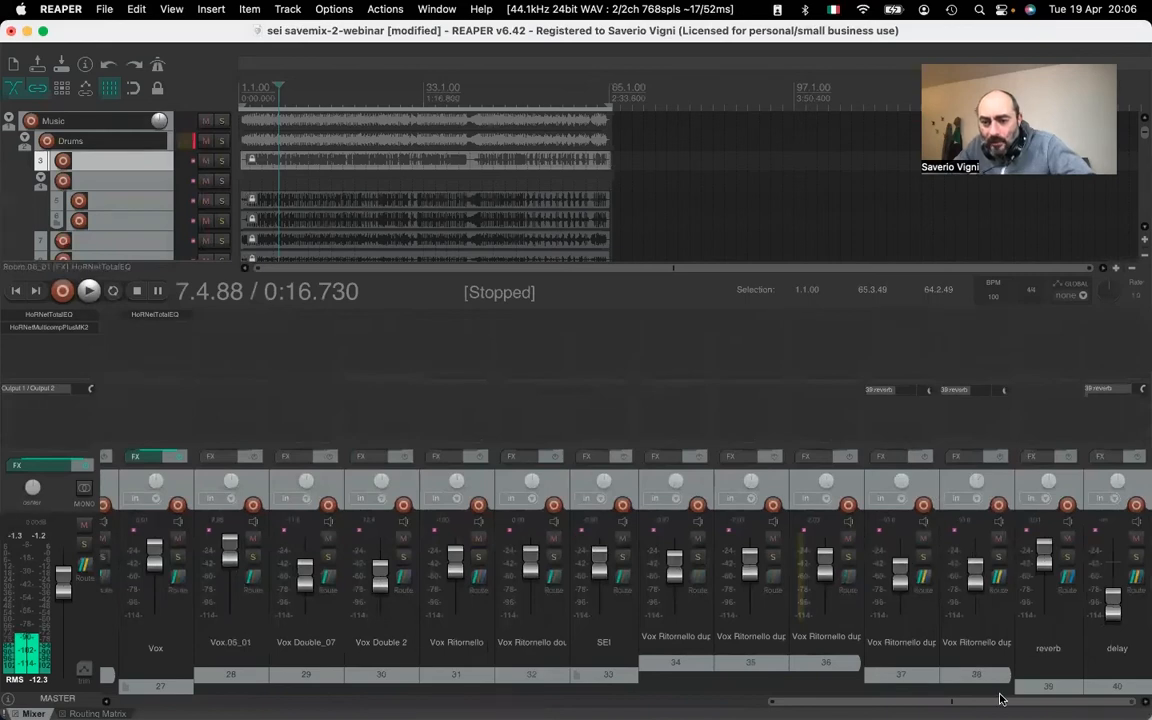
{"action": "left_click", "coordinate": [877, 392]}
{"action": "left_click", "coordinate": [954, 339]}
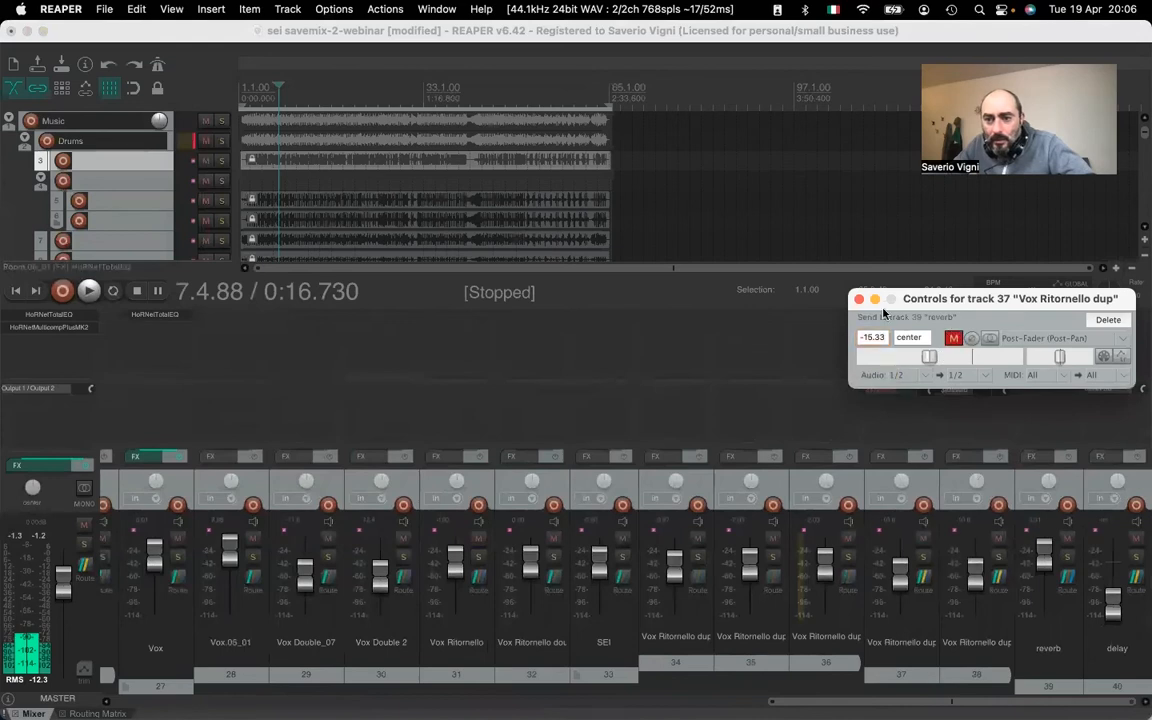
{"action": "left_click", "coordinate": [859, 302]}
{"action": "left_click", "coordinate": [968, 391]}
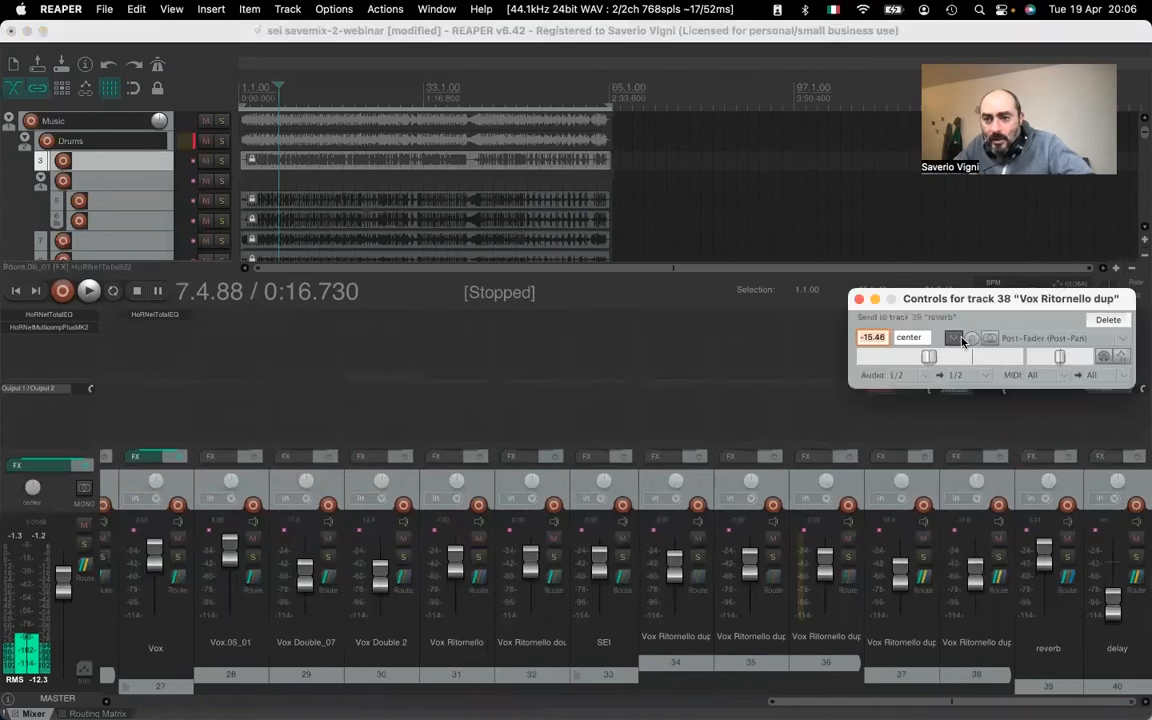
{"action": "left_click", "coordinate": [953, 341]}
{"action": "left_click", "coordinate": [859, 300]}
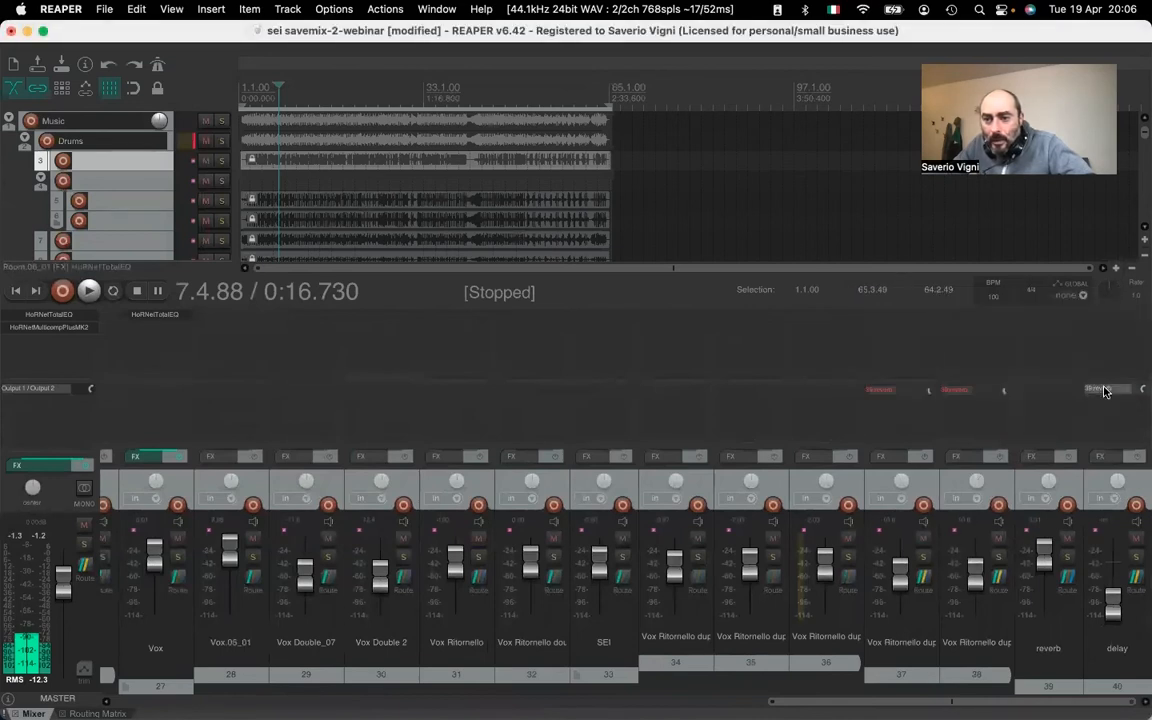
Mute the delay track's send to the reverb track and close its send controls
{"action": "left_click", "coordinate": [1106, 391]}
{"action": "left_click", "coordinate": [953, 338]}
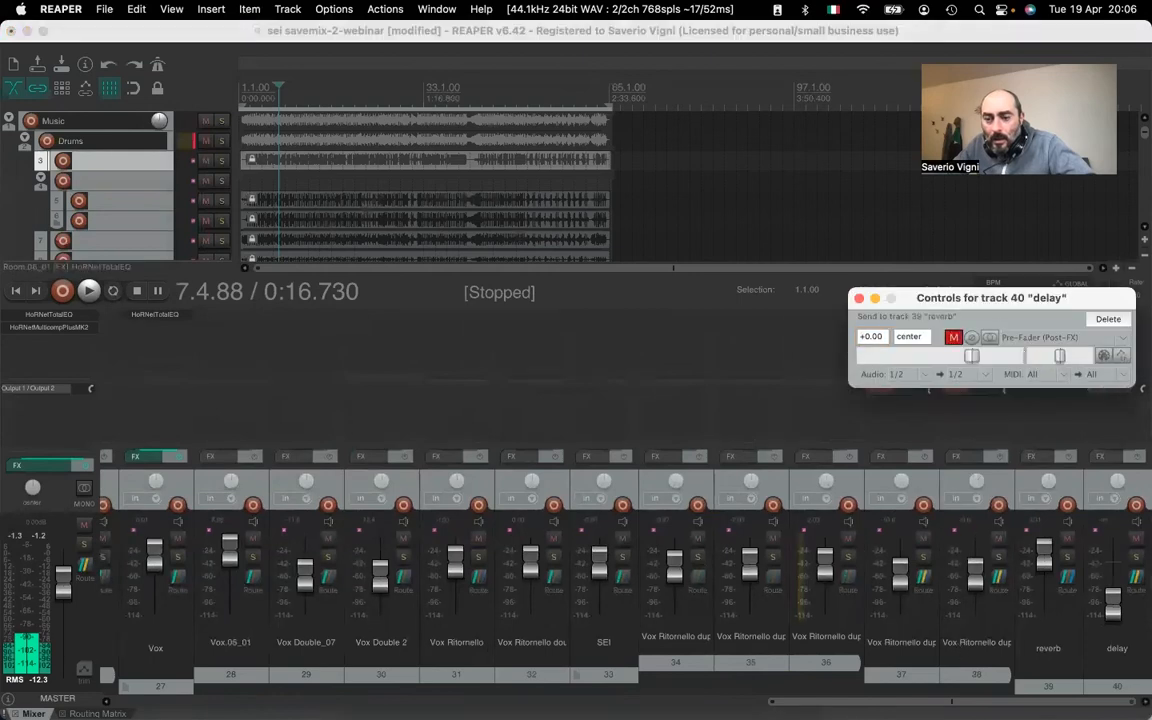
{"action": "left_click", "coordinate": [859, 298]}
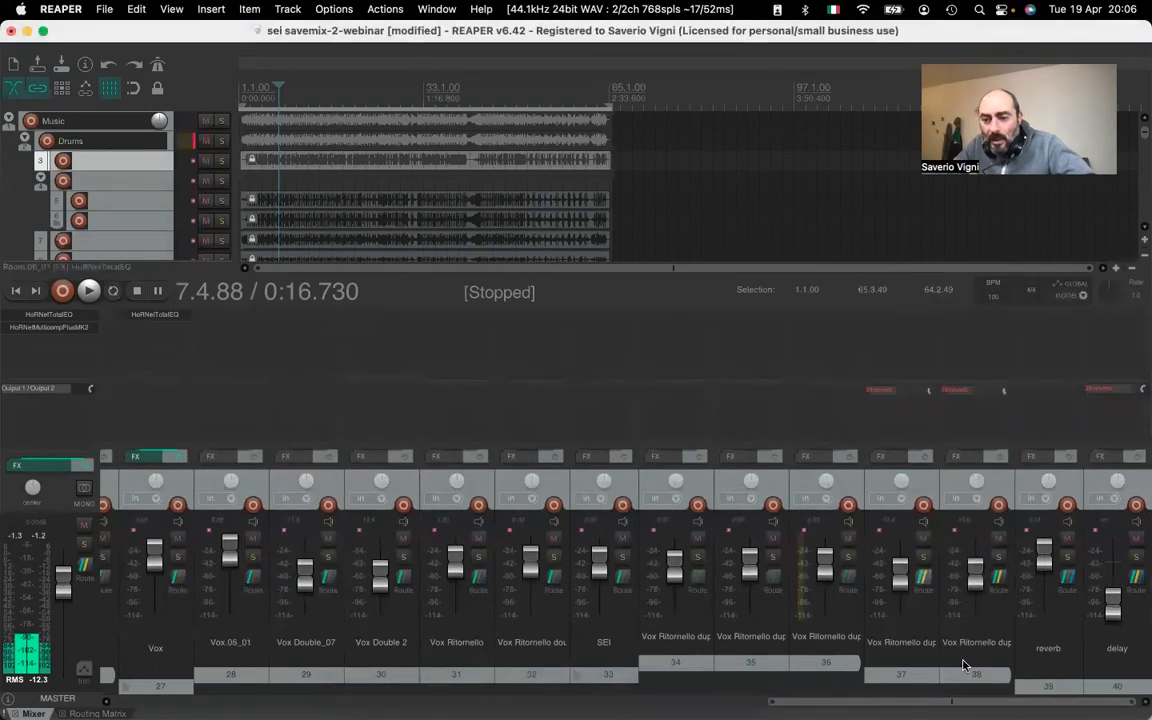
Play the soloed room track briefly while checking the meters of the guitar, keys and vocal channels
{"action": "left_click_drag", "start_coordinate": [1005, 703], "coordinate": [682, 703]}
{"action": "key", "text": "space"}
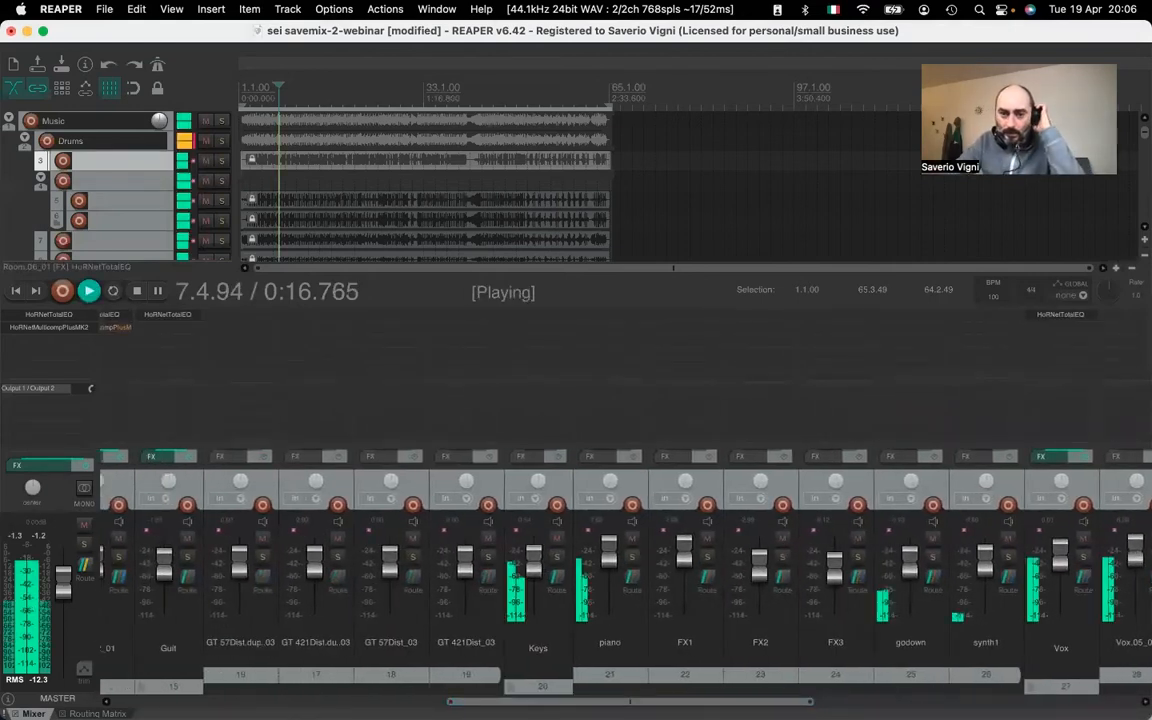
{"action": "key", "text": "space"}
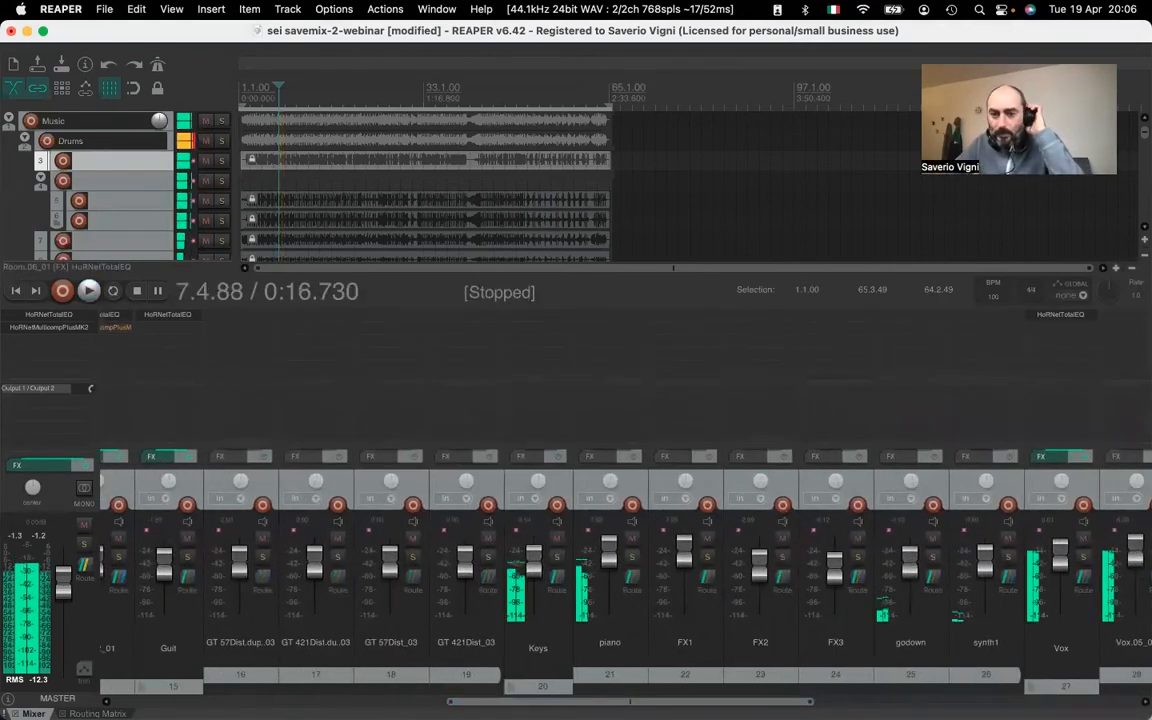
Toggle the Room.06_01 track's solo off and on, leaving it soloed
{"action": "left_click_drag", "start_coordinate": [629, 703], "coordinate": [662, 703]}
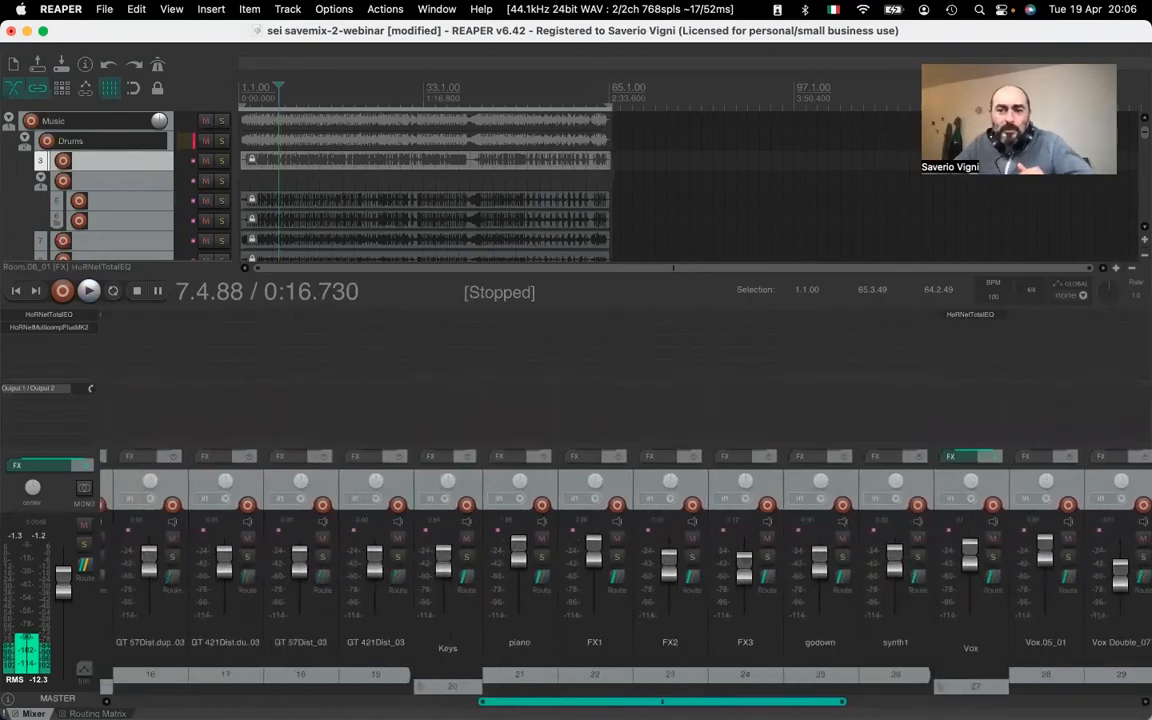
{"action": "left_click_drag", "start_coordinate": [735, 703], "coordinate": [567, 703]}
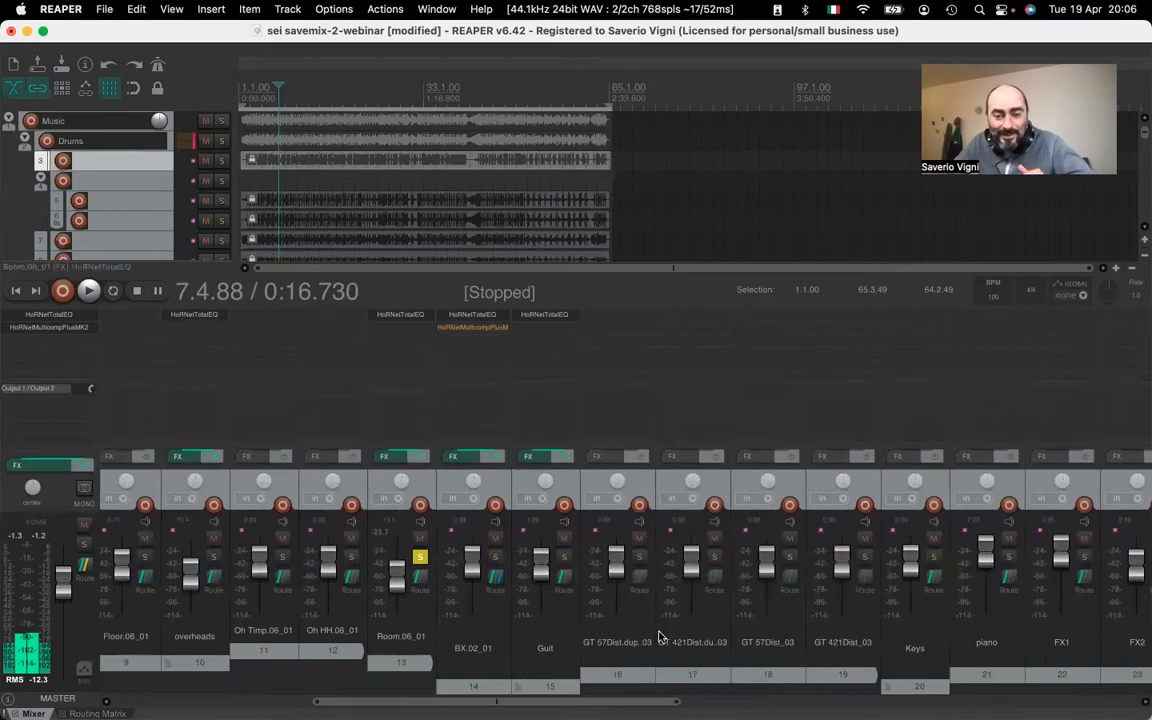
{"action": "left_click_drag", "start_coordinate": [633, 702], "coordinate": [500, 700]}
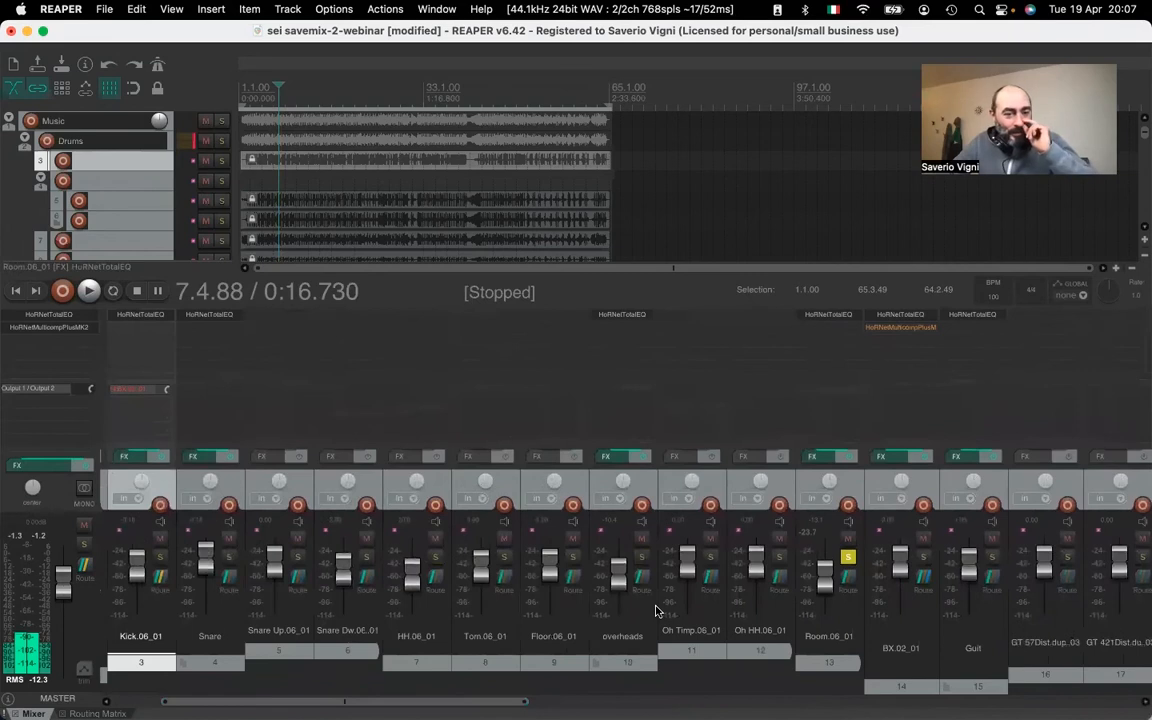
{"action": "left_click", "coordinate": [848, 557]}
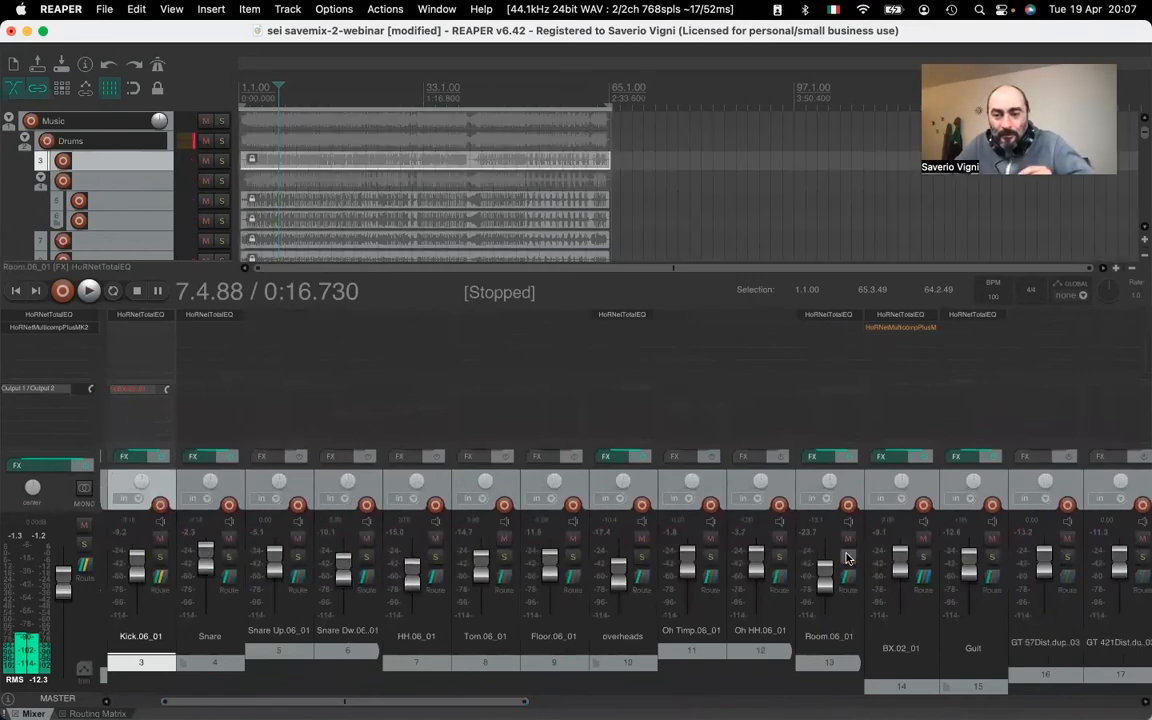
{"action": "left_click", "coordinate": [848, 557]}
{"action": "left_click", "coordinate": [848, 557]}
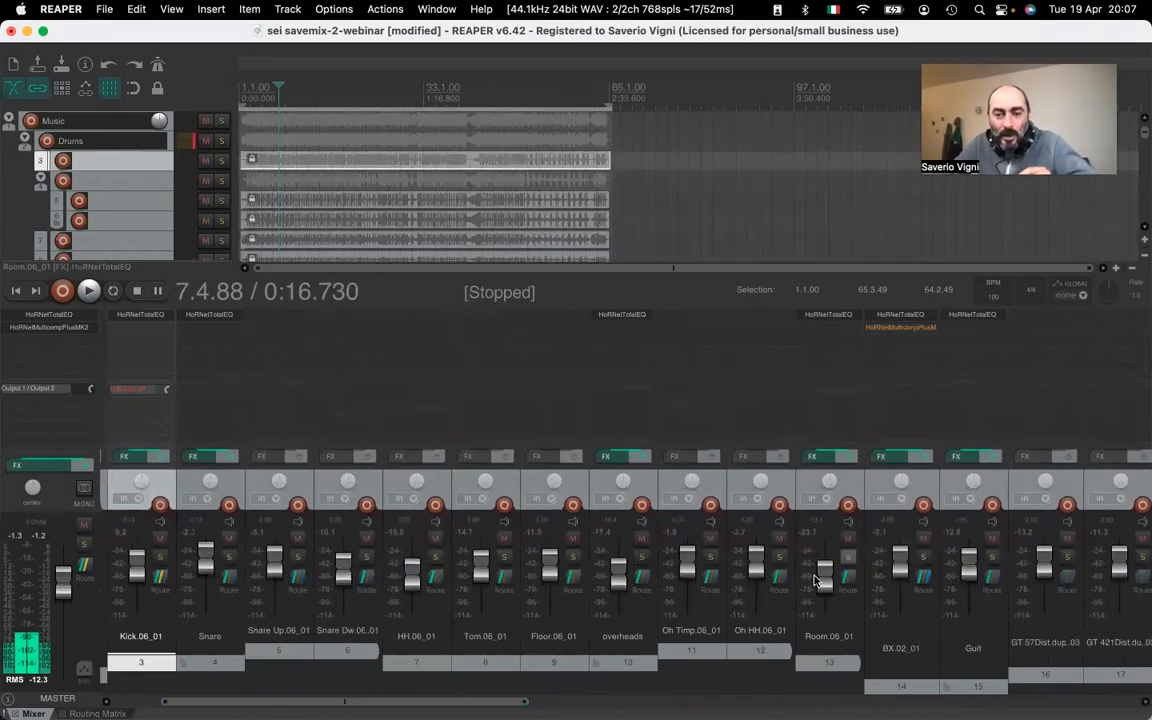
{"action": "left_click", "coordinate": [848, 557]}
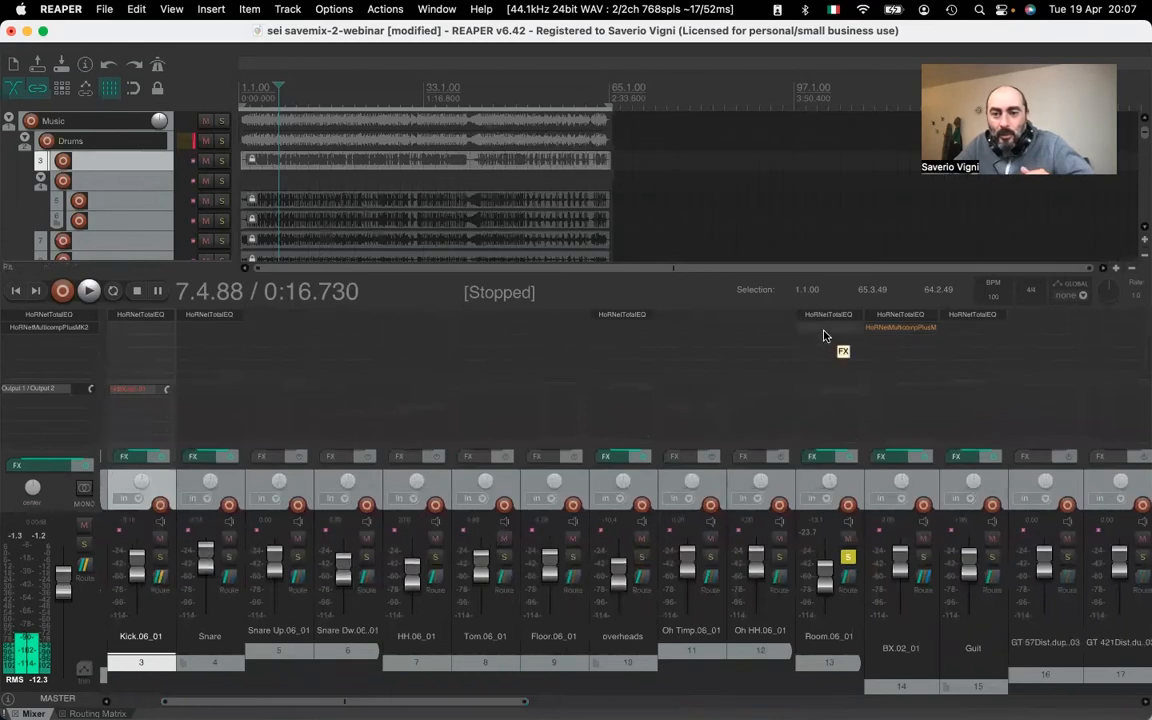
Add the HoRNetMulticompPlusMK2 plugin to the Room.06_01 track, after its HoRNetTotalEQ
{"action": "double_click", "coordinate": [822, 338]}
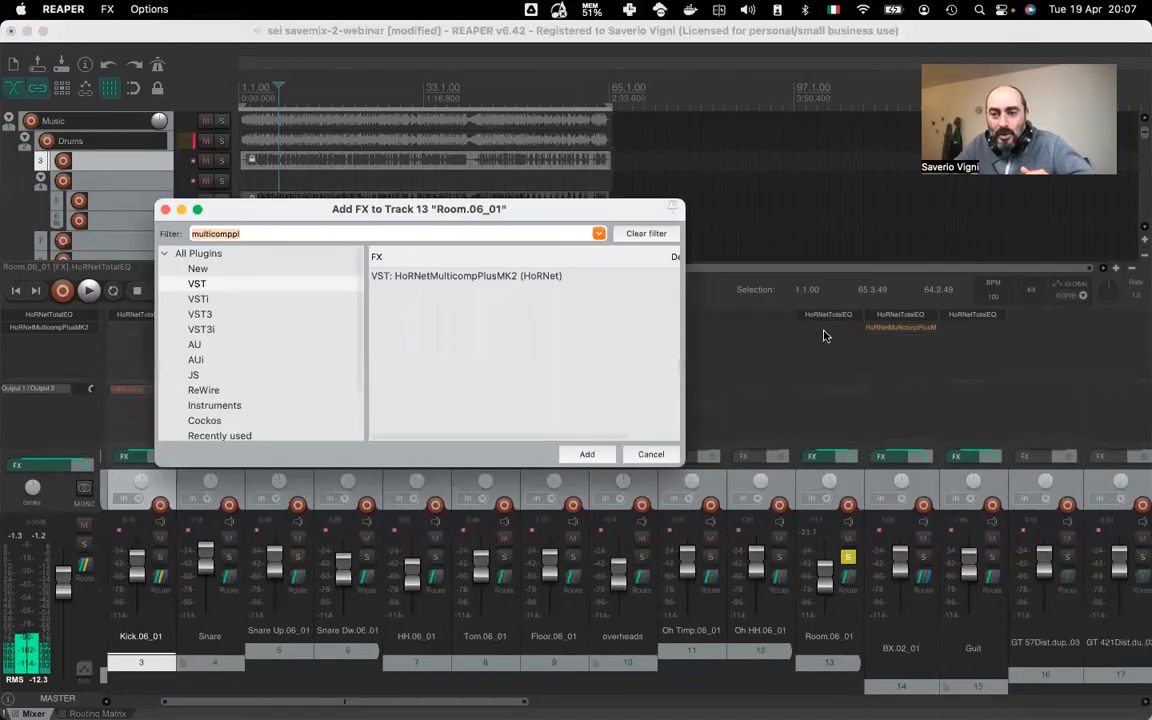
{"action": "double_click", "coordinate": [436, 277]}
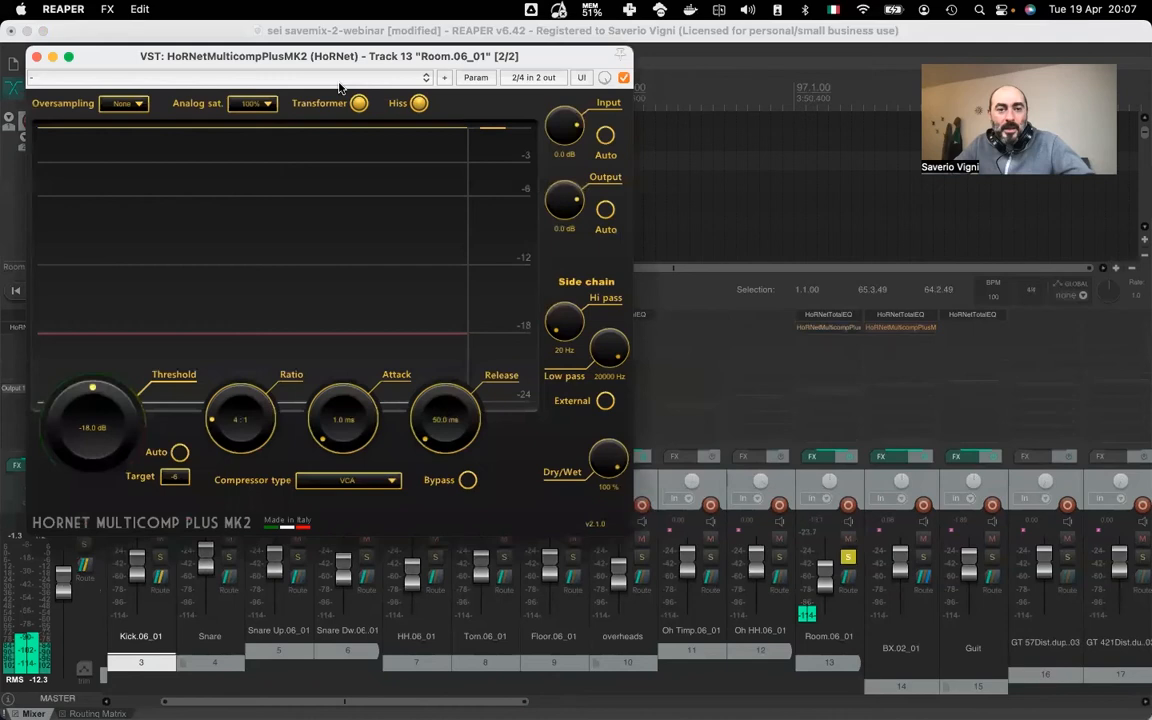
{"action": "left_click_drag", "start_coordinate": [145, 63], "coordinate": [220, 148]}
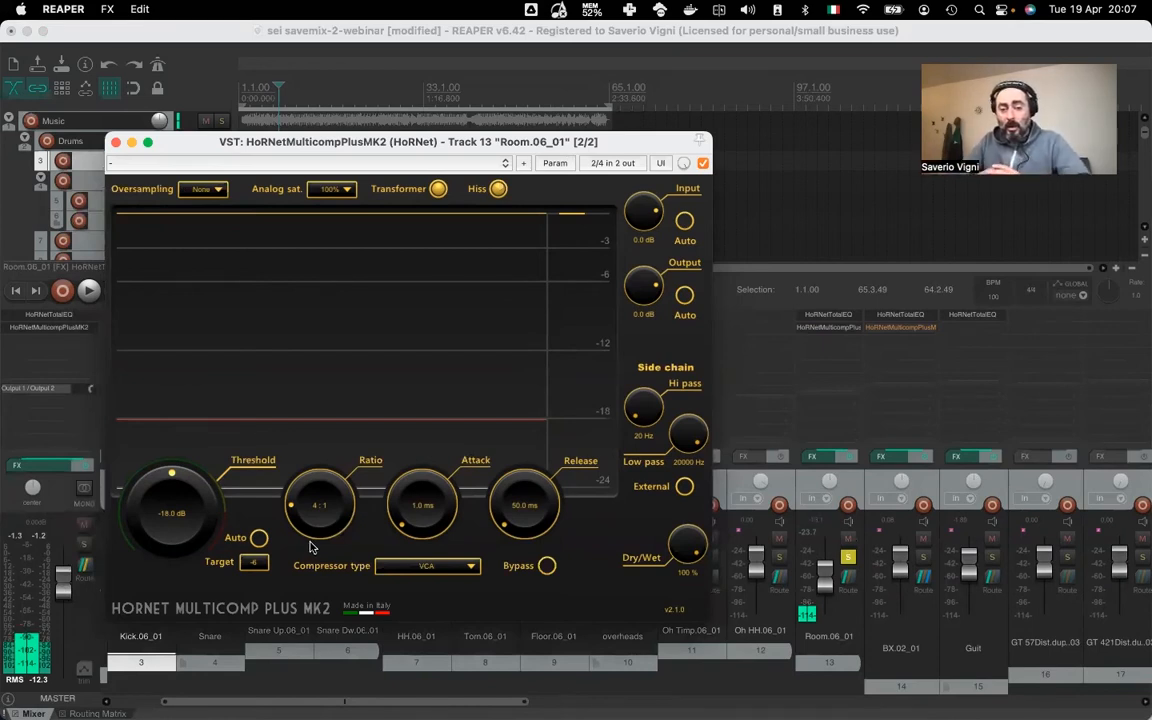
Set the room compressor's oversampling to Auto and its compressor type to FET
{"action": "left_click", "coordinate": [207, 191]}
{"action": "left_click", "coordinate": [280, 483]}
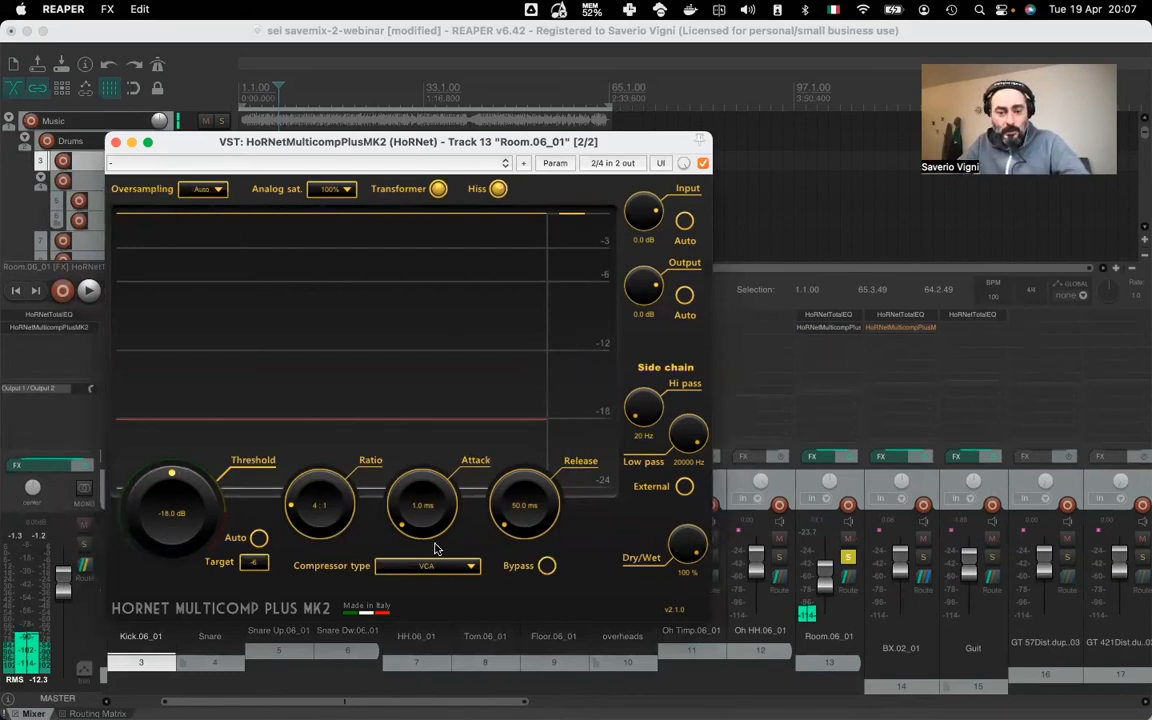
{"action": "left_click", "coordinate": [445, 570]}
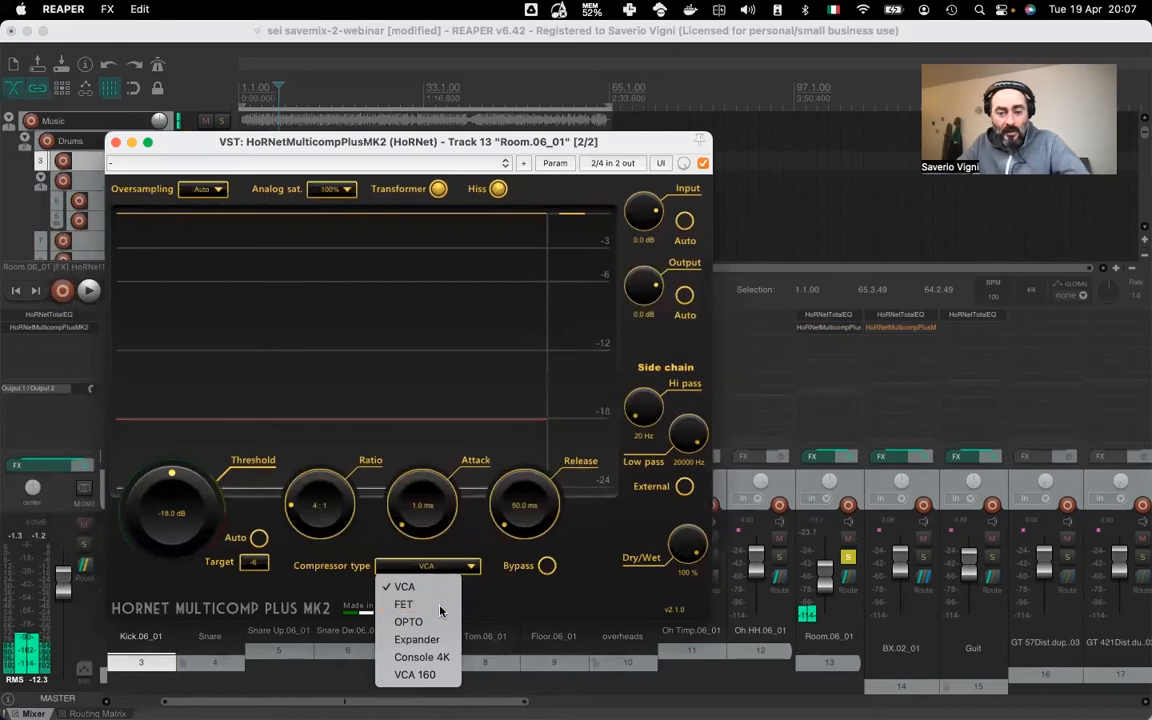
{"action": "left_click", "coordinate": [448, 602]}
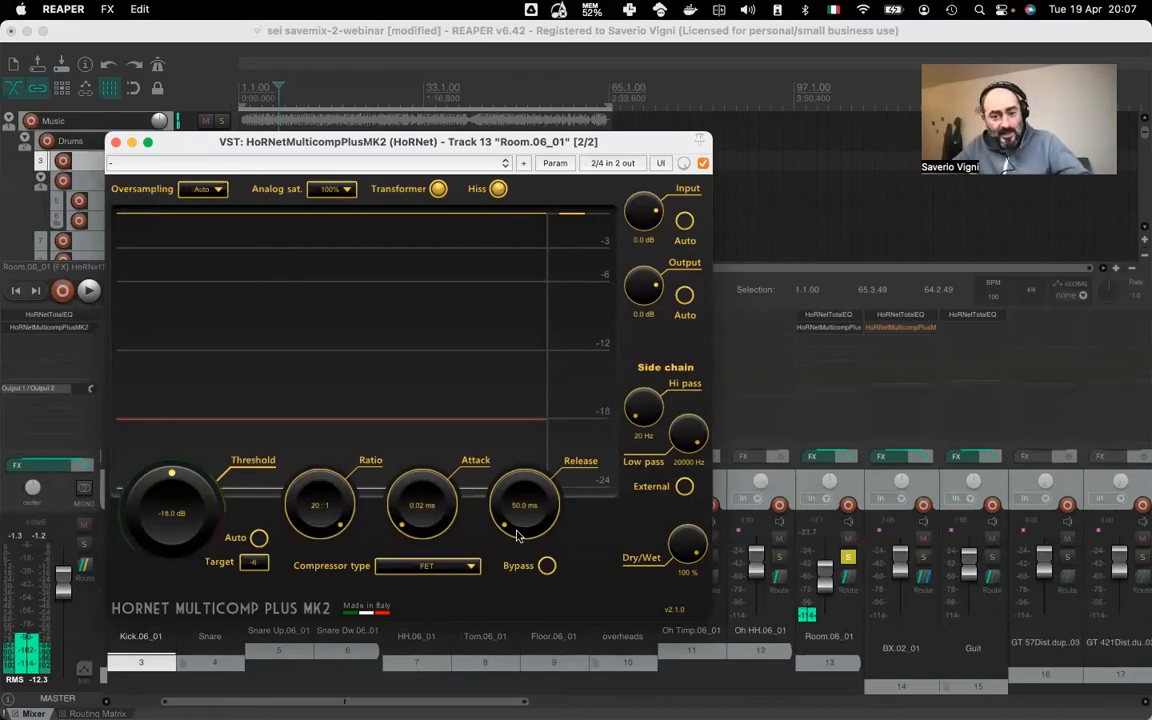
Start playback and set the room compressor's threshold to -9.9 dB and its release to 50.0 ms
{"action": "left_click_drag", "start_coordinate": [513, 482], "coordinate": [509, 459]}
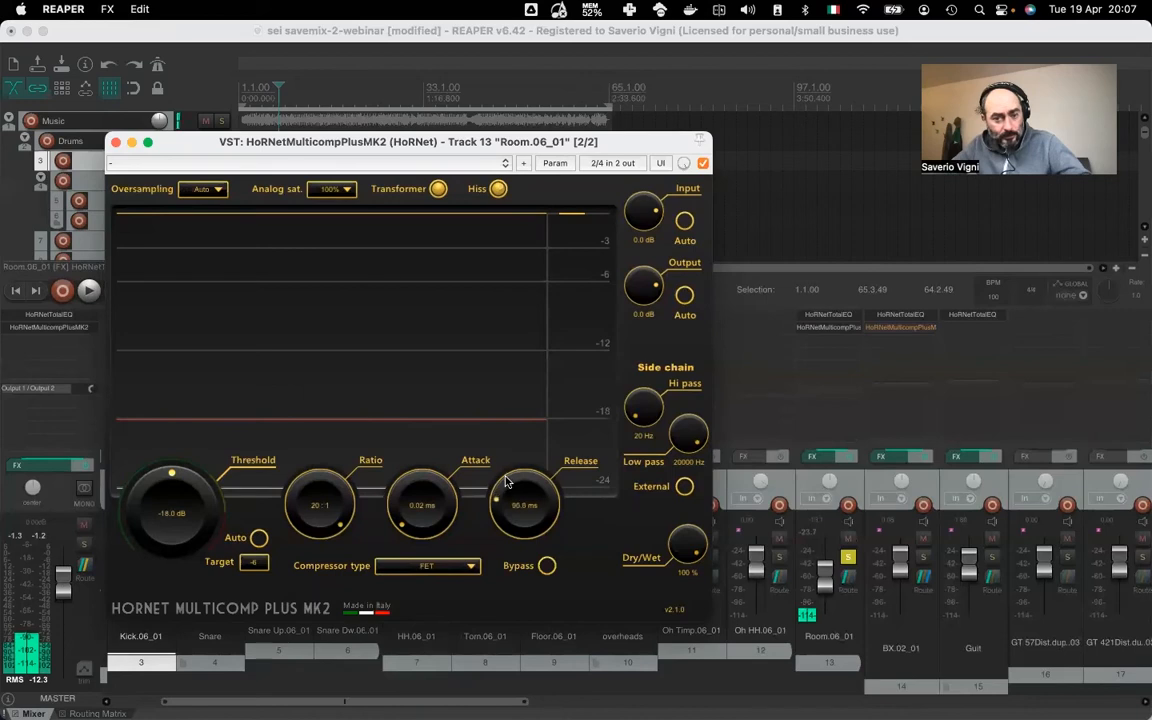
{"action": "key", "text": "space"}
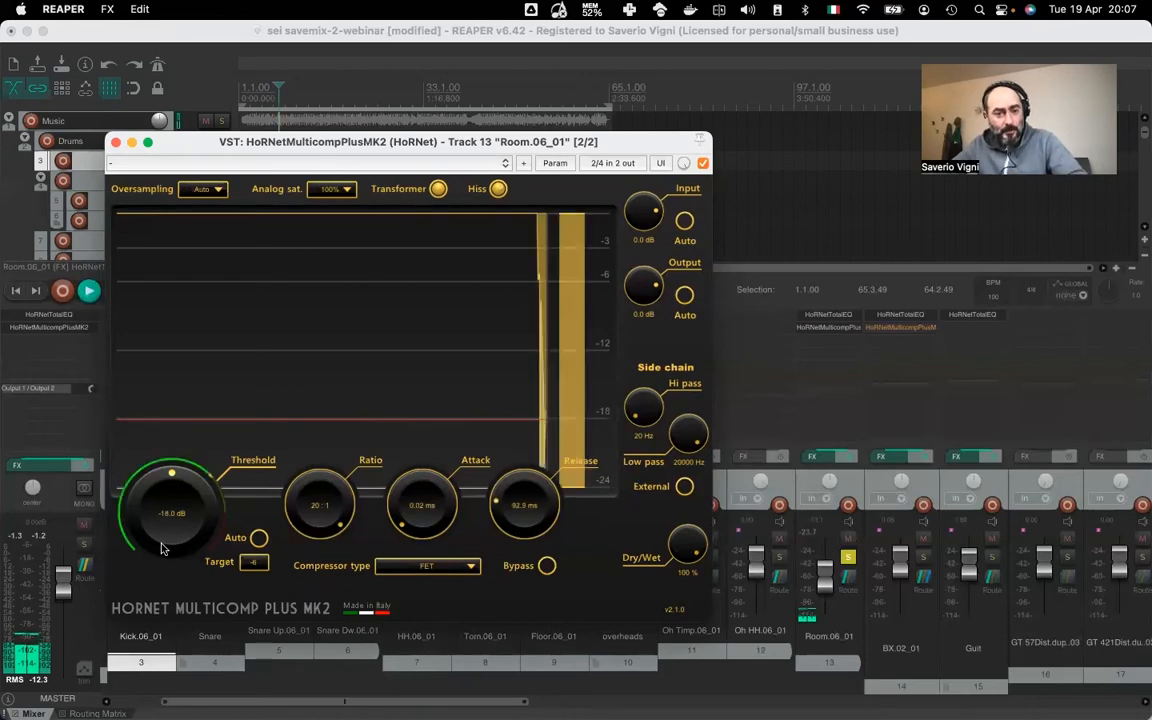
{"action": "left_click_drag", "start_coordinate": [130, 432], "coordinate": [157, 433]}
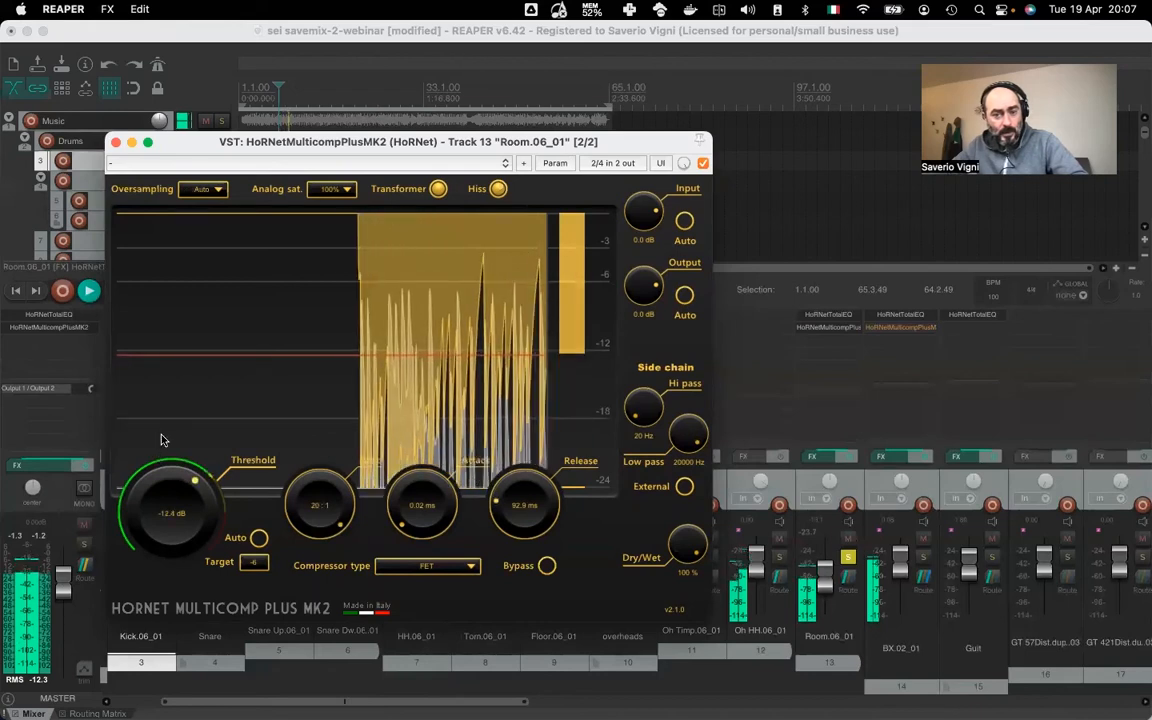
{"action": "left_click_drag", "start_coordinate": [496, 507], "coordinate": [500, 575]}
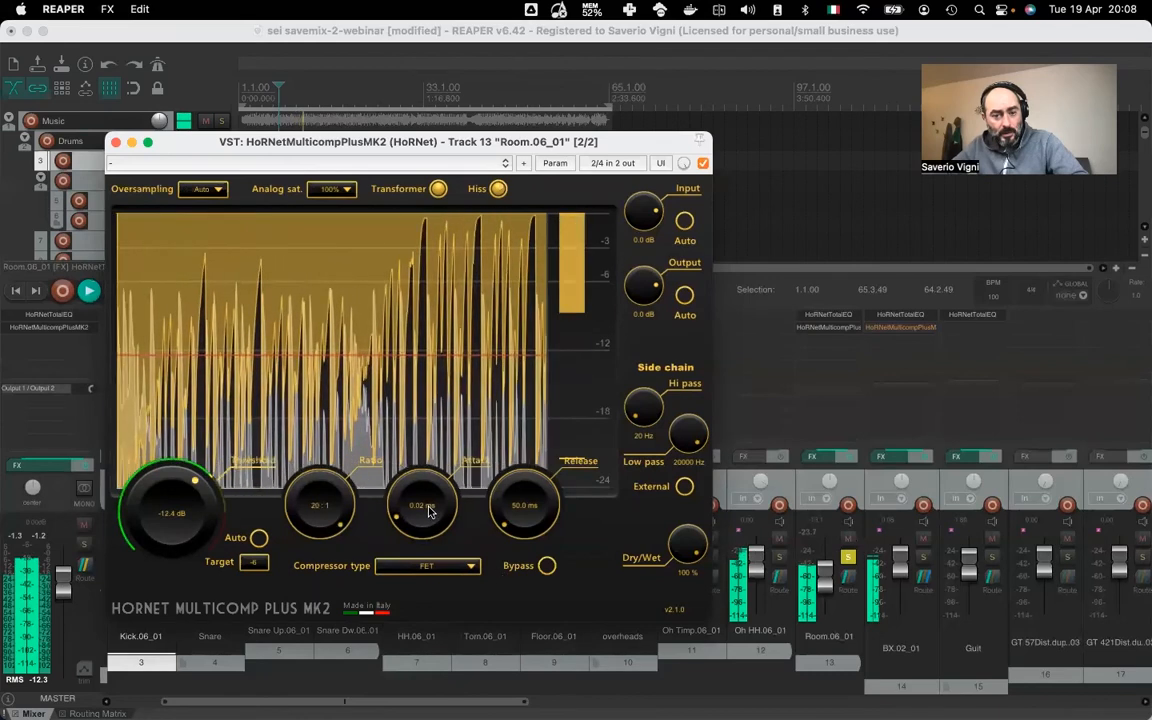
{"action": "left_click_drag", "start_coordinate": [129, 512], "coordinate": [134, 478]}
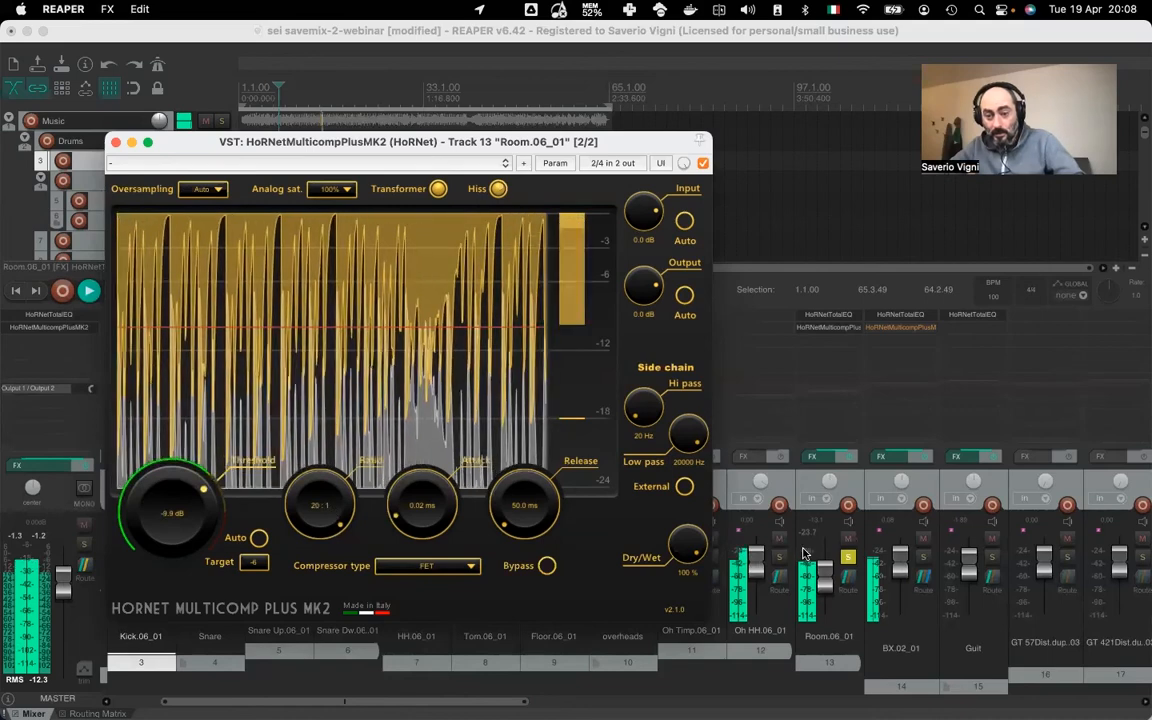
Switch Room.06_01's solo off and back on during playback
{"action": "left_click", "coordinate": [848, 560]}
{"action": "left_click", "coordinate": [848, 558]}
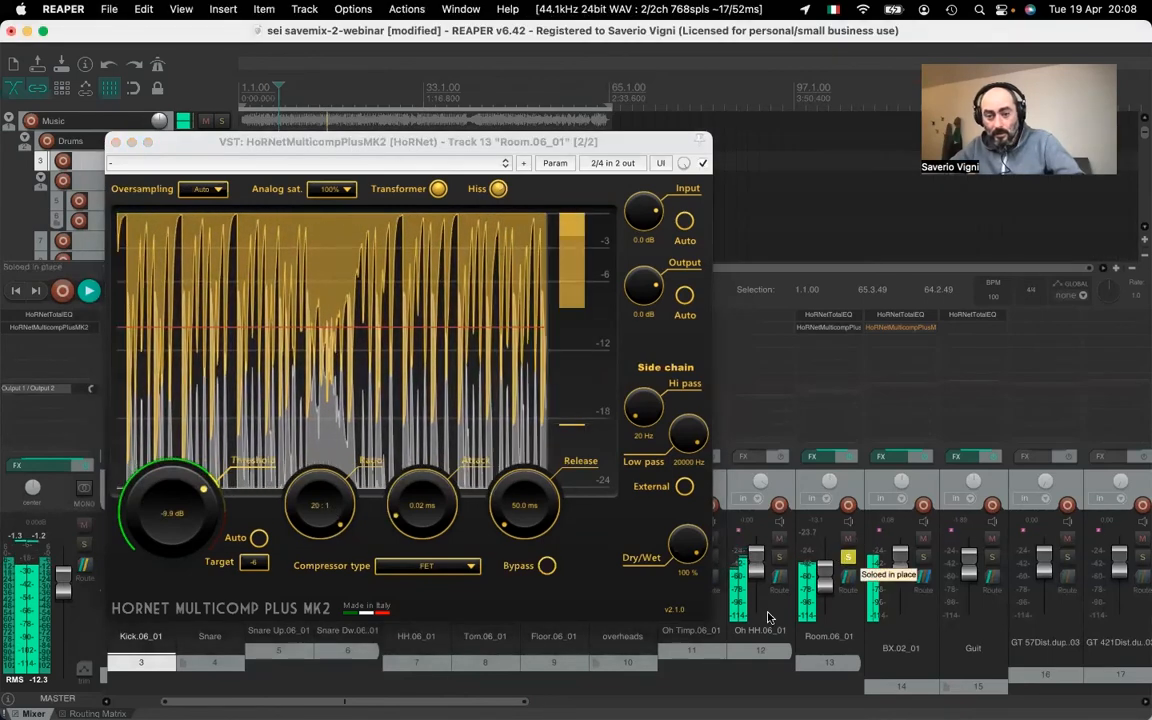
{"action": "scroll", "coordinate": [418, 683], "scroll_direction": "left", "scroll_amount": 3}
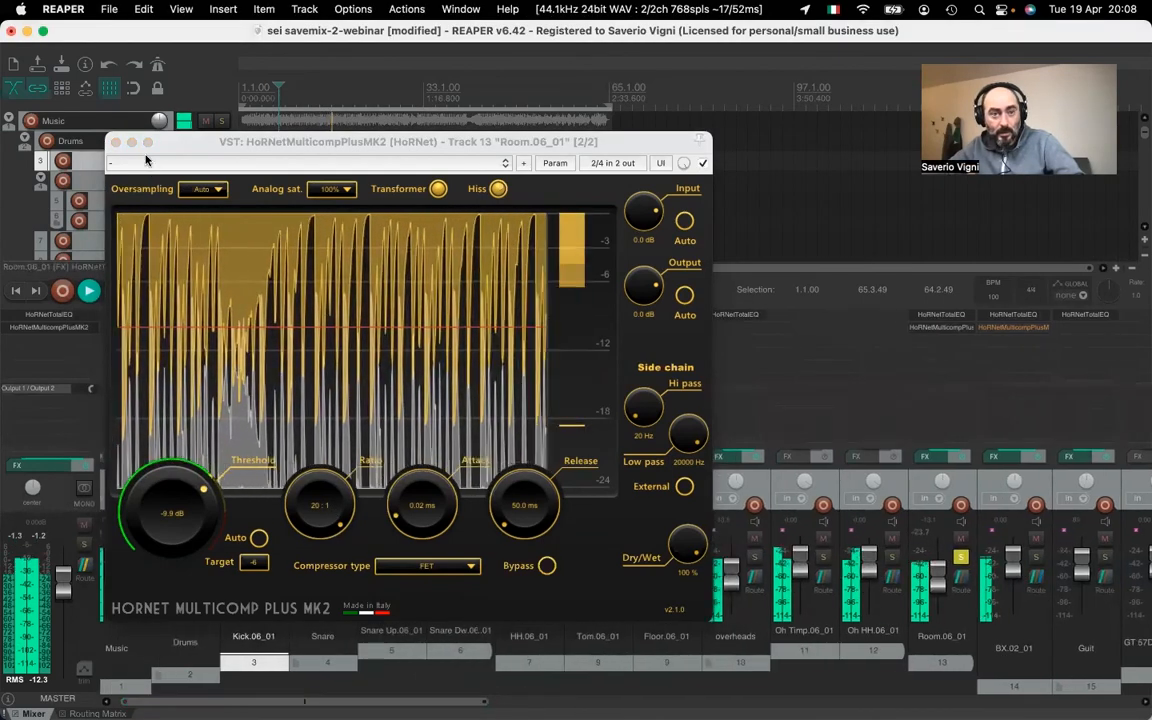
Close the Room.06_01 compressor window and stop playback
{"action": "left_click_drag", "start_coordinate": [351, 144], "coordinate": [498, 149]}
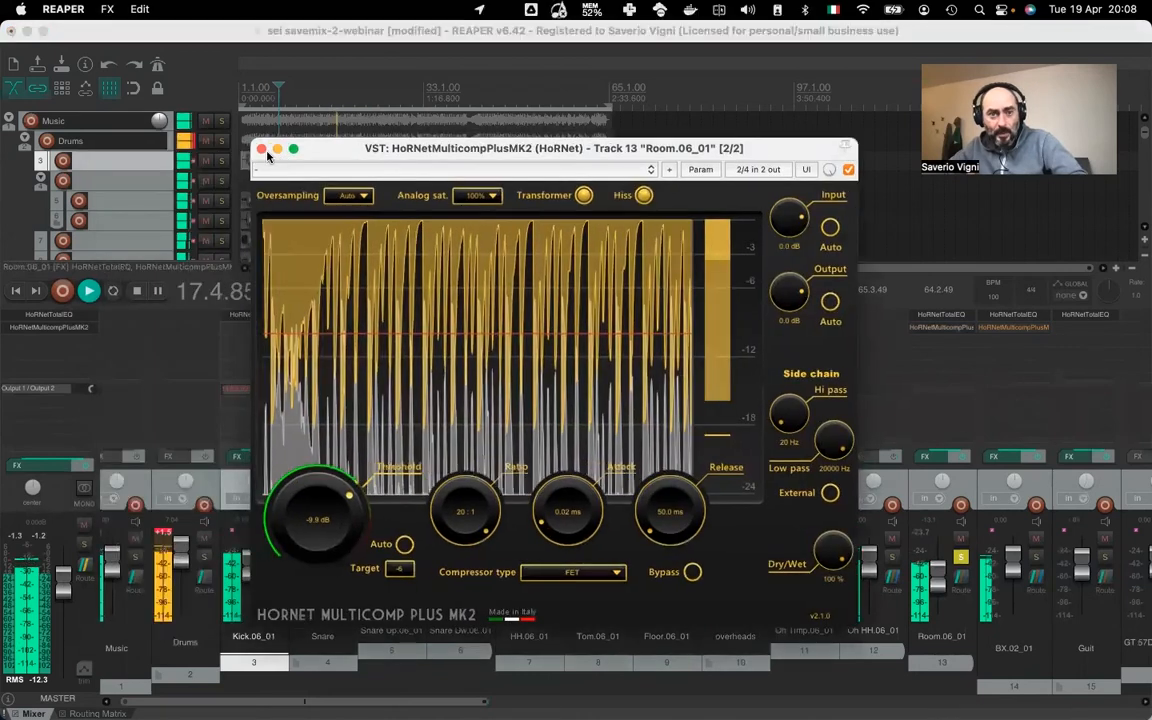
{"action": "left_click", "coordinate": [262, 149]}
{"action": "key", "text": "space"}
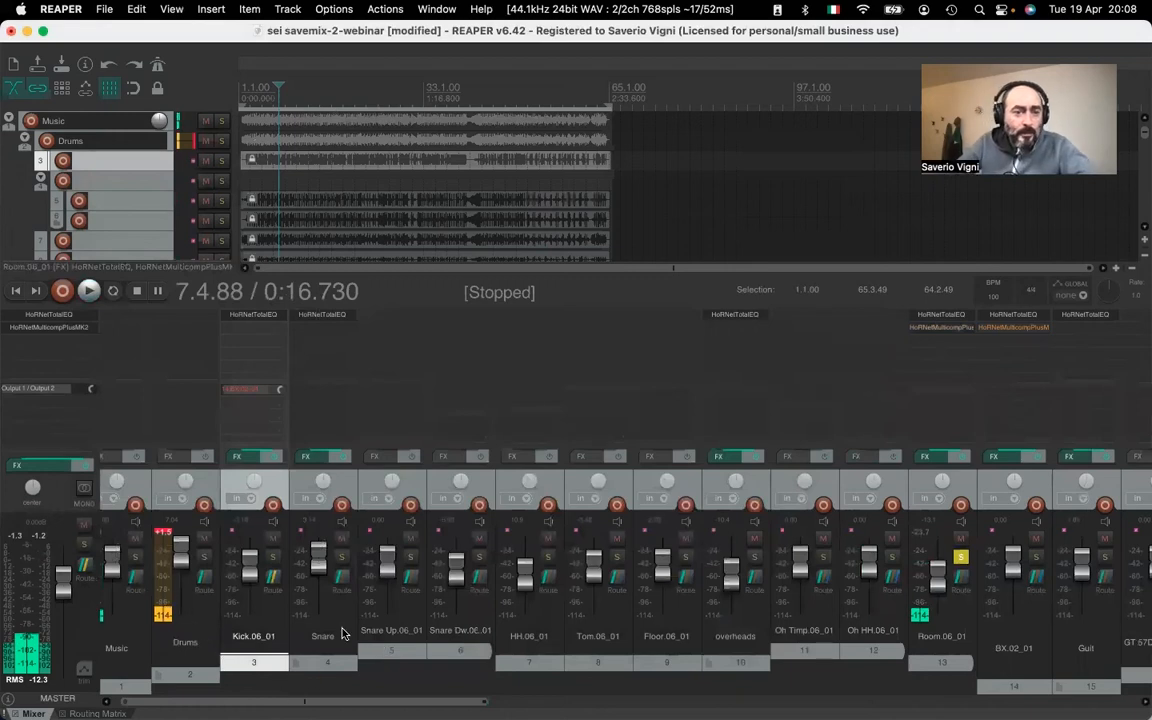
Mute the reverb and delay tracks in the mixer
{"action": "left_click_drag", "start_coordinate": [406, 697], "coordinate": [333, 697]}
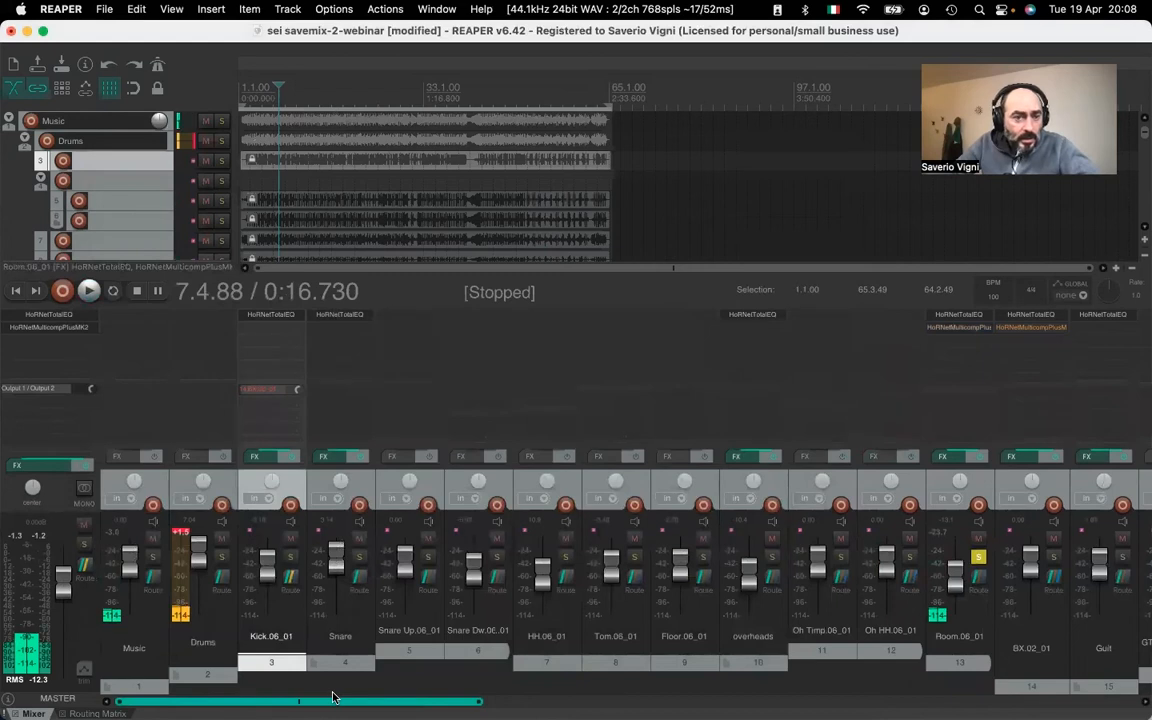
{"action": "left_click_drag", "start_coordinate": [489, 700], "coordinate": [1054, 630]}
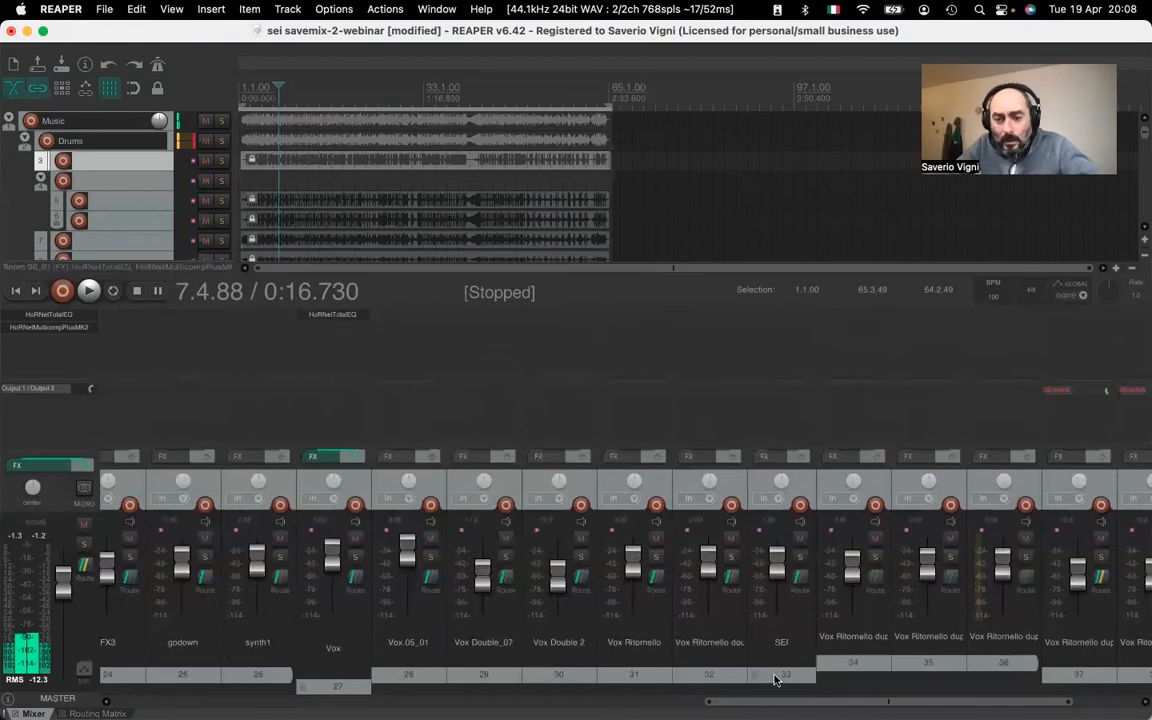
{"action": "left_click_drag", "start_coordinate": [789, 700], "coordinate": [854, 701]}
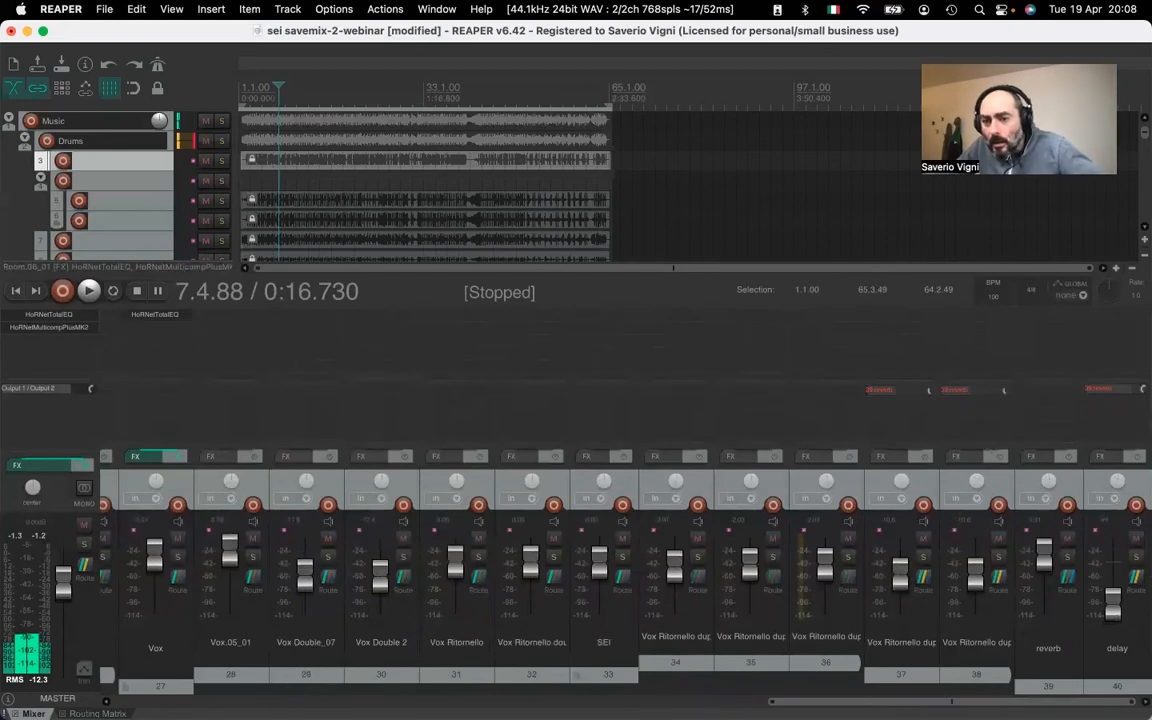
{"action": "mouse_move", "coordinate": [1008, 702]}
{"action": "left_mouse_down"}
{"action": "mouse_move", "coordinate": [986, 702]}
{"action": "mouse_move", "coordinate": [1009, 702]}
{"action": "left_mouse_up"}
{"action": "left_click", "coordinate": [1067, 539]}
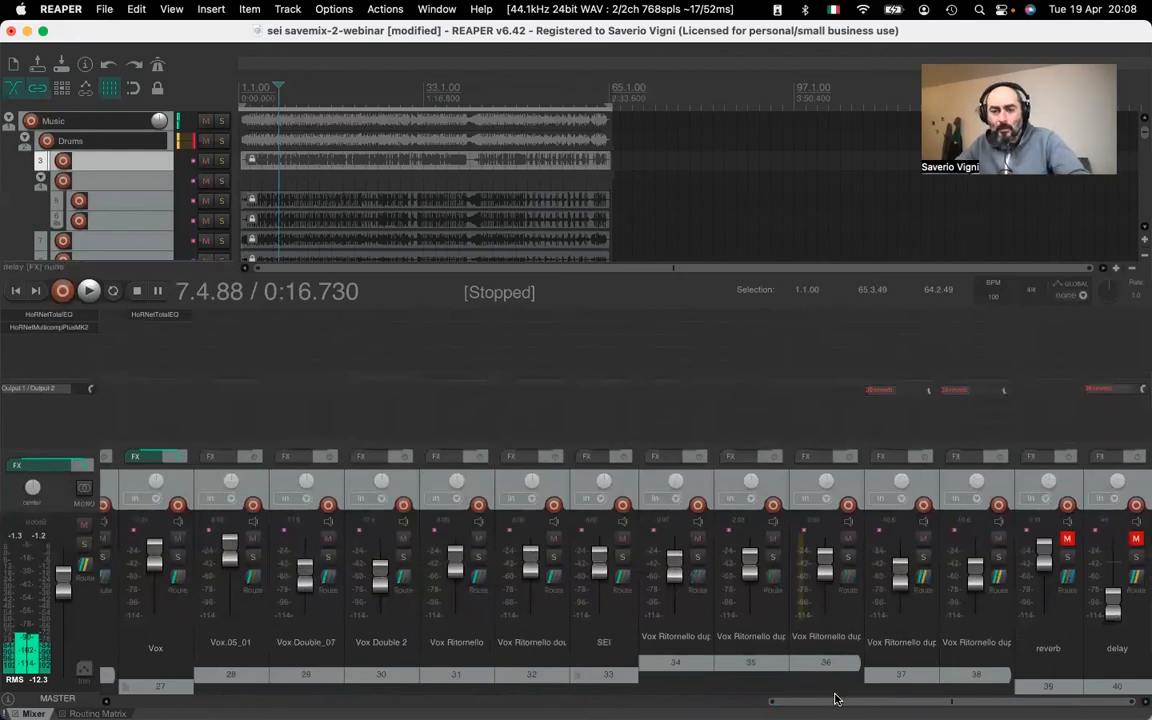
Clear Room.06_01's solo and mute every other track, leaving only Room.06_01 unmuted
{"action": "key", "text": "space"}
{"action": "key", "text": "space"}
{"action": "left_click_drag", "start_coordinate": [805, 700], "coordinate": [324, 668]}
{"action": "left_click", "coordinate": [455, 557]}
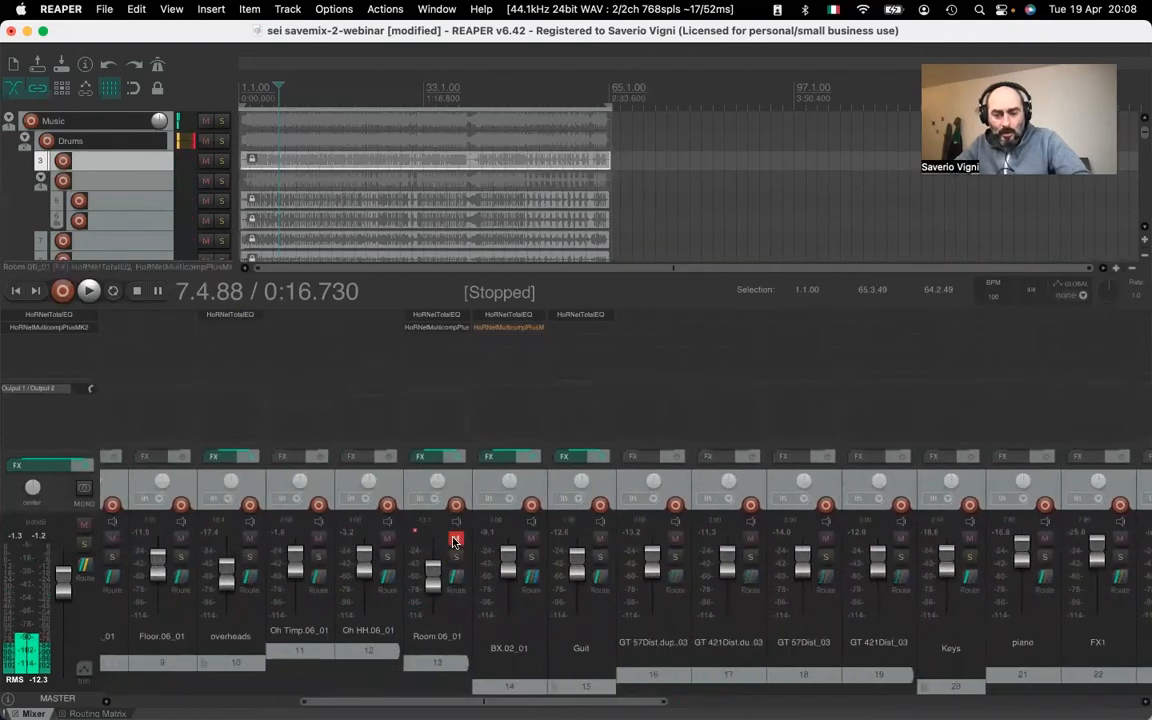
{"action": "left_click", "coordinate": [455, 541]}
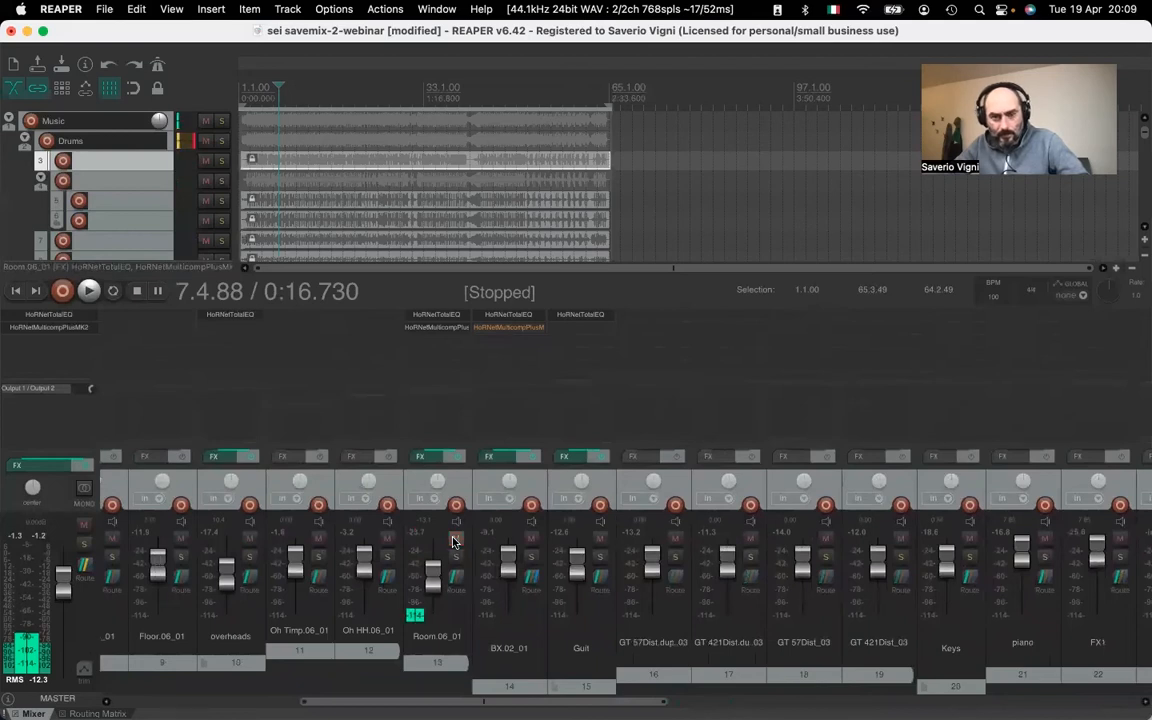
{"action": "left_click", "coordinate": [452, 541], "text": "alt"}
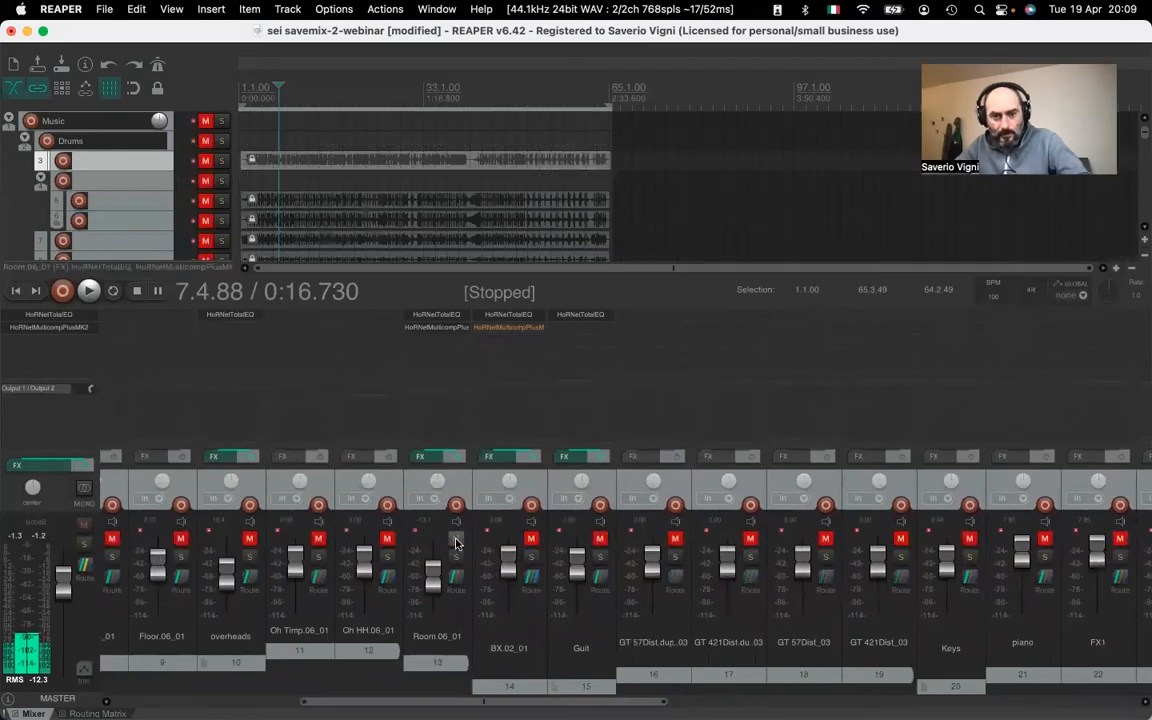
Start playback and unmute the Drums and Music parent tracks so the room signal reaches the master
{"action": "left_click_drag", "start_coordinate": [642, 700], "coordinate": [539, 693]}
{"action": "key", "text": "space"}
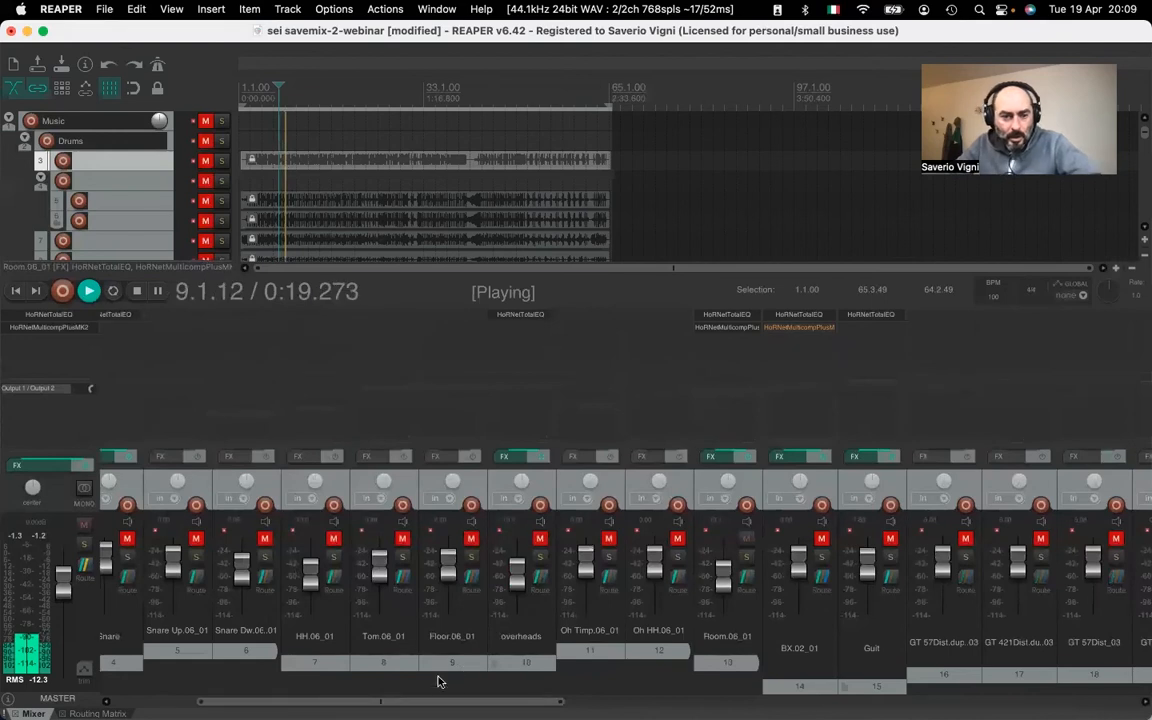
{"action": "left_click_drag", "start_coordinate": [442, 700], "coordinate": [270, 702]}
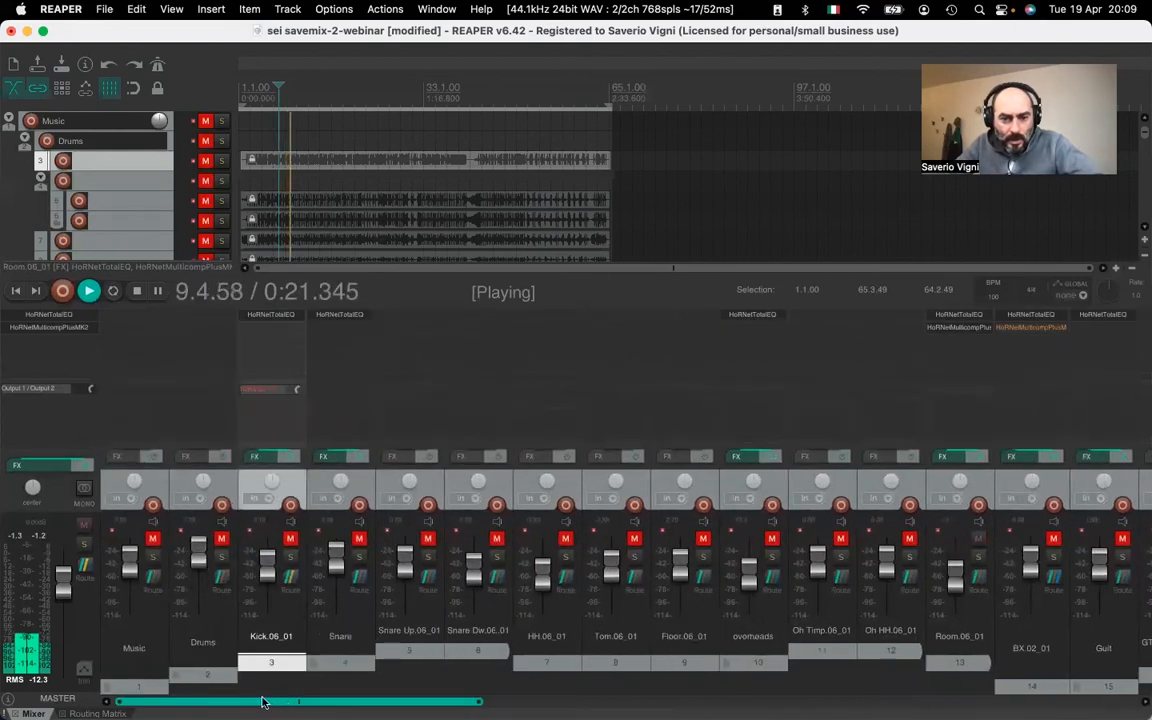
{"action": "left_click", "coordinate": [221, 539]}
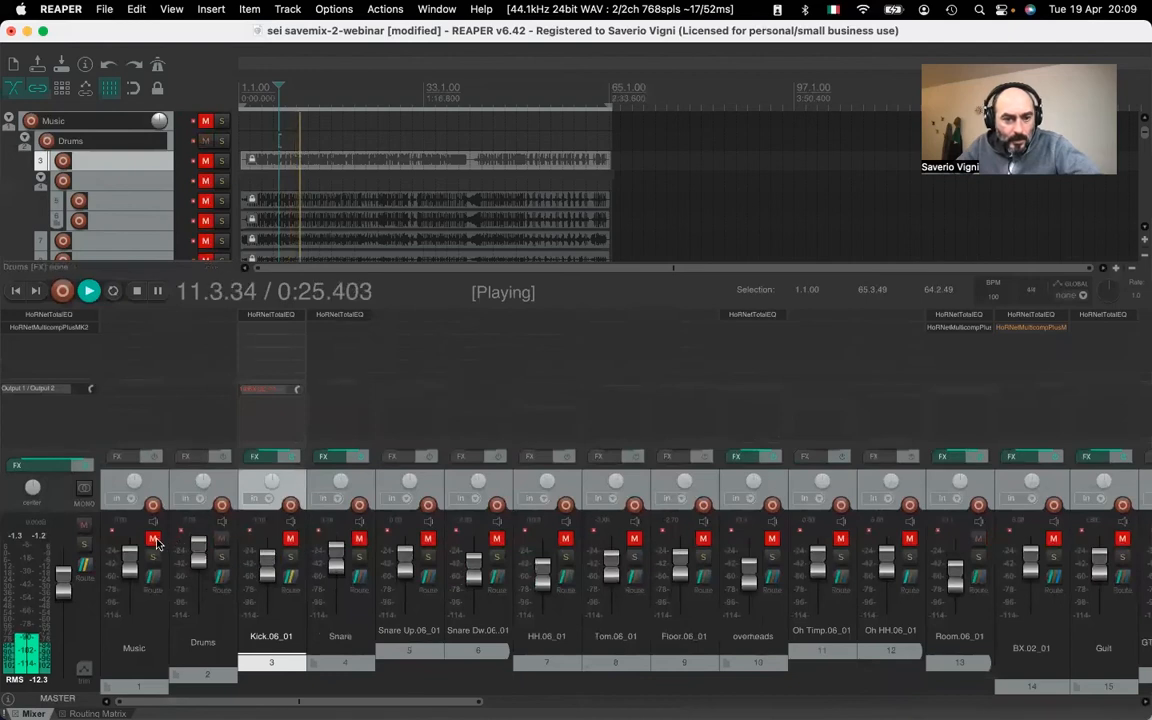
{"action": "left_click", "coordinate": [152, 539]}
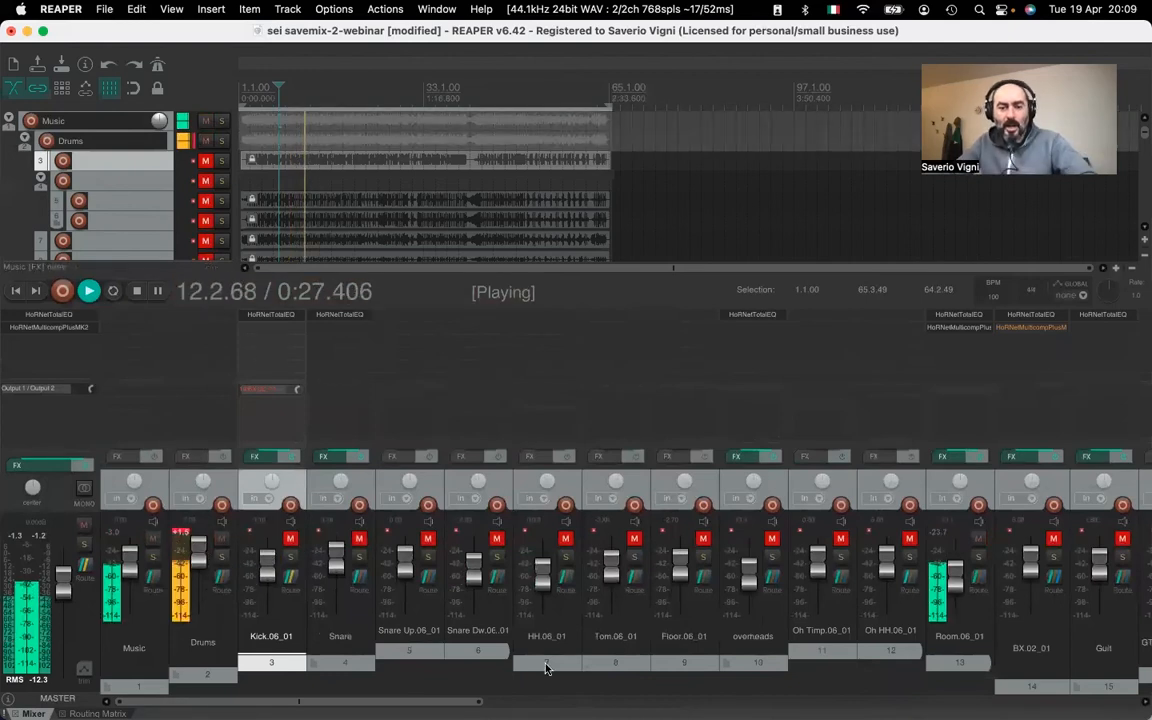
Reopen the HoRNetMulticompPlusMK2 window on Room.06_01 and reposition it over the mixer
{"action": "left_click_drag", "start_coordinate": [450, 702], "coordinate": [458, 702]}
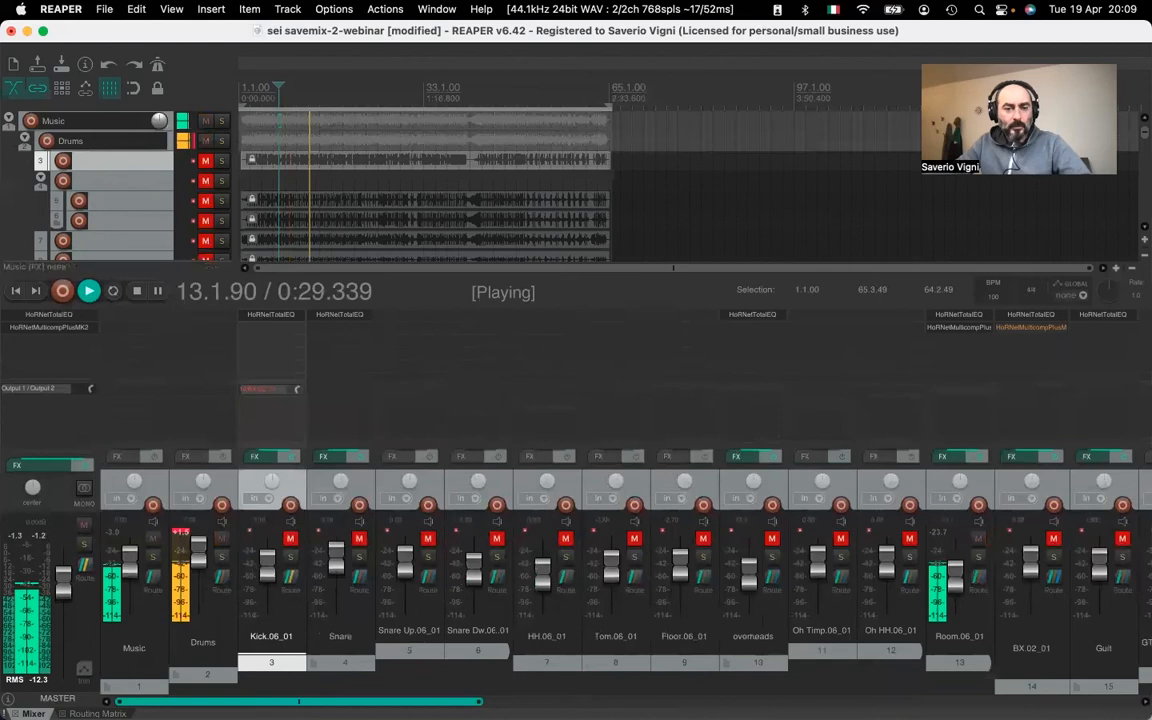
{"action": "left_click_drag", "start_coordinate": [305, 702], "coordinate": [513, 702]}
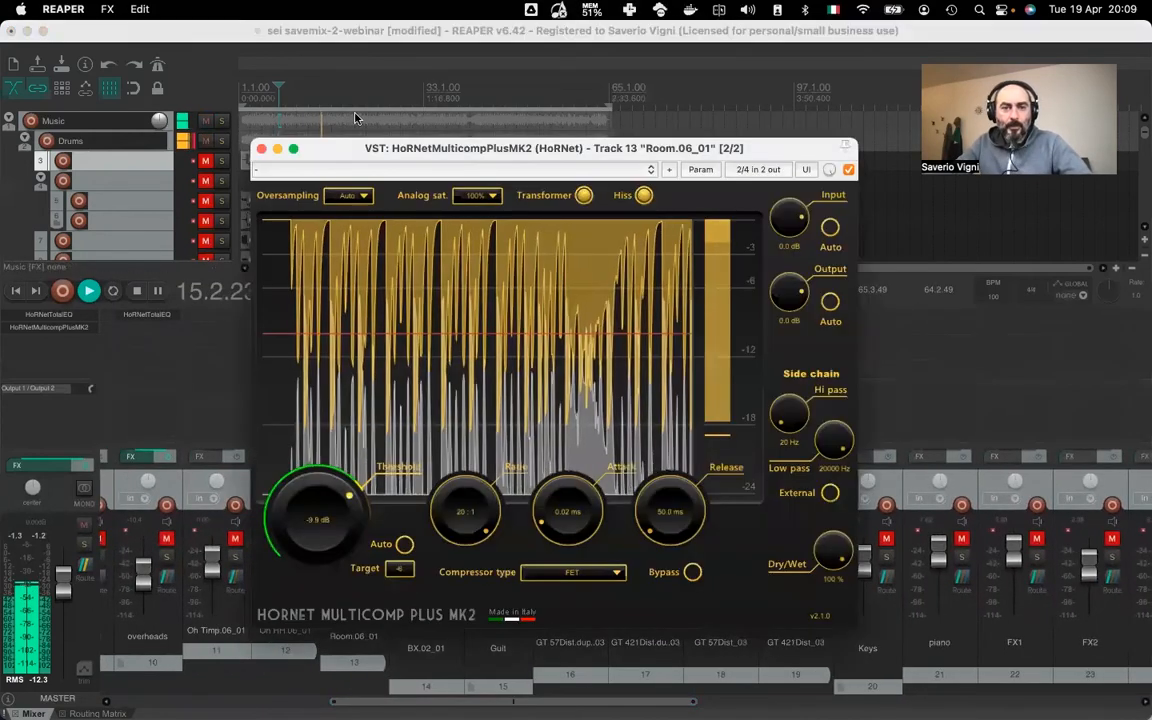
{"action": "left_click", "coordinate": [334, 328]}
{"action": "left_click_drag", "start_coordinate": [356, 149], "coordinate": [259, 159]}
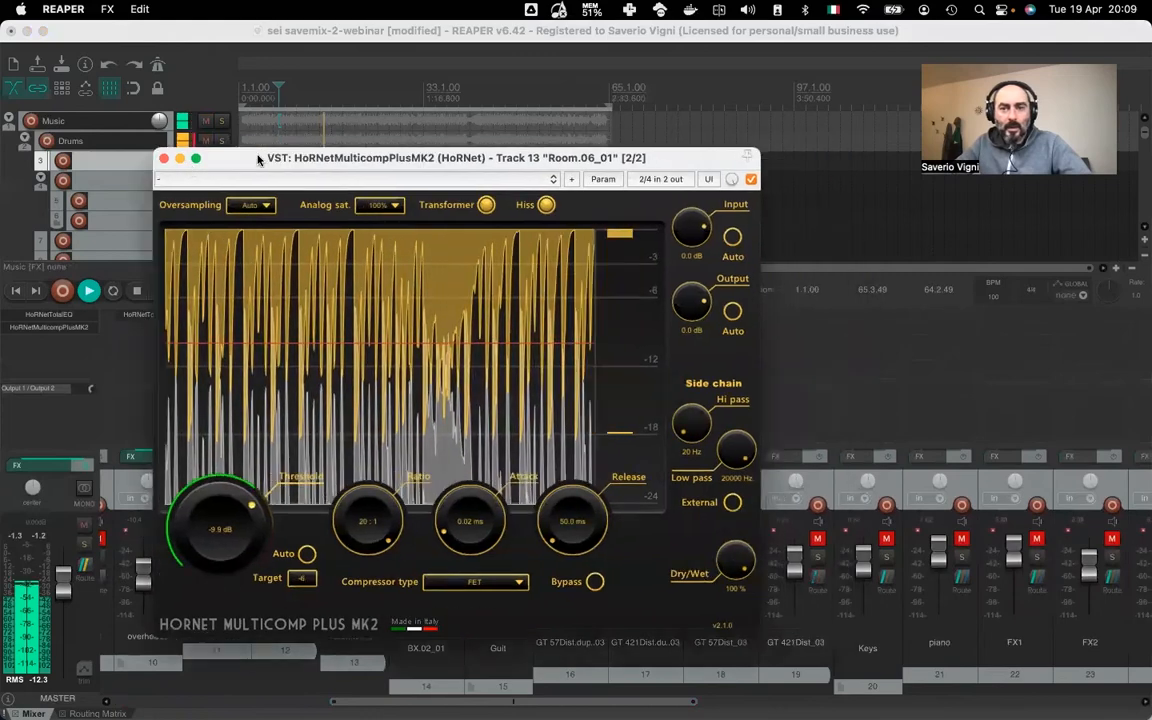
{"action": "left_click_drag", "start_coordinate": [653, 162], "coordinate": [676, 150]}
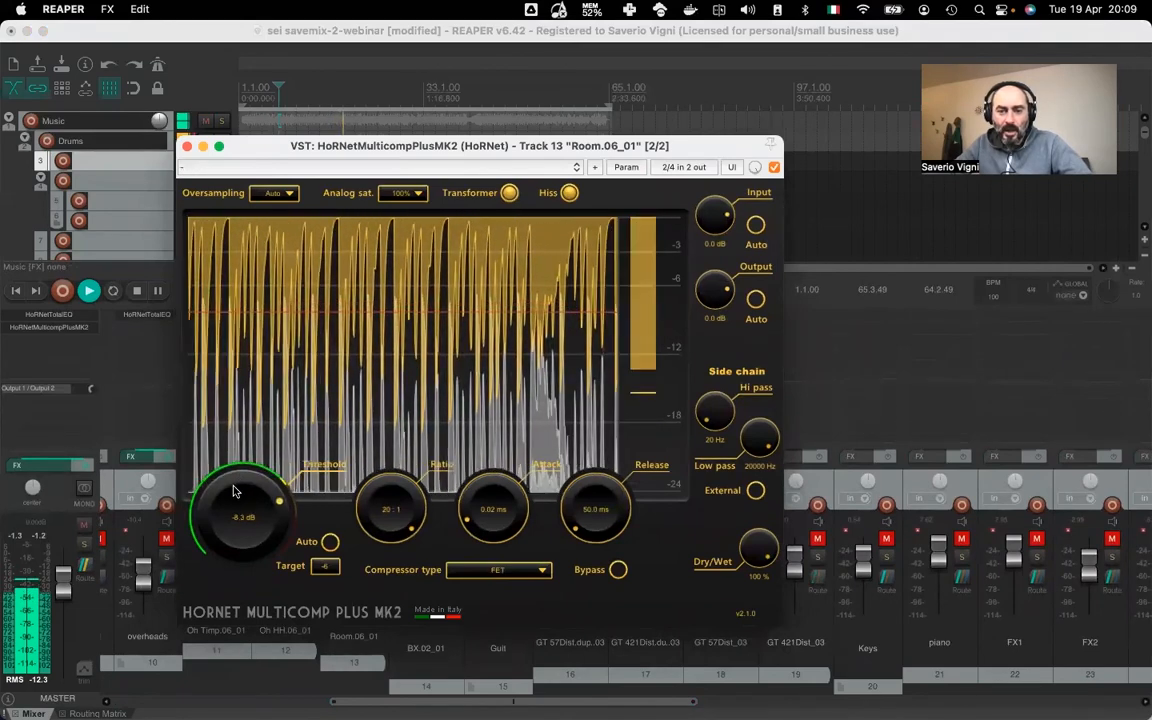
Set the room compressor's threshold to -8.7 dB and adjust the system's output volume
{"action": "left_click_drag", "start_coordinate": [232, 493], "coordinate": [227, 494]}
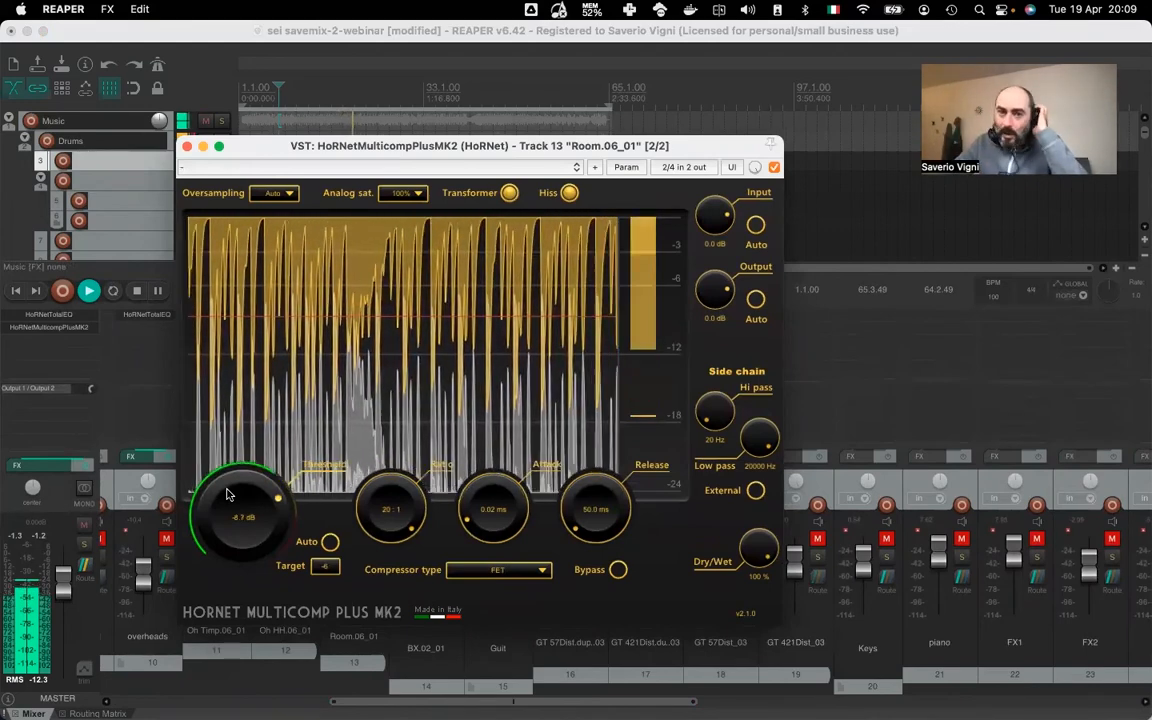
{"action": "left_click", "coordinate": [748, 10]}
{"action": "left_click_drag", "start_coordinate": [932, 58], "coordinate": [951, 57]}
{"action": "left_click", "coordinate": [748, 10]}
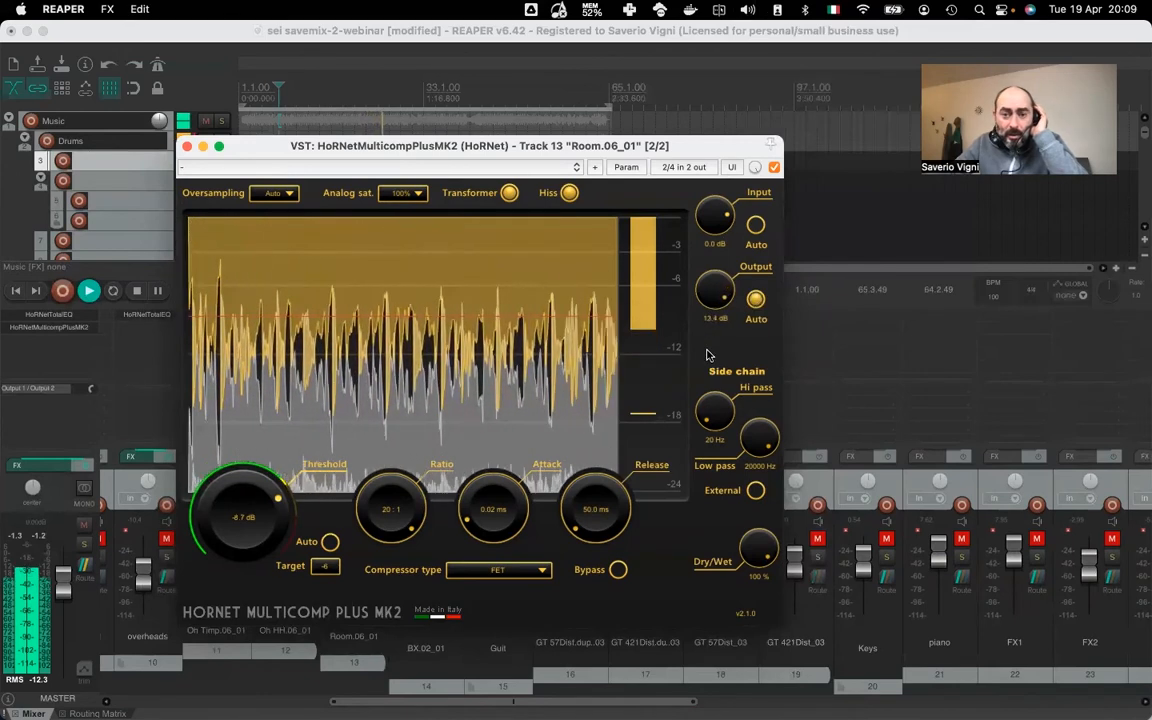
Turn off the room compressor's automatic output gain with the output at 15.0 dB and stop playback
{"action": "left_click", "coordinate": [756, 300]}
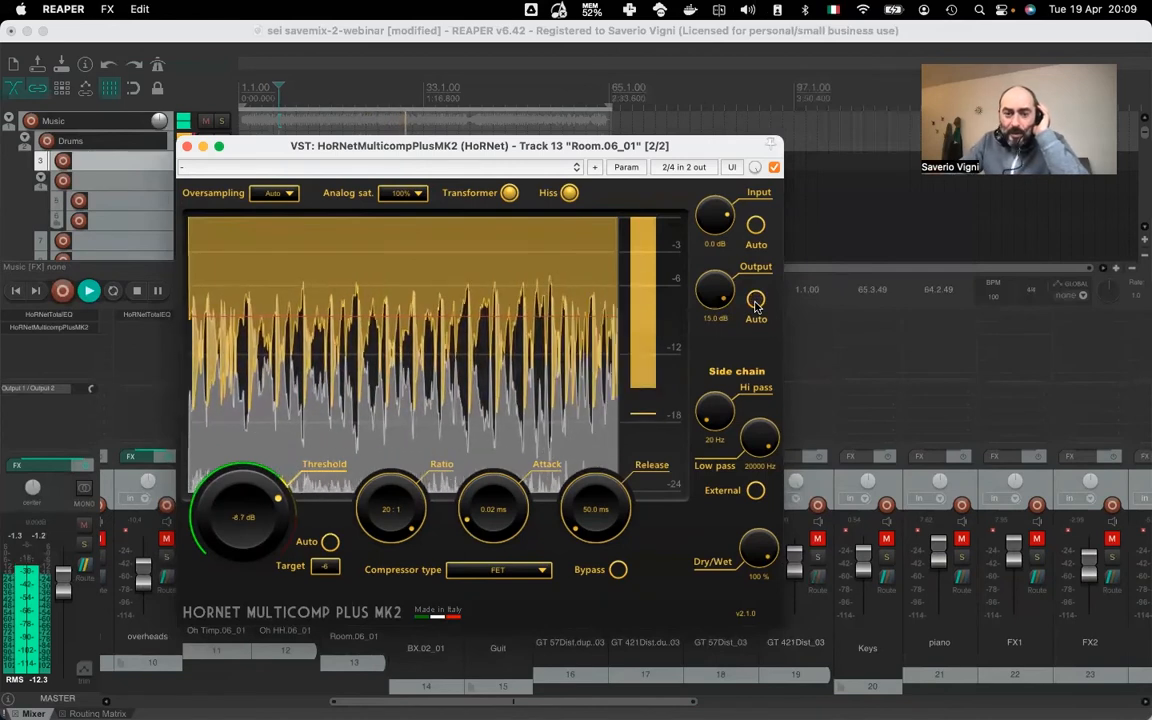
{"action": "key", "text": "space"}
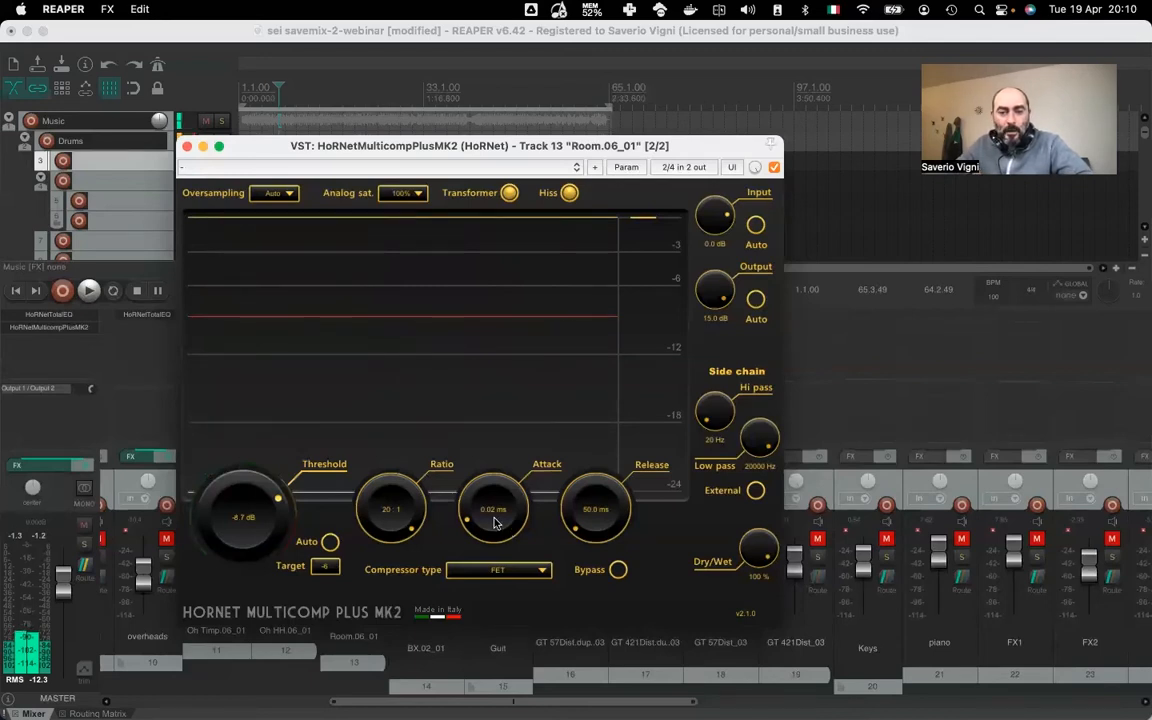
Set the room compressor's attack to 0.10 ms and adjust its release around 50.0 ms during playback
{"action": "key", "text": "space"}
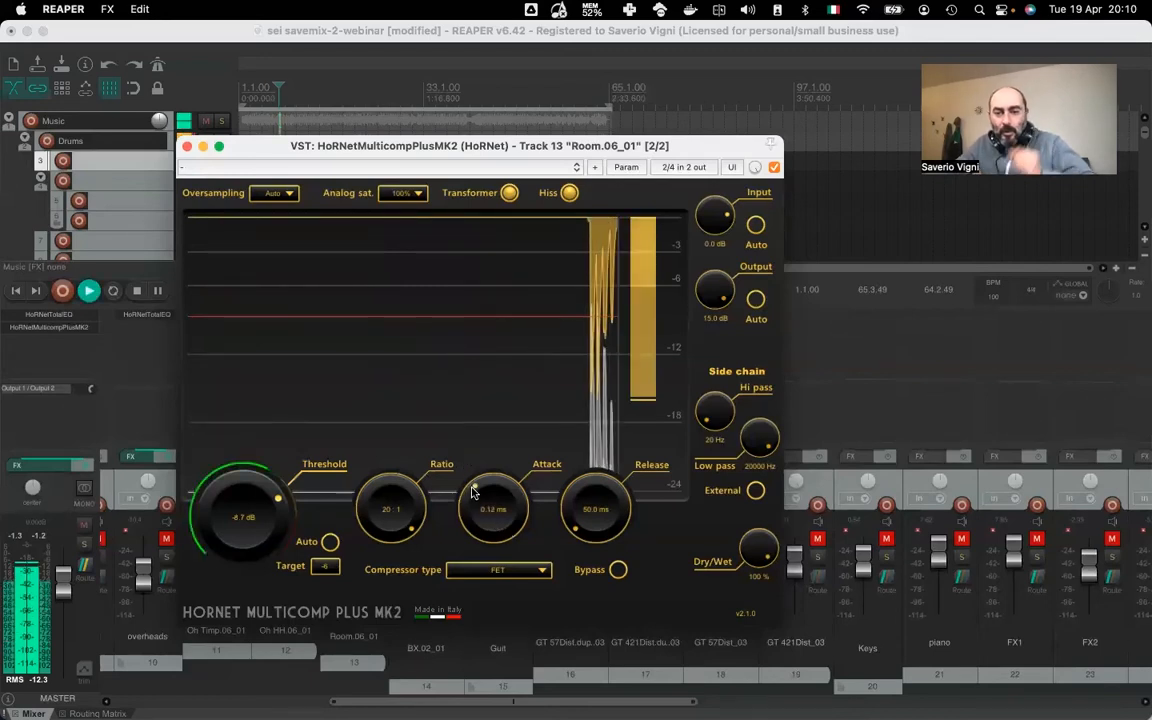
{"action": "left_click_drag", "start_coordinate": [459, 507], "coordinate": [462, 515]}
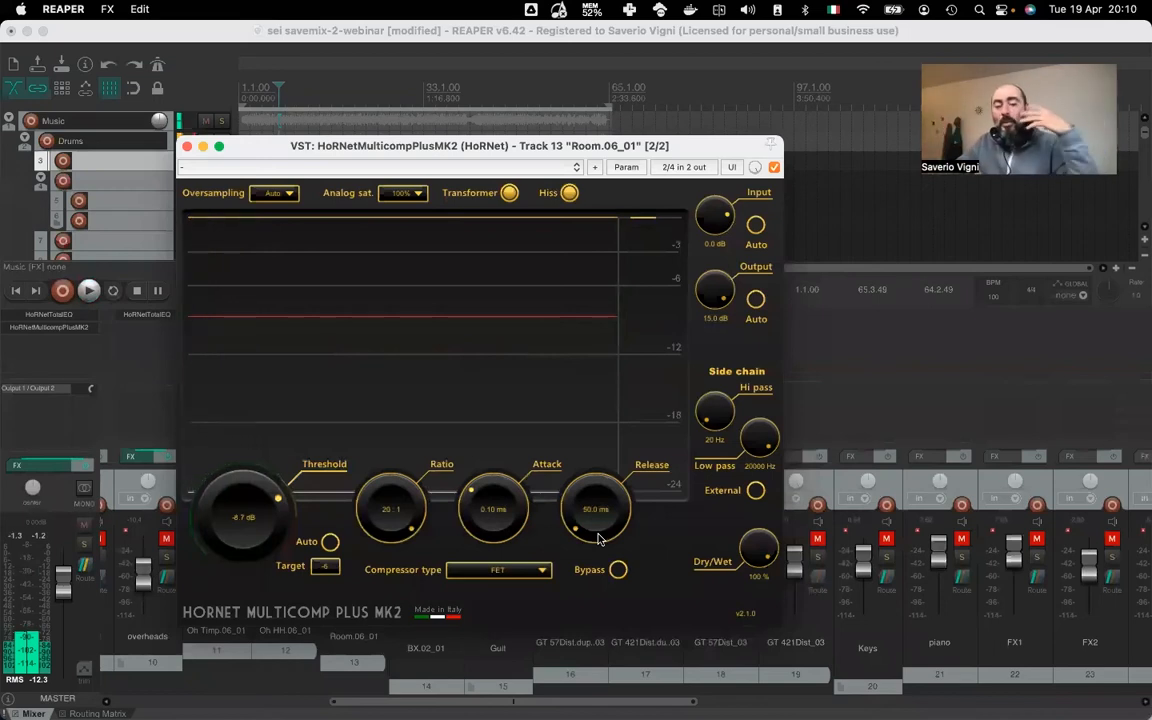
{"action": "key", "text": "space"}
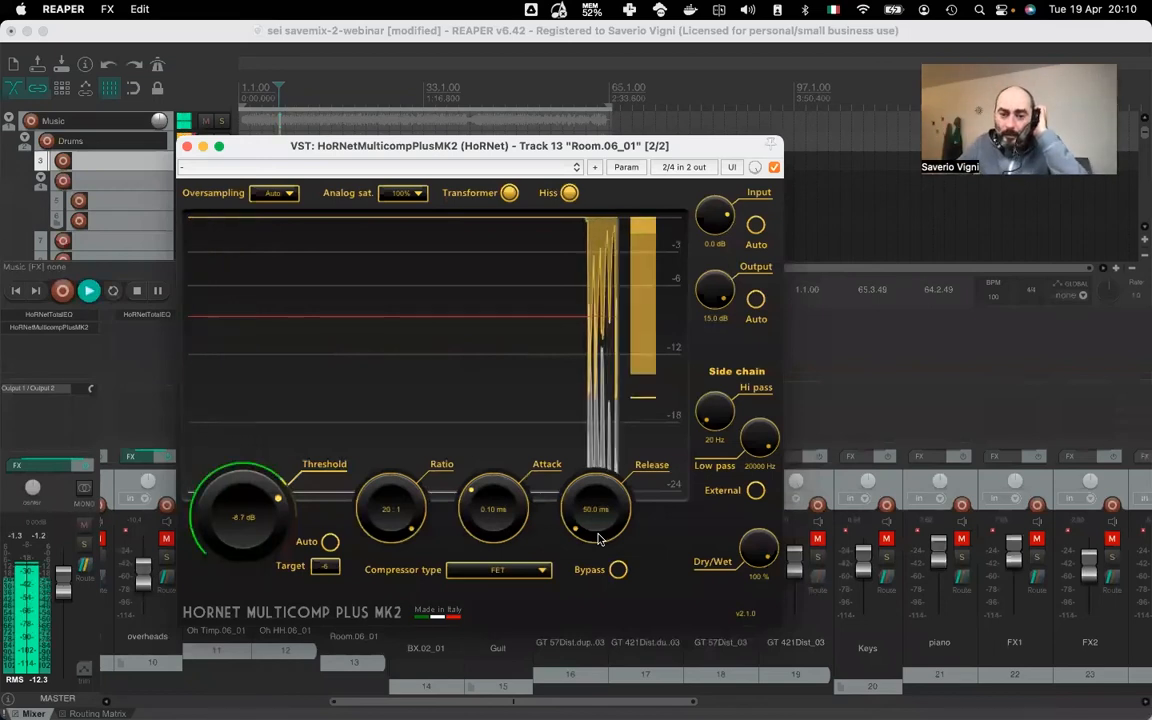
{"action": "left_click_drag", "start_coordinate": [589, 526], "coordinate": [590, 534]}
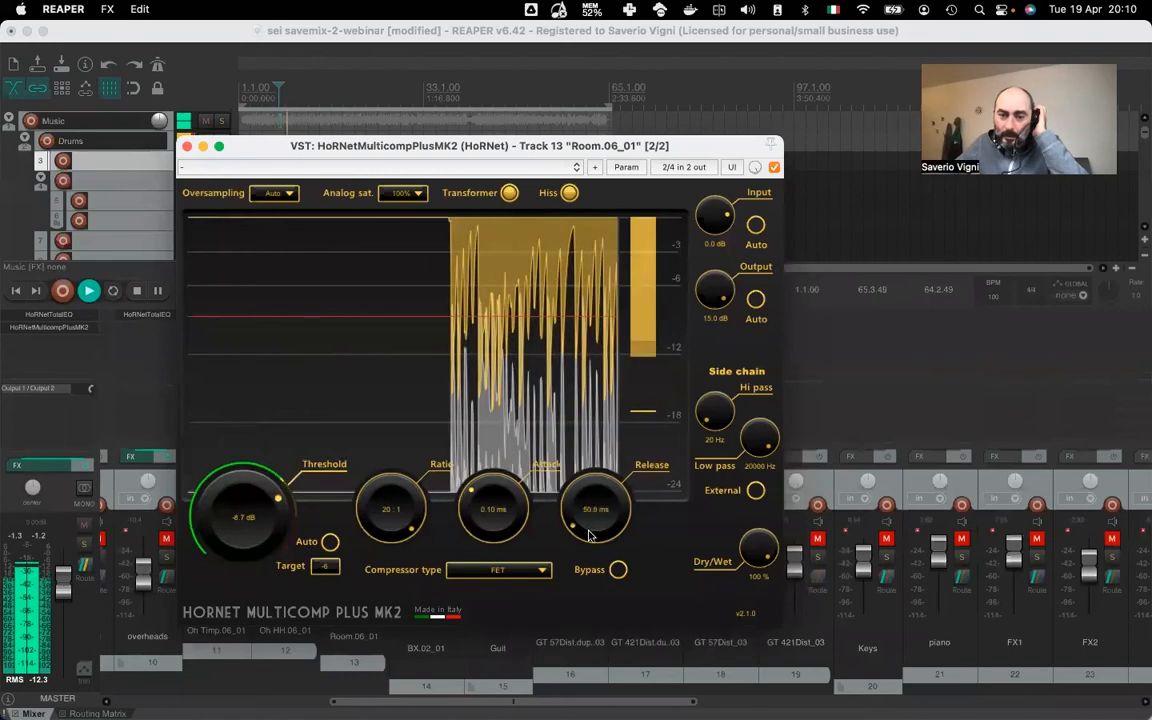
Close the Room.06_01 compressor and add a HoRNetMulticompPlusMK2 compressor to the overheads folder track
{"action": "left_click", "coordinate": [187, 147]}
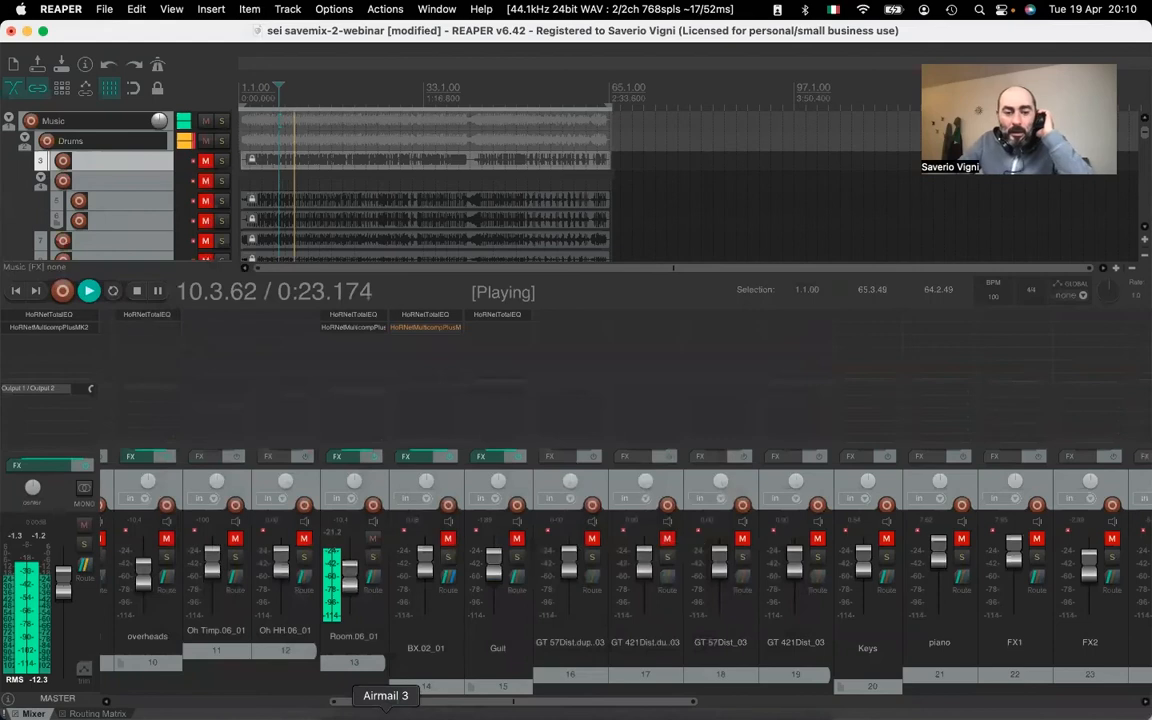
{"action": "left_click_drag", "start_coordinate": [436, 704], "coordinate": [306, 704]}
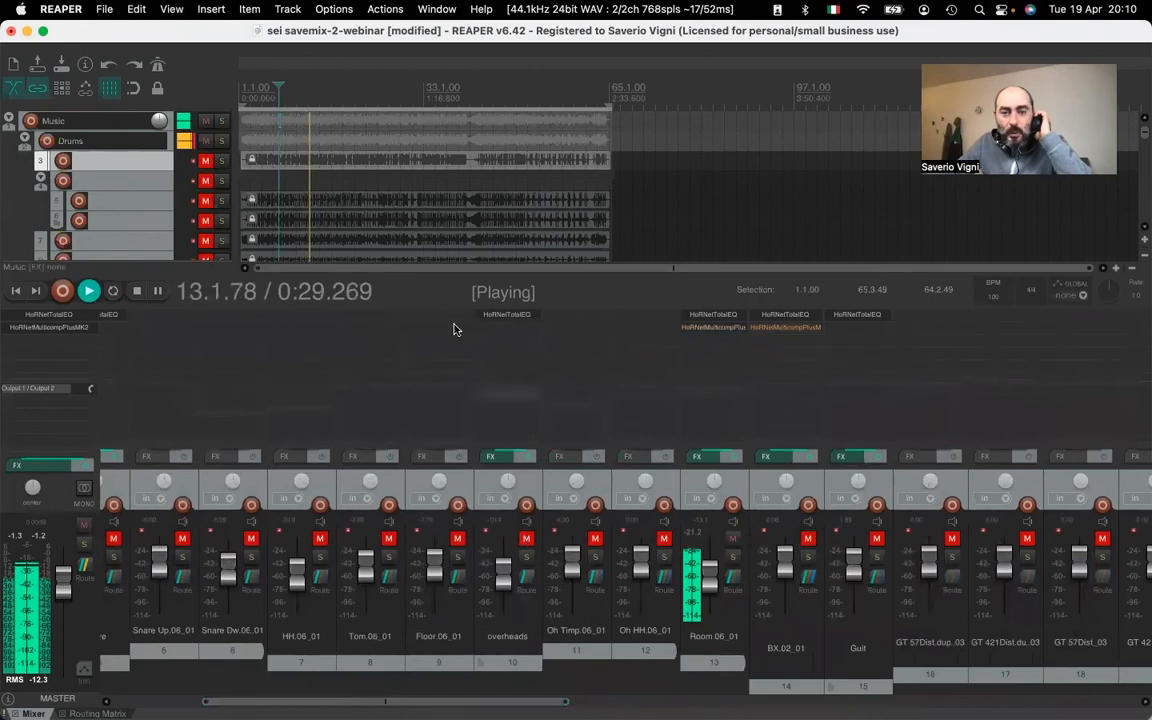
{"action": "left_click", "coordinate": [503, 334]}
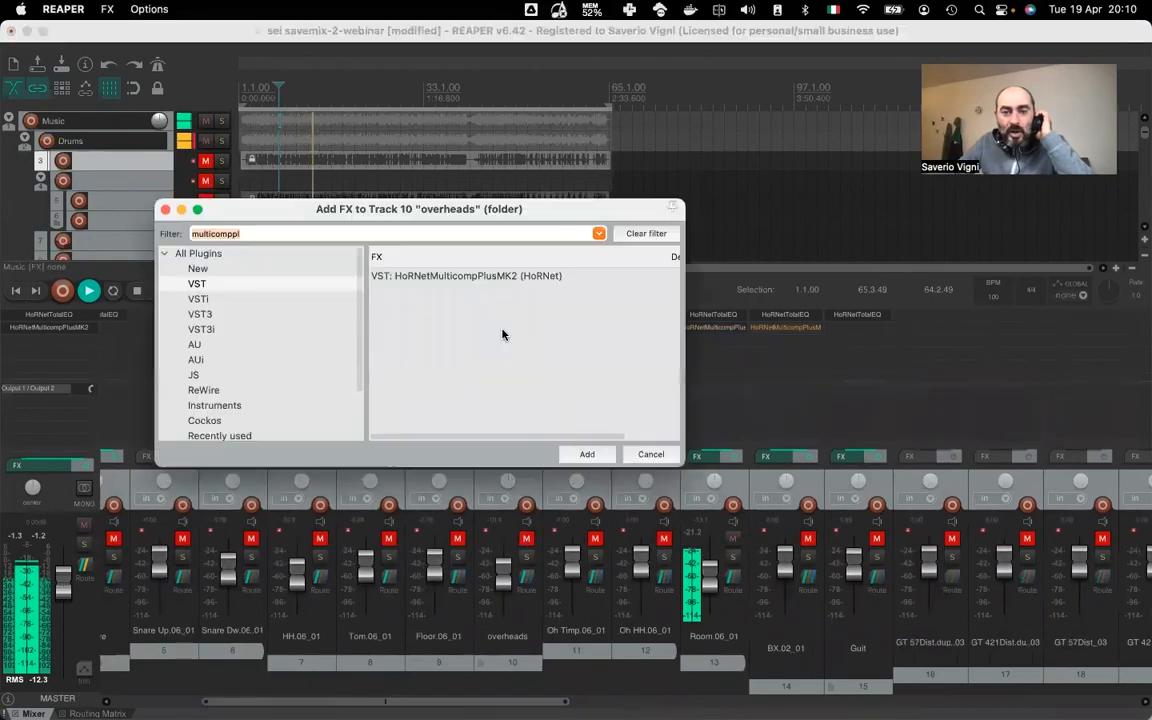
{"action": "left_click", "coordinate": [463, 277]}
{"action": "double_click", "coordinate": [463, 277]}
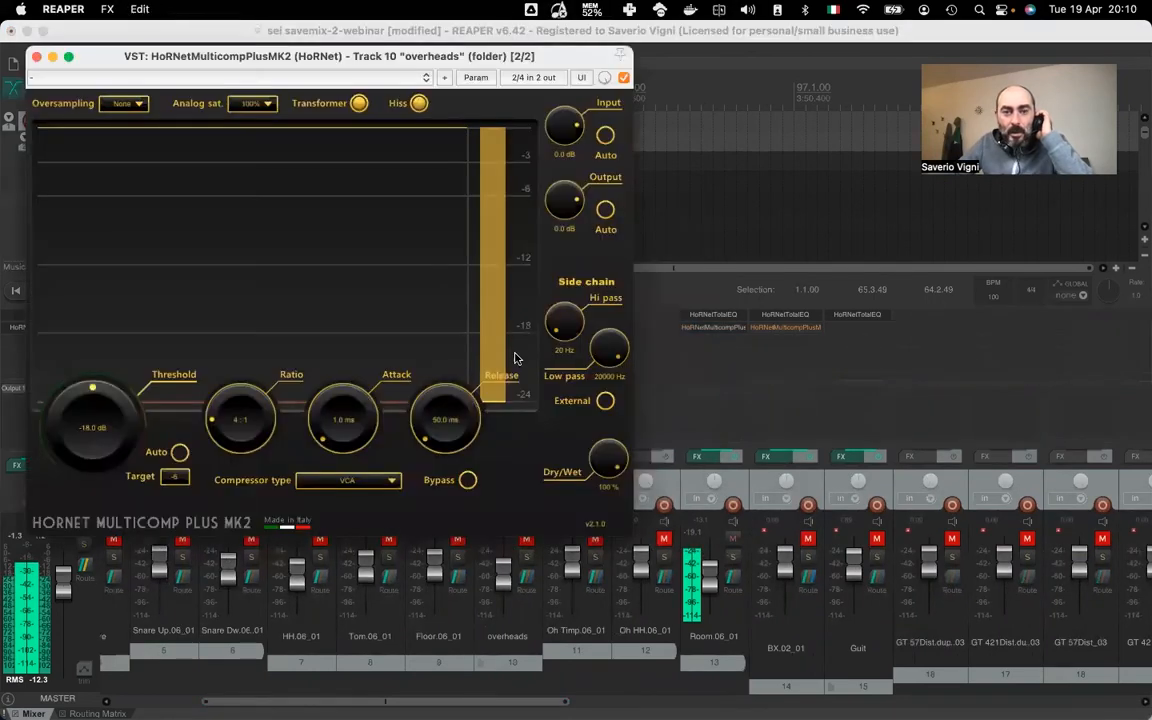
Unmute the overheads folder track and its Oh Timp.06_01 and Oh HH.06_01 tracks, and start playback
{"action": "left_click", "coordinate": [526, 544]}
{"action": "left_click_drag", "start_coordinate": [125, 57], "coordinate": [795, 230]}
{"action": "left_click_drag", "start_coordinate": [465, 701], "coordinate": [386, 698]}
{"action": "key", "text": "space"}
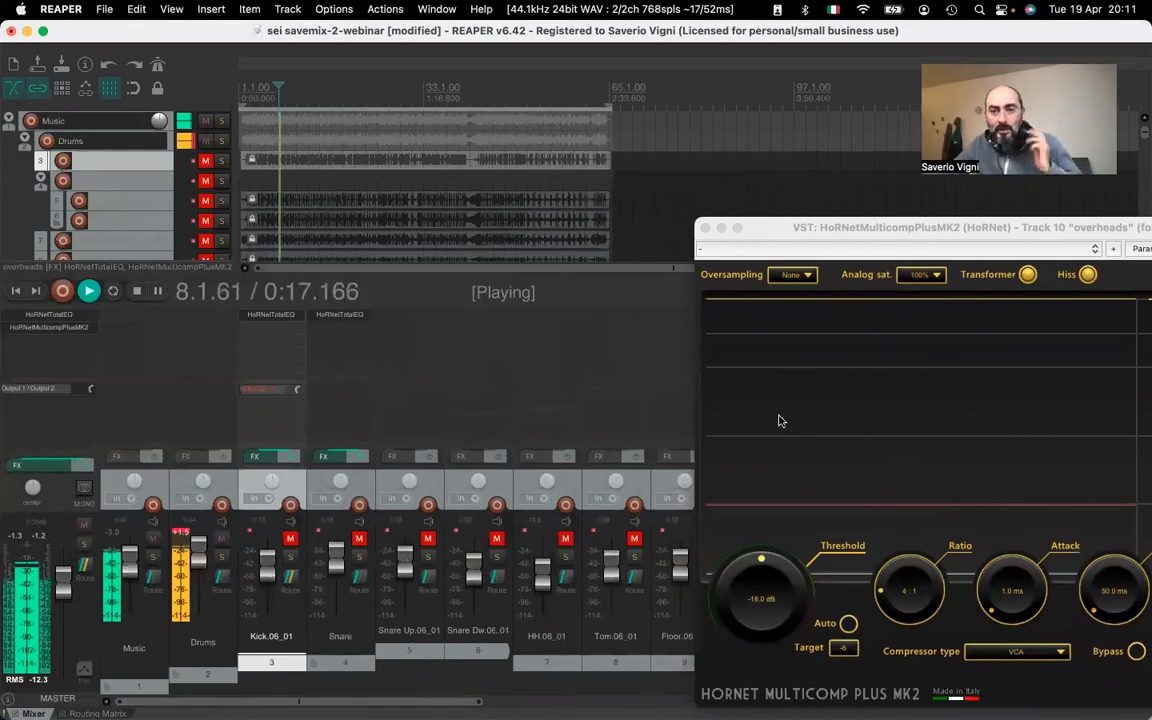
{"action": "left_click_drag", "start_coordinate": [812, 232], "coordinate": [279, 168]}
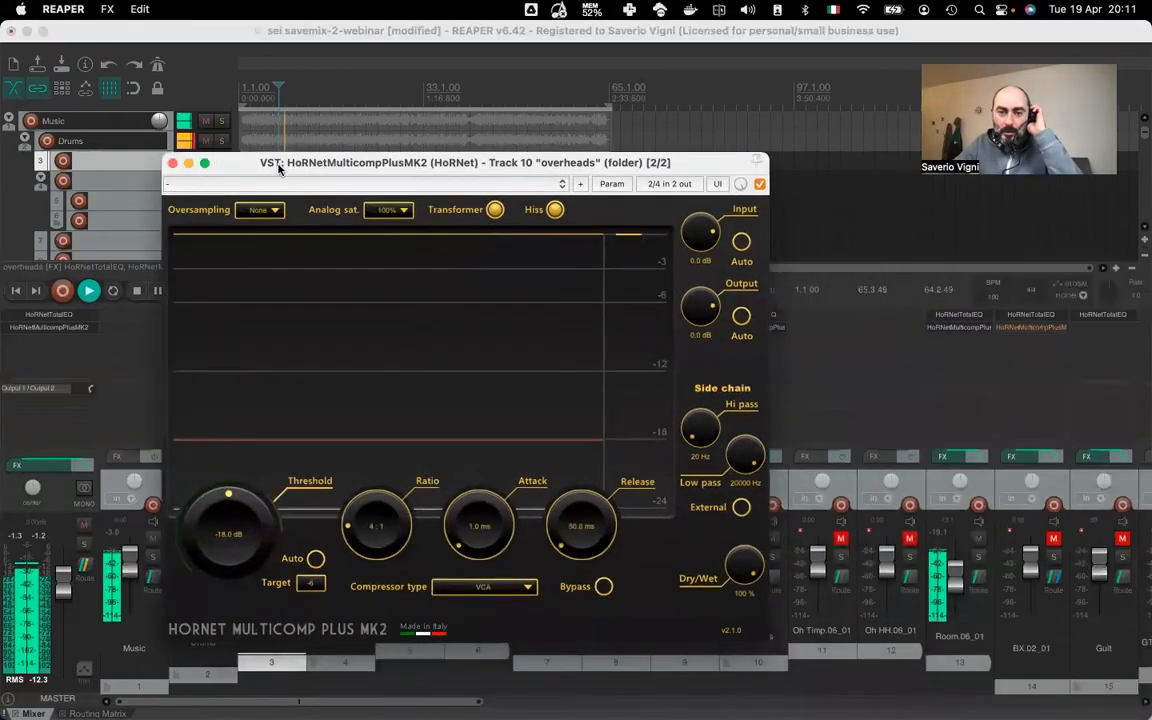
{"action": "left_click", "coordinate": [172, 166]}
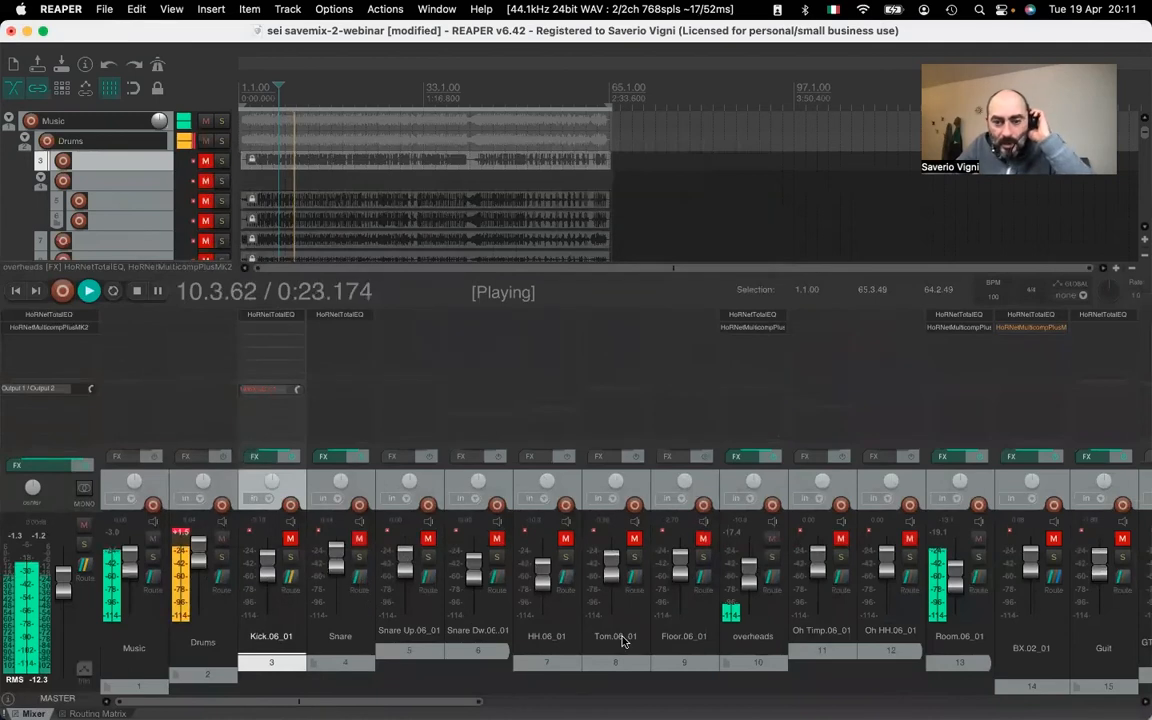
{"action": "left_click_drag", "start_coordinate": [455, 705], "coordinate": [538, 705]}
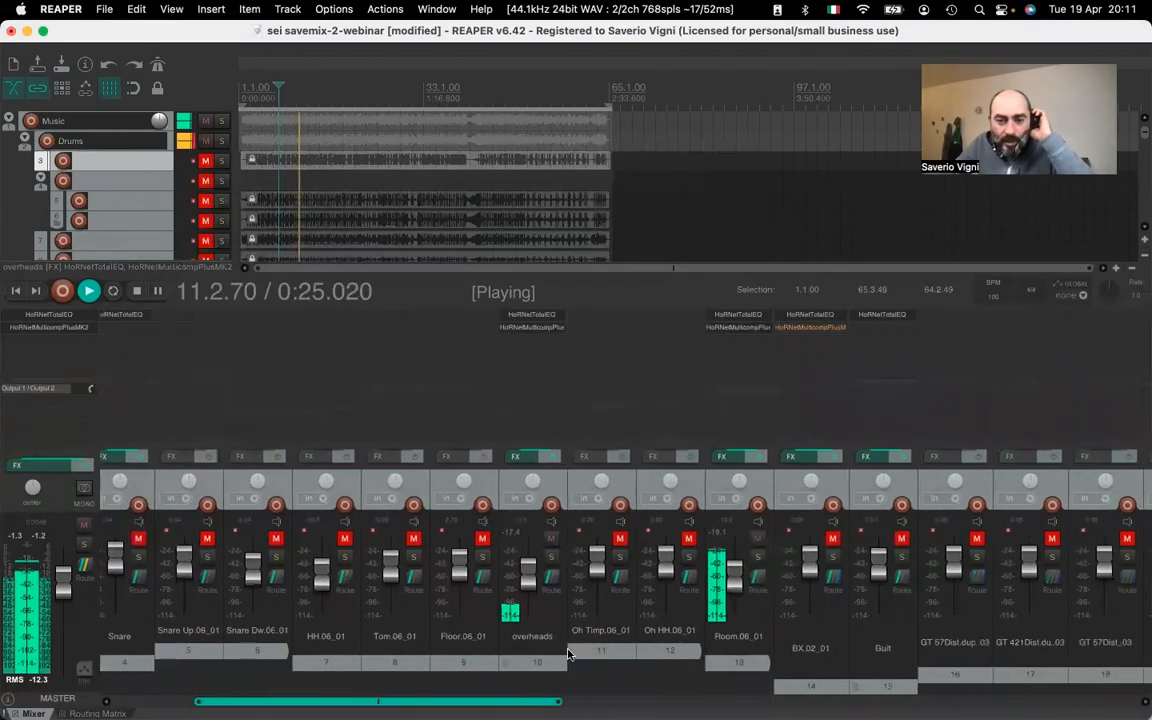
Configure the overheads compressor with a -3 target for the automatic threshold, a 2:1 ratio and the OPTO compressor type
{"action": "left_click", "coordinate": [526, 328]}
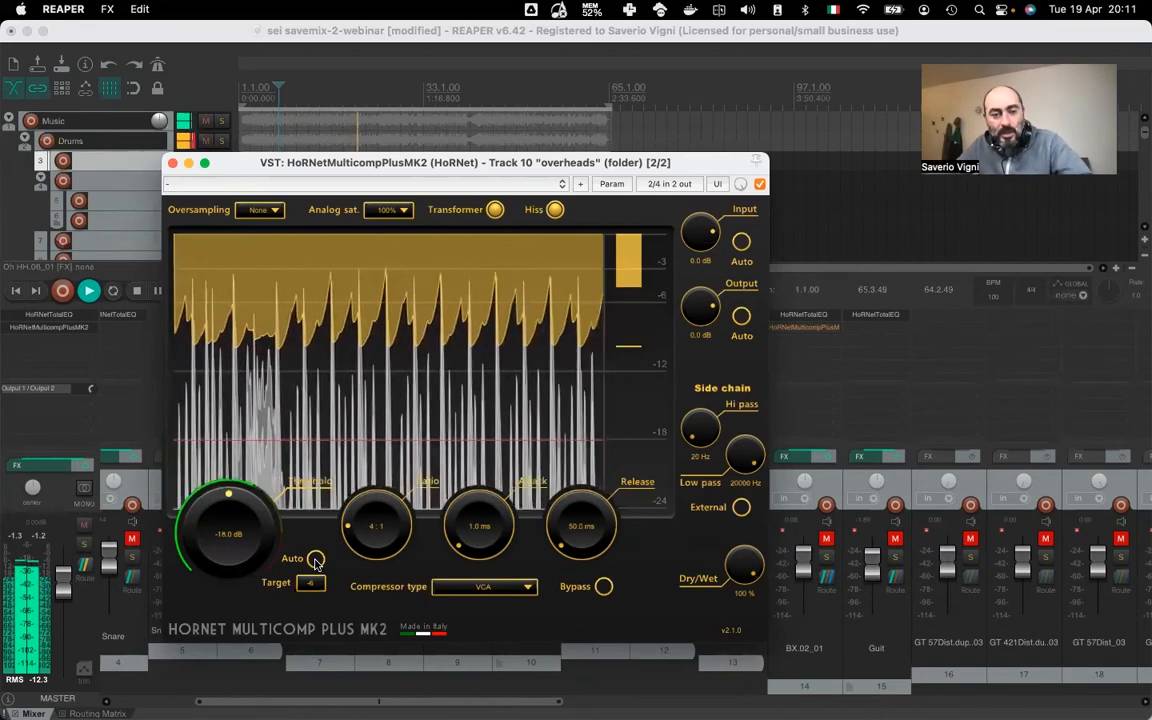
{"action": "left_click", "coordinate": [312, 584]}
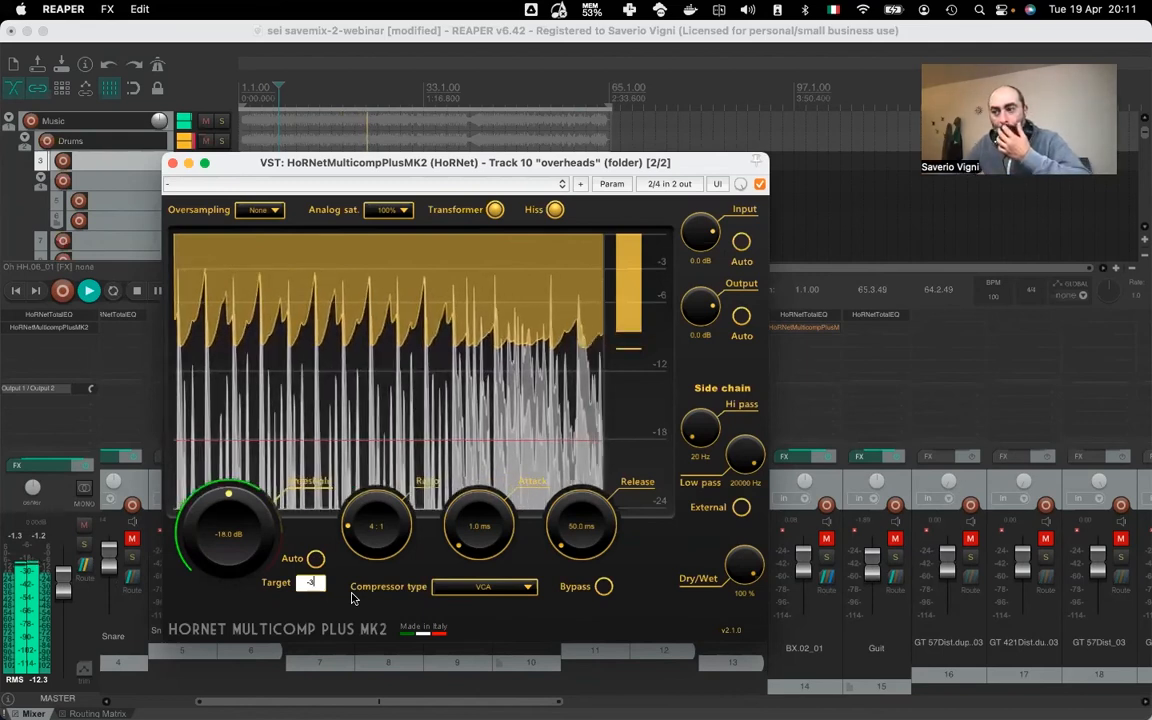
{"action": "key", "text": "Return"}
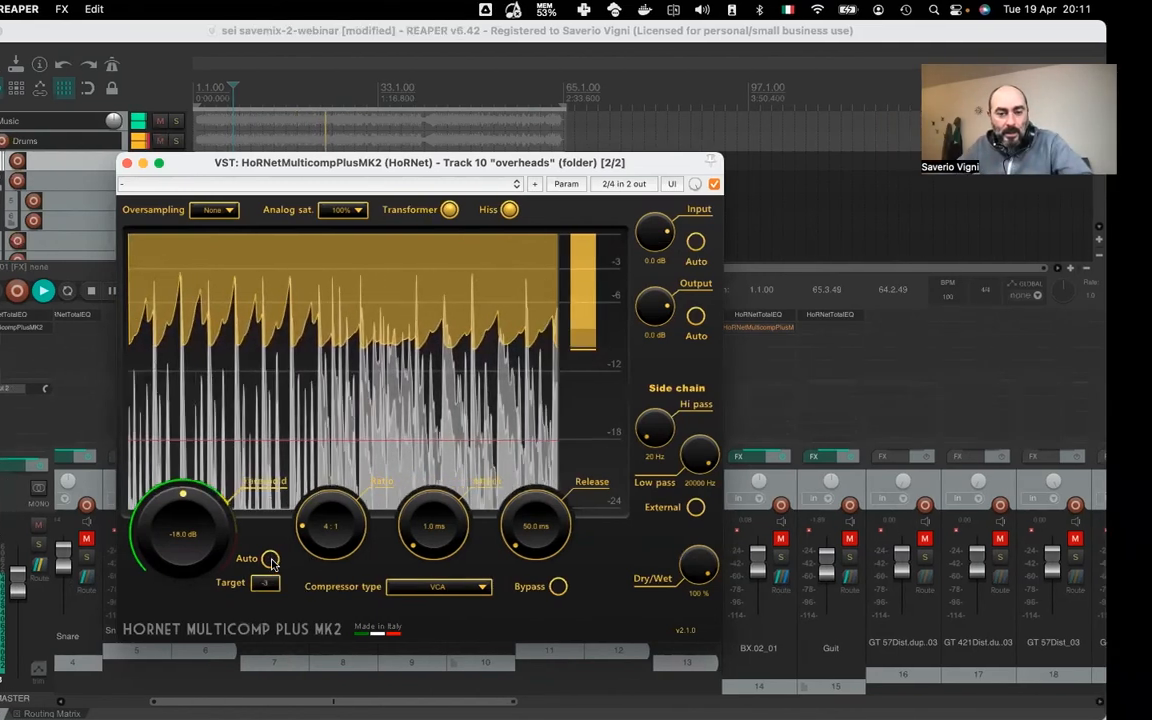
{"action": "left_click", "coordinate": [271, 559]}
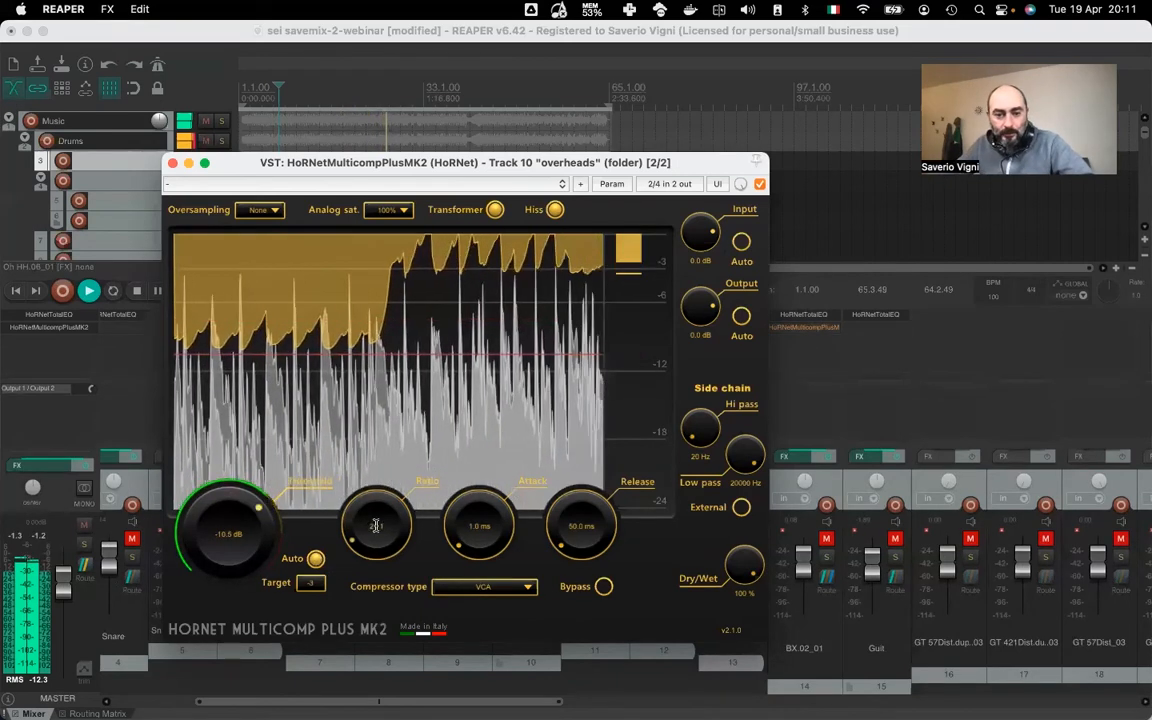
{"action": "left_click", "coordinate": [529, 590]}
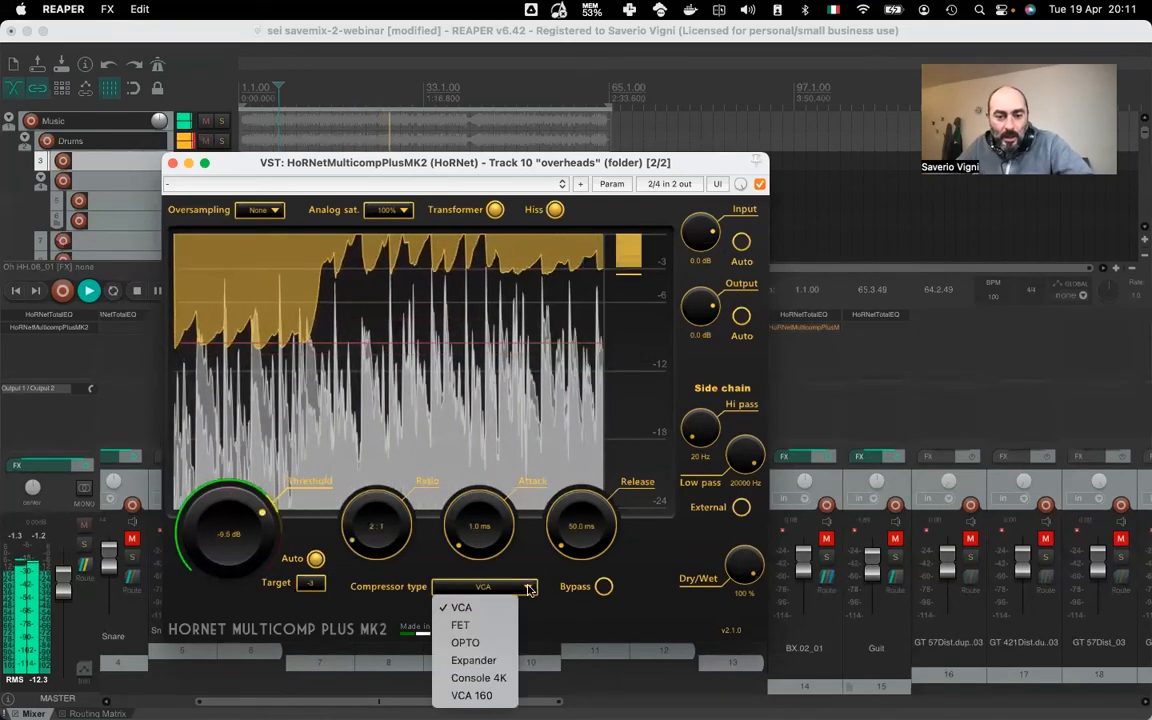
{"action": "left_click", "coordinate": [507, 644]}
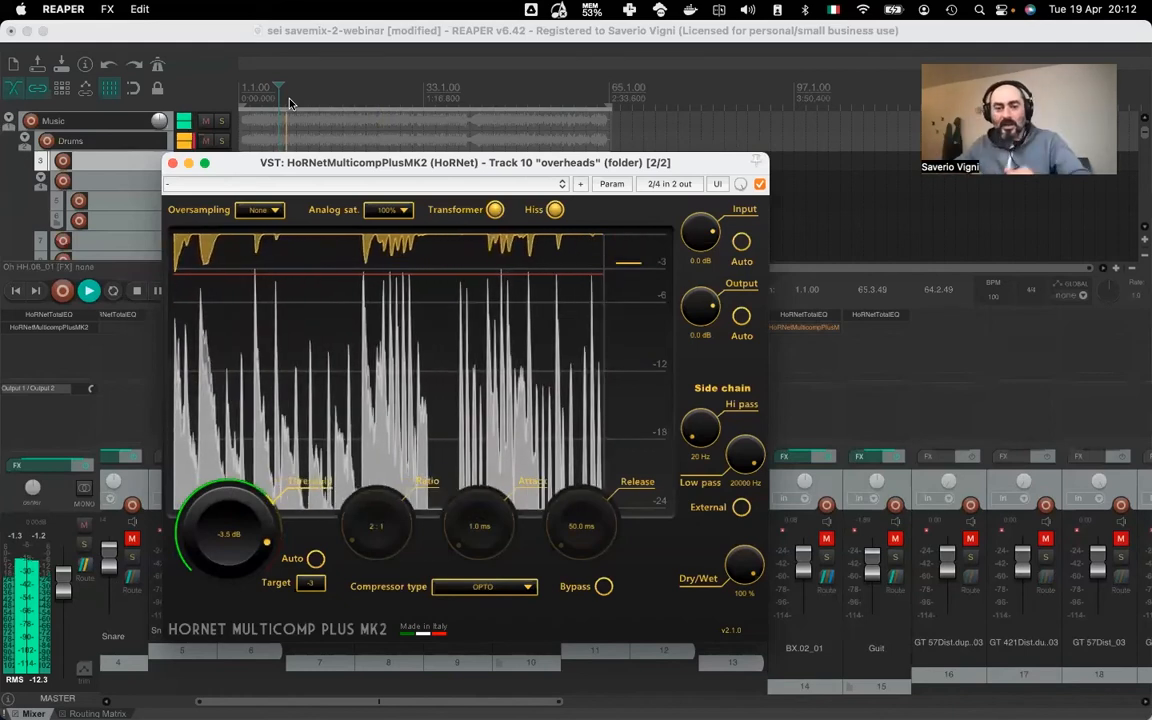
Let the overheads compressor match its input and output gains automatically, then switch the automatic mode off and close it
{"action": "left_click", "coordinate": [740, 244]}
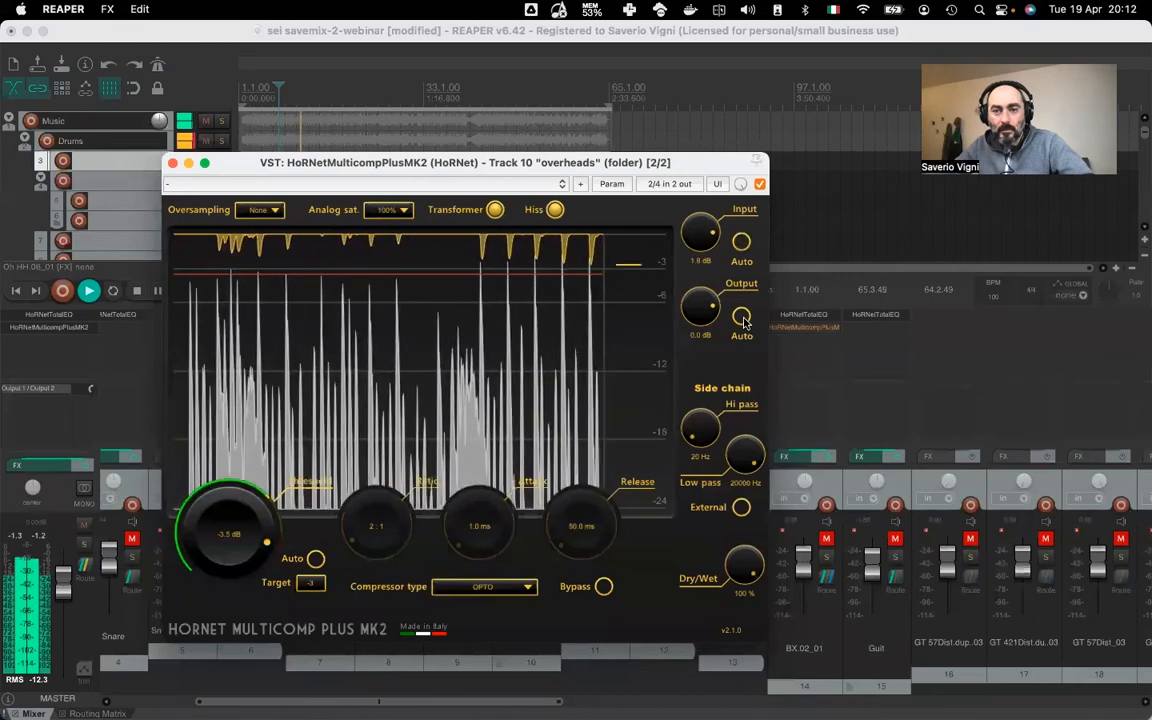
{"action": "left_click", "coordinate": [741, 318]}
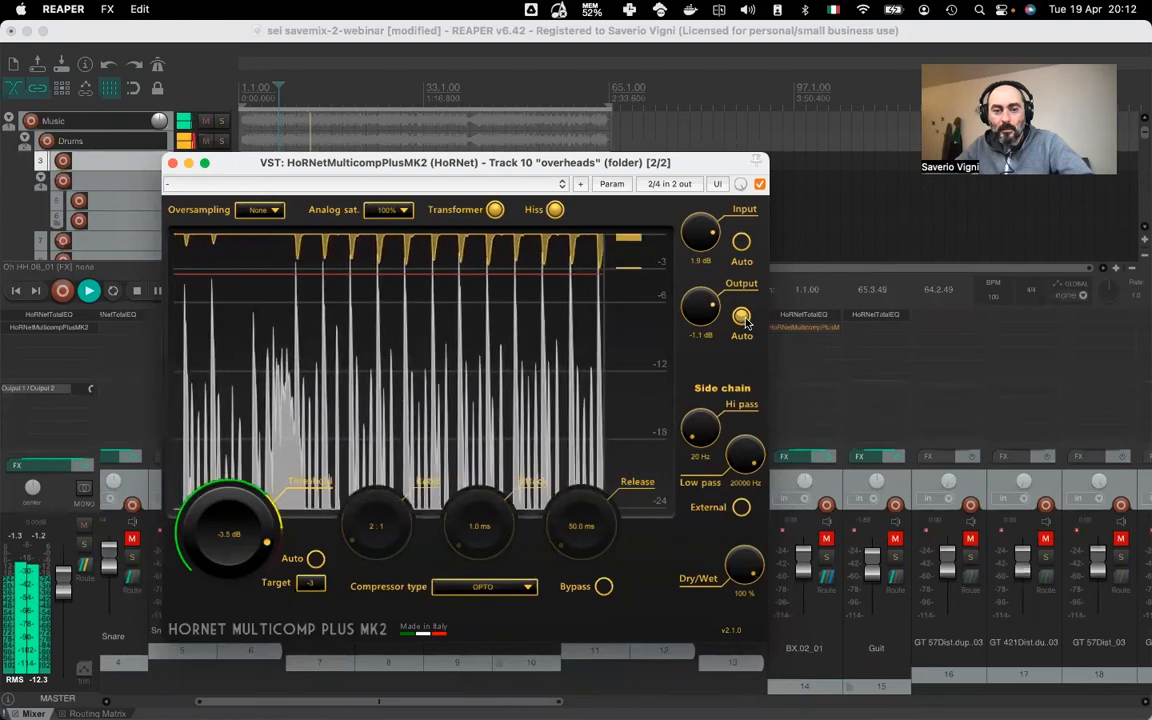
{"action": "left_click", "coordinate": [743, 318]}
{"action": "left_click", "coordinate": [173, 163]}
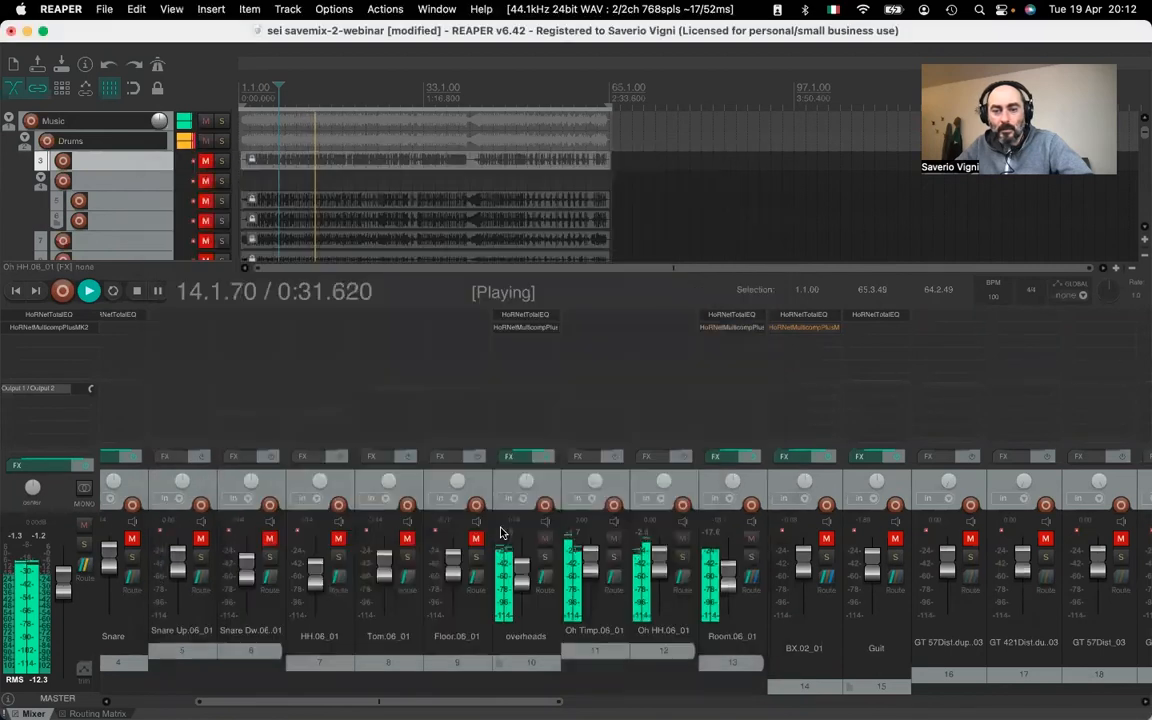
With Room.06_01 temporarily muted, readjust the overheads compressor's threshold to -3.0 dB using its automatic mode
{"action": "left_click", "coordinate": [751, 541]}
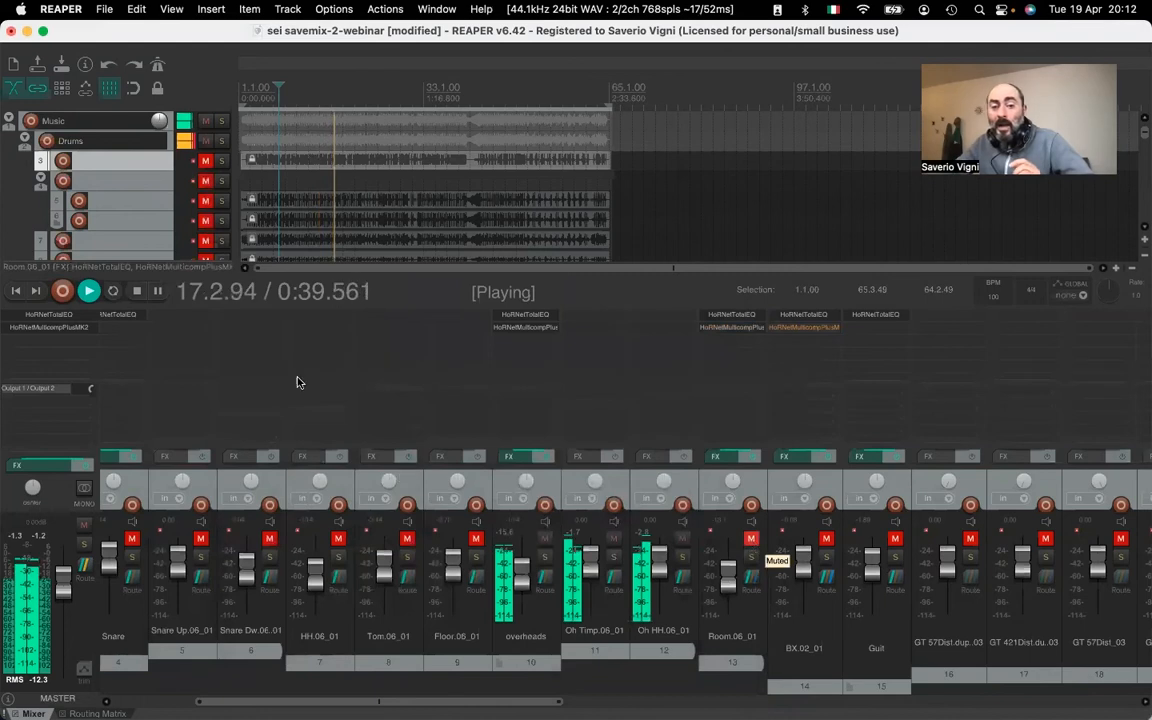
{"action": "left_click", "coordinate": [525, 327]}
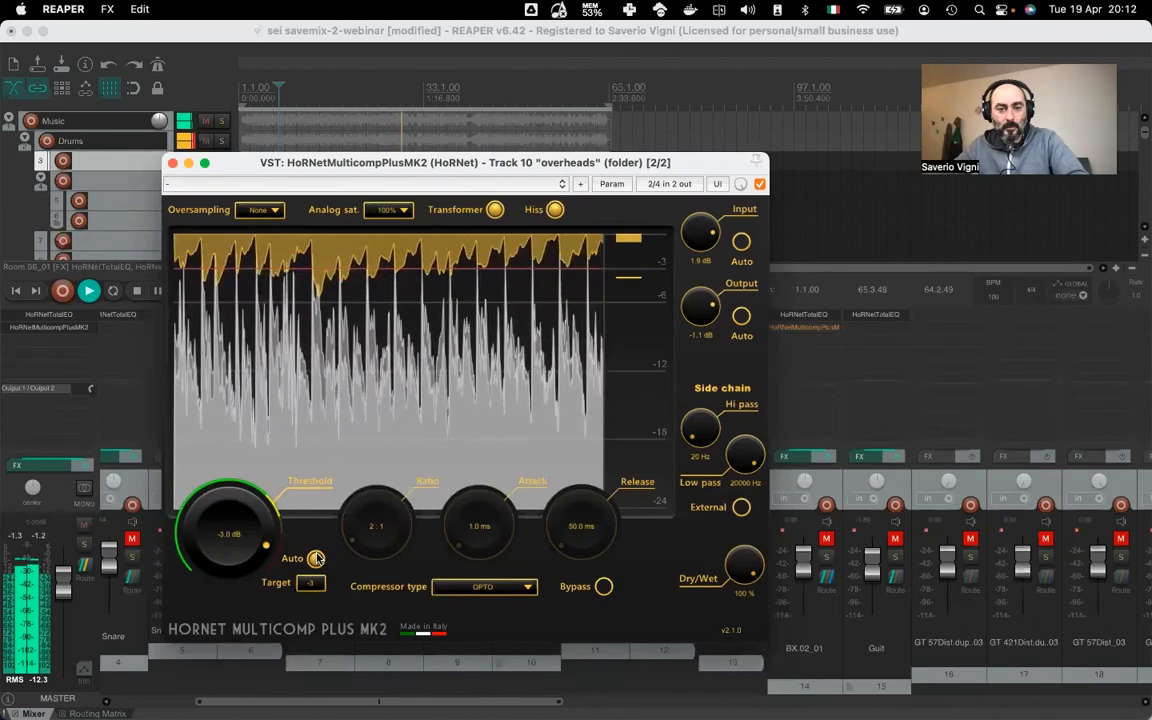
{"action": "left_click", "coordinate": [172, 163]}
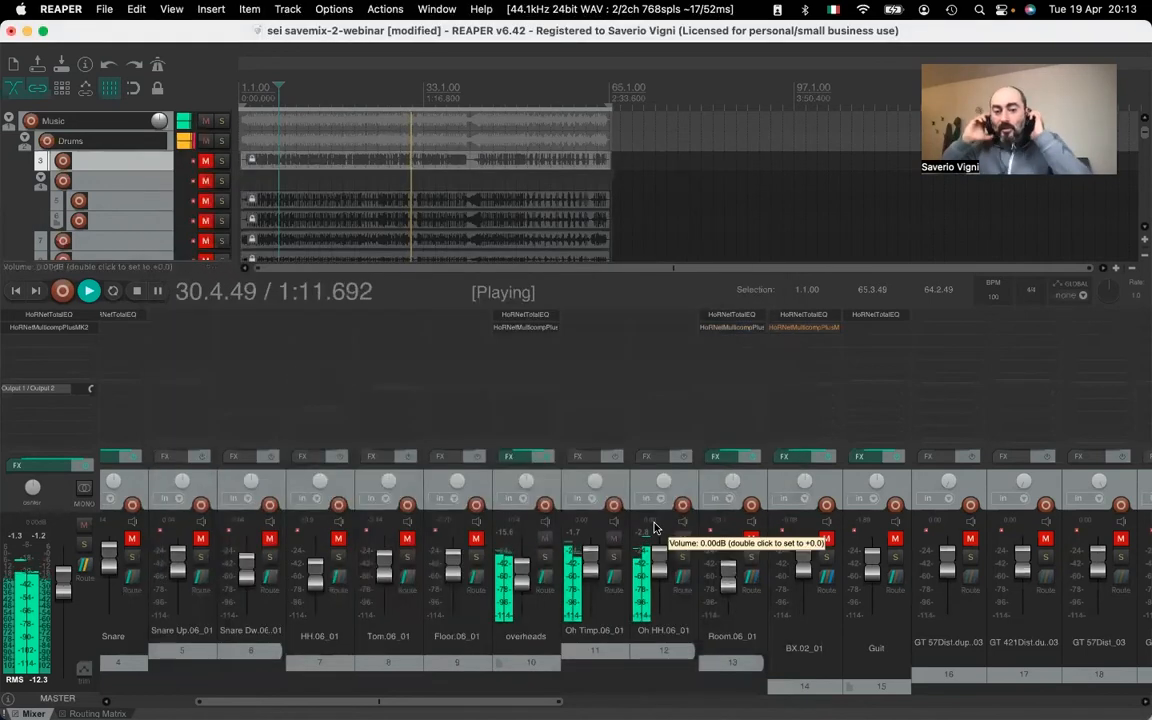
{"action": "left_click", "coordinate": [750, 540]}
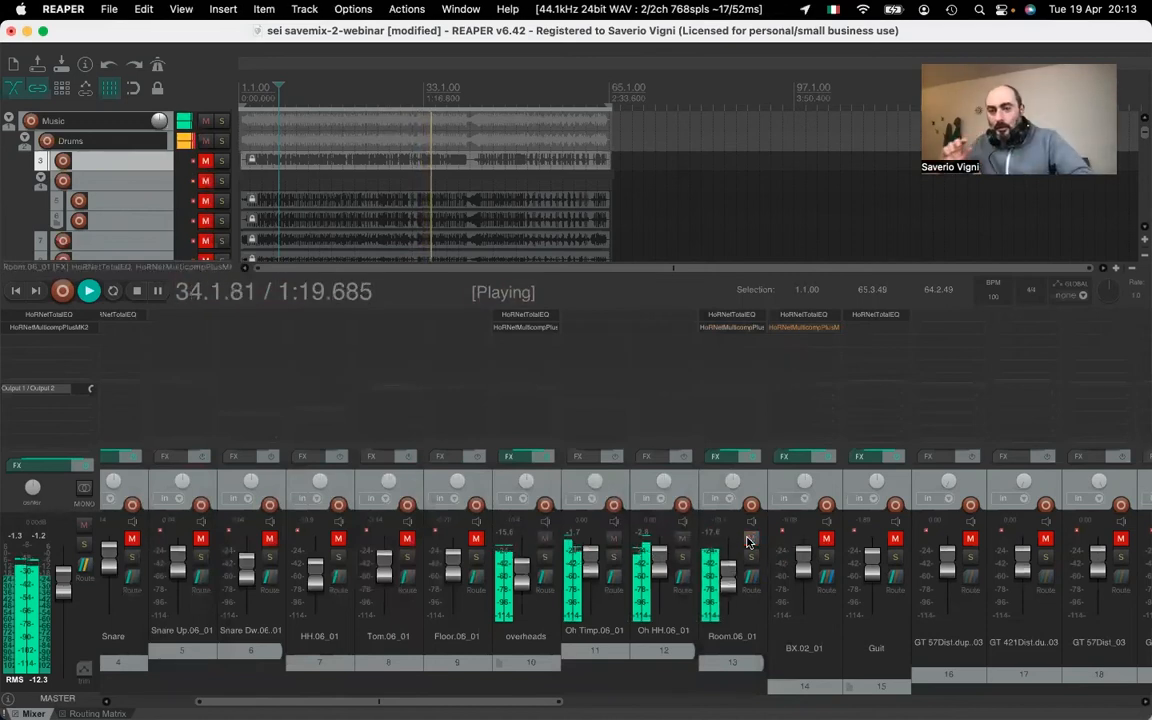
Stop playback, then reopen the overheads compressor and play the song to examine its gain reduction
{"action": "key", "text": "space"}
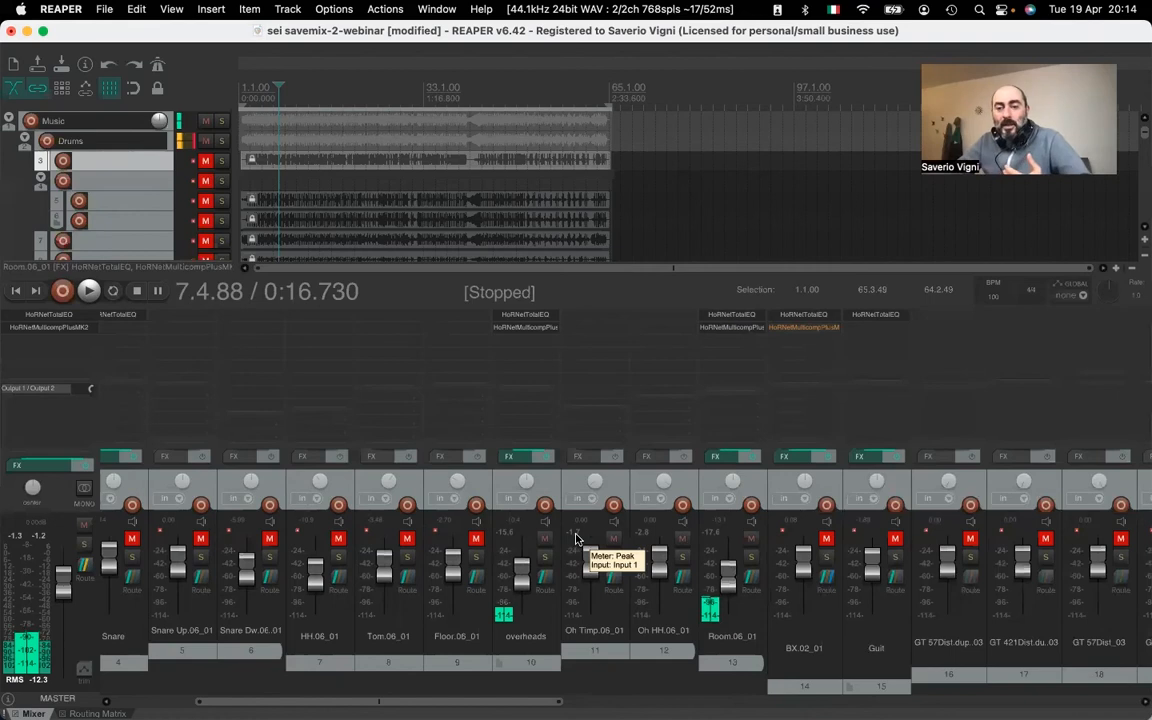
{"action": "double_click", "coordinate": [520, 326]}
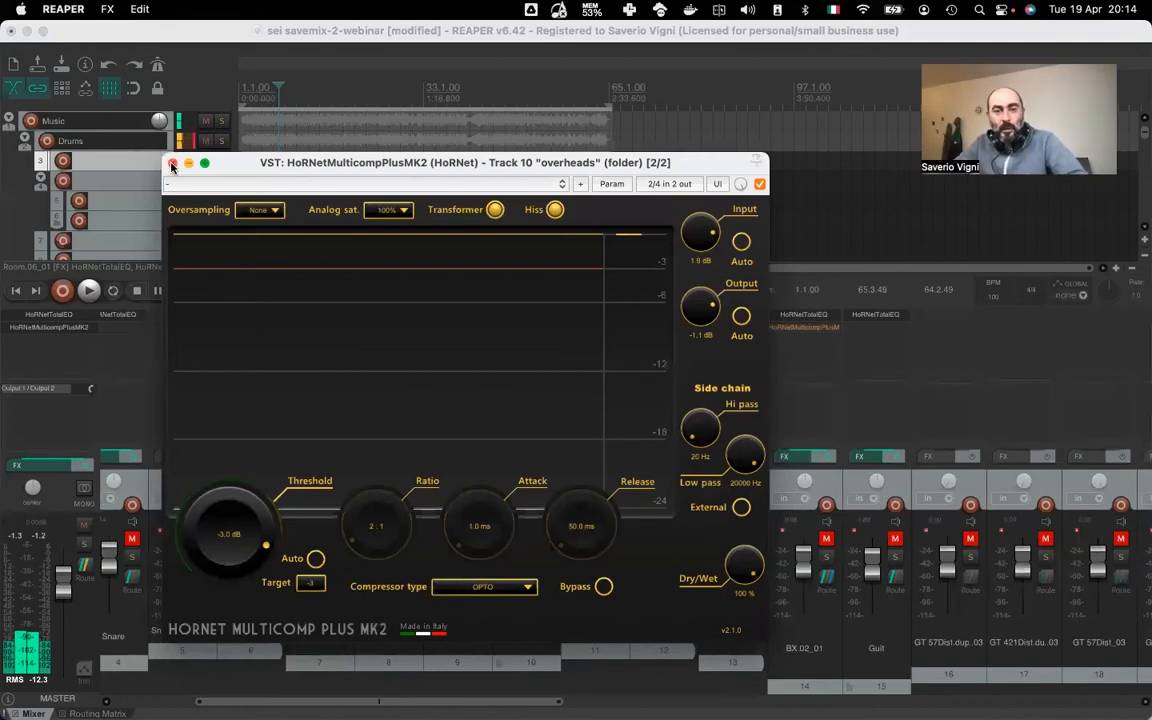
{"action": "key", "text": "space"}
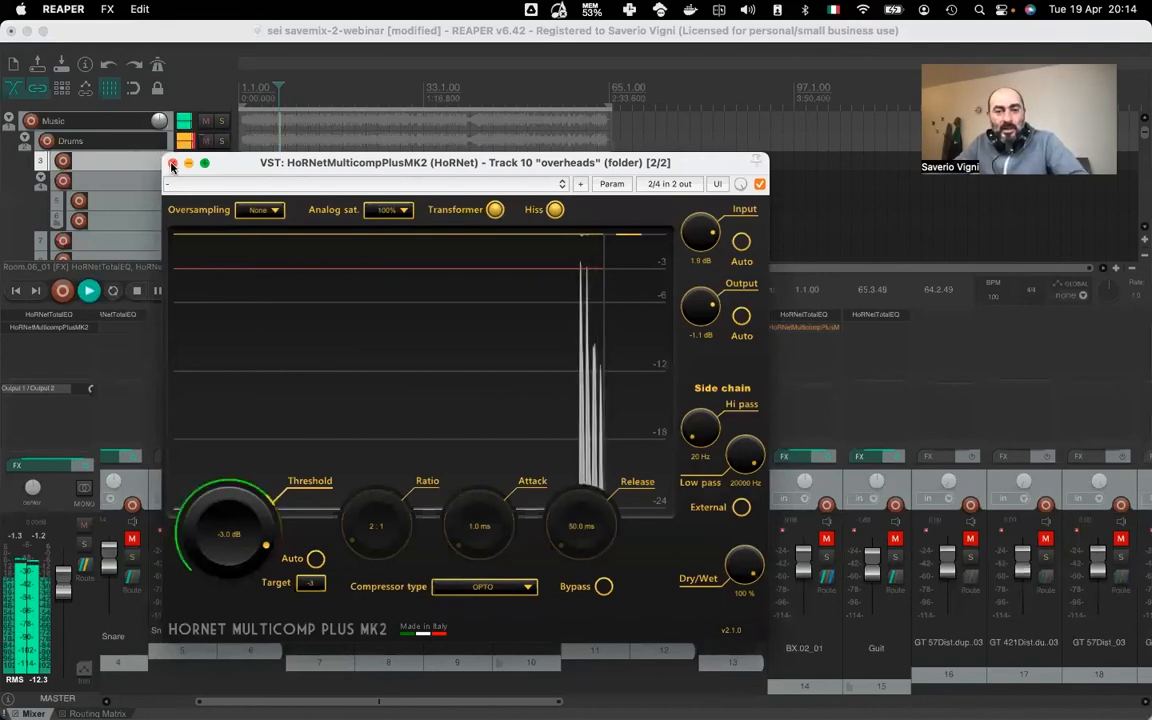
{"action": "left_click", "coordinate": [172, 165]}
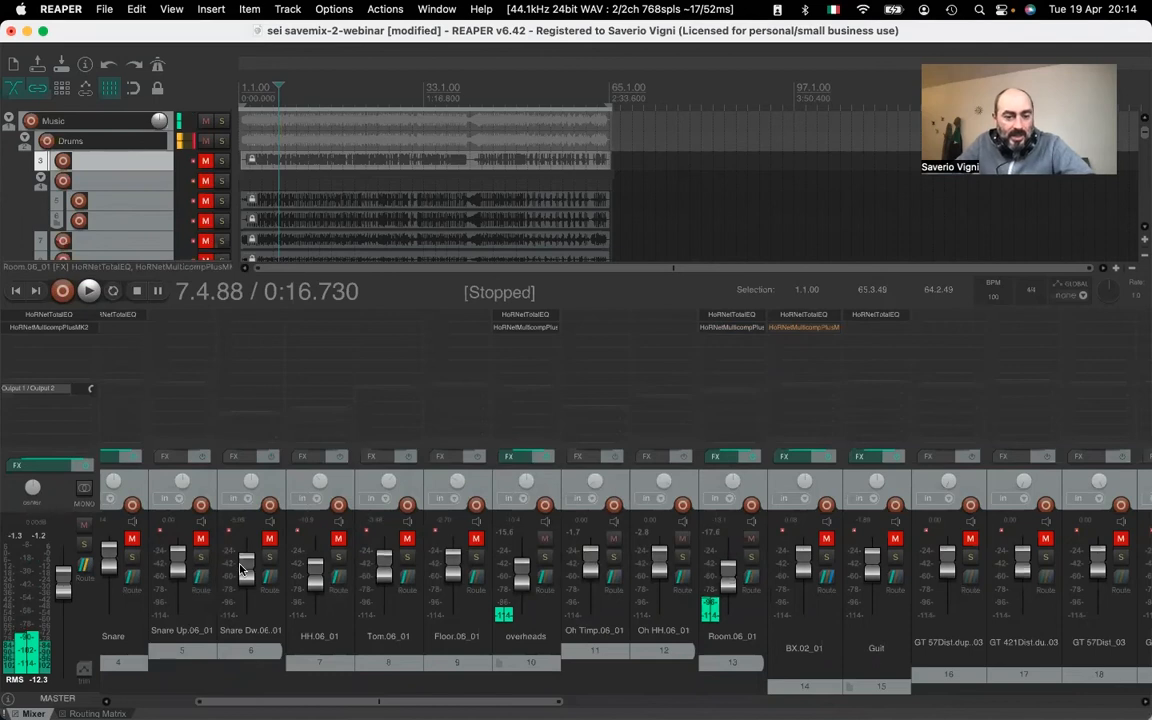
Add a HoRNetMulticompPlusMK2 compressor to the Kick.06_01 track and unmute that track
{"action": "left_click_drag", "start_coordinate": [355, 701], "coordinate": [228, 700]}
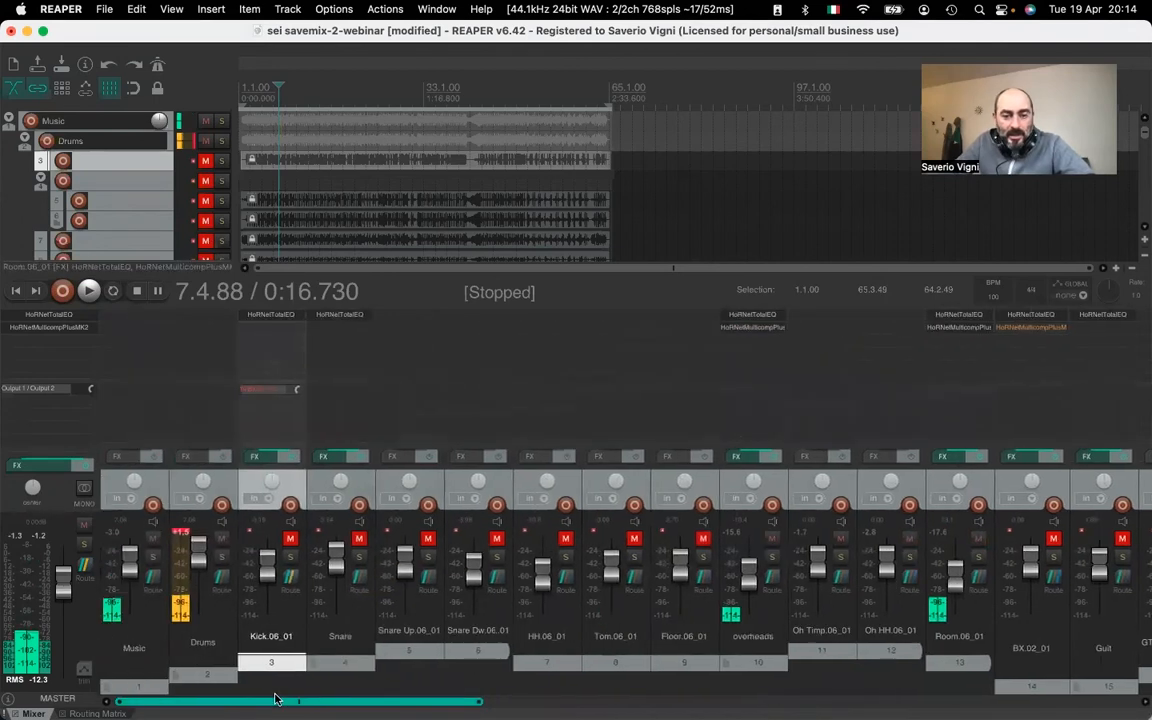
{"action": "double_click", "coordinate": [269, 332]}
{"action": "left_click", "coordinate": [529, 278]}
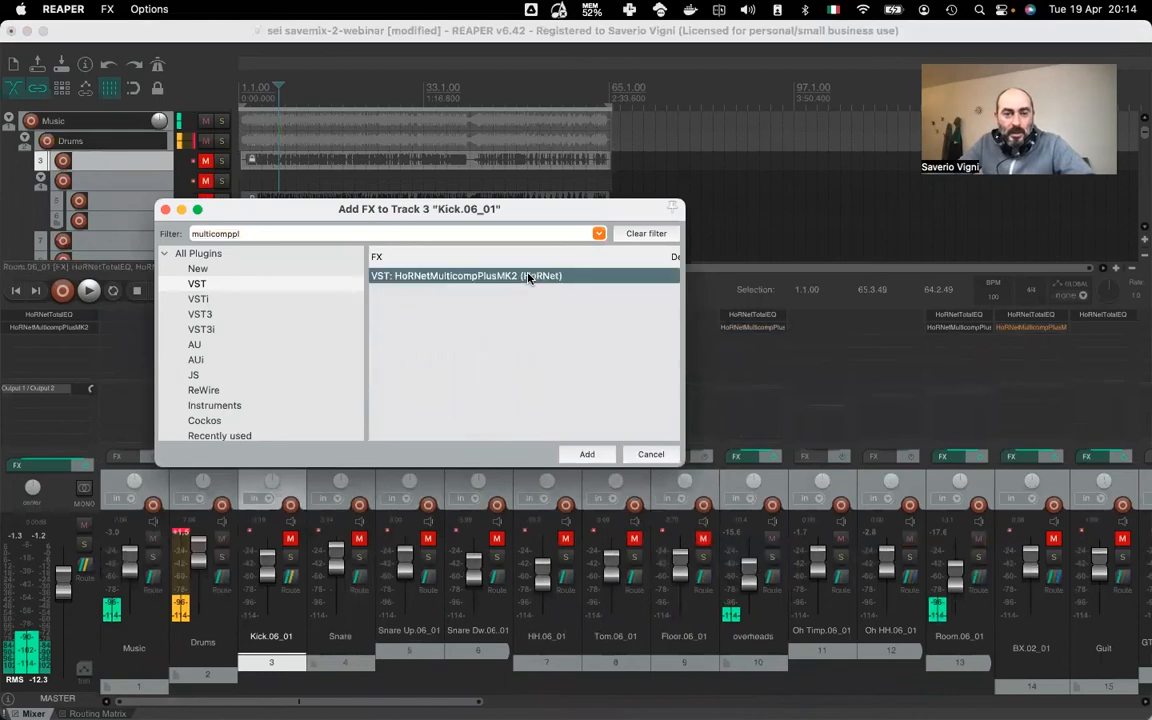
{"action": "double_click", "coordinate": [529, 278]}
{"action": "left_click_drag", "start_coordinate": [113, 57], "coordinate": [552, 137]}
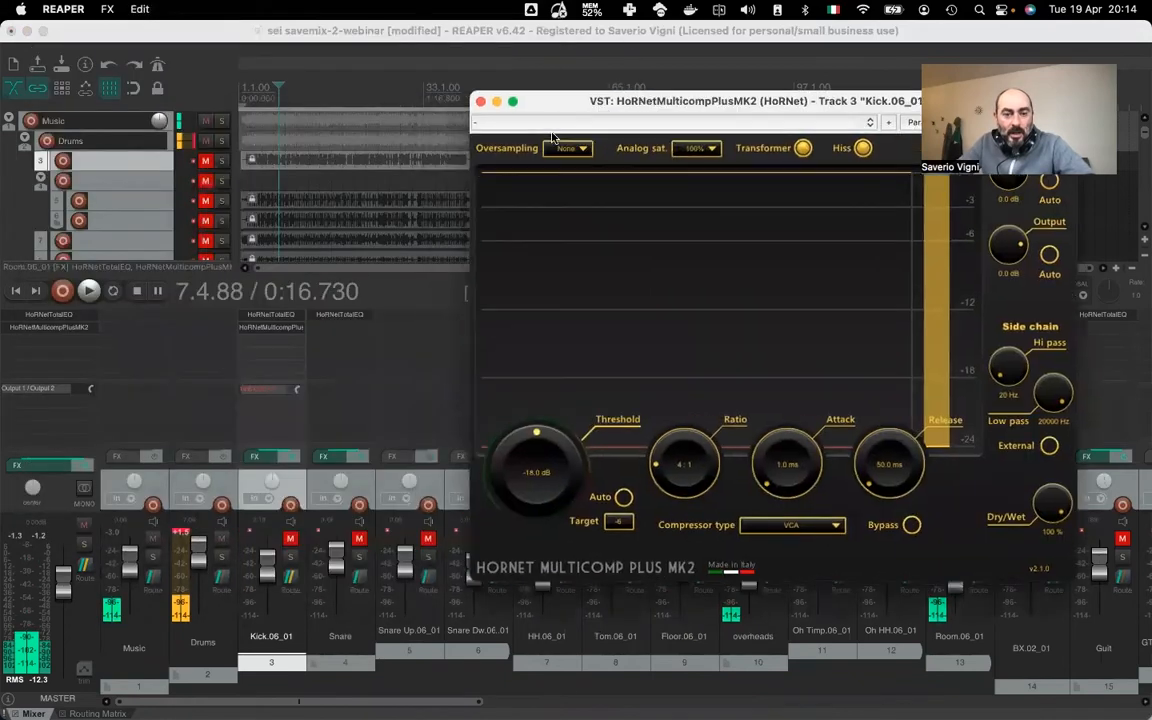
{"action": "left_click", "coordinate": [291, 541]}
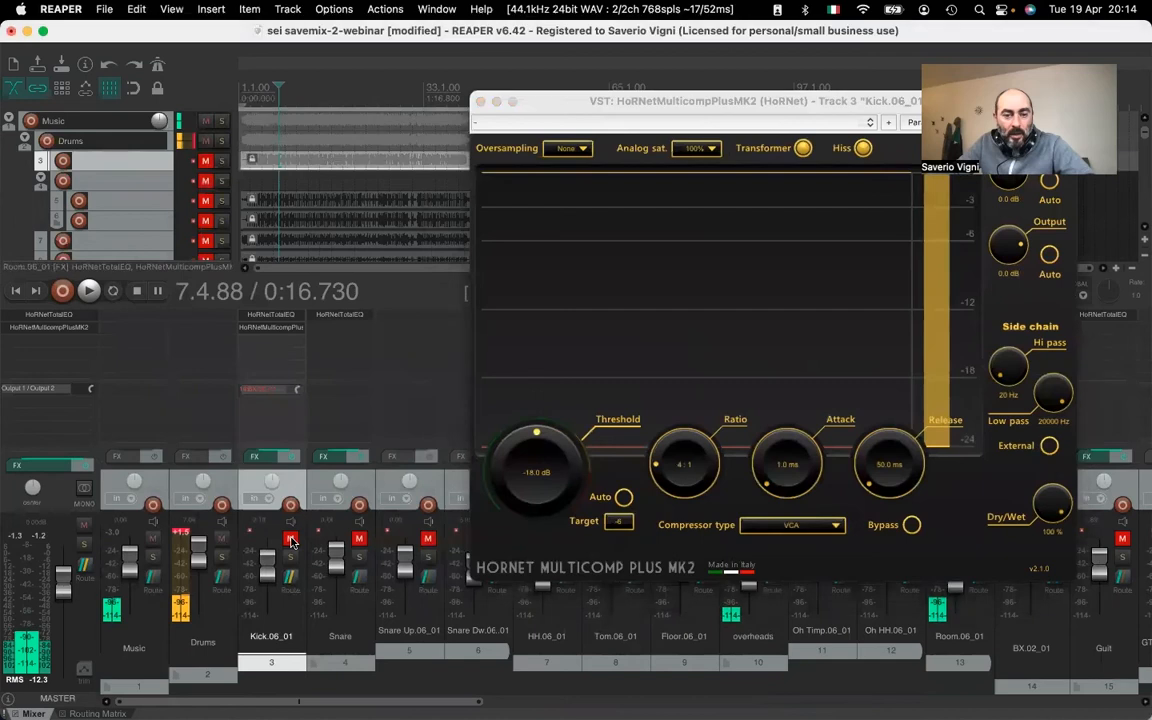
{"action": "left_click_drag", "start_coordinate": [444, 106], "coordinate": [222, 116]}
Set the kick compressor's oversampling to Auto and, after trying Console 4K, its compressor type to FET
{"action": "left_click", "coordinate": [262, 168]}
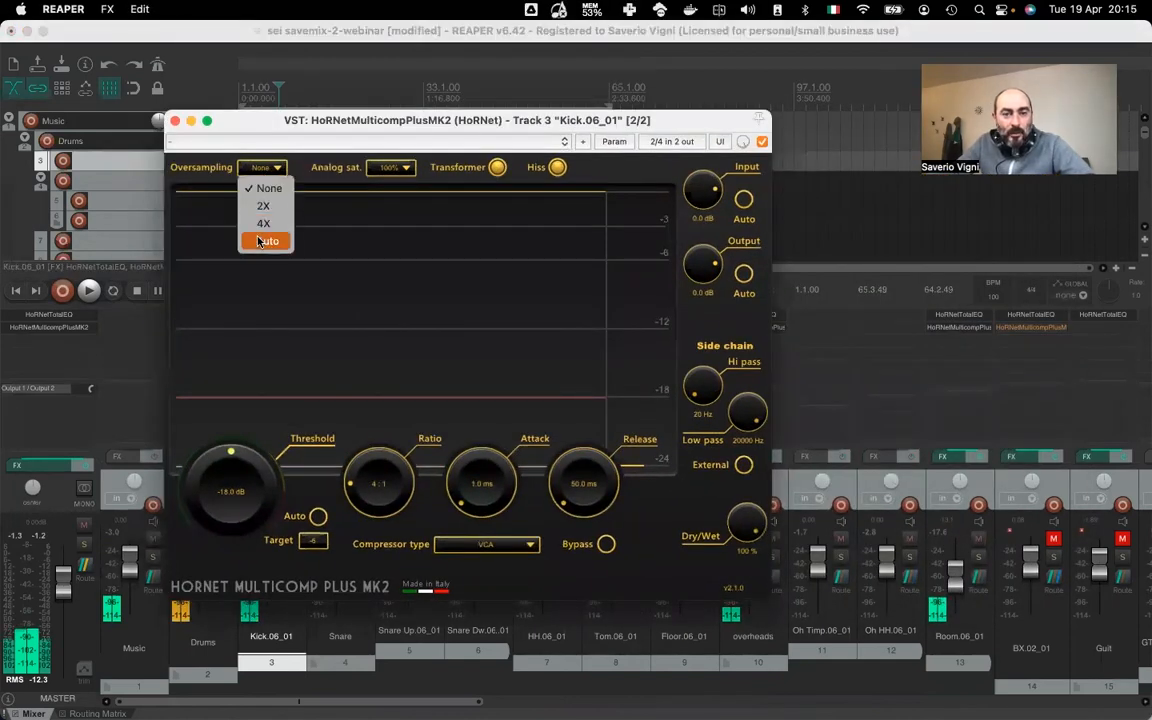
{"action": "left_click", "coordinate": [257, 241]}
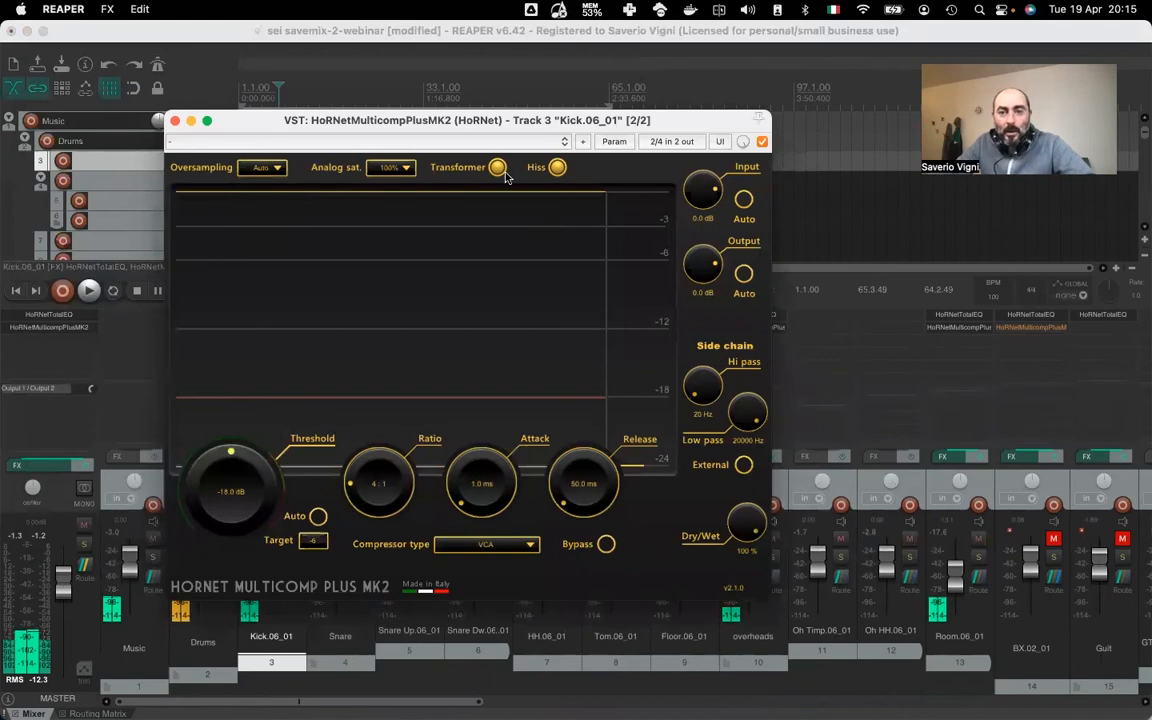
{"action": "left_click", "coordinate": [485, 544]}
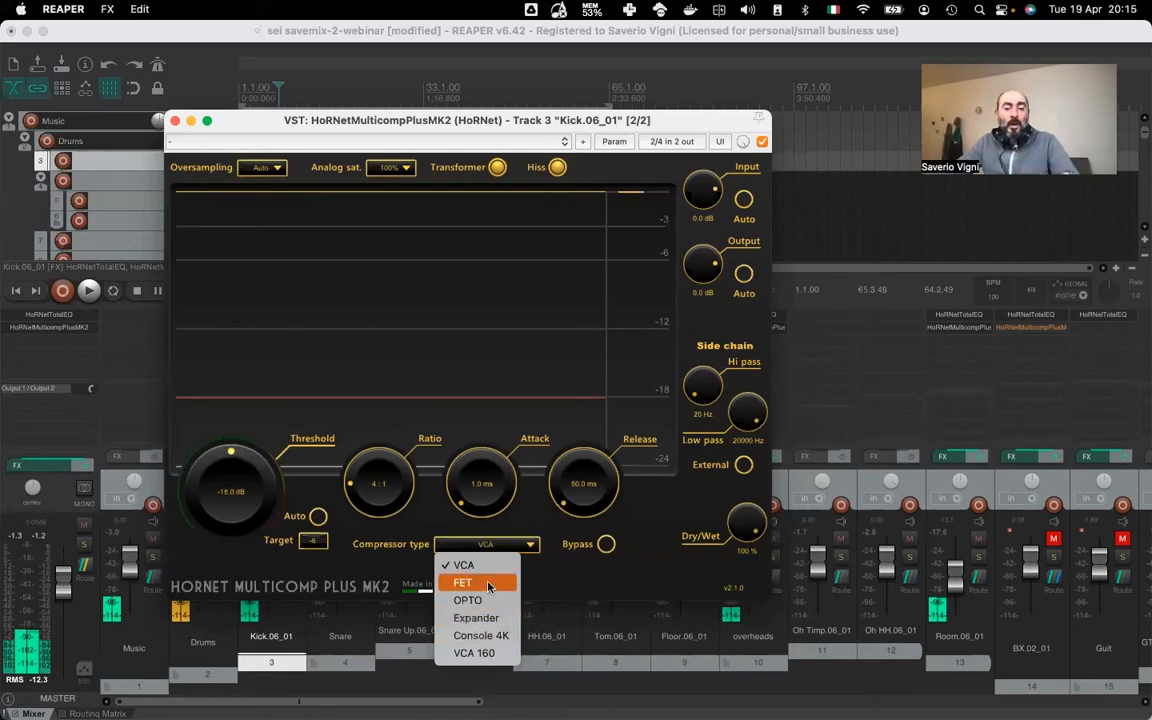
{"action": "left_click", "coordinate": [496, 637]}
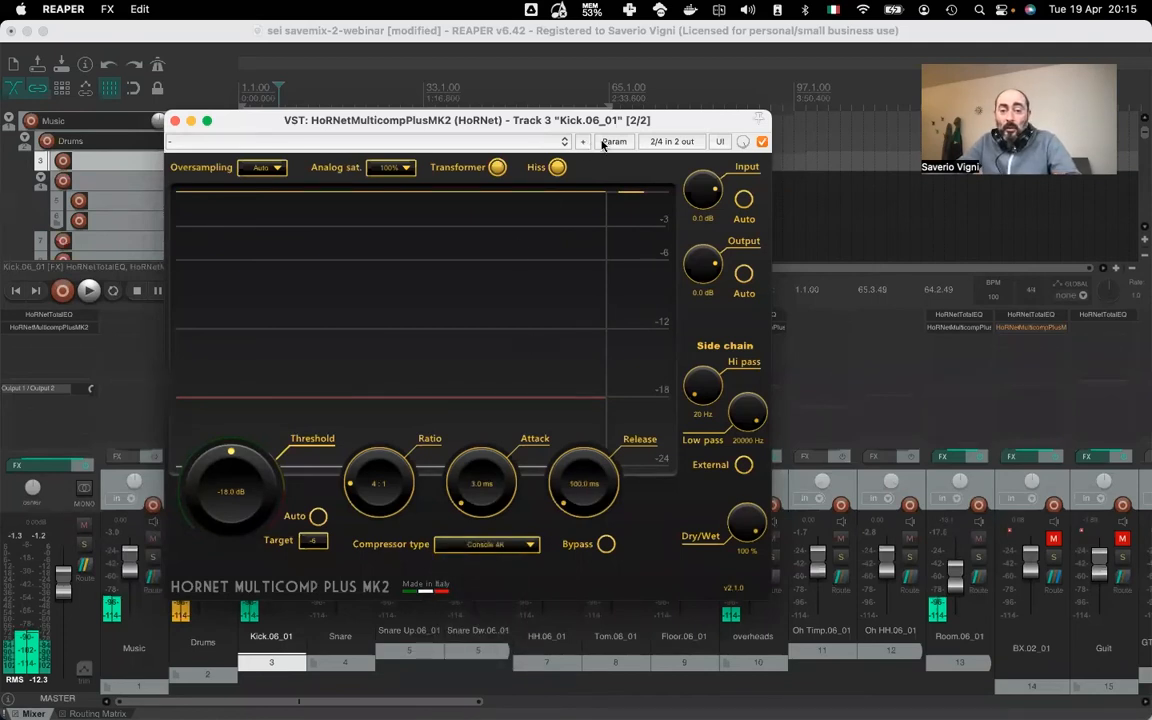
{"action": "left_click", "coordinate": [500, 545]}
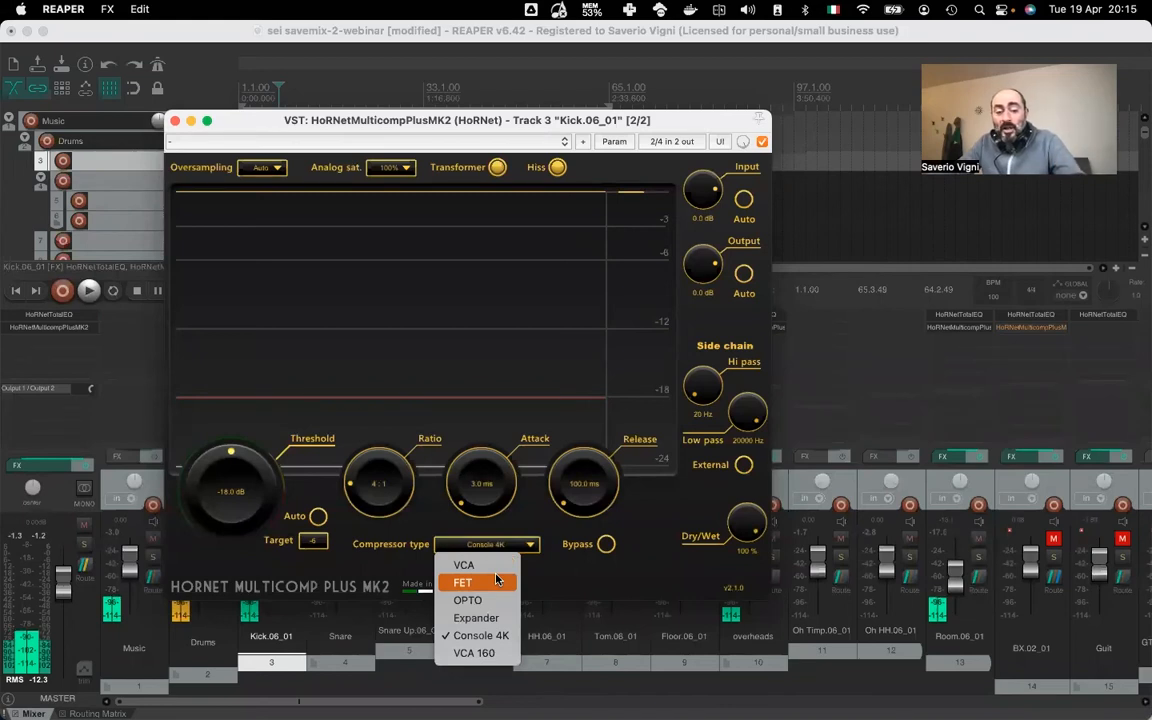
{"action": "left_click", "coordinate": [498, 581]}
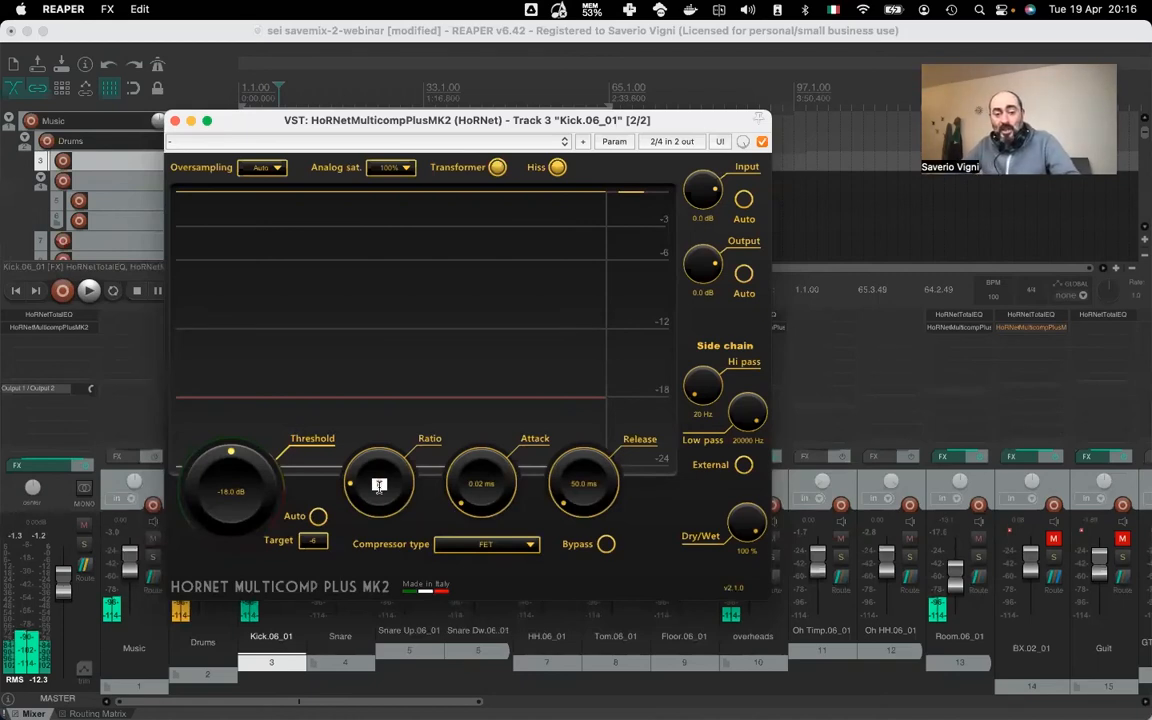
Set the kick compressor's ratio to 8:1 and attack to 0.23 ms, and start playing the song
{"action": "left_click_drag", "start_coordinate": [378, 484], "coordinate": [379, 512]}
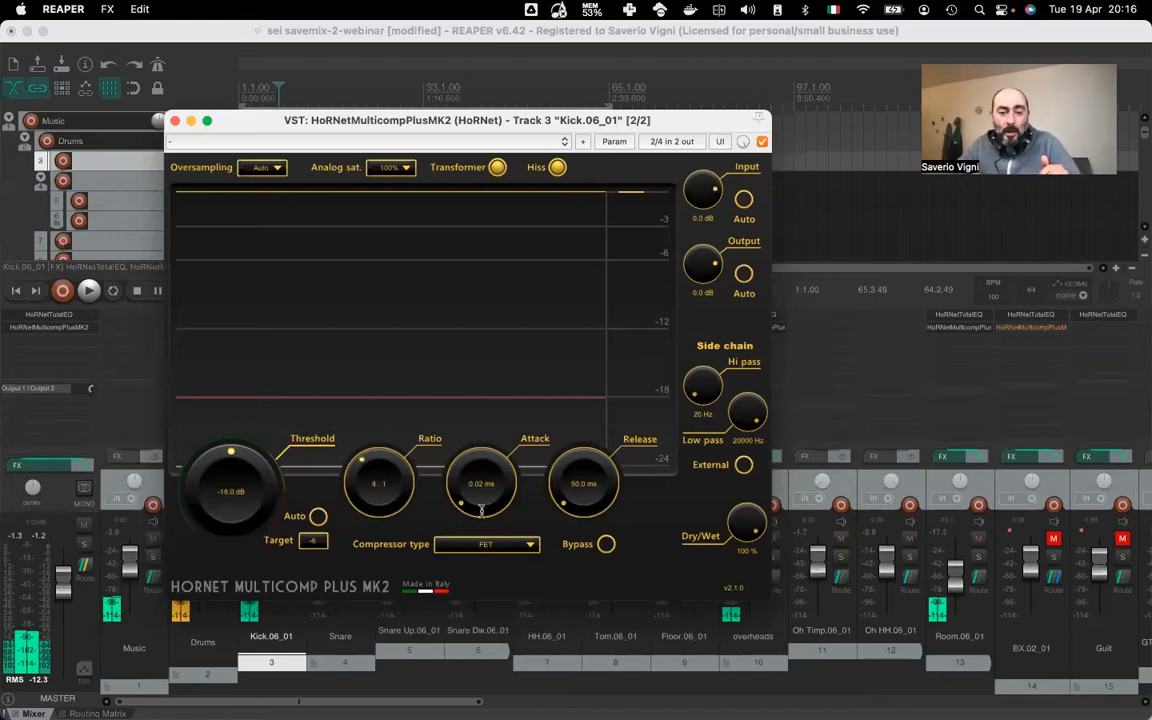
{"action": "left_click_drag", "start_coordinate": [437, 461], "coordinate": [463, 365]}
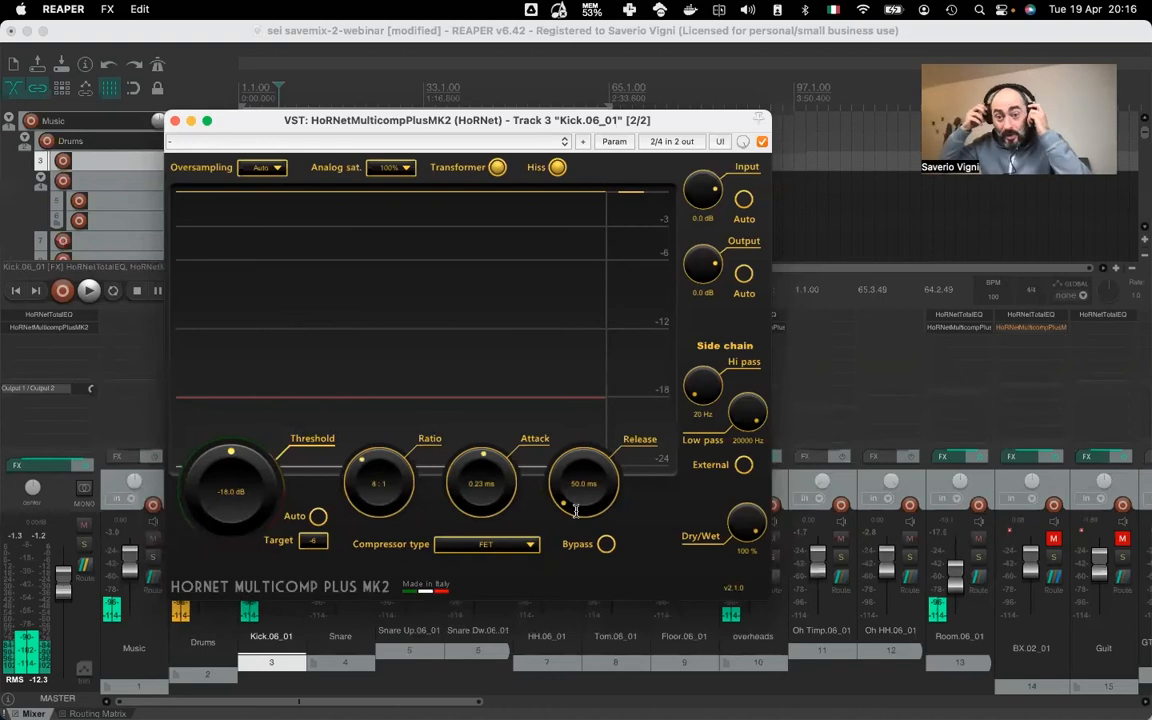
{"action": "key", "text": "space"}
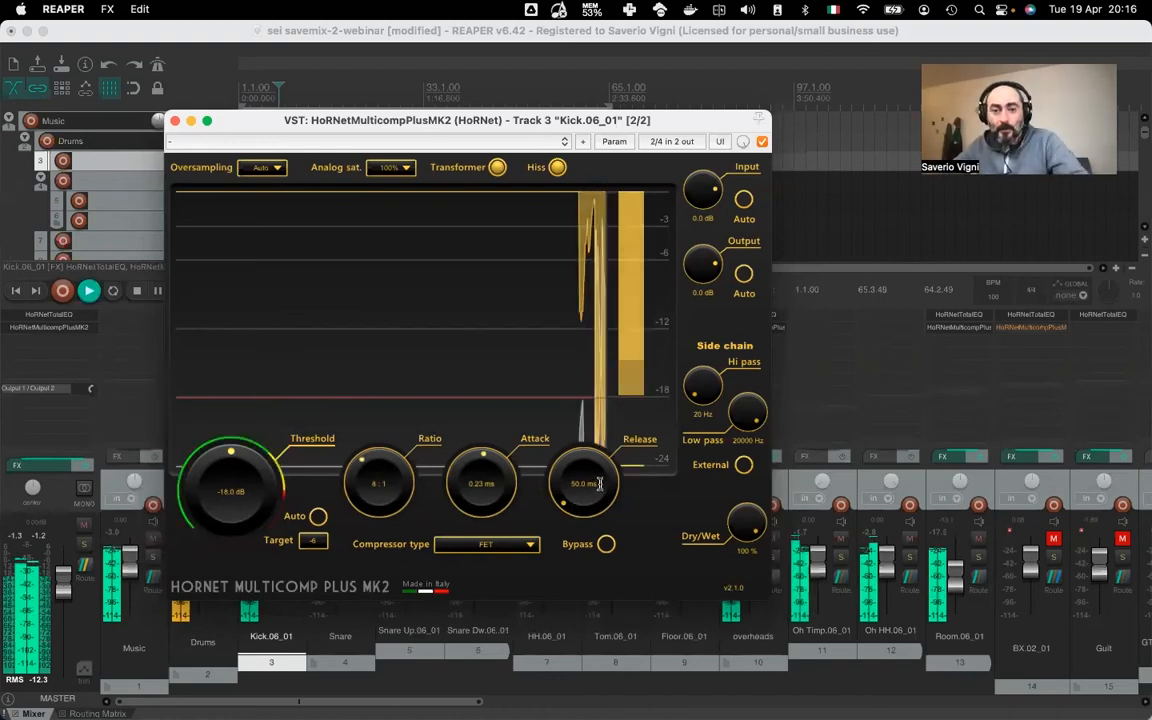
Using the automatic modes during playback, set the kick compressor's input to -5.8 dB, threshold to -6.5 dB and output to 5.7 dB
{"action": "left_click", "coordinate": [743, 200]}
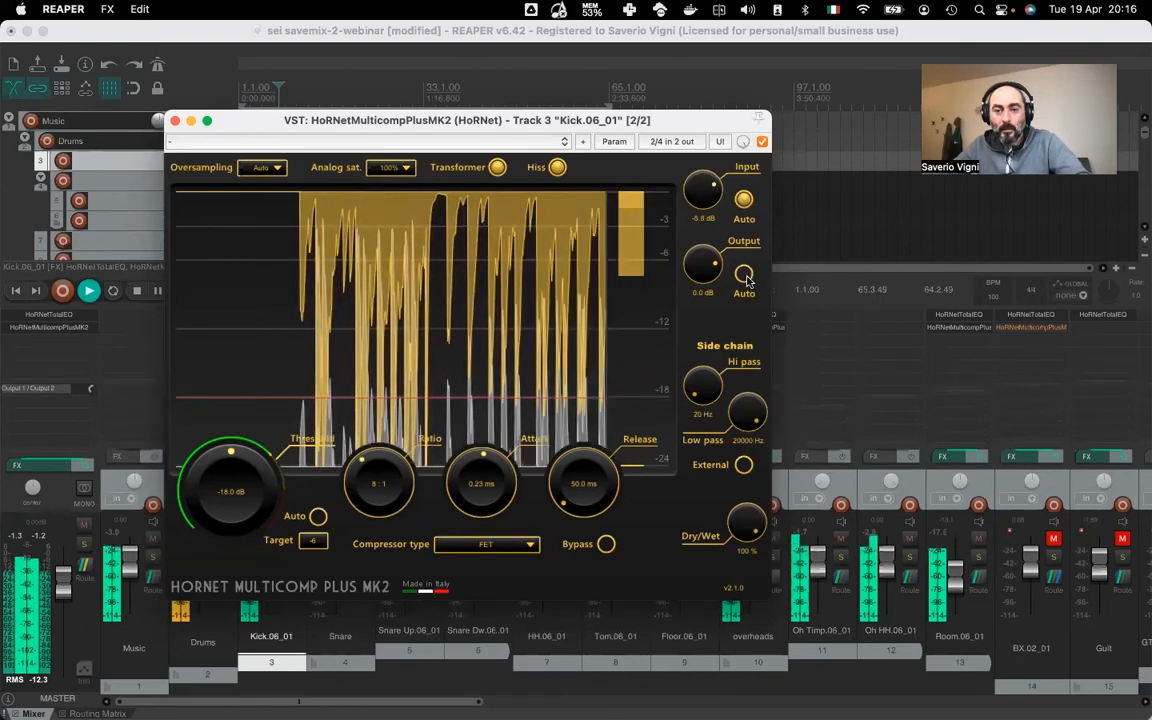
{"action": "left_click", "coordinate": [744, 201]}
{"action": "left_click", "coordinate": [318, 517]}
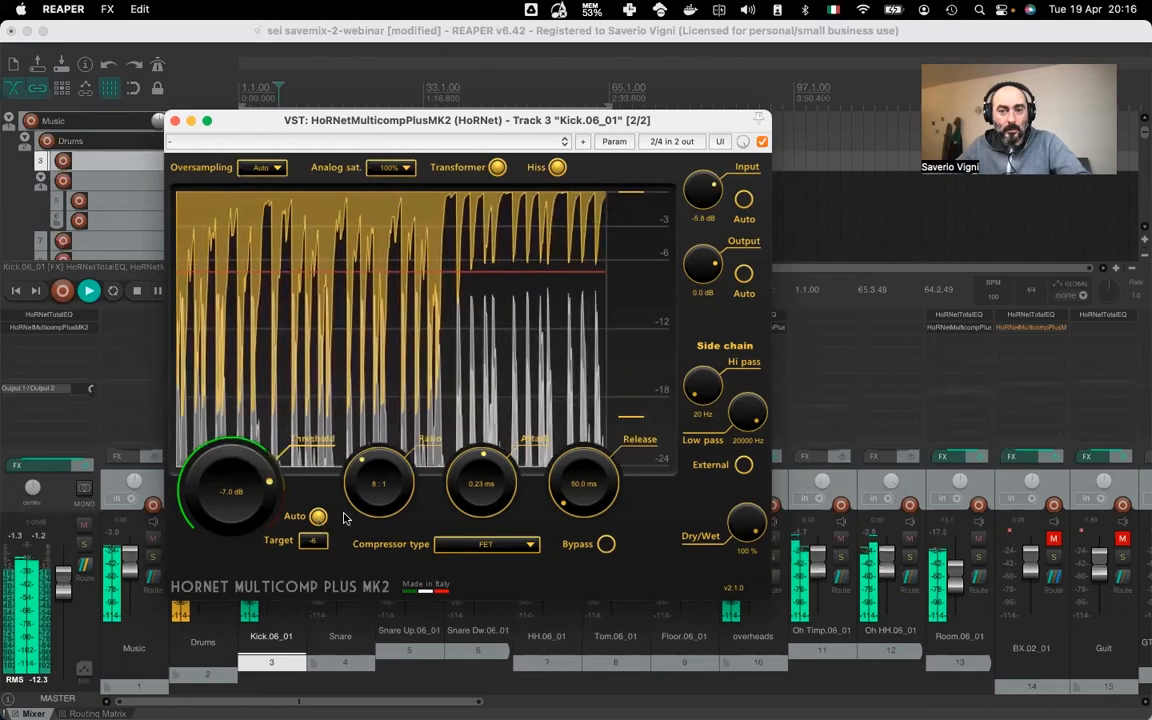
{"action": "left_click", "coordinate": [744, 274]}
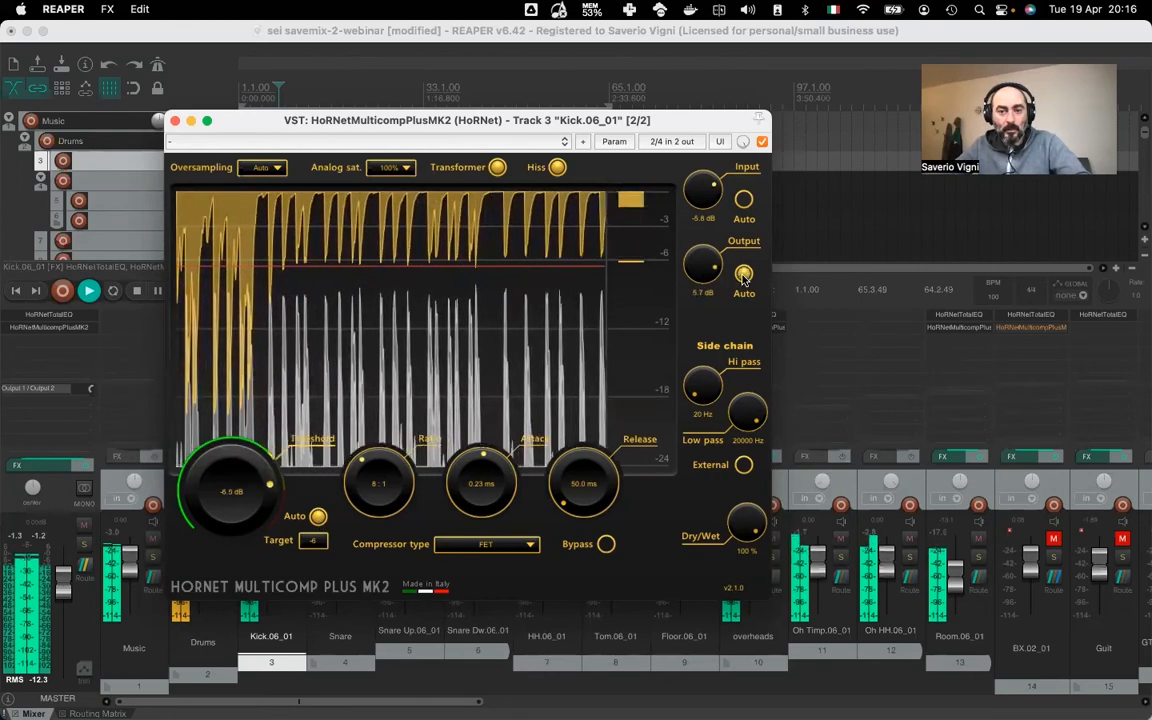
{"action": "left_click", "coordinate": [744, 274]}
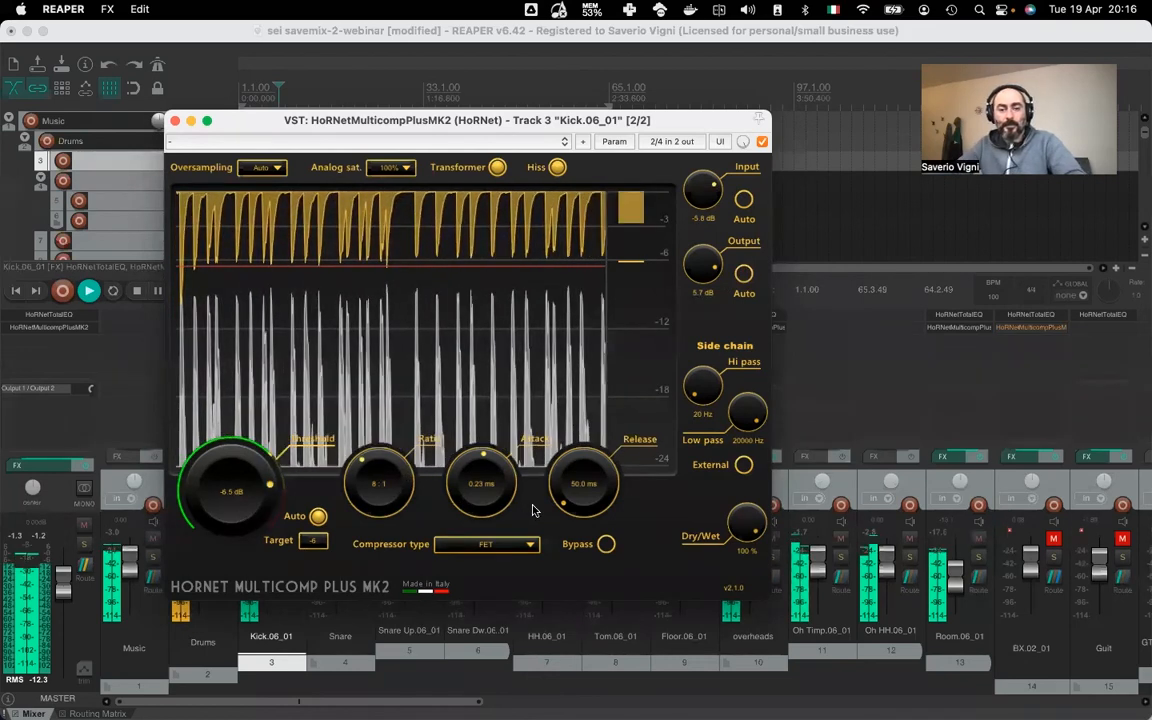
{"action": "key", "text": "space"}
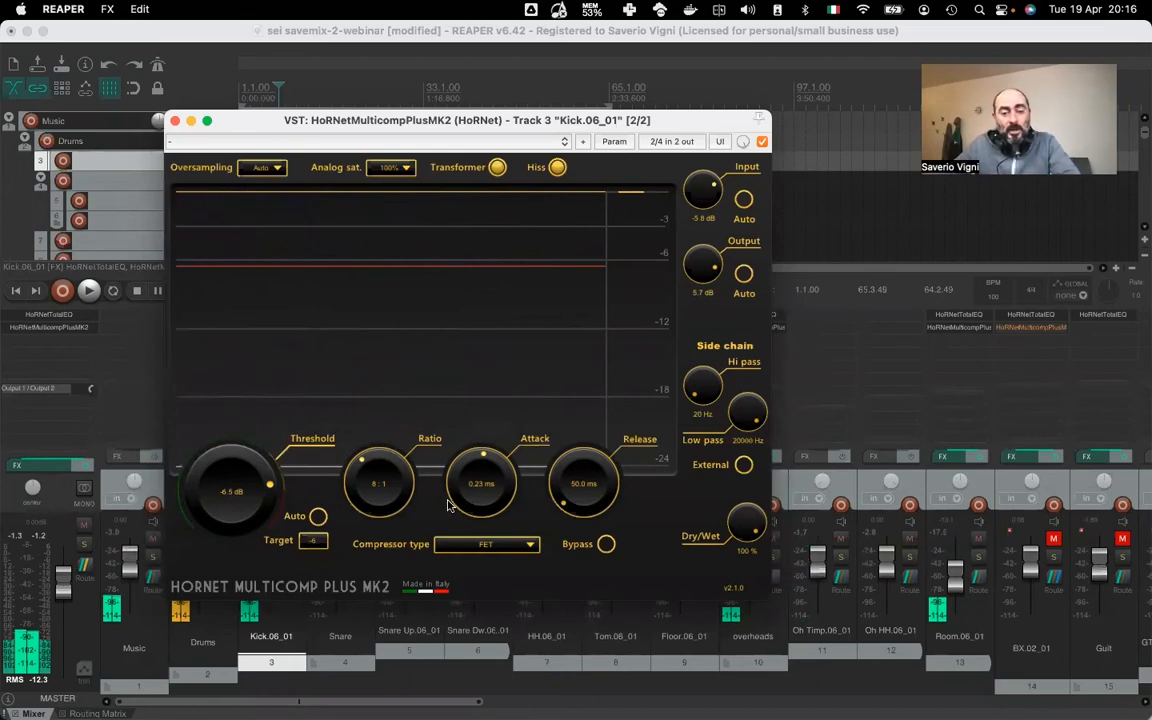
Raise the kick compressor's attack to 0.28 ms, keeping the FET type, and play the song to listen to it
{"action": "left_click", "coordinate": [486, 544]}
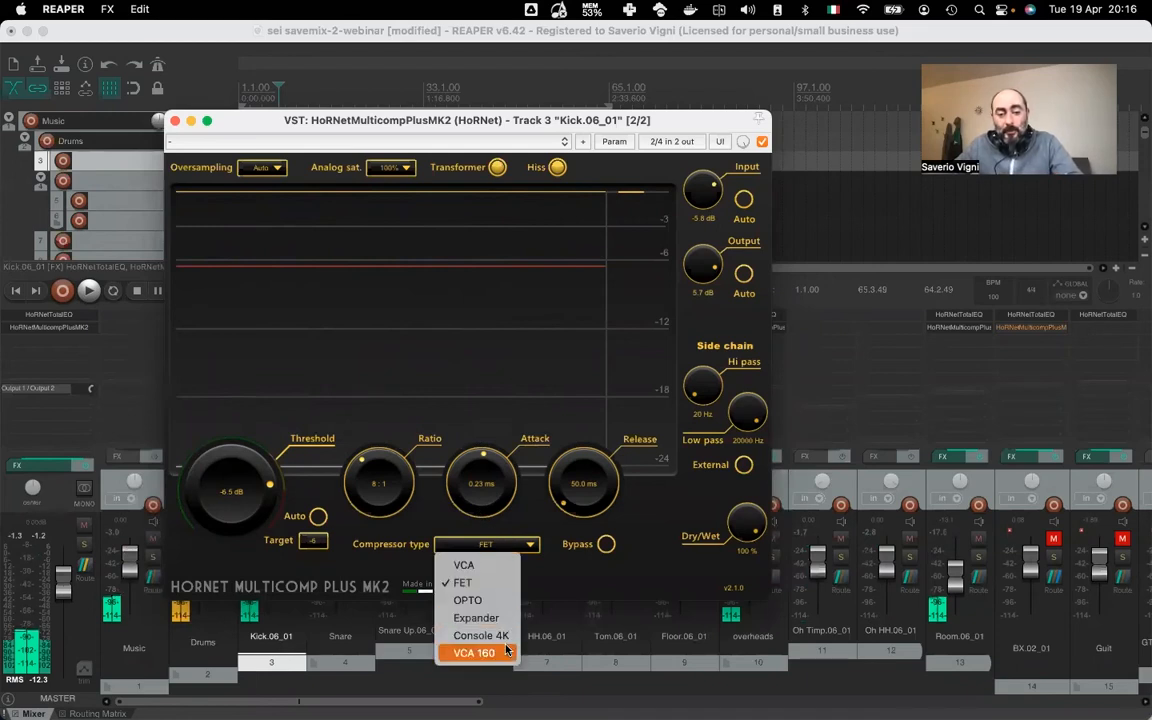
{"action": "left_click", "coordinate": [540, 521]}
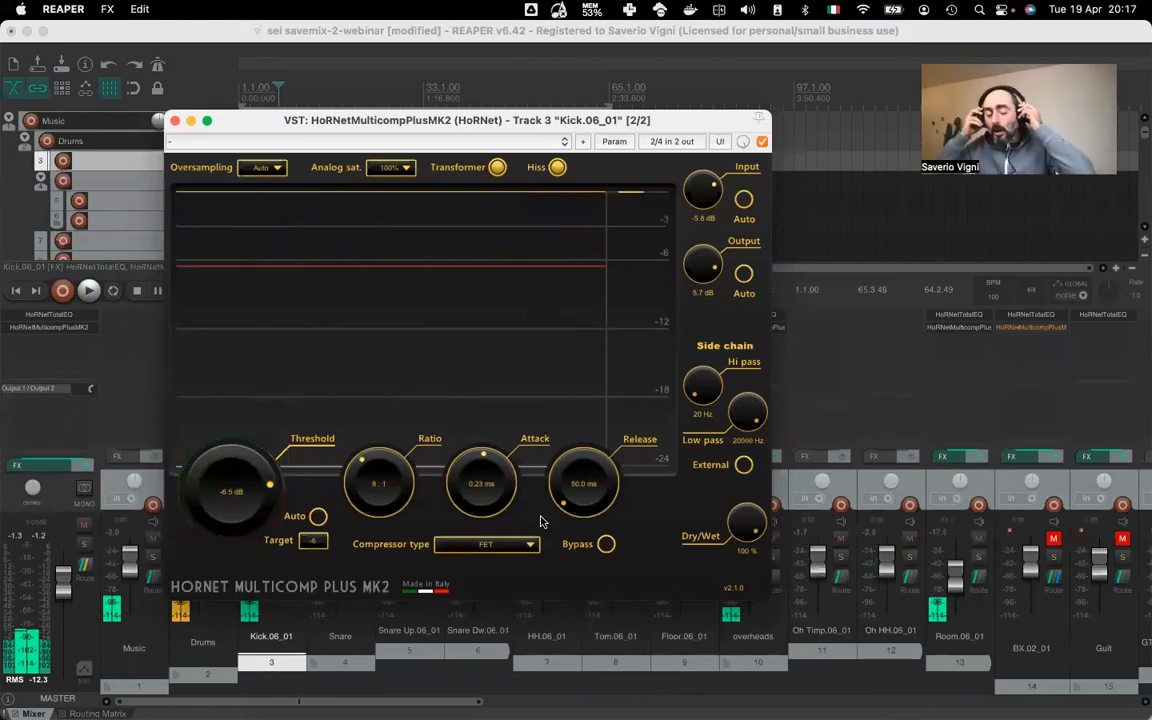
{"action": "key", "text": "space"}
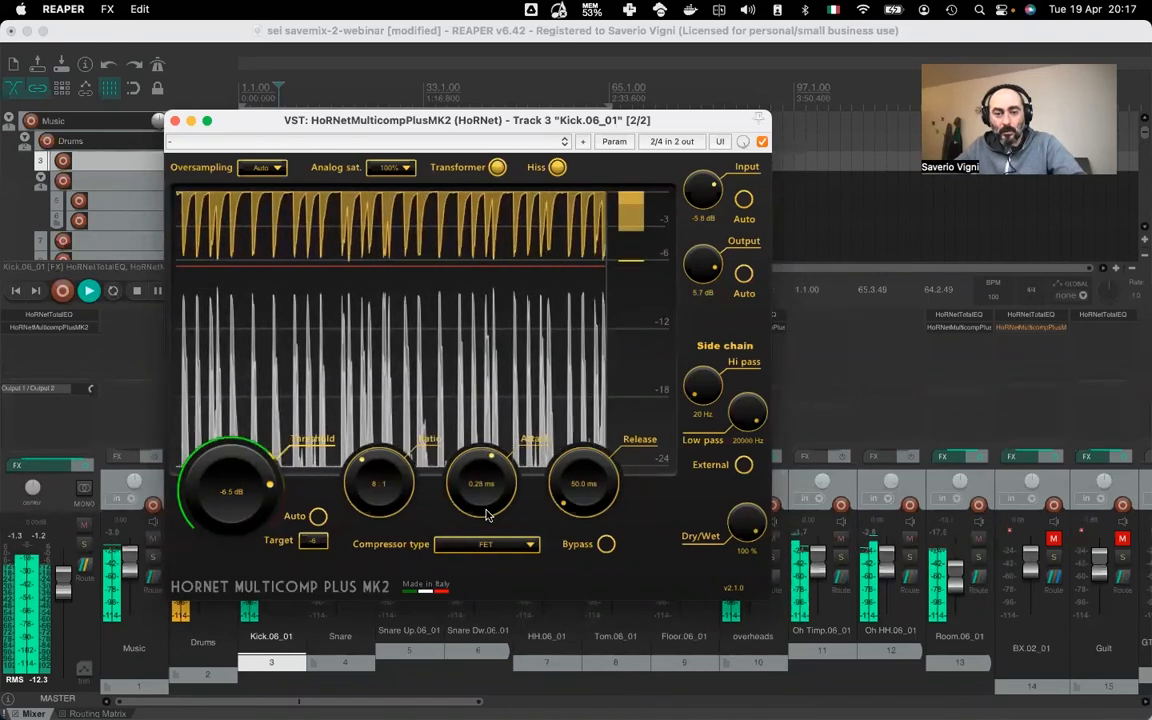
{"action": "key", "text": "space"}
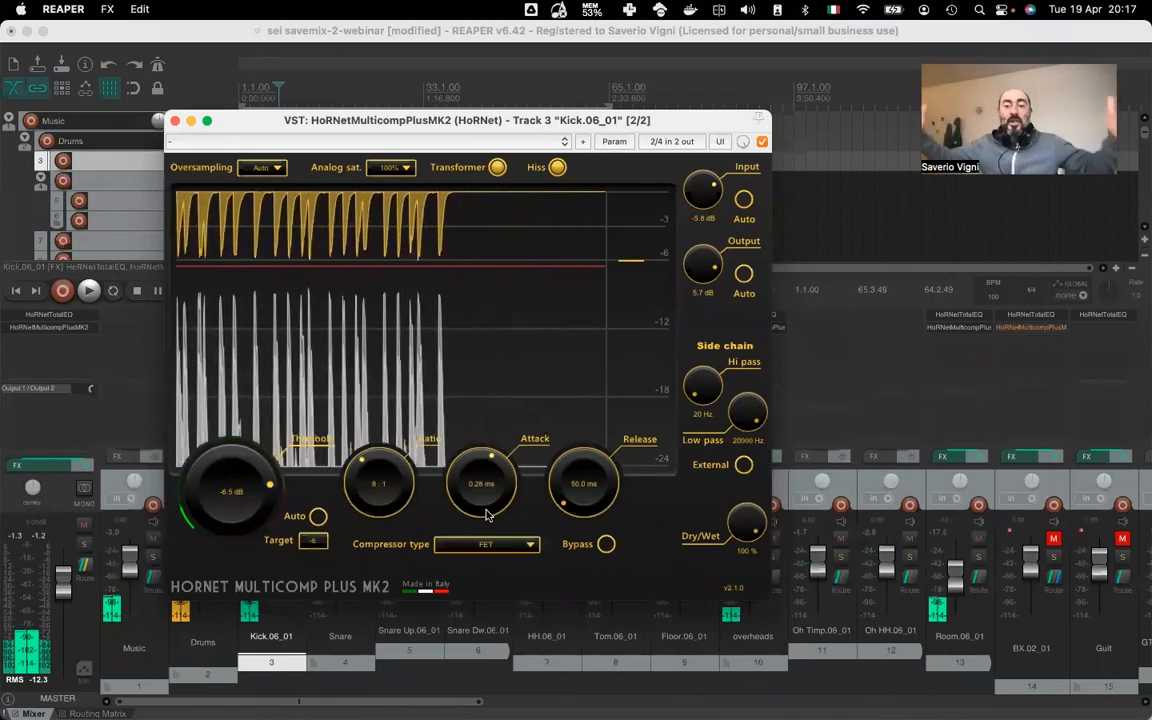
Try the Console 4K type on the kick compressor with a 3.0 ms attack and 100.0 ms release
{"action": "left_click", "coordinate": [503, 547]}
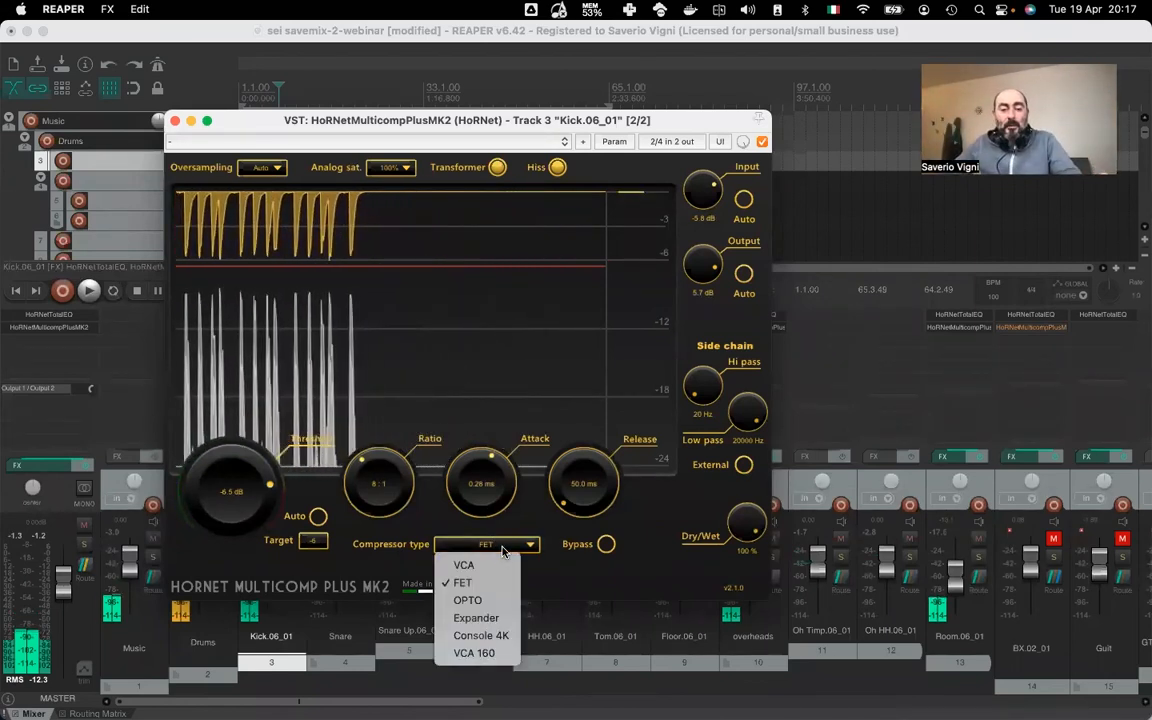
{"action": "left_click", "coordinate": [498, 629]}
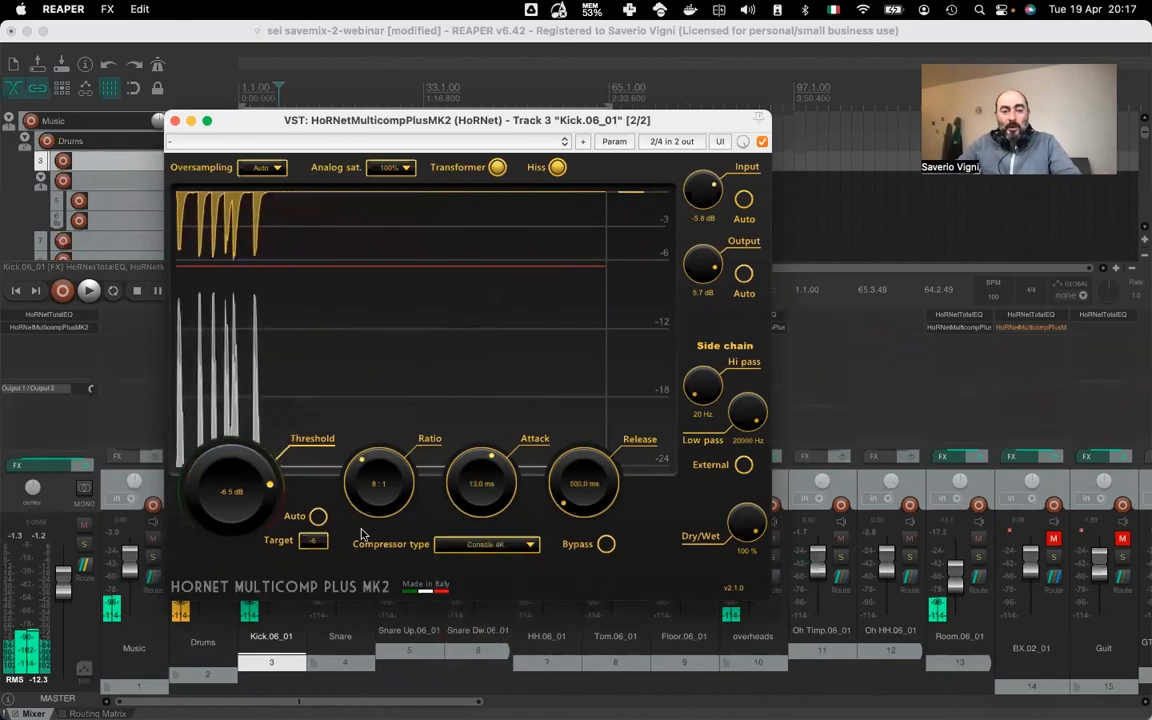
{"action": "mouse_move", "coordinate": [480, 504]}
{"action": "left_mouse_down"}
{"action": "mouse_move", "coordinate": [474, 543]}
{"action": "mouse_move", "coordinate": [440, 549]}
{"action": "mouse_move", "coordinate": [412, 448]}
{"action": "mouse_move", "coordinate": [460, 700]}
{"action": "mouse_move", "coordinate": [499, 509]}
{"action": "left_mouse_up"}
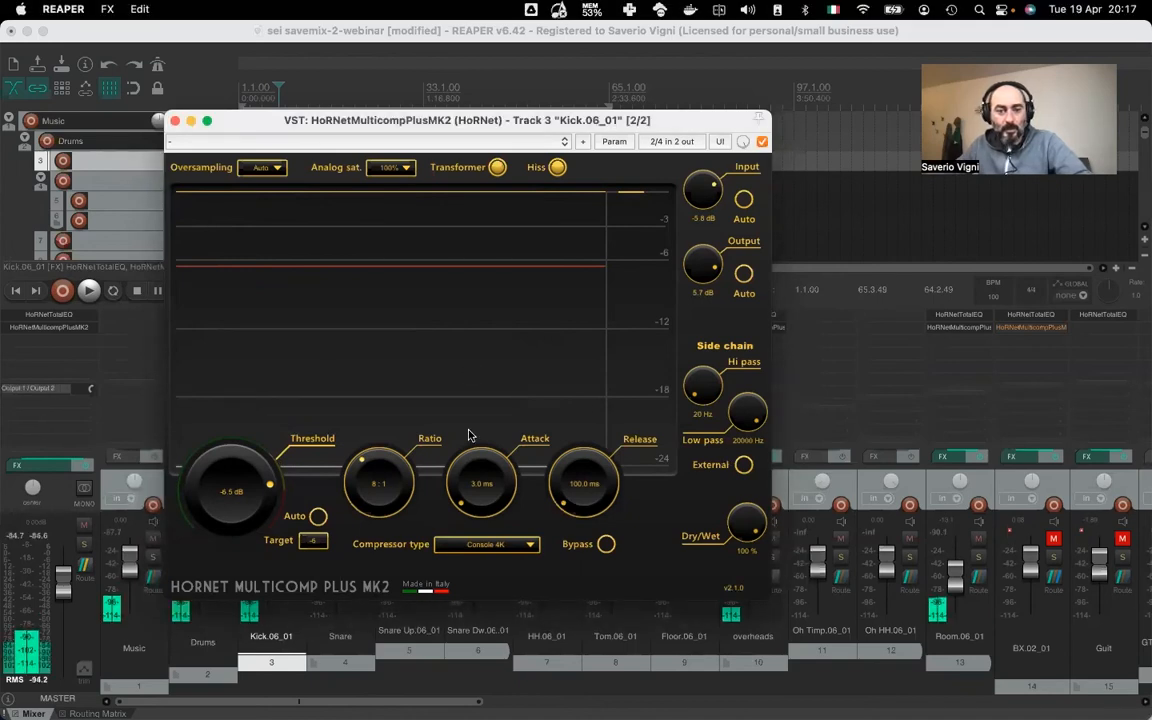
Play the song with automatic threshold on the kick compressor, bringing it to -10.0 dB, and set the ratio to 8:1
{"action": "key", "text": "space"}
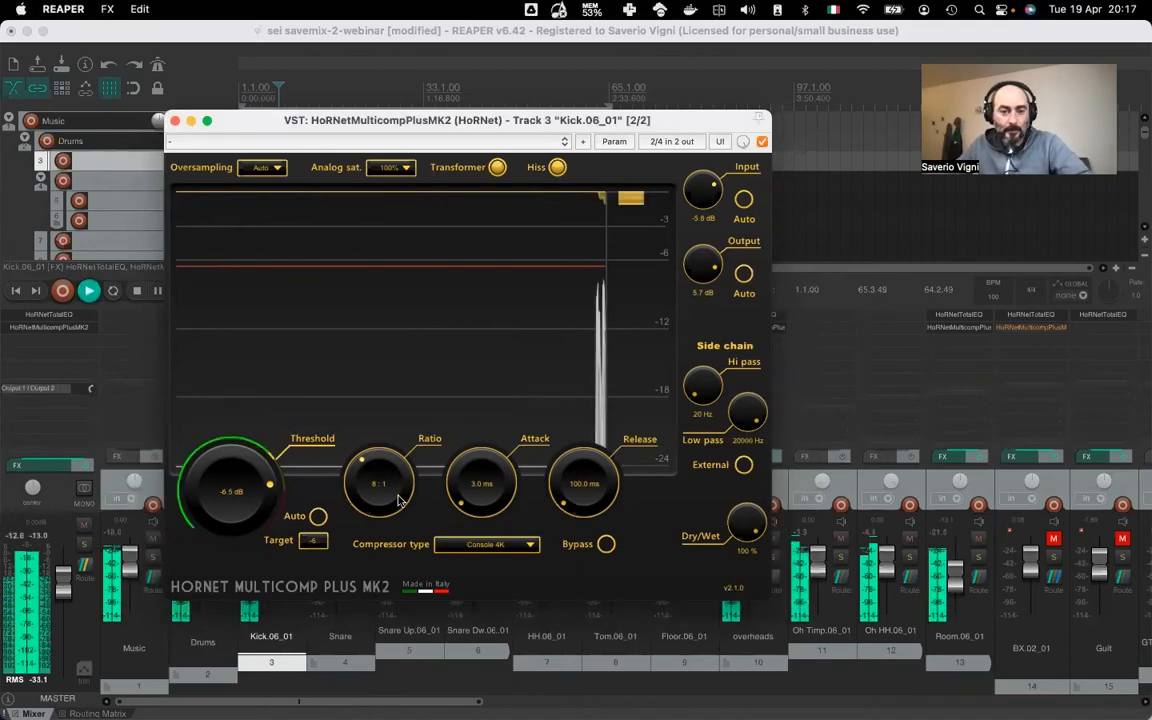
{"action": "left_click", "coordinate": [318, 516]}
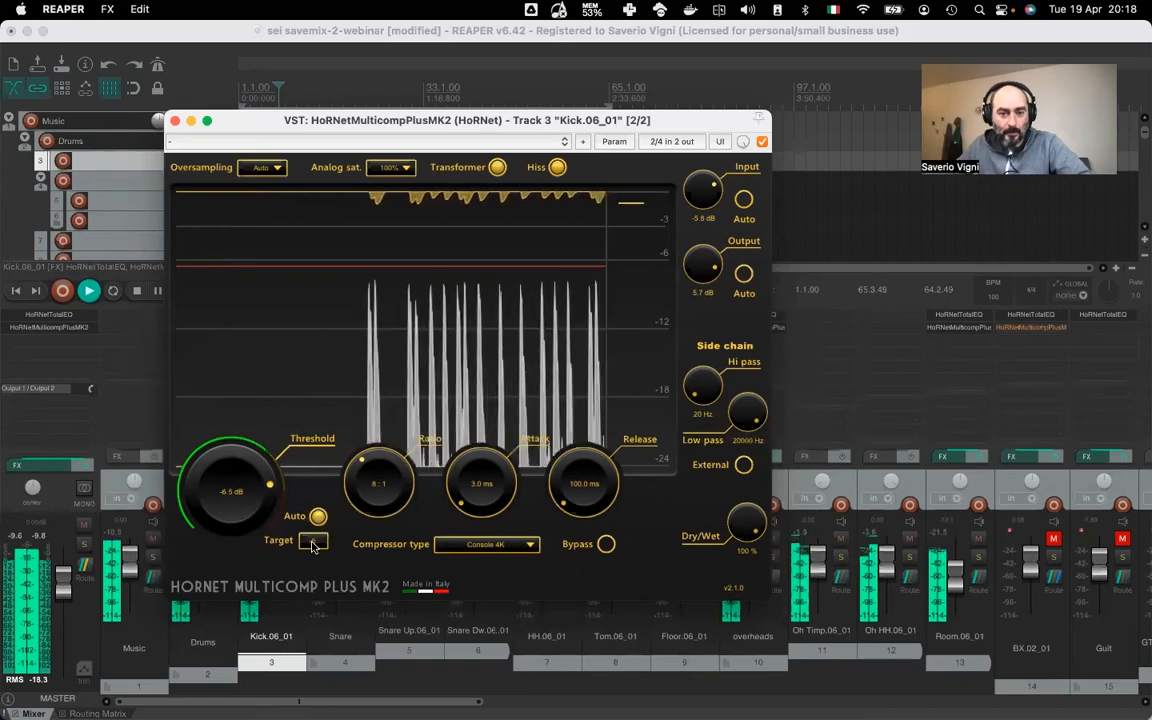
{"action": "scroll", "coordinate": [378, 489], "scroll_direction": "down", "scroll_amount": 3}
{"action": "left_click", "coordinate": [378, 489]}
{"action": "type", "text": "8"}
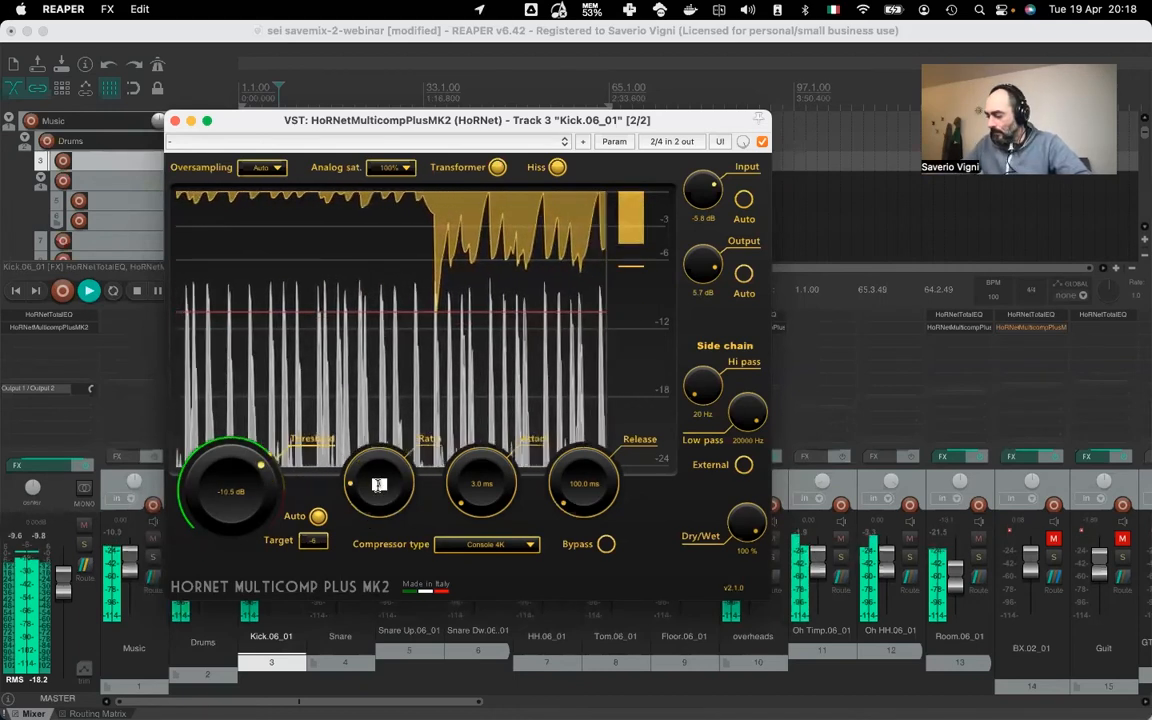
{"action": "key", "text": "Return"}
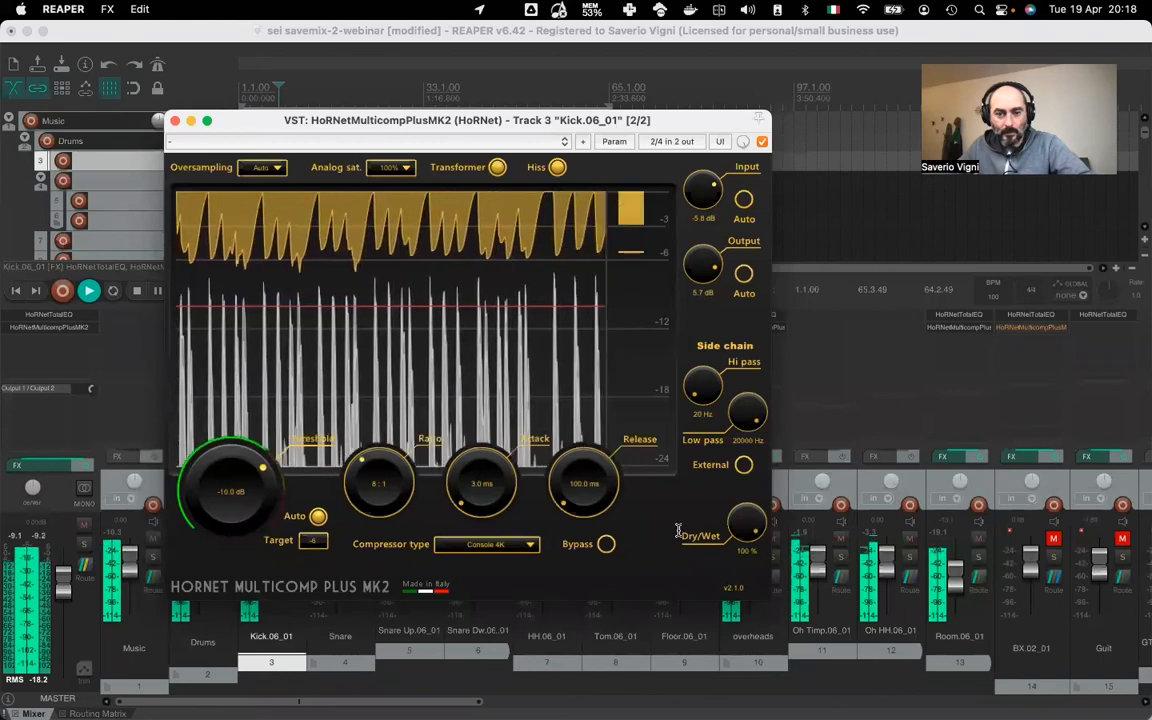
{"action": "key", "text": "space"}
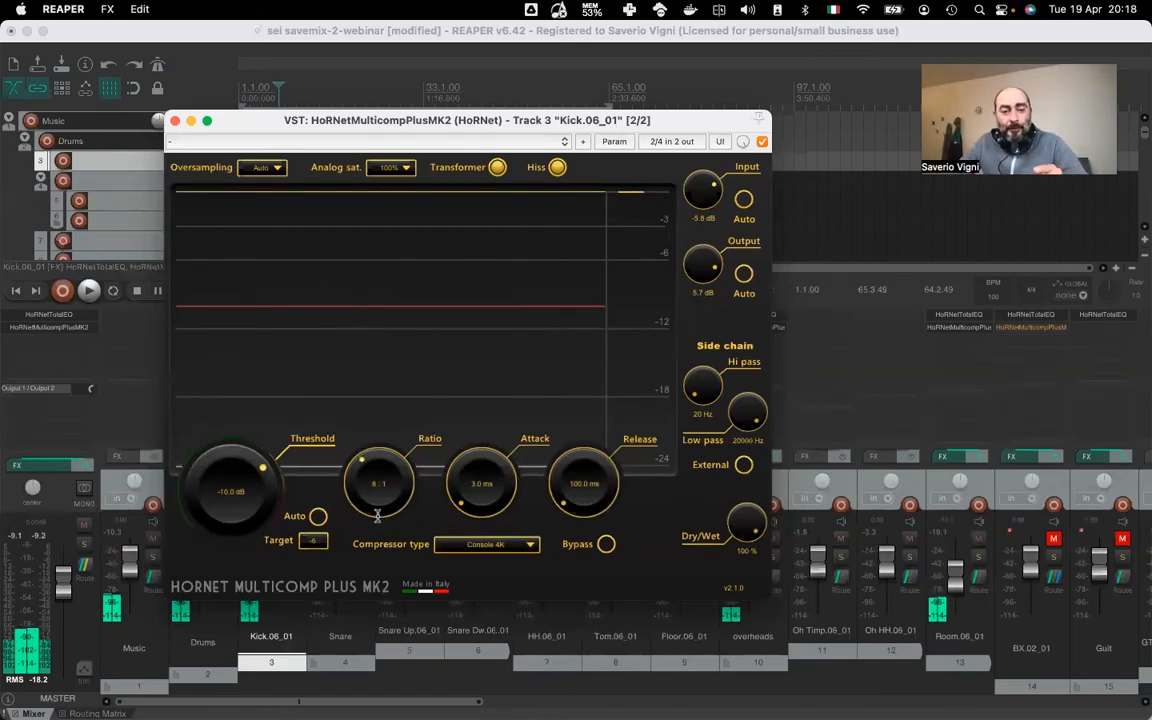
Switch the kick compressor back to FET with a 0.26 ms attack and set its threshold to -6.5 dB using automatic mode
{"action": "left_click", "coordinate": [474, 546]}
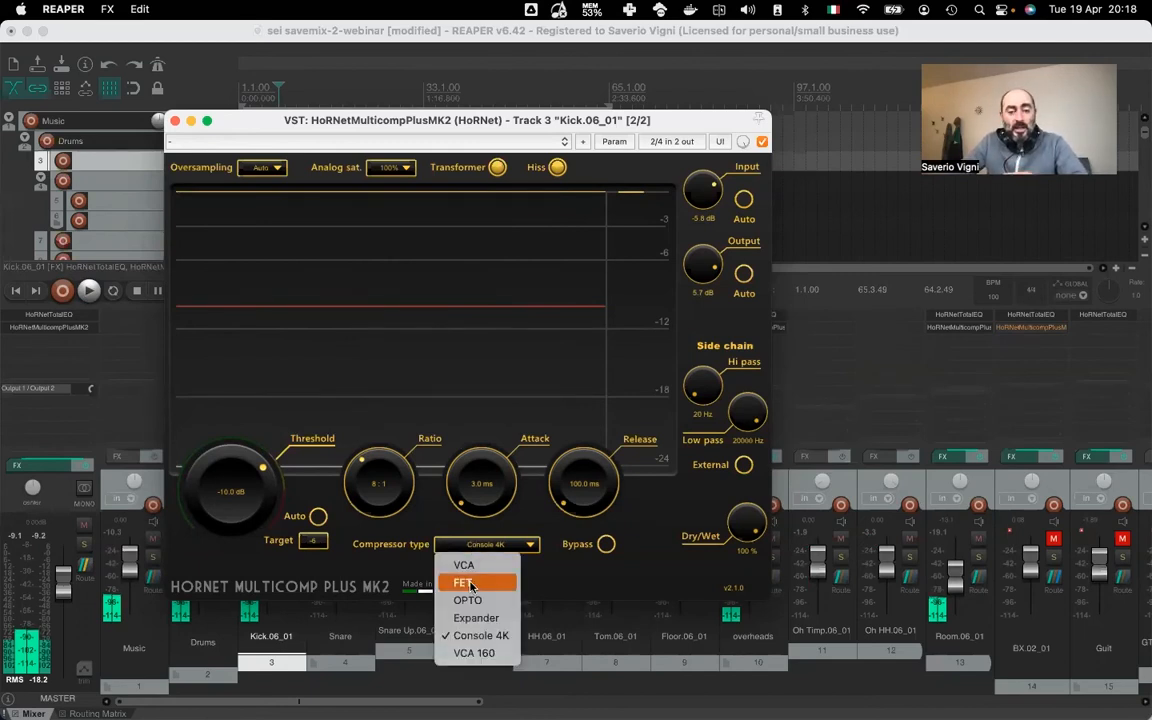
{"action": "left_click", "coordinate": [471, 584]}
{"action": "left_click_drag", "start_coordinate": [466, 432], "coordinate": [480, 367]}
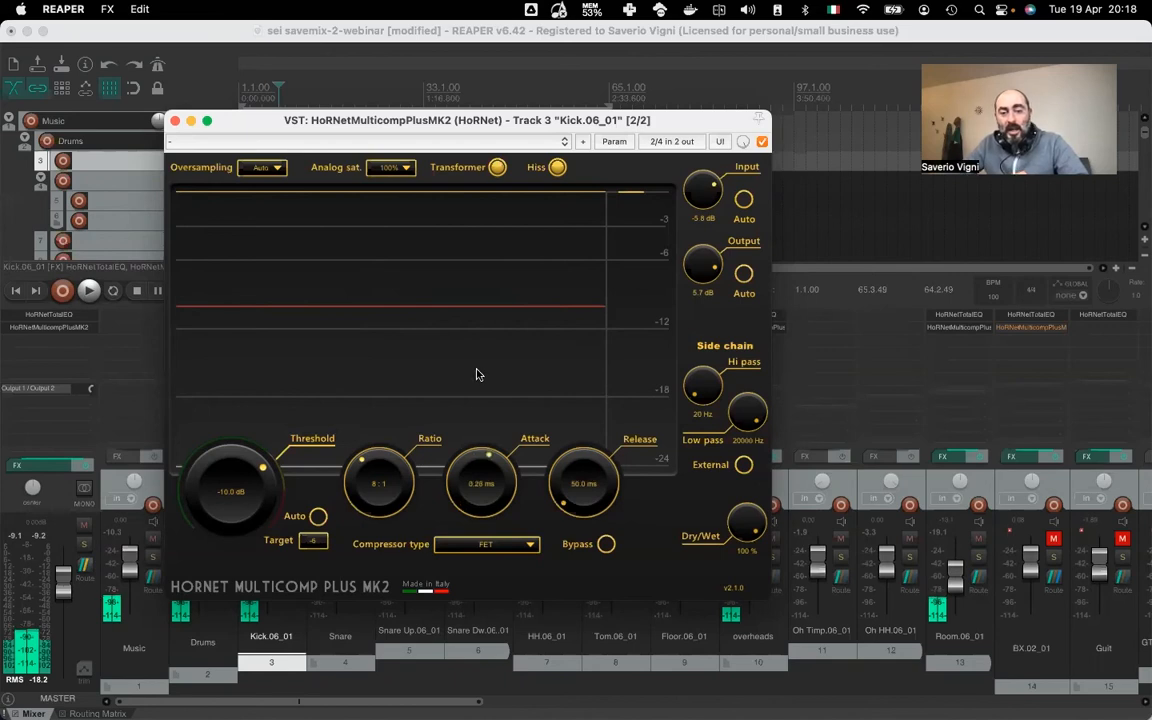
{"action": "left_click", "coordinate": [317, 516]}
{"action": "key", "text": "space"}
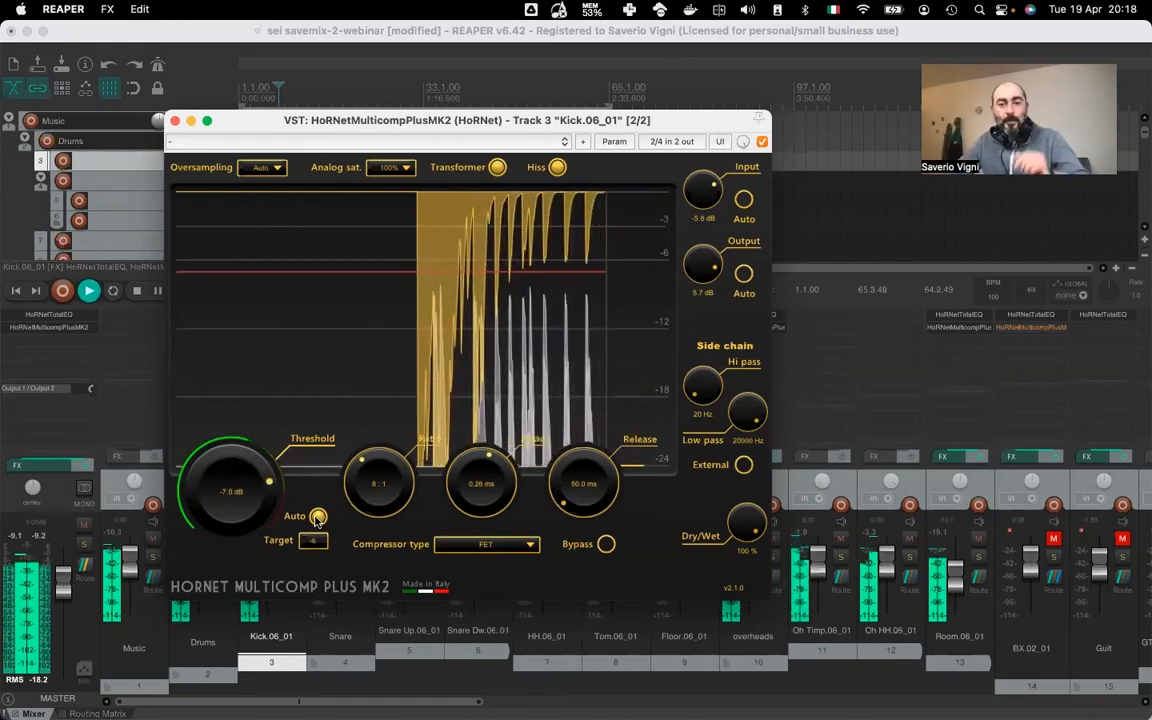
{"action": "left_click", "coordinate": [317, 516]}
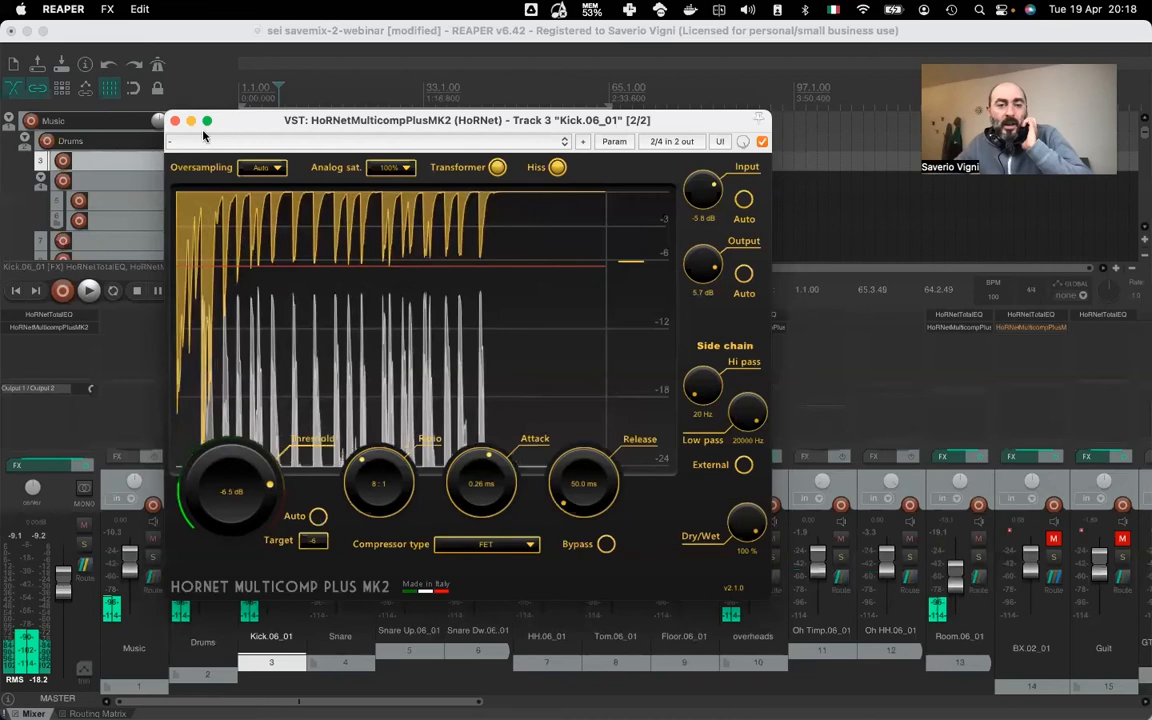
{"action": "left_click", "coordinate": [175, 120]}
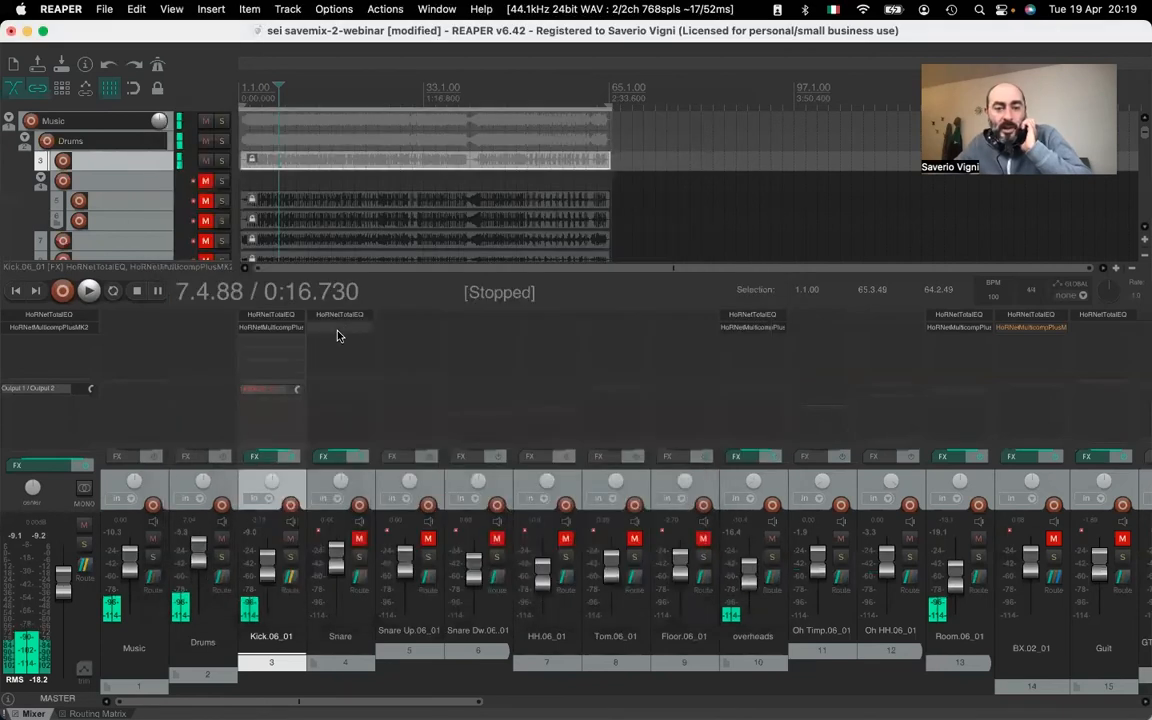
Add a HoRNetMulticompPlusMK2 compressor to the Snare track and move its window clear of the snare mixer channels
{"action": "double_click", "coordinate": [336, 329]}
{"action": "double_click", "coordinate": [400, 275]}
{"action": "left_click_drag", "start_coordinate": [147, 58], "coordinate": [772, 134]}
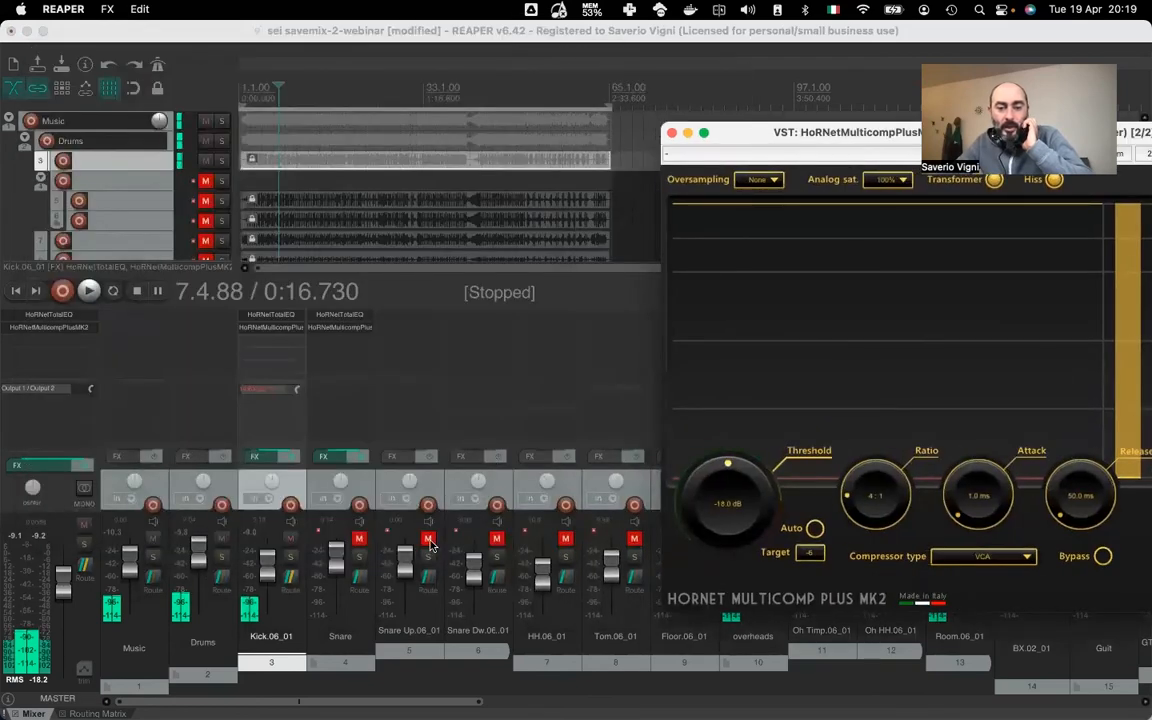
Unmute the Snare Up.06_01, Snare Dw.06_01 and Snare tracks, and bring the snare compressor window fully into view
{"action": "left_click", "coordinate": [429, 541]}
{"action": "left_click", "coordinate": [495, 541]}
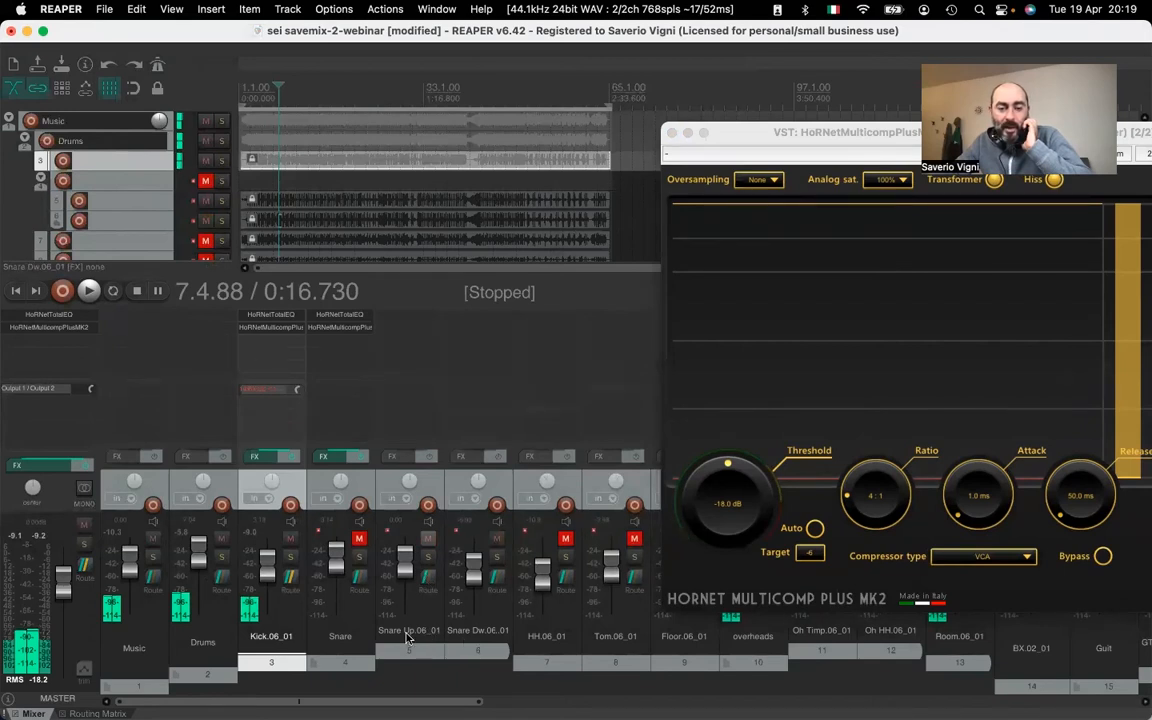
{"action": "left_click", "coordinate": [359, 538]}
{"action": "left_click_drag", "start_coordinate": [765, 133], "coordinate": [208, 105]}
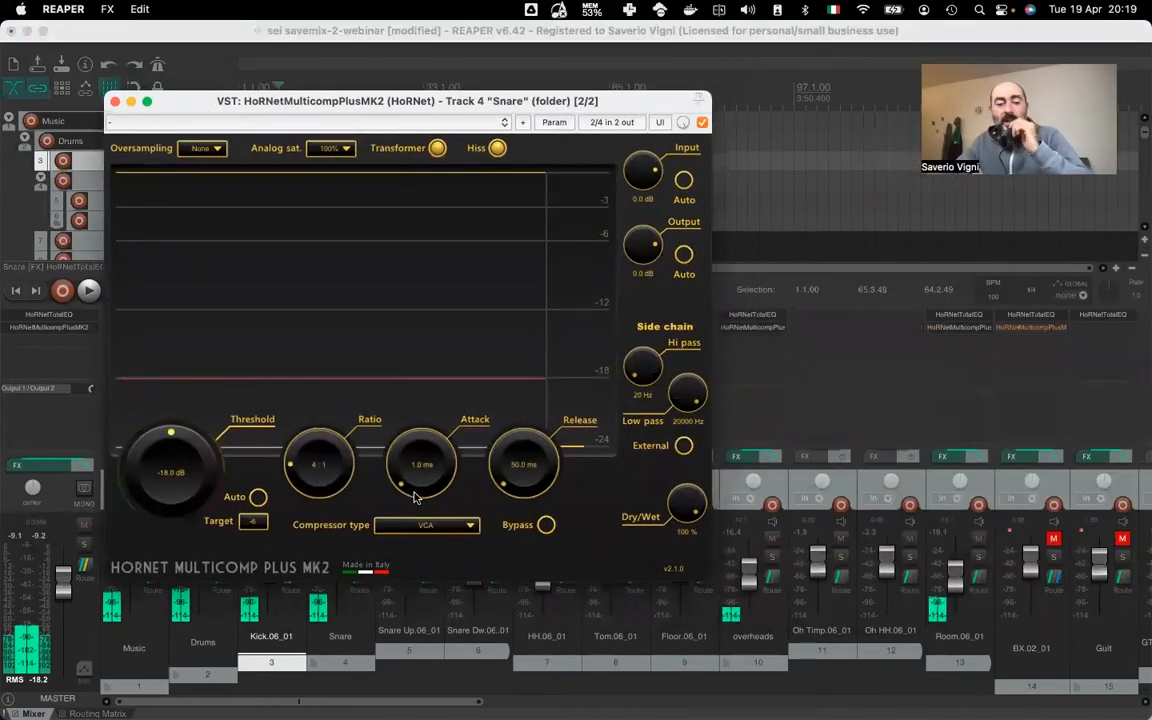
Set the snare compressor's type to Console 4K after trying FET
{"action": "left_click", "coordinate": [422, 532]}
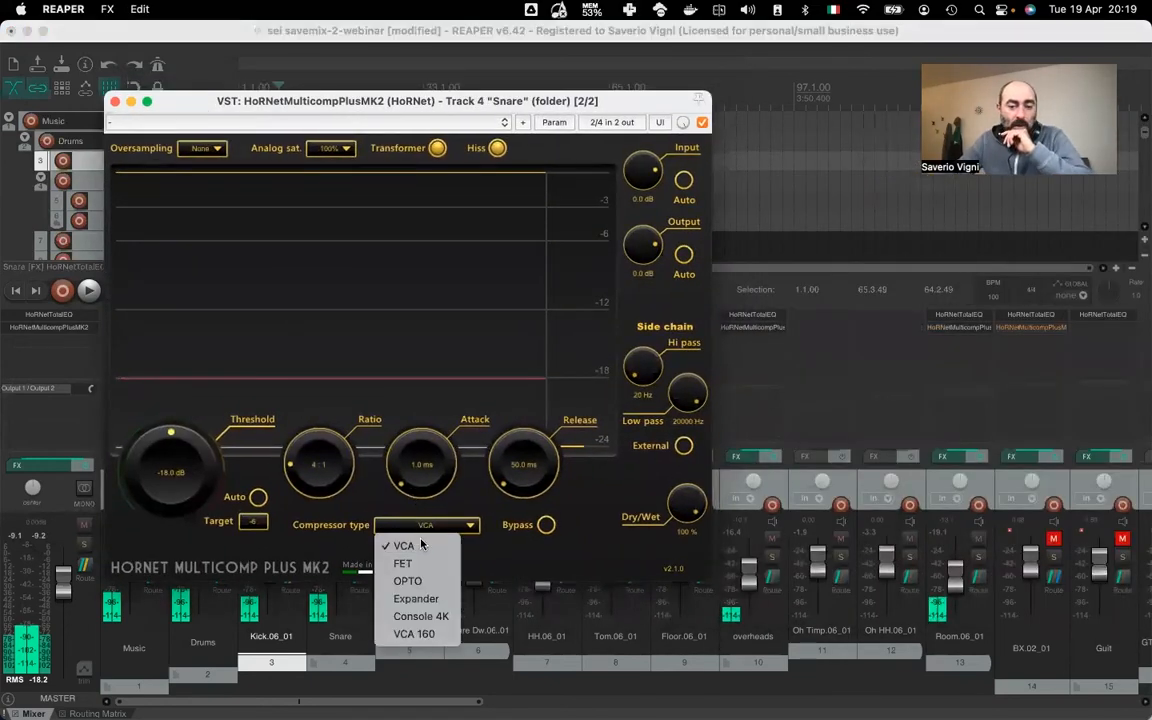
{"action": "left_click", "coordinate": [418, 567]}
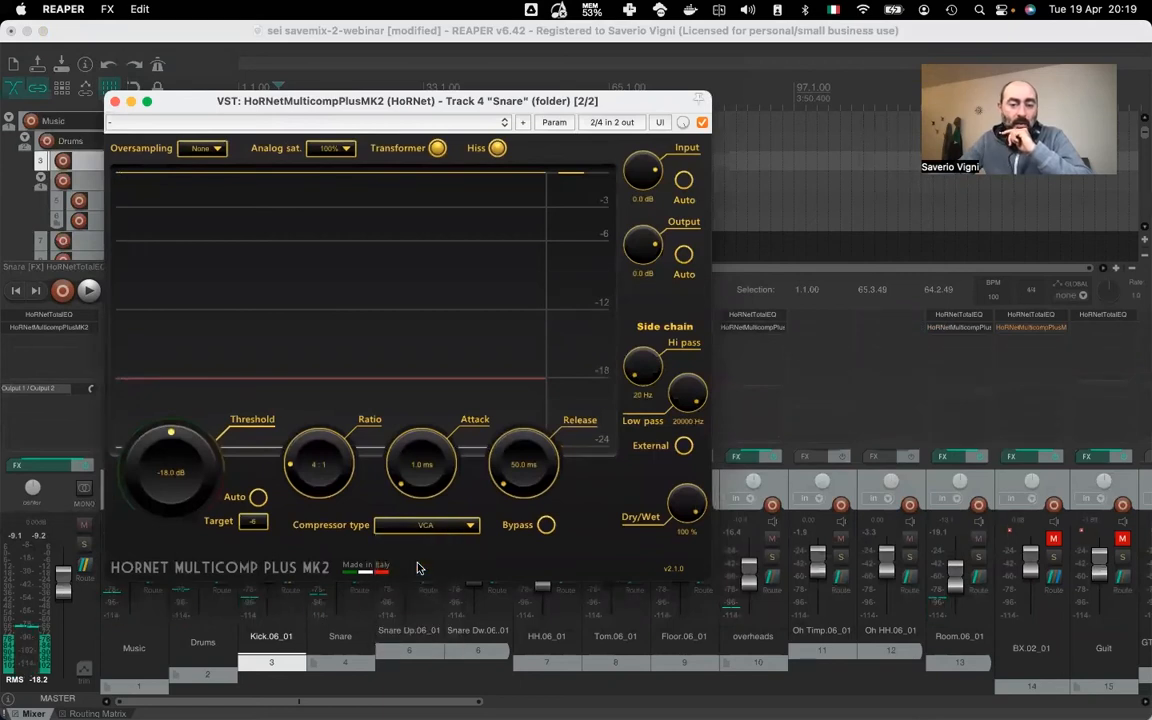
{"action": "left_click", "coordinate": [435, 529]}
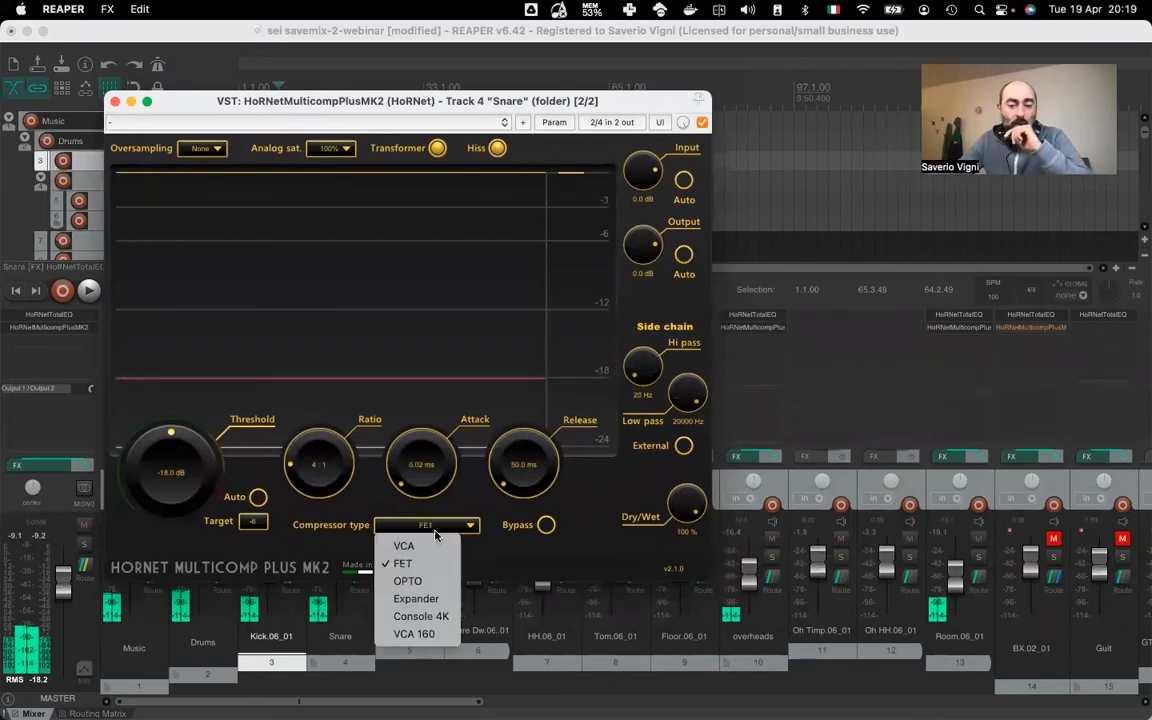
{"action": "left_click", "coordinate": [424, 617]}
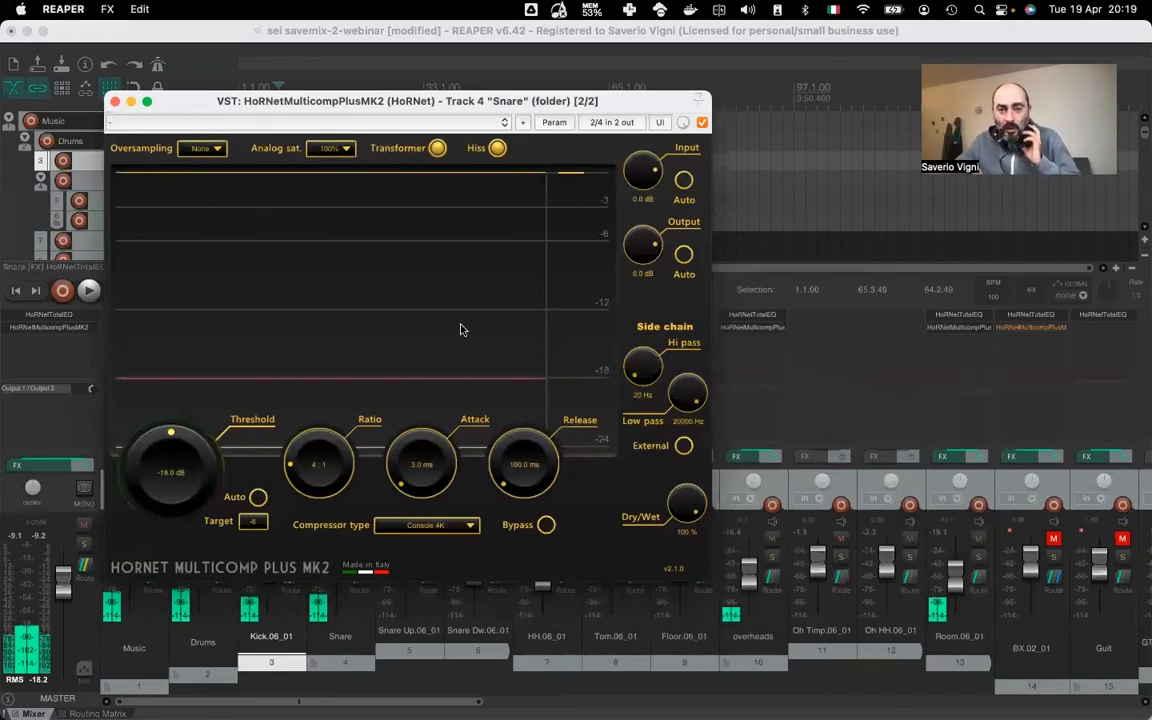
Use automatic mode during playback to set the snare compressor's input to -3.2 dB and threshold to -11.5 dB, including automatic output gain
{"action": "left_click", "coordinate": [684, 180]}
{"action": "key", "text": "space"}
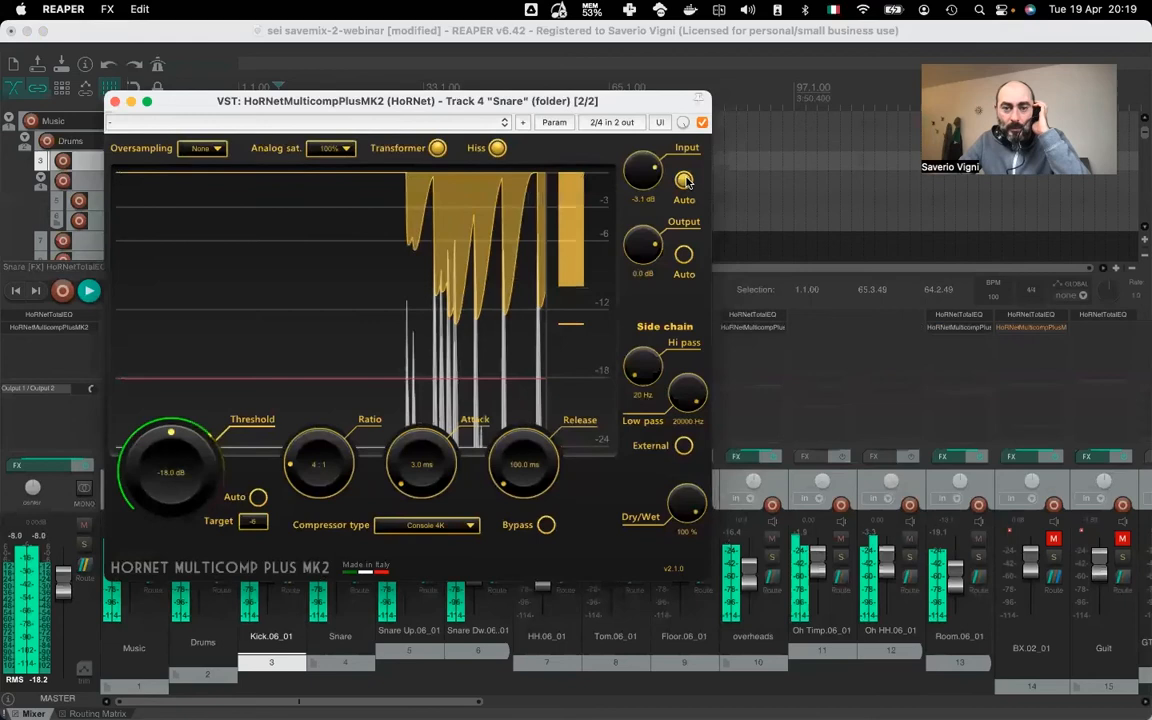
{"action": "left_click", "coordinate": [258, 497]}
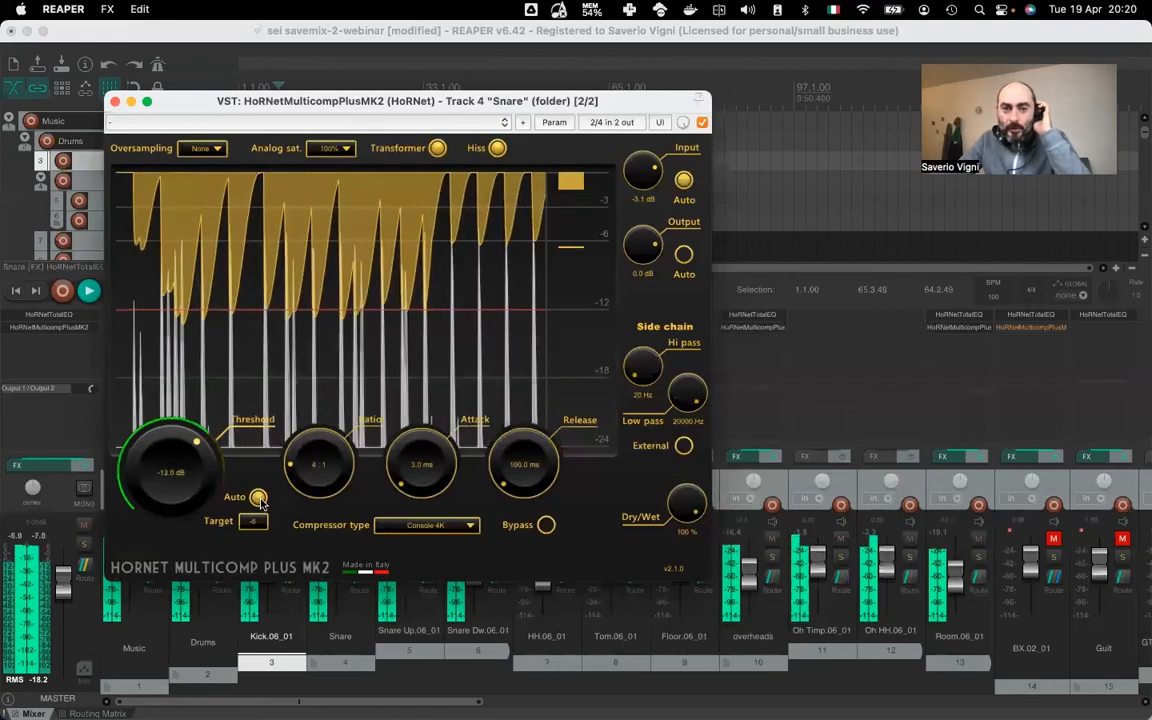
{"action": "left_click", "coordinate": [684, 255]}
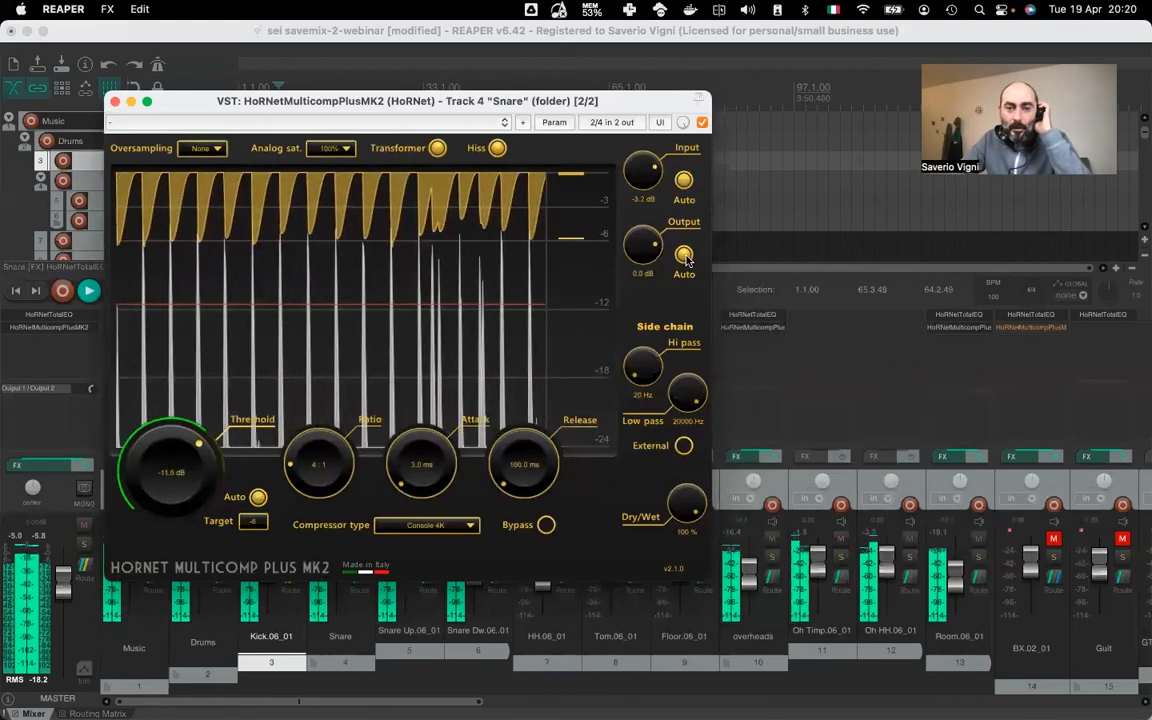
{"action": "key", "text": "space"}
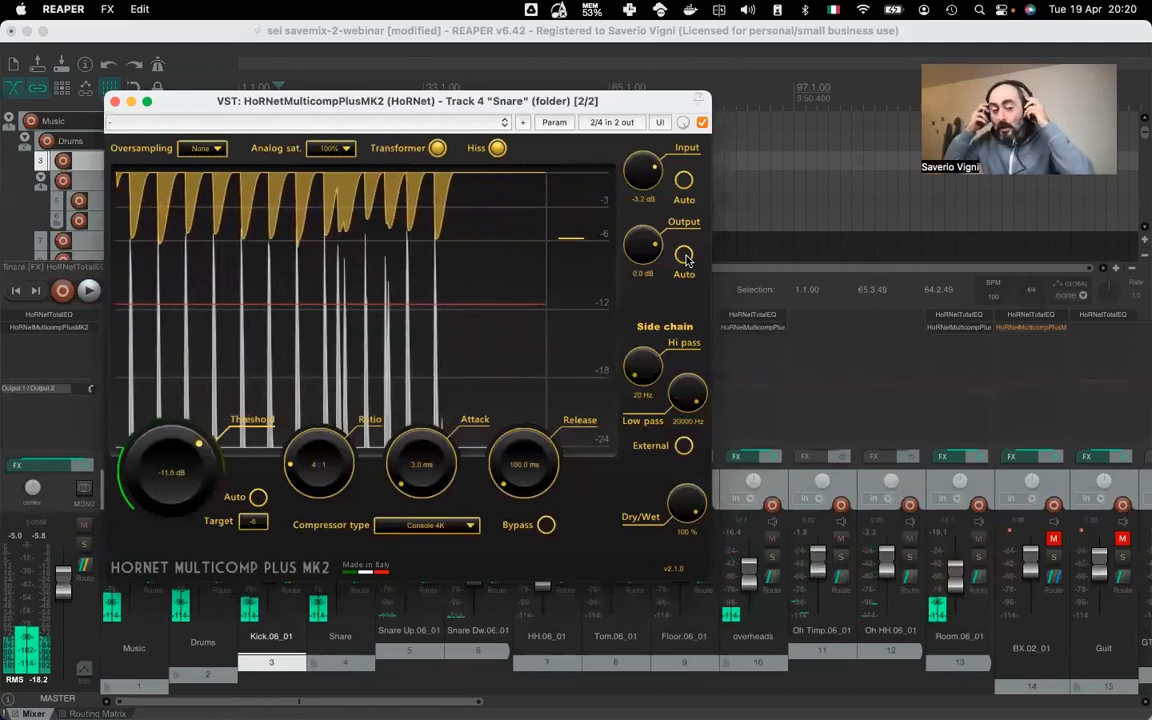
{"action": "key", "text": "space"}
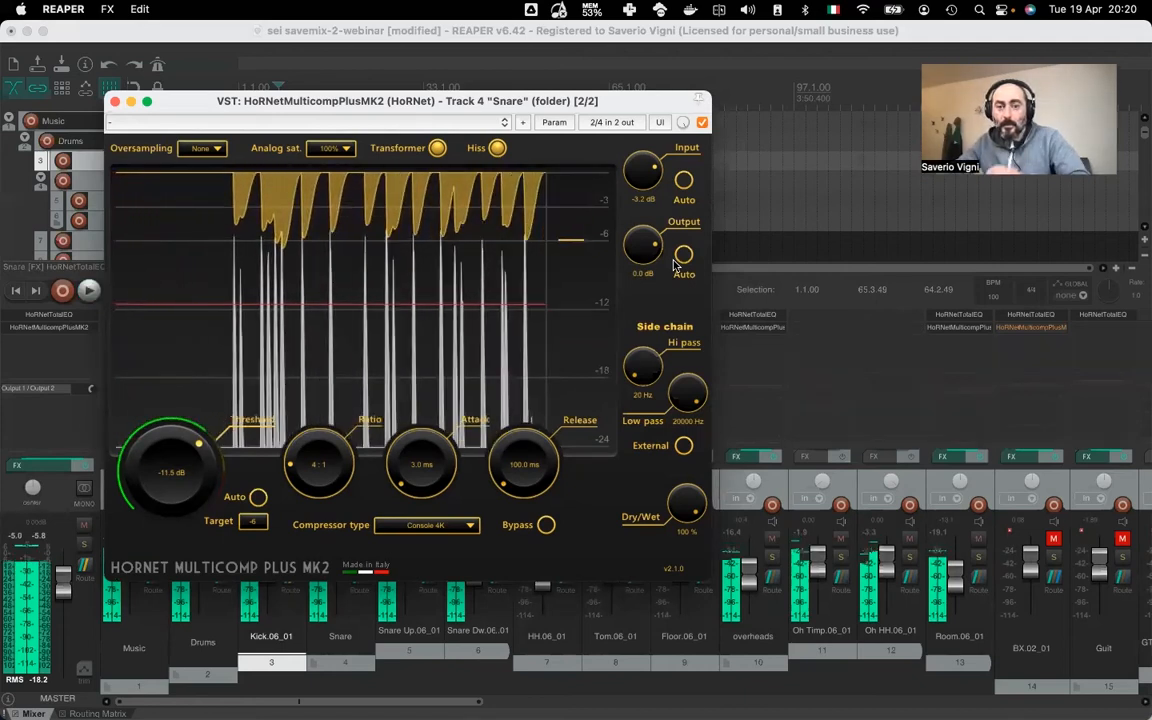
{"action": "key", "text": "space"}
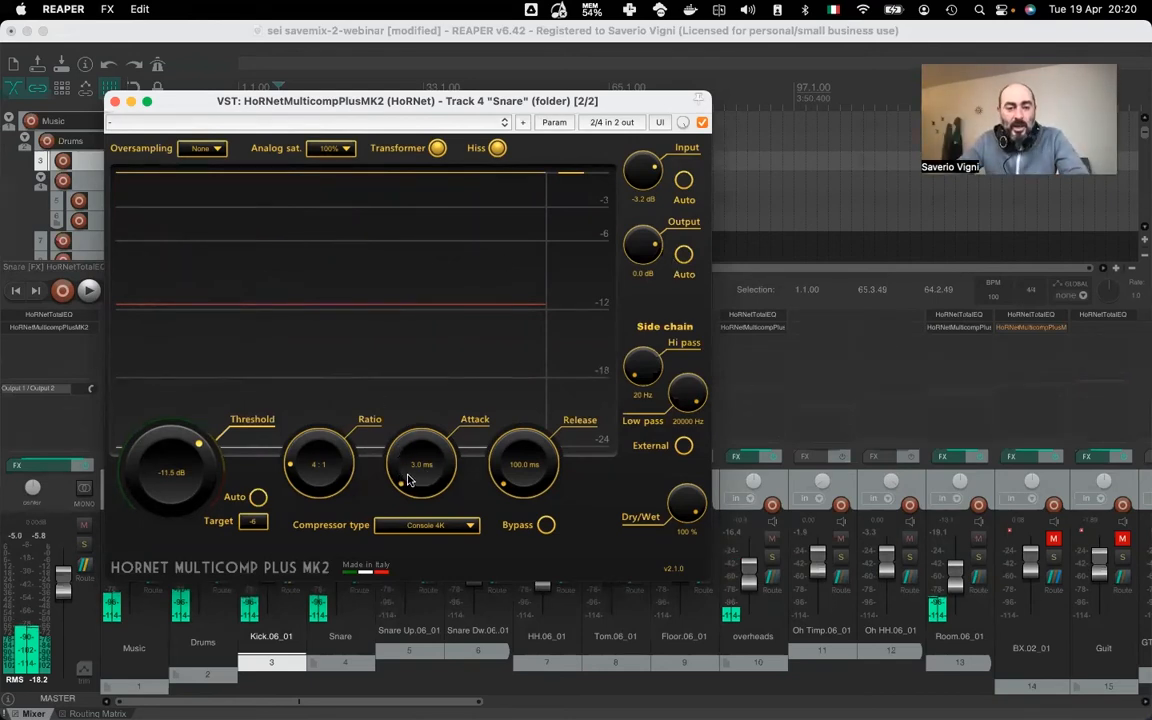
Switch the snare compressor's type to FET and set its attack to 0.28 ms
{"action": "left_click", "coordinate": [446, 527]}
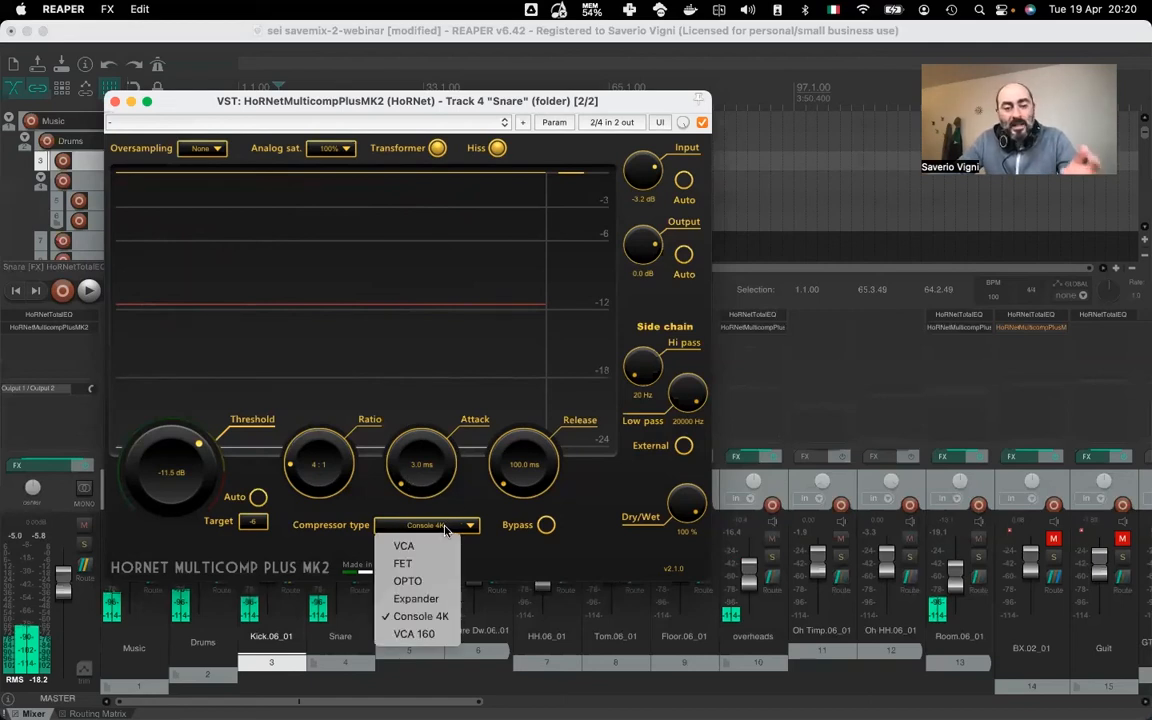
{"action": "left_click", "coordinate": [432, 563]}
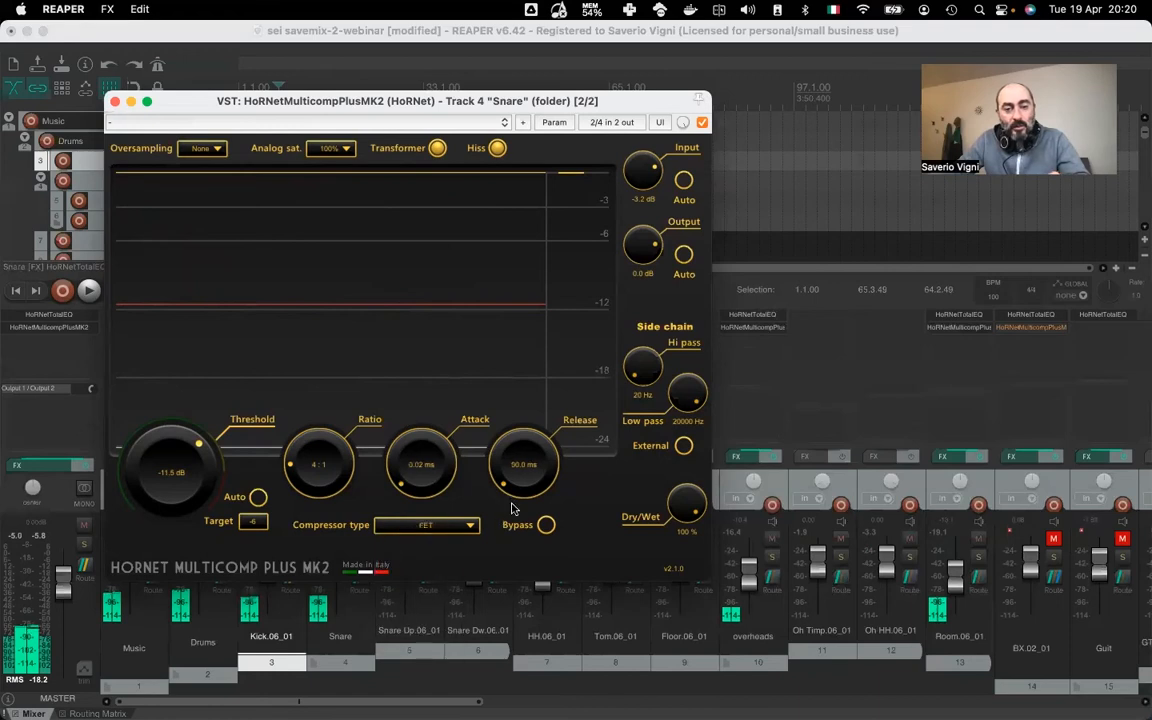
{"action": "left_click_drag", "start_coordinate": [422, 480], "coordinate": [424, 333]}
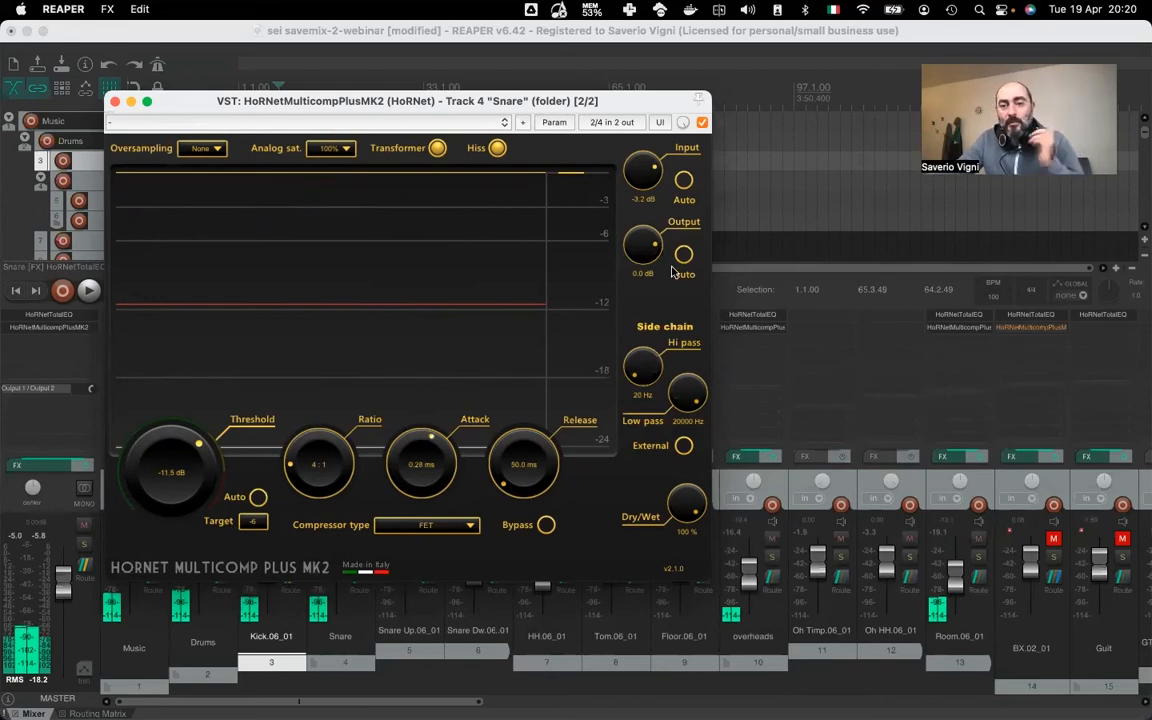
Play the song with automatic threshold and output enabled to set the snare compressor's threshold to -10.0 dB and output to 5.5 dB
{"action": "left_click", "coordinate": [258, 496]}
{"action": "left_click", "coordinate": [684, 256]}
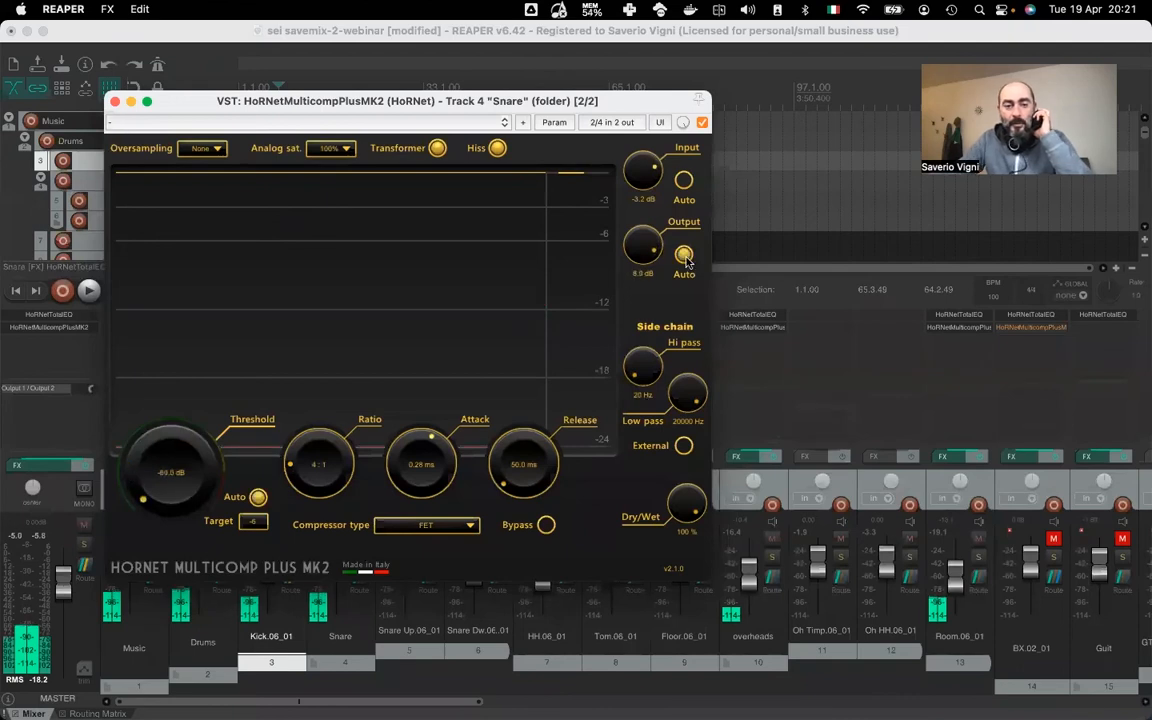
{"action": "key", "text": "space"}
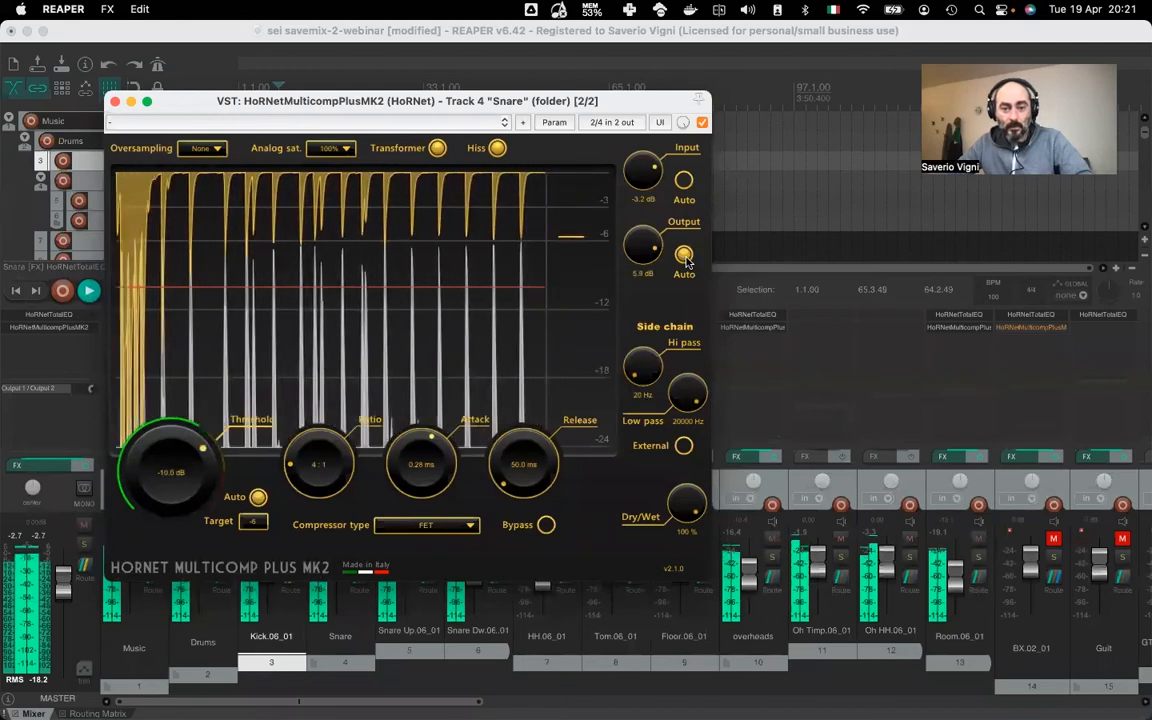
{"action": "key", "text": "space"}
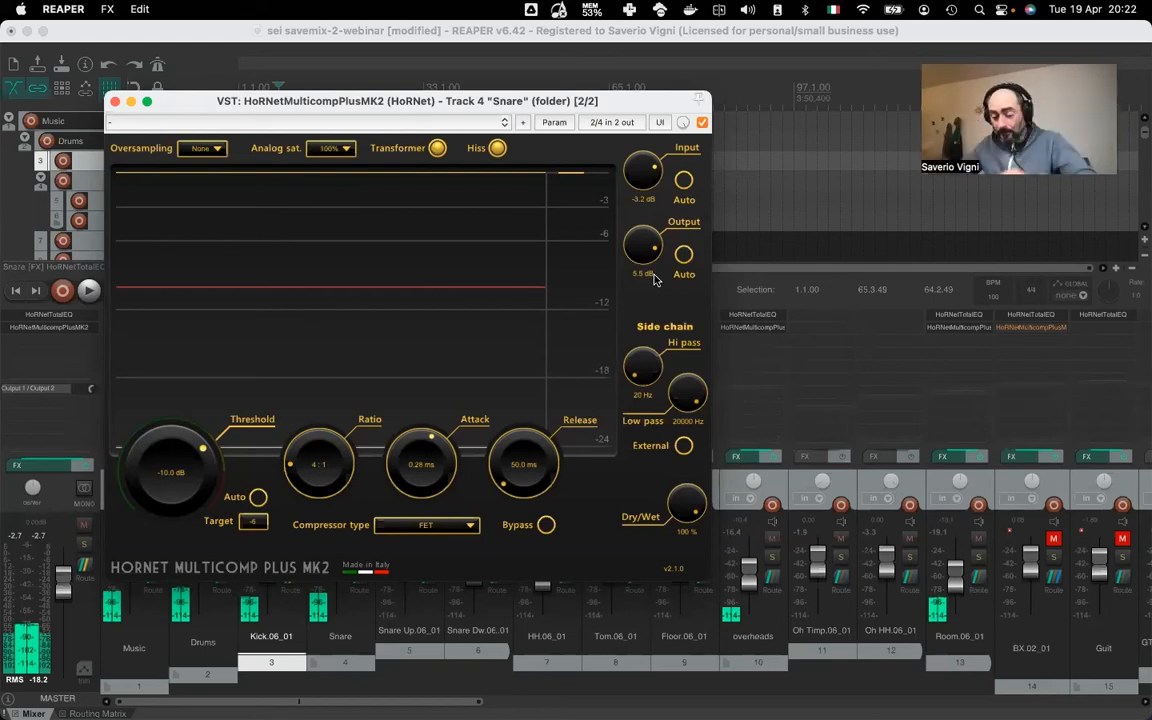
Solo the Snare track and compare its sound with the snare compressor bypassed and active during playback
{"action": "key", "text": "space"}
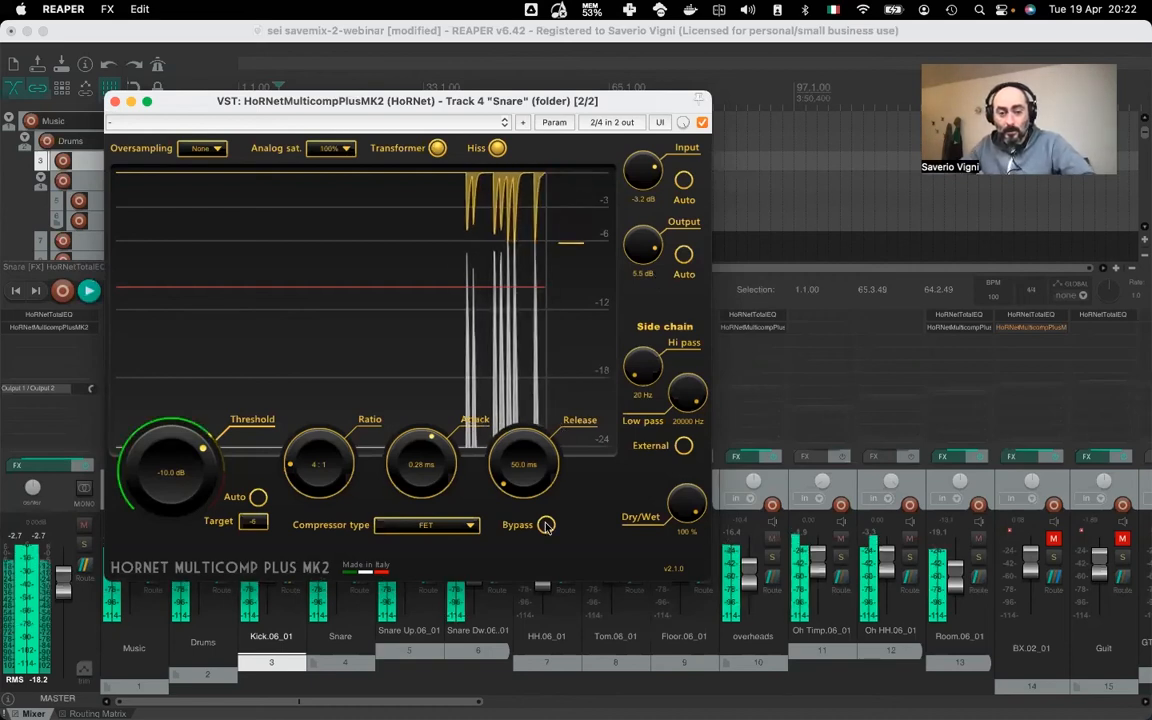
{"action": "left_click", "coordinate": [546, 527]}
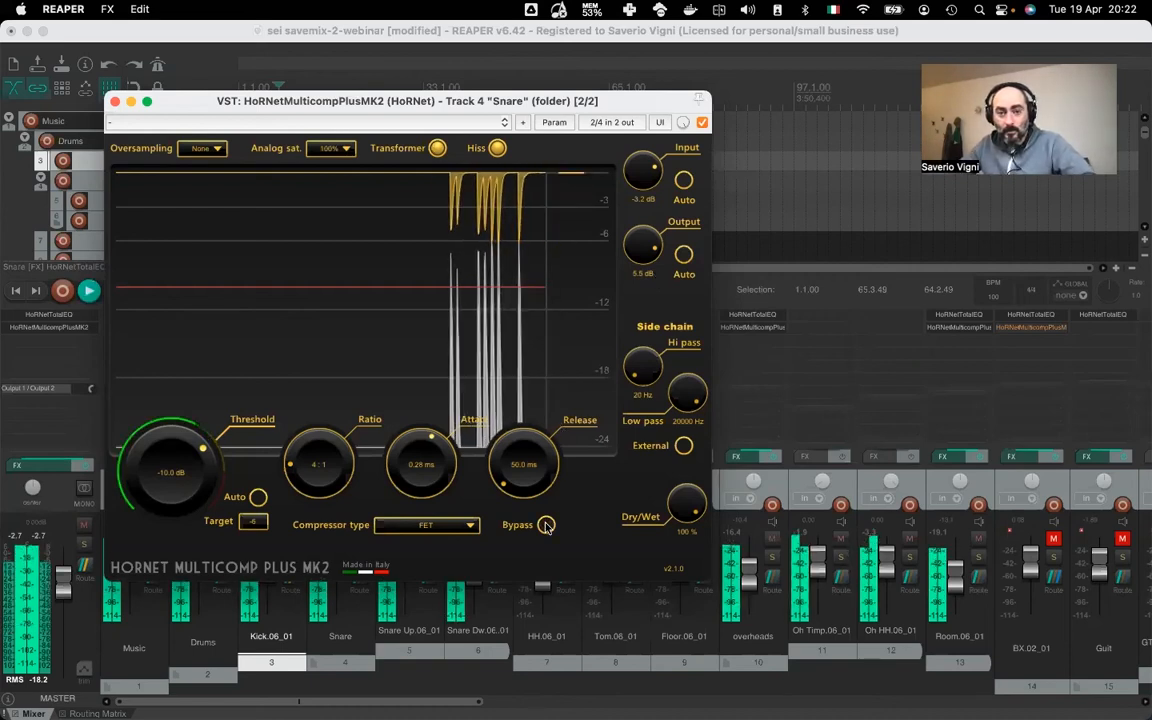
{"action": "left_click", "coordinate": [115, 103]}
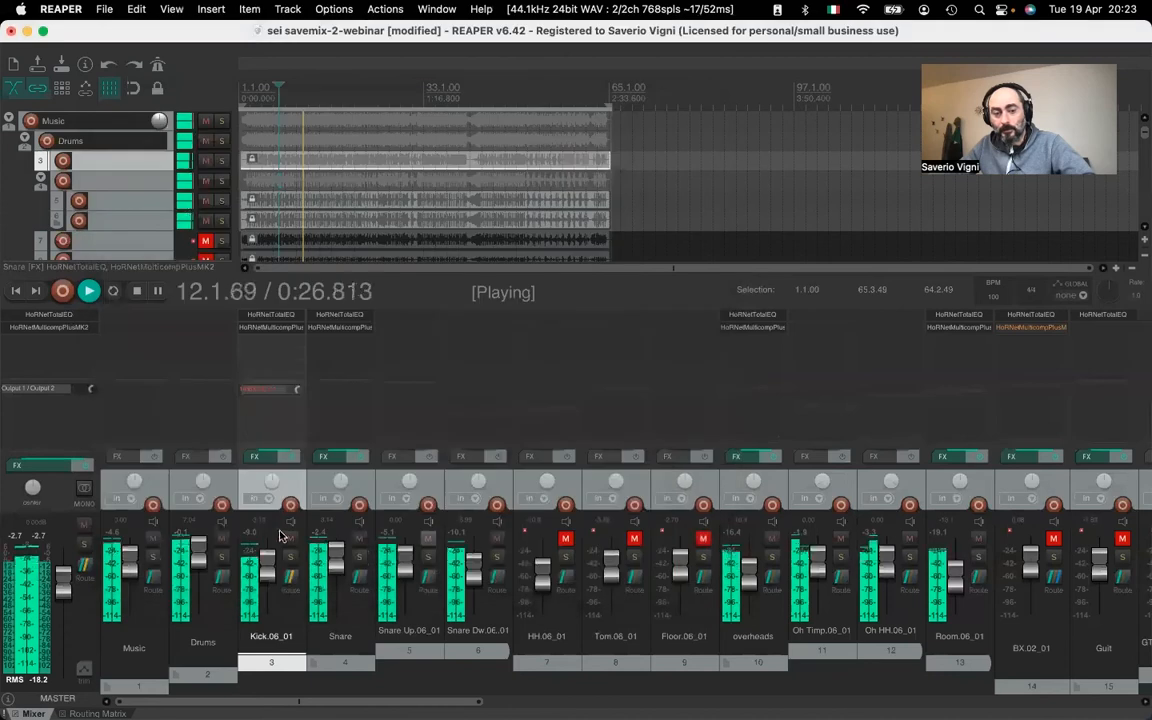
{"action": "left_click", "coordinate": [360, 558]}
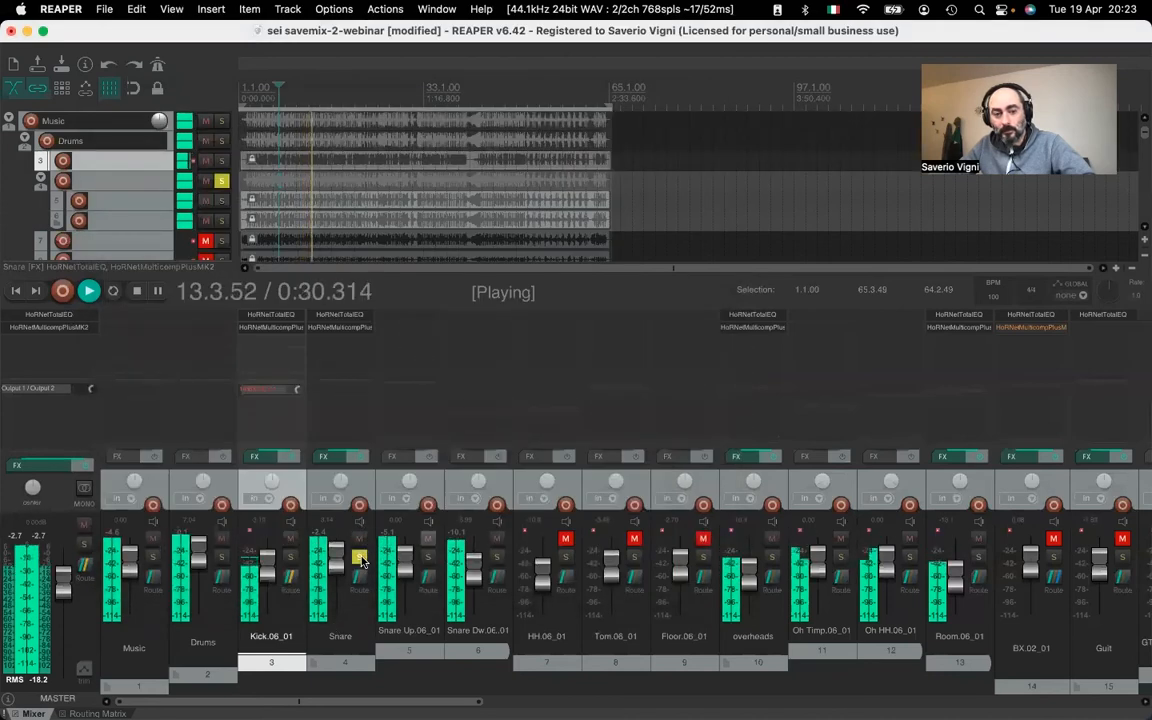
{"action": "left_click", "coordinate": [324, 329]}
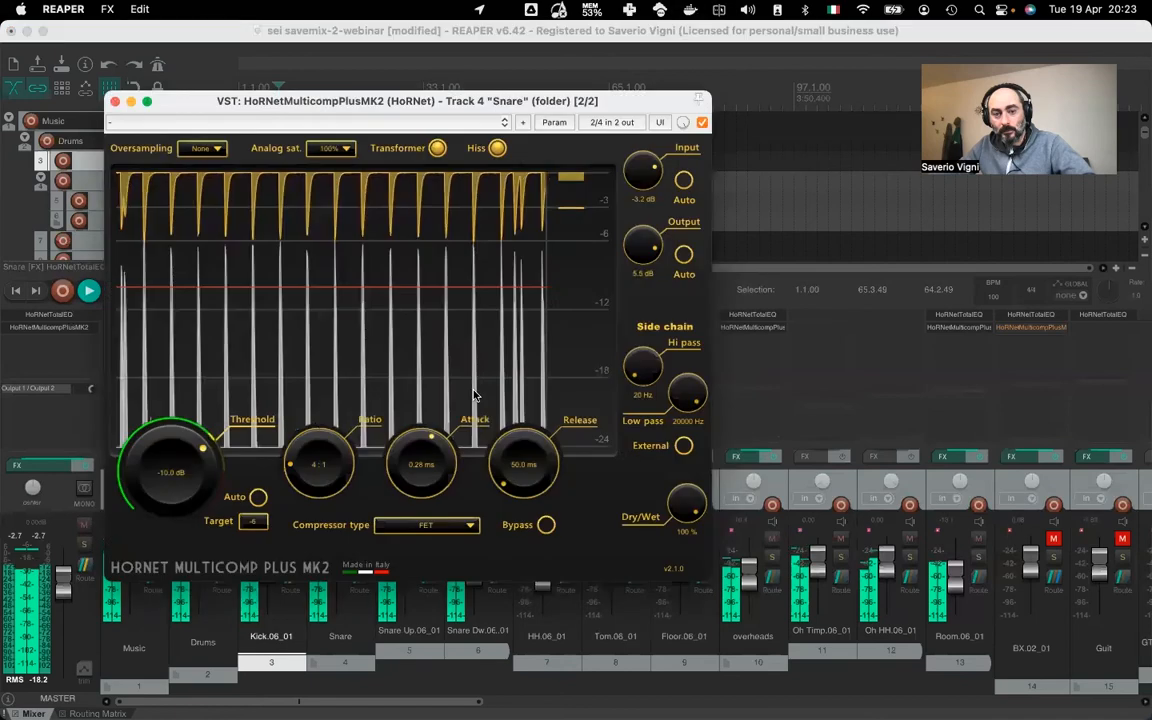
{"action": "left_click", "coordinate": [545, 526]}
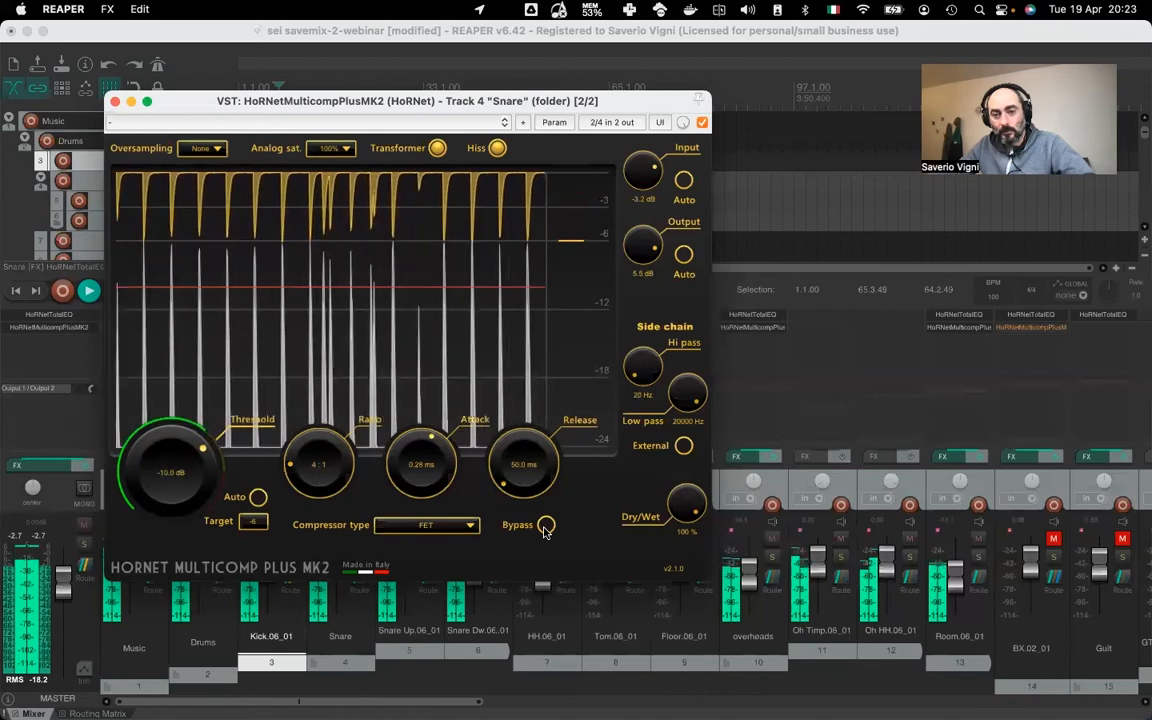
{"action": "left_click", "coordinate": [545, 526]}
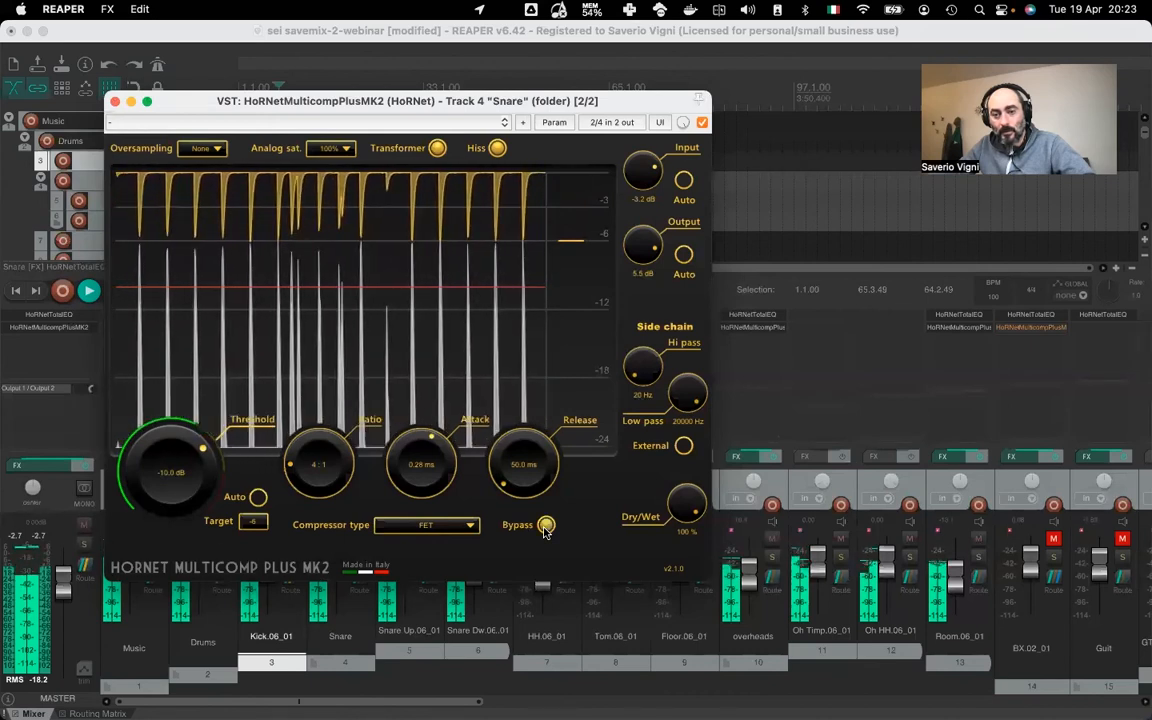
{"action": "left_click", "coordinate": [545, 526]}
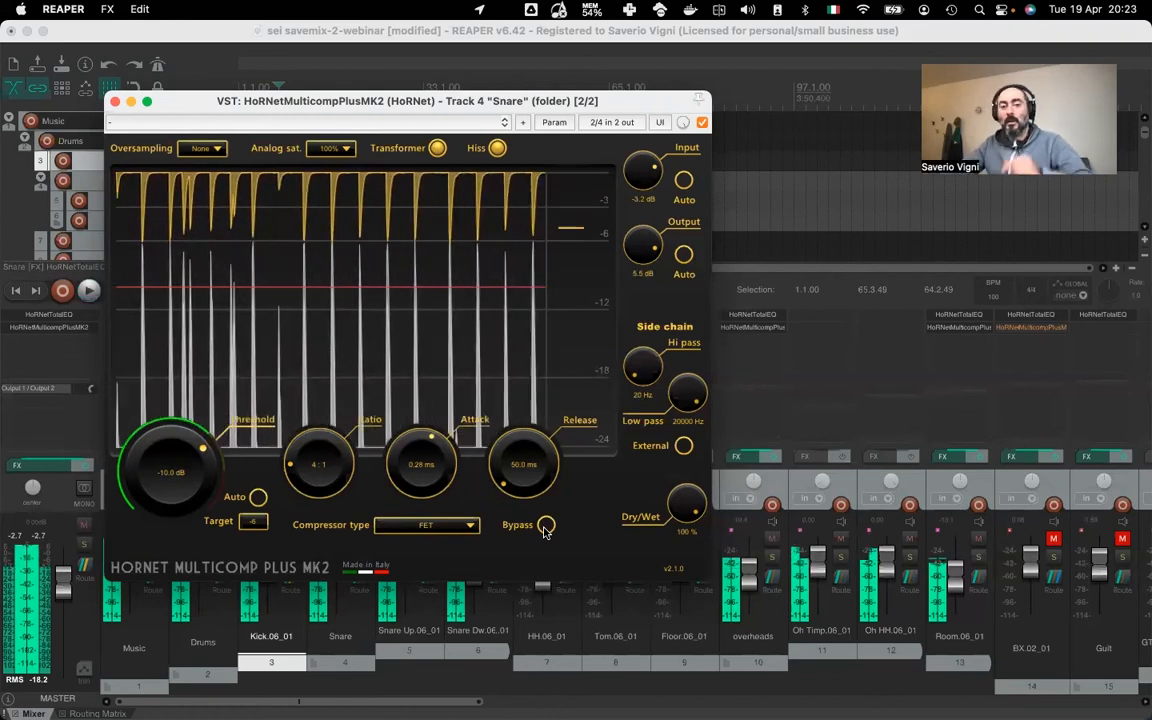
{"action": "key", "text": "space"}
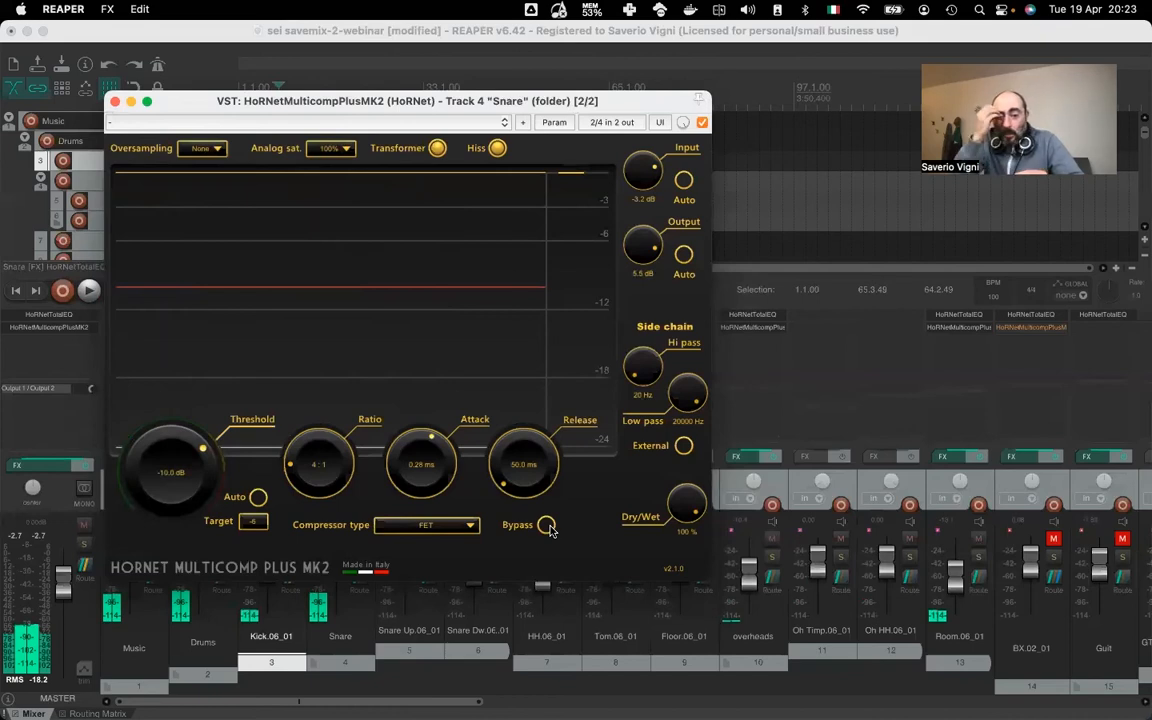
Play the soloed snare once more, close its compressor window and unsolo the Snare track
{"action": "key", "text": "space"}
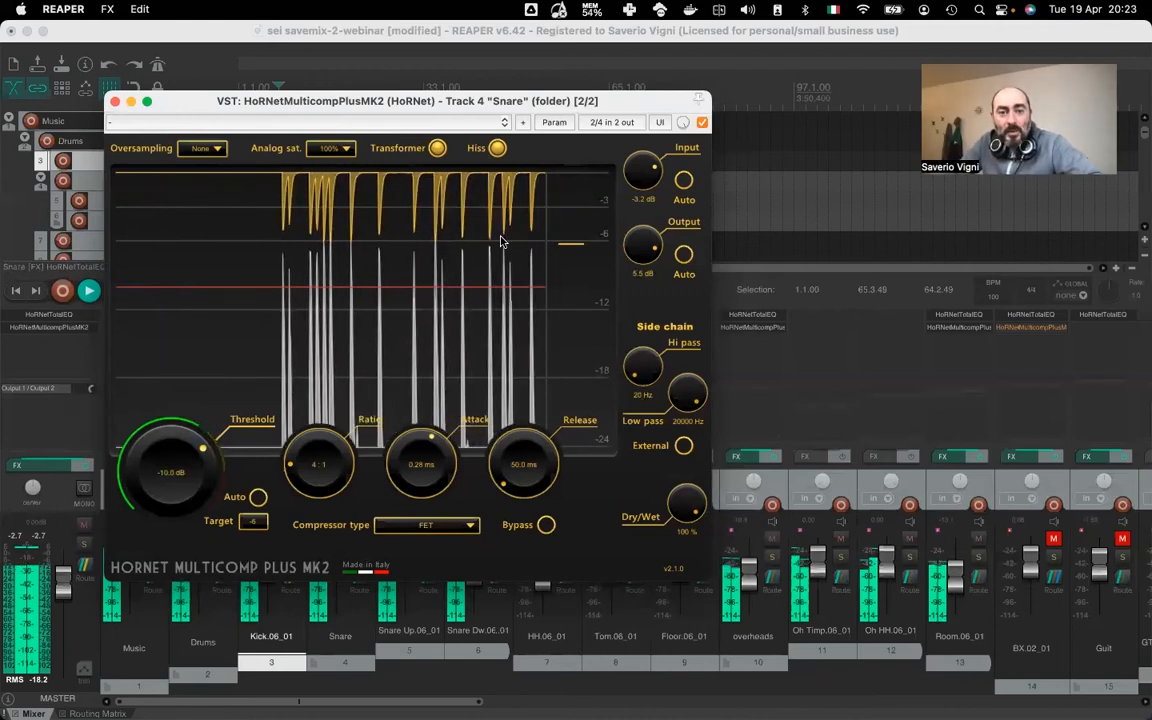
{"action": "key", "text": "space"}
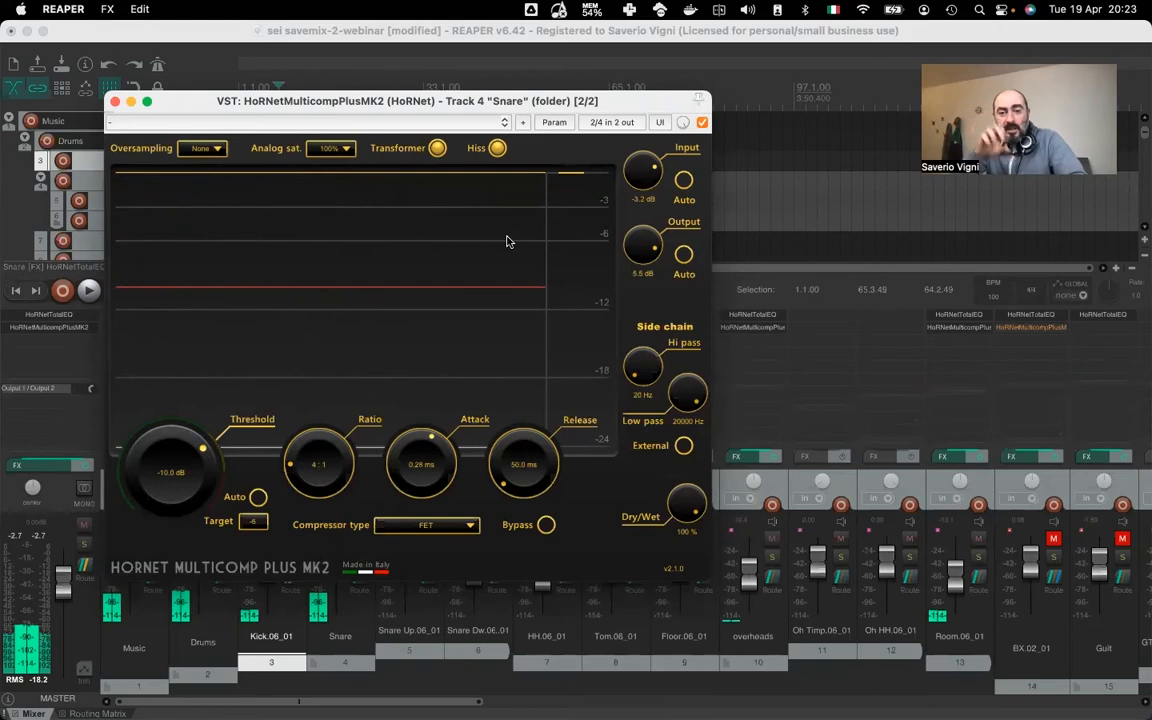
{"action": "left_click", "coordinate": [115, 102]}
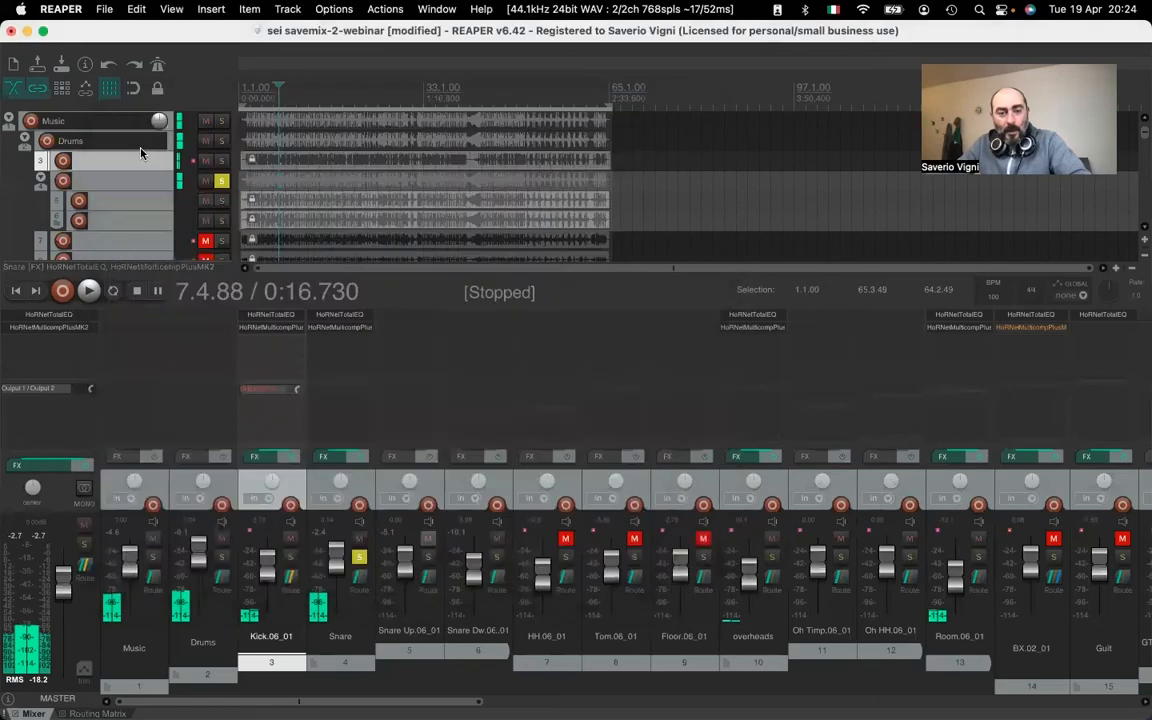
{"action": "left_click", "coordinate": [358, 560]}
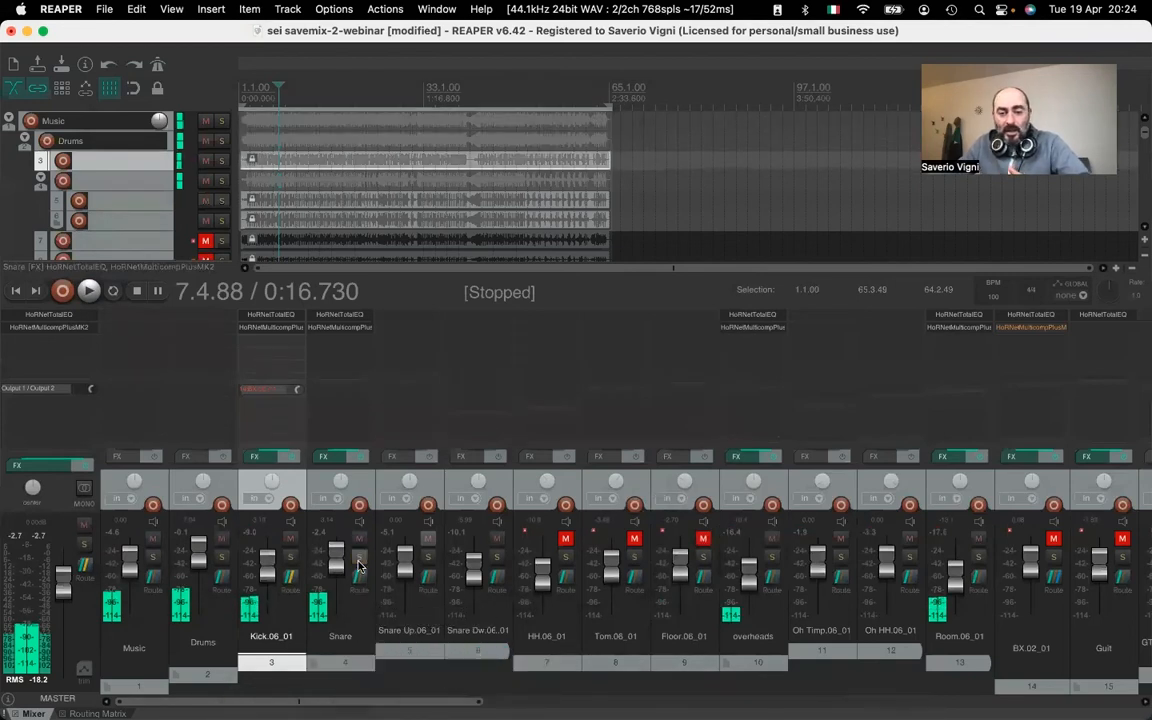
Unmute the HH.06_01 track, solo the Drums folder and start playback of the drum mix
{"action": "left_click_drag", "start_coordinate": [405, 701], "coordinate": [459, 701]}
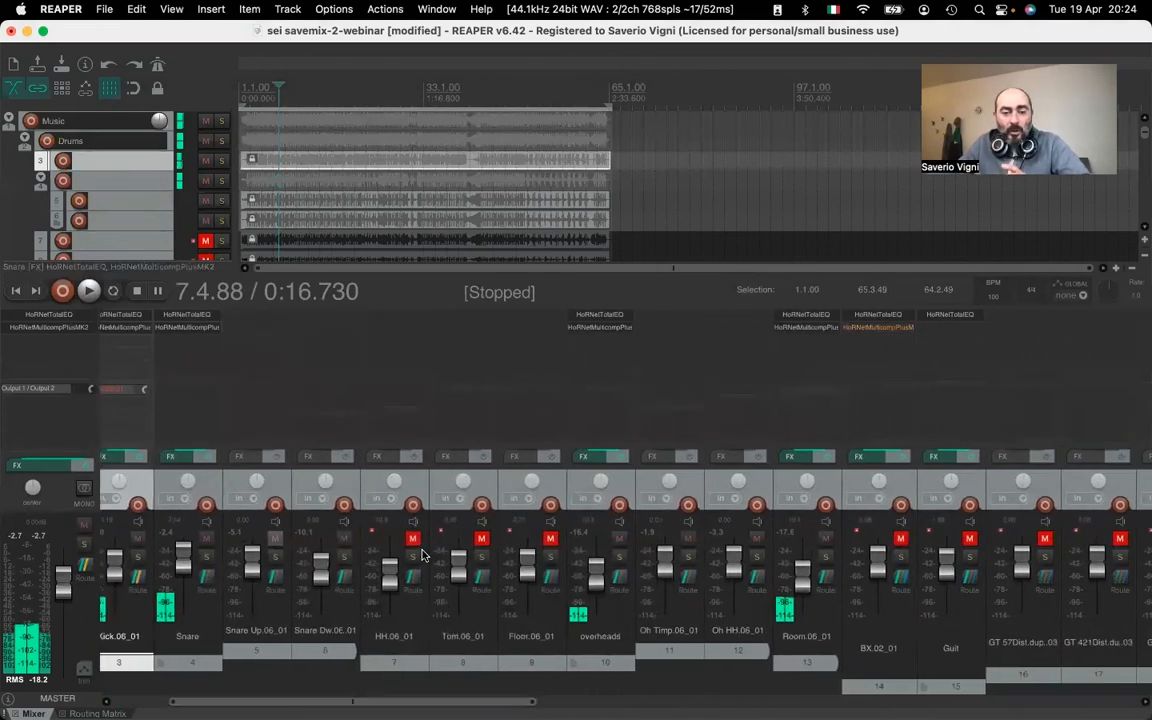
{"action": "left_click", "coordinate": [413, 539]}
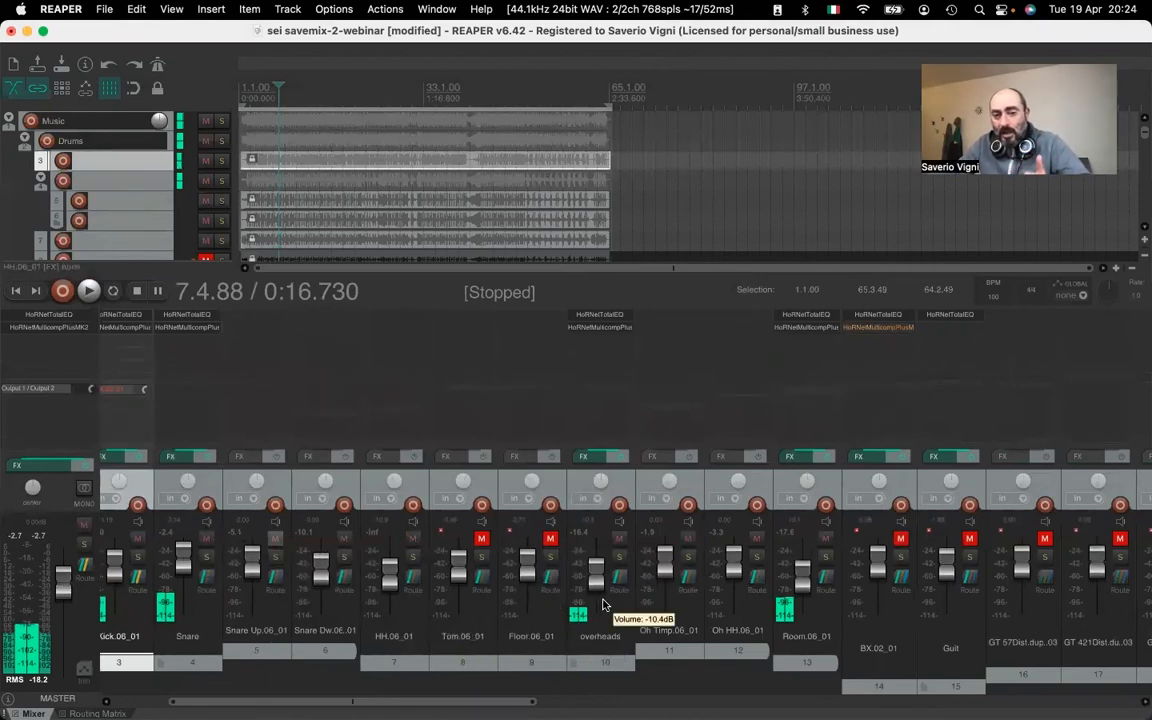
{"action": "left_click_drag", "start_coordinate": [530, 701], "coordinate": [378, 696]}
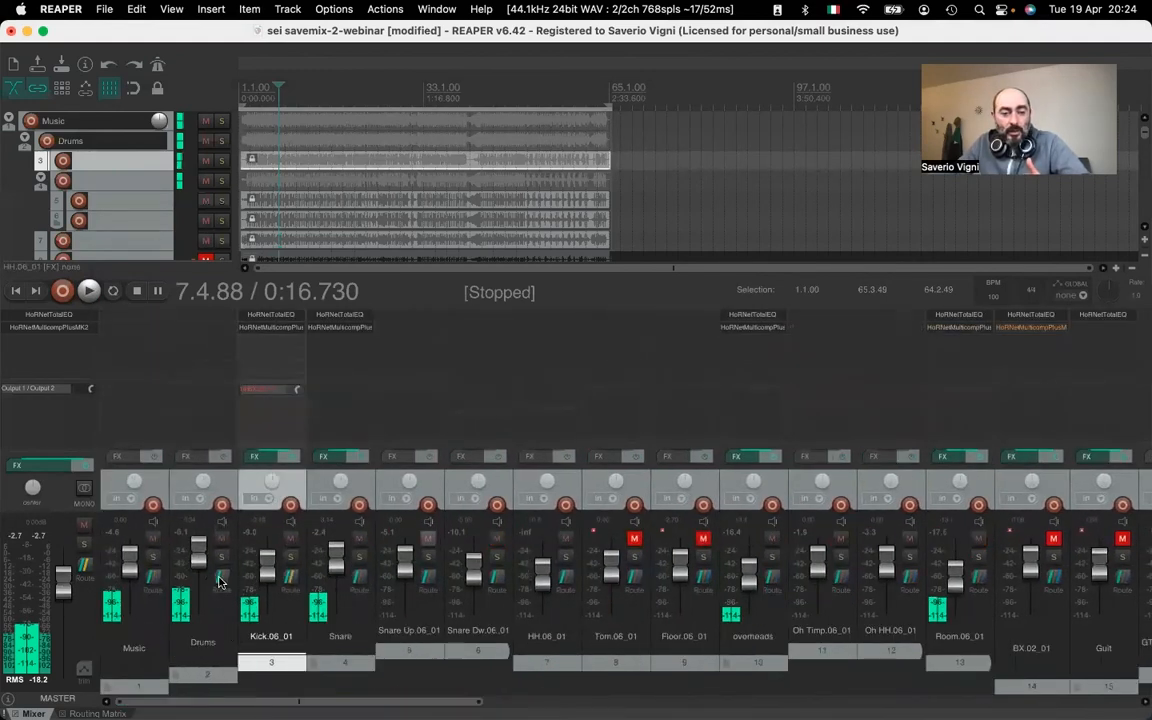
{"action": "left_click", "coordinate": [221, 556]}
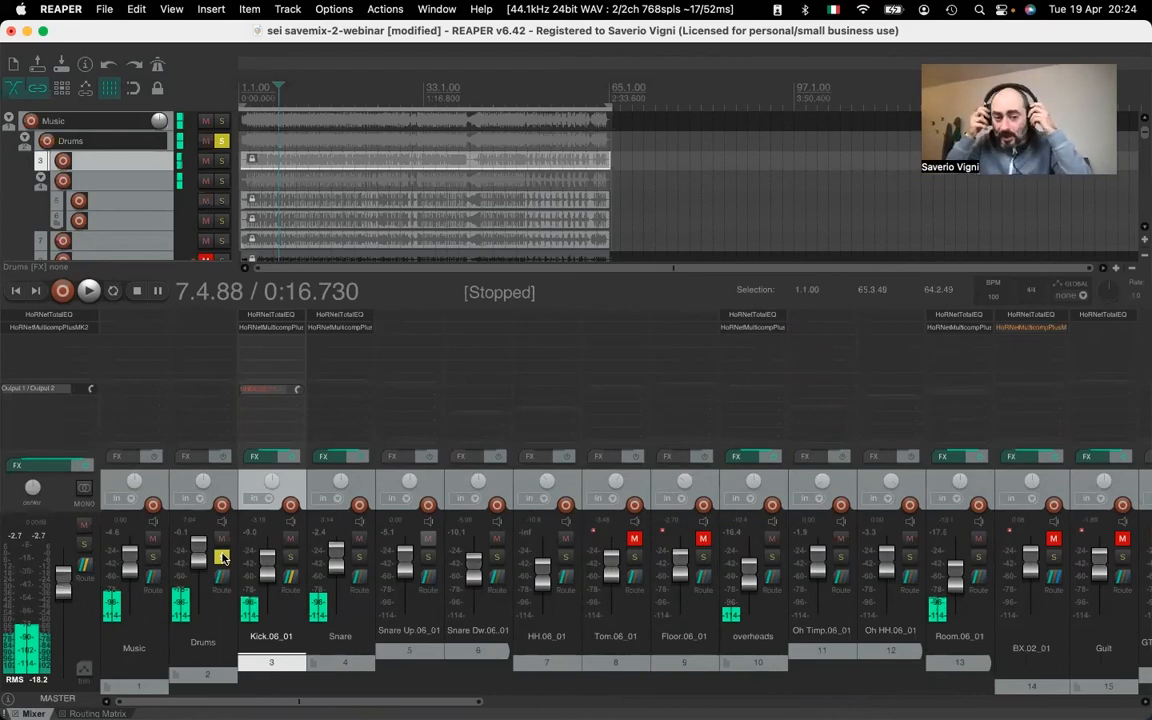
{"action": "key", "text": "space"}
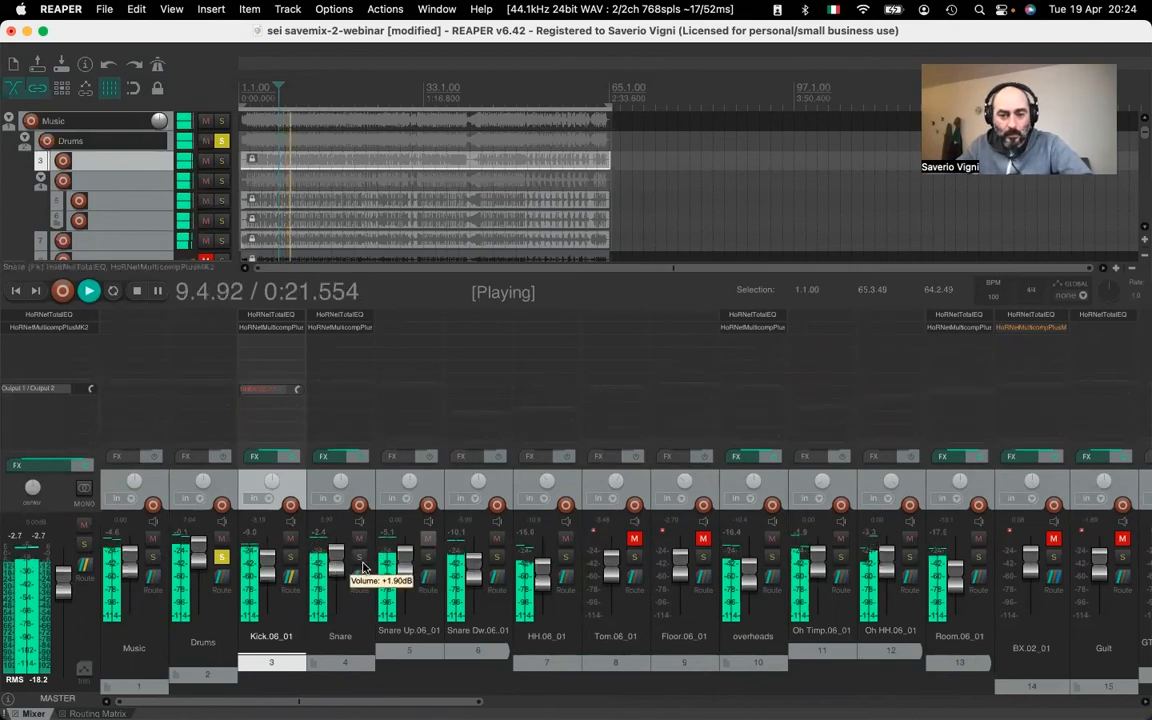
Lower the overheads volume to about -14.5 dB and the HH.06_01 volume to about -23.9 dB
{"action": "left_click_drag", "start_coordinate": [751, 583], "coordinate": [753, 587]}
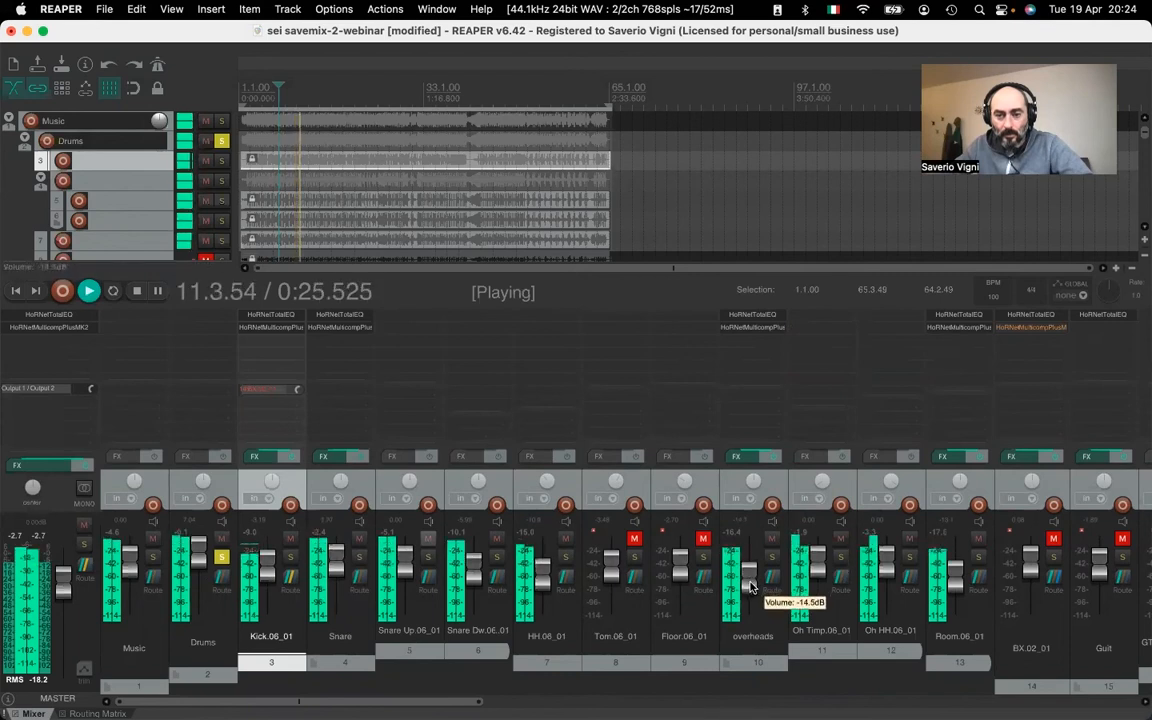
{"action": "left_click_drag", "start_coordinate": [544, 572], "coordinate": [541, 587]}
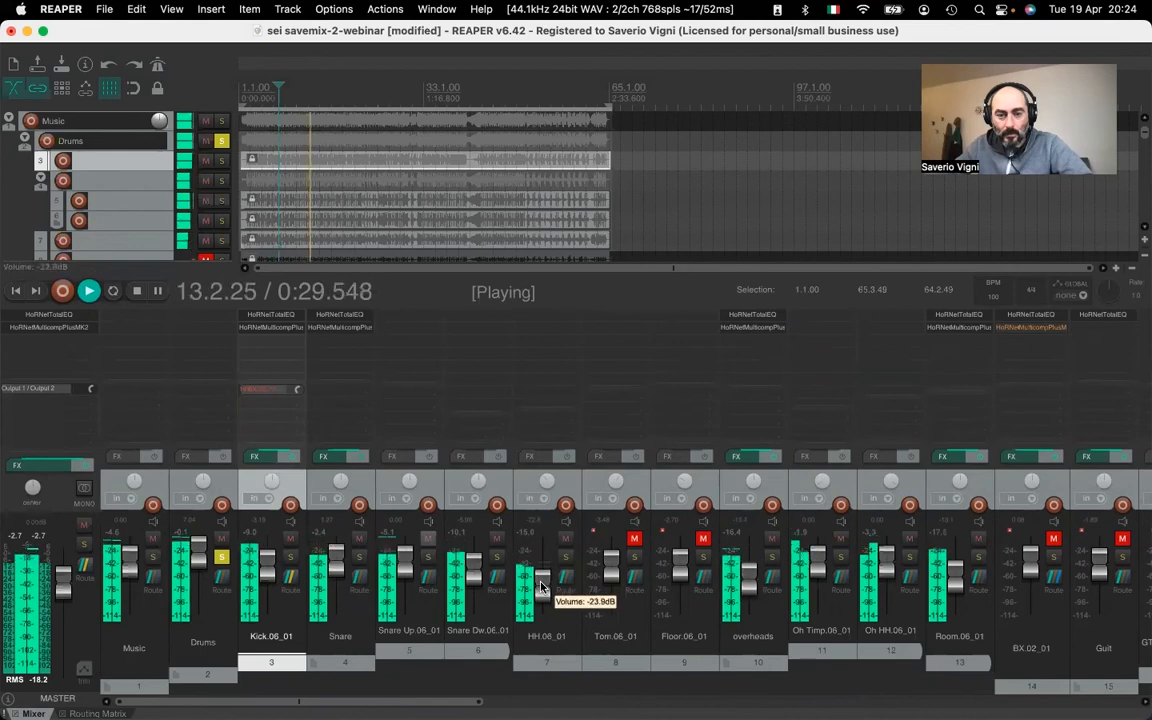
Rebalance the drum ambience by setting the Room.06_01 volume to about -16.6 dB and raising the overheads fader slightly
{"action": "left_click_drag", "start_coordinate": [335, 702], "coordinate": [468, 702]}
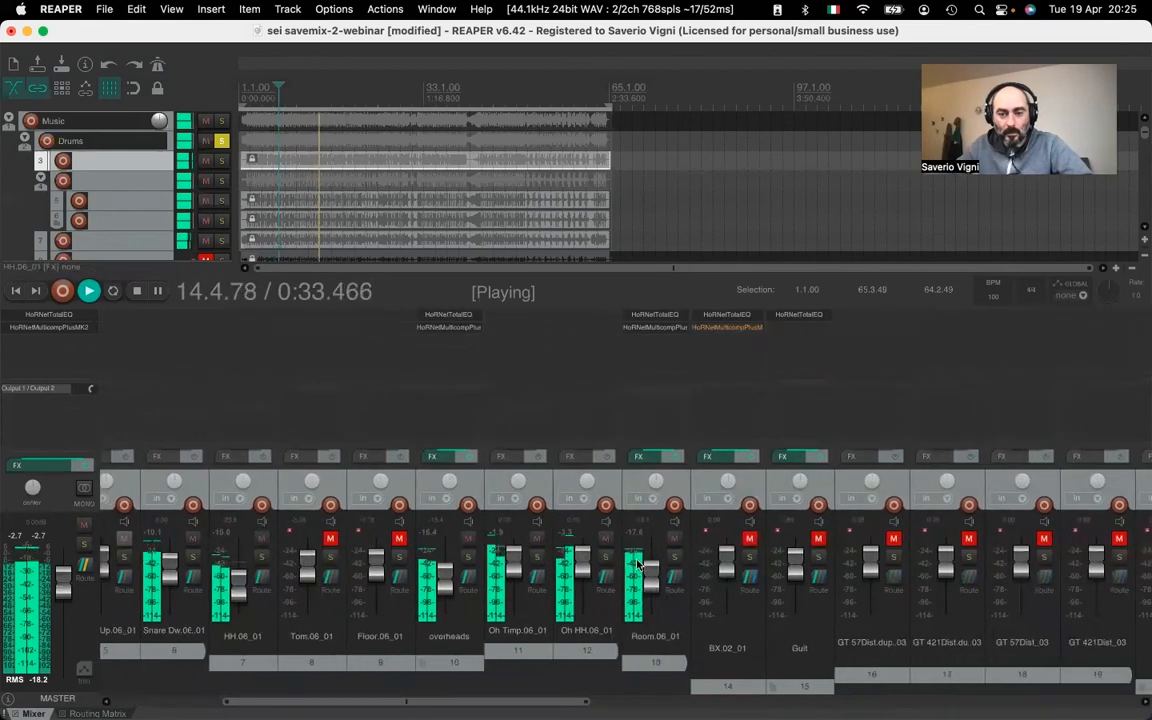
{"action": "mouse_move", "coordinate": [648, 577]}
{"action": "left_mouse_down"}
{"action": "mouse_move", "coordinate": [648, 636]}
{"action": "mouse_move", "coordinate": [648, 584]}
{"action": "left_mouse_up"}
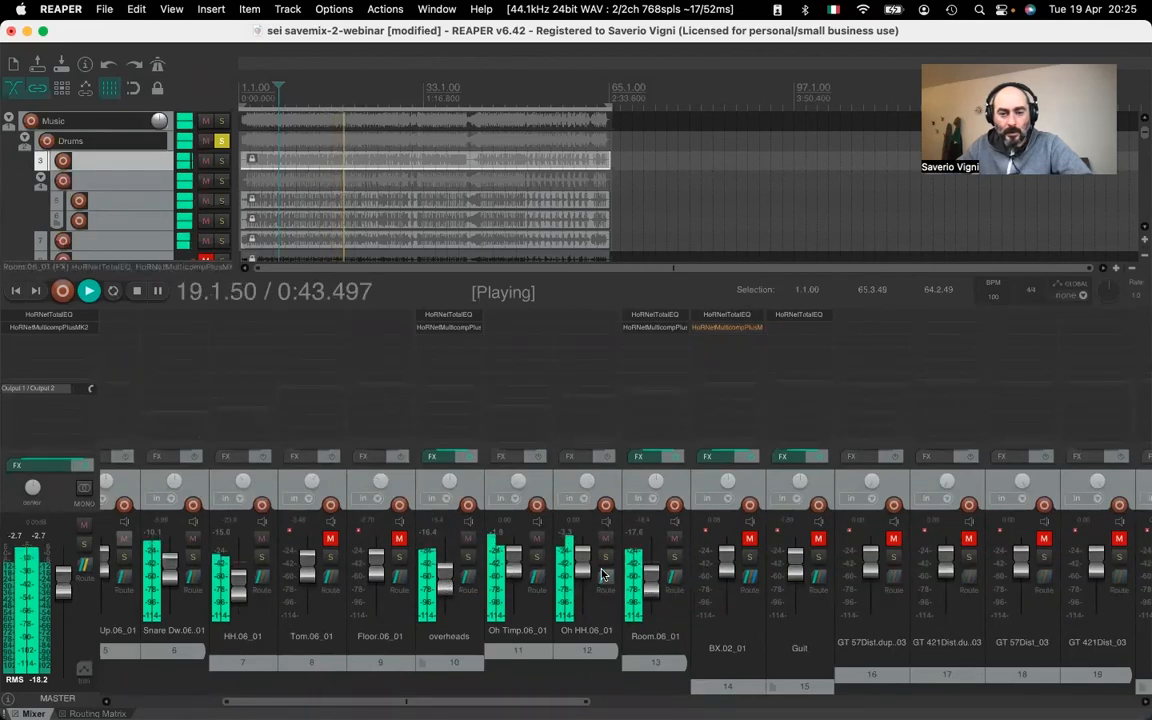
{"action": "mouse_move", "coordinate": [446, 588]}
{"action": "left_mouse_down"}
{"action": "mouse_move", "coordinate": [443, 615]}
{"action": "mouse_move", "coordinate": [439, 580]}
{"action": "left_mouse_up"}
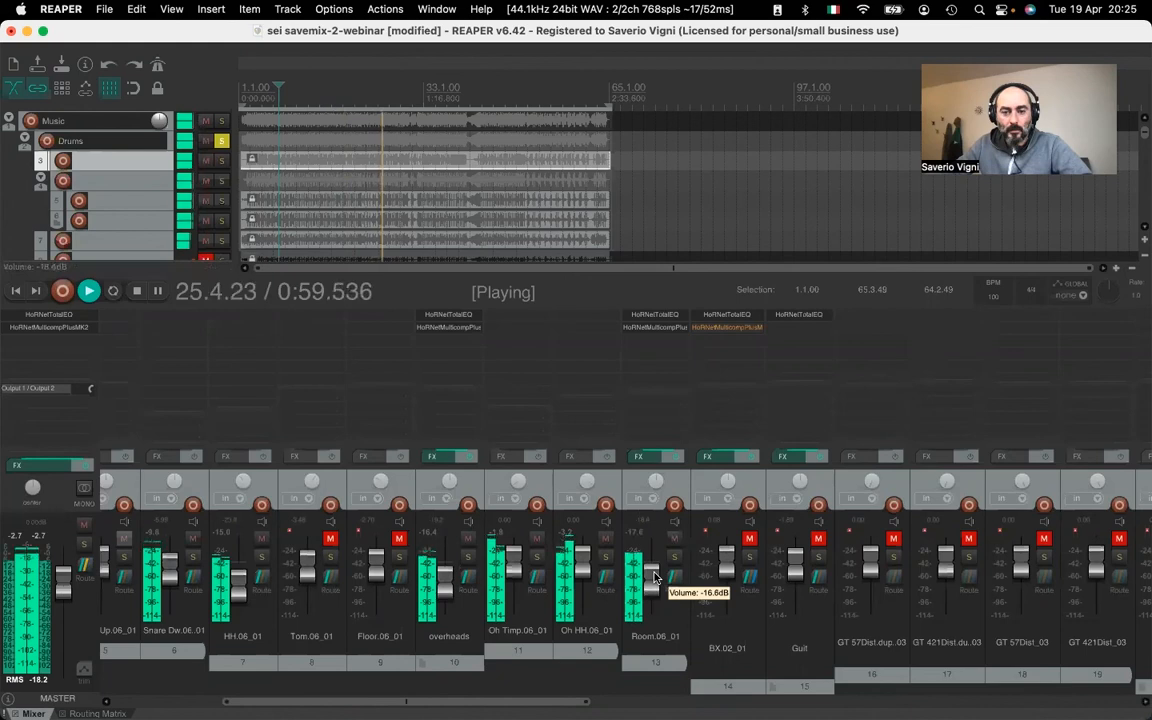
Stop playback and insert the HoRNetMulticompPlusMK2 compressor on the Drums folder track
{"action": "key", "text": "space"}
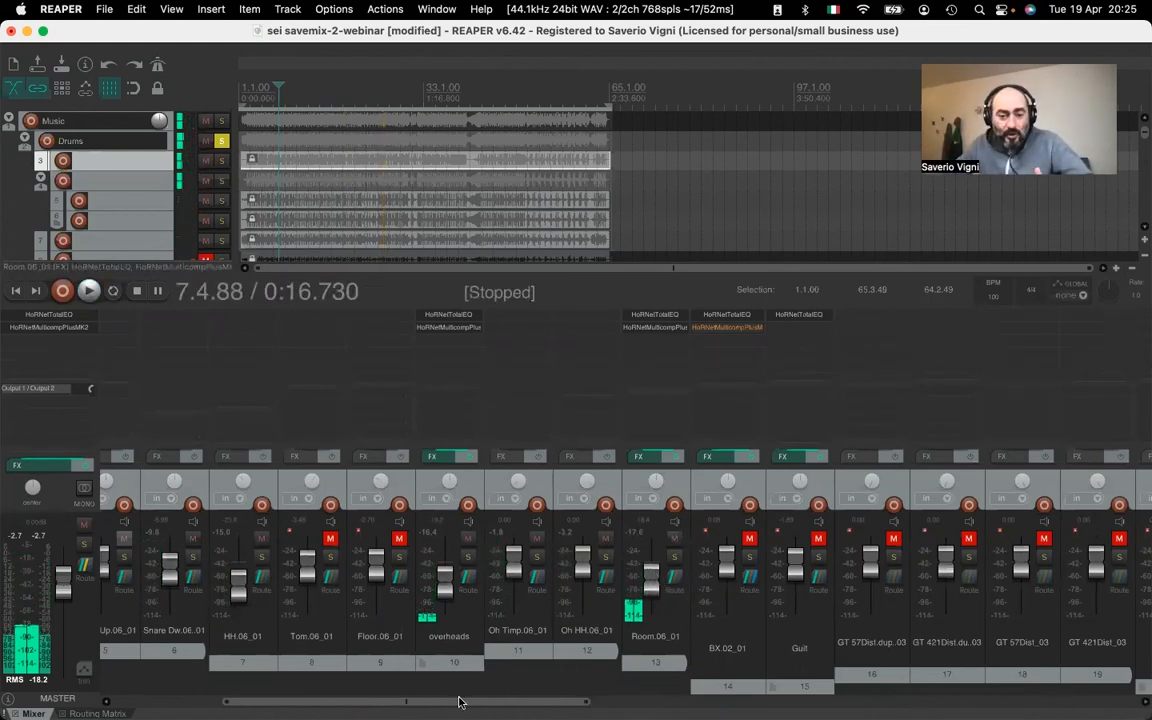
{"action": "left_click_drag", "start_coordinate": [385, 705], "coordinate": [160, 705]}
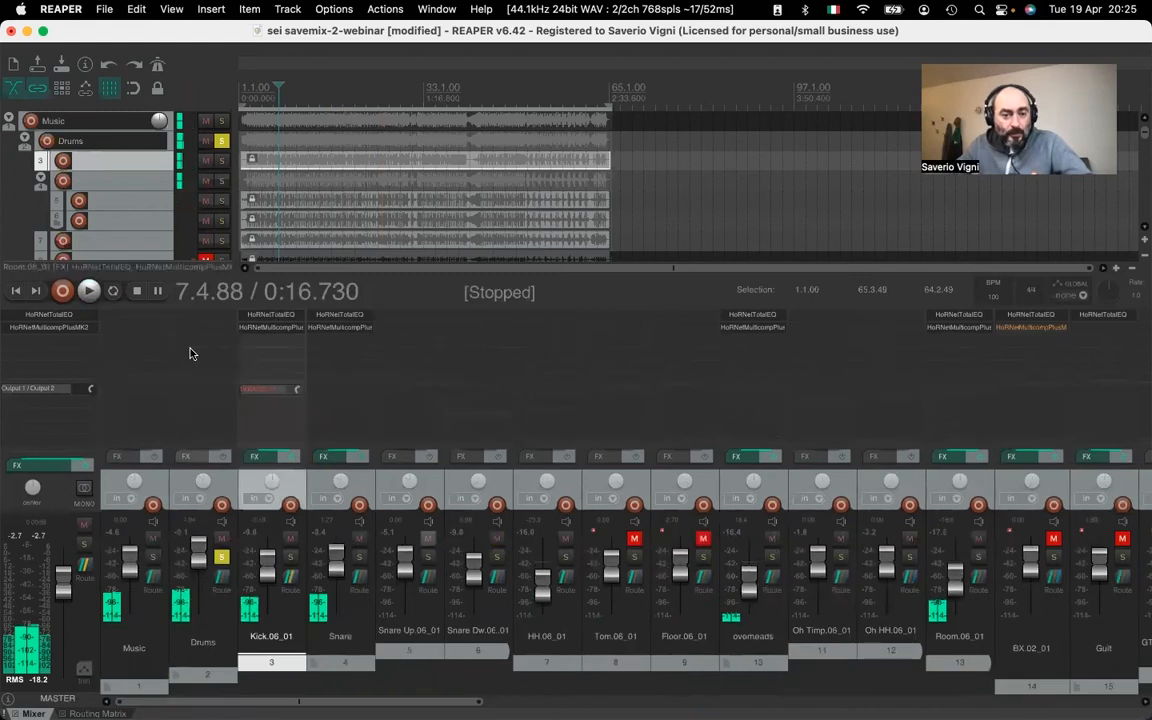
{"action": "double_click", "coordinate": [210, 329]}
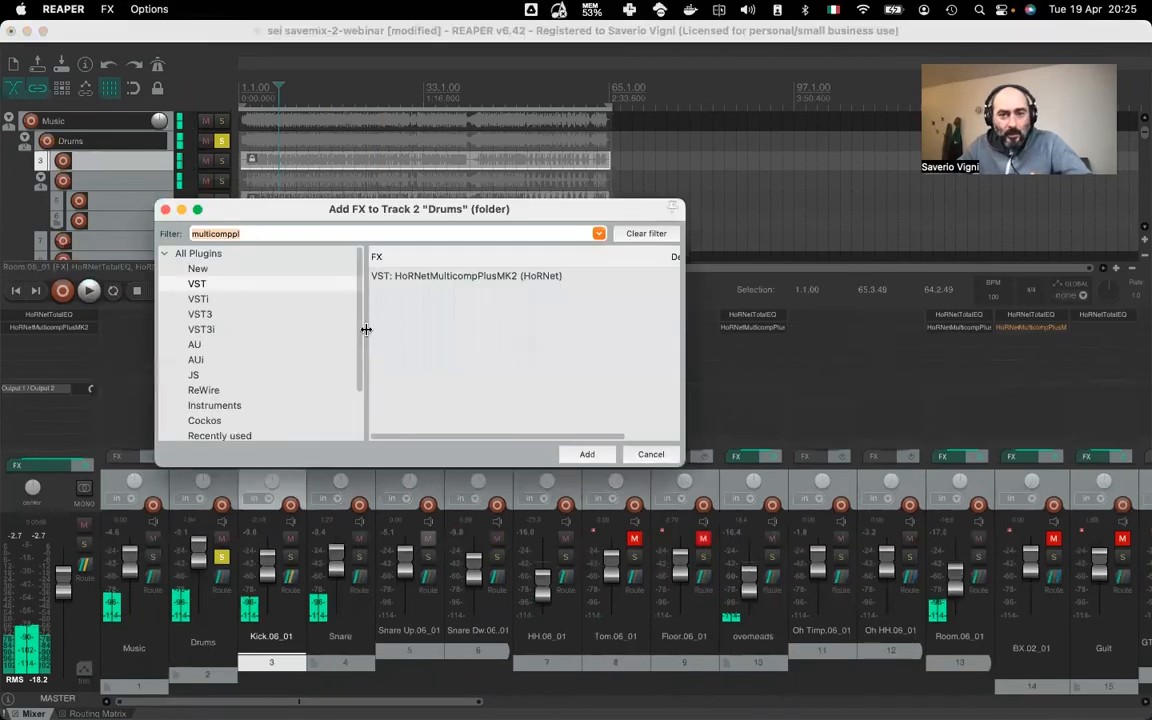
{"action": "left_click", "coordinate": [429, 276]}
{"action": "key", "text": "Return"}
Set the drum bus compressor's oversampling to Auto and its compressor type to FET
{"action": "left_click", "coordinate": [122, 103]}
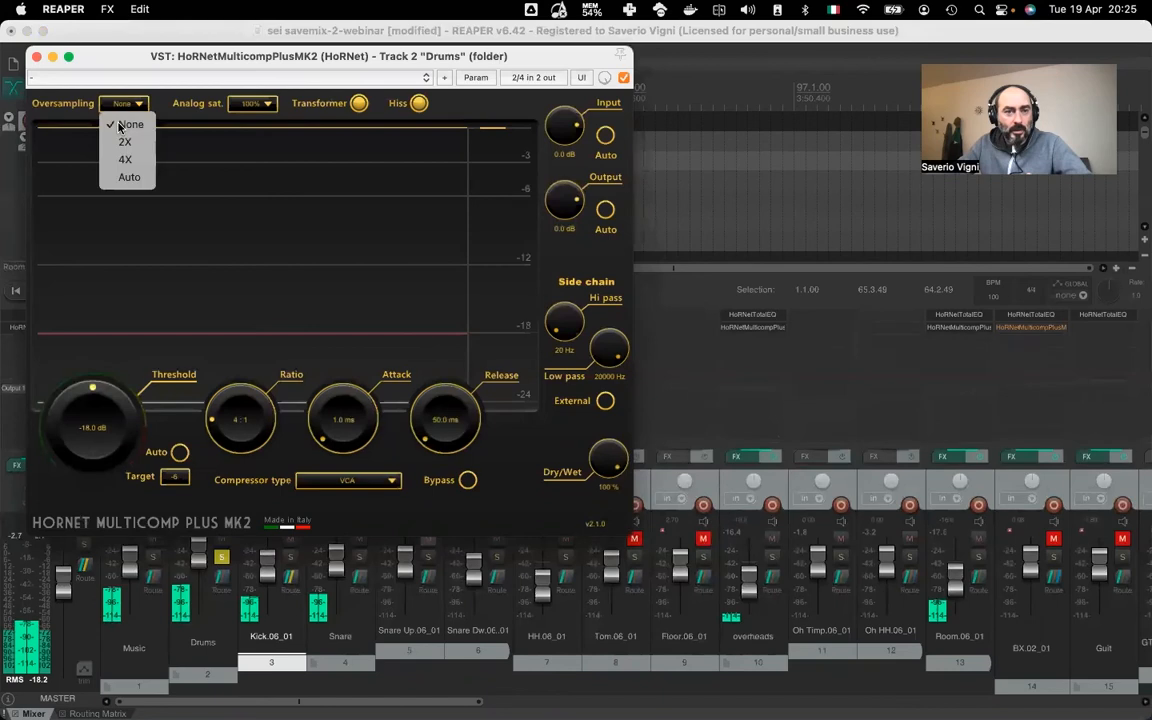
{"action": "left_click", "coordinate": [127, 177]}
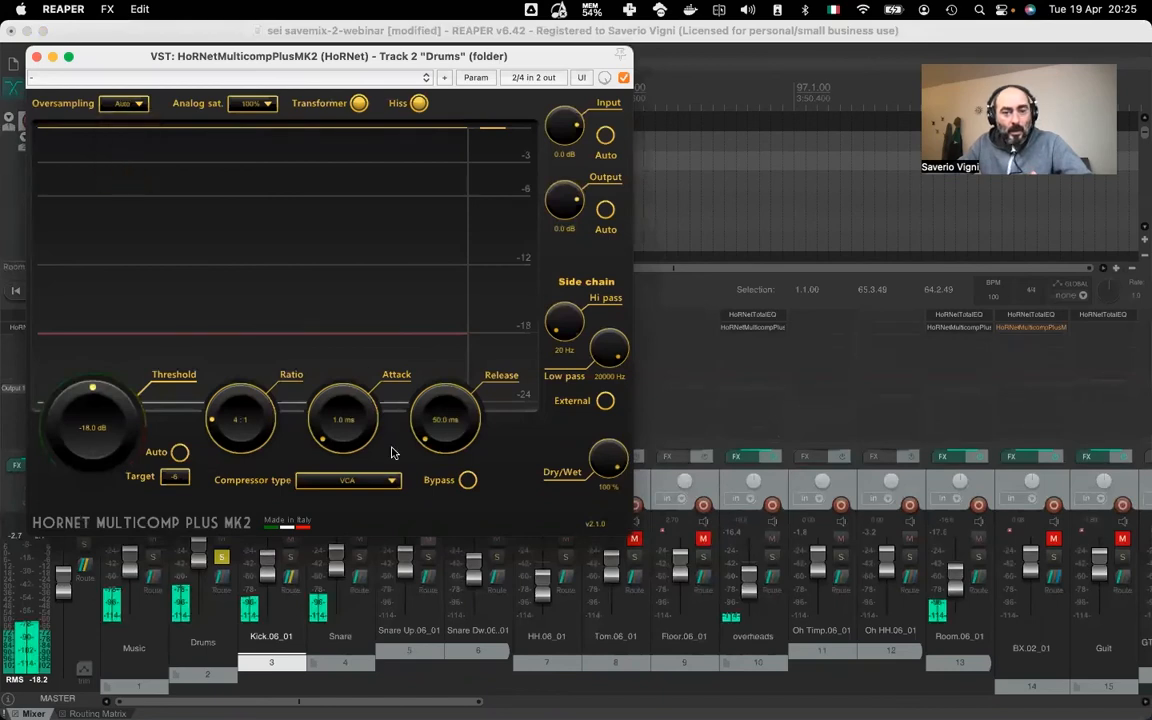
{"action": "left_click", "coordinate": [386, 482]}
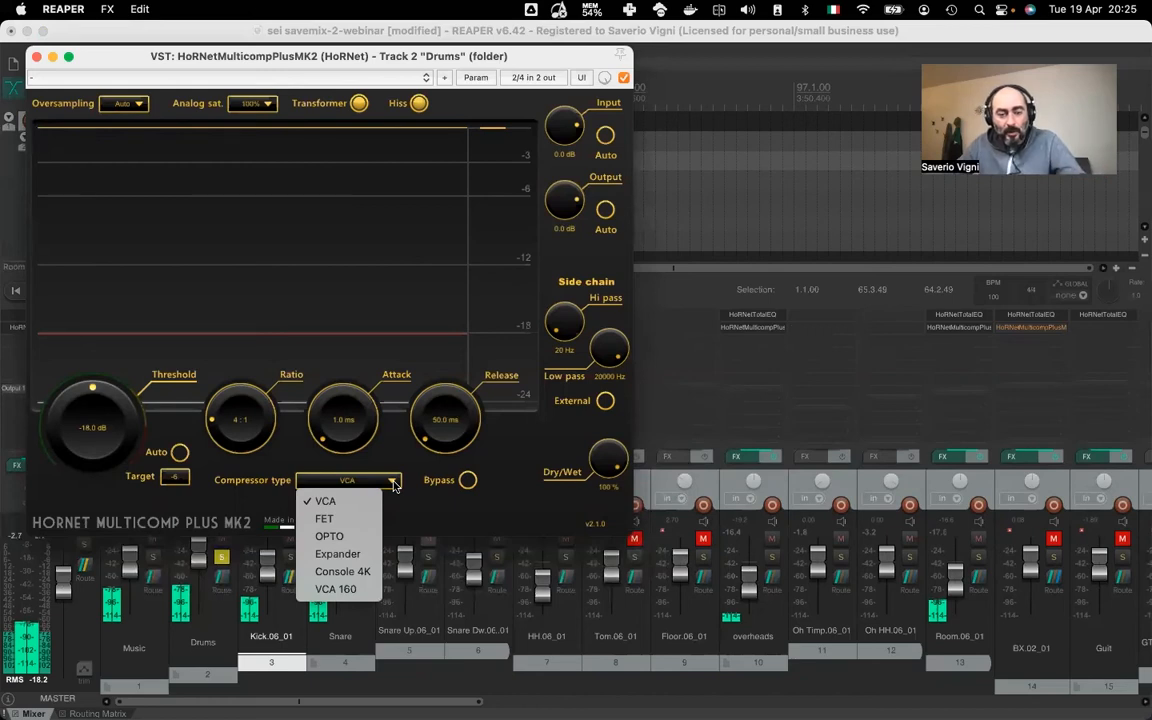
{"action": "left_click", "coordinate": [366, 520]}
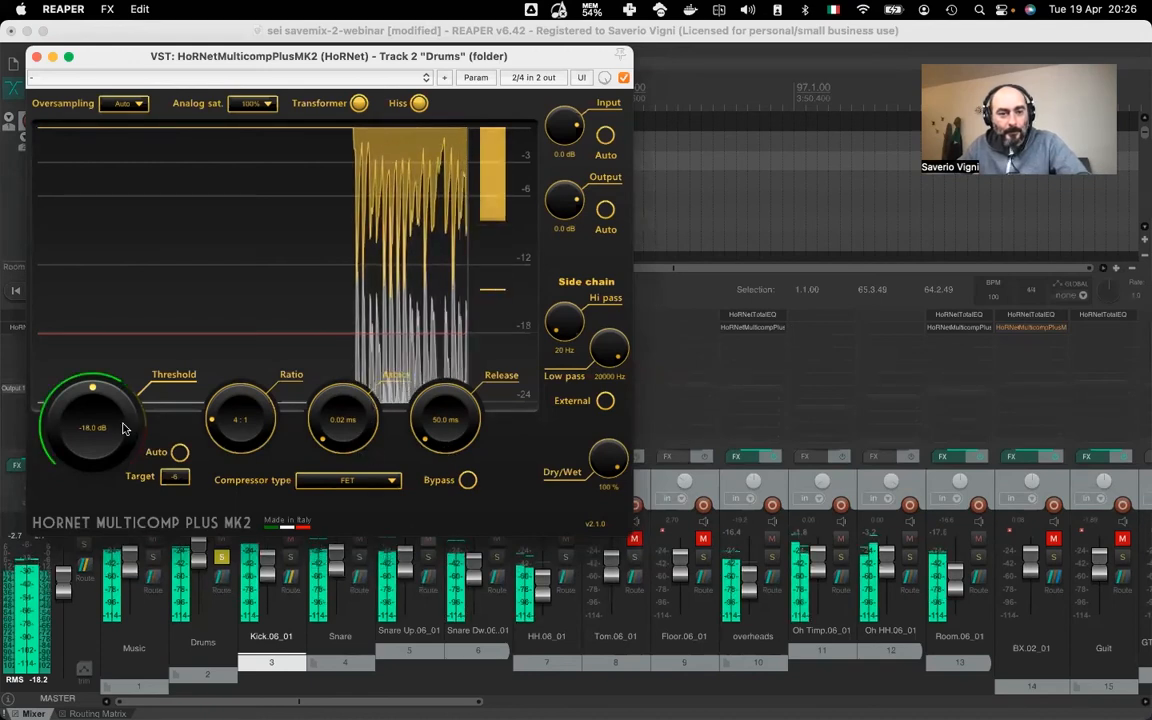
Raise the drum bus compressor's threshold to about -12.1 dB while playing the drums
{"action": "left_click_drag", "start_coordinate": [130, 427], "coordinate": [127, 399]}
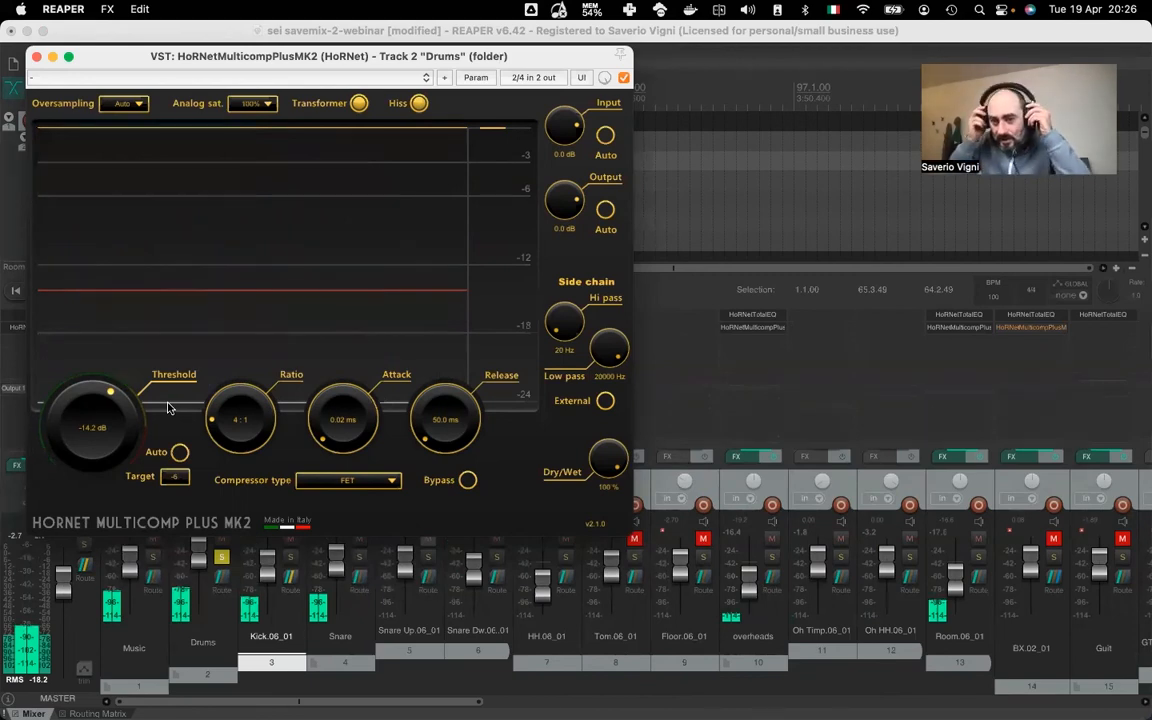
{"action": "key", "text": "space"}
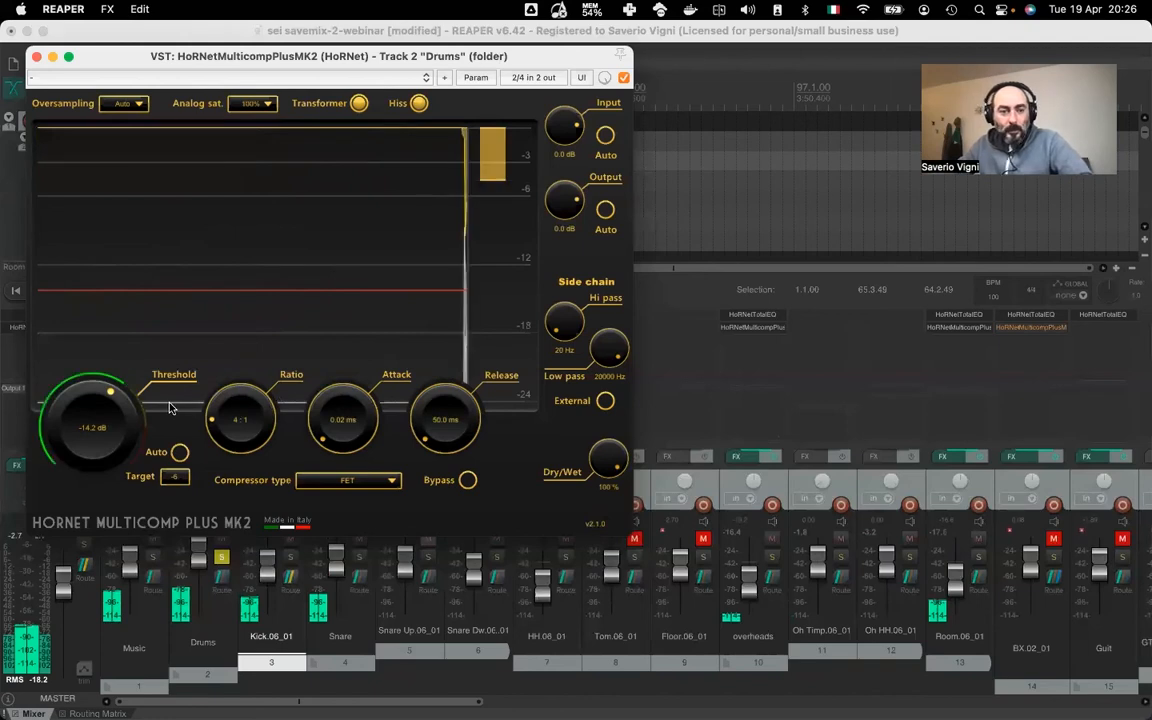
{"action": "left_click_drag", "start_coordinate": [91, 388], "coordinate": [92, 386]}
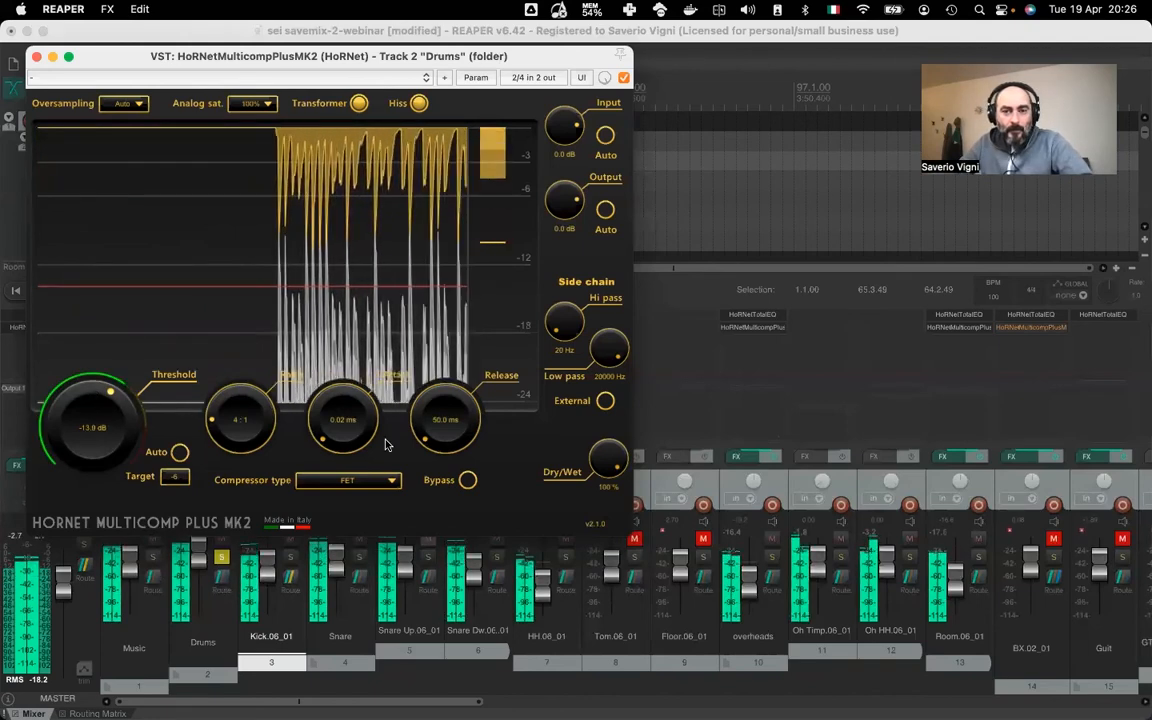
{"action": "left_click_drag", "start_coordinate": [95, 398], "coordinate": [98, 380]}
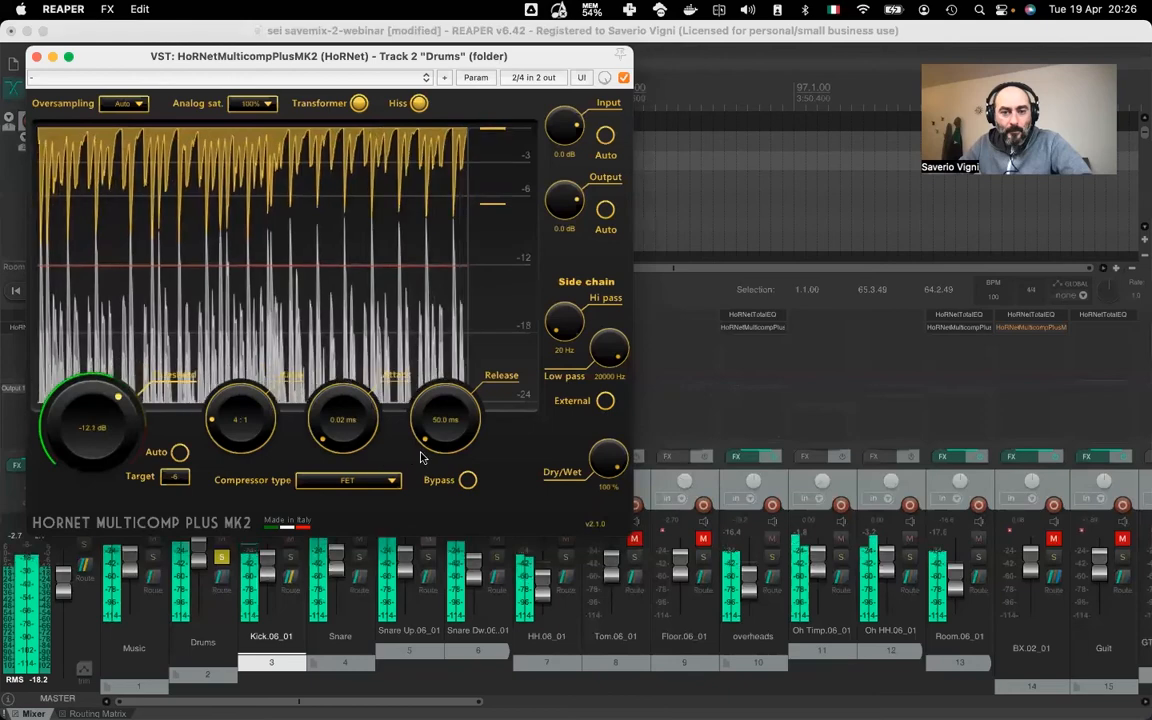
Try the compressor's release and attack controls, sweep Dry/Wet down to 0% and set it to 40%
{"action": "mouse_move", "coordinate": [426, 441]}
{"action": "left_mouse_down"}
{"action": "mouse_move", "coordinate": [404, 400]}
{"action": "mouse_move", "coordinate": [406, 452]}
{"action": "left_mouse_up"}
{"action": "left_click_drag", "start_coordinate": [324, 440], "coordinate": [296, 562]}
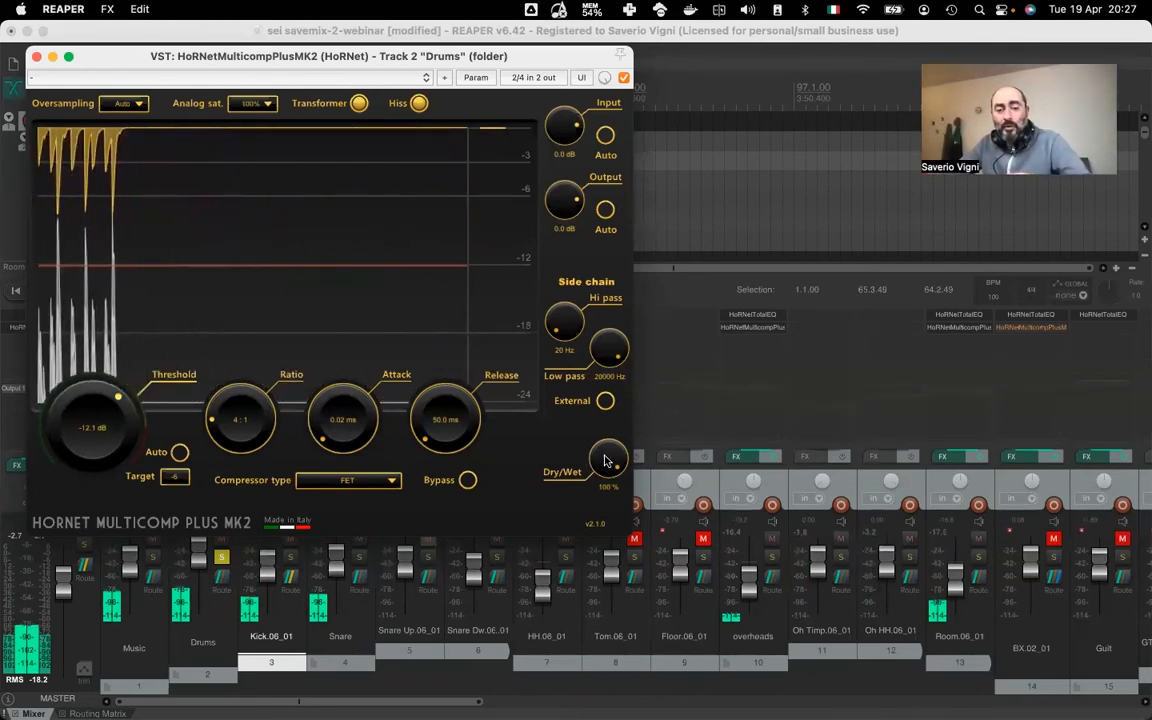
{"action": "left_click_drag", "start_coordinate": [604, 463], "coordinate": [594, 640]}
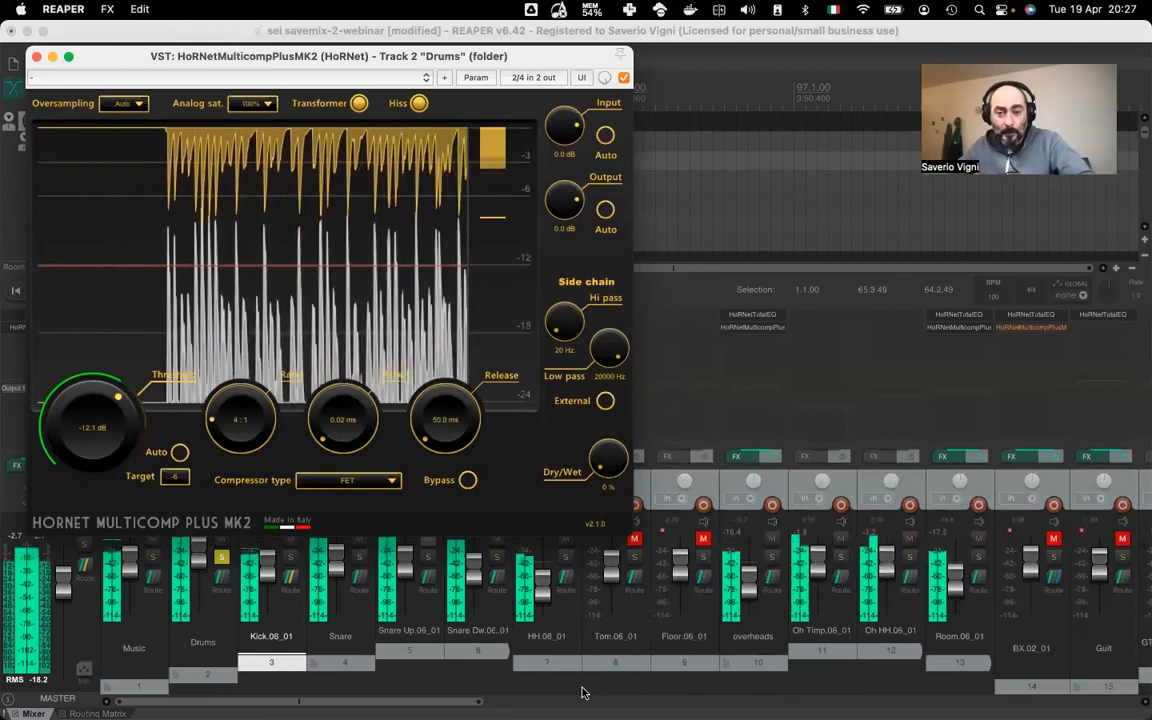
{"action": "left_click_drag", "start_coordinate": [612, 472], "coordinate": [586, 370]}
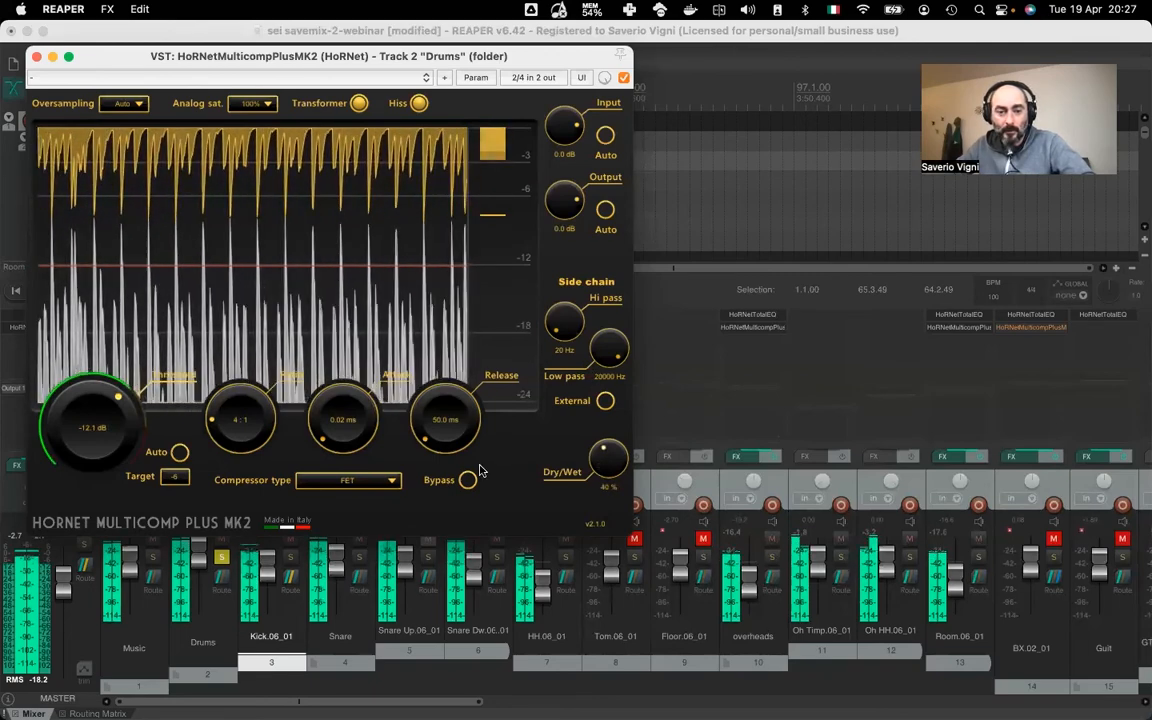
Compare the drum mix with the bus compressor bypassed and active, stop playback and move the plugin window off the track controls
{"action": "left_click", "coordinate": [468, 481]}
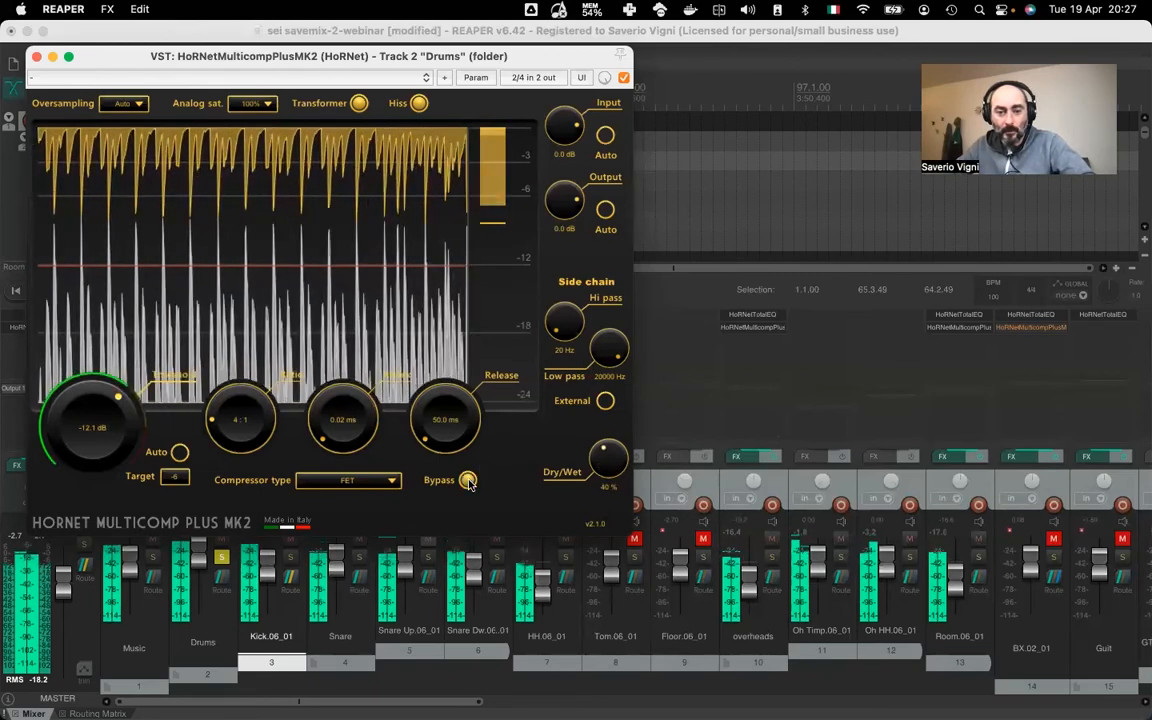
{"action": "left_click", "coordinate": [468, 481]}
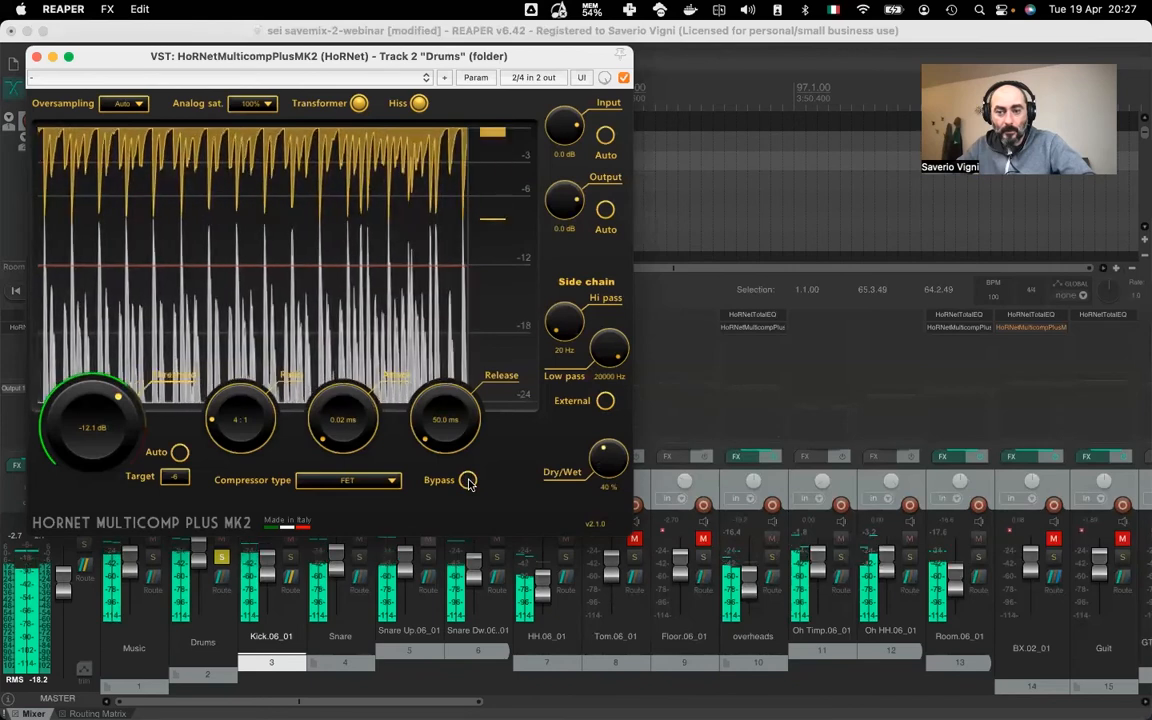
{"action": "left_click", "coordinate": [468, 481]}
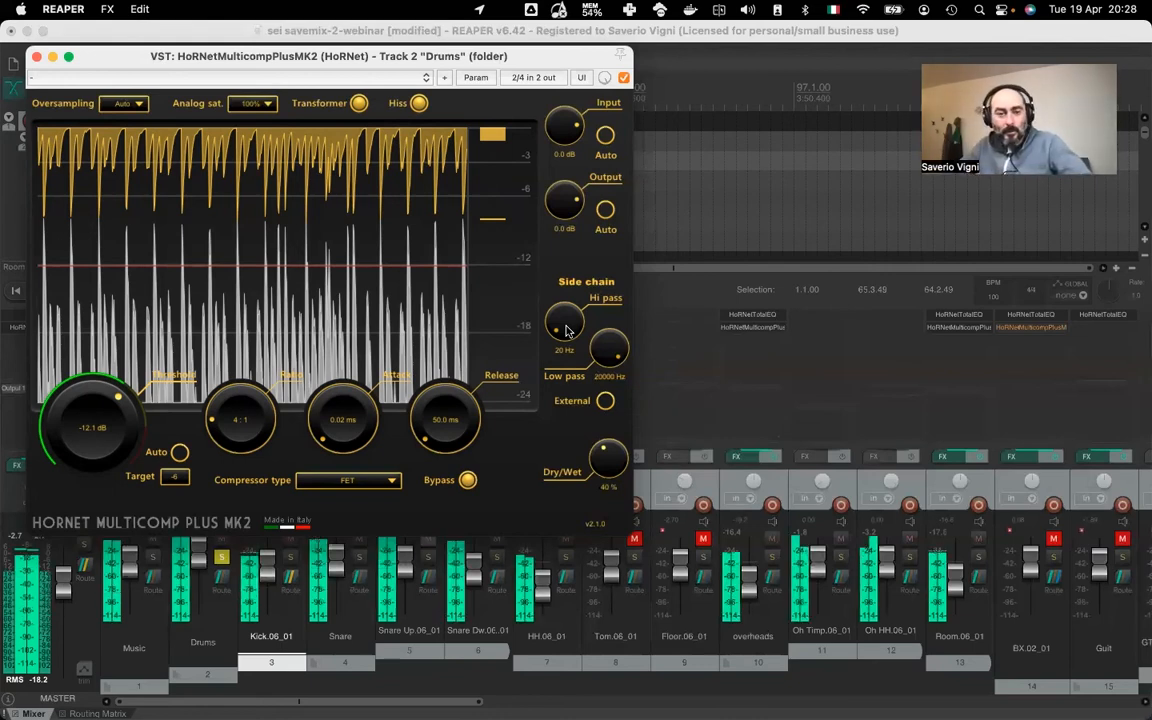
{"action": "left_click", "coordinate": [467, 481]}
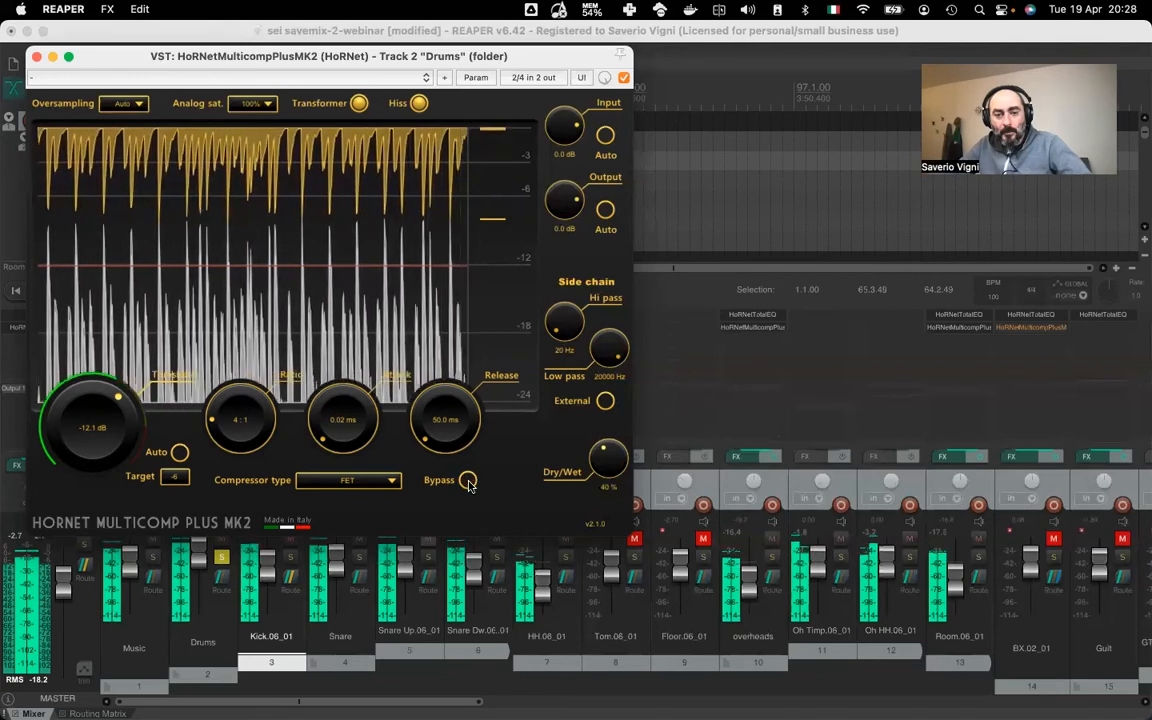
{"action": "left_click", "coordinate": [467, 481]}
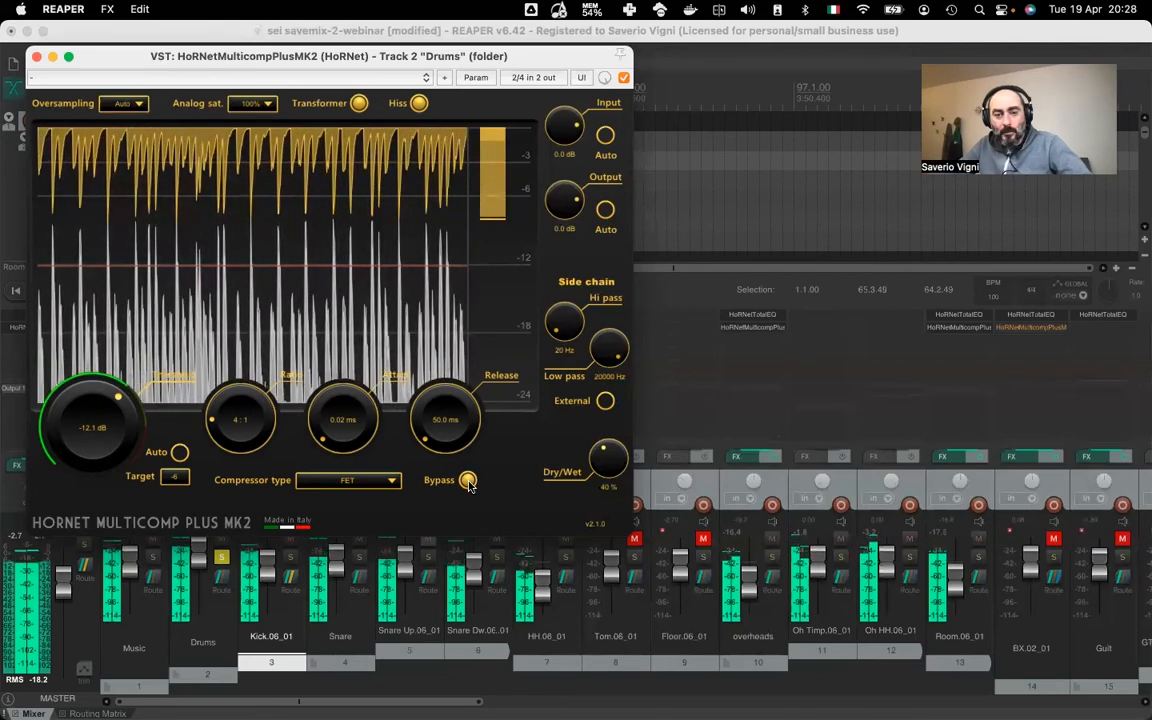
{"action": "left_click", "coordinate": [467, 481]}
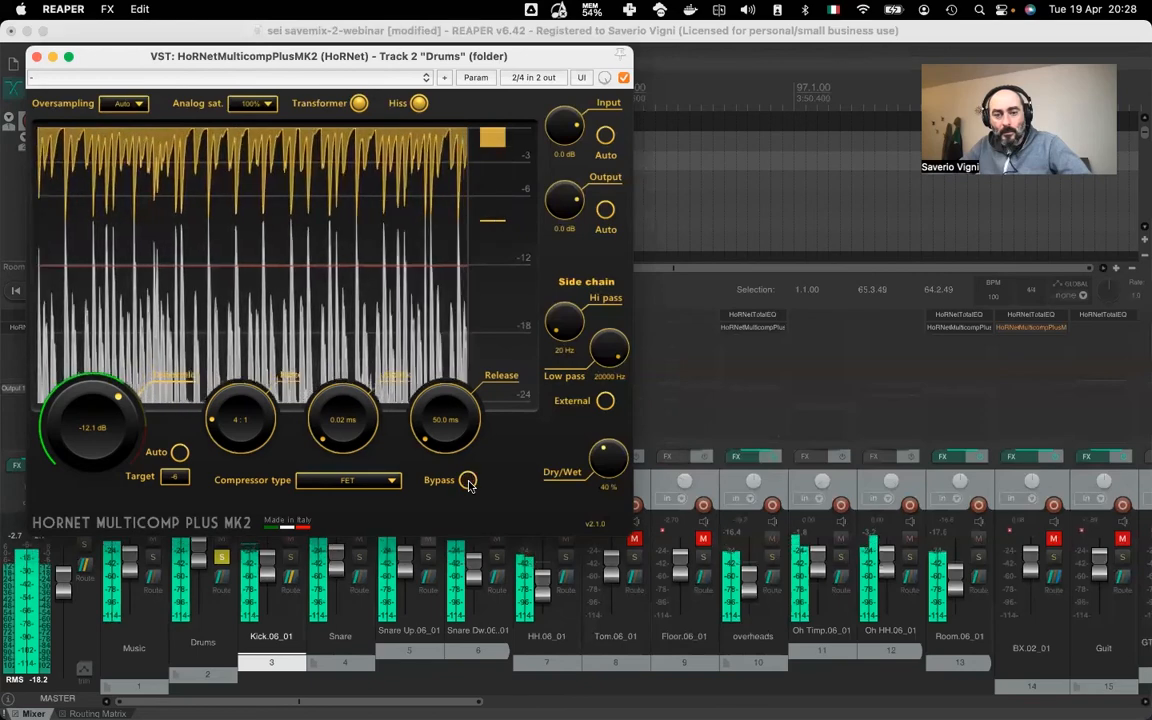
{"action": "key", "text": "space"}
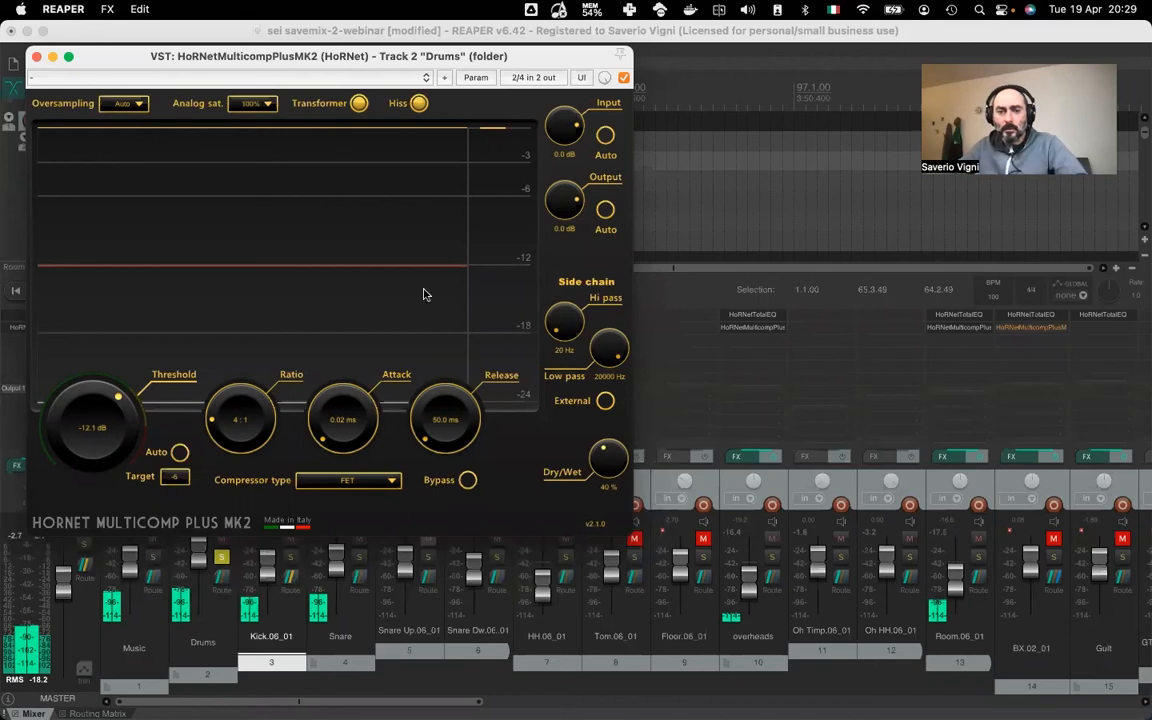
{"action": "left_click_drag", "start_coordinate": [139, 64], "coordinate": [170, 89]}
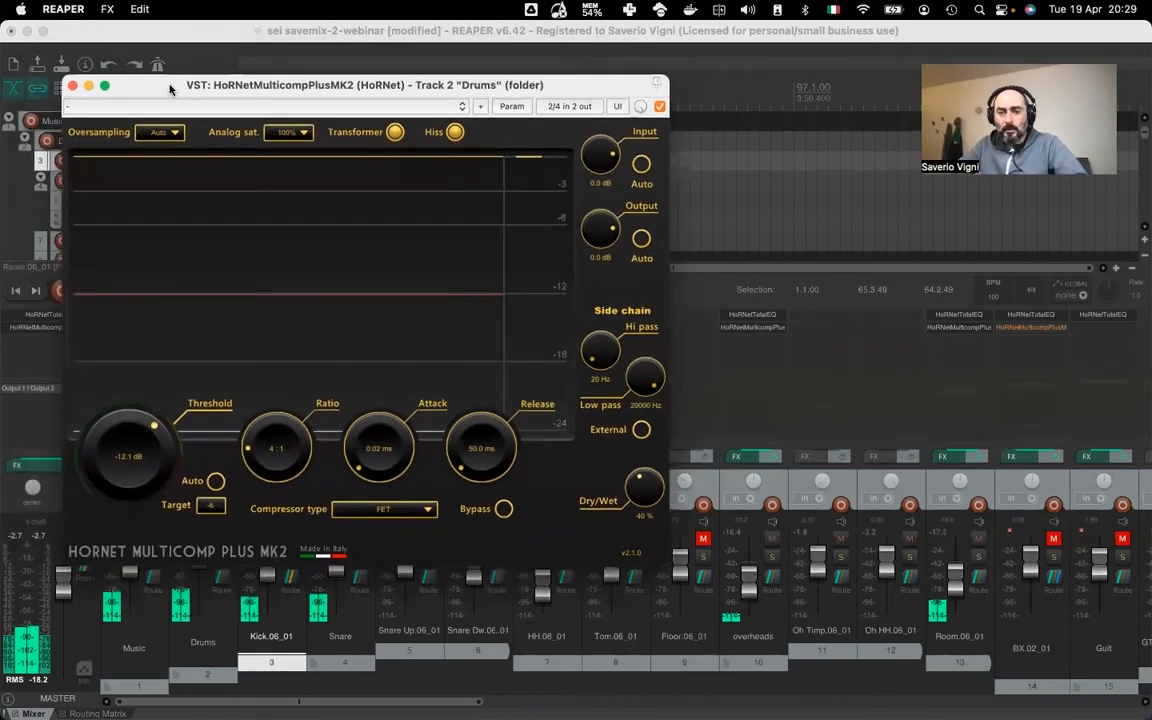
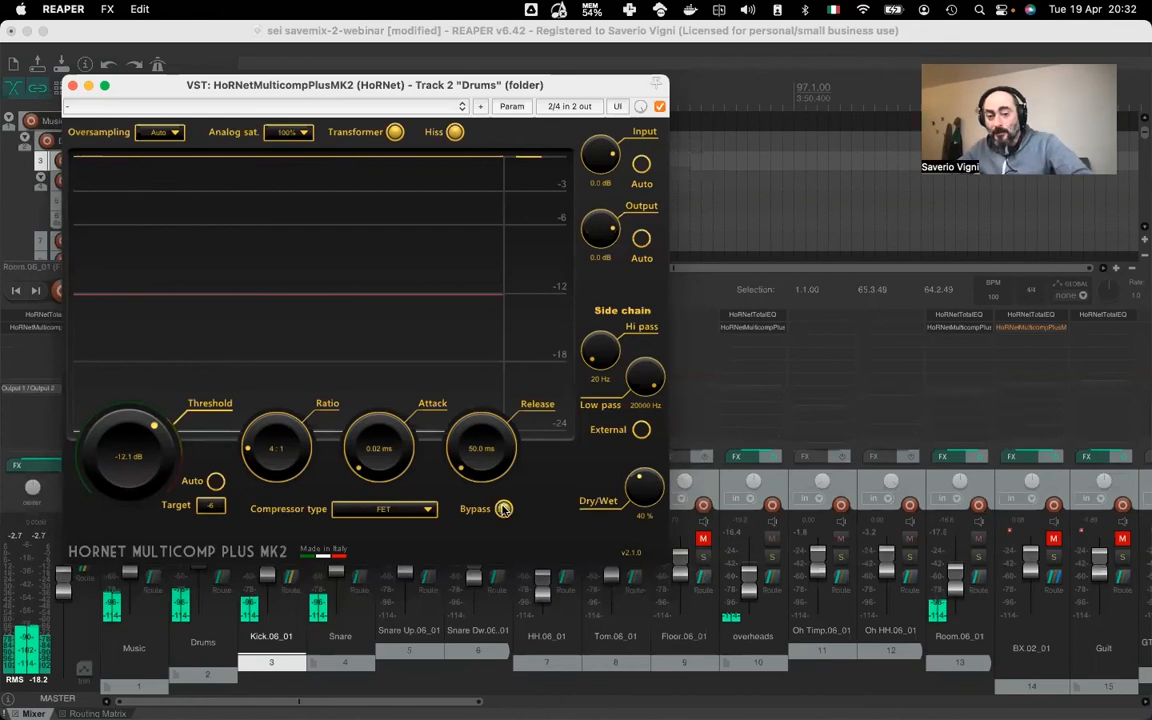
Resume drum playback, re-enable the bus compressor with Dry/Wet at 44% and compare it against bypass
{"action": "key", "text": "space"}
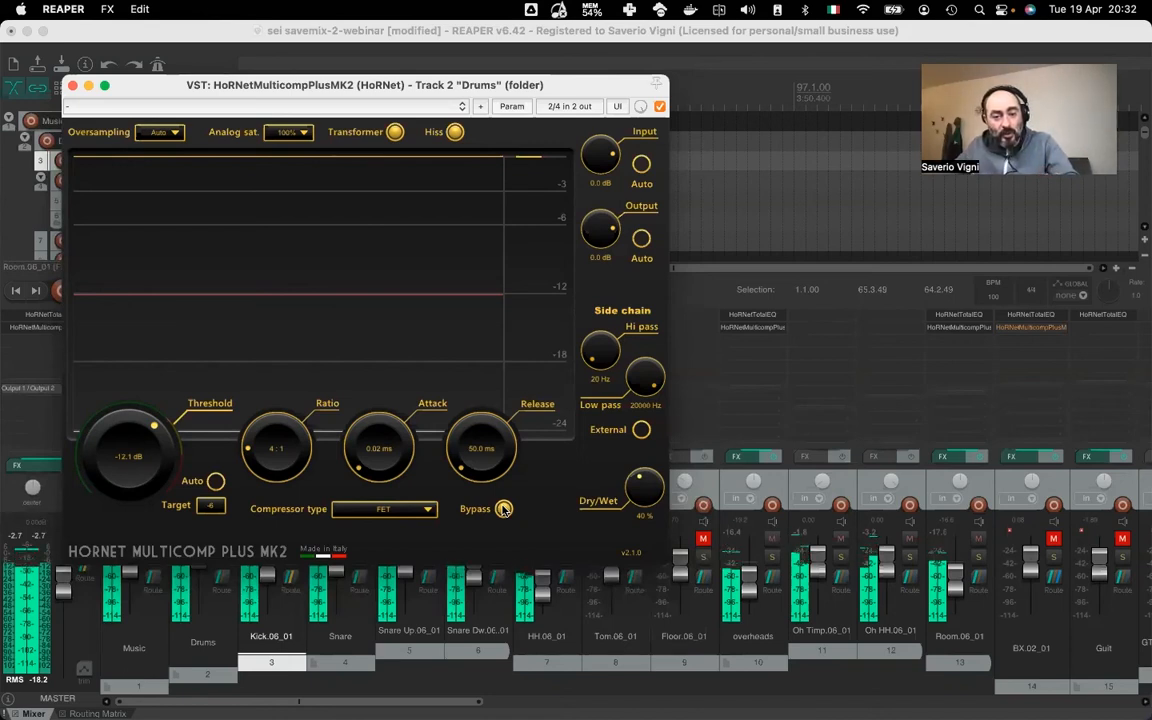
{"action": "left_click", "coordinate": [503, 509]}
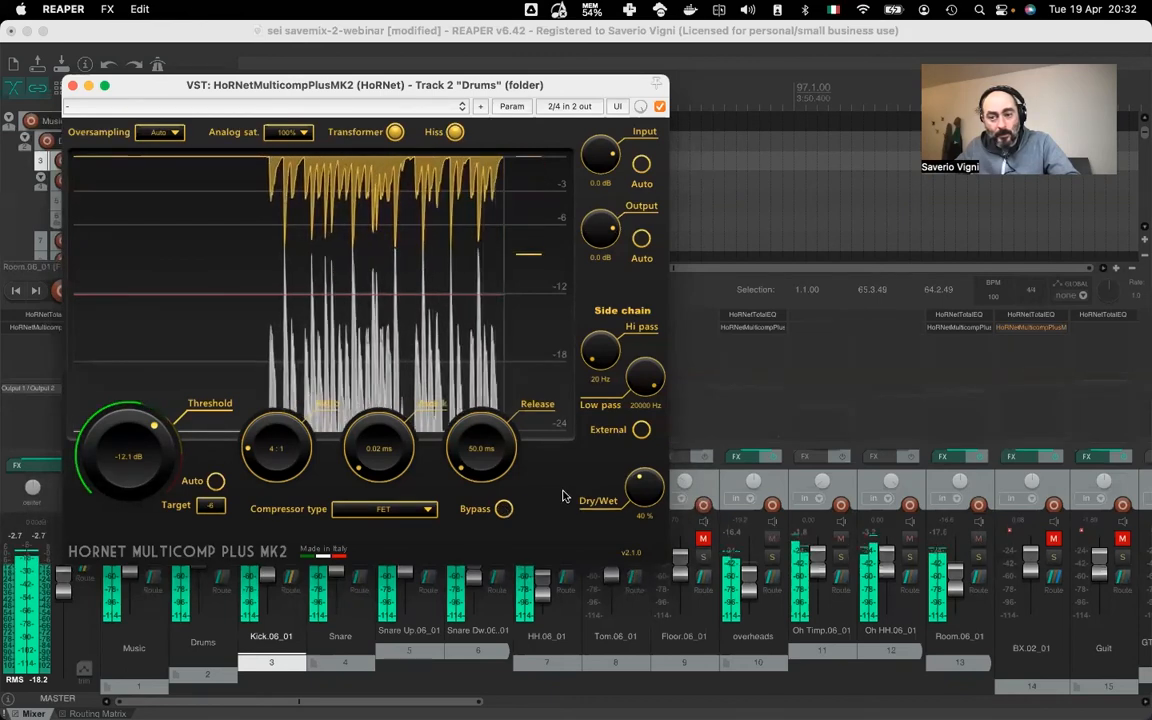
{"action": "left_click_drag", "start_coordinate": [638, 486], "coordinate": [636, 488]}
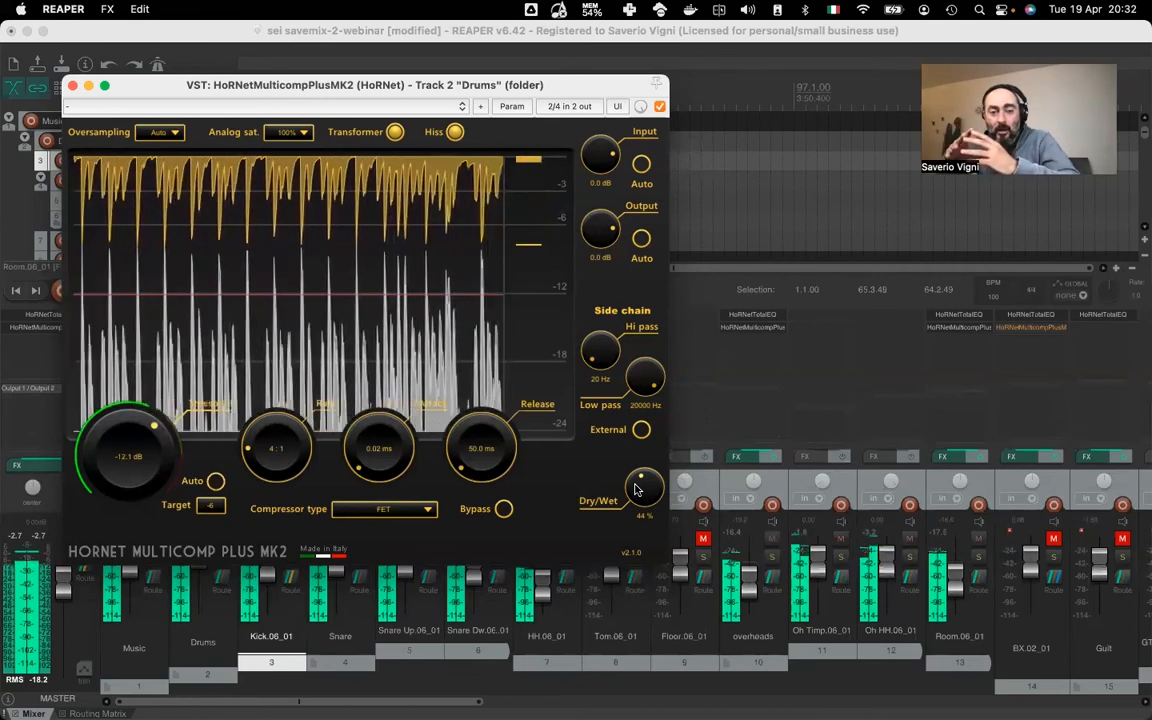
{"action": "left_click", "coordinate": [503, 509]}
{"action": "left_click", "coordinate": [503, 509]}
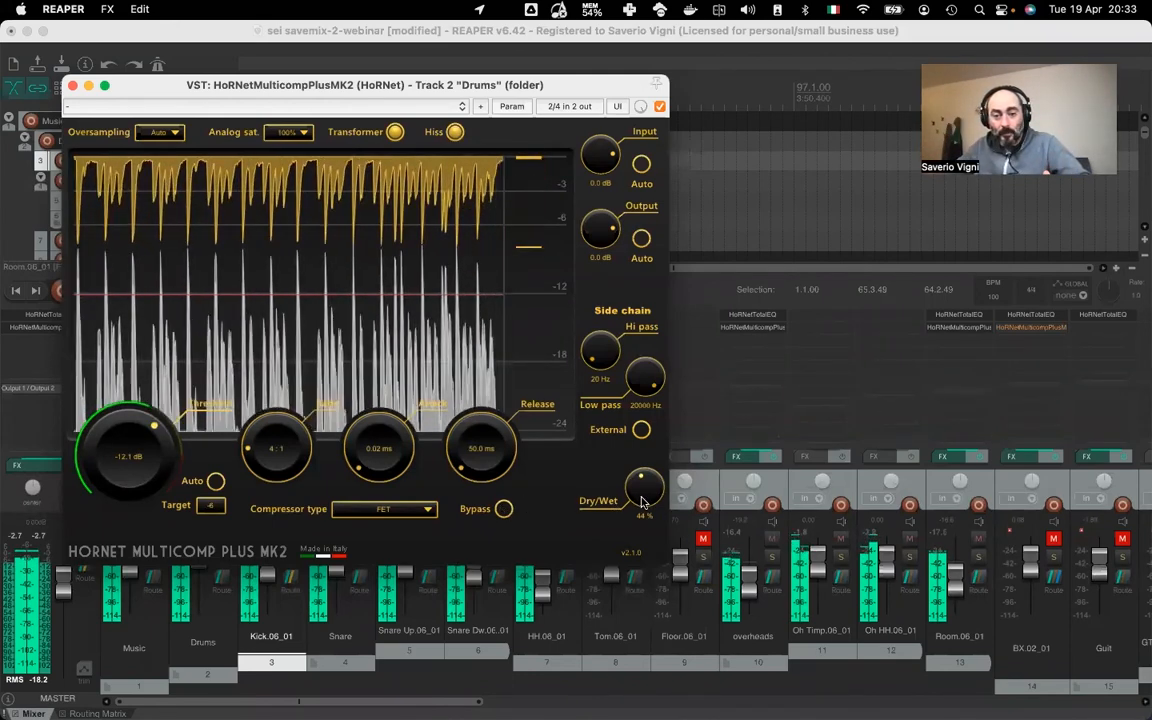
Sweep Dry/Wet from 0% to 100% and lower the drum bus compressor's threshold to about -13.9 dB
{"action": "left_click_drag", "start_coordinate": [642, 500], "coordinate": [613, 582]}
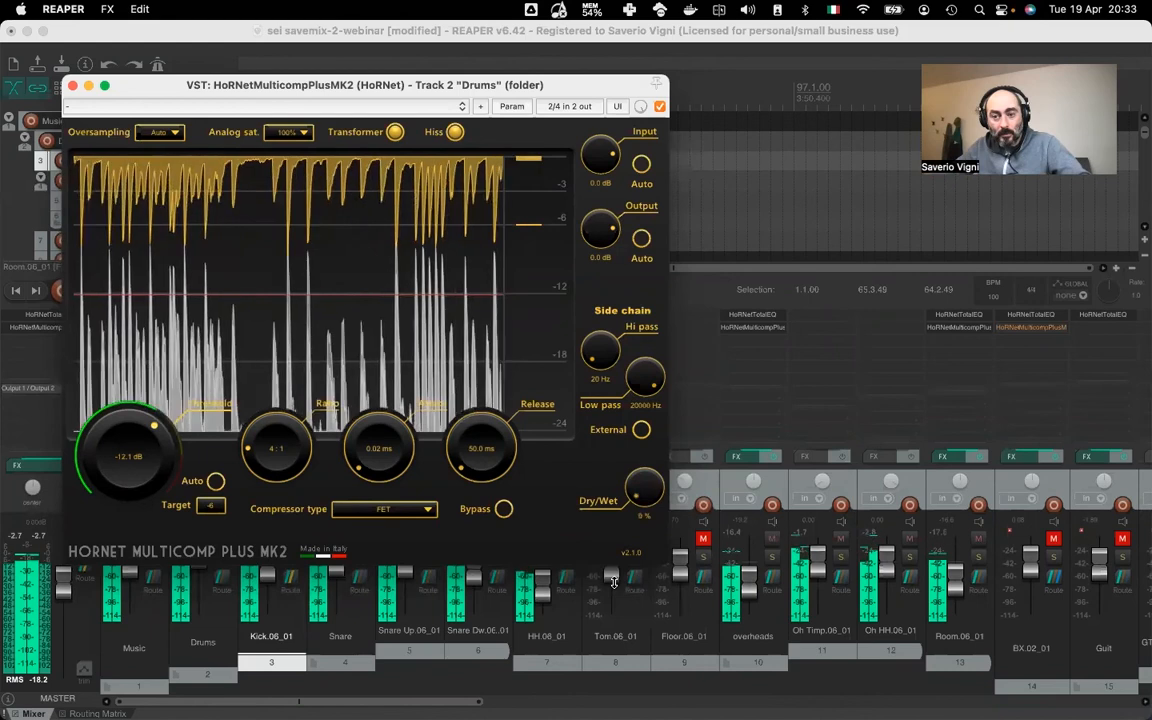
{"action": "left_click_drag", "start_coordinate": [615, 569], "coordinate": [624, 217]}
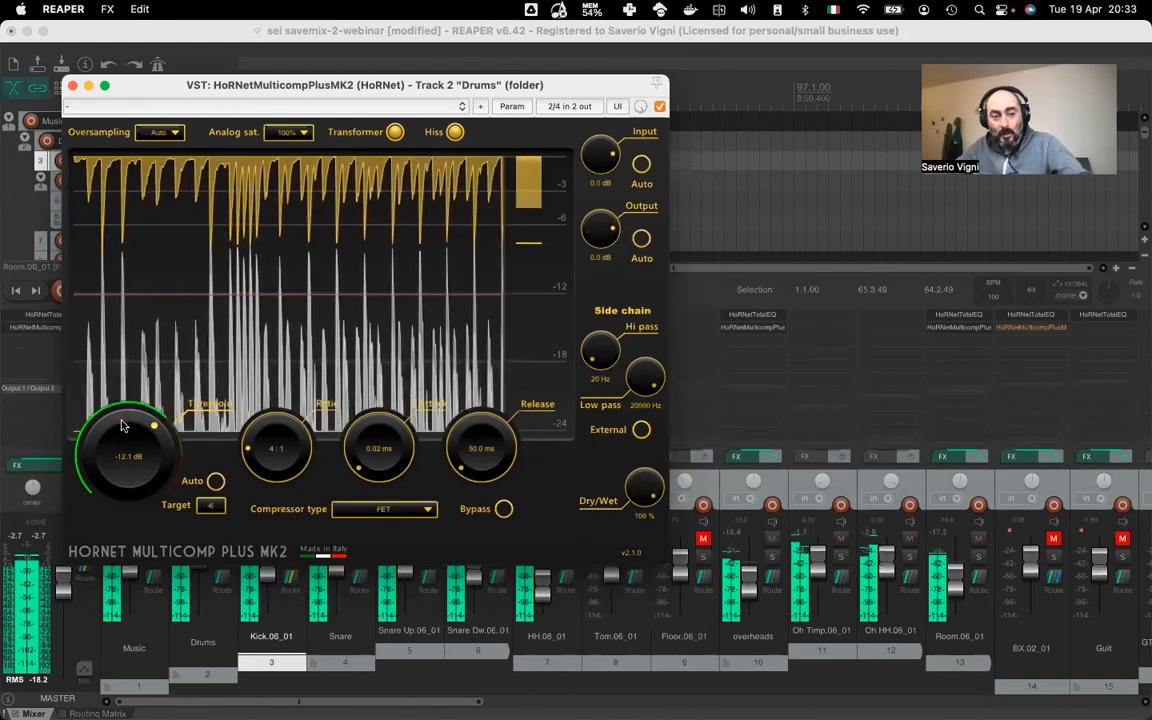
{"action": "left_click_drag", "start_coordinate": [115, 441], "coordinate": [116, 443]}
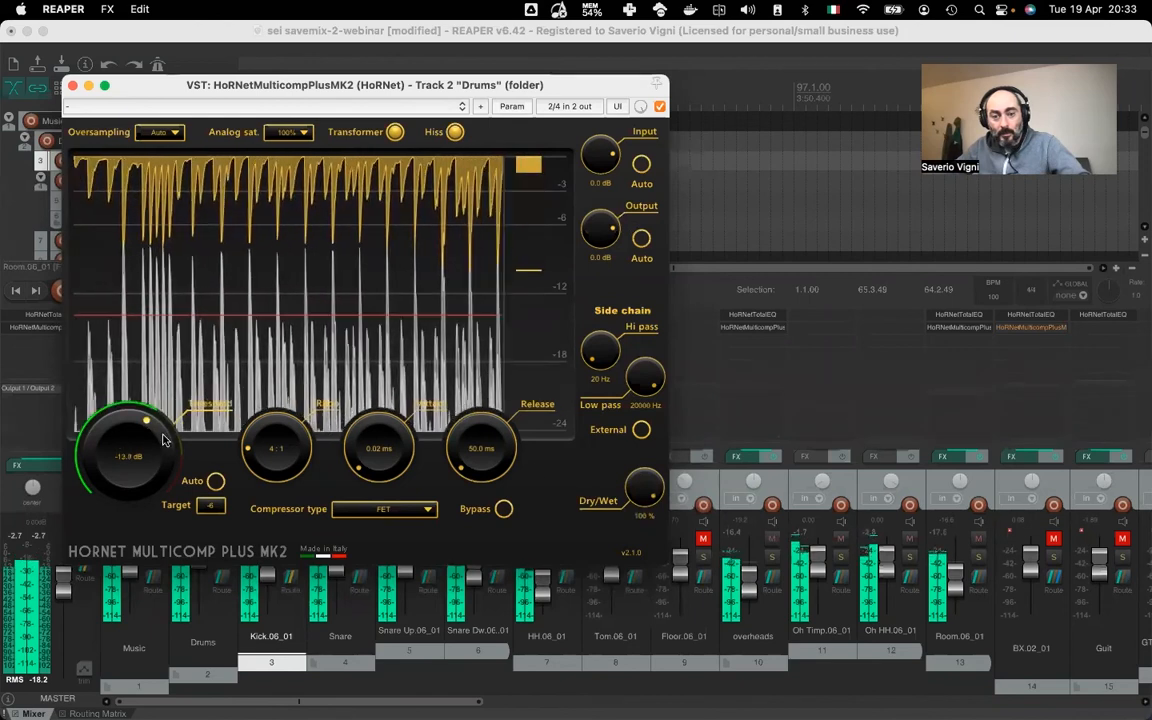
Bring the drum bus compressor's Dry/Wet mix back to 40% and bypass the compressor for comparison
{"action": "left_click_drag", "start_coordinate": [640, 479], "coordinate": [593, 617]}
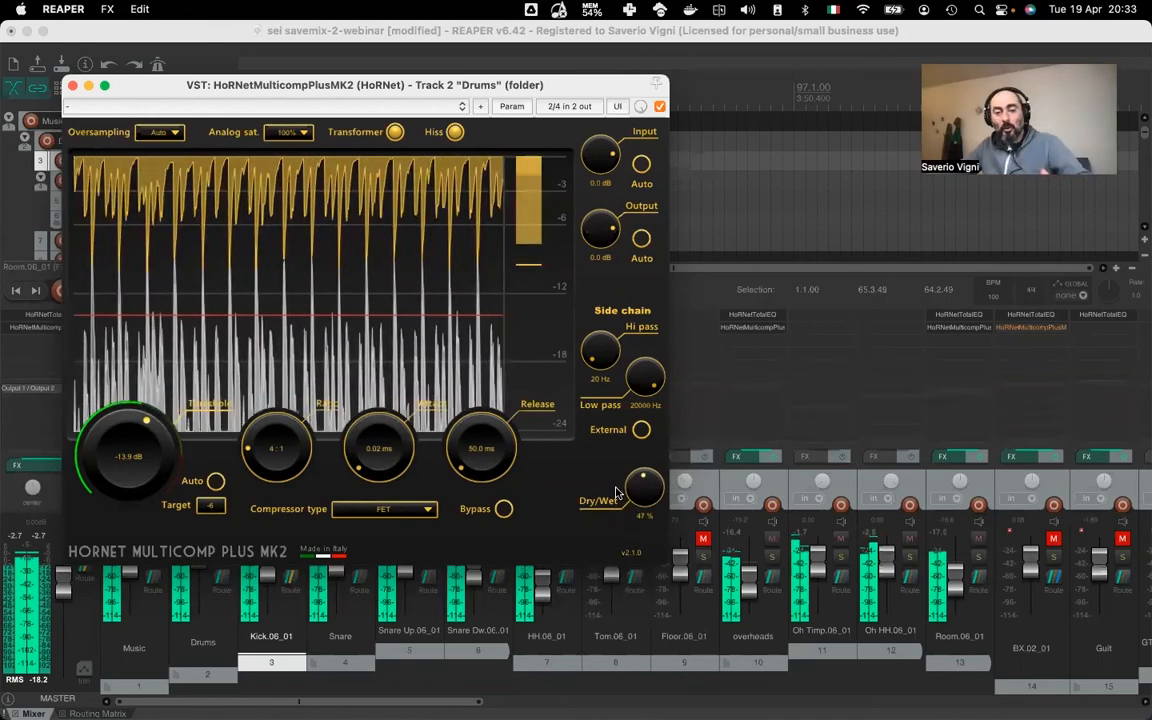
{"action": "left_click_drag", "start_coordinate": [633, 491], "coordinate": [630, 494]}
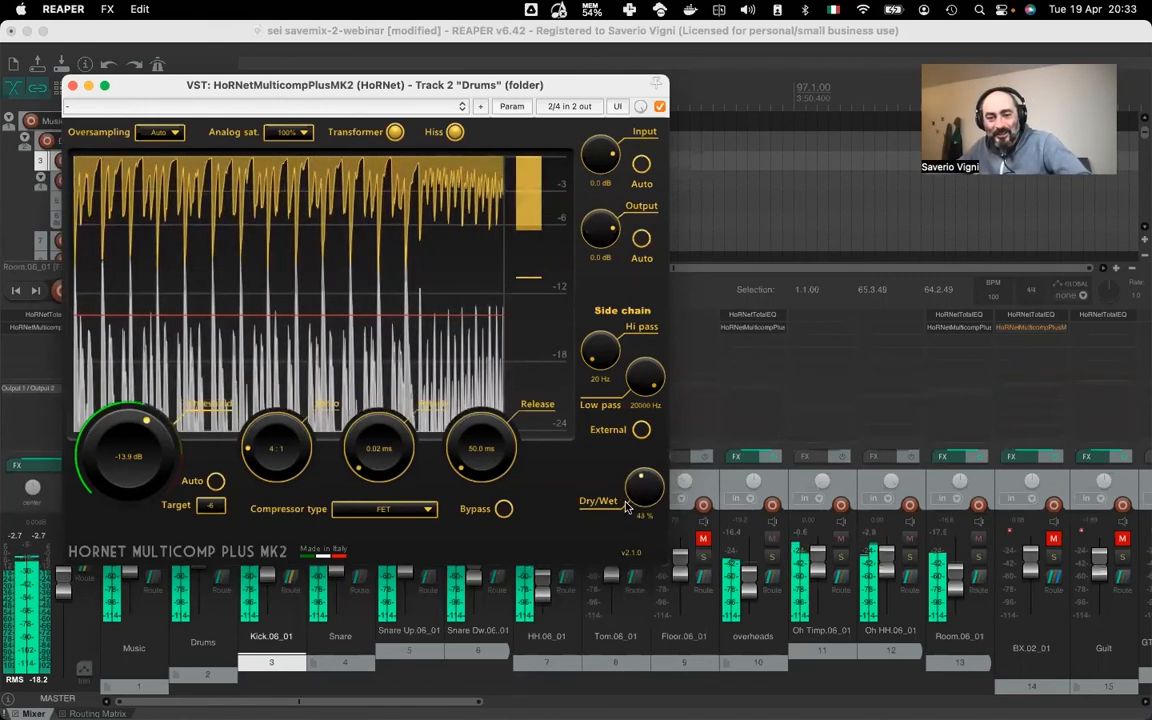
{"action": "left_click_drag", "start_coordinate": [655, 486], "coordinate": [612, 470]}
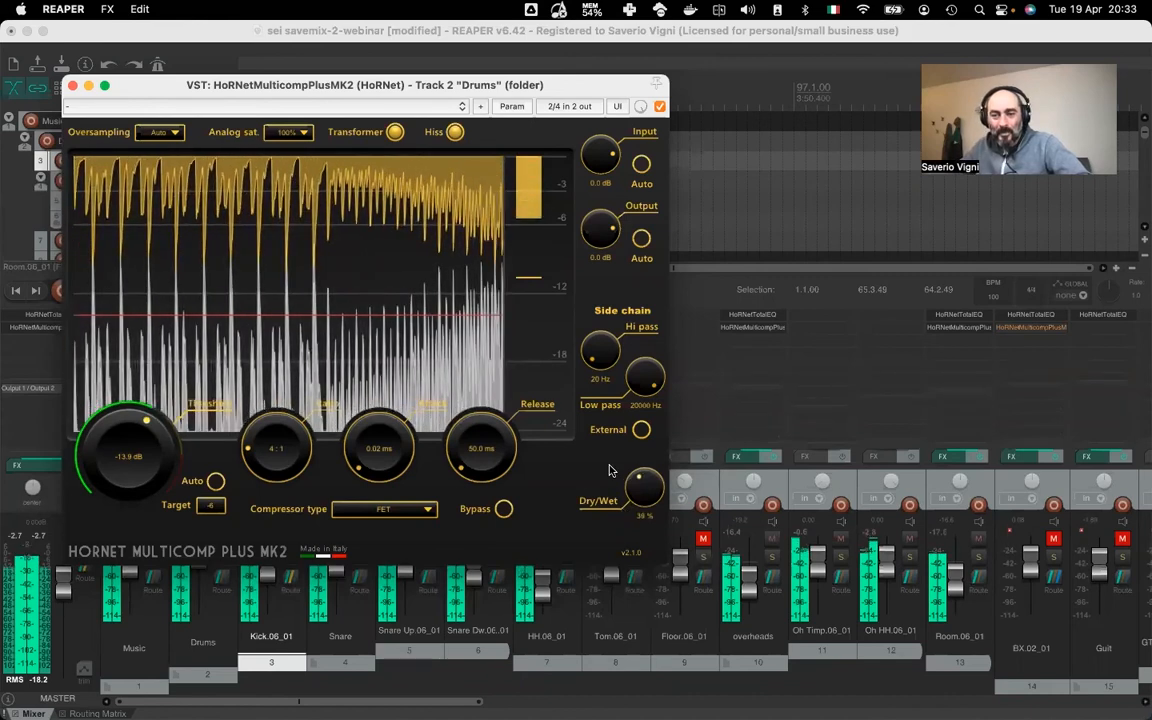
{"action": "left_click_drag", "start_coordinate": [637, 490], "coordinate": [638, 487]}
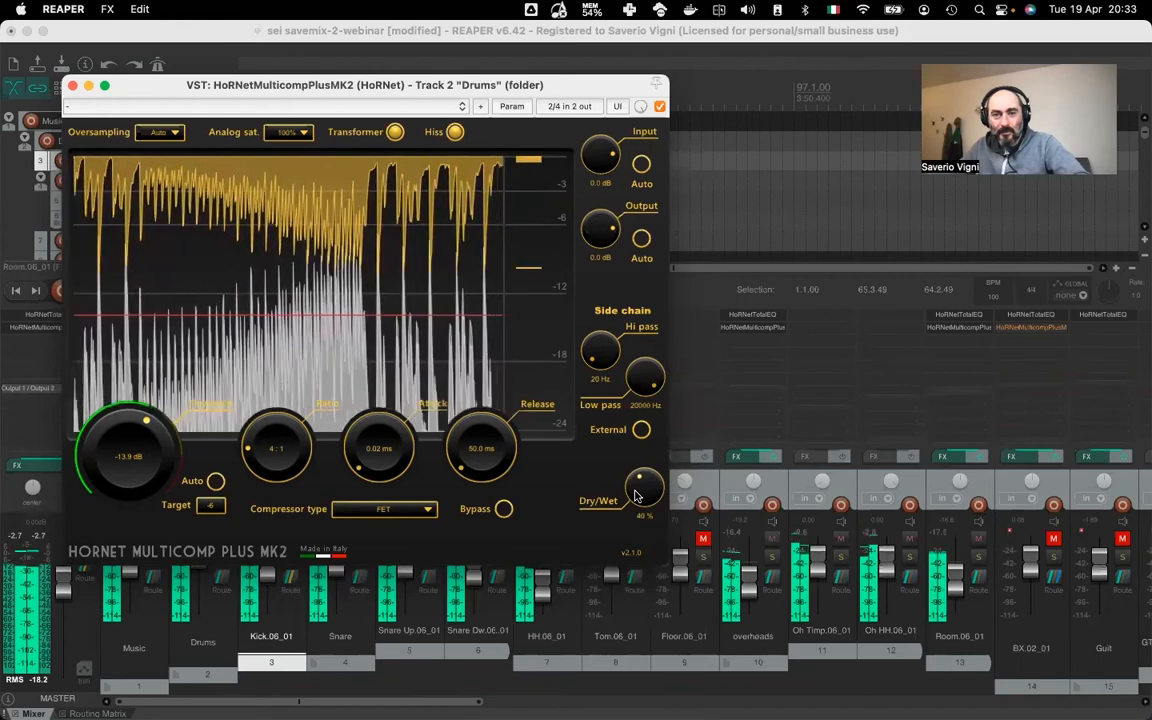
{"action": "left_click", "coordinate": [503, 509]}
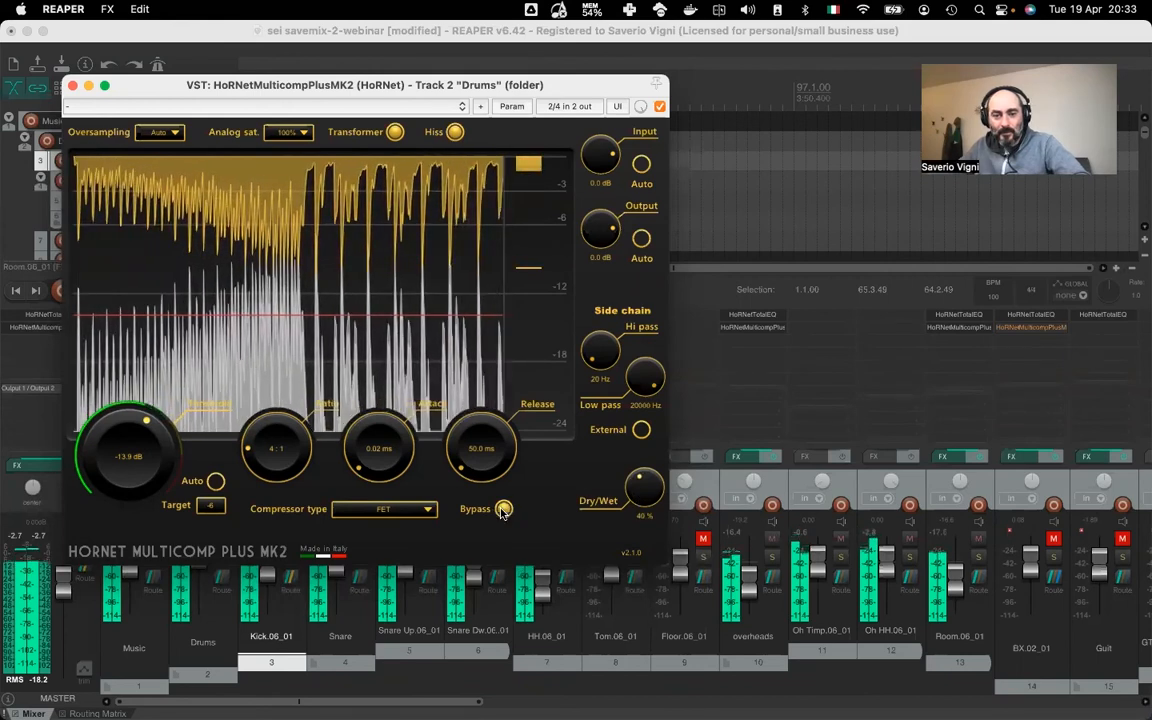
Re-enable the drum bus compressor and close its plugin window
{"action": "left_click", "coordinate": [503, 509]}
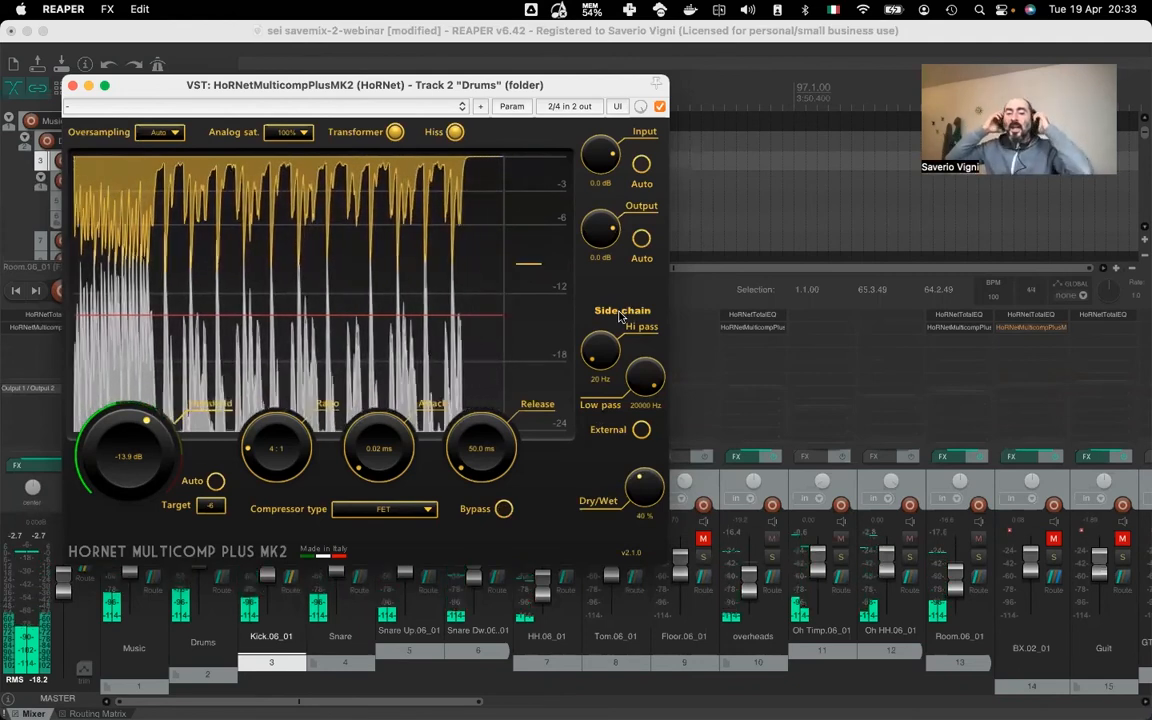
{"action": "left_click", "coordinate": [72, 85]}
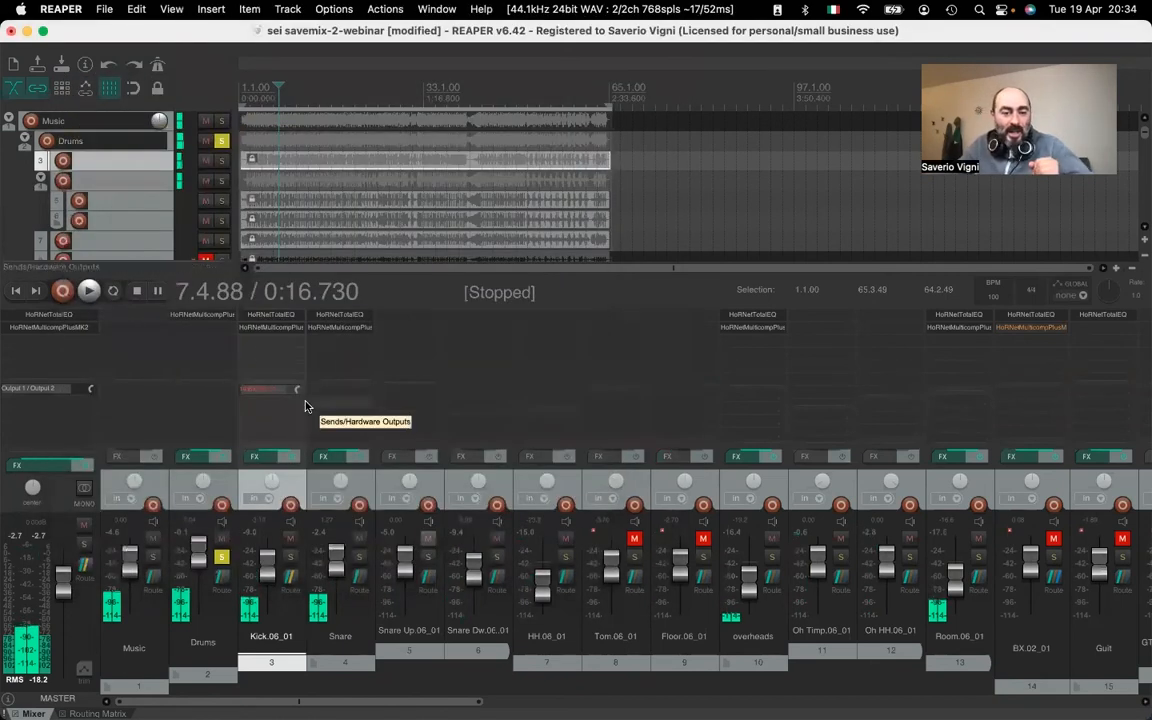
Unmute the BX.02_01 bass track and activate its bypassed HoRNet MultiComp Plus MK2 compressor
{"action": "left_click_drag", "start_coordinate": [478, 697], "coordinate": [634, 695]}
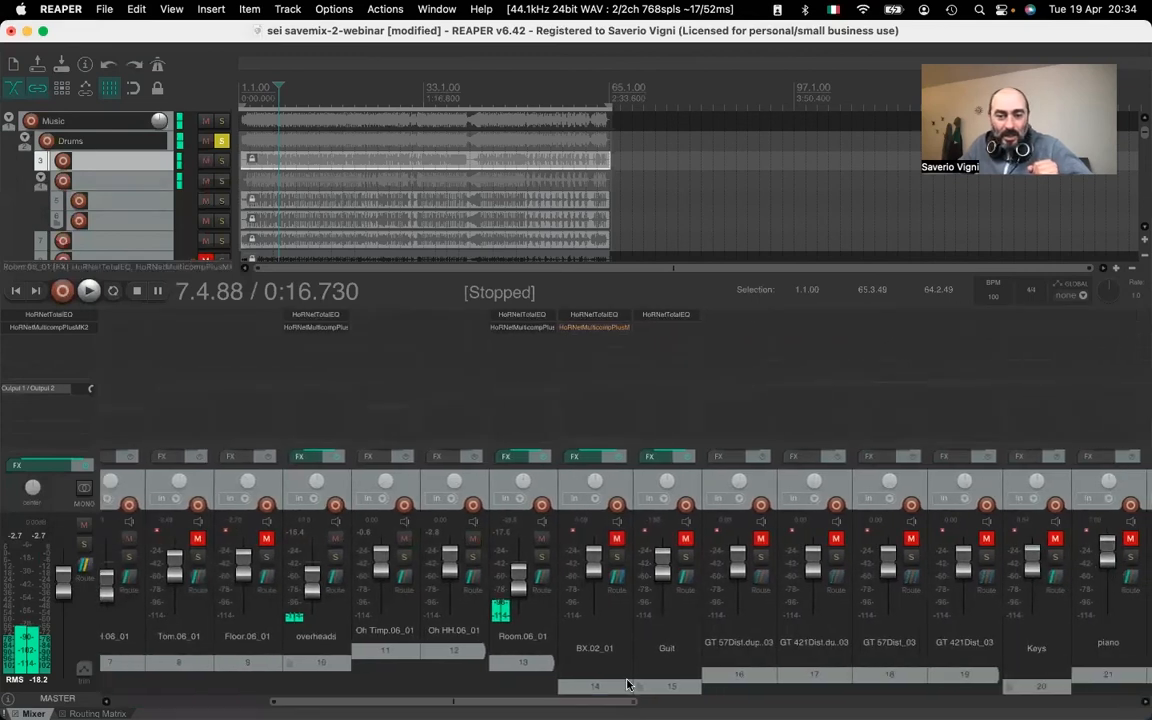
{"action": "left_click", "coordinate": [618, 539]}
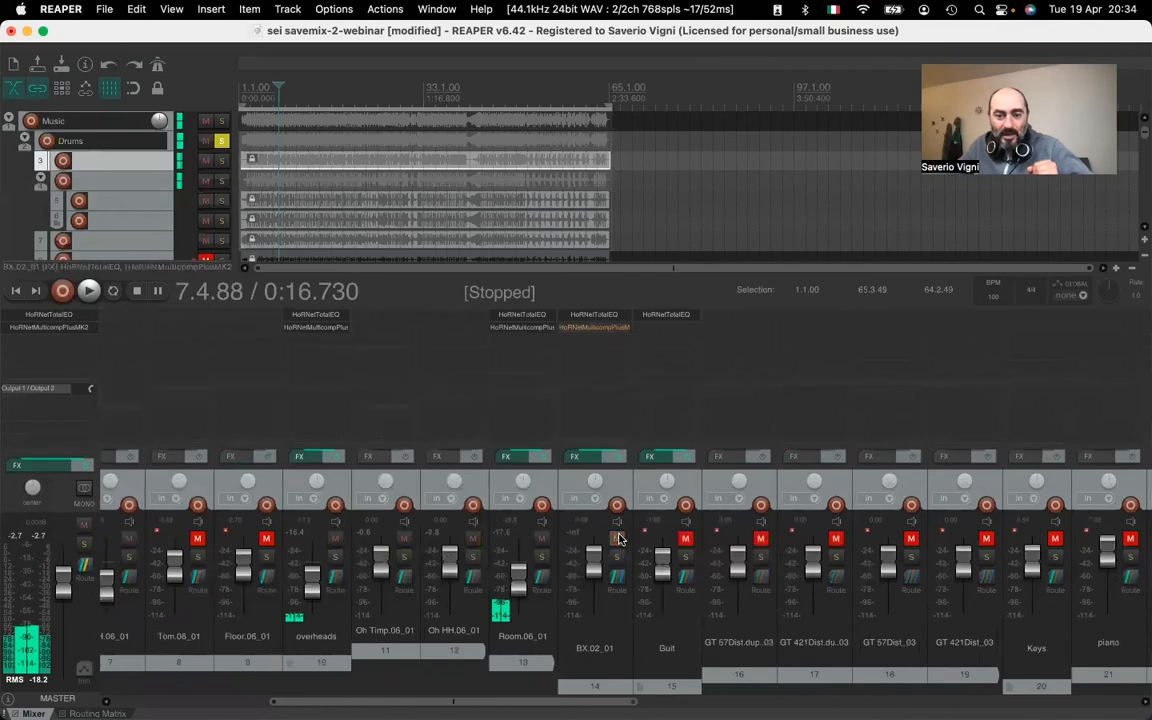
{"action": "left_click", "coordinate": [591, 328]}
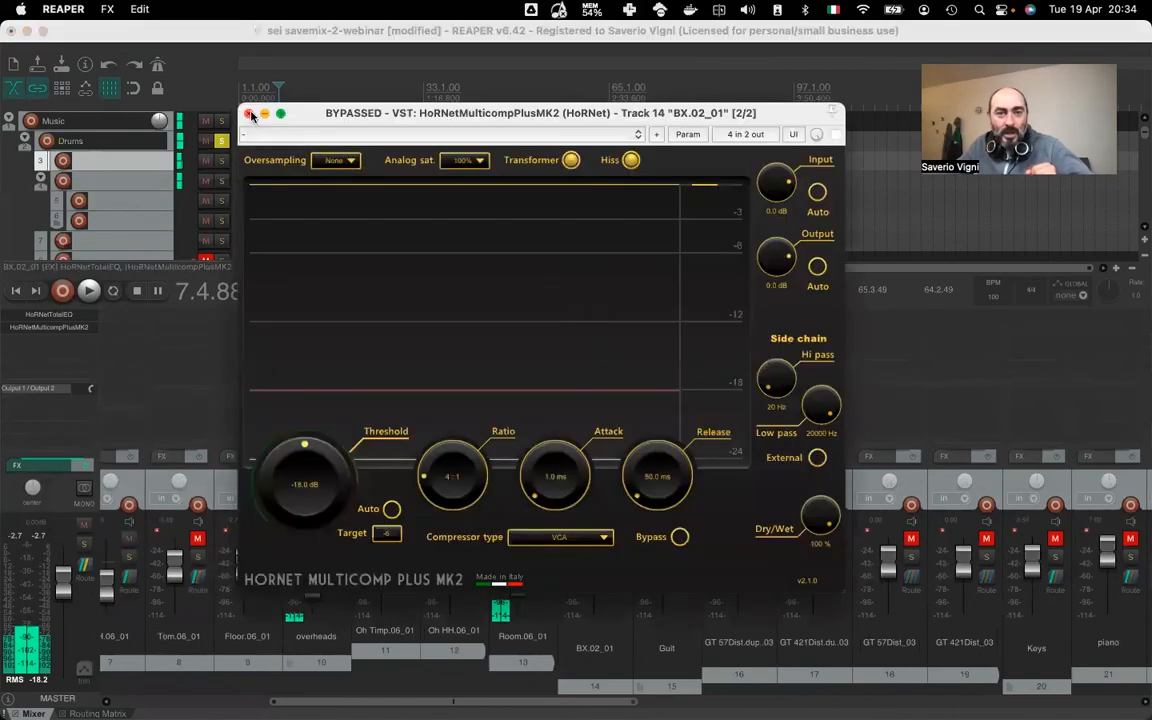
{"action": "left_click", "coordinate": [834, 135]}
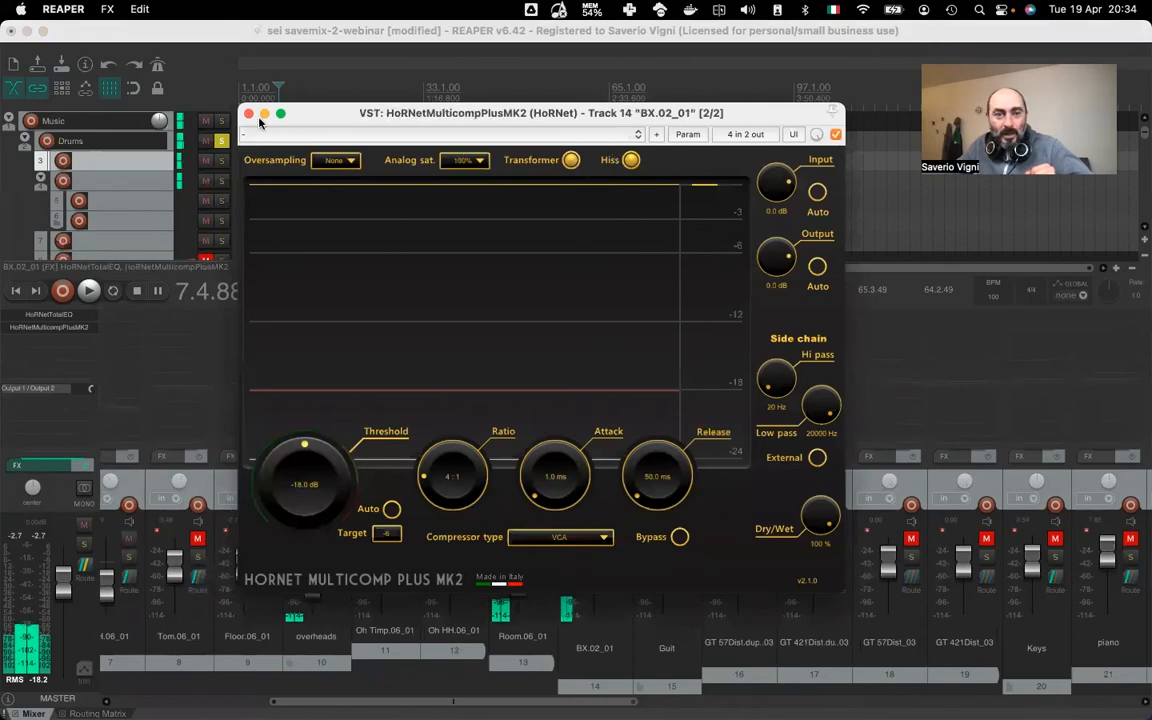
{"action": "left_click", "coordinate": [249, 114]}
Review the controls of the kick track's send to BX.02_01, including its audio routing from 1/2 to 3/4
{"action": "scroll", "coordinate": [527, 650], "scroll_direction": "left", "scroll_amount": 1}
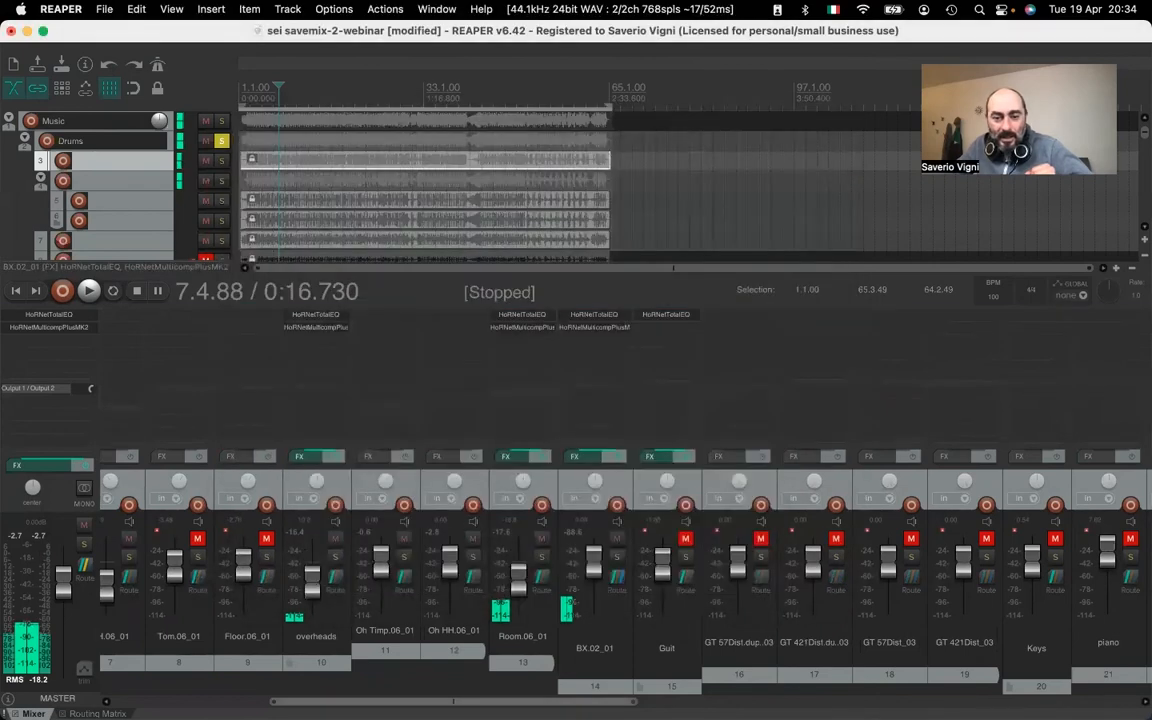
{"action": "scroll", "coordinate": [309, 625], "scroll_direction": "left", "scroll_amount": 6}
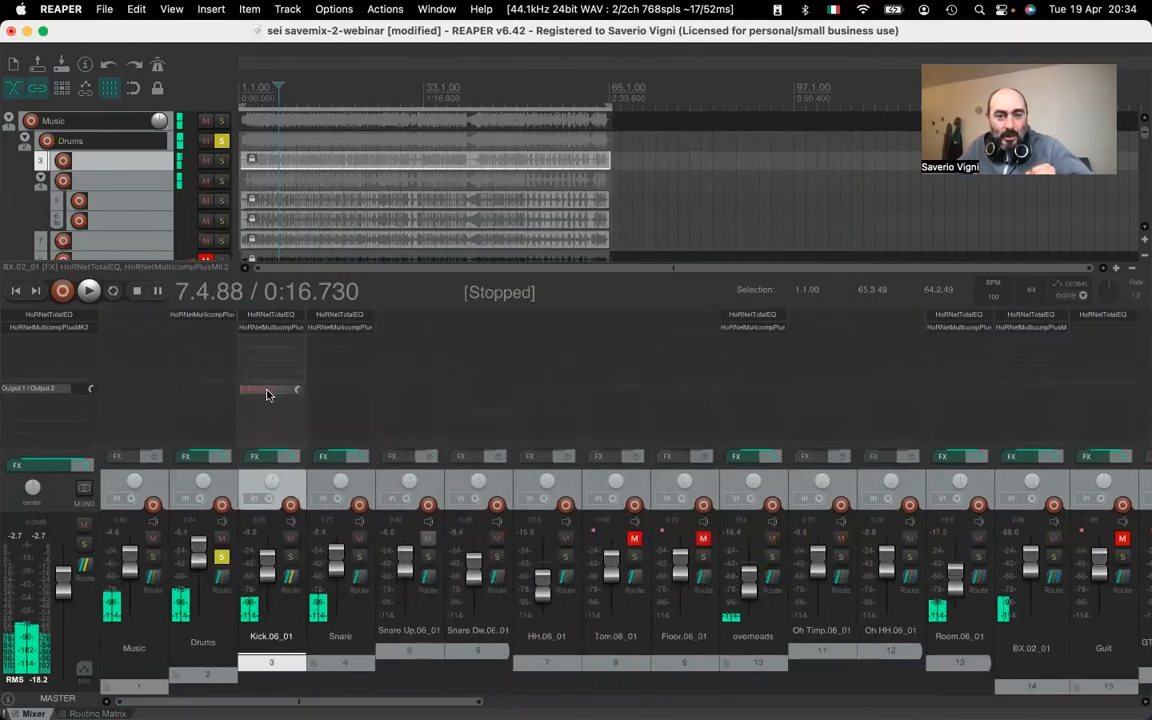
{"action": "left_click", "coordinate": [267, 392]}
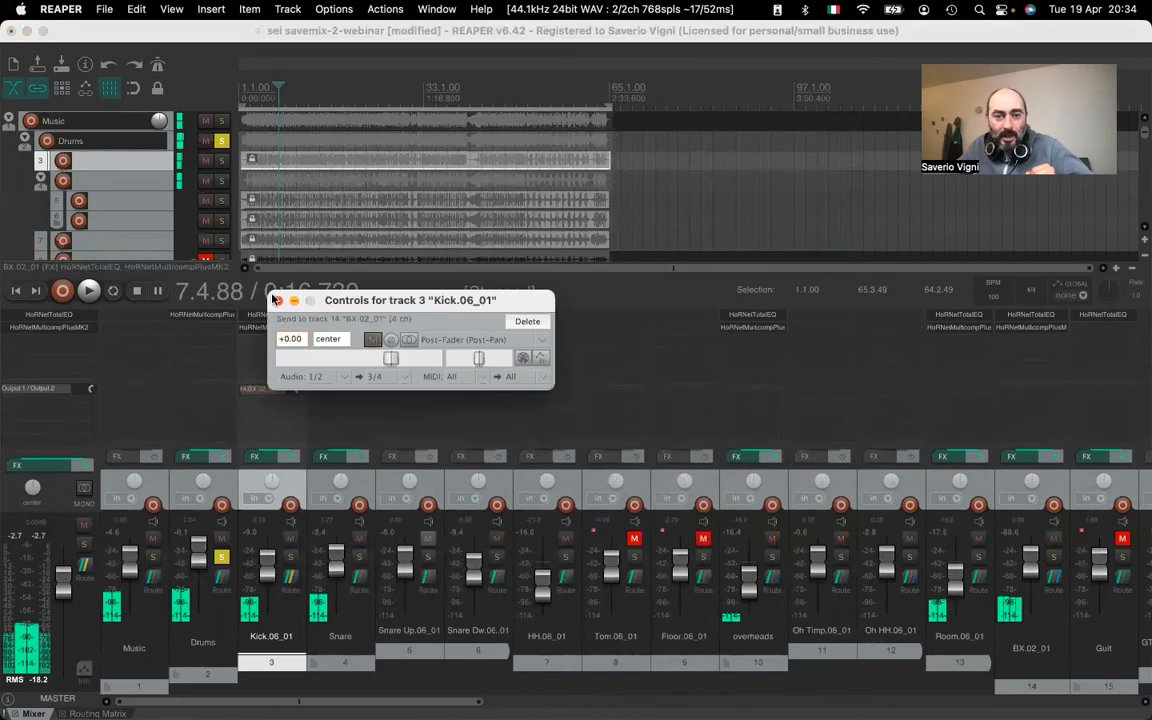
{"action": "left_click", "coordinate": [278, 300]}
Reopen the compressor on BX.02_01, bypass it and start playback to hear the uncompressed bass with the drums
{"action": "left_click_drag", "start_coordinate": [298, 701], "coordinate": [503, 701]}
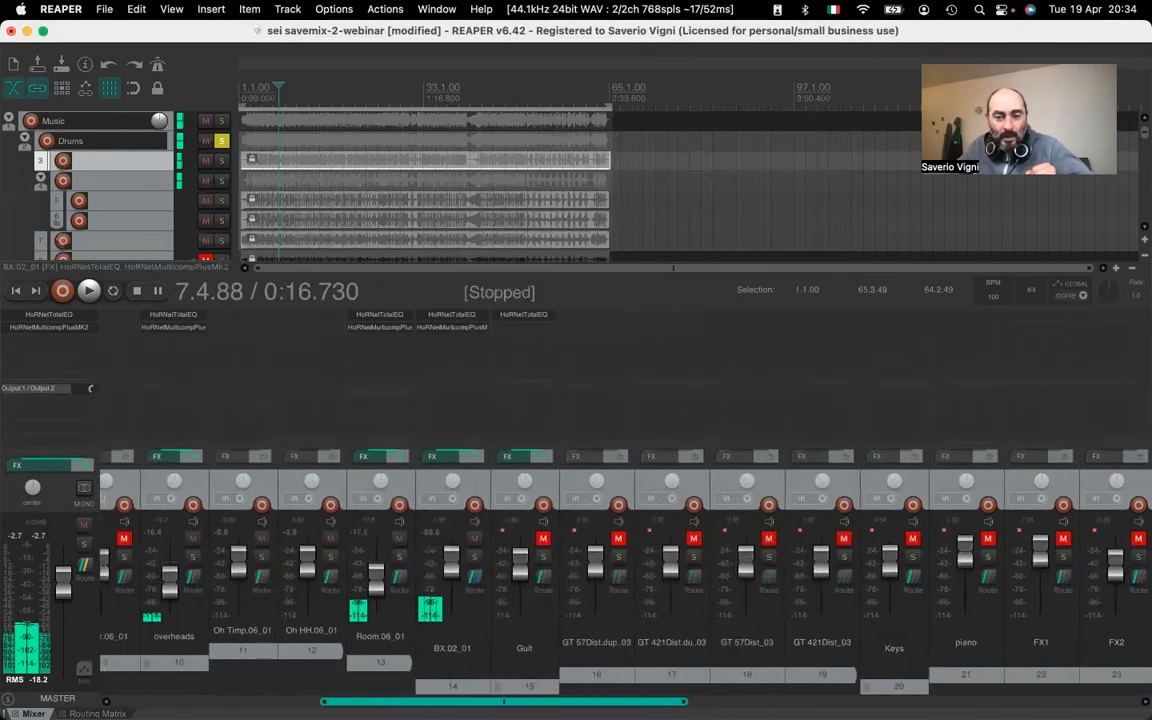
{"action": "left_click", "coordinate": [447, 330]}
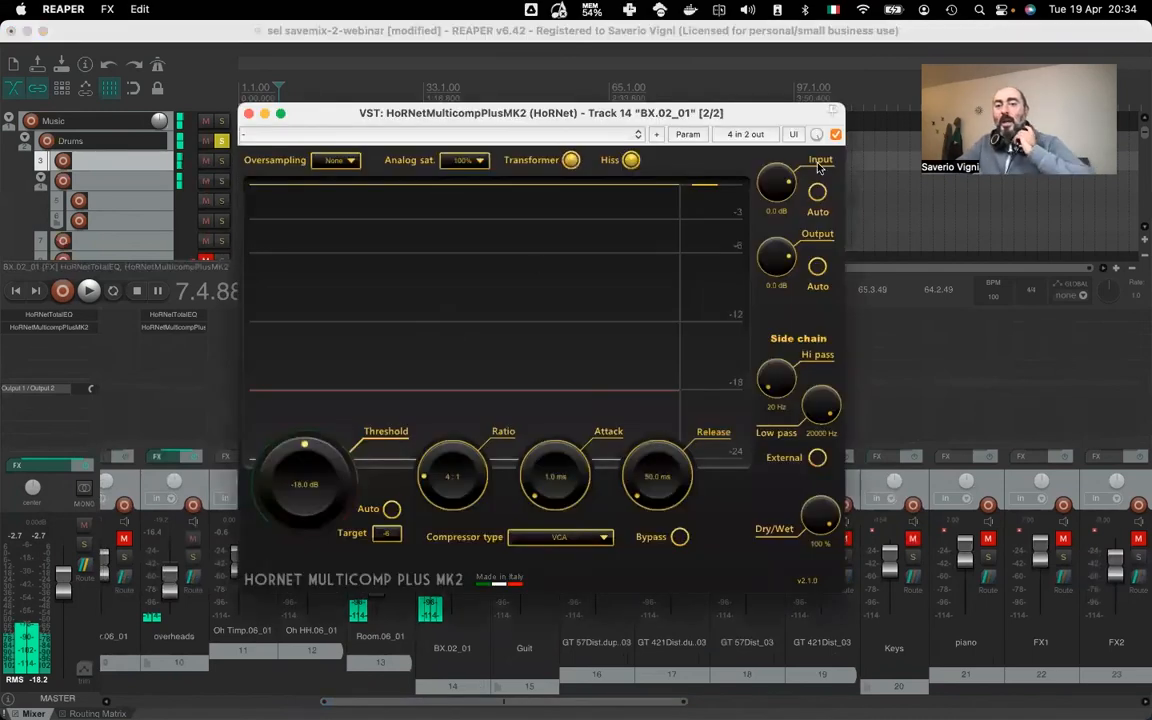
{"action": "left_click", "coordinate": [836, 135]}
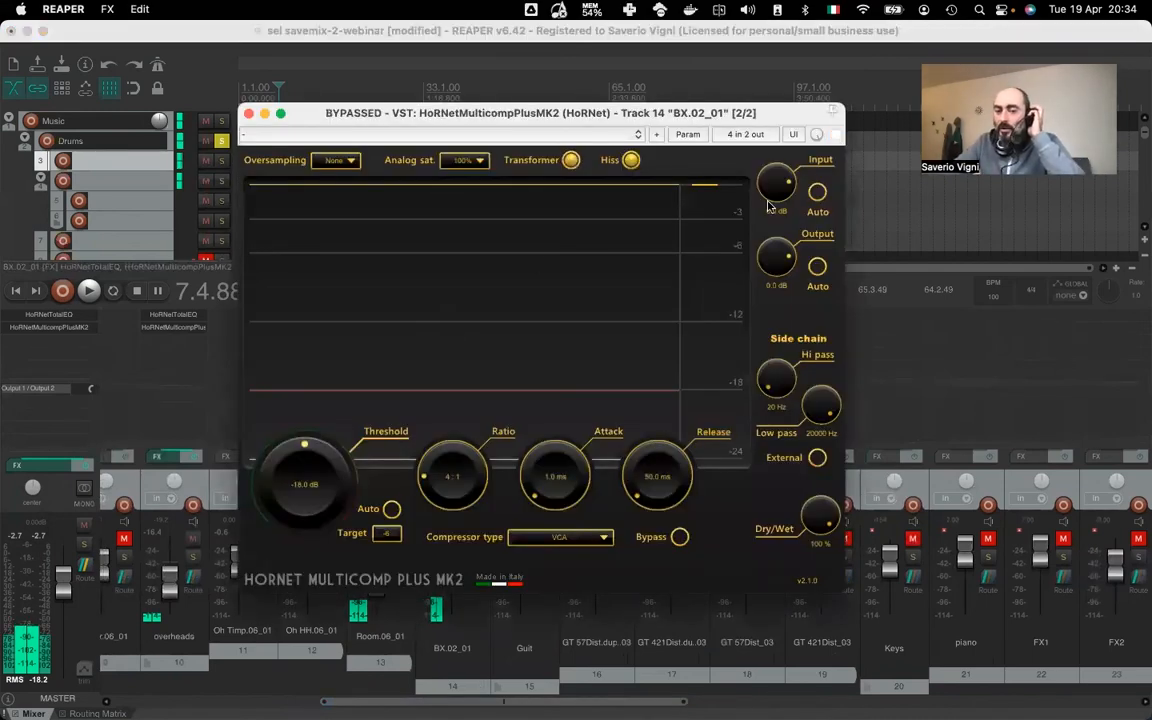
{"action": "key", "text": "space"}
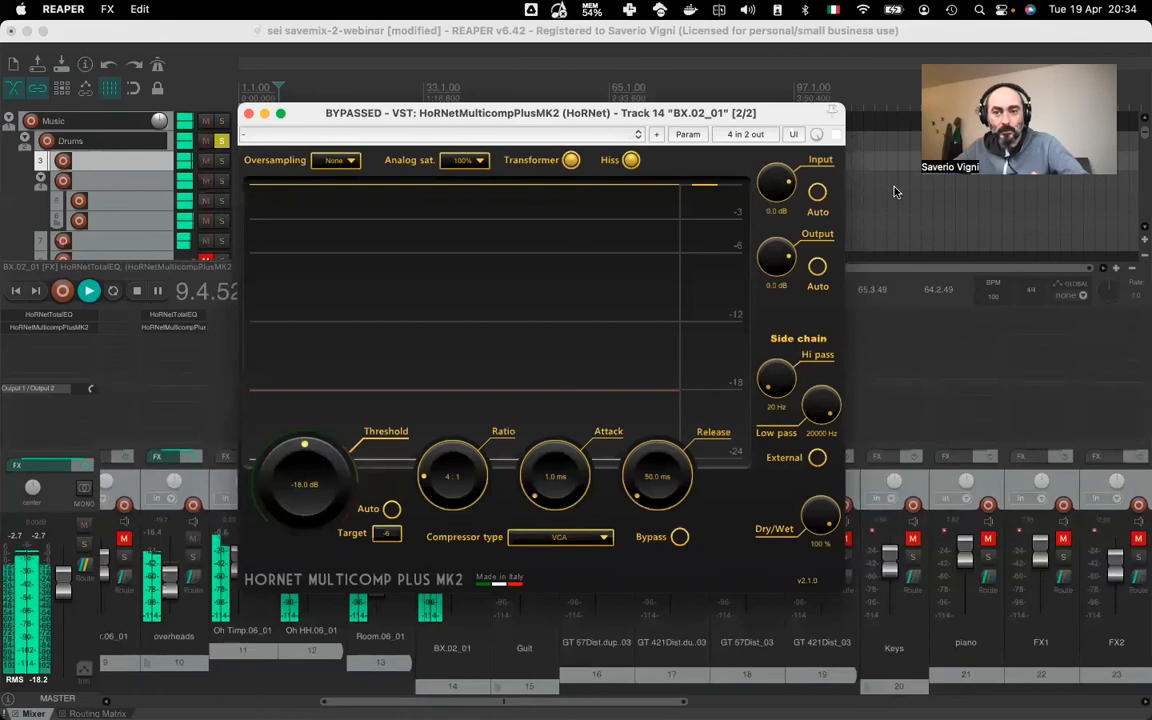
Raise the BX.02_01 track volume to about +3.7 dB, moving the plugin window aside to reach the fader
{"action": "left_click_drag", "start_coordinate": [633, 120], "coordinate": [1069, 180]}
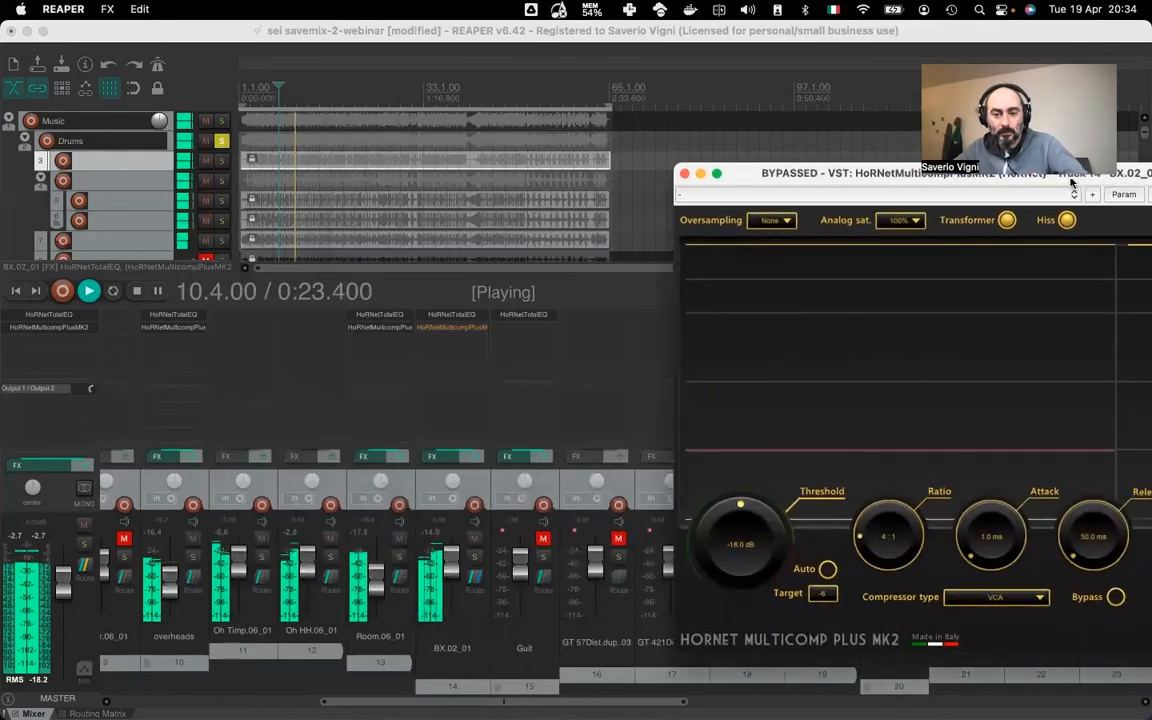
{"action": "left_click", "coordinate": [451, 552]}
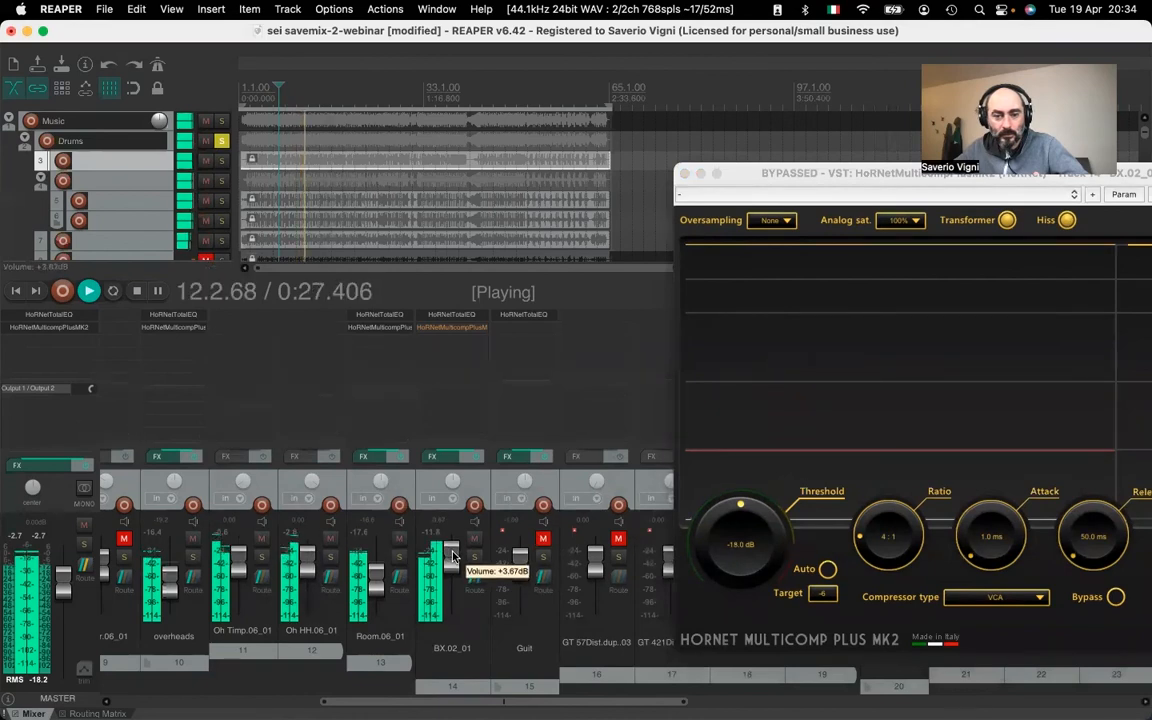
{"action": "left_click_drag", "start_coordinate": [833, 175], "coordinate": [333, 137]}
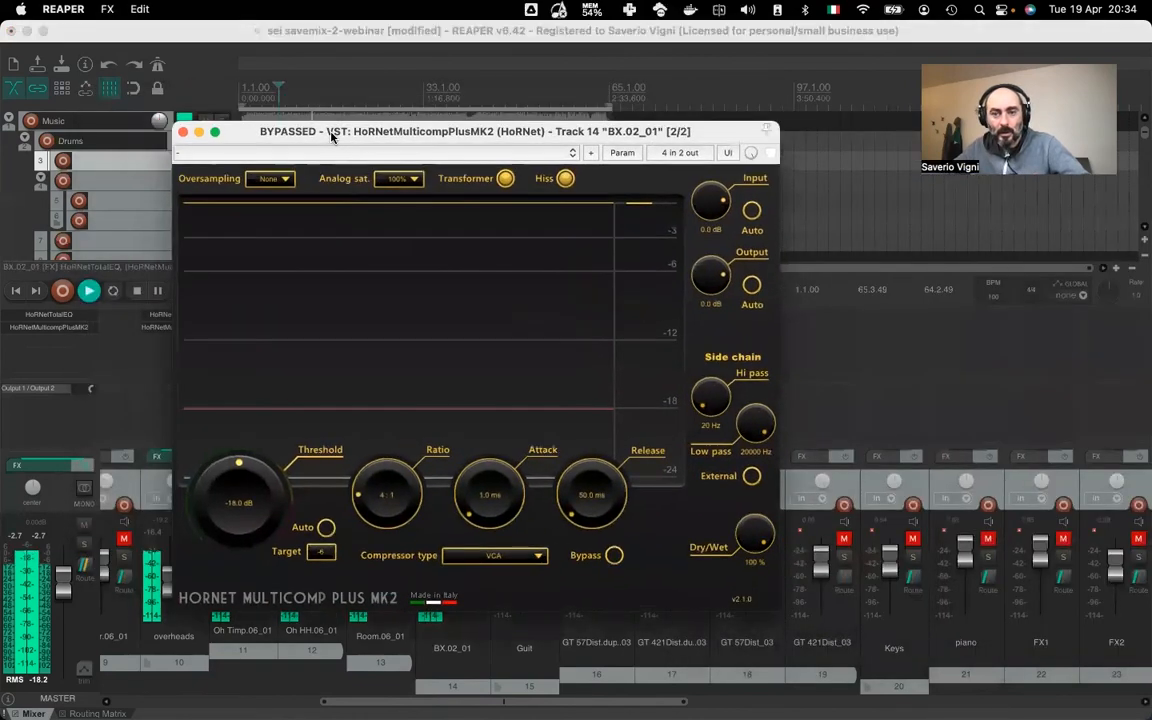
Activate the bass compressor with 15 dB input gain, external side chain and automatic threshold, and choose the VCA 160 compressor type
{"action": "left_click", "coordinate": [768, 154]}
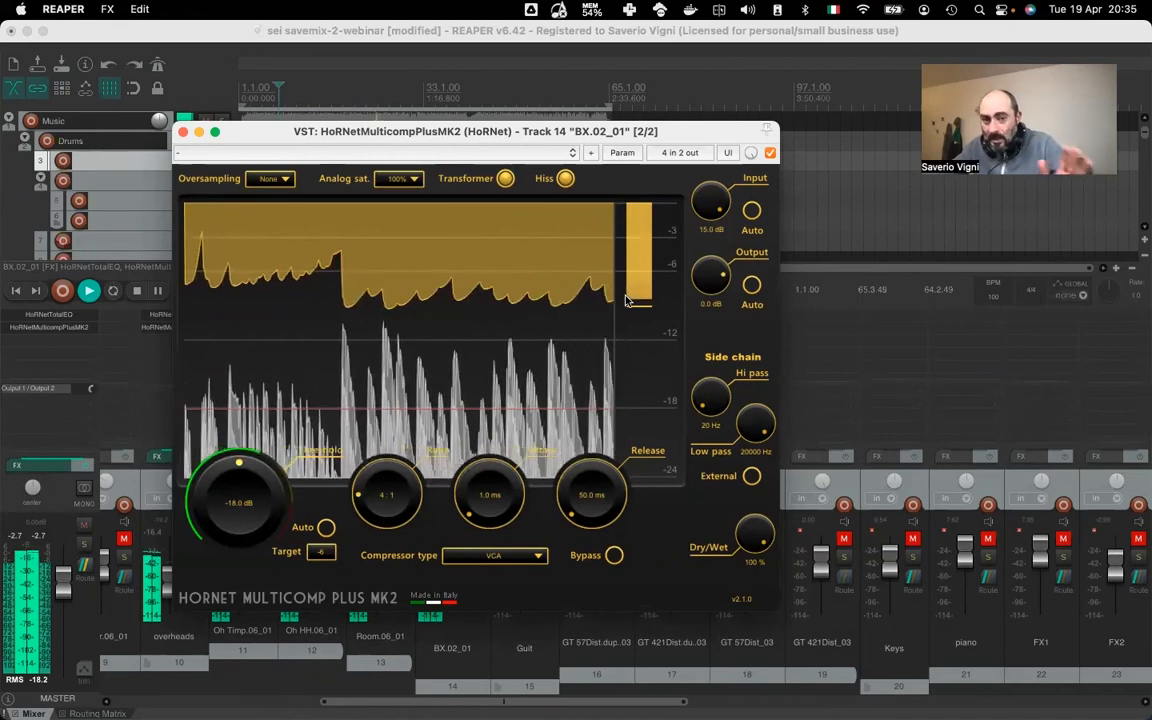
{"action": "left_click", "coordinate": [752, 477]}
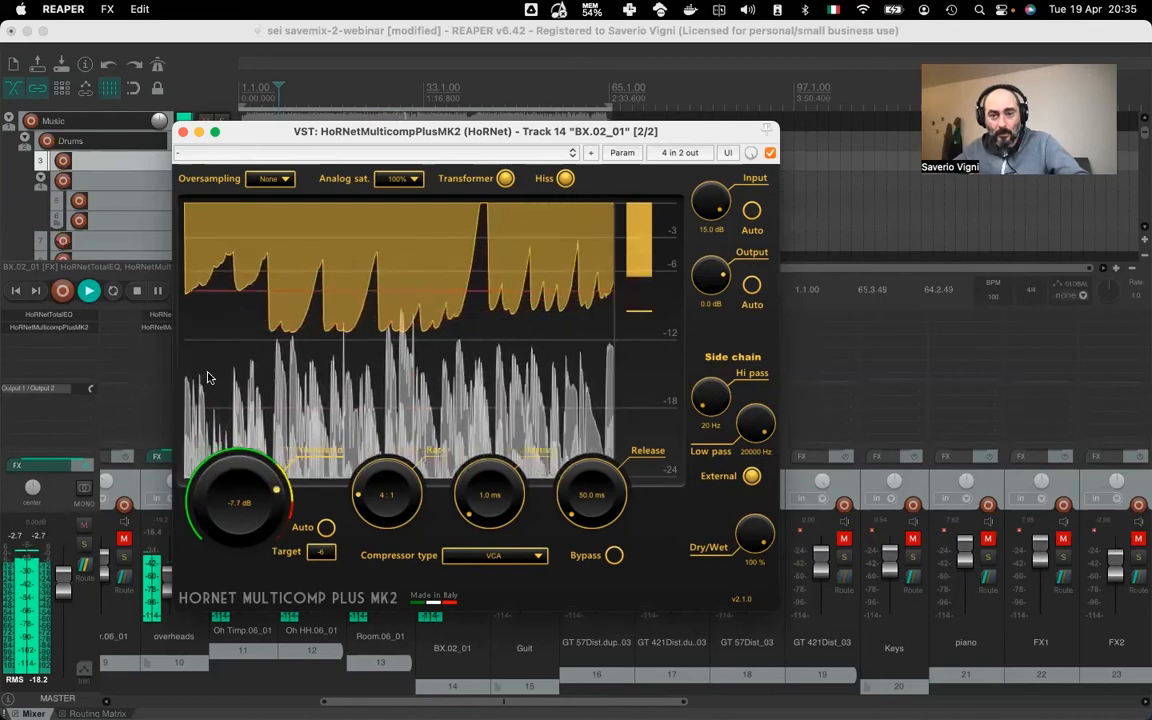
{"action": "left_click", "coordinate": [323, 530]}
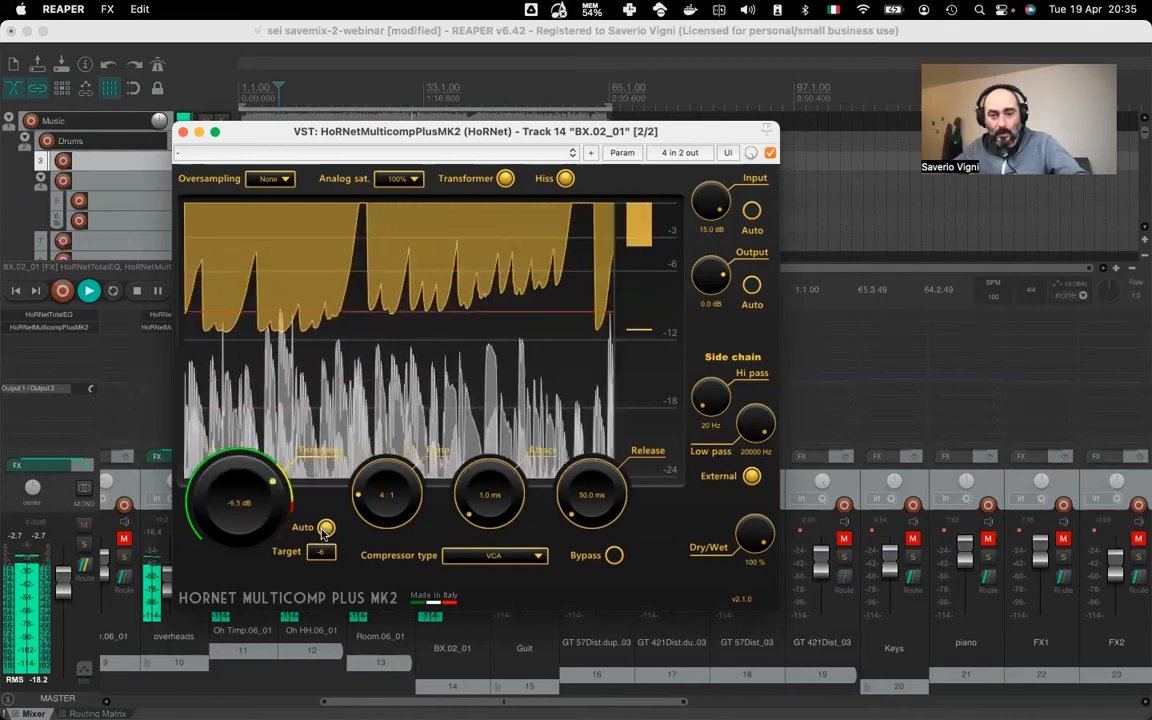
{"action": "left_click", "coordinate": [503, 556]}
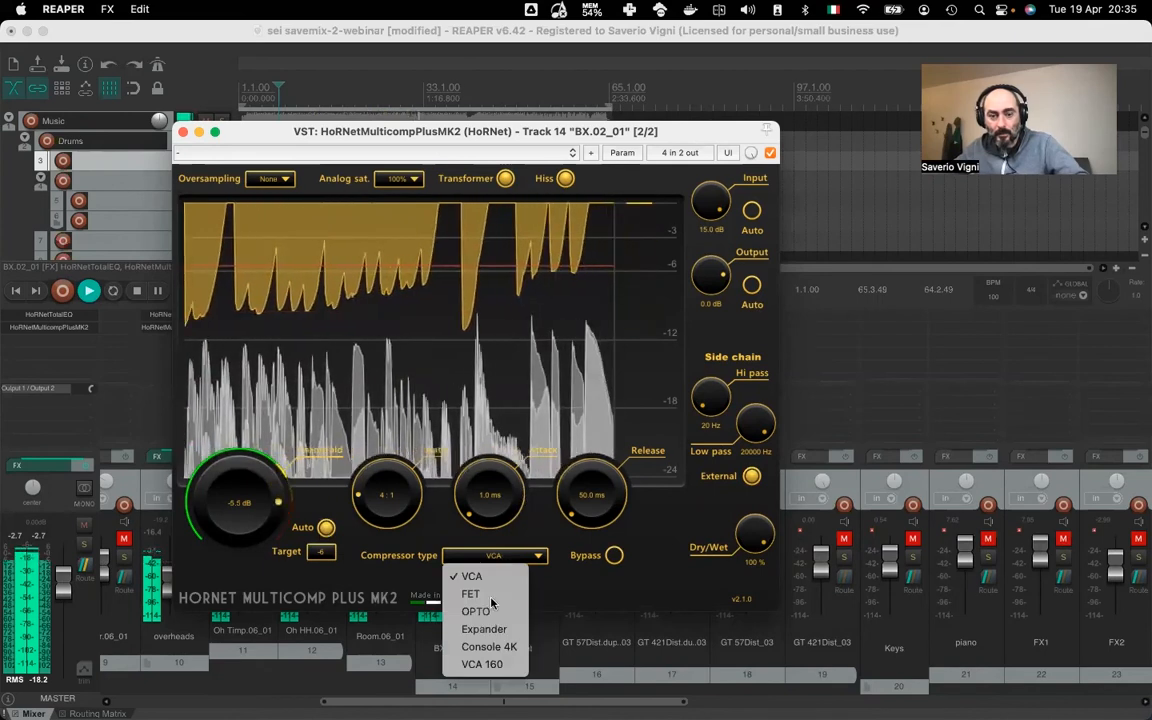
{"action": "left_click", "coordinate": [485, 662]}
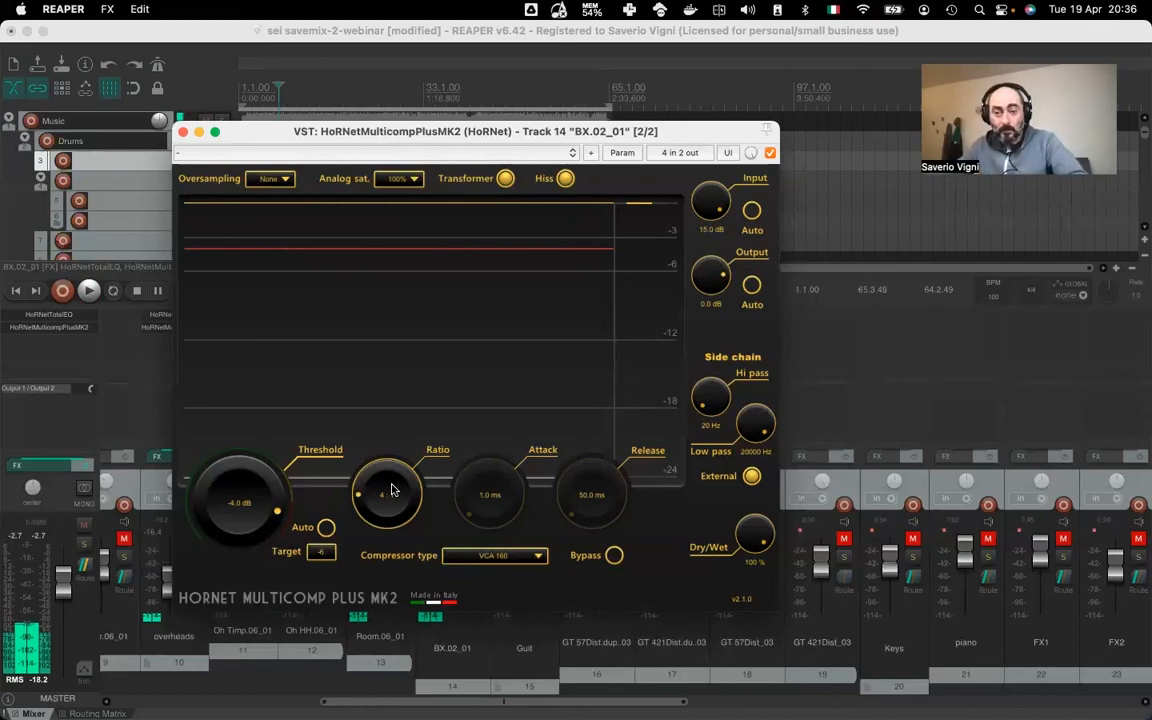
During playback, try the side-chain high-pass at 2202 Hz, set it to 117 Hz and recalculate the bass compressor's threshold automatically
{"action": "key", "text": "space"}
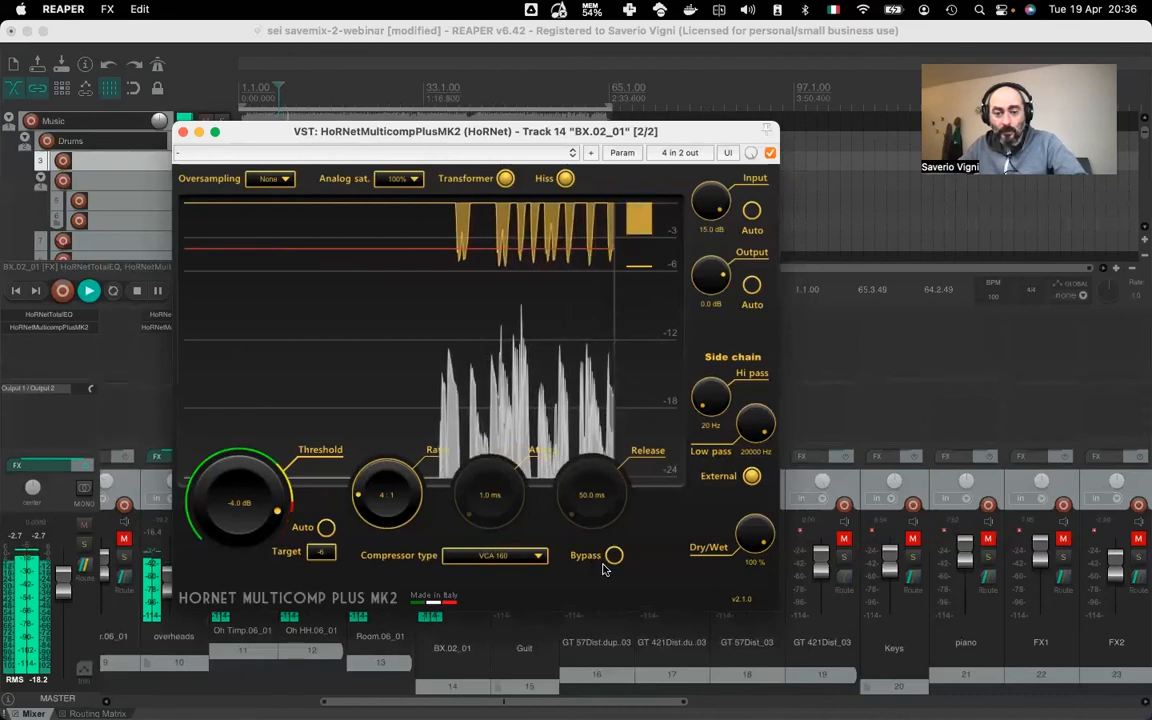
{"action": "left_click_drag", "start_coordinate": [712, 408], "coordinate": [698, 340]}
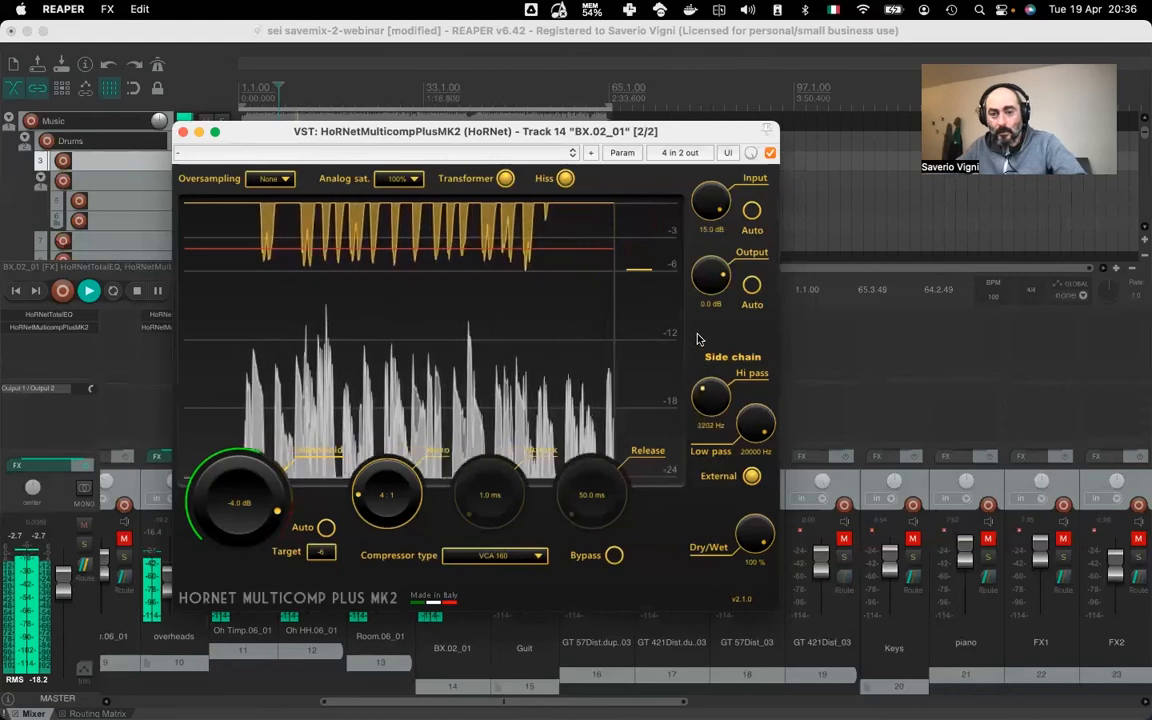
{"action": "left_click", "coordinate": [320, 528]}
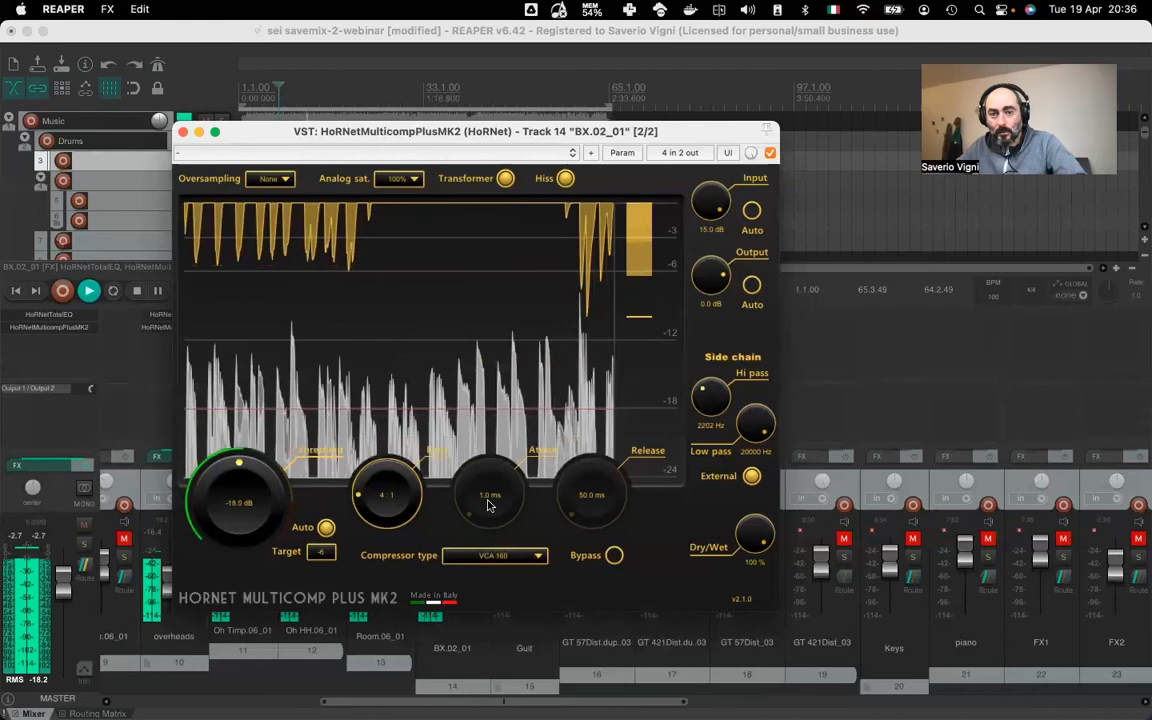
{"action": "left_click_drag", "start_coordinate": [709, 407], "coordinate": [703, 450]}
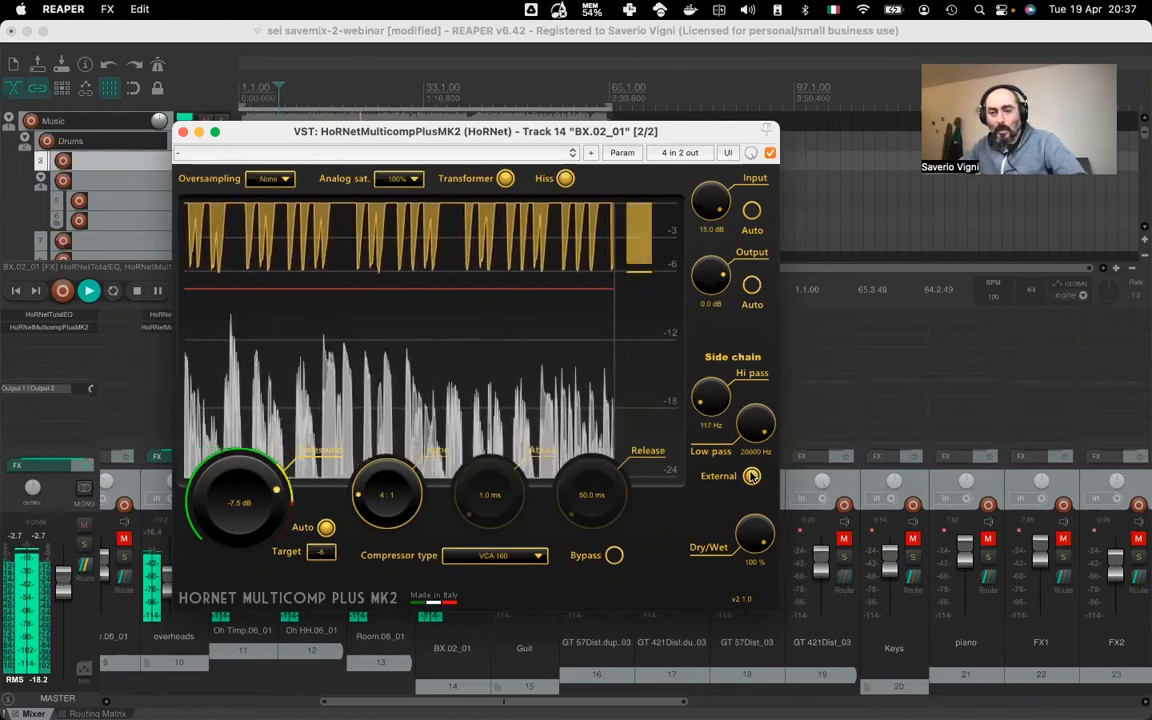
{"action": "key", "text": "space"}
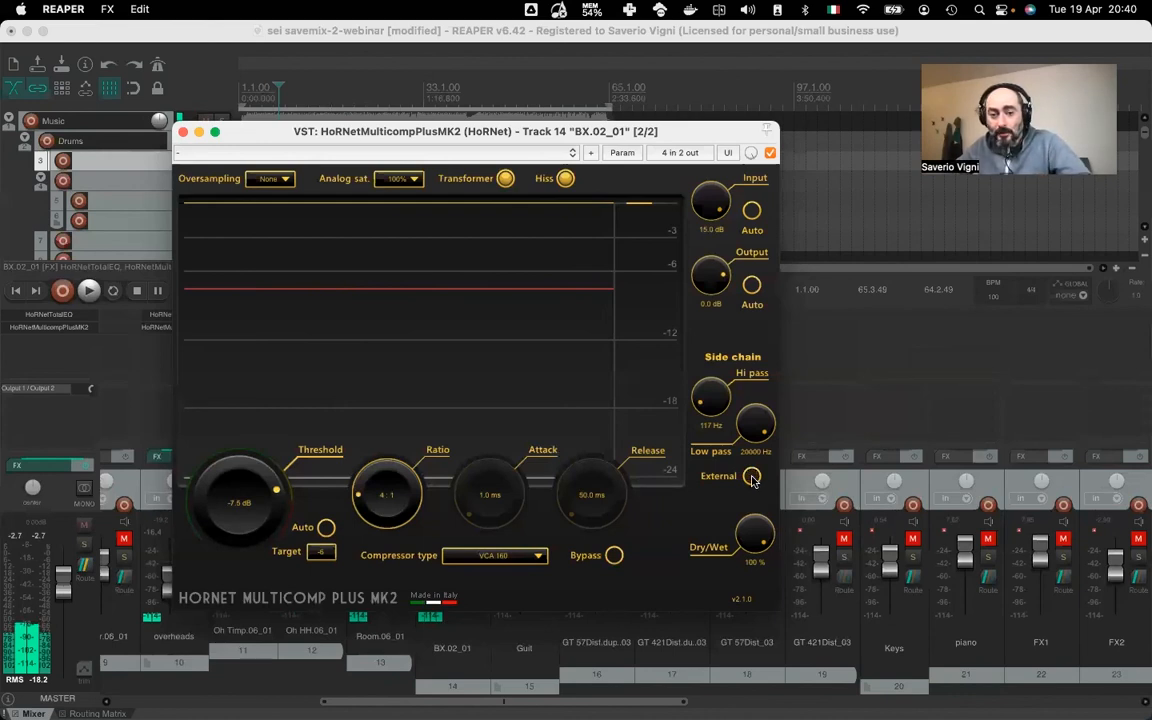
Try the bass compressor with the internal side chain, using automatic threshold detection to set the threshold to -14.0 dB during playback
{"action": "key", "text": "space"}
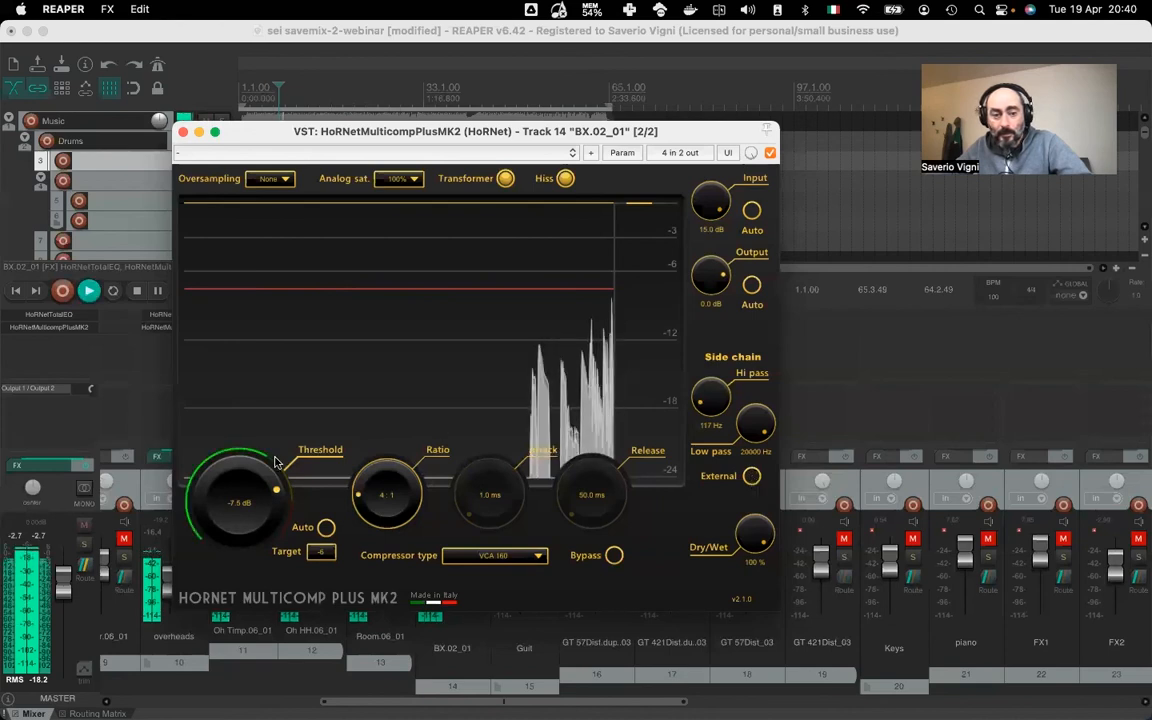
{"action": "left_click_drag", "start_coordinate": [222, 470], "coordinate": [231, 540]}
{"action": "left_click", "coordinate": [327, 527]}
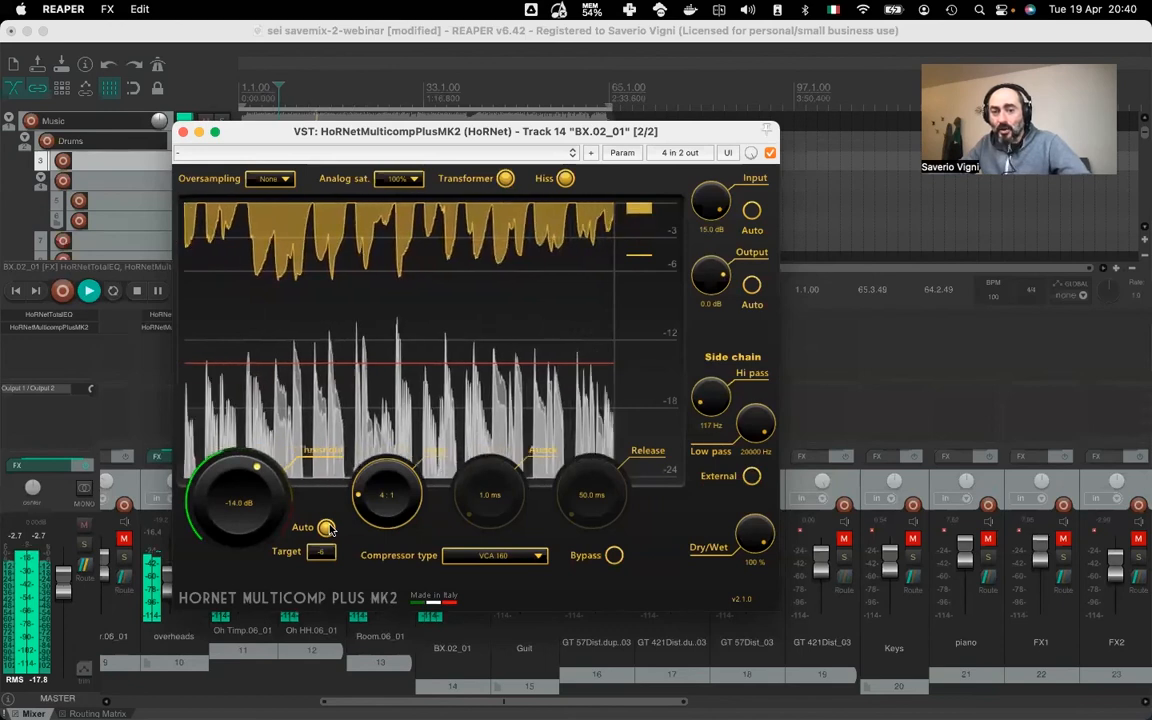
{"action": "left_click", "coordinate": [330, 529]}
{"action": "key", "text": "space"}
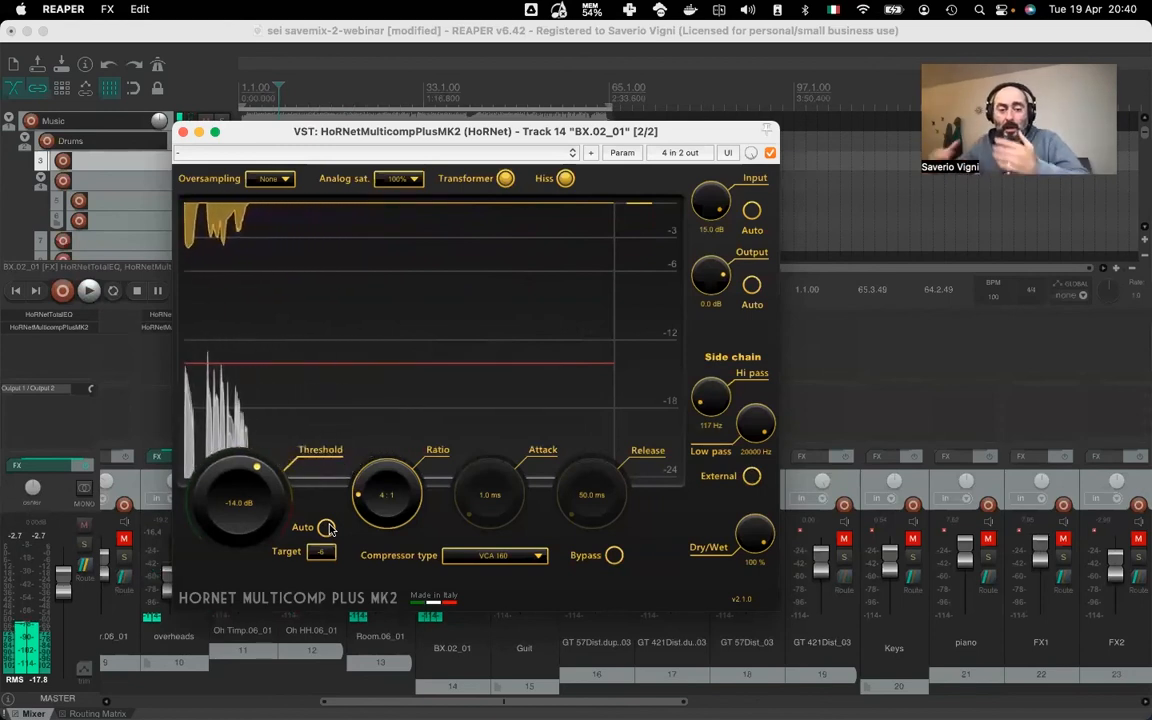
Switch the bass compressor back to the external side chain and set its threshold to -7.5 dB through automatic detection during playback
{"action": "left_click", "coordinate": [754, 477]}
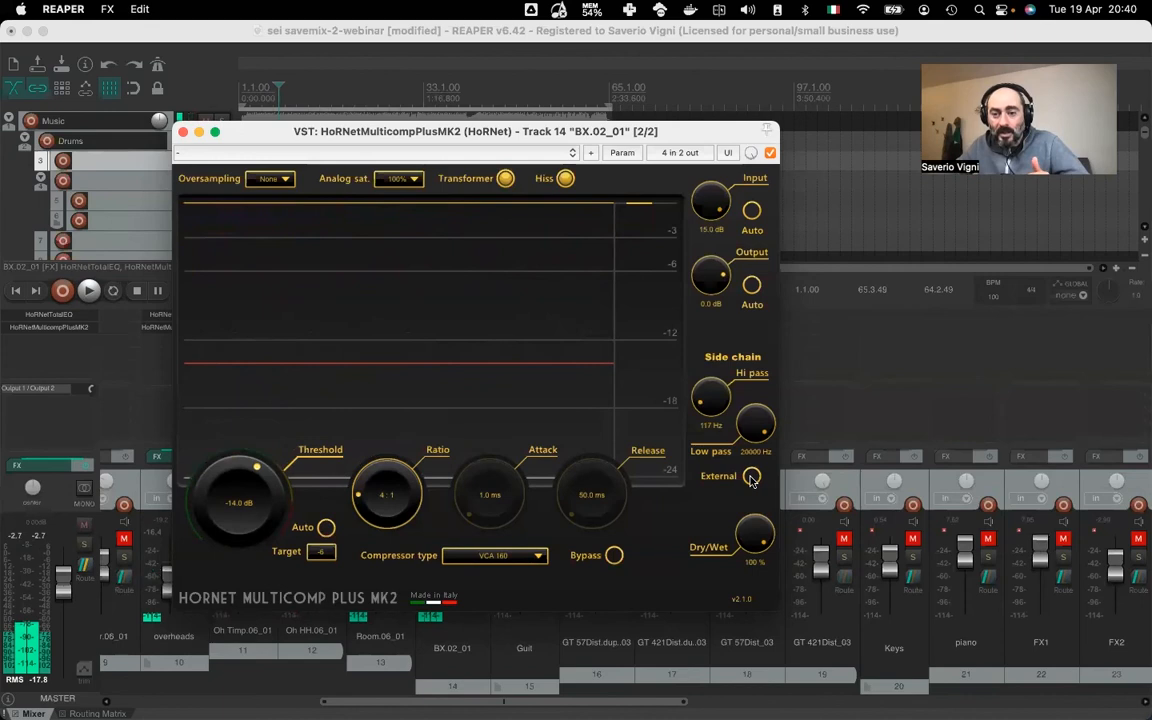
{"action": "left_click", "coordinate": [326, 528]}
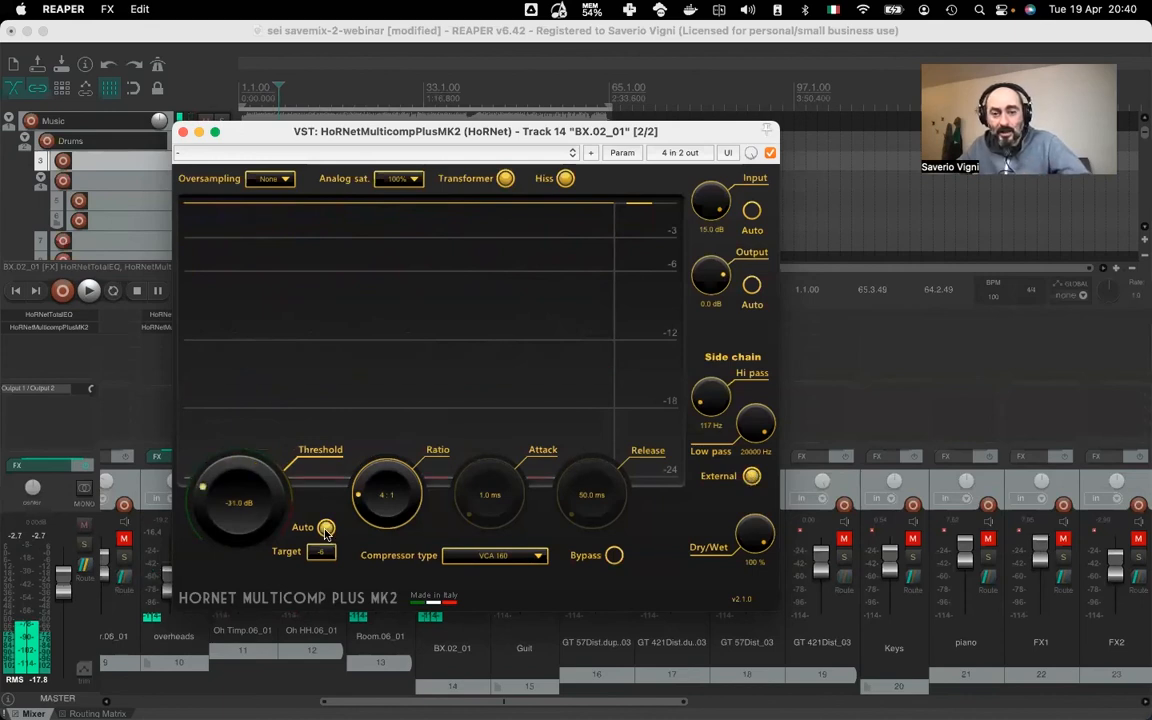
{"action": "key", "text": "space"}
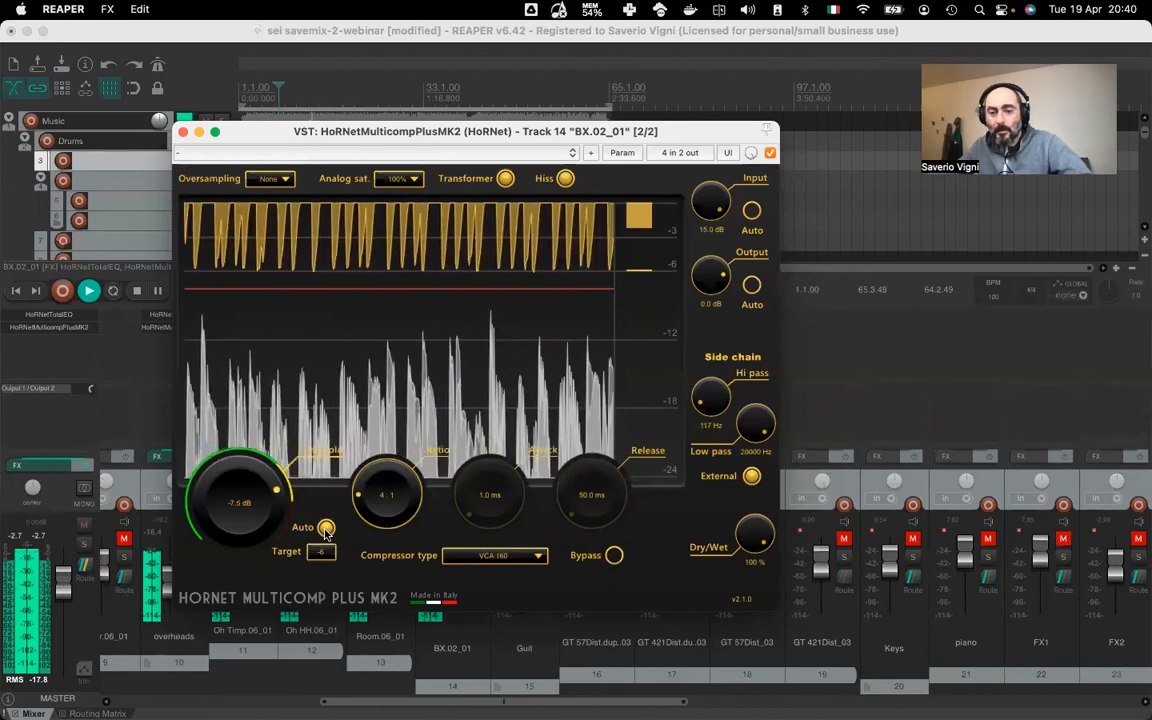
{"action": "left_click", "coordinate": [324, 531]}
{"action": "key", "text": "space"}
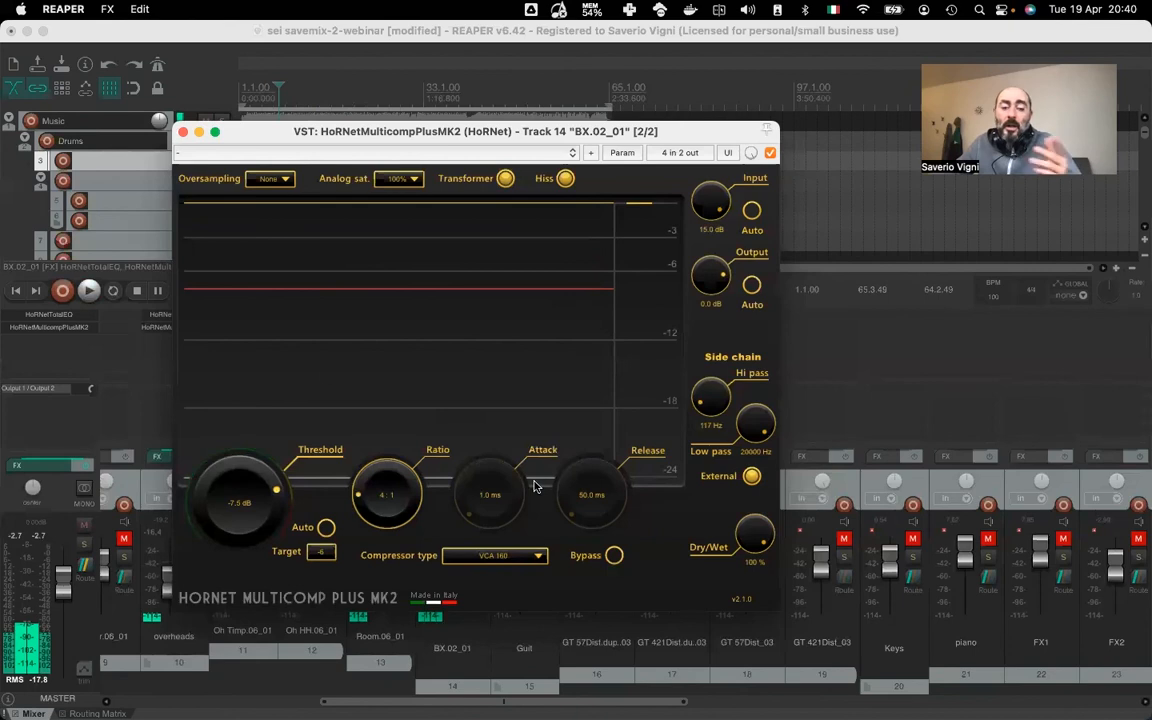
Try the FET compressor type on the bass with a 0.30 ms attack and automatic threshold, setting the threshold to -7.2 dB during playback
{"action": "left_click_drag", "start_coordinate": [249, 139], "coordinate": [142, 167]}
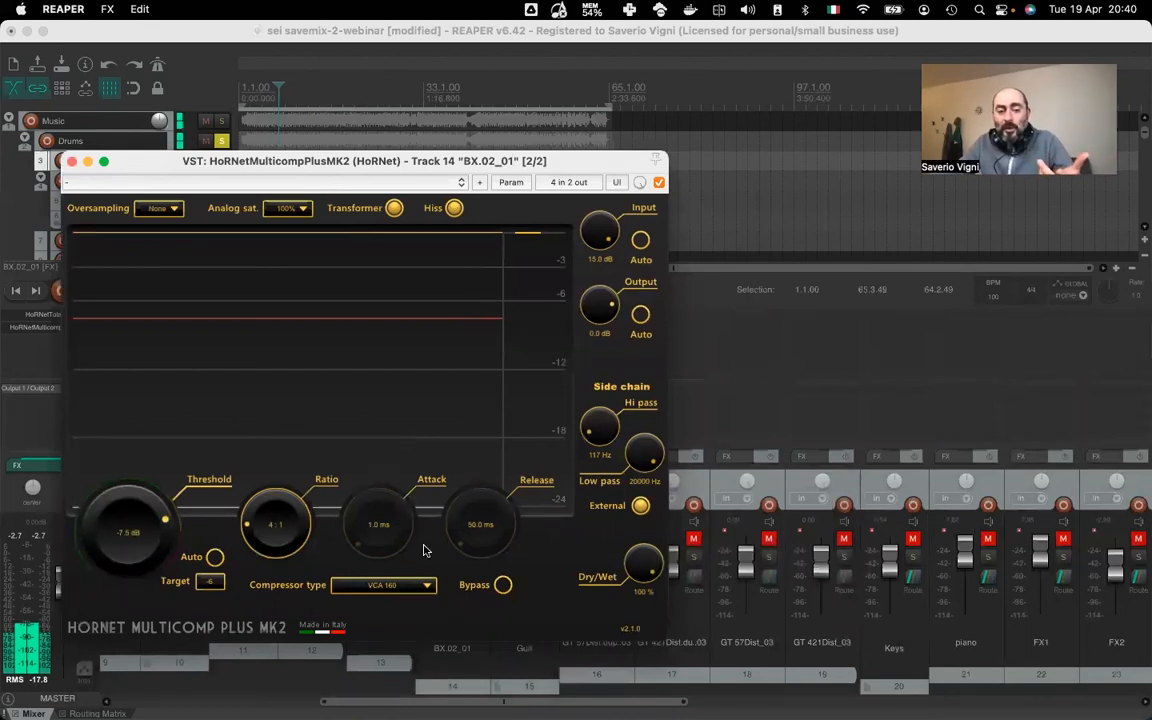
{"action": "left_click", "coordinate": [421, 586]}
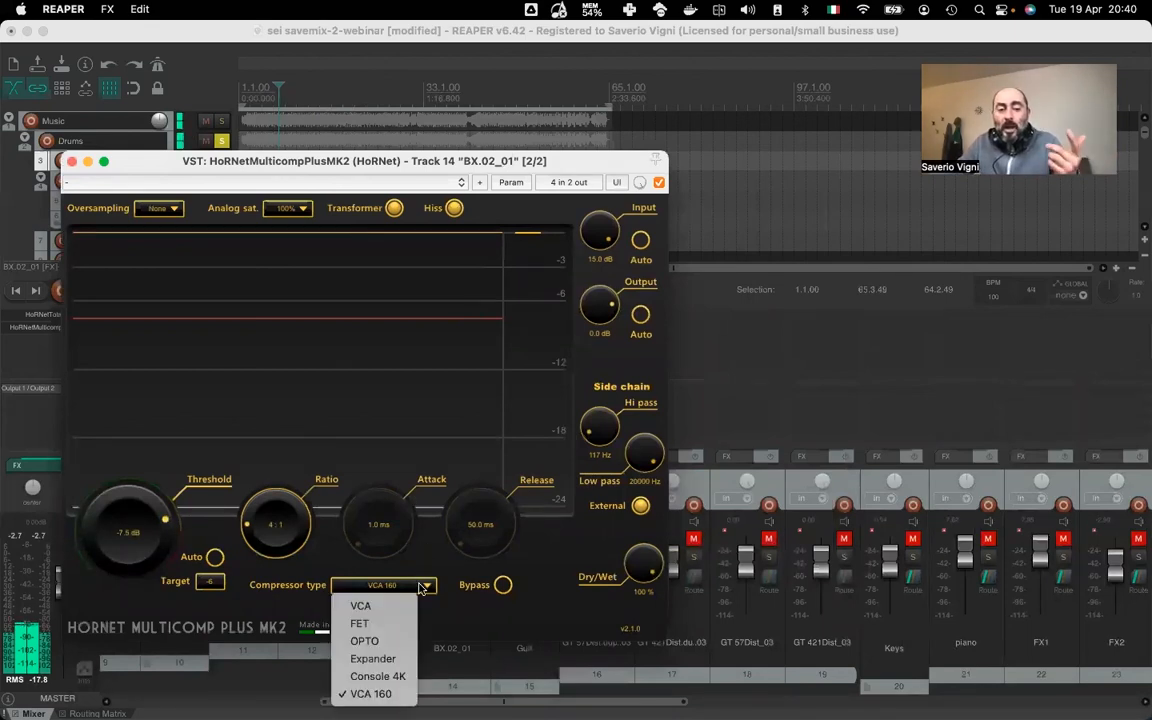
{"action": "left_click", "coordinate": [388, 624]}
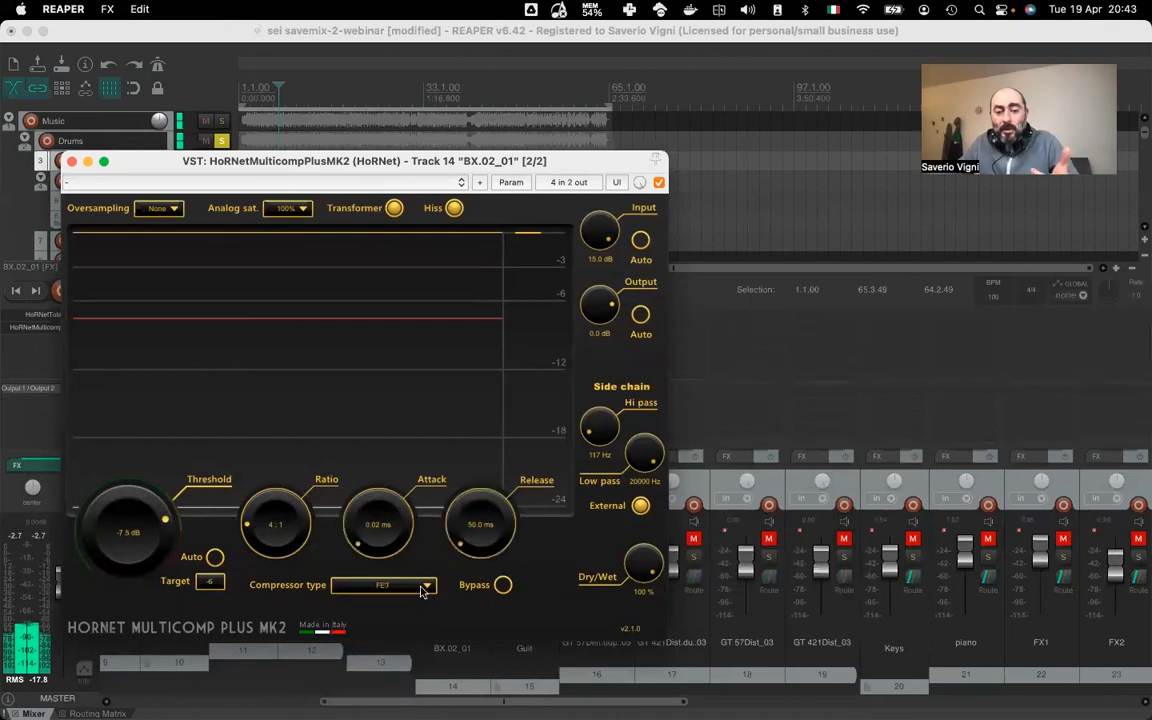
{"action": "left_click_drag", "start_coordinate": [371, 536], "coordinate": [373, 382]}
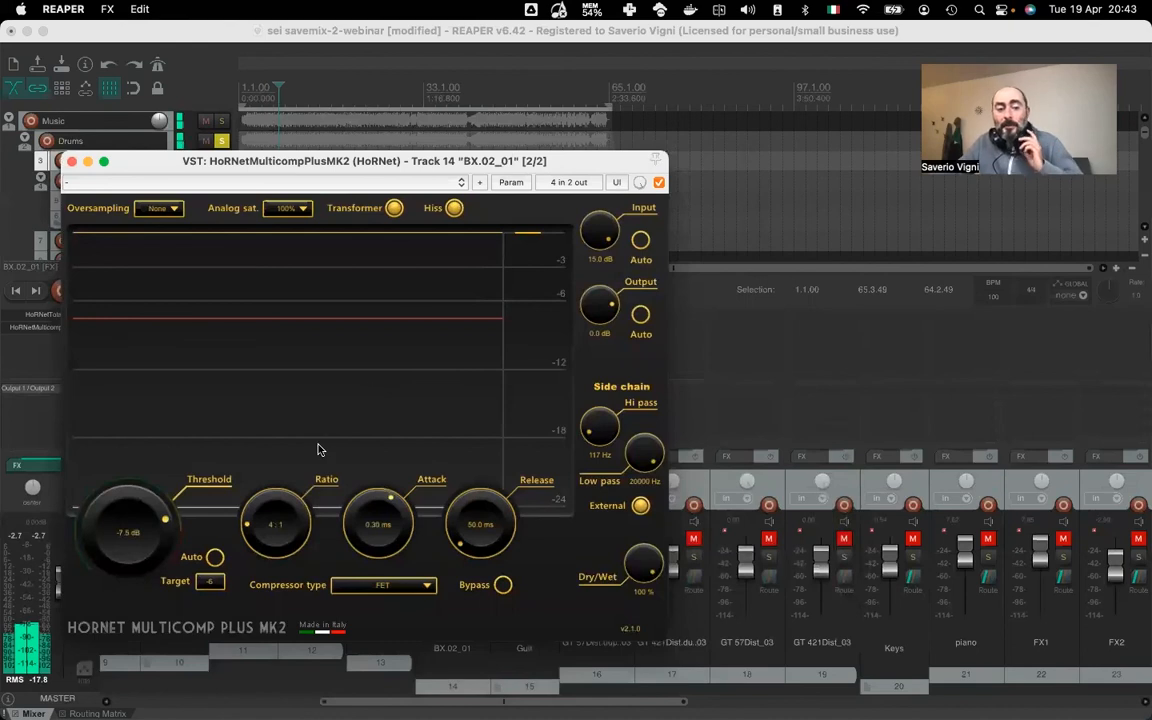
{"action": "key", "text": "space"}
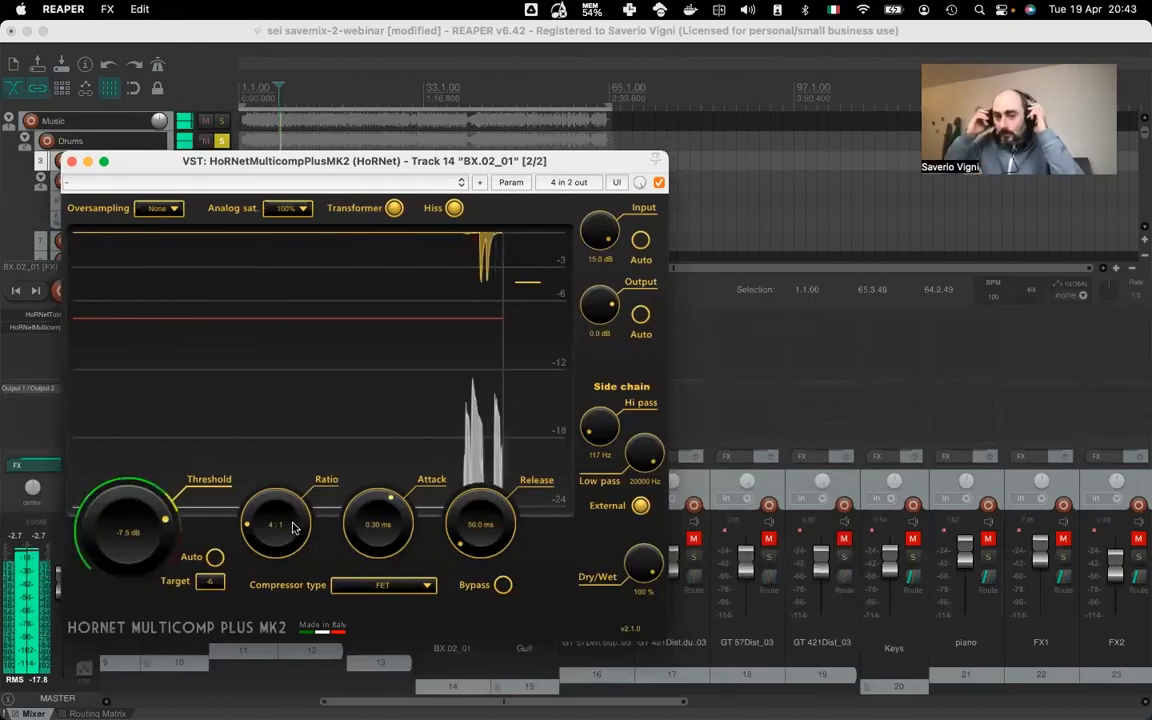
{"action": "left_click", "coordinate": [215, 558]}
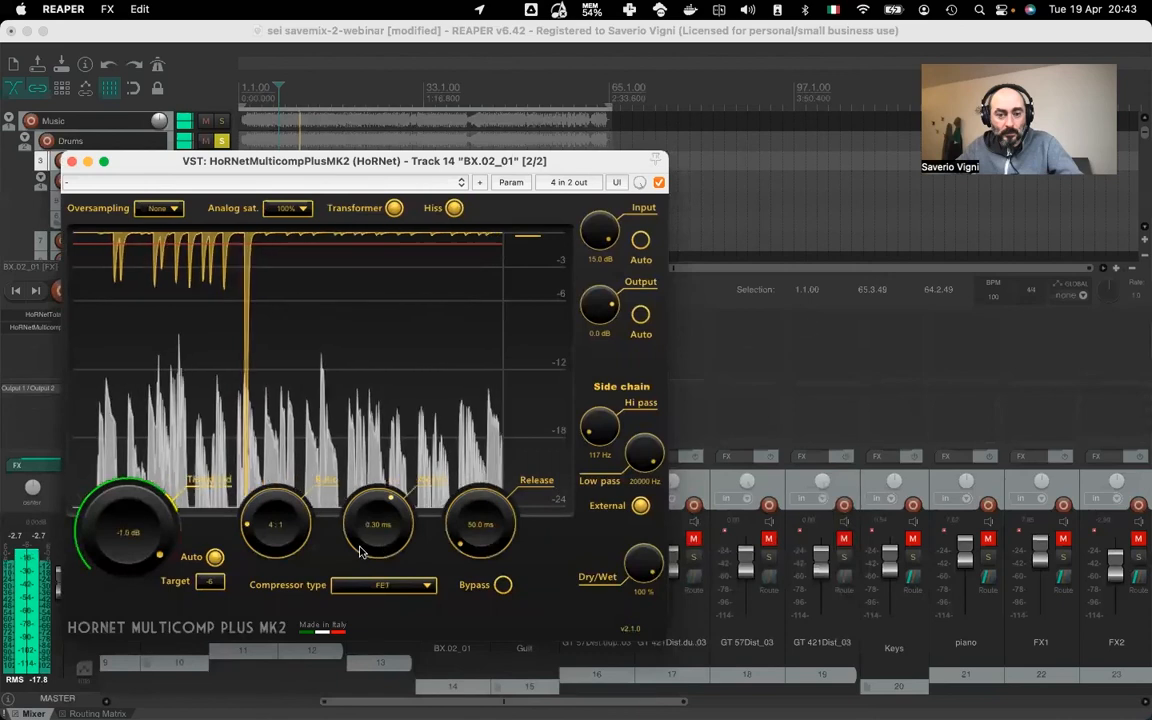
{"action": "left_click", "coordinate": [215, 557]}
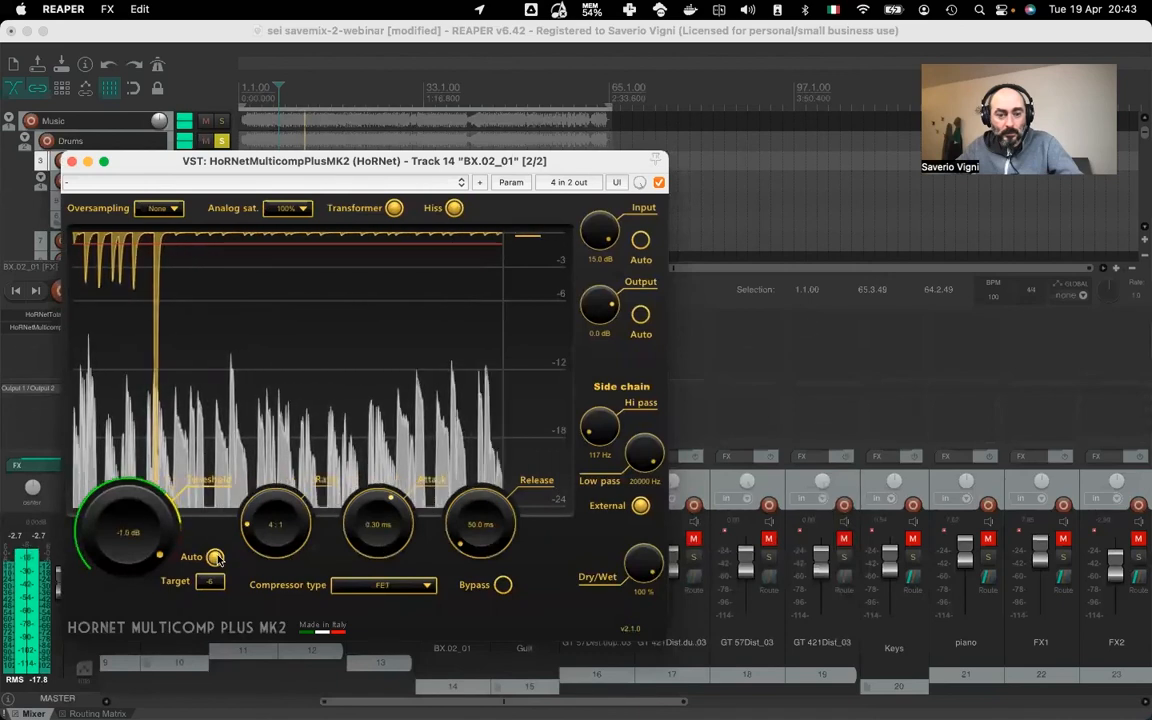
{"action": "left_click_drag", "start_coordinate": [140, 530], "coordinate": [143, 607]}
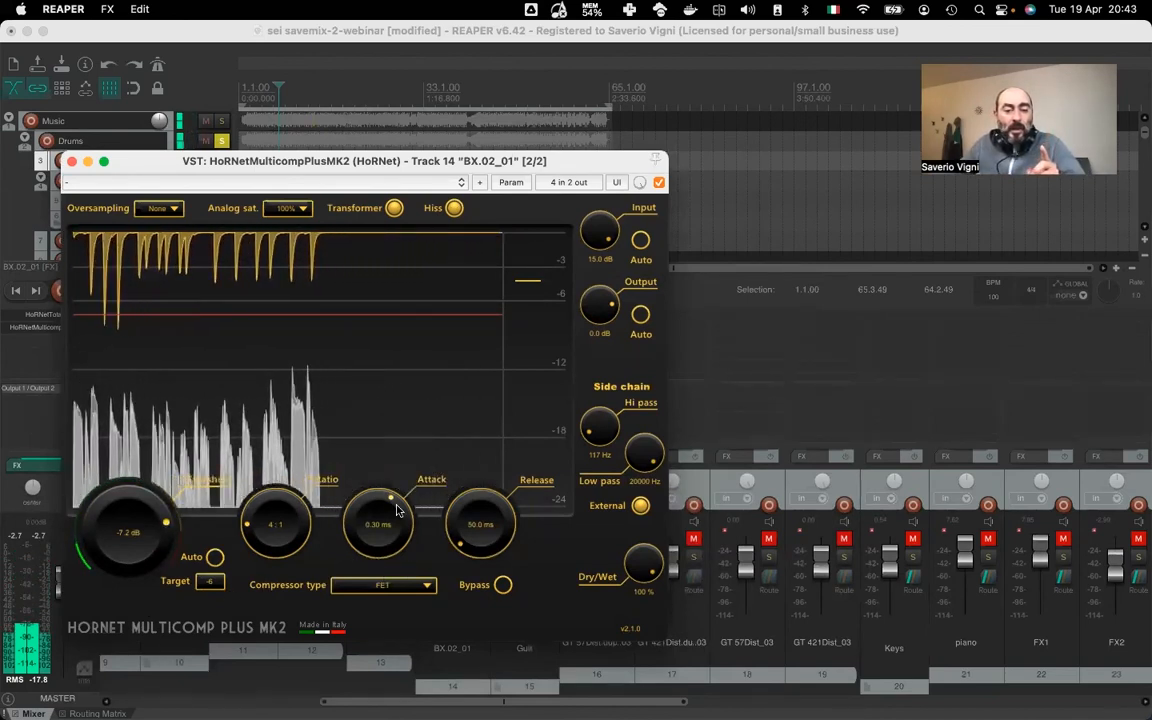
Return the bass compressor to the VCA 160 type, set its threshold to -7.5 dB by automatic detection during playback, and close the plug-in
{"action": "left_click", "coordinate": [405, 590]}
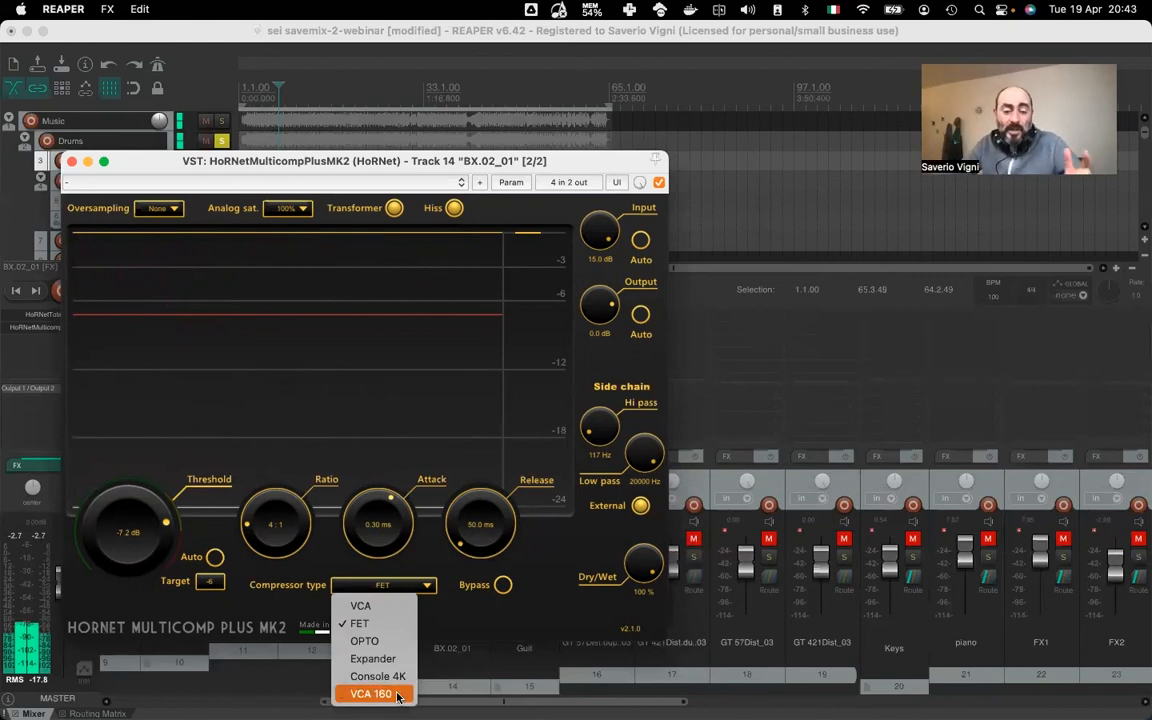
{"action": "left_click", "coordinate": [350, 692]}
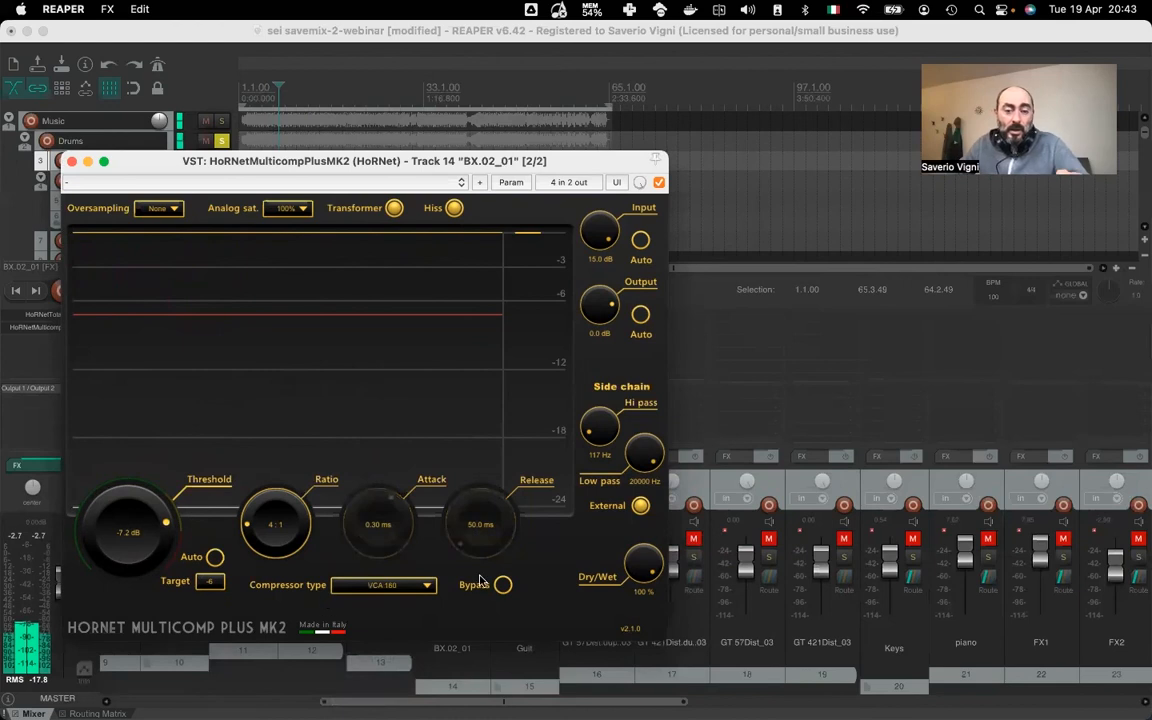
{"action": "left_click", "coordinate": [214, 557]}
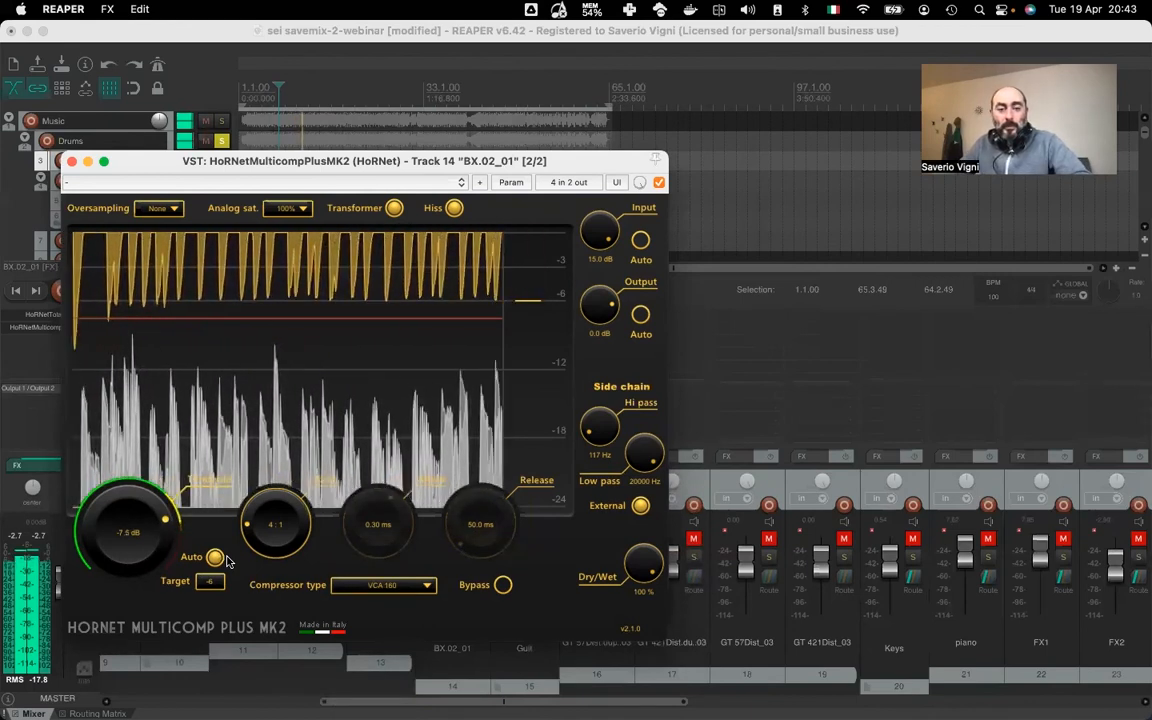
{"action": "left_click", "coordinate": [224, 557]}
{"action": "key", "text": "space"}
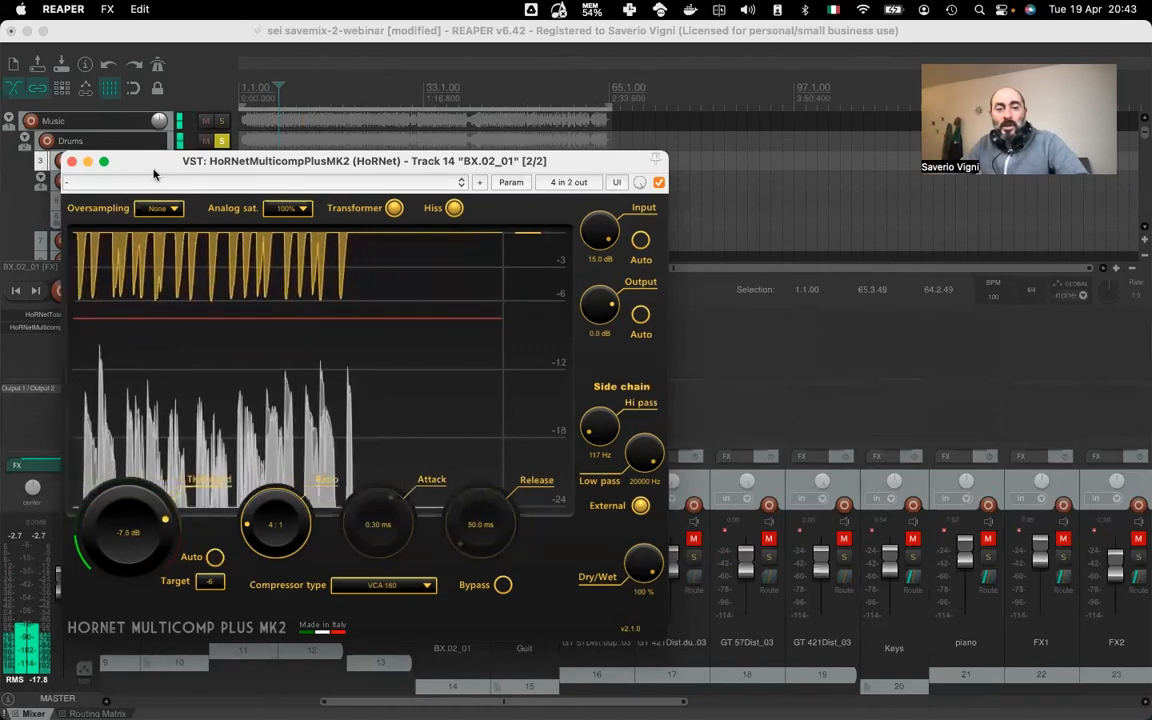
{"action": "left_click_drag", "start_coordinate": [128, 161], "coordinate": [218, 166]}
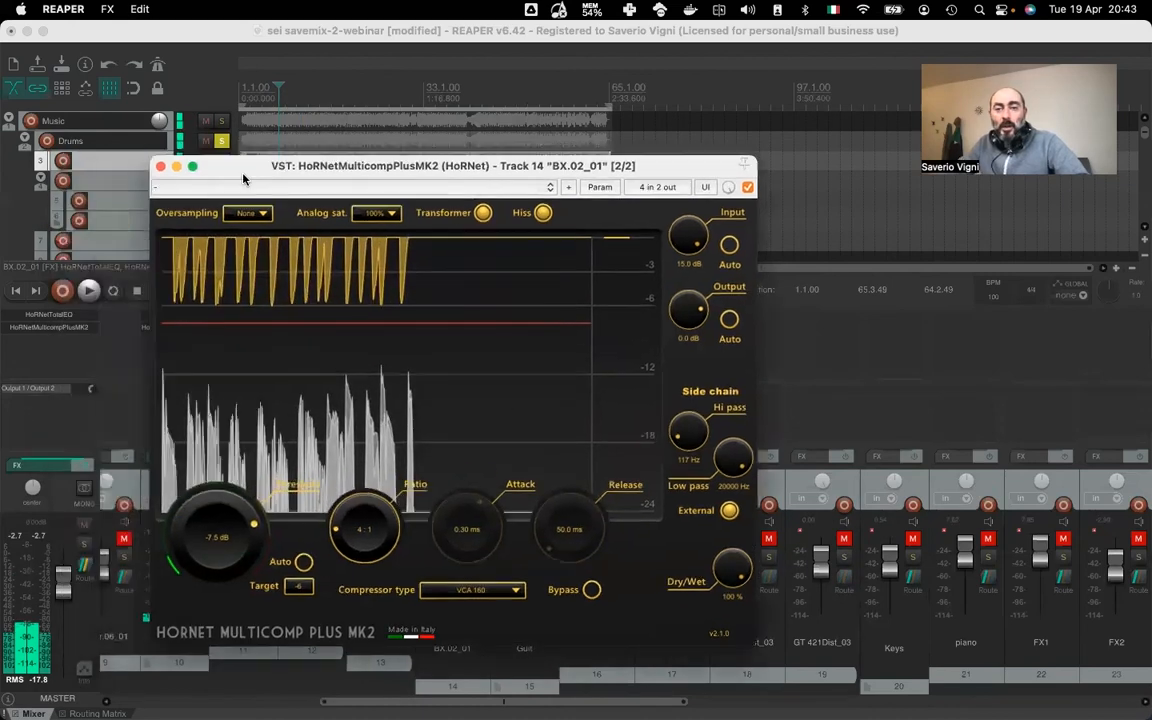
{"action": "left_click", "coordinate": [160, 167]}
Unmute the Vox folder and all vocal tracks from Vox.05_01 through the Vox Ritornello duplicates, tracks 27 to 38
{"action": "left_click_drag", "start_coordinate": [370, 703], "coordinate": [718, 704]}
{"action": "left_click", "coordinate": [518, 539]}
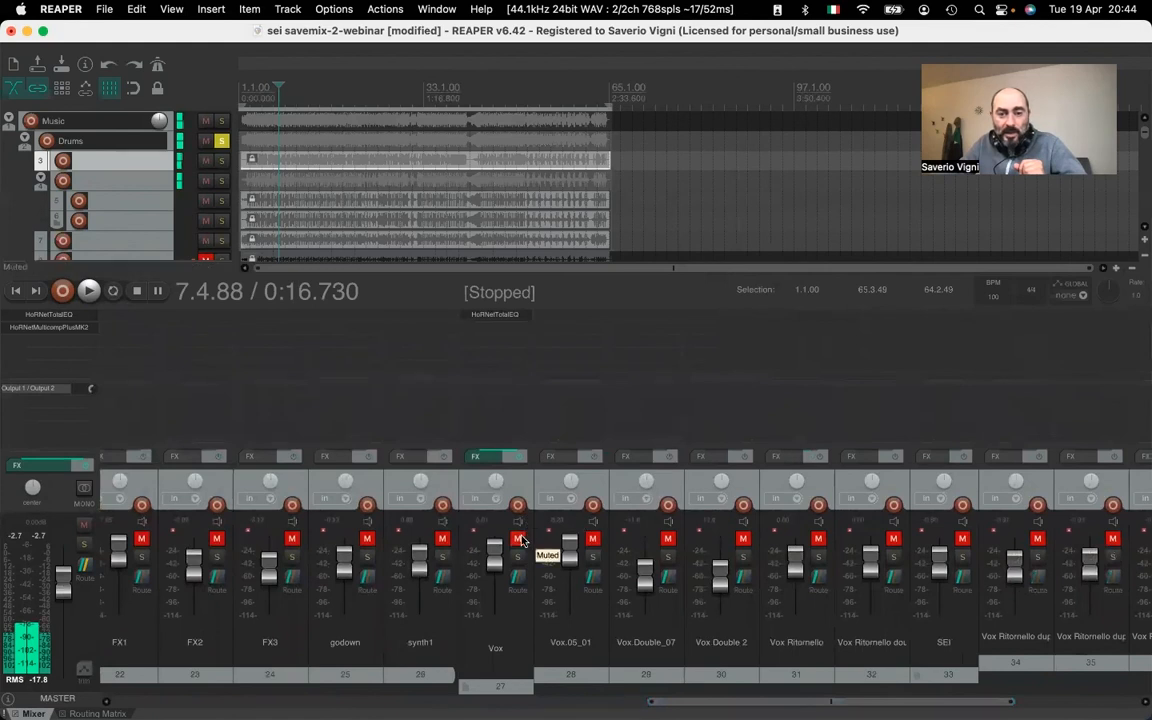
{"action": "left_click", "coordinate": [593, 539]}
{"action": "left_click", "coordinate": [668, 539]}
{"action": "left_click", "coordinate": [743, 539]}
{"action": "left_click", "coordinate": [817, 539]}
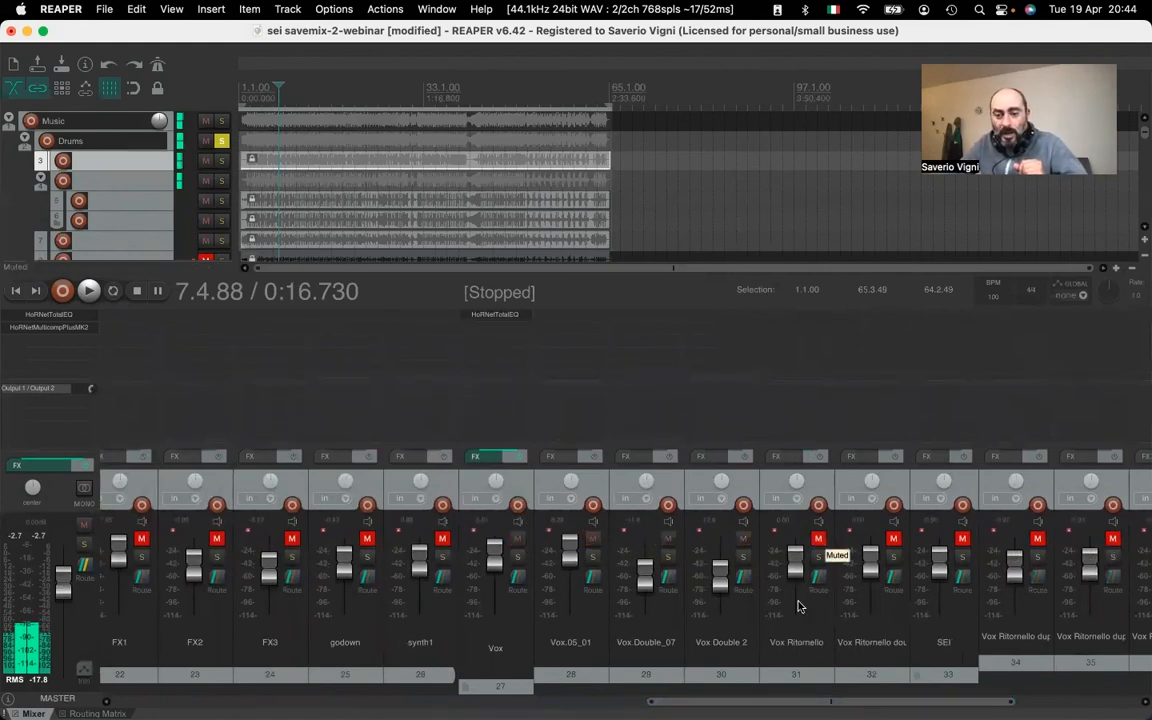
{"action": "left_click_drag", "start_coordinate": [812, 699], "coordinate": [931, 700]}
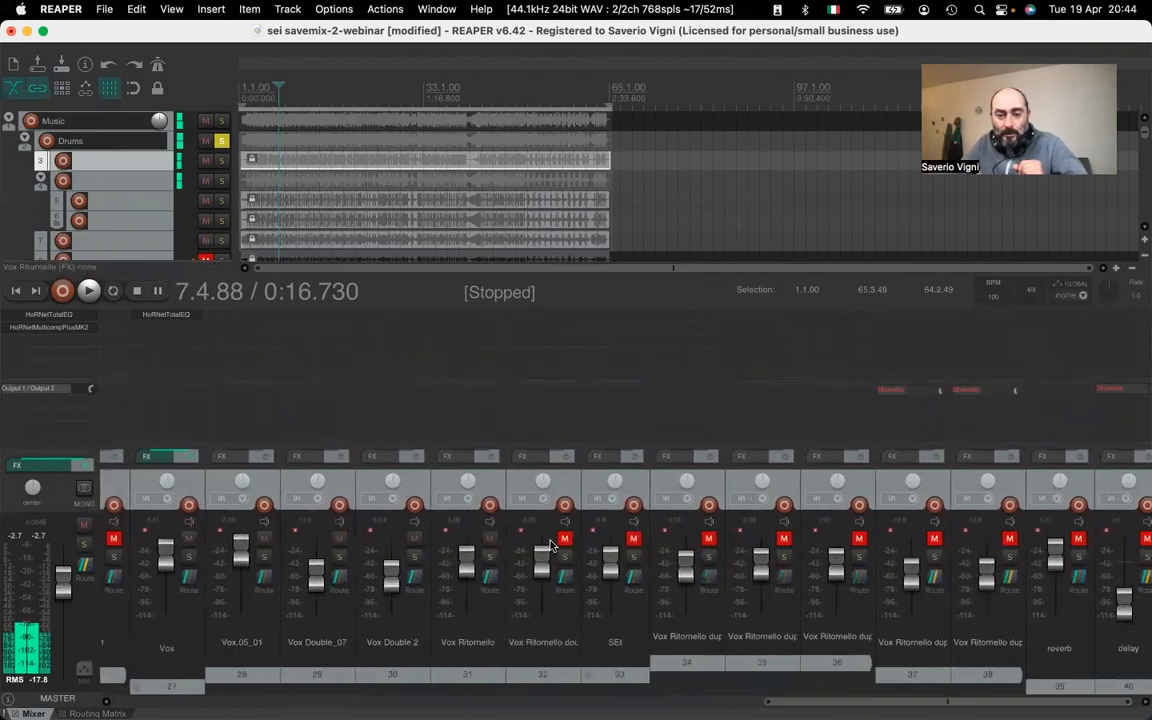
{"action": "left_click", "coordinate": [564, 539]}
{"action": "left_click", "coordinate": [633, 539]}
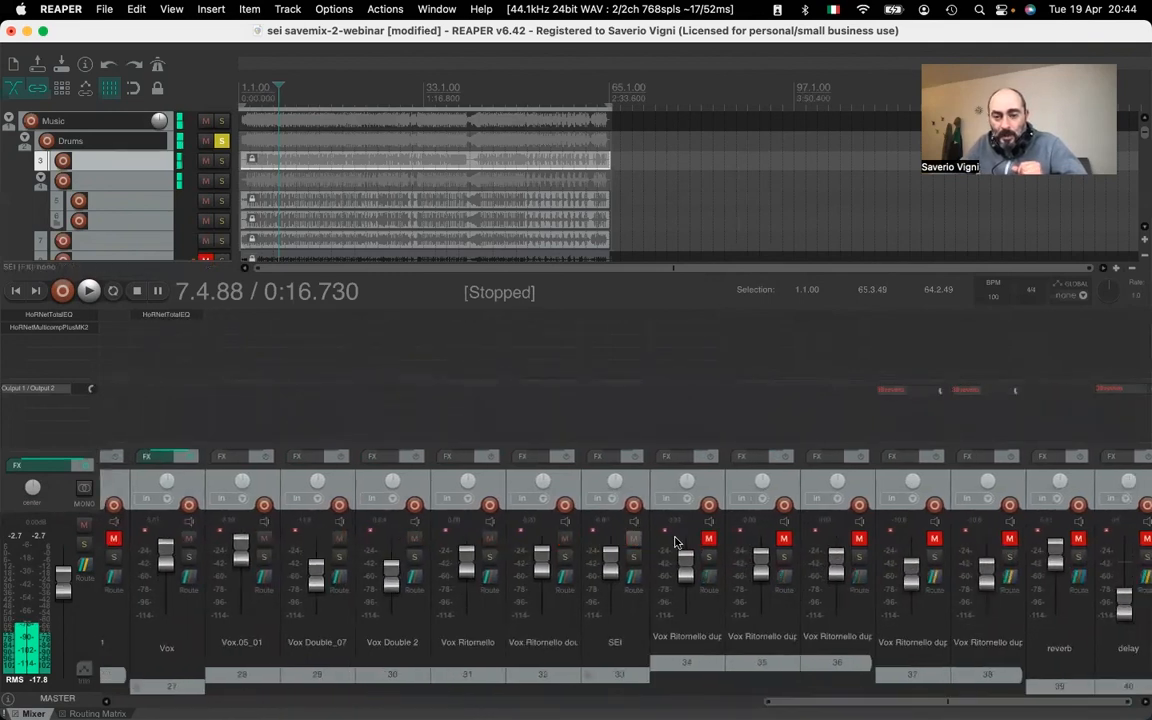
{"action": "left_click", "coordinate": [712, 539]}
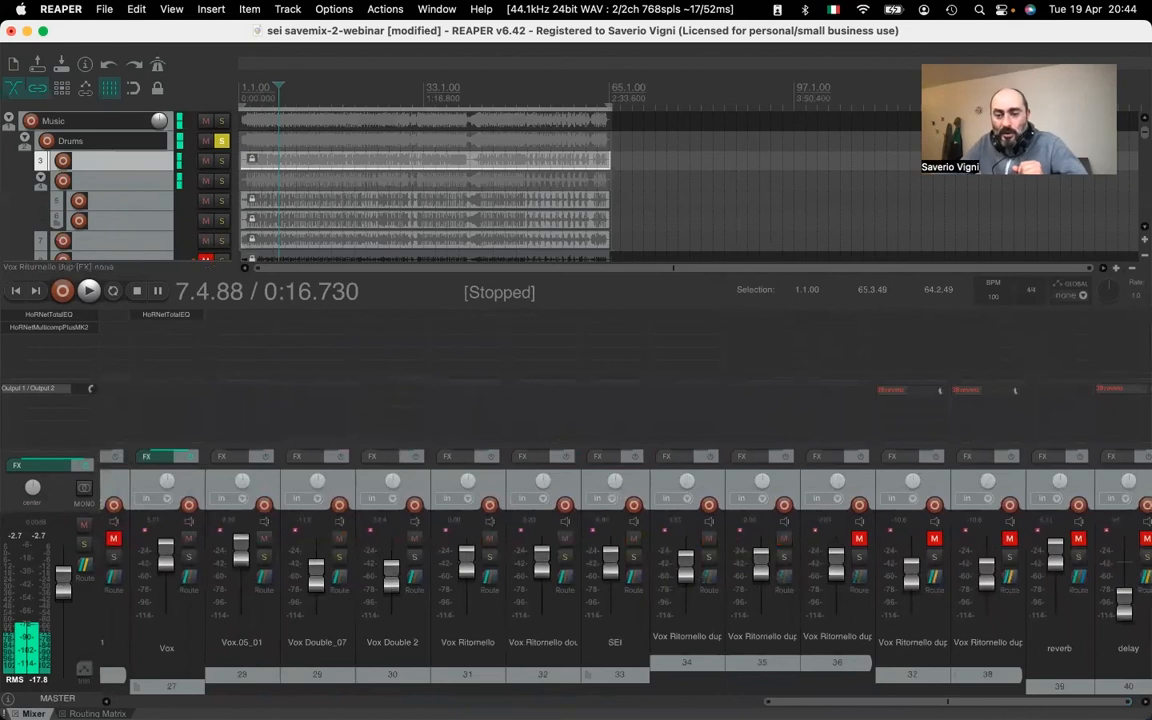
Solo the Vox folder and add the HoRNetMulticompPlusMK2 compressor to it
{"action": "left_click_drag", "start_coordinate": [931, 703], "coordinate": [936, 703]}
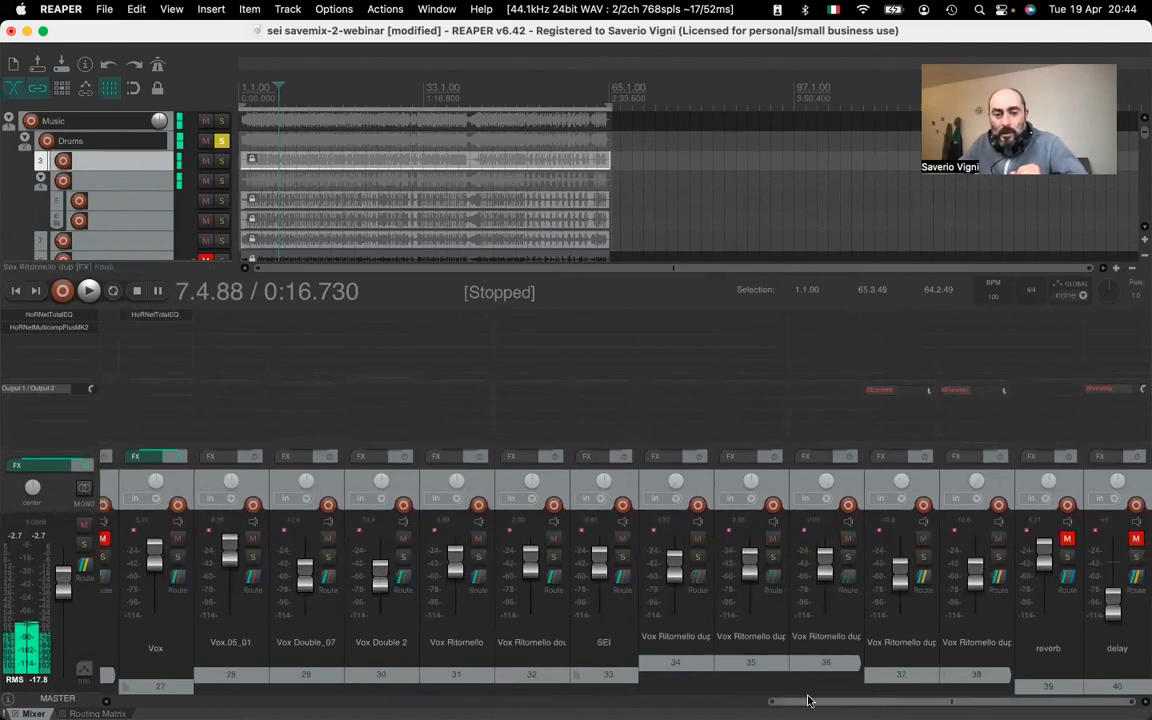
{"action": "scroll", "coordinate": [787, 697], "scroll_direction": "left", "scroll_amount": 5}
{"action": "left_click", "coordinate": [450, 556]}
{"action": "double_click", "coordinate": [425, 327]}
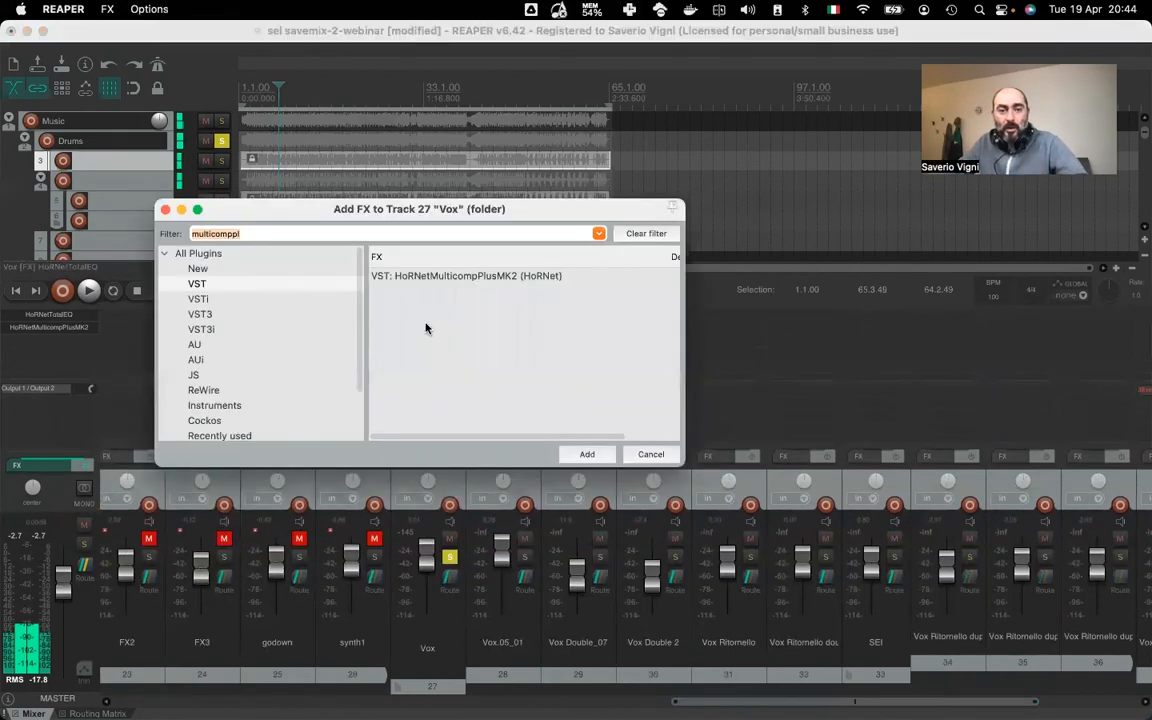
{"action": "left_click", "coordinate": [398, 275]}
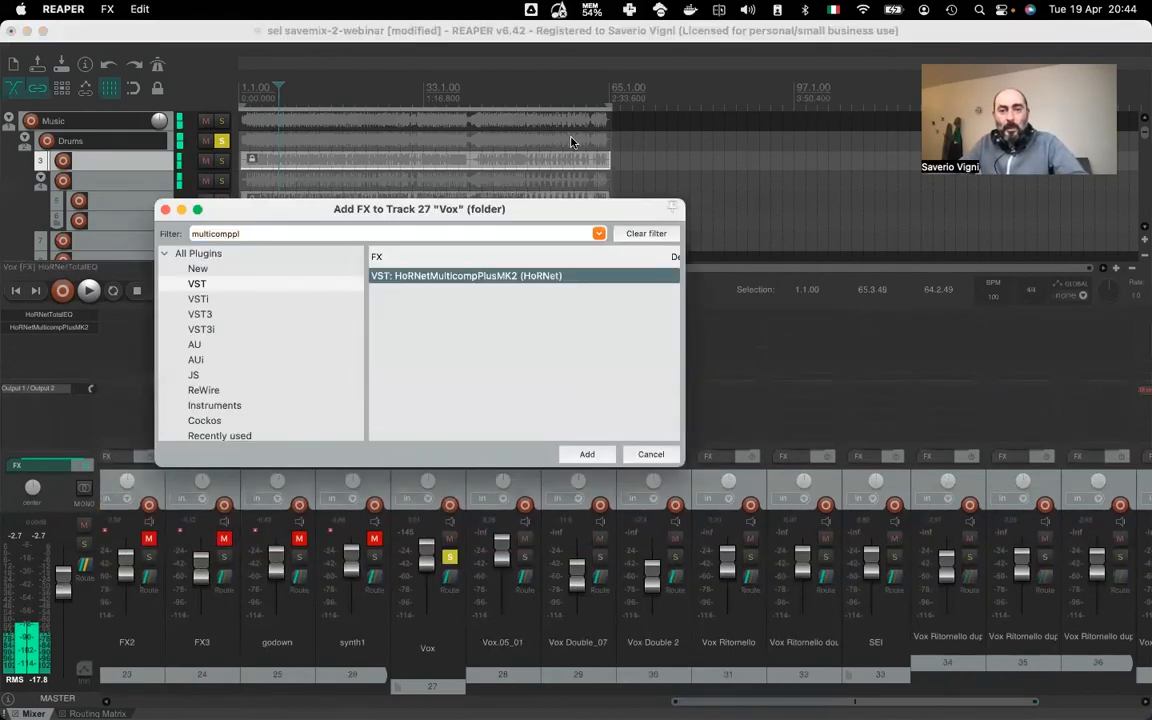
{"action": "key", "text": "Return"}
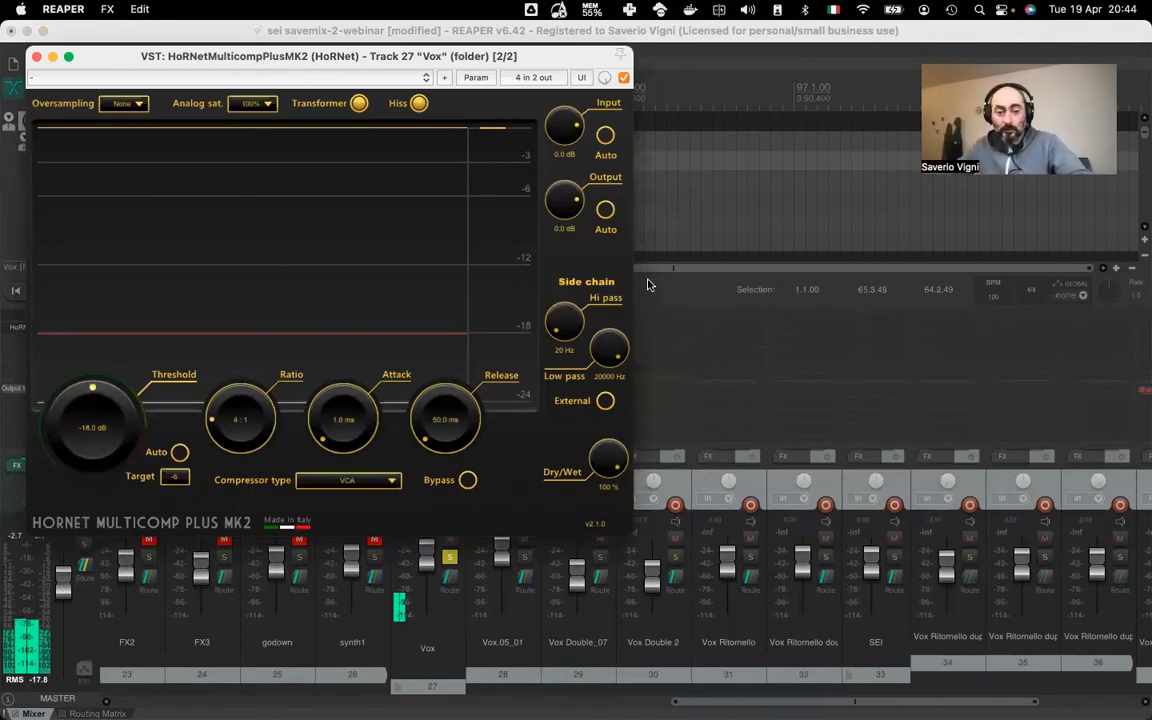
Start playback with the vocal compressor in view and mute the BX.02_01 bass track
{"action": "left_click_drag", "start_coordinate": [125, 62], "coordinate": [393, 468]}
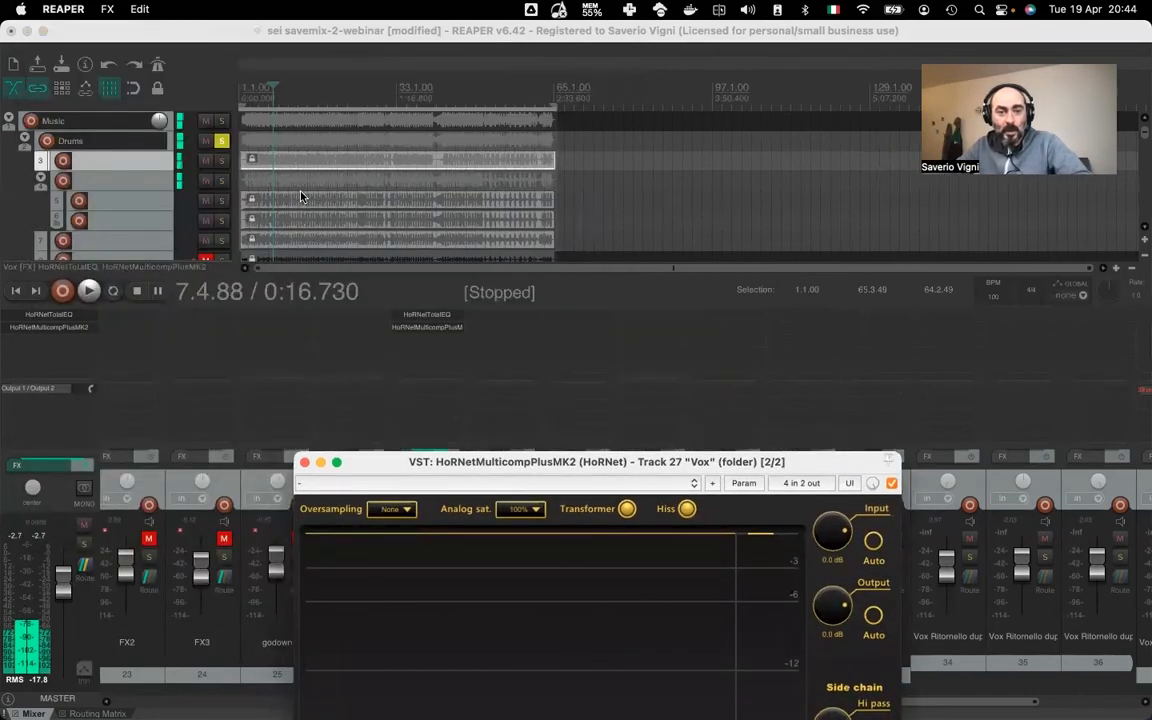
{"action": "key", "text": "space"}
{"action": "left_click_drag", "start_coordinate": [465, 462], "coordinate": [820, 217]}
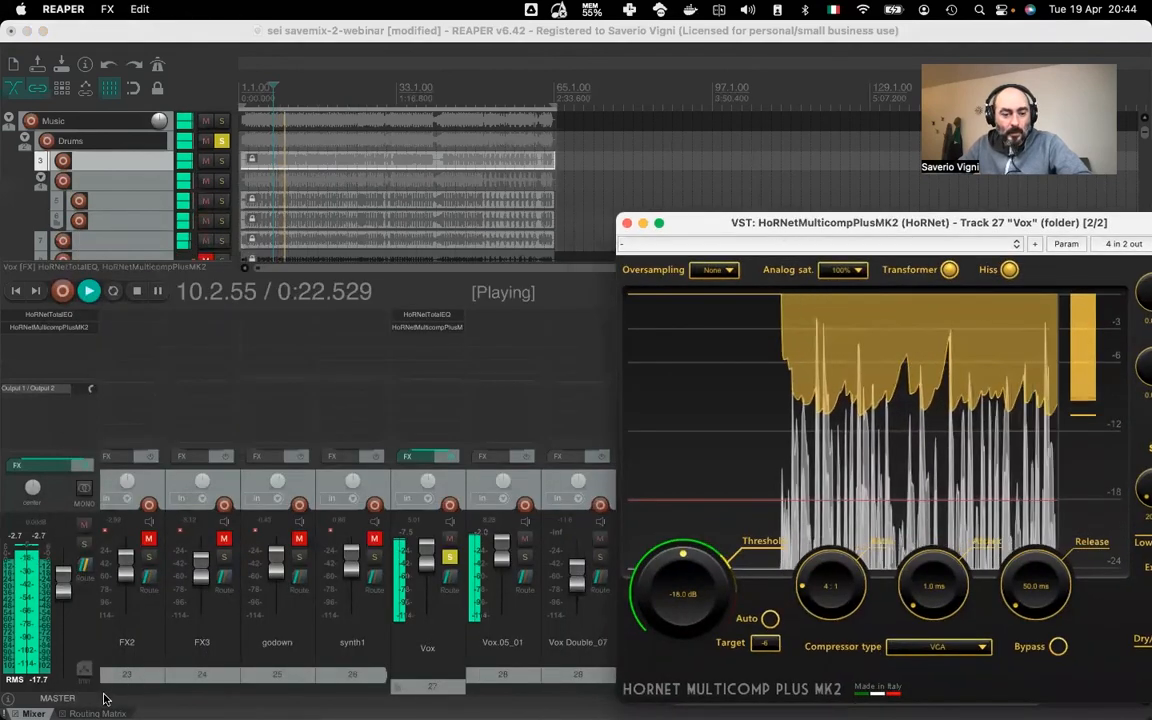
{"action": "left_click", "coordinate": [107, 704]}
{"action": "left_click", "coordinate": [107, 704]}
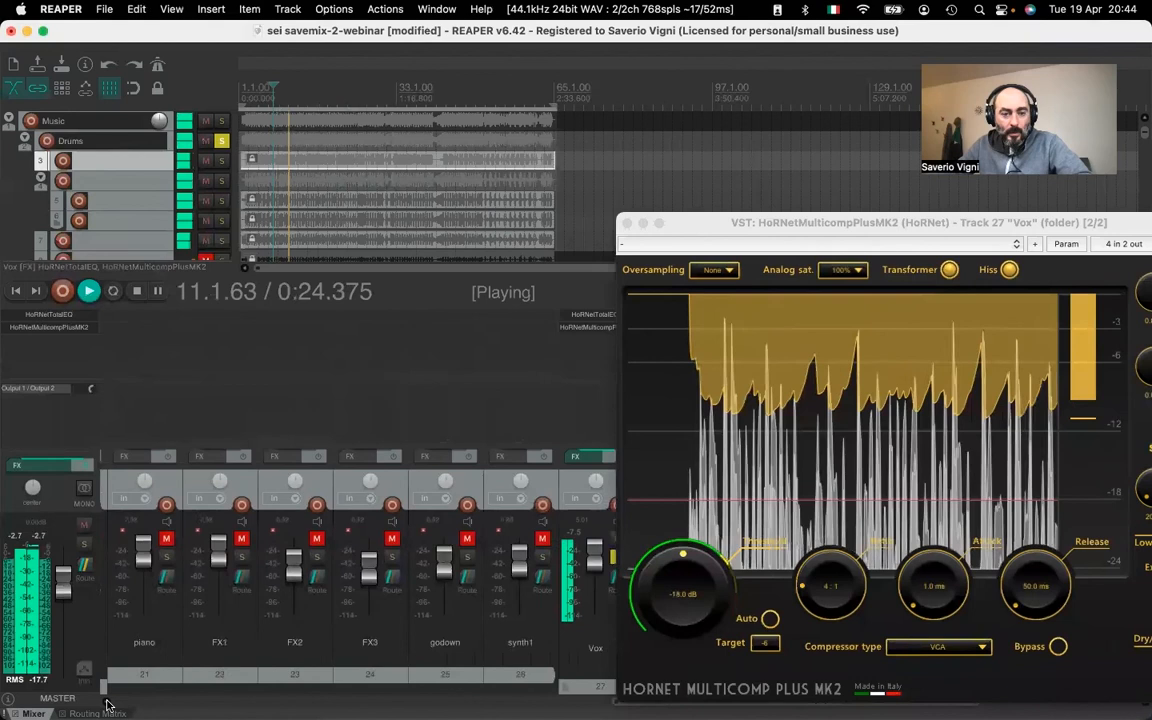
{"action": "left_click", "coordinate": [107, 704]}
{"action": "left_click", "coordinate": [107, 704]}
{"action": "left_click", "coordinate": [107, 704]}
{"action": "left_click", "coordinate": [107, 704]}
{"action": "left_click", "coordinate": [107, 704]}
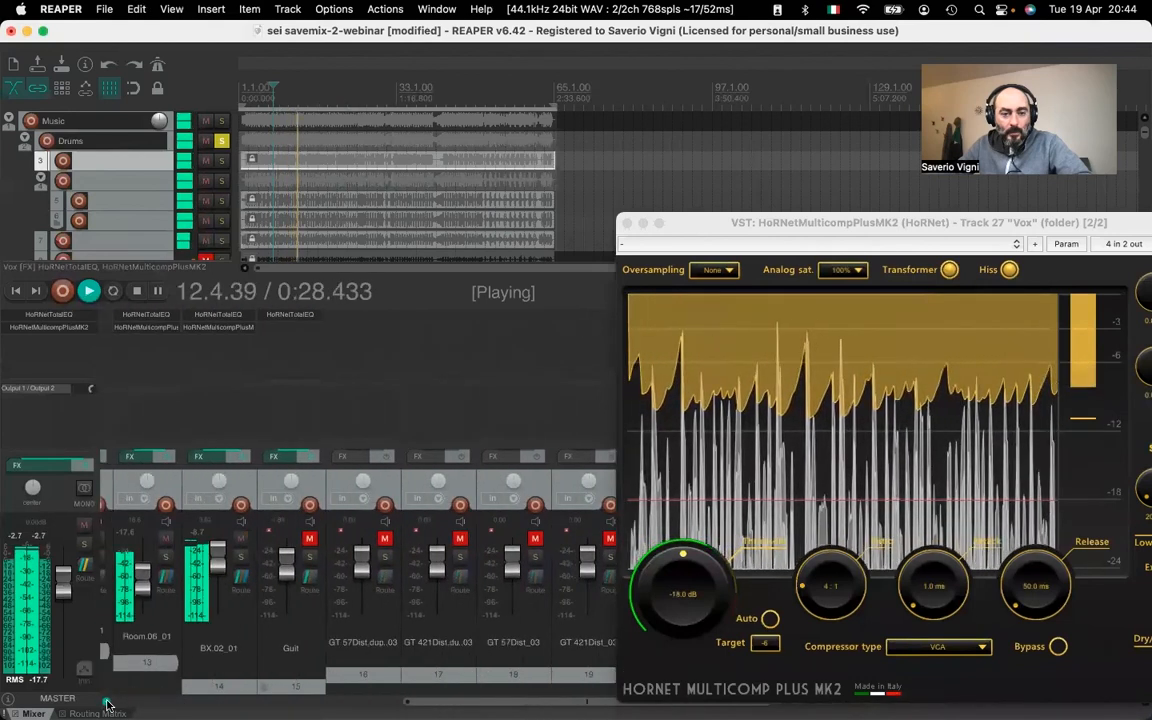
{"action": "left_click", "coordinate": [107, 704]}
{"action": "left_click", "coordinate": [107, 704]}
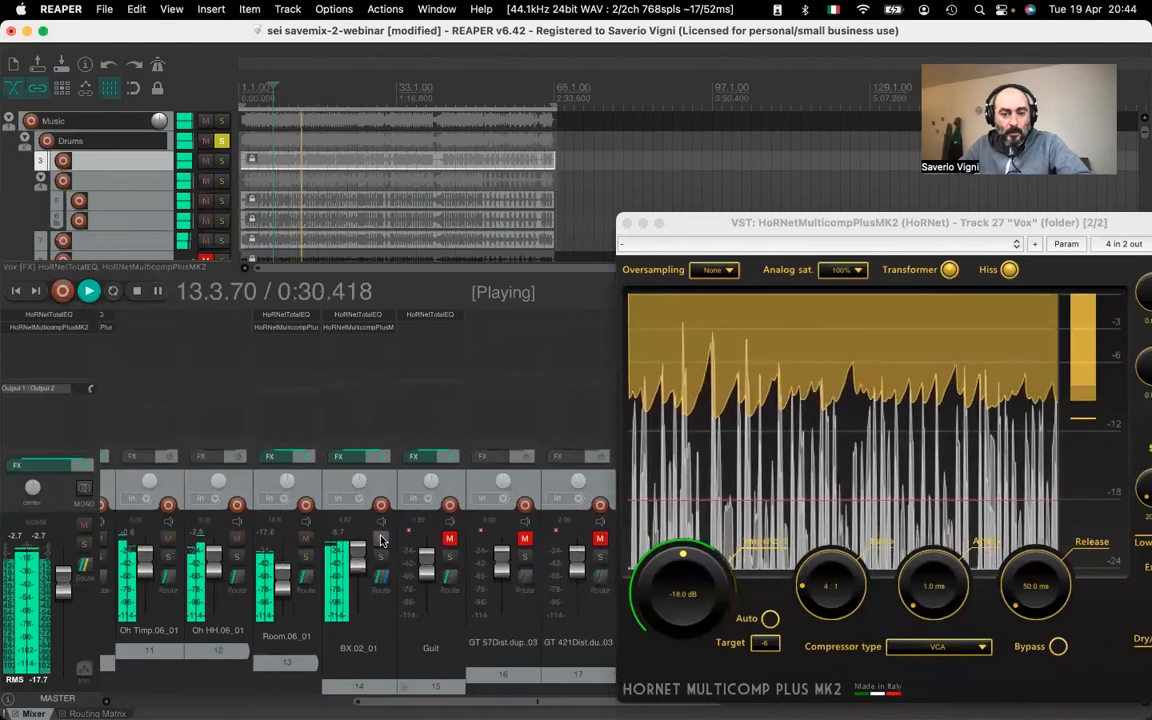
{"action": "left_click", "coordinate": [380, 539]}
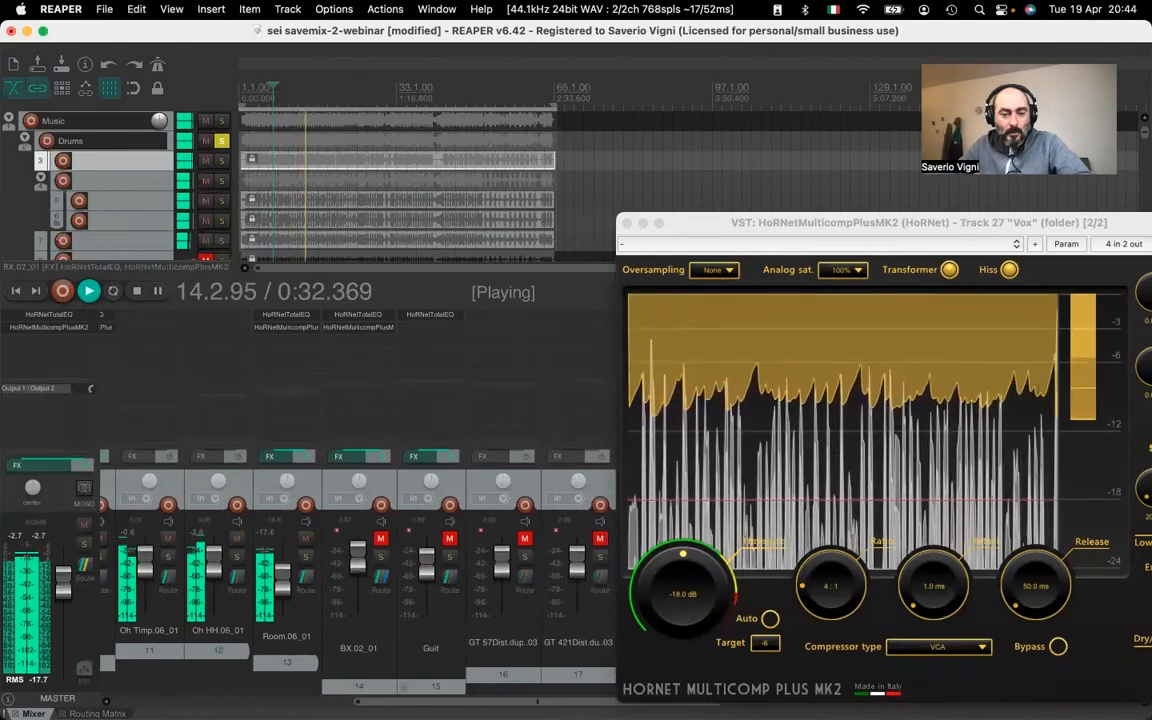
Take the Drums folder out of solo while the song plays
{"action": "left_click", "coordinate": [213, 702]}
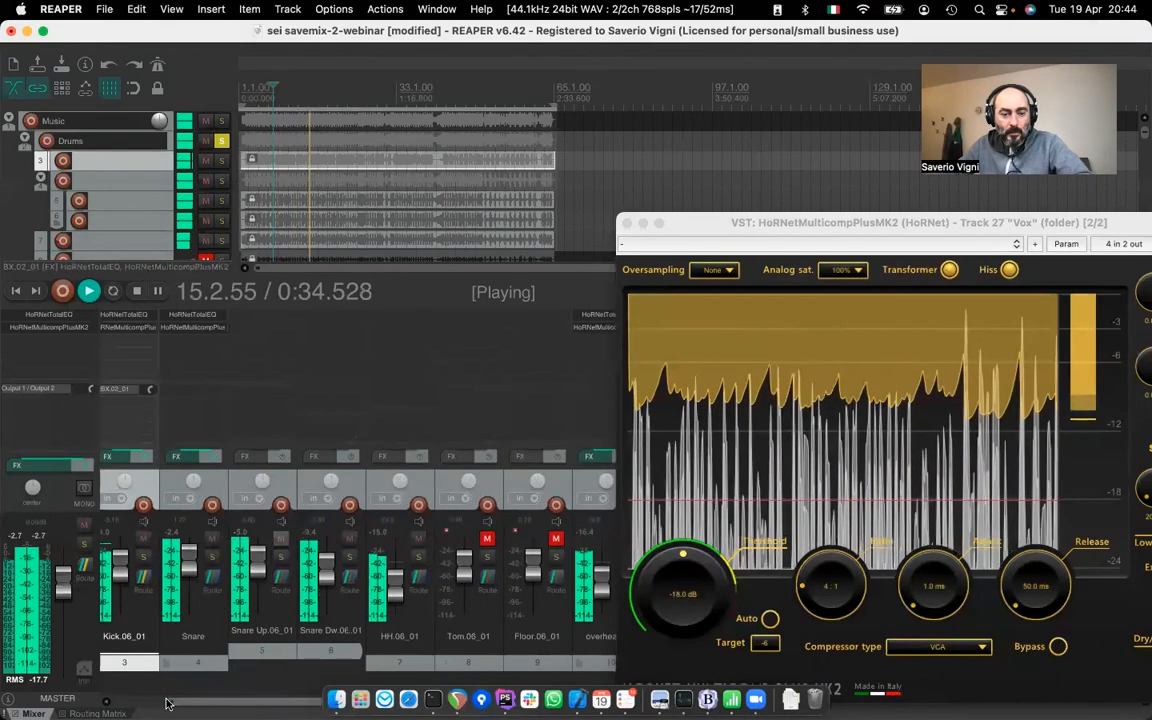
{"action": "scroll", "coordinate": [226, 558], "scroll_direction": "left", "scroll_amount": 4}
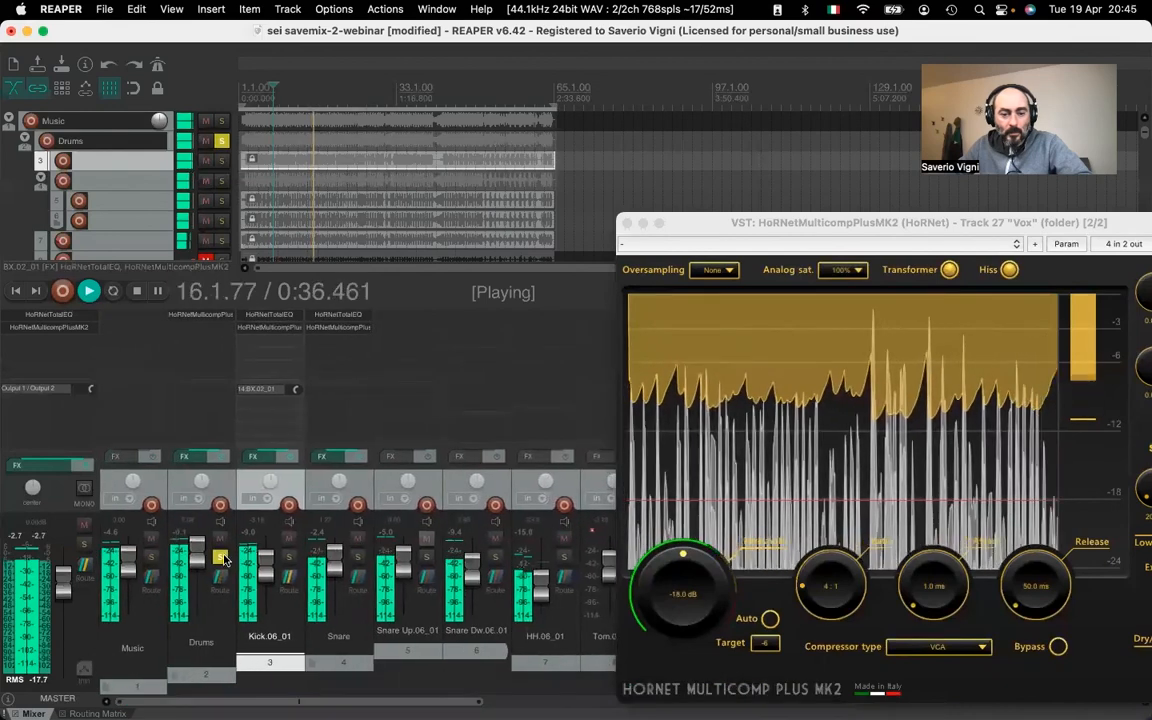
{"action": "left_click", "coordinate": [221, 557]}
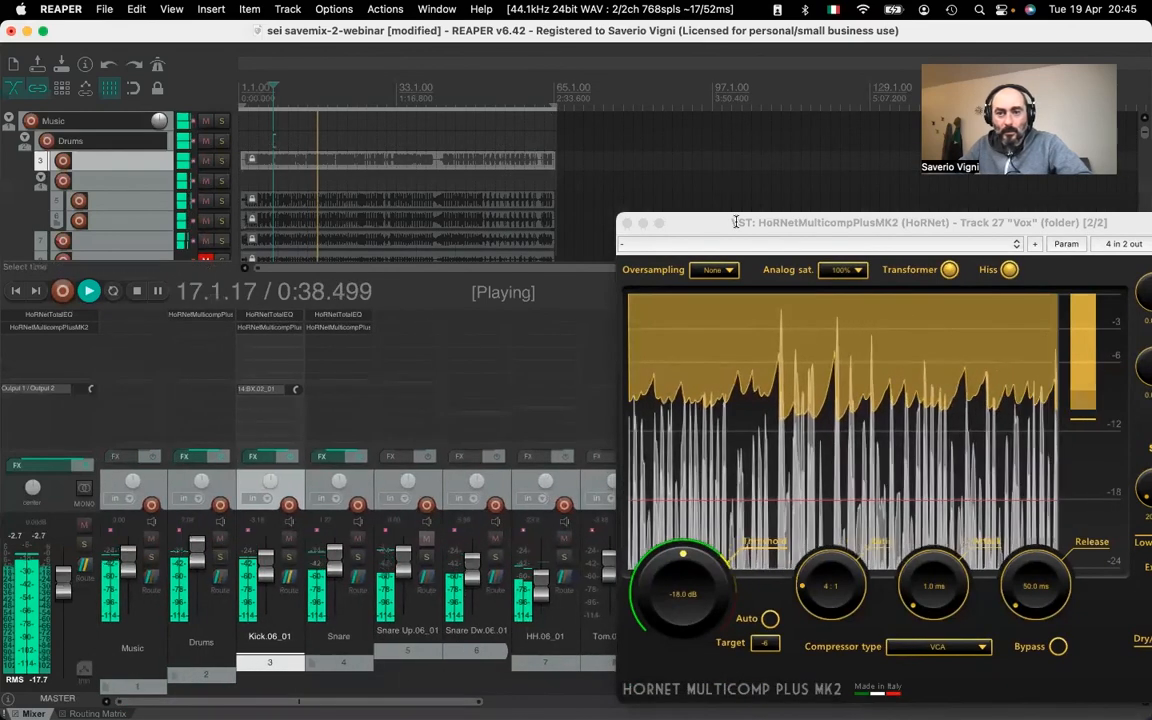
Bypass the Vox compressor and listen to the uncompressed vocals
{"action": "left_click_drag", "start_coordinate": [739, 226], "coordinate": [271, 192]}
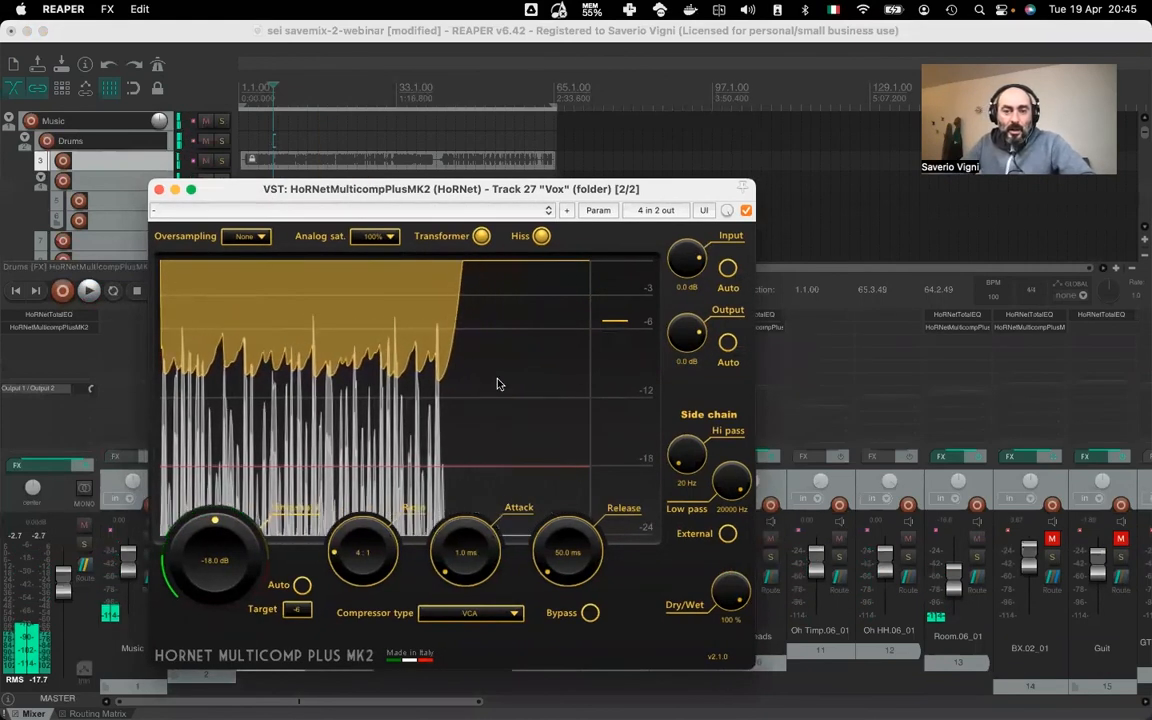
{"action": "left_click", "coordinate": [591, 613]}
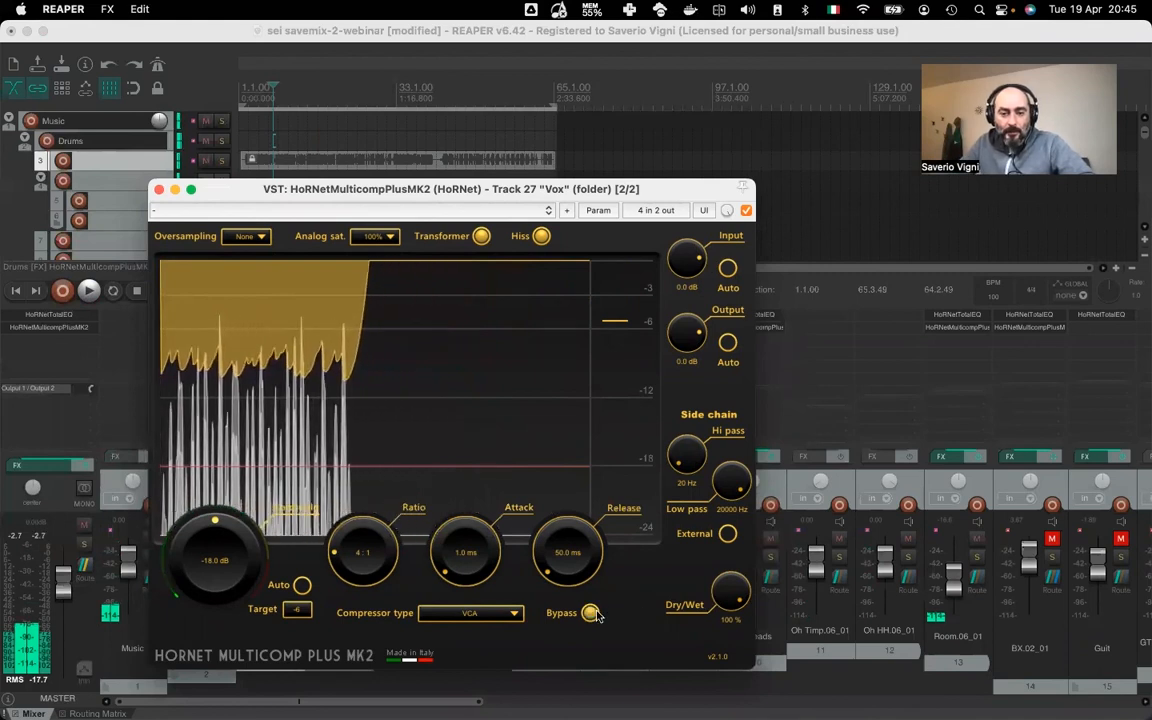
{"action": "key", "text": "space"}
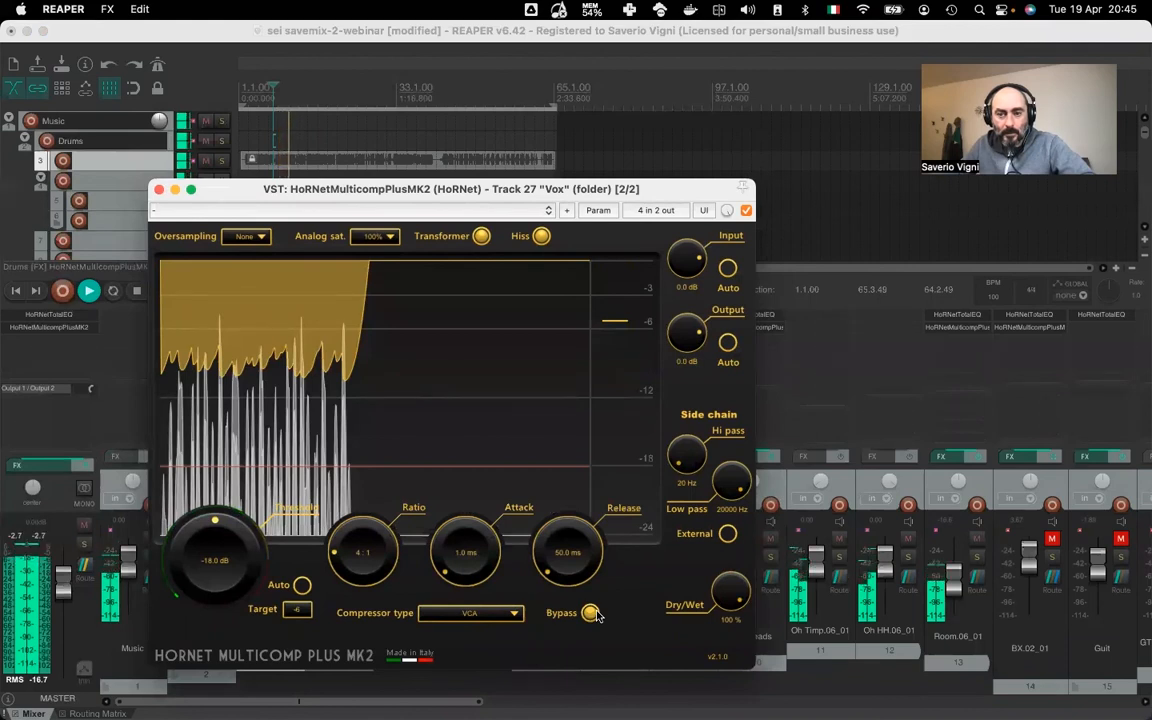
{"action": "key", "text": "space"}
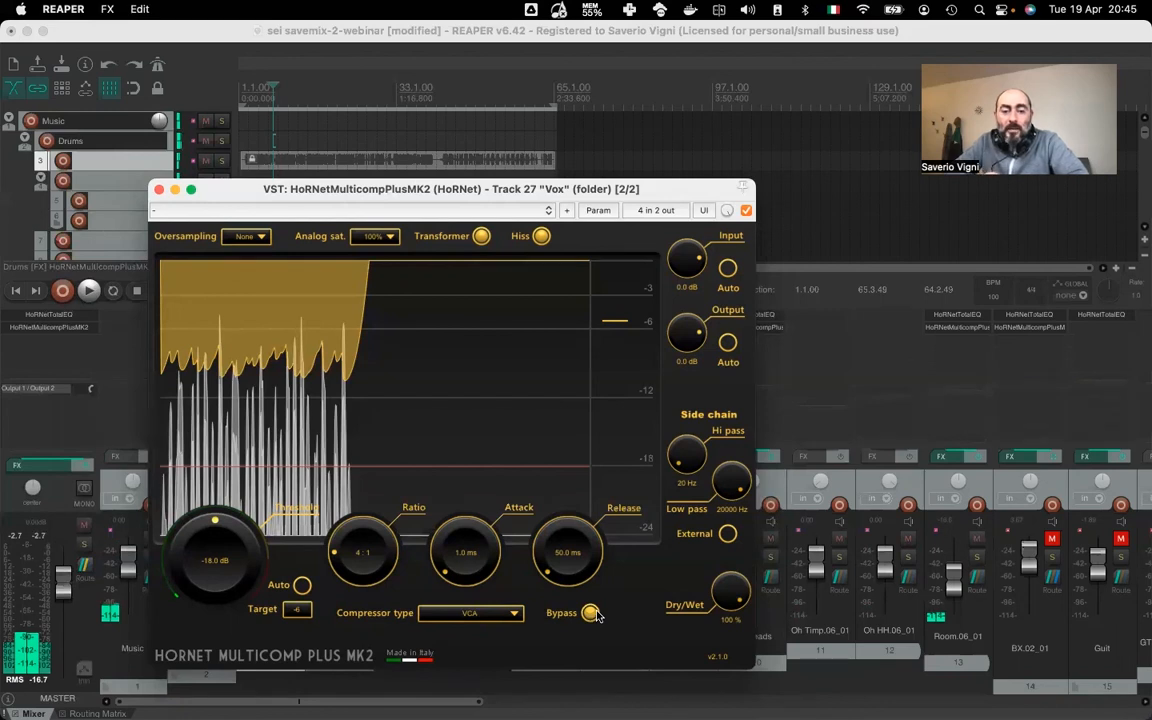
Set the Vox compressor's type to FET and its oversampling to Auto
{"action": "left_click", "coordinate": [475, 617]}
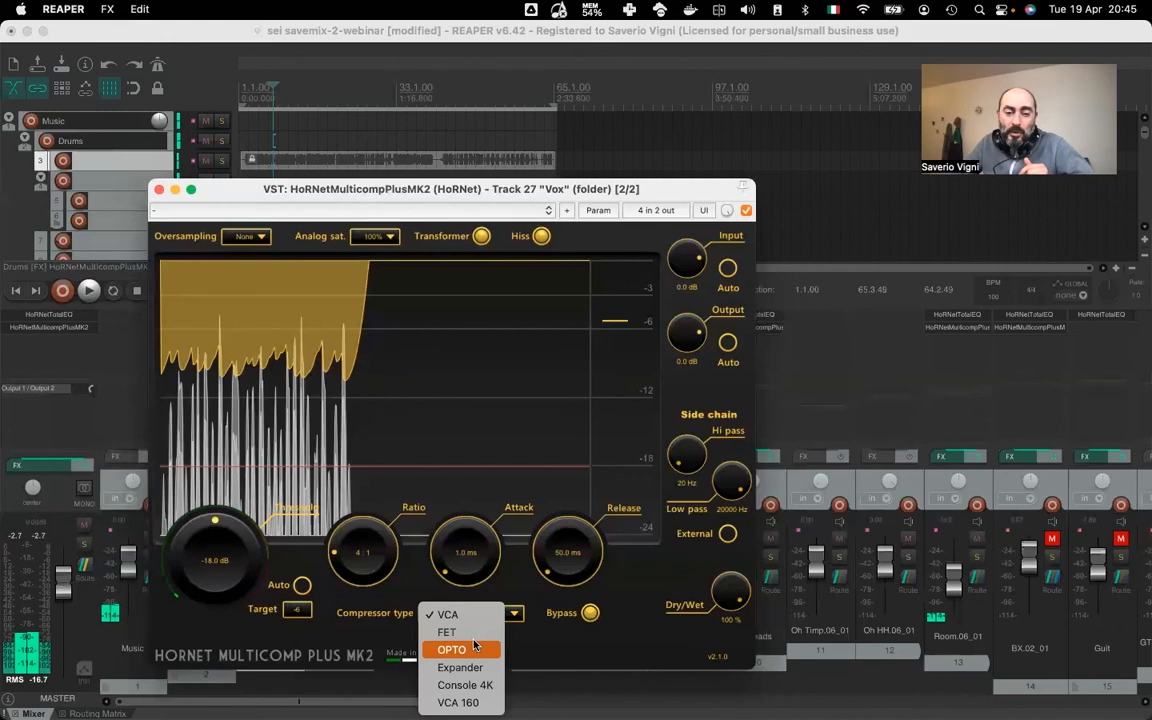
{"action": "left_click", "coordinate": [472, 633]}
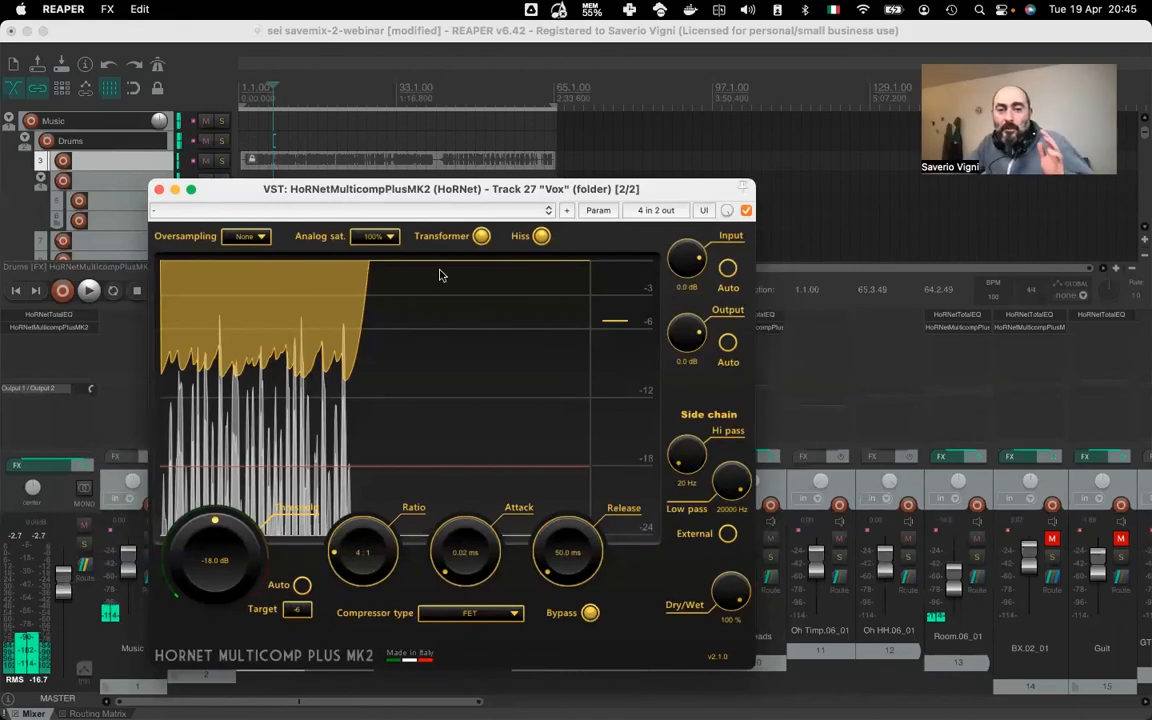
{"action": "left_click", "coordinate": [245, 237]}
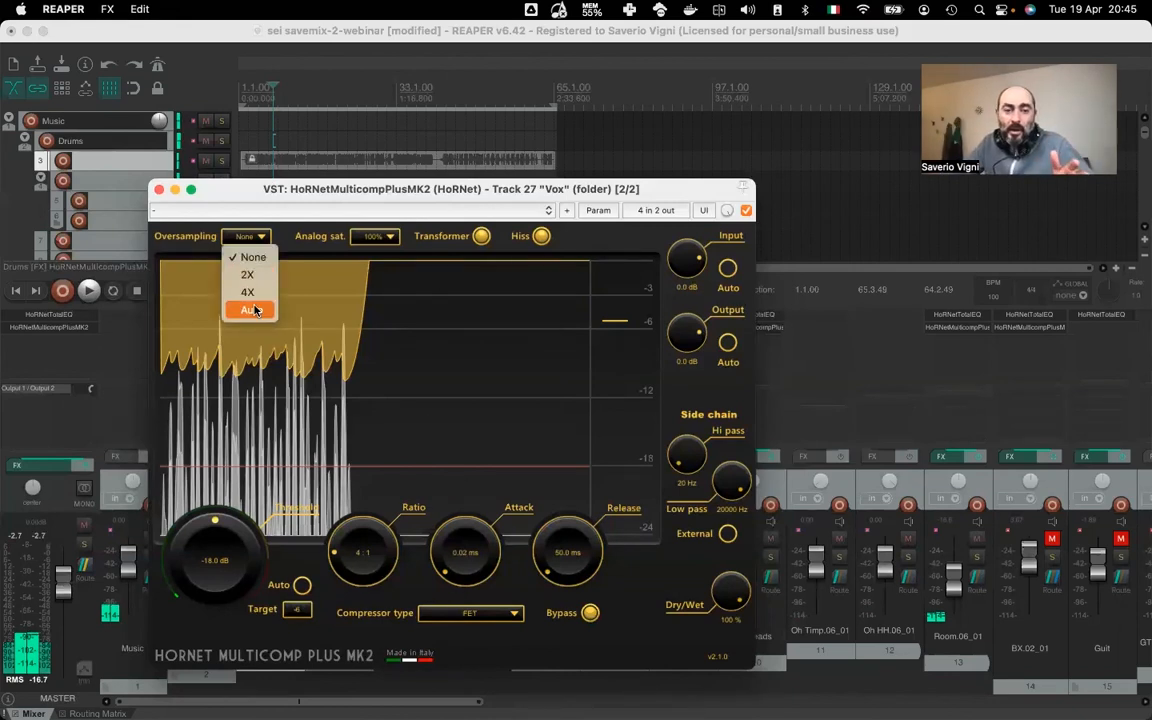
{"action": "left_click", "coordinate": [250, 310]}
{"action": "mouse_move", "coordinate": [262, 190]}
{"action": "left_mouse_down"}
{"action": "mouse_move", "coordinate": [272, 195]}
{"action": "mouse_move", "coordinate": [263, 192]}
{"action": "left_mouse_up"}
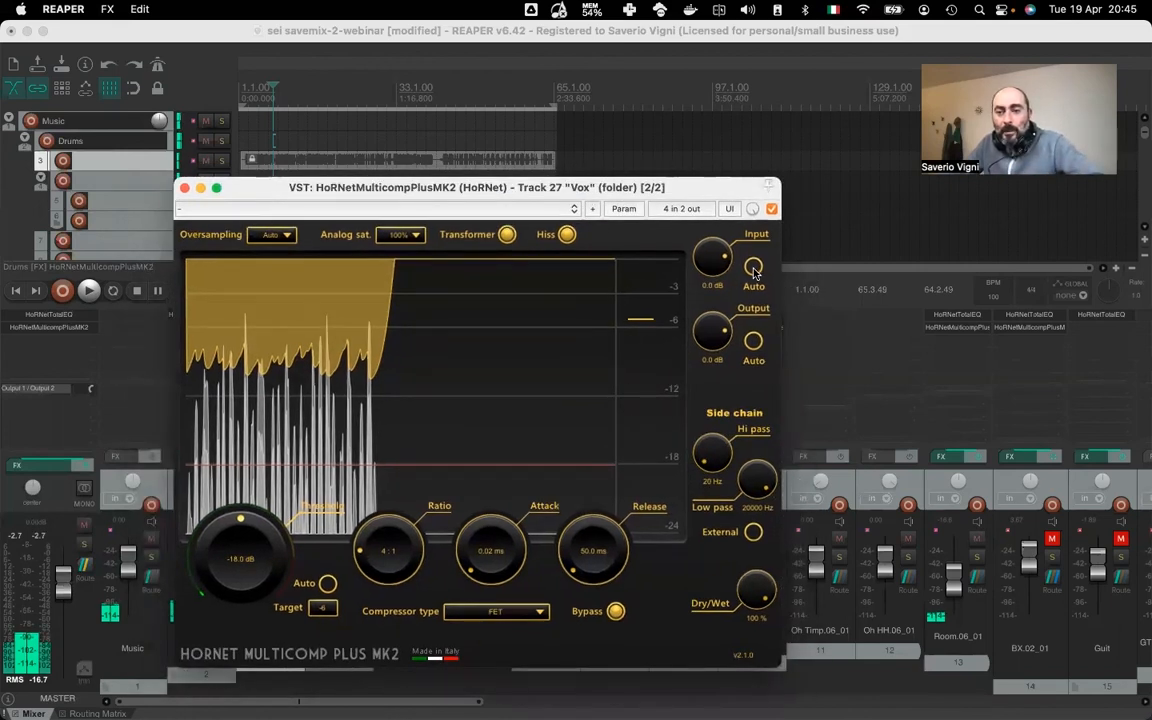
Re-enable the FET compressor on the Vox folder during playback and let it adjust its input gain automatically
{"action": "key", "text": "space"}
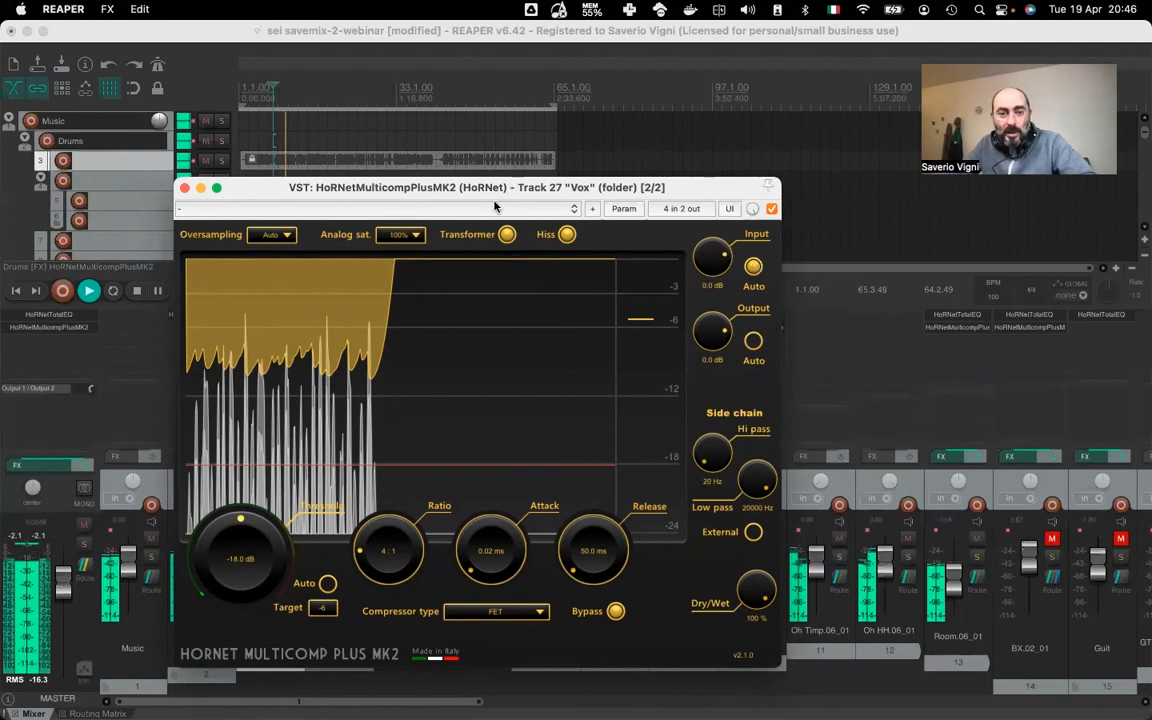
{"action": "left_click", "coordinate": [615, 612]}
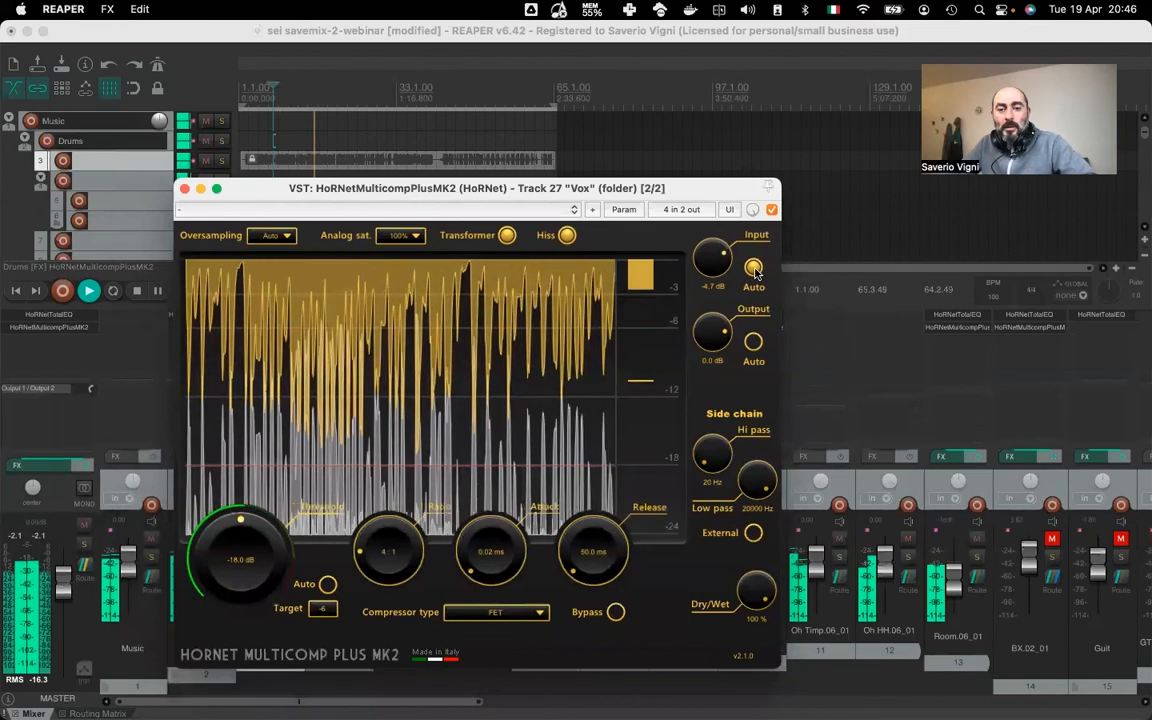
{"action": "left_click", "coordinate": [753, 267]}
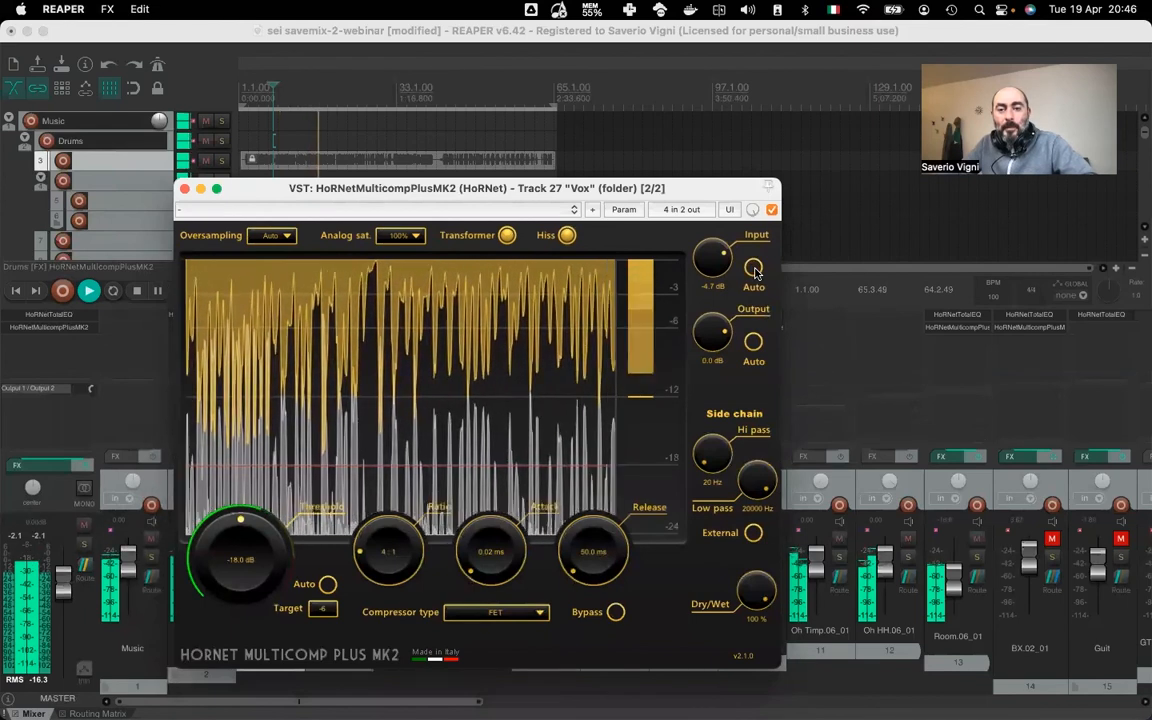
{"action": "key", "text": "space"}
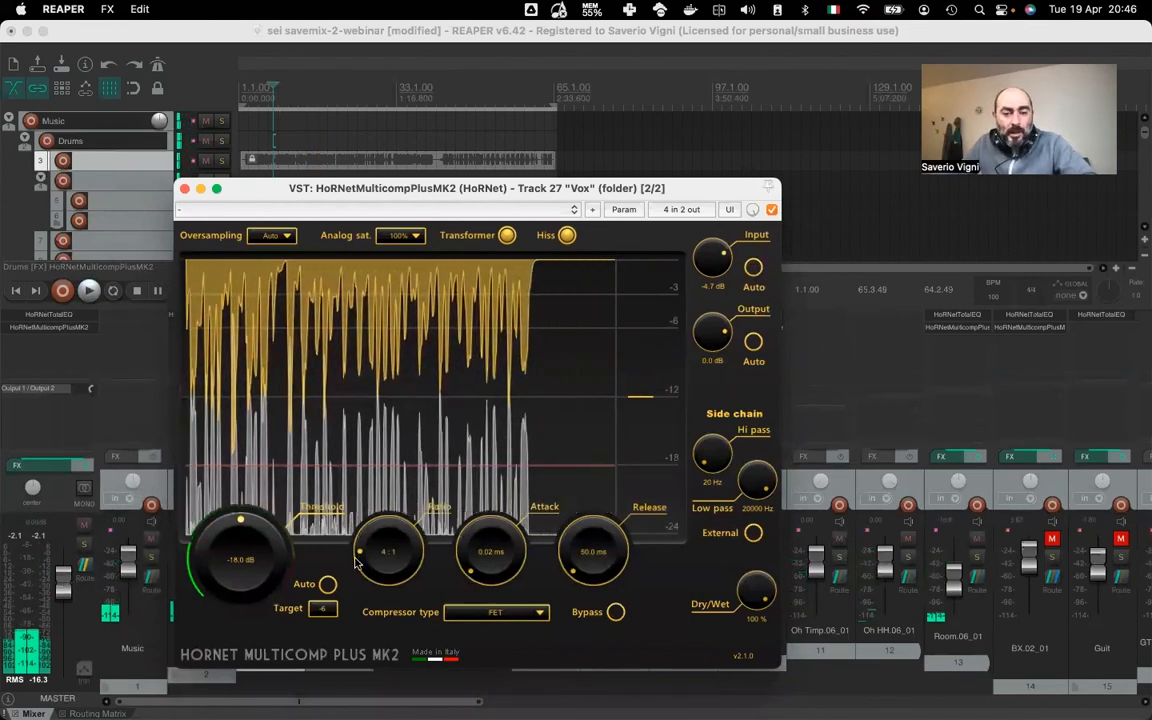
Set the FET compressor's threshold automatically with a target of -6 while playing the vocals
{"action": "left_click", "coordinate": [326, 585]}
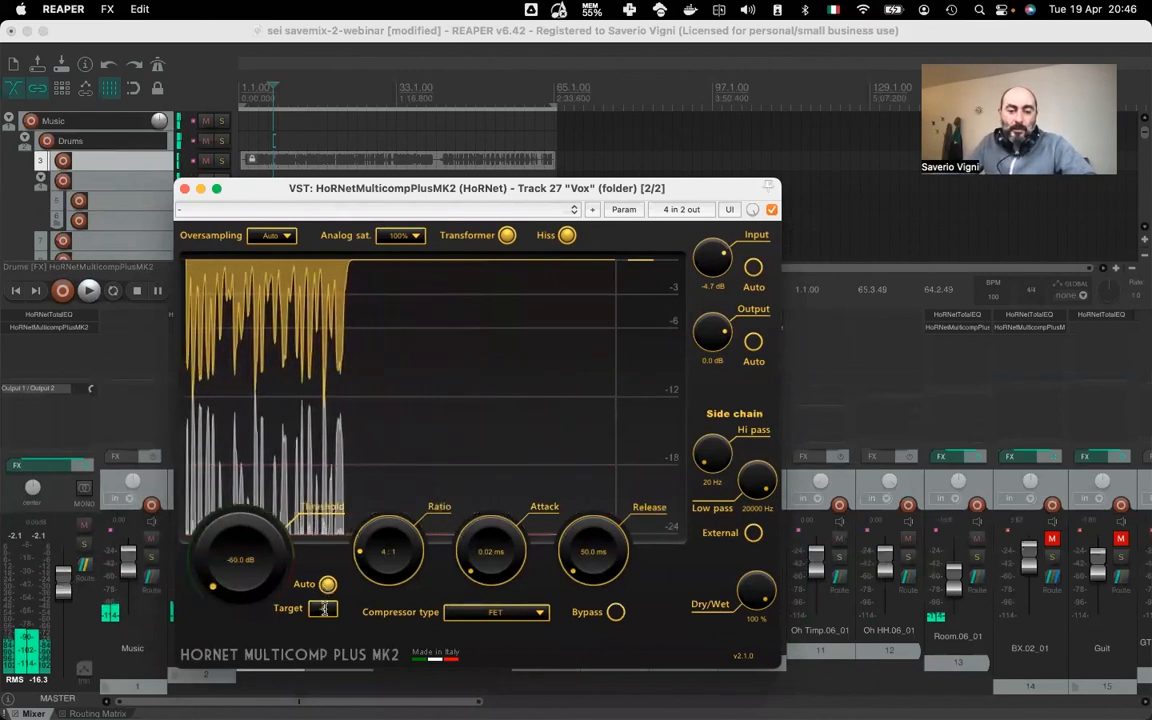
{"action": "left_click", "coordinate": [322, 609]}
{"action": "type", "text": "-6"}
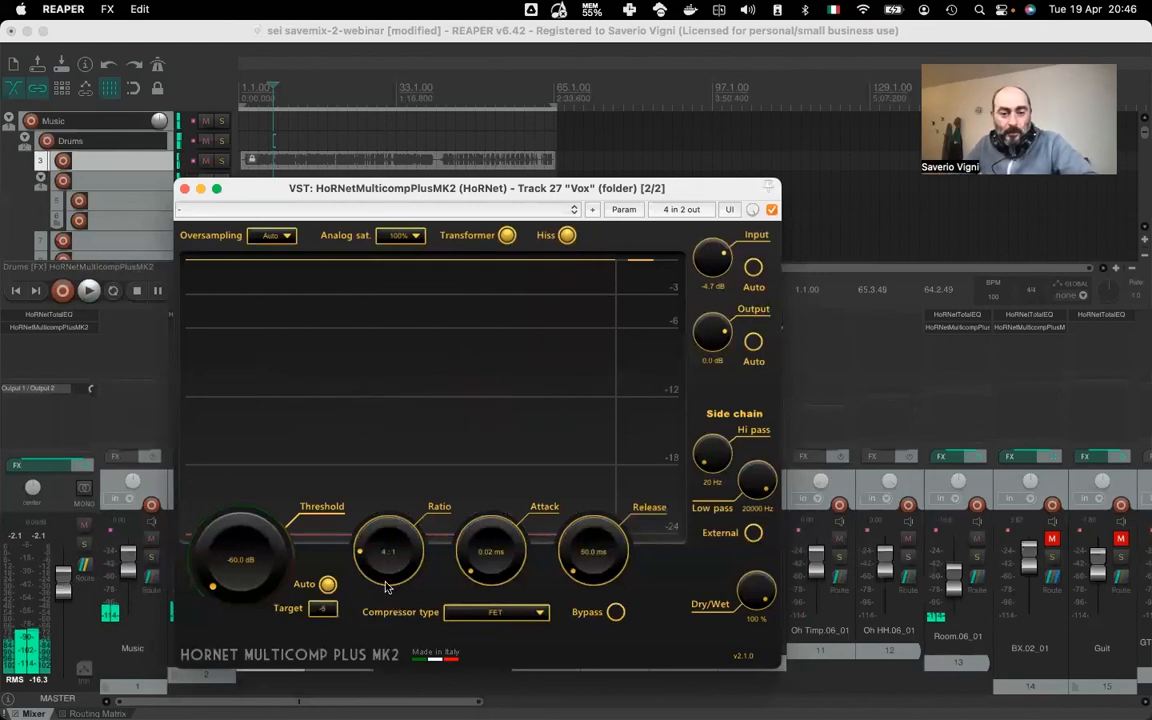
{"action": "key", "text": "space"}
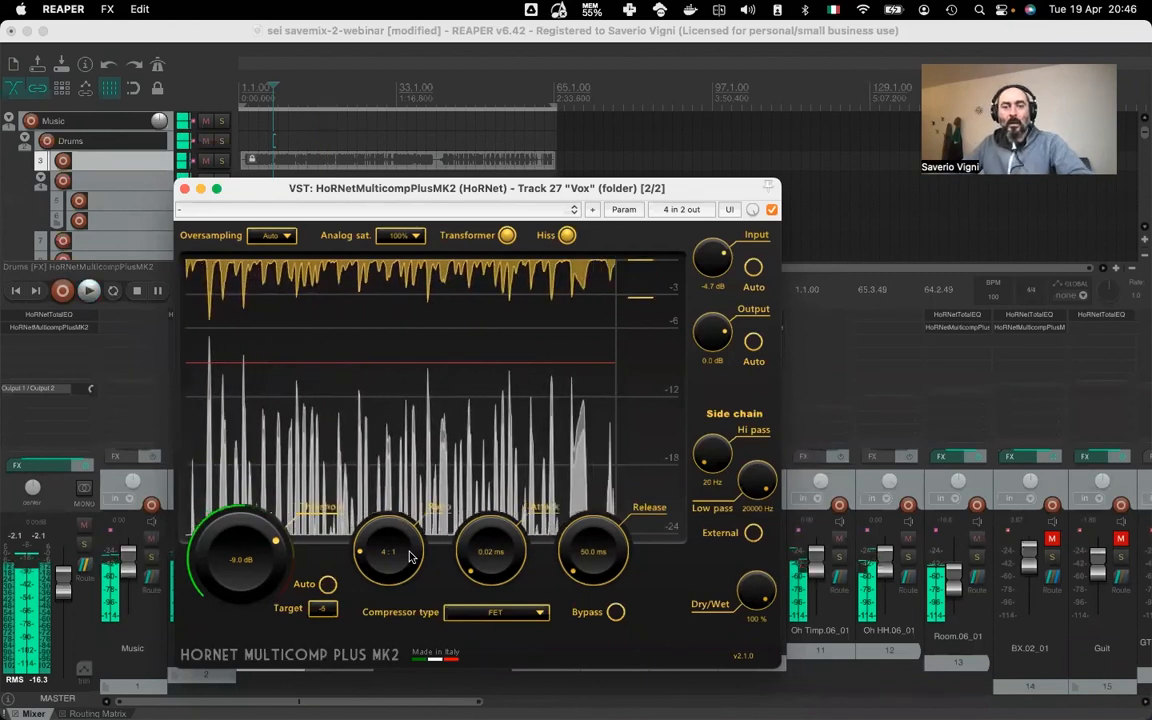
{"action": "key", "text": "space"}
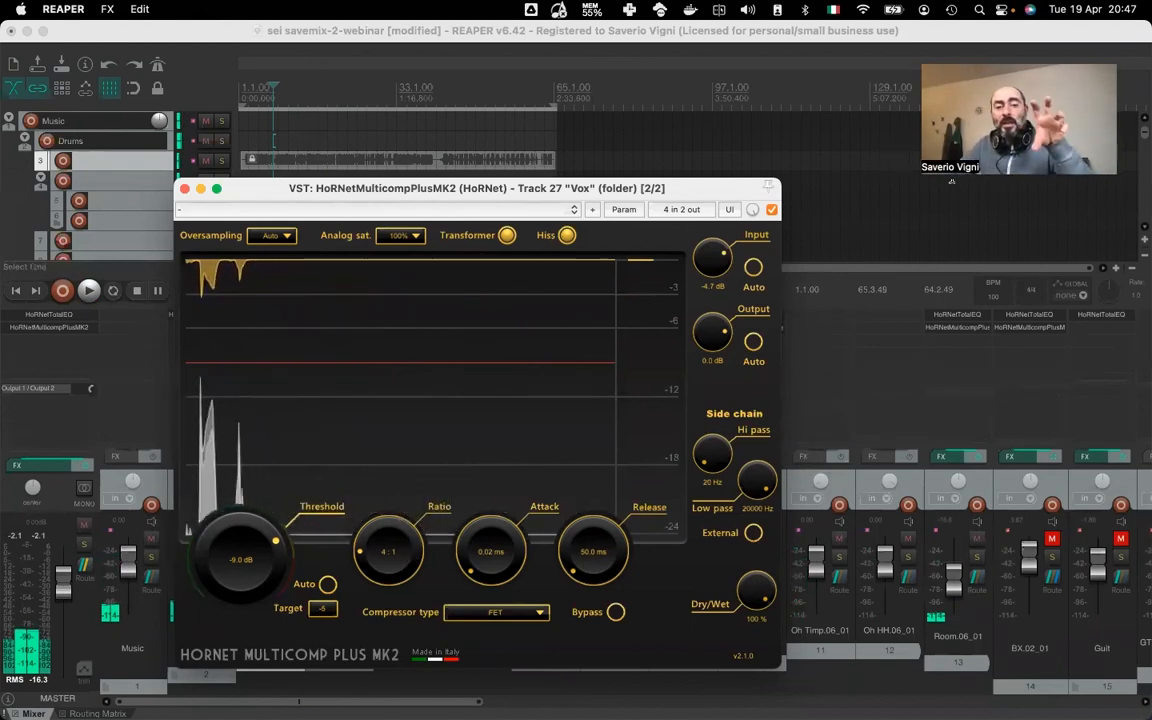
Add a second HoRNetMulticompPlusMK2 to the Vox folder and set its compressor type to OPTO
{"action": "left_click_drag", "start_coordinate": [730, 197], "coordinate": [742, 193]}
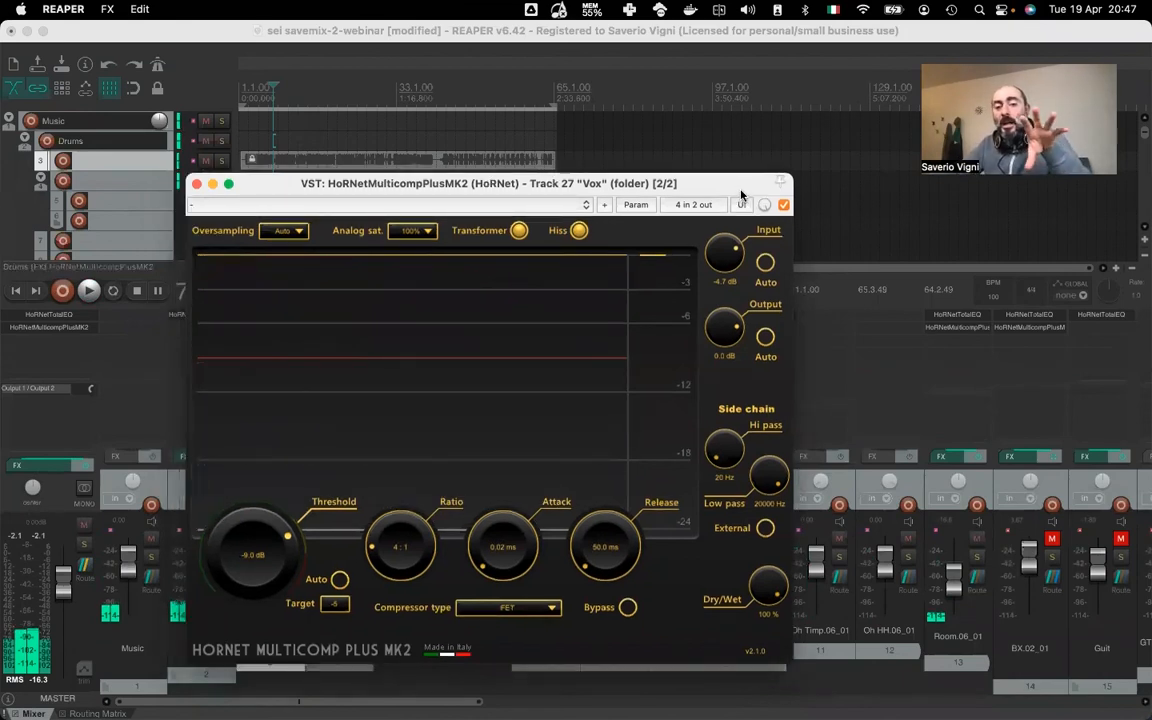
{"action": "left_click", "coordinate": [197, 185]}
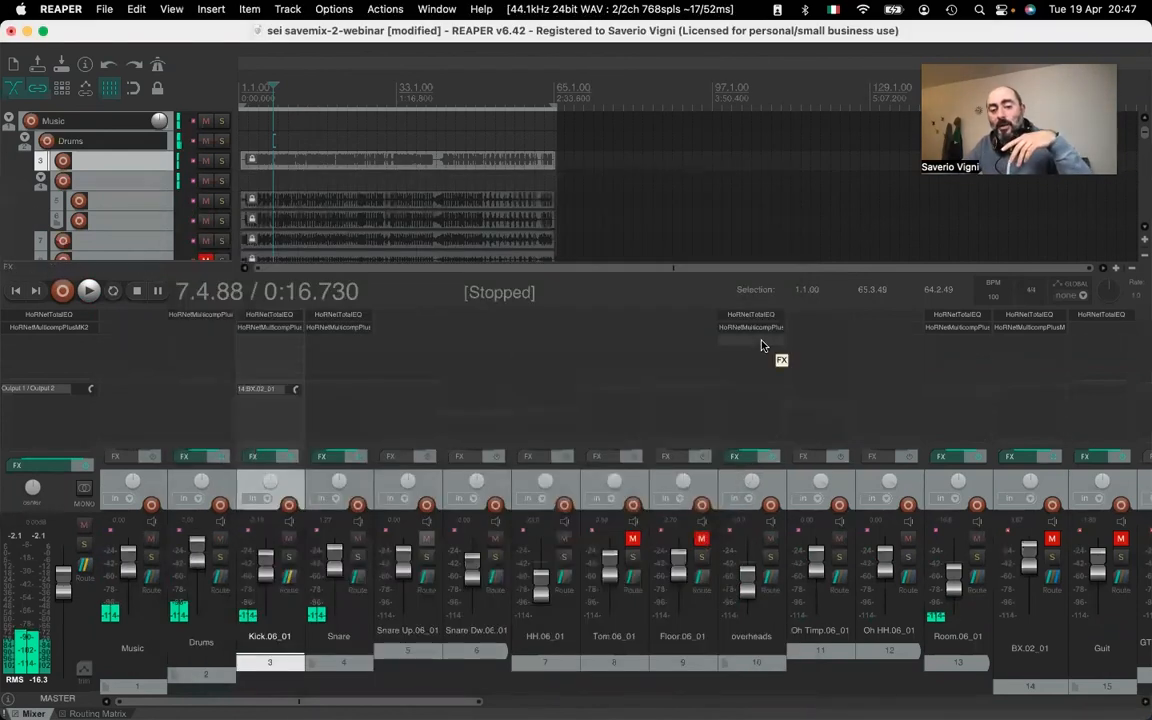
{"action": "left_click_drag", "start_coordinate": [460, 699], "coordinate": [962, 665]}
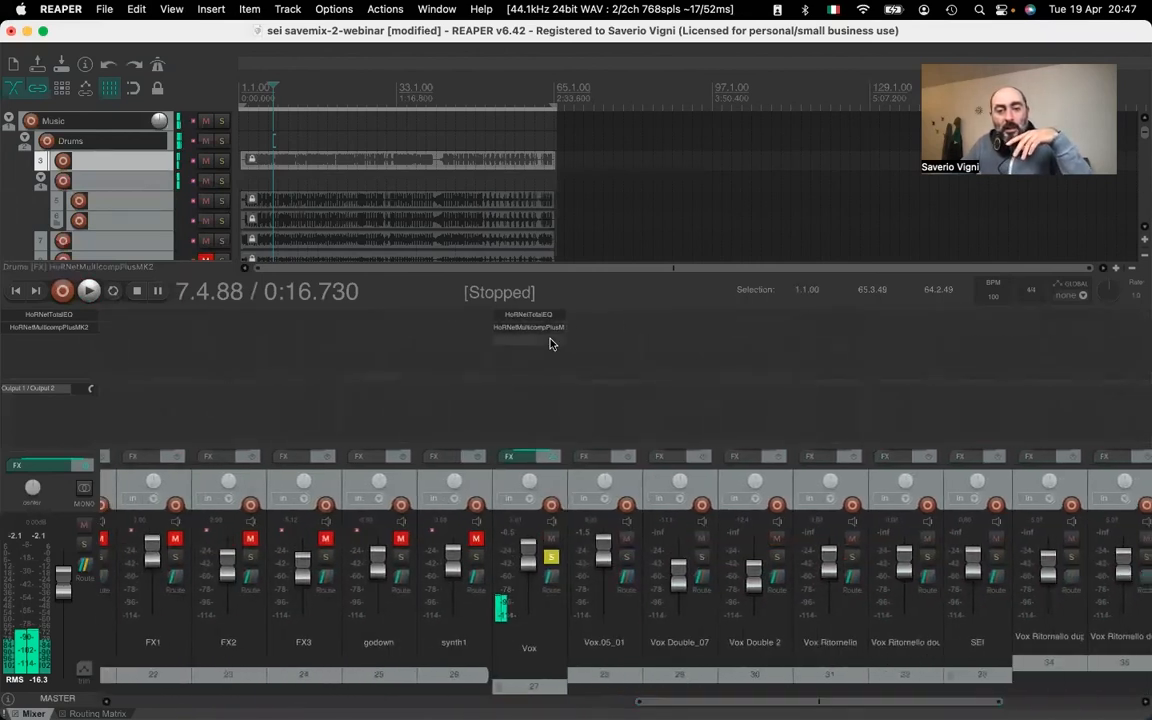
{"action": "double_click", "coordinate": [495, 304]}
{"action": "double_click", "coordinate": [509, 276]}
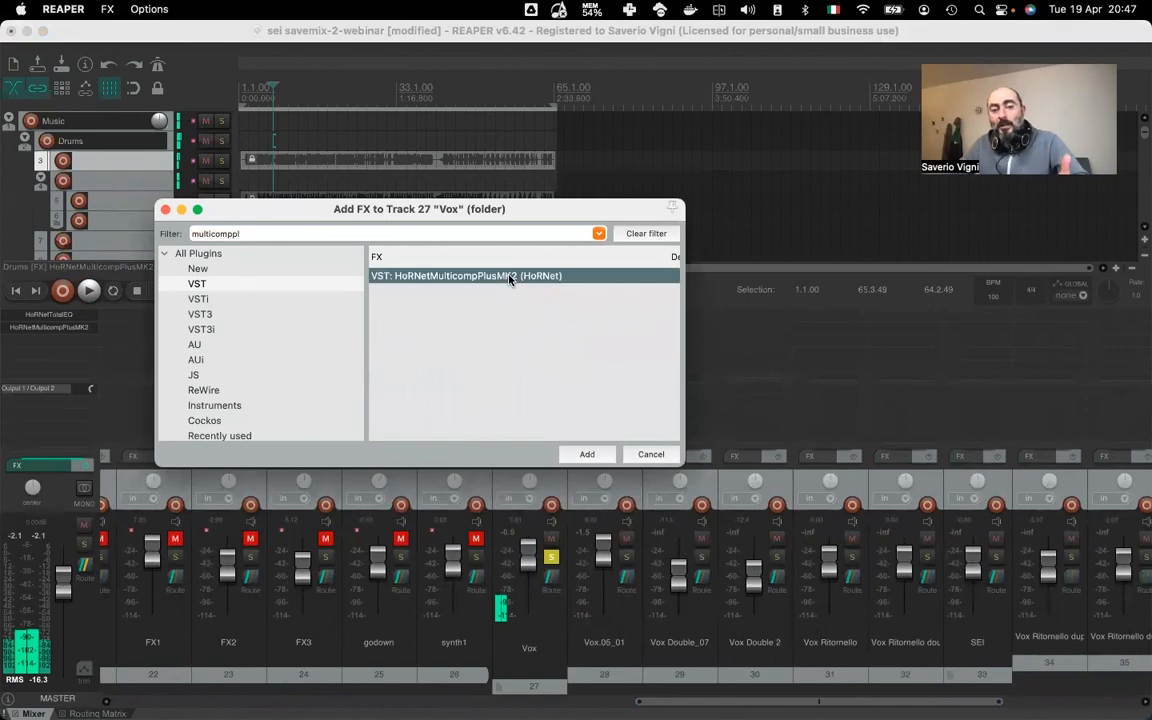
{"action": "left_click", "coordinate": [388, 490]}
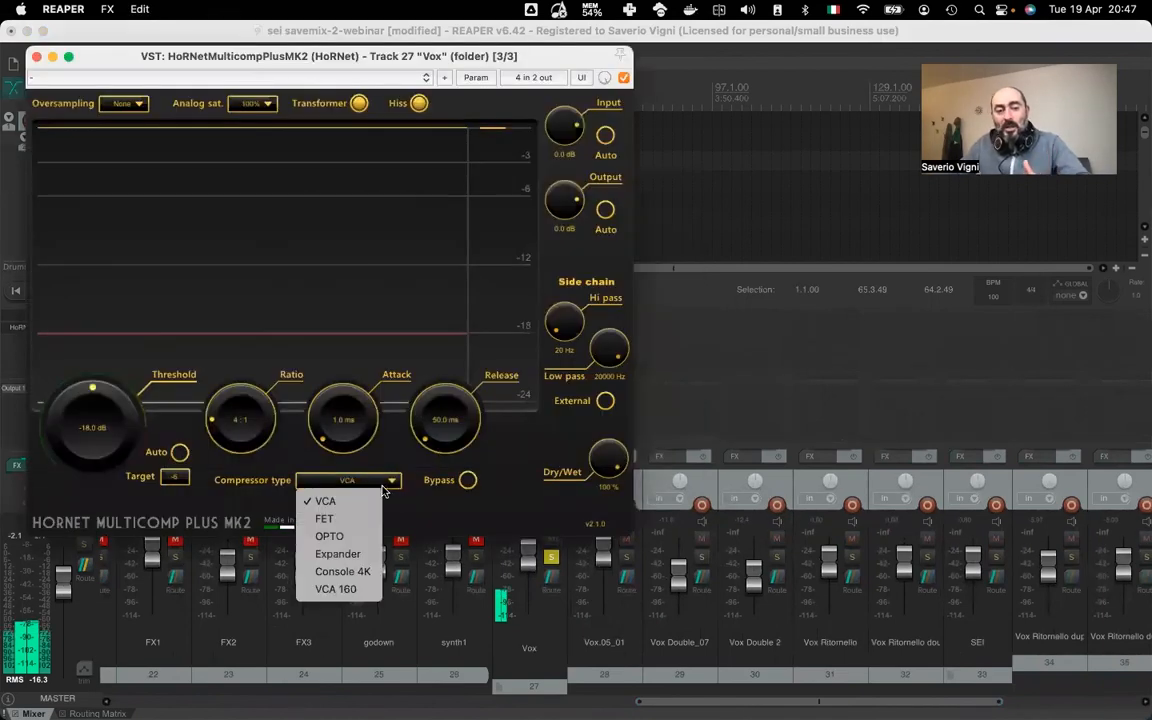
{"action": "left_click", "coordinate": [334, 535]}
{"action": "left_click_drag", "start_coordinate": [123, 46], "coordinate": [245, 111]}
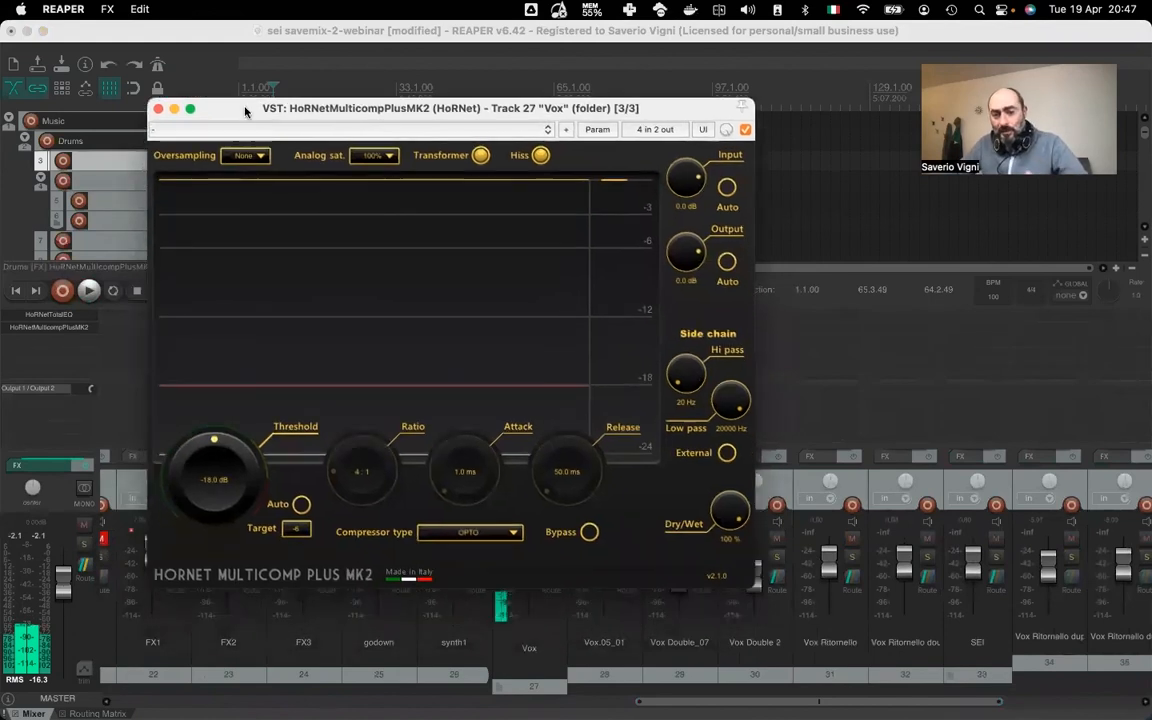
Play the vocals and let the OPTO compressor adjust its threshold and input gain automatically
{"action": "key", "text": "space"}
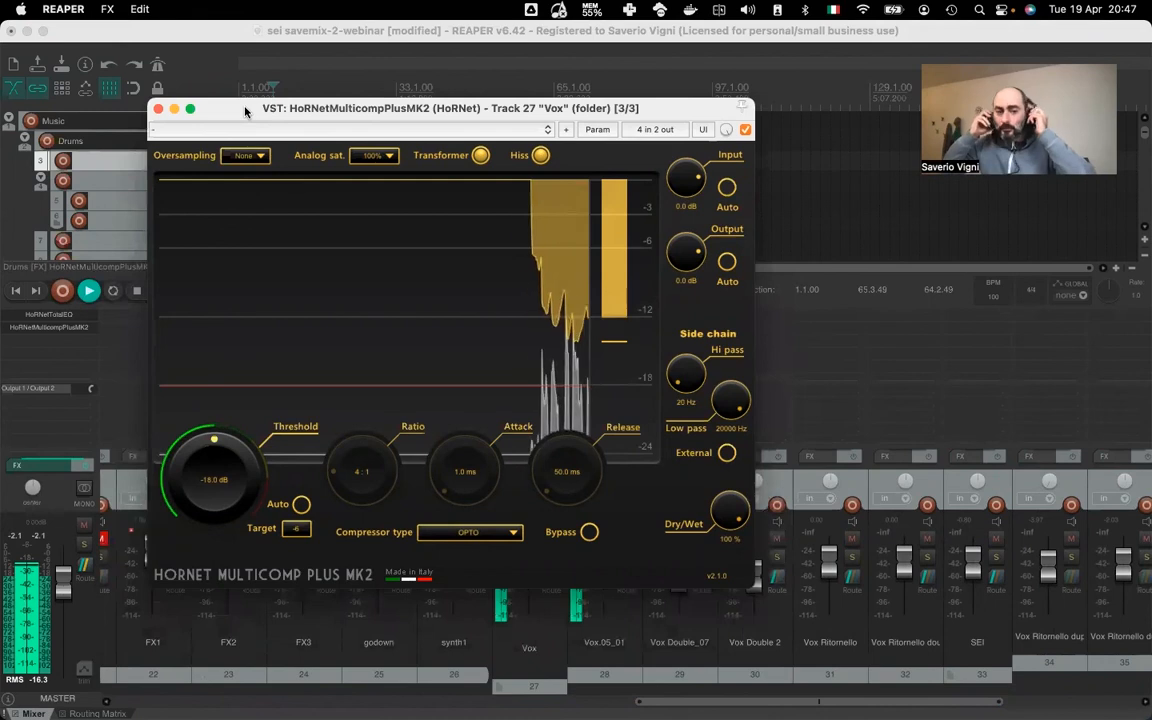
{"action": "left_click", "coordinate": [302, 505]}
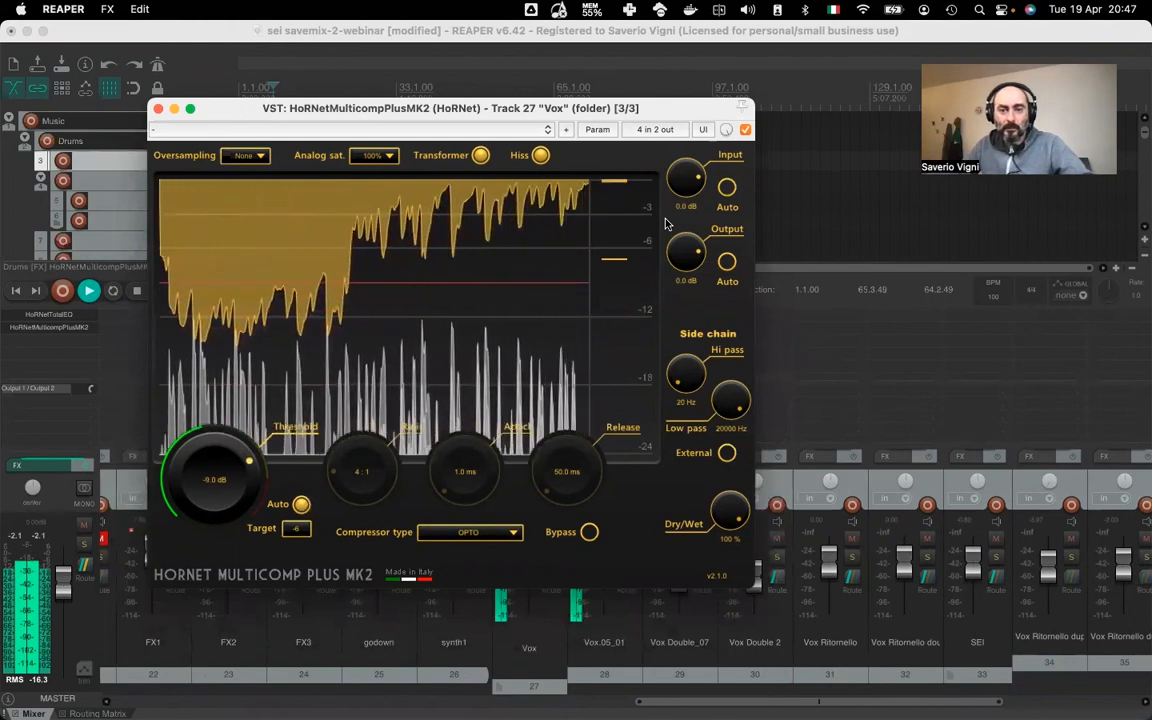
{"action": "left_click", "coordinate": [727, 189]}
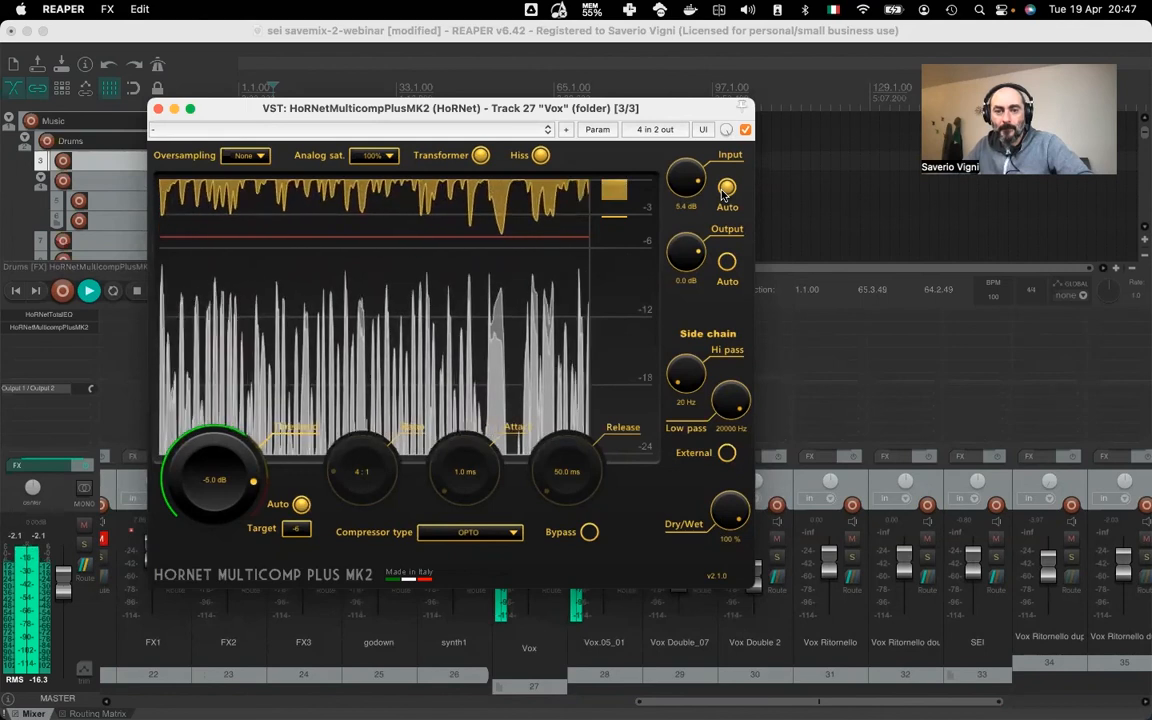
{"action": "key", "text": "space"}
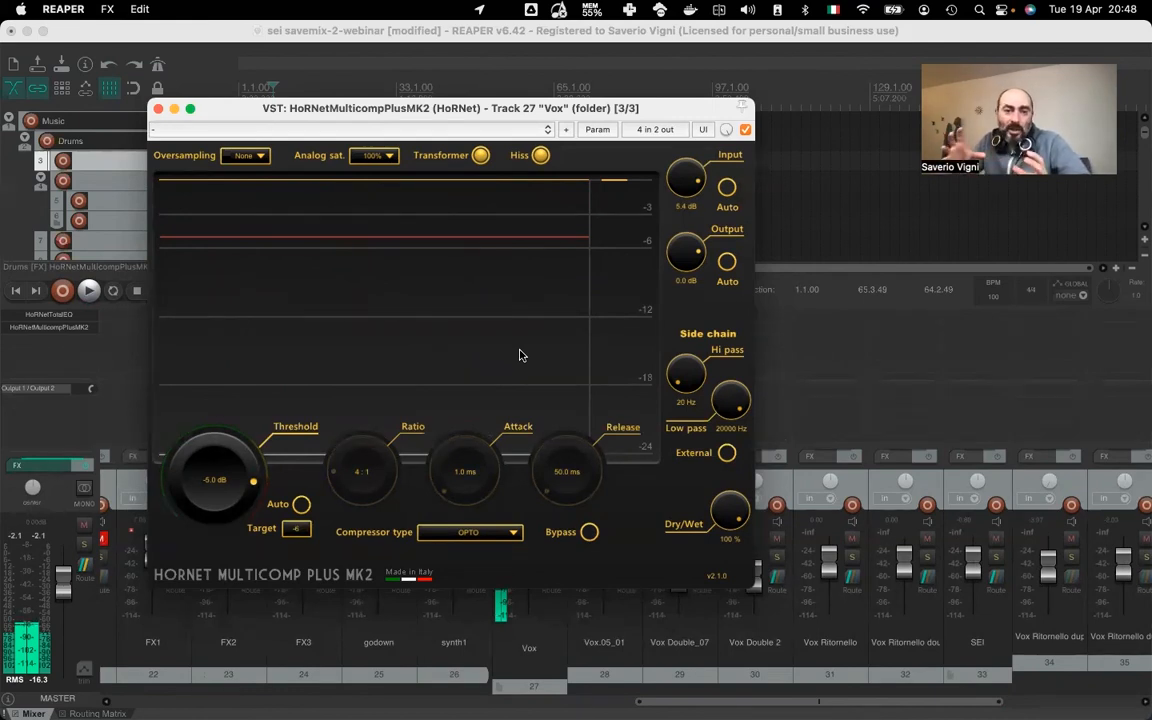
Set the OPTO compressor's oversampling to Auto and rerun its automatic threshold adjustment during playback
{"action": "left_click", "coordinate": [254, 160]}
{"action": "left_click", "coordinate": [226, 207]}
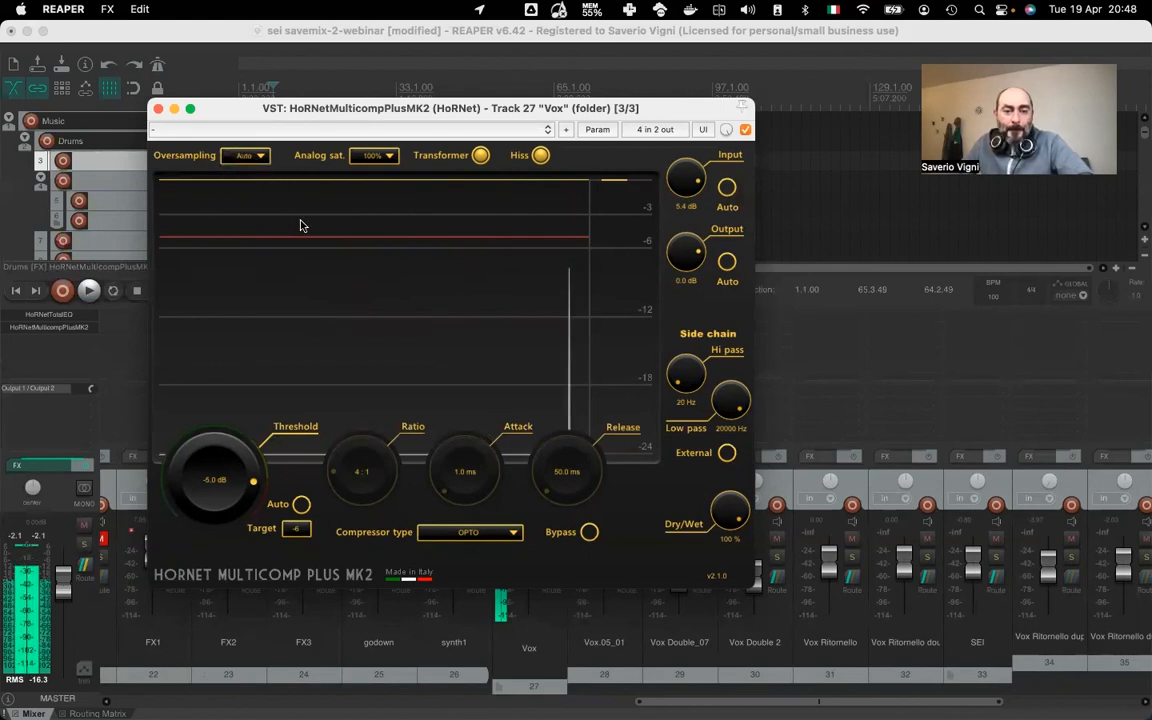
{"action": "key", "text": "space"}
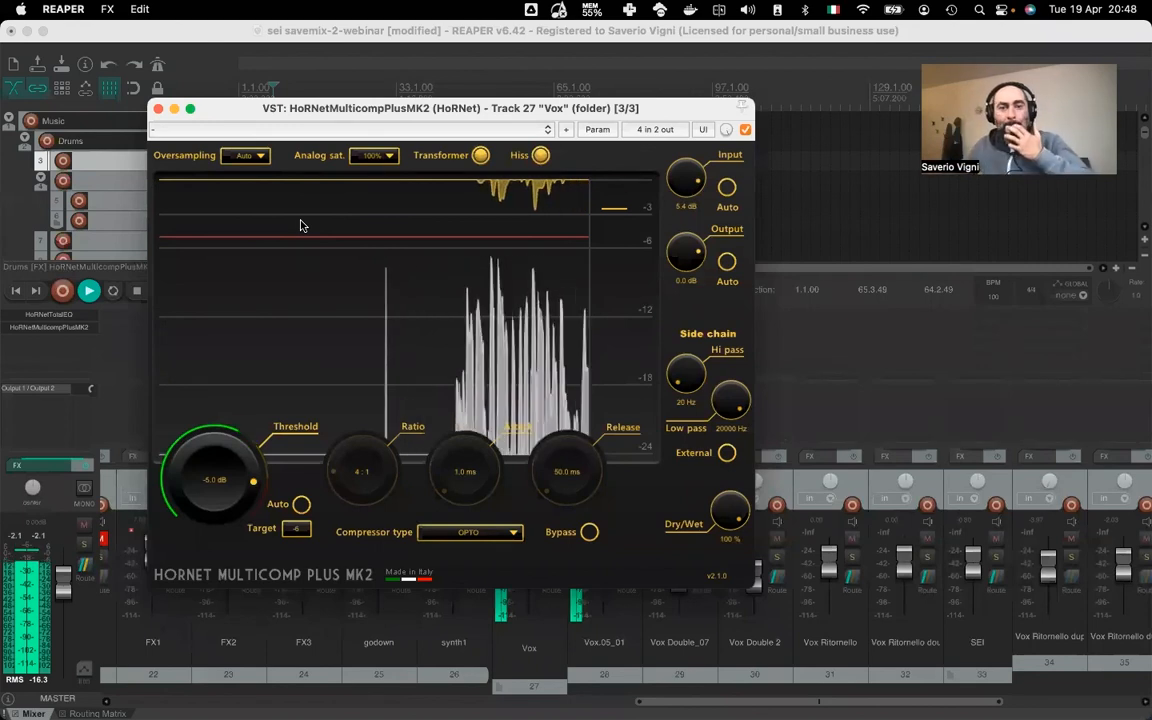
{"action": "left_click", "coordinate": [300, 504]}
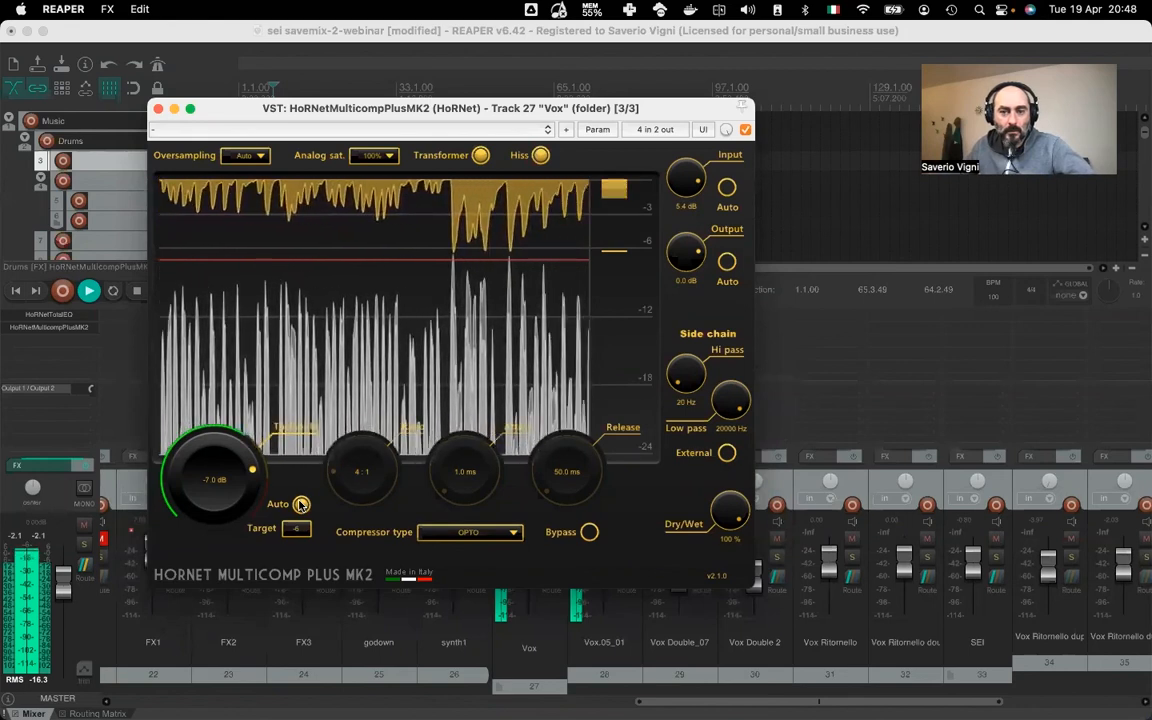
Compare the vocals with and without the OPTO compressor by toggling its bypass during playback
{"action": "left_click", "coordinate": [589, 533]}
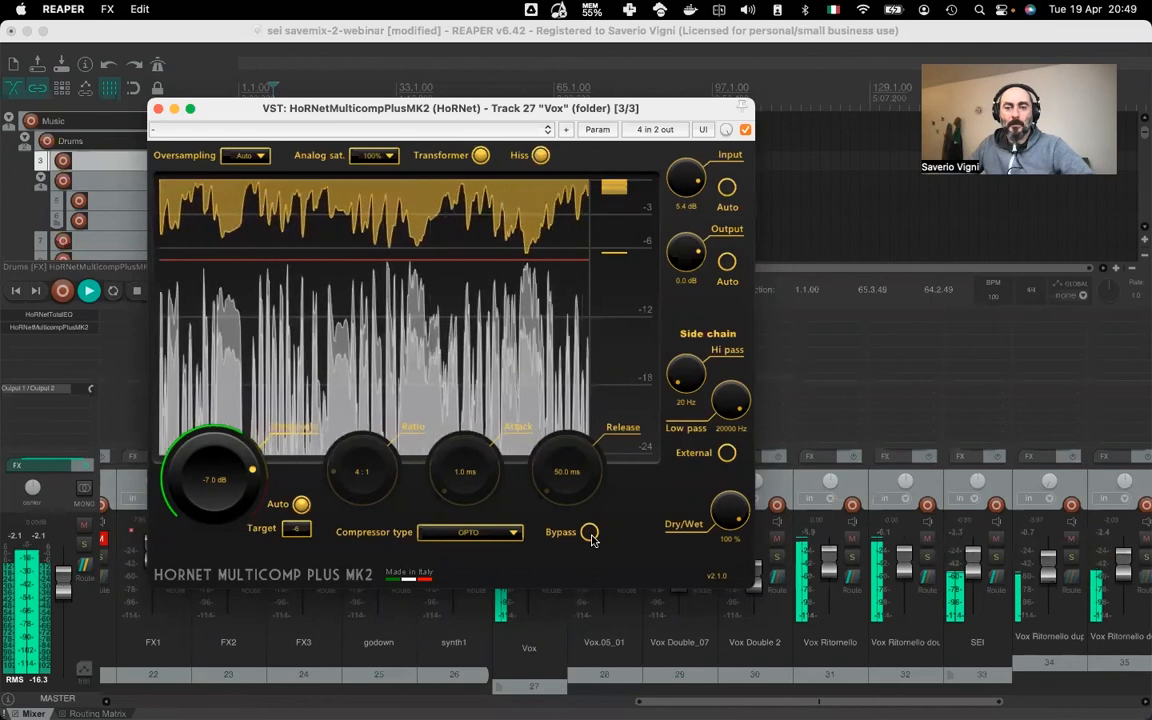
{"action": "left_click", "coordinate": [589, 533]}
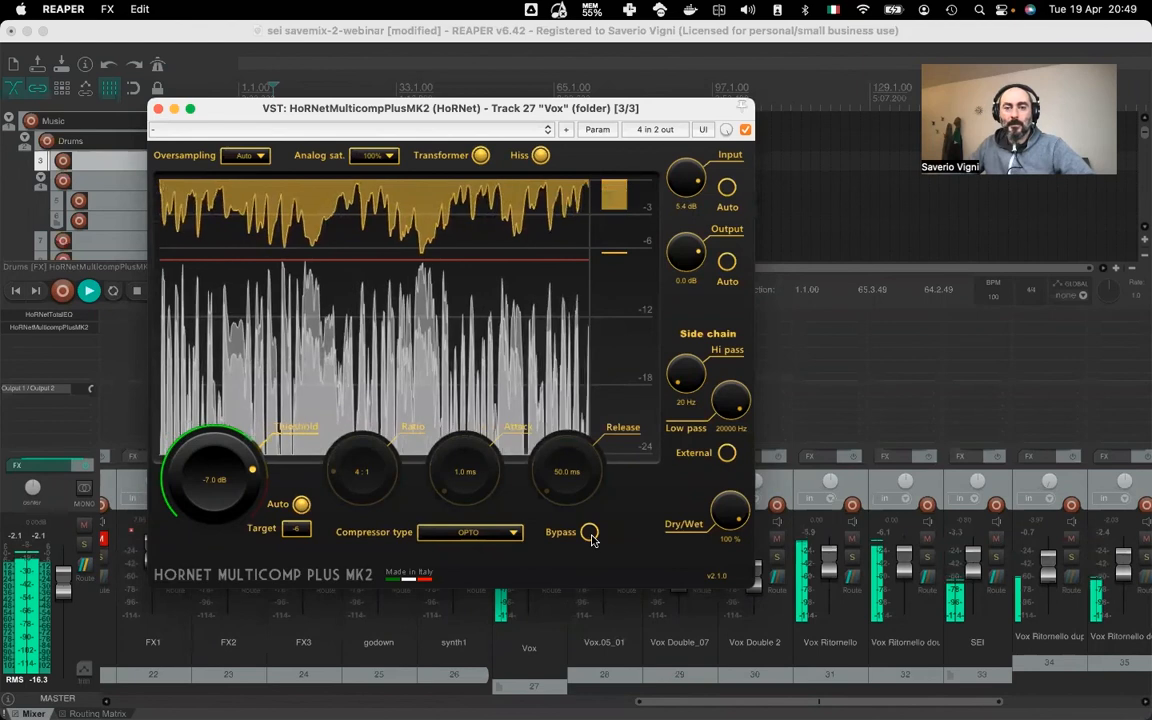
{"action": "left_click", "coordinate": [589, 533]}
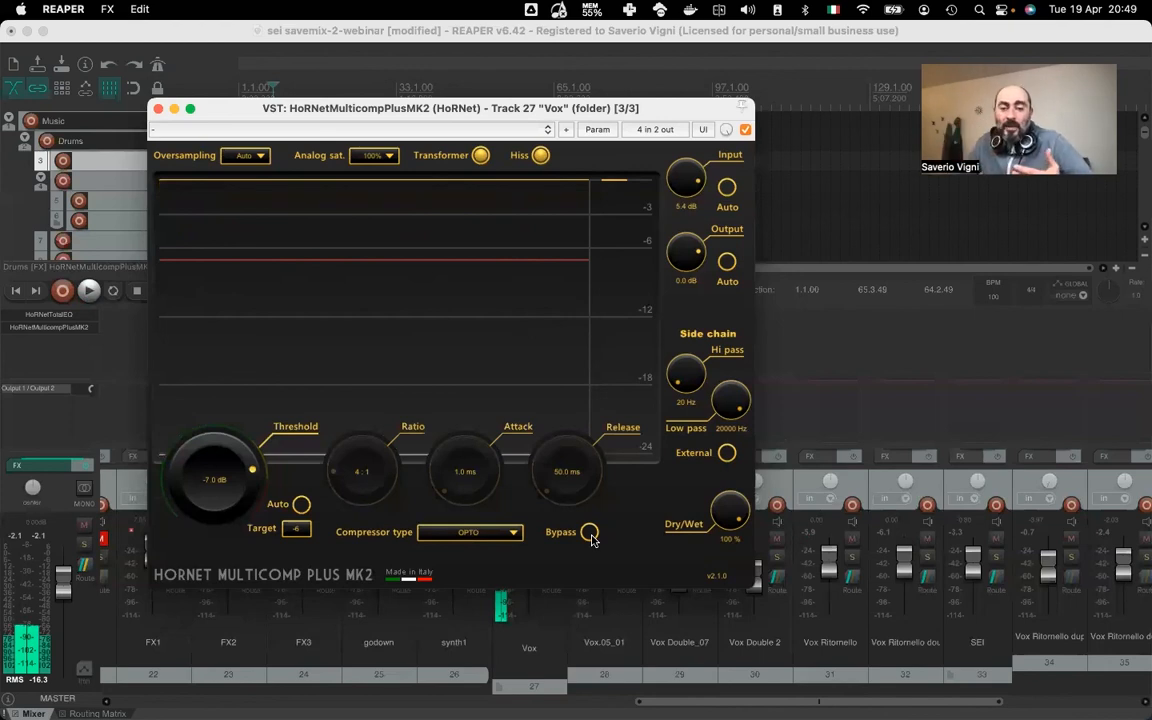
Close the OPTO compressor, take the Vox folder out of solo and play the mix
{"action": "left_click", "coordinate": [157, 108]}
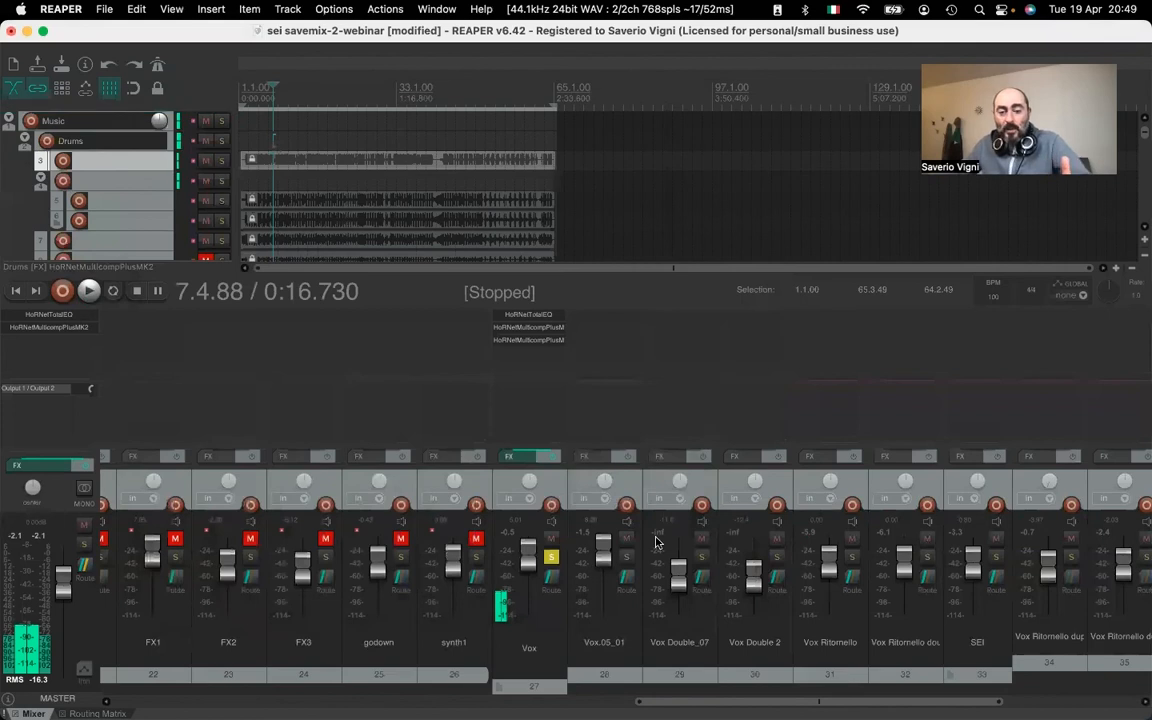
{"action": "left_click", "coordinate": [550, 556]}
{"action": "left_click_drag", "start_coordinate": [700, 702], "coordinate": [214, 699]}
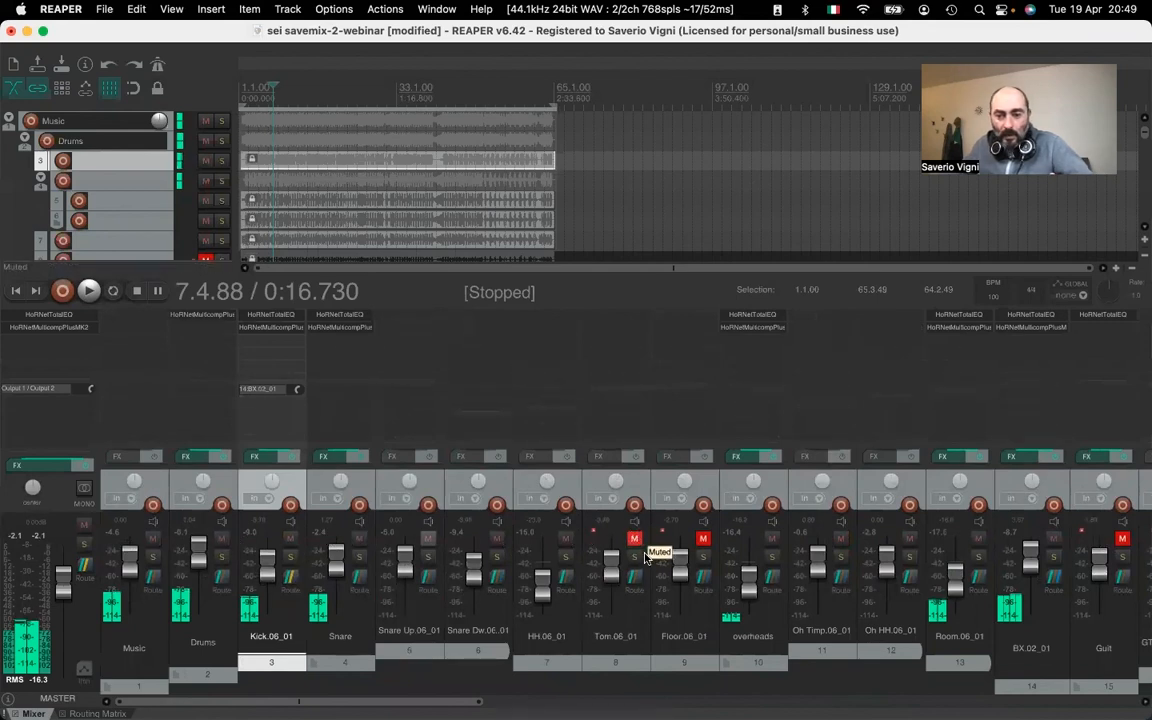
{"action": "left_click_drag", "start_coordinate": [413, 703], "coordinate": [434, 704]}
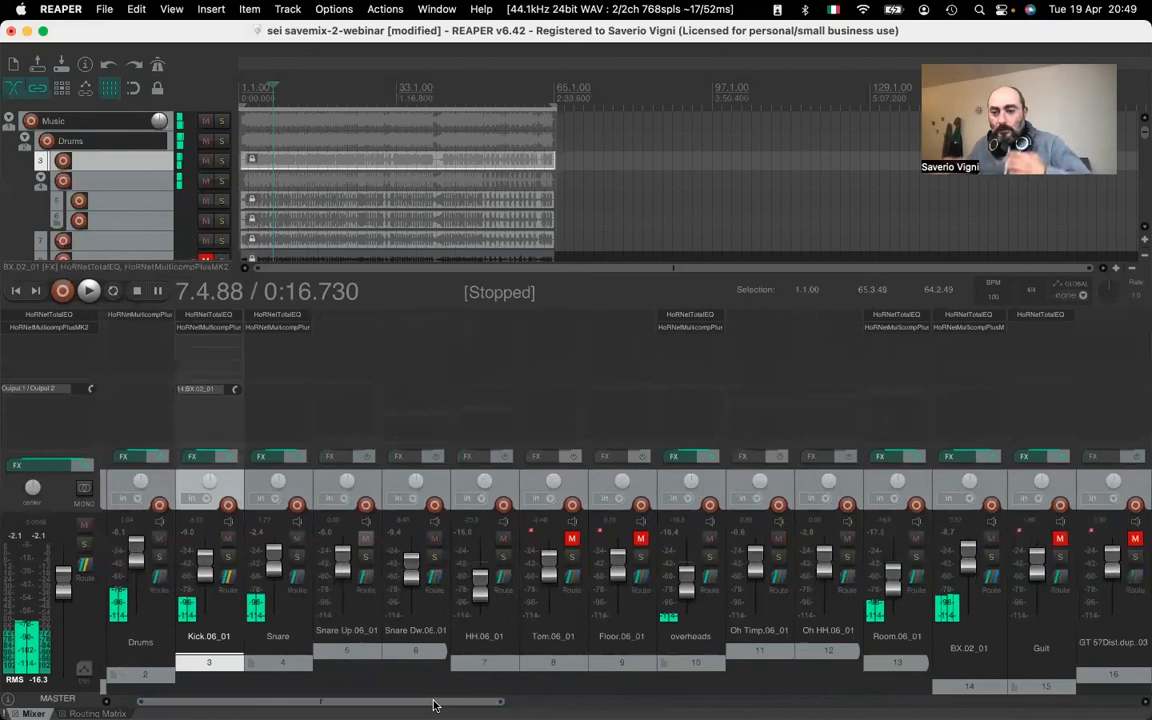
{"action": "key", "text": "space"}
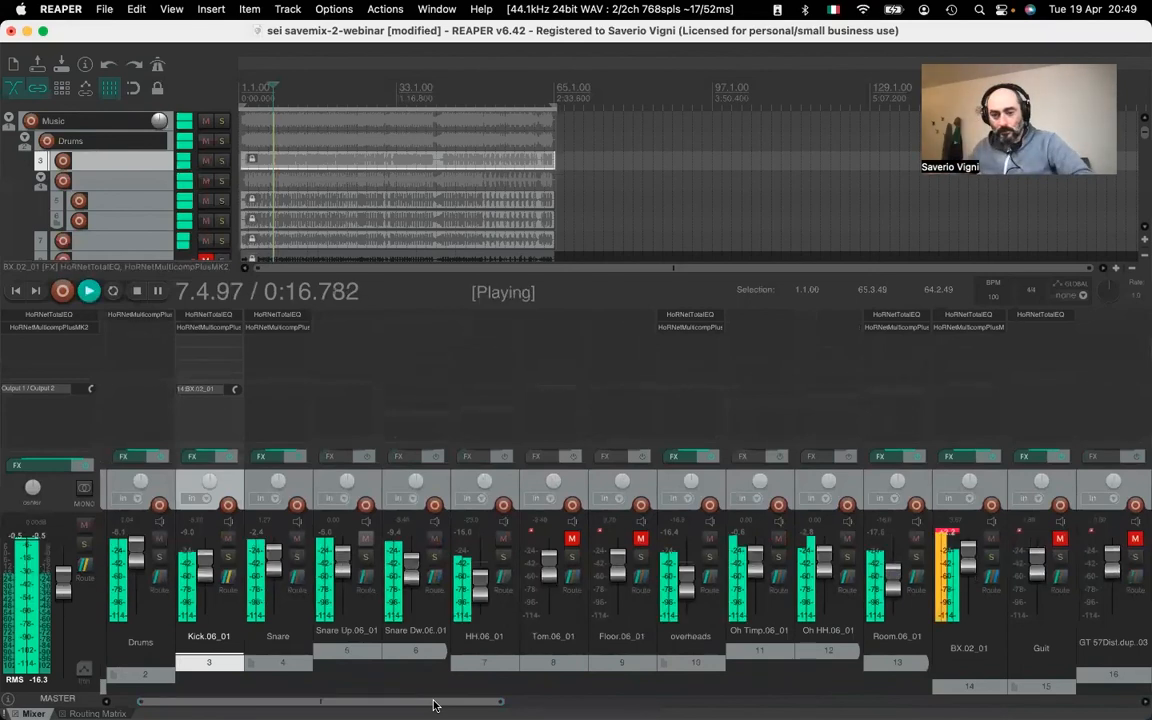
Stop and replay the mix while checking the drum and BX.02_01 bass channels in the mixer
{"action": "mouse_move", "coordinate": [433, 704]}
{"action": "left_mouse_down"}
{"action": "mouse_move", "coordinate": [486, 704]}
{"action": "mouse_move", "coordinate": [342, 701]}
{"action": "mouse_move", "coordinate": [803, 673]}
{"action": "mouse_move", "coordinate": [1003, 643]}
{"action": "mouse_move", "coordinate": [689, 689]}
{"action": "mouse_move", "coordinate": [415, 703]}
{"action": "left_mouse_up"}
{"action": "key", "text": "space"}
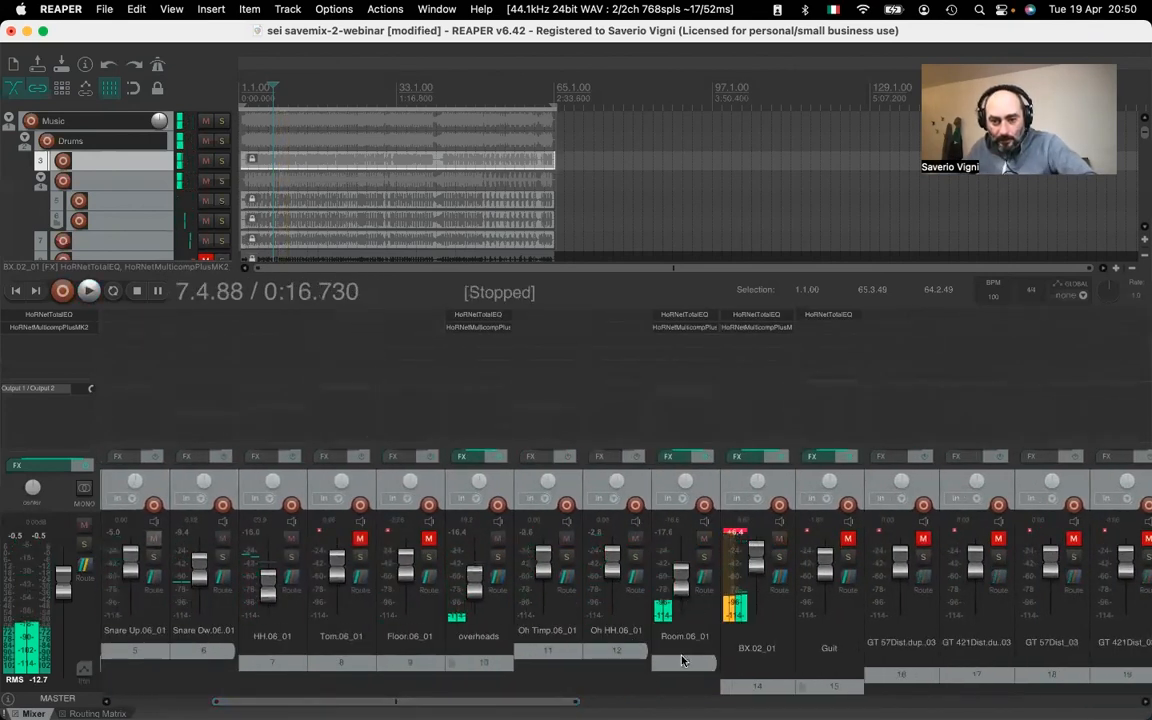
{"action": "left_click_drag", "start_coordinate": [509, 702], "coordinate": [398, 702]}
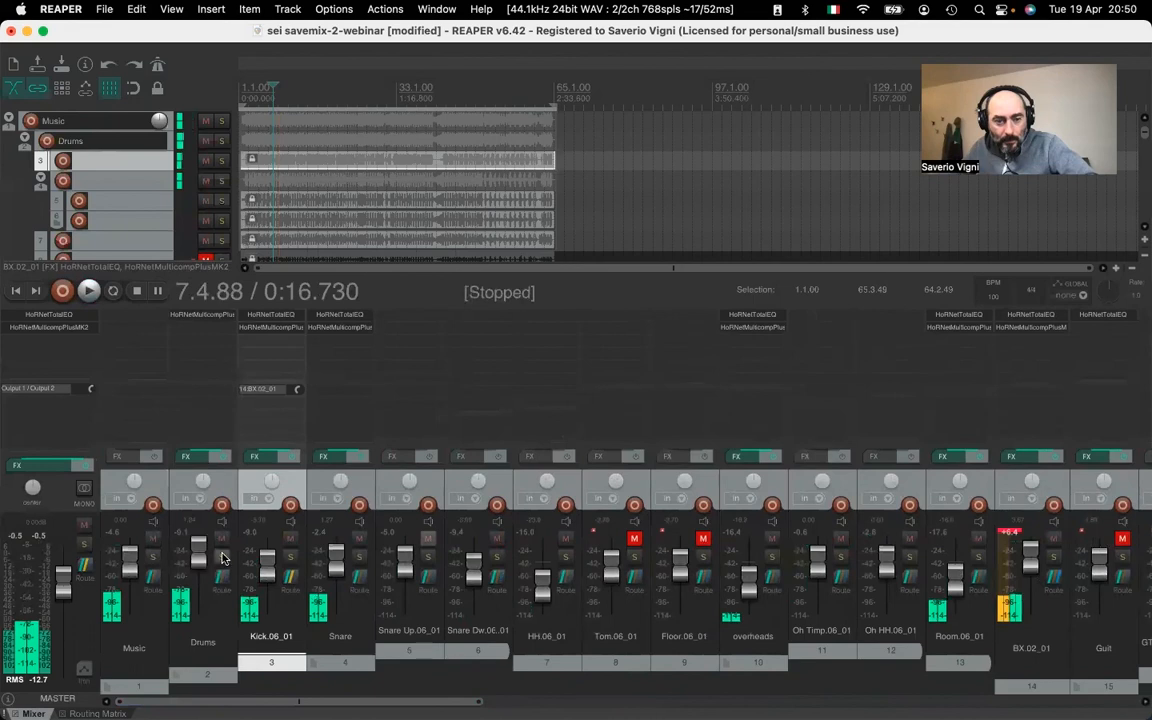
{"action": "key", "text": "space"}
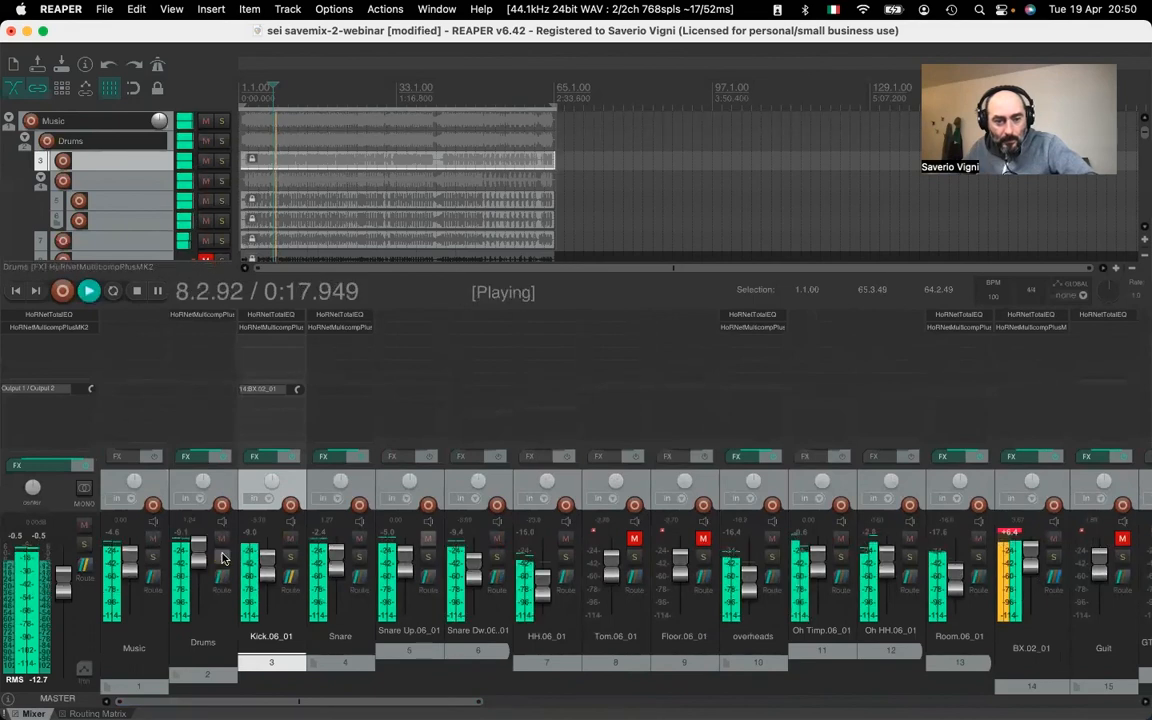
Solo the Drums folder and the BX.02_01 bass during playback, and lower the bass fader to about -19.7 dB
{"action": "left_click", "coordinate": [222, 557]}
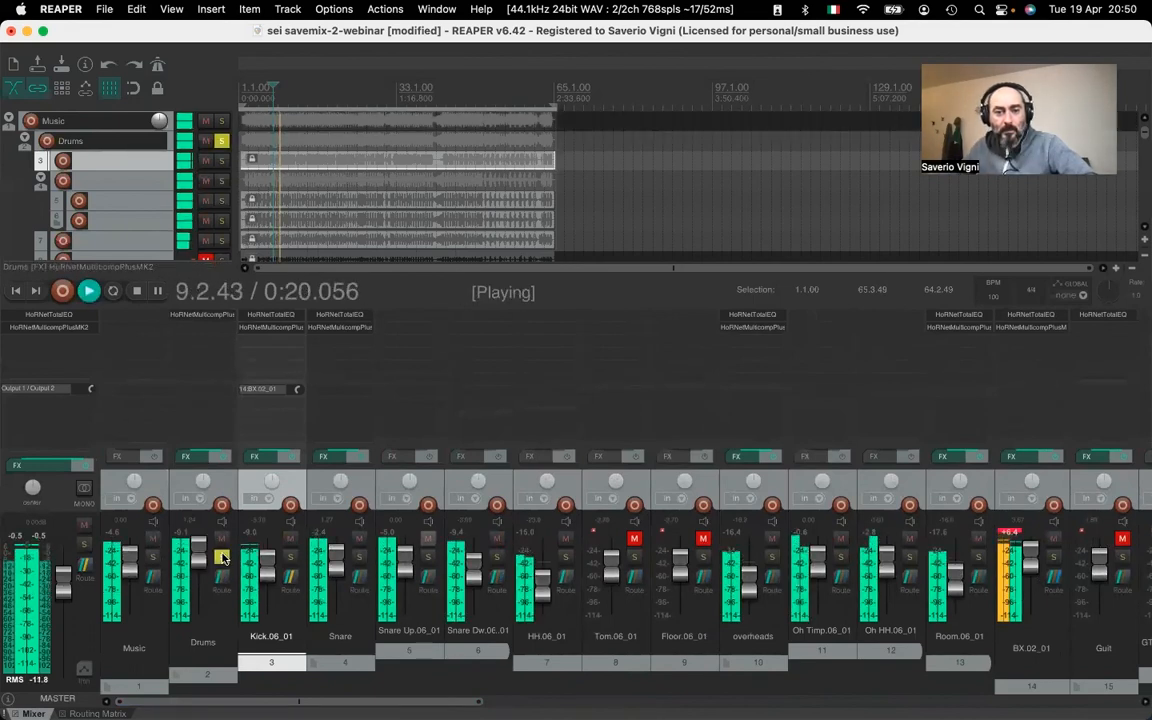
{"action": "left_click_drag", "start_coordinate": [487, 706], "coordinate": [685, 705]}
{"action": "left_click", "coordinate": [496, 557]}
{"action": "left_click", "coordinate": [497, 560]}
{"action": "left_click_drag", "start_coordinate": [472, 553], "coordinate": [474, 594]}
{"action": "left_click", "coordinate": [496, 559]}
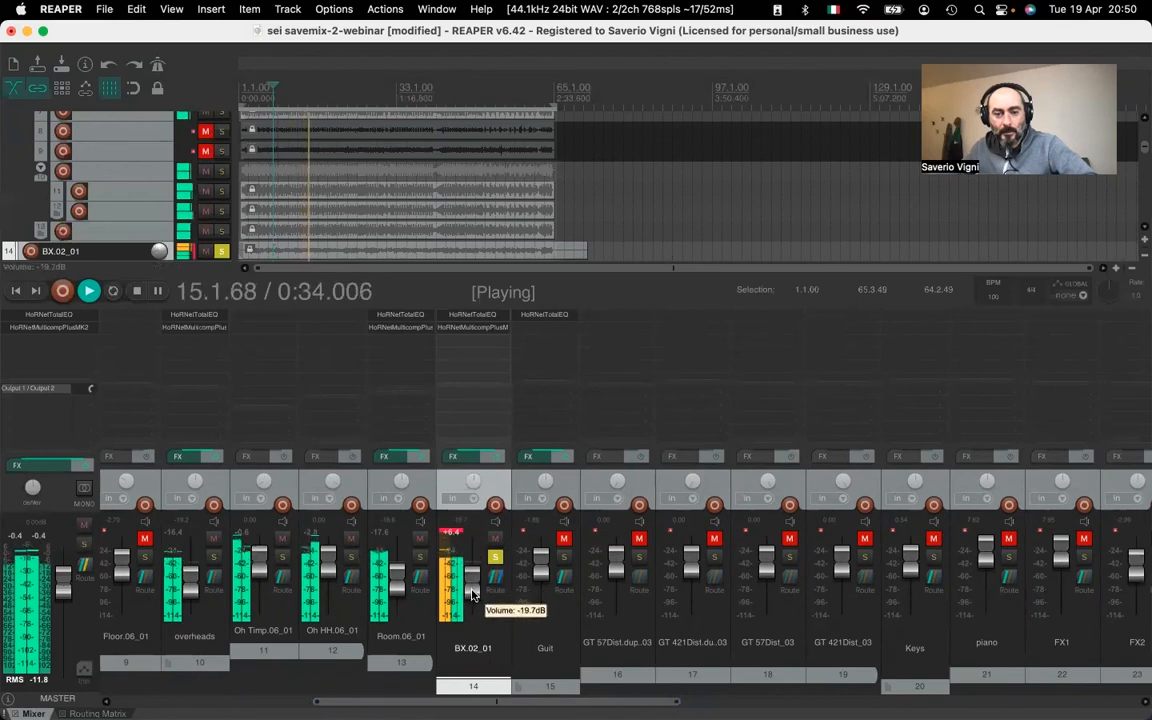
Solo the Vox folder as well and adjust its fader to balance the vocals against drums and bass
{"action": "scroll", "coordinate": [640, 681], "scroll_direction": "right", "scroll_amount": 10}
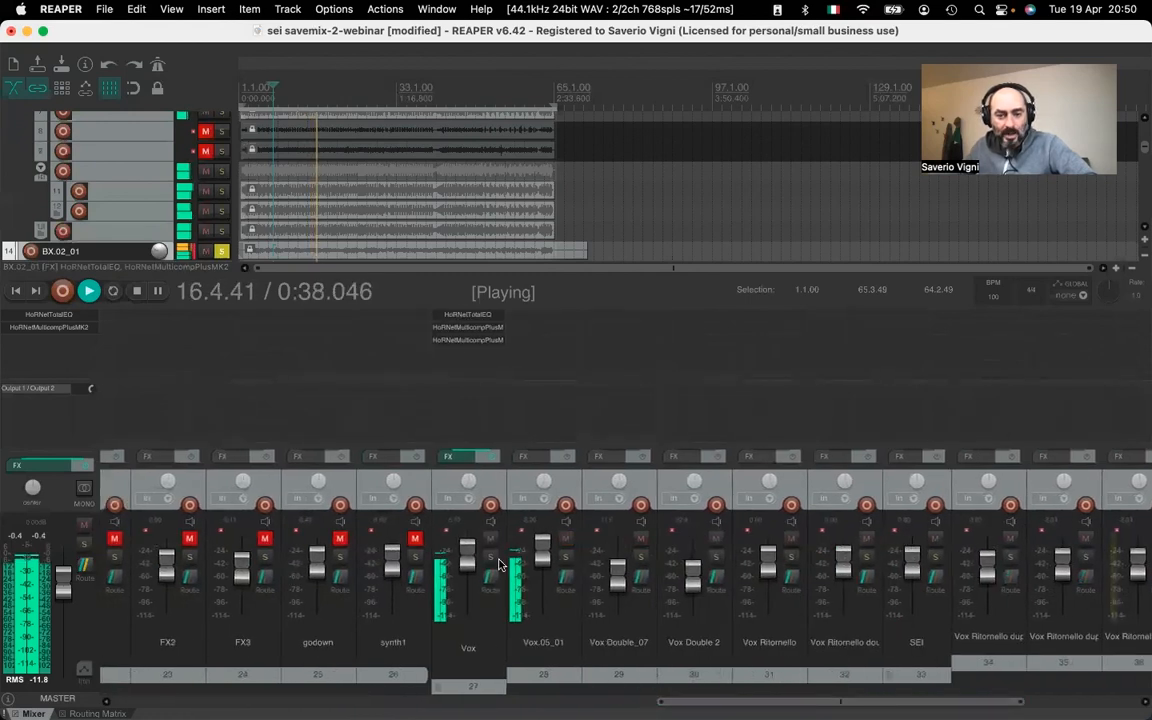
{"action": "left_click", "coordinate": [490, 557]}
{"action": "left_click_drag", "start_coordinate": [469, 563], "coordinate": [466, 578]}
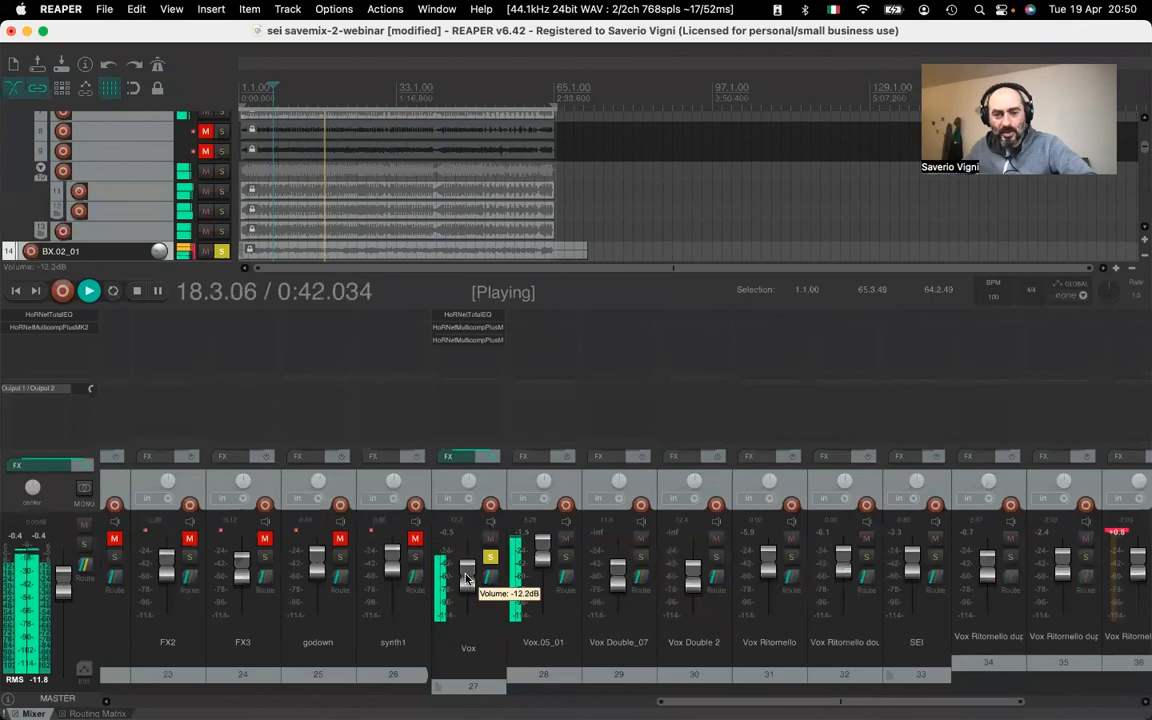
{"action": "left_click_drag", "start_coordinate": [466, 578], "coordinate": [466, 568]}
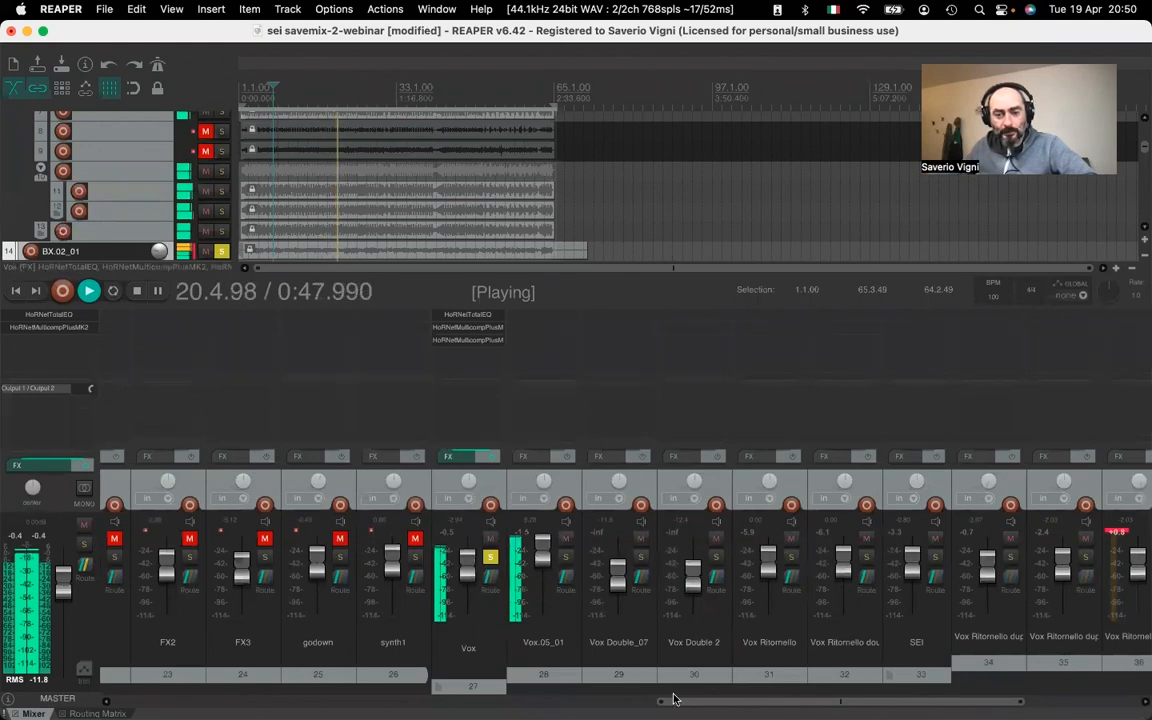
Unmute and solo the Guit folder, fine-tune its fader in the mix and stop playback
{"action": "left_click_drag", "start_coordinate": [673, 699], "coordinate": [473, 701]}
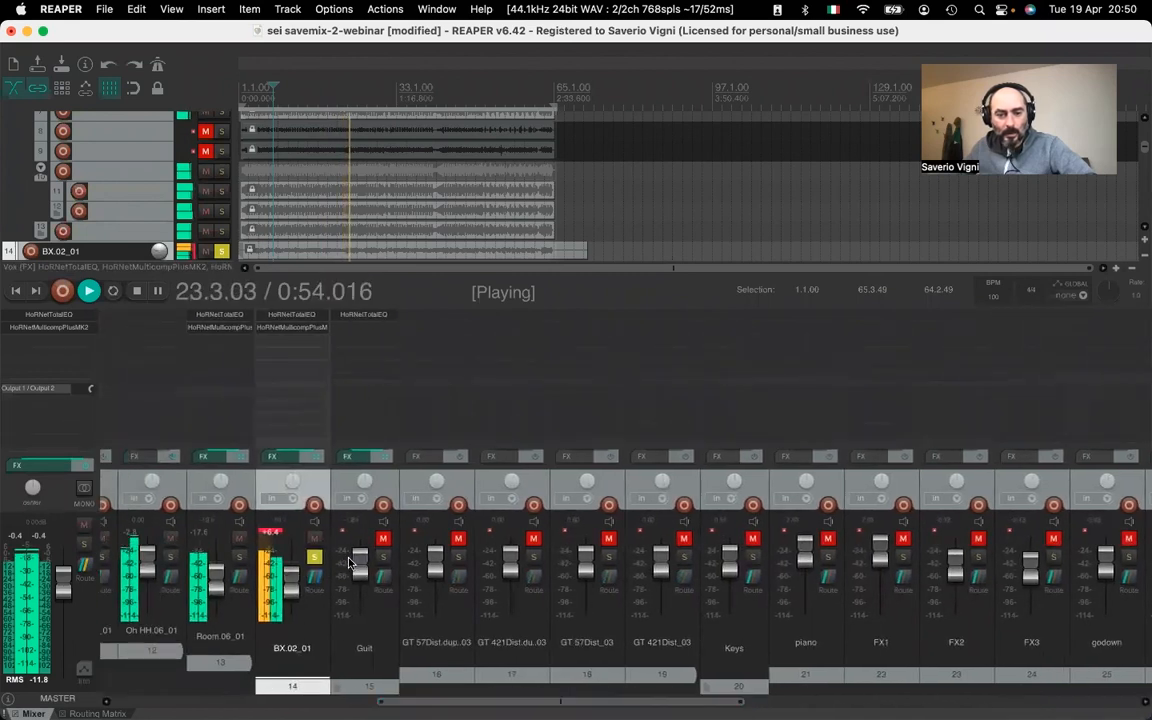
{"action": "left_click", "coordinate": [384, 540]}
{"action": "left_click", "coordinate": [385, 541]}
{"action": "left_click", "coordinate": [384, 557]}
{"action": "left_click_drag", "start_coordinate": [359, 568], "coordinate": [362, 566]}
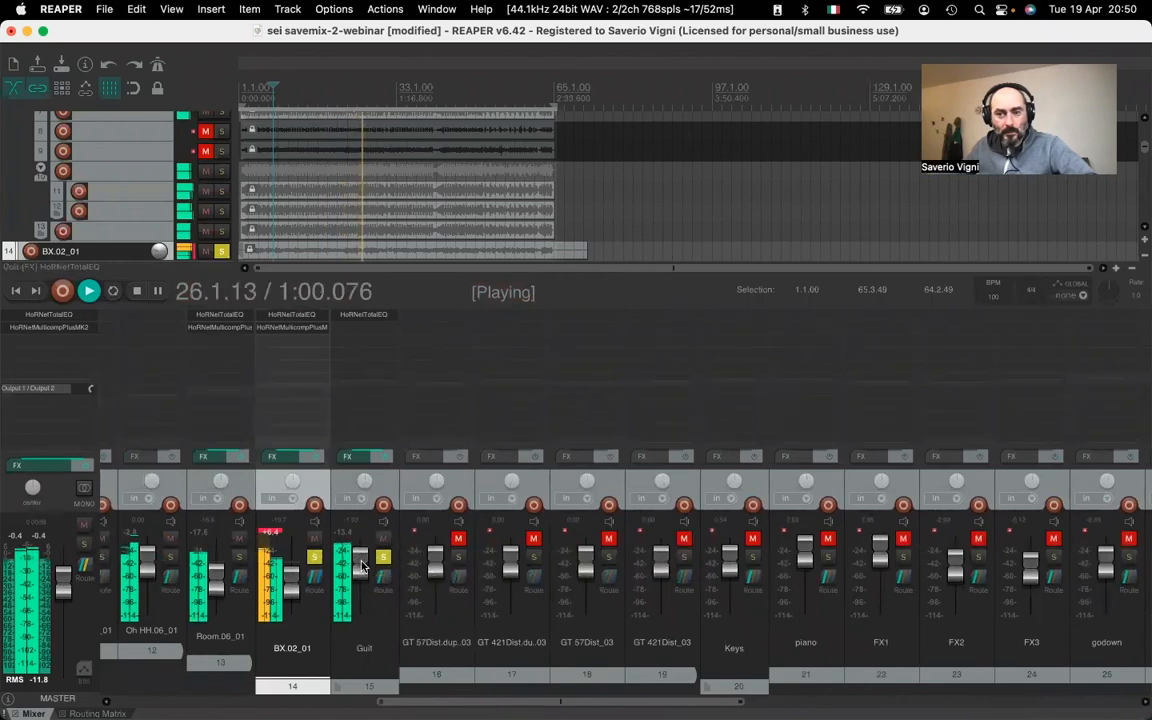
{"action": "key", "text": "space"}
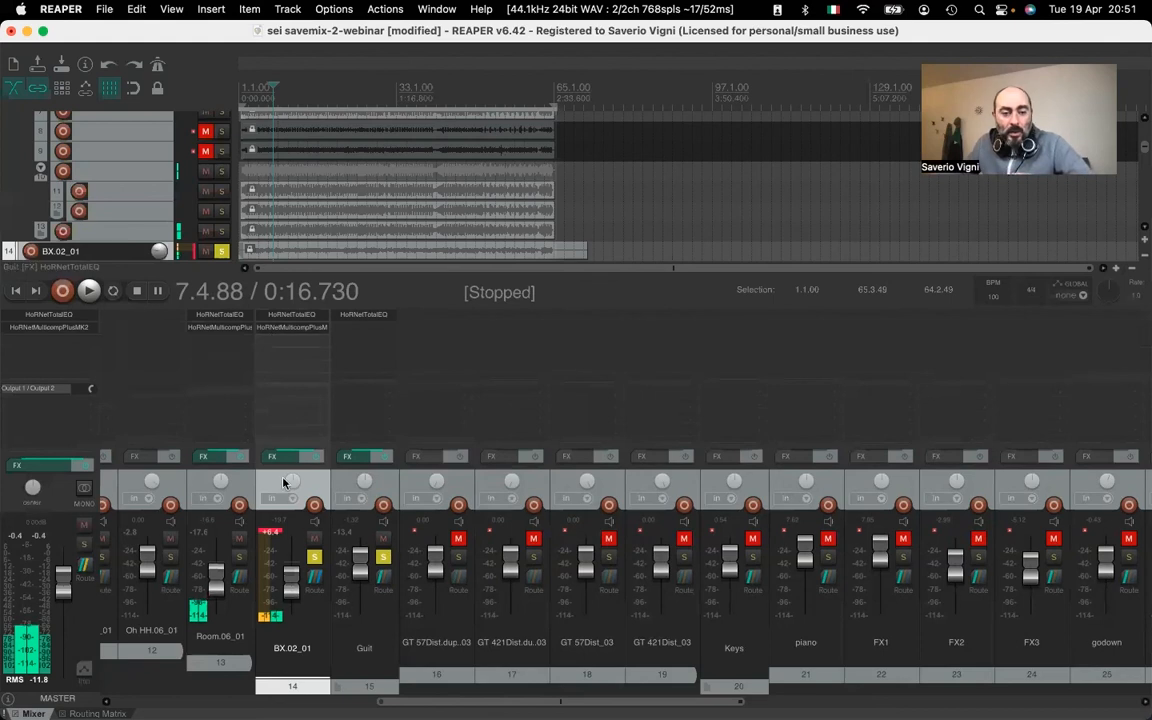
Add HoRNetMulticompPlusMK2 to the Guit folder, using the OPTO compressor type and a threshold of about -13.3 dB
{"action": "double_click", "coordinate": [367, 331]}
{"action": "left_click", "coordinate": [413, 277]}
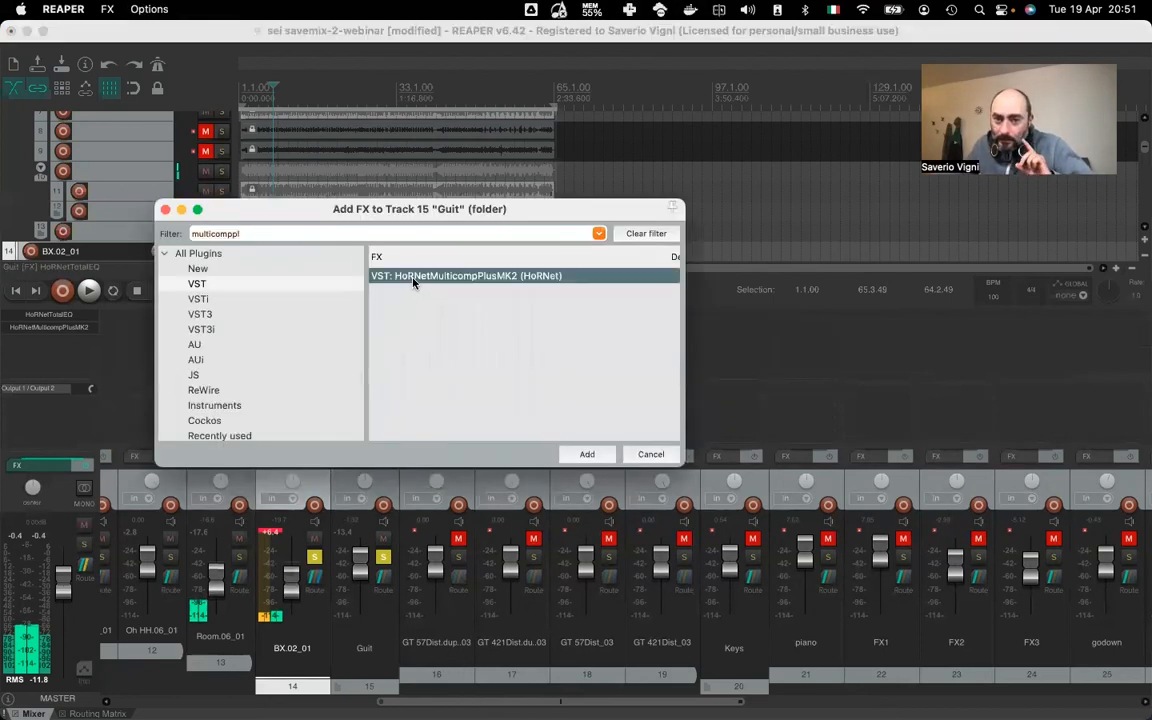
{"action": "double_click", "coordinate": [413, 277]}
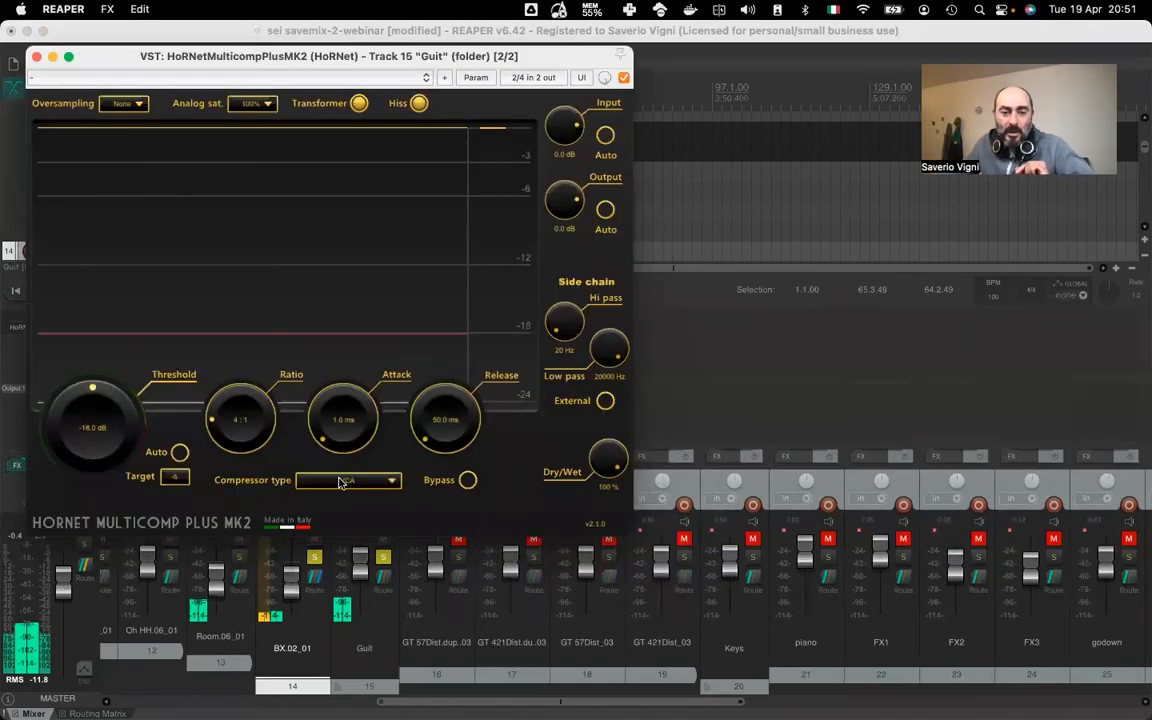
{"action": "left_click", "coordinate": [340, 483]}
{"action": "left_click", "coordinate": [335, 535]}
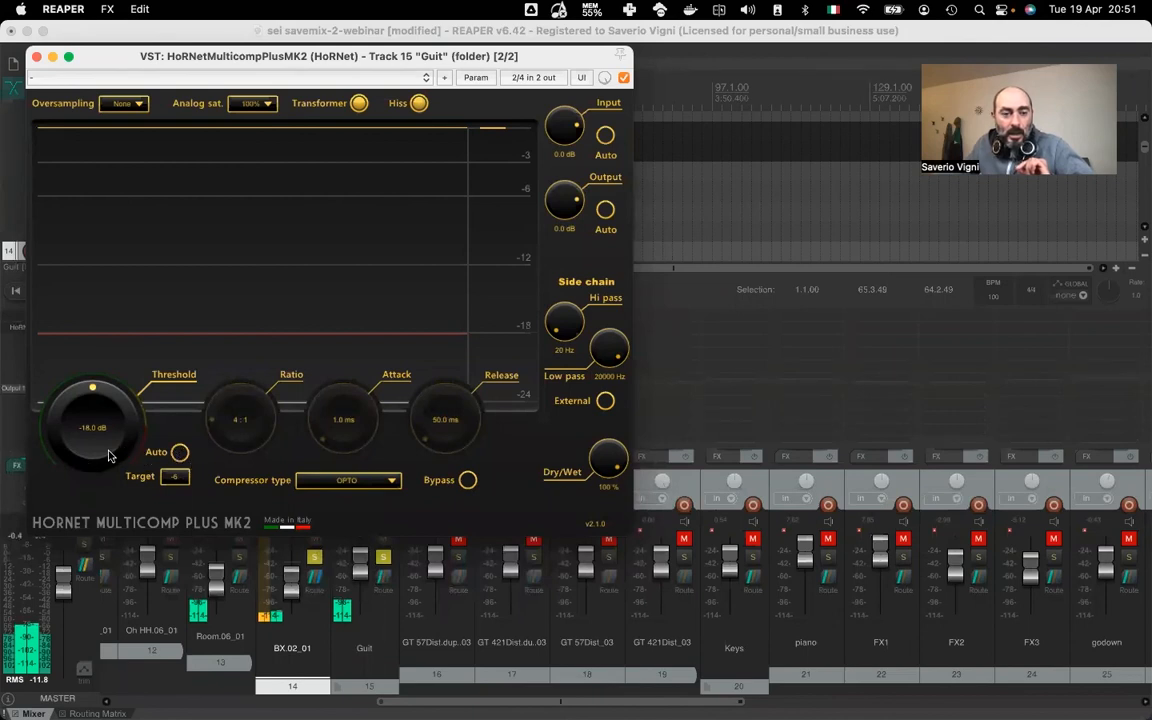
{"action": "left_click_drag", "start_coordinate": [107, 457], "coordinate": [112, 420]}
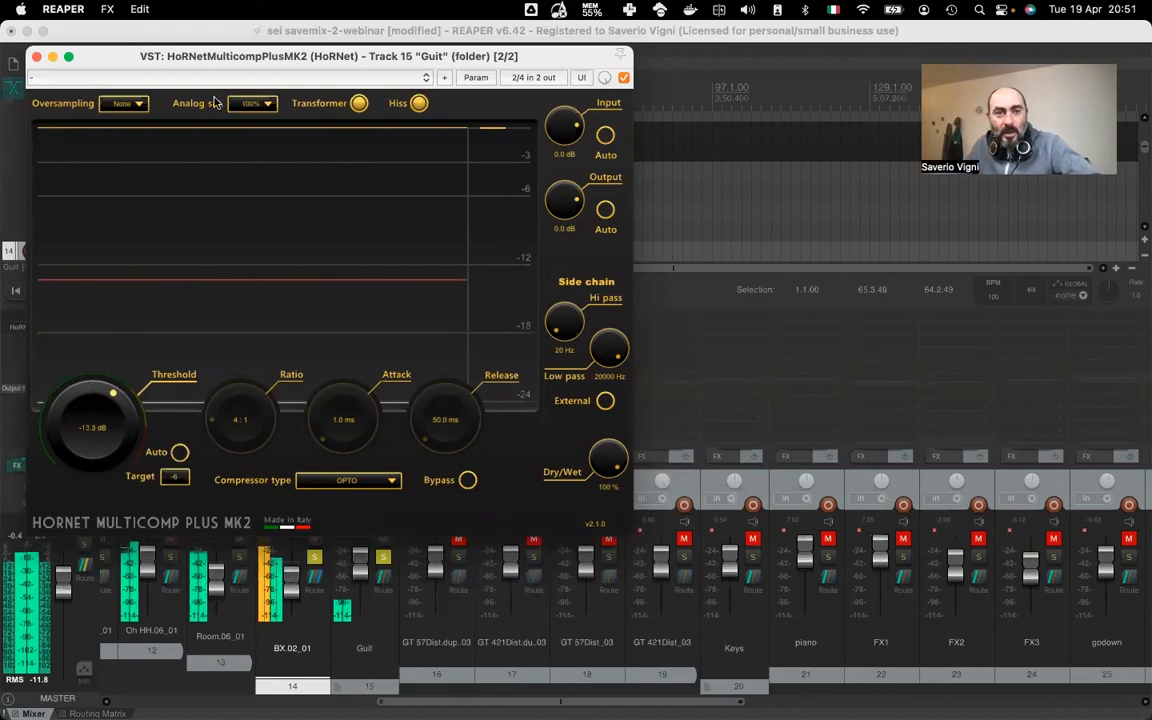
Play the guitar section around bar 22, raise the Guit compressor's threshold to about -6.9 dB and close the plugin
{"action": "left_click_drag", "start_coordinate": [123, 55], "coordinate": [547, 314]}
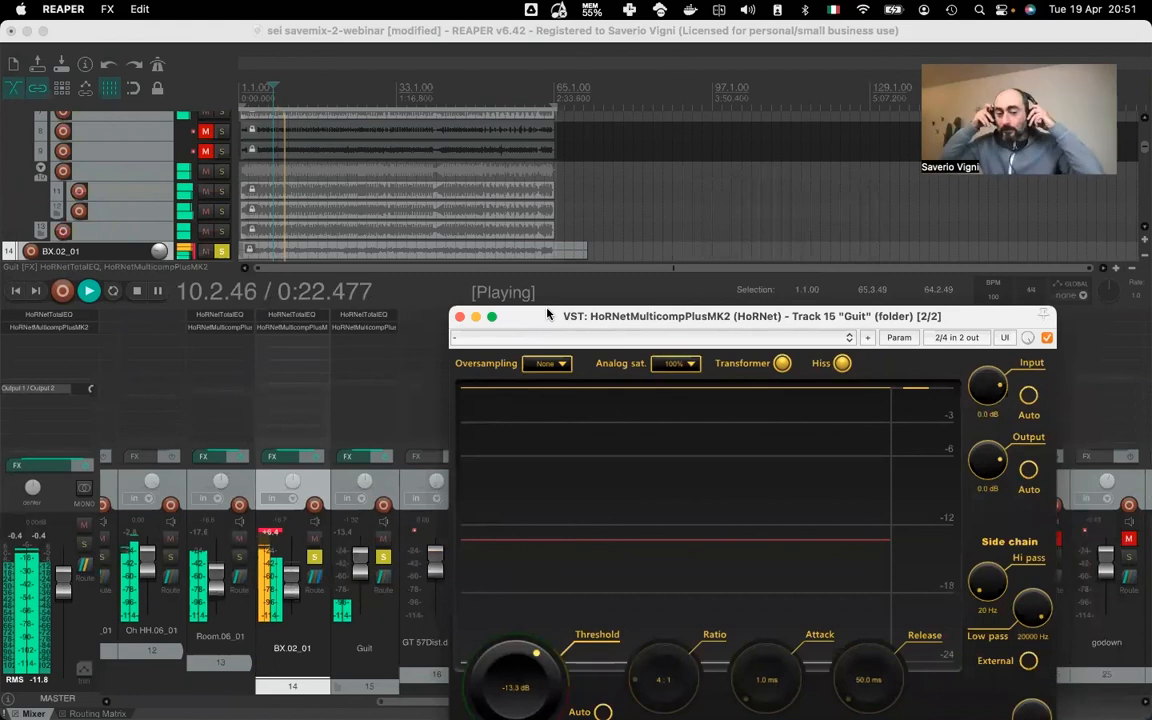
{"action": "left_click", "coordinate": [318, 86]}
{"action": "key", "text": "space"}
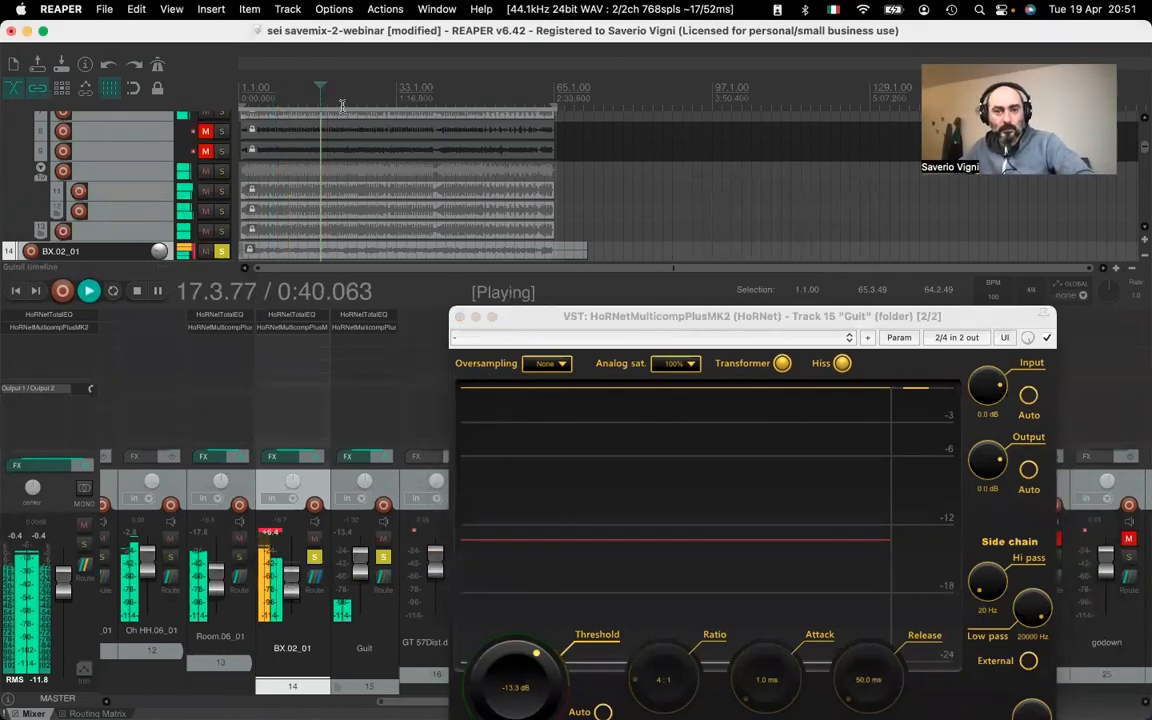
{"action": "left_click", "coordinate": [342, 91]}
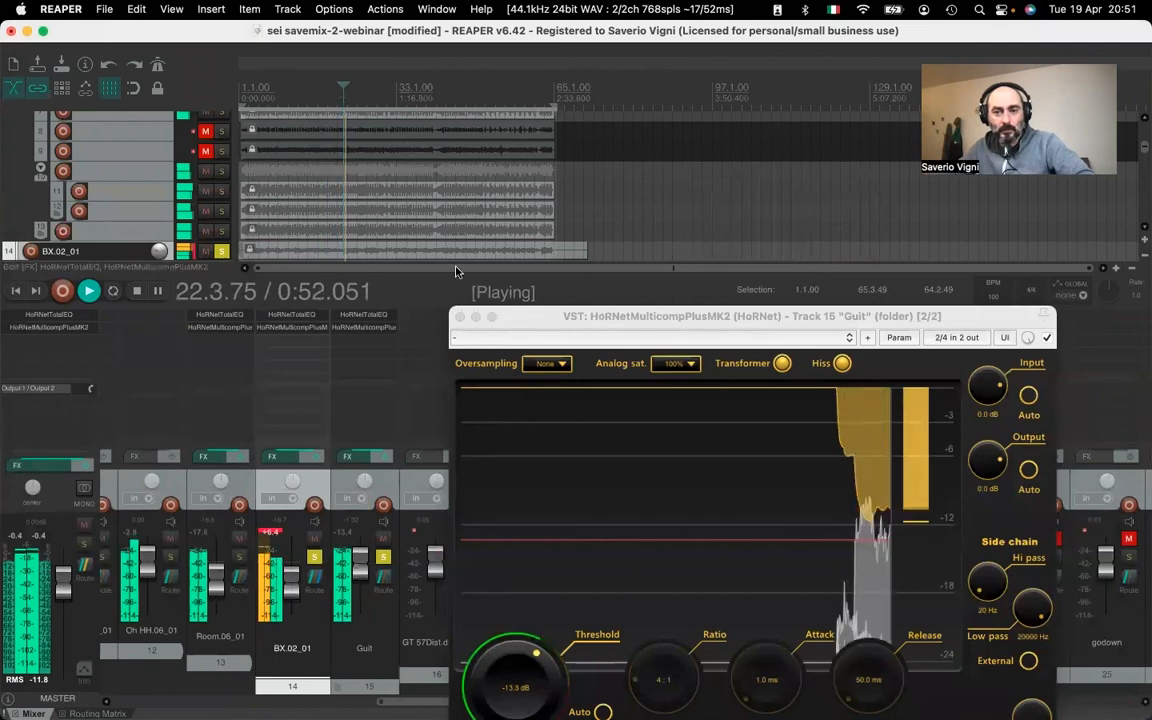
{"action": "left_click_drag", "start_coordinate": [560, 316], "coordinate": [182, 193]}
{"action": "left_click_drag", "start_coordinate": [140, 552], "coordinate": [129, 504]}
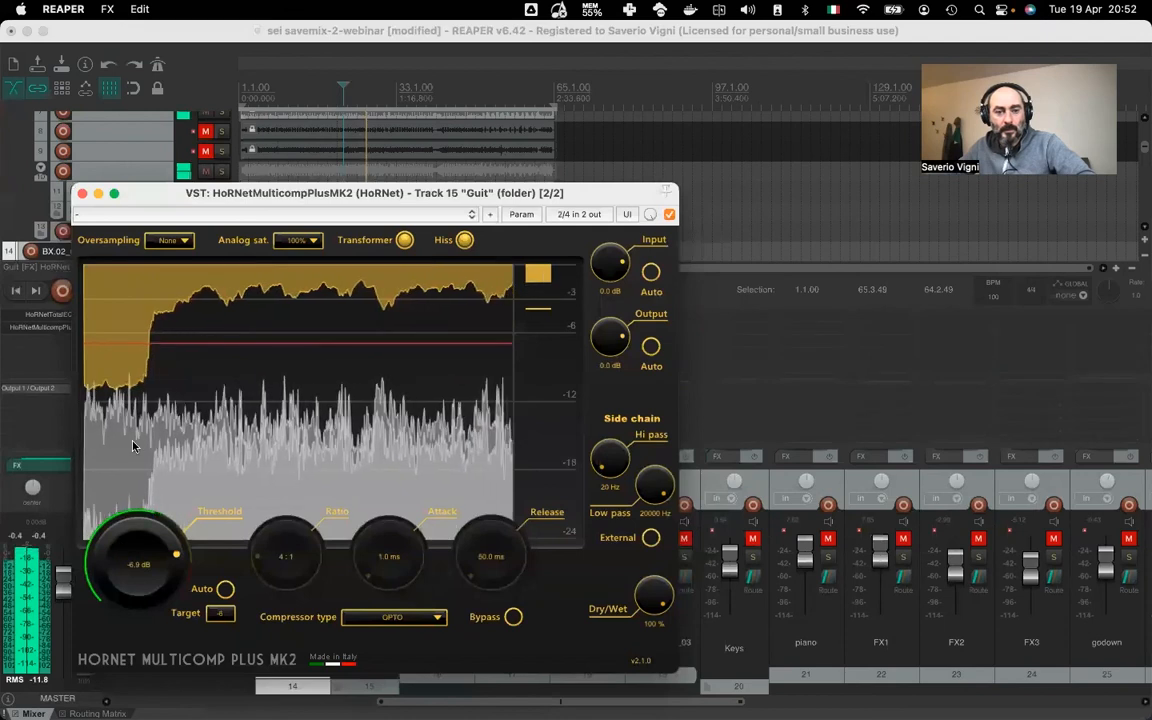
{"action": "left_click", "coordinate": [83, 194]}
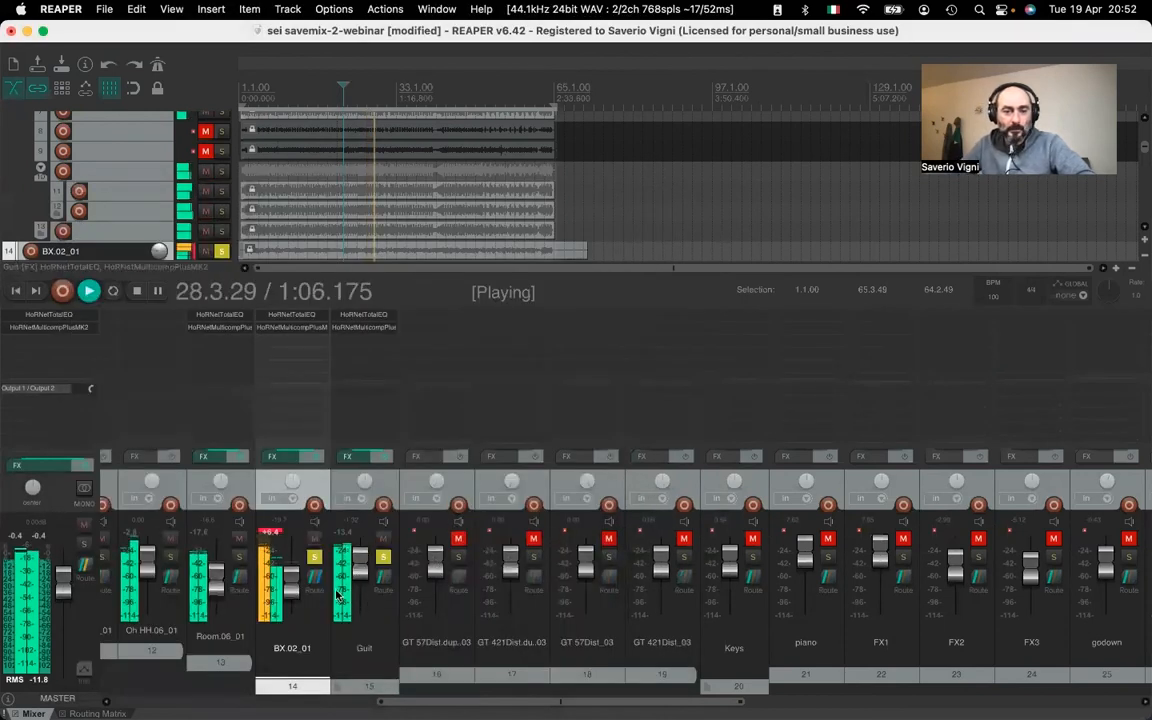
Rebalance the Guit and Vox folder faders while the mix plays
{"action": "left_click_drag", "start_coordinate": [364, 570], "coordinate": [362, 569]}
{"action": "left_click_drag", "start_coordinate": [633, 700], "coordinate": [818, 700]}
{"action": "left_click_drag", "start_coordinate": [727, 568], "coordinate": [727, 563]}
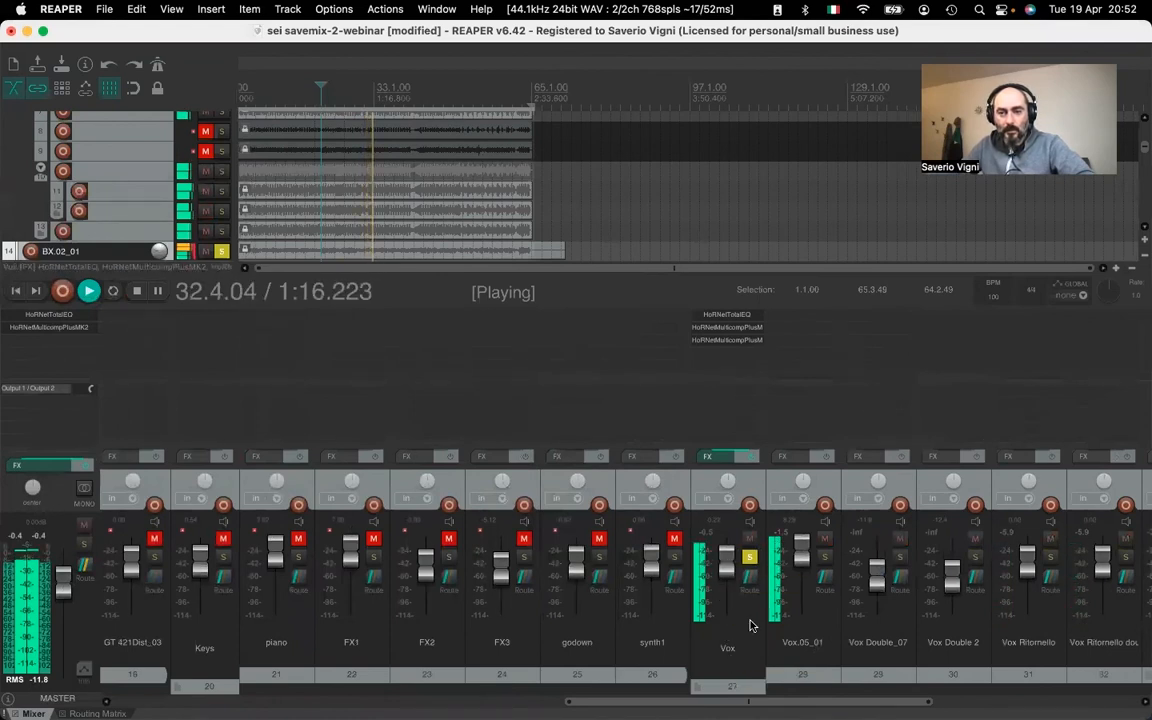
Restart playback from the guitar section and set the Guit folder's fader to about -3.33 dB
{"action": "left_click_drag", "start_coordinate": [830, 699], "coordinate": [590, 700]}
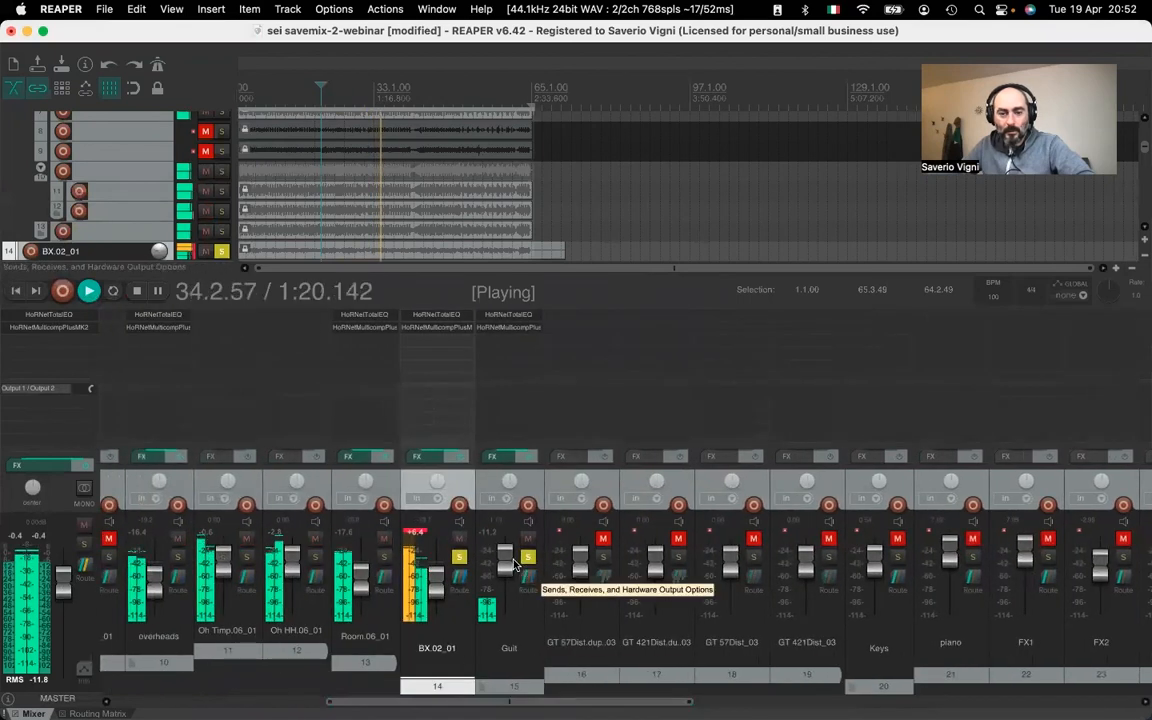
{"action": "left_click", "coordinate": [505, 565]}
{"action": "key", "text": "space"}
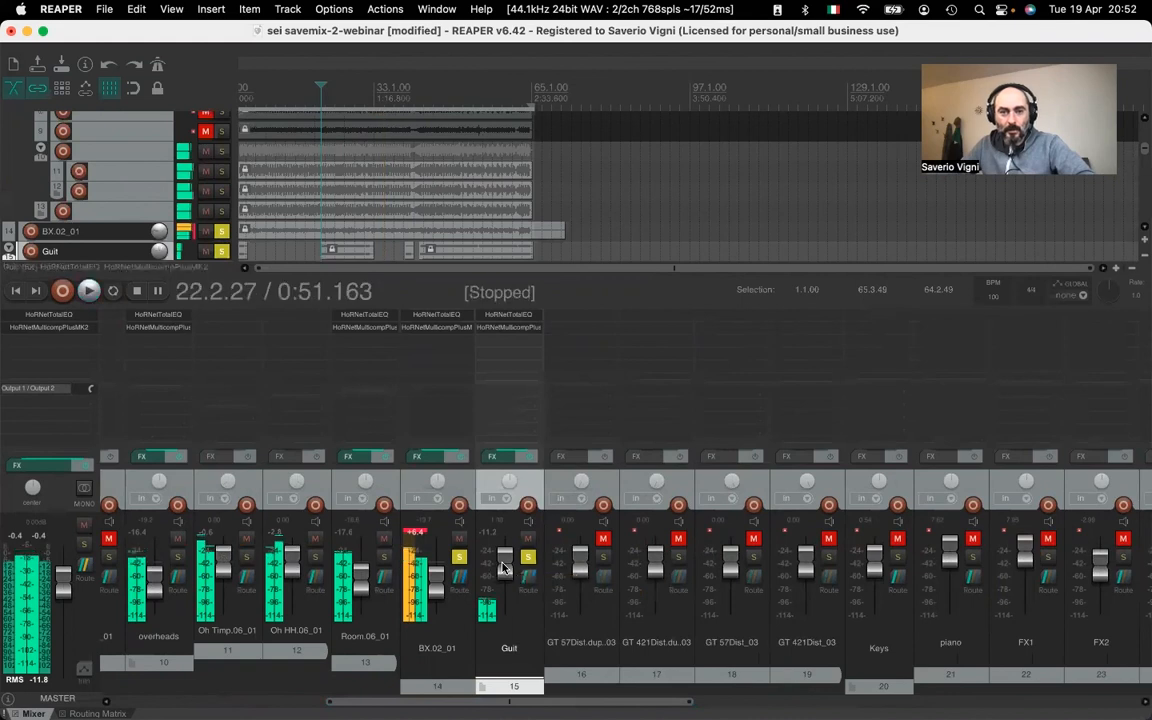
{"action": "key", "text": "space"}
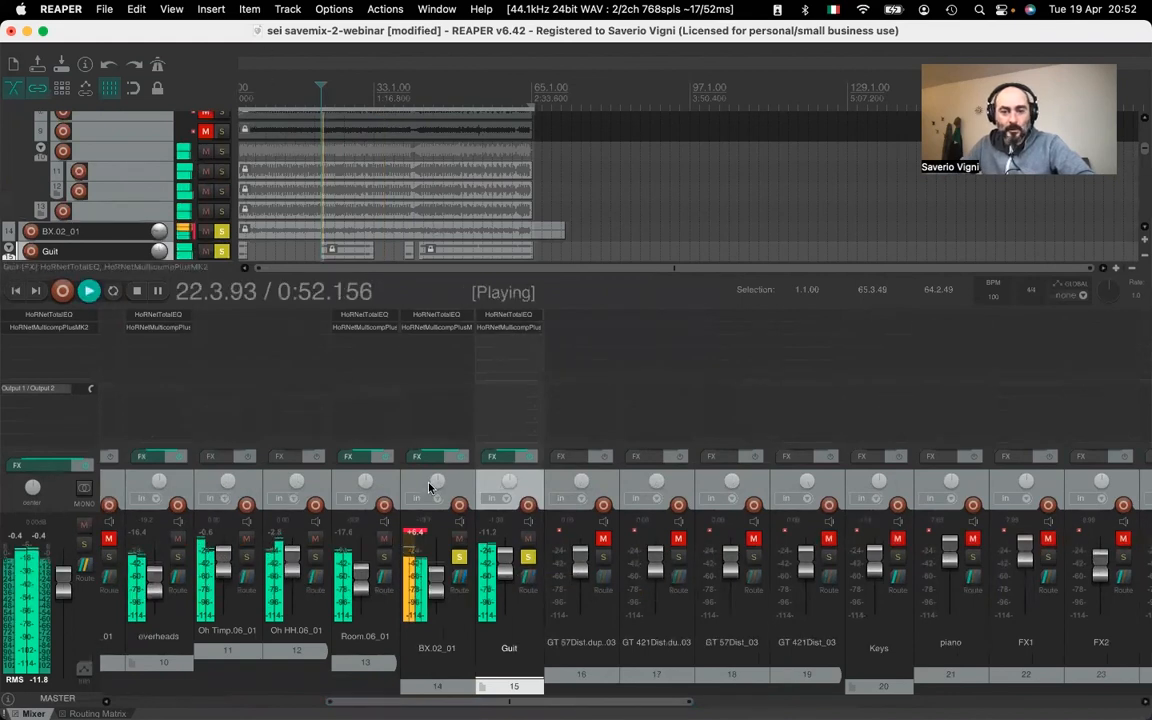
{"action": "left_click_drag", "start_coordinate": [507, 567], "coordinate": [503, 567]}
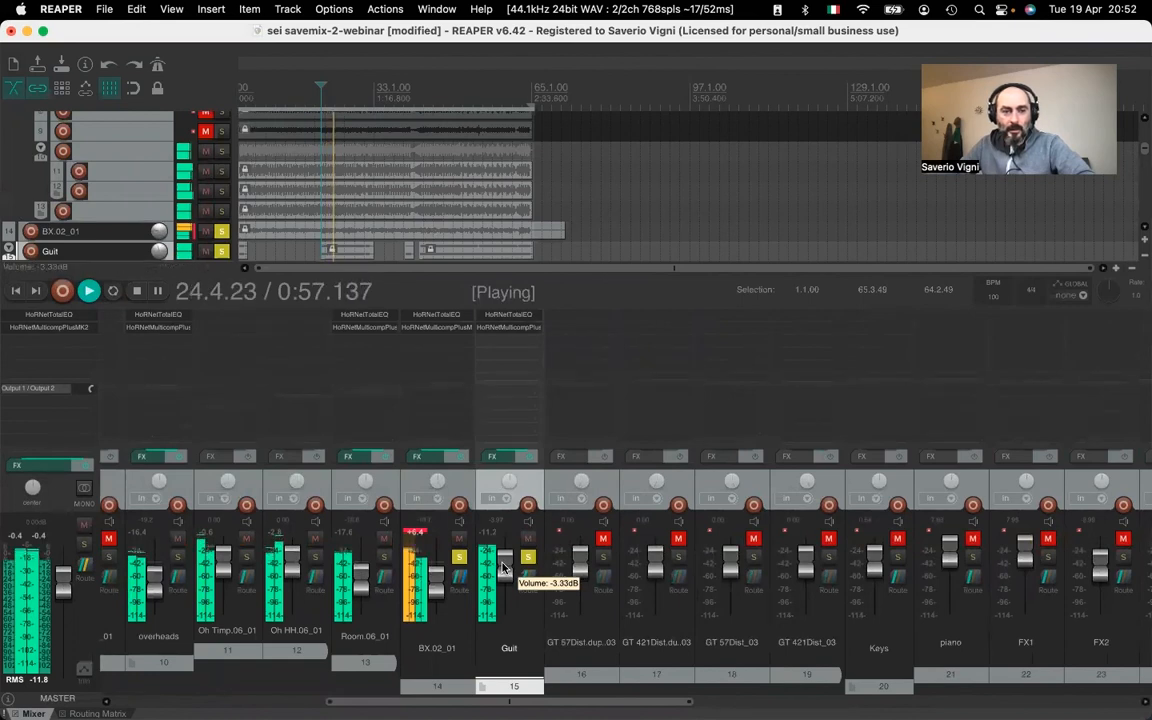
Set the master track's OPTO compressor to a threshold of about -8 dB with automatic output gain, and close it
{"action": "left_click", "coordinate": [45, 327]}
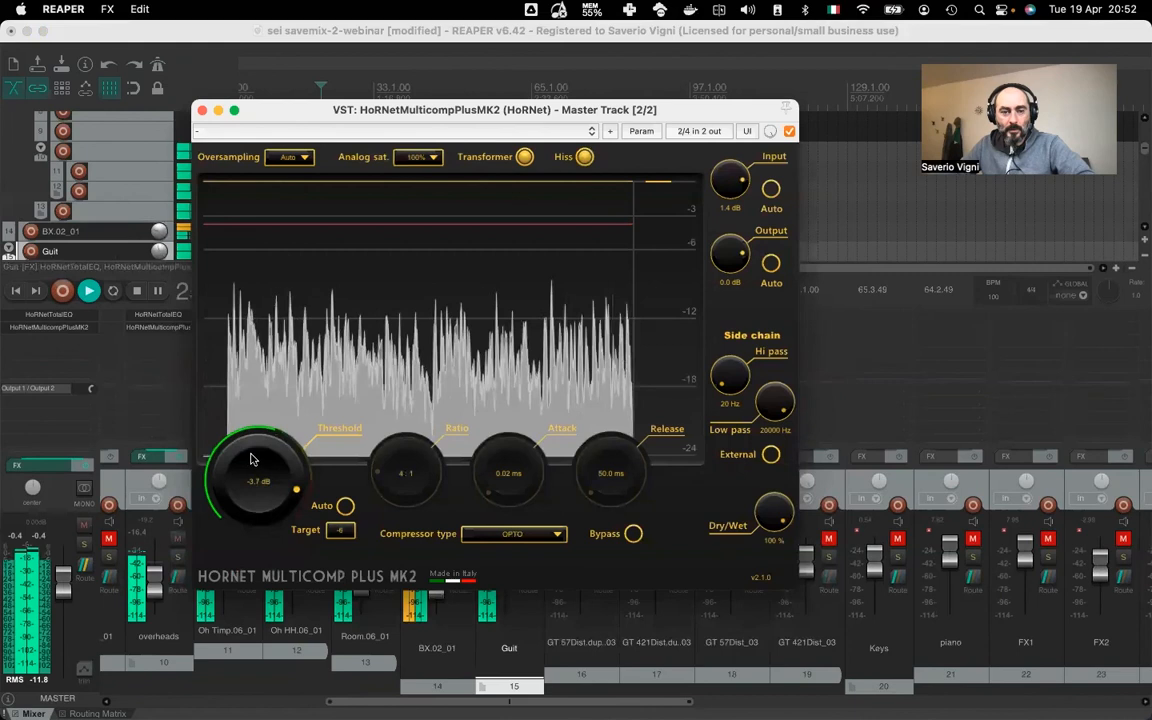
{"action": "left_click_drag", "start_coordinate": [247, 479], "coordinate": [231, 510]}
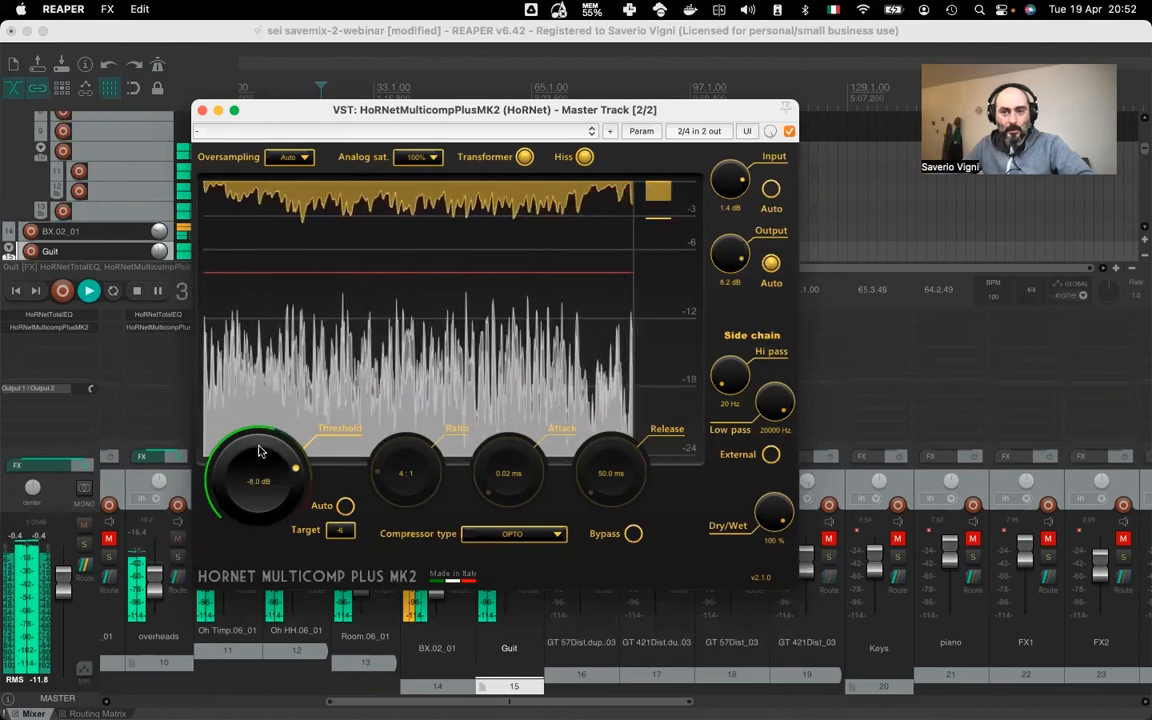
{"action": "left_click", "coordinate": [203, 109]}
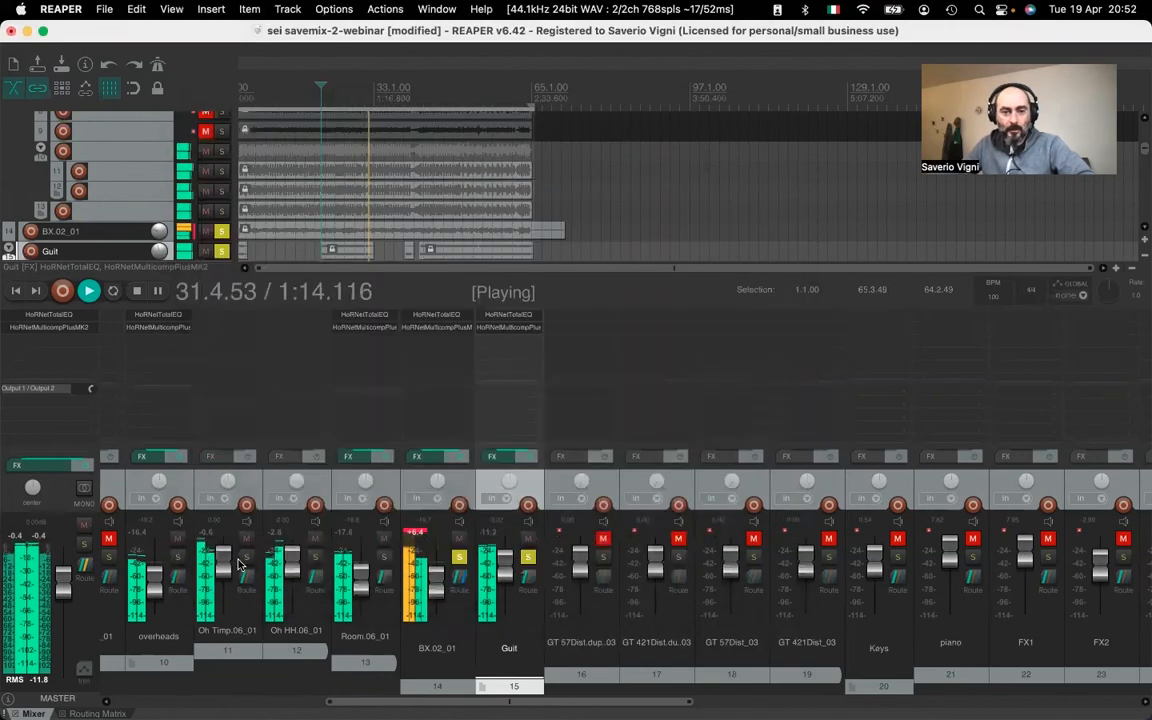
Replay the mix from the guitar section, fine-tune the Guit folder's fader and stop playback
{"action": "key", "text": "space"}
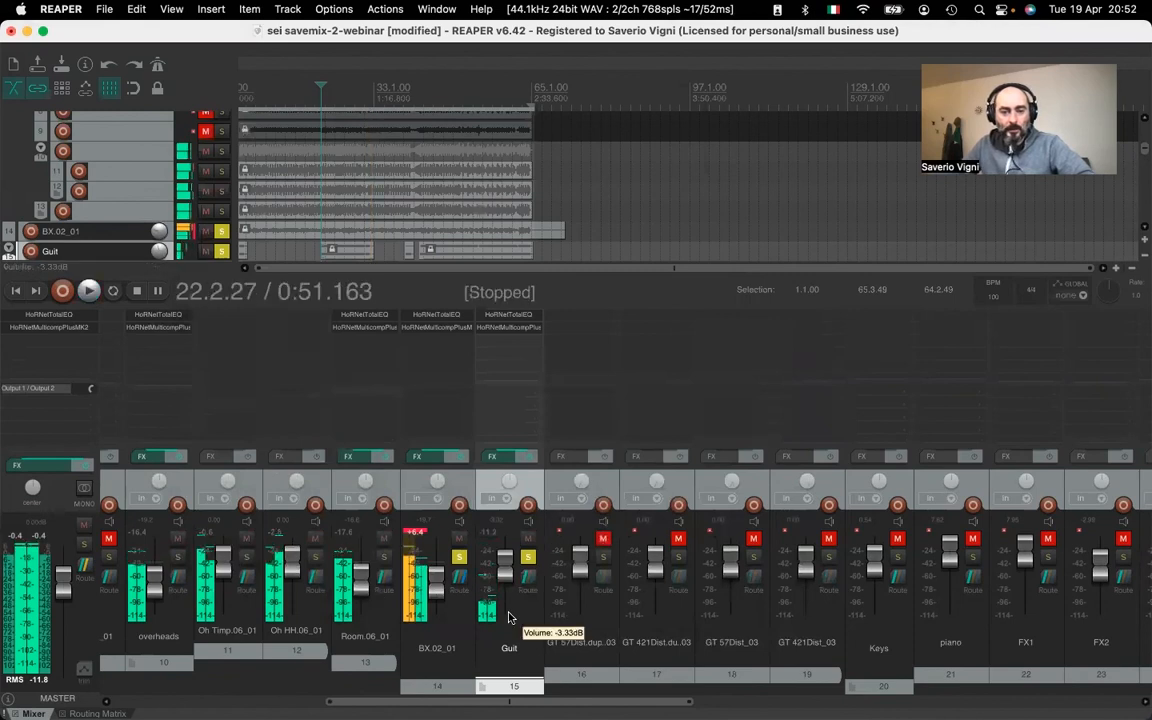
{"action": "key", "text": "space"}
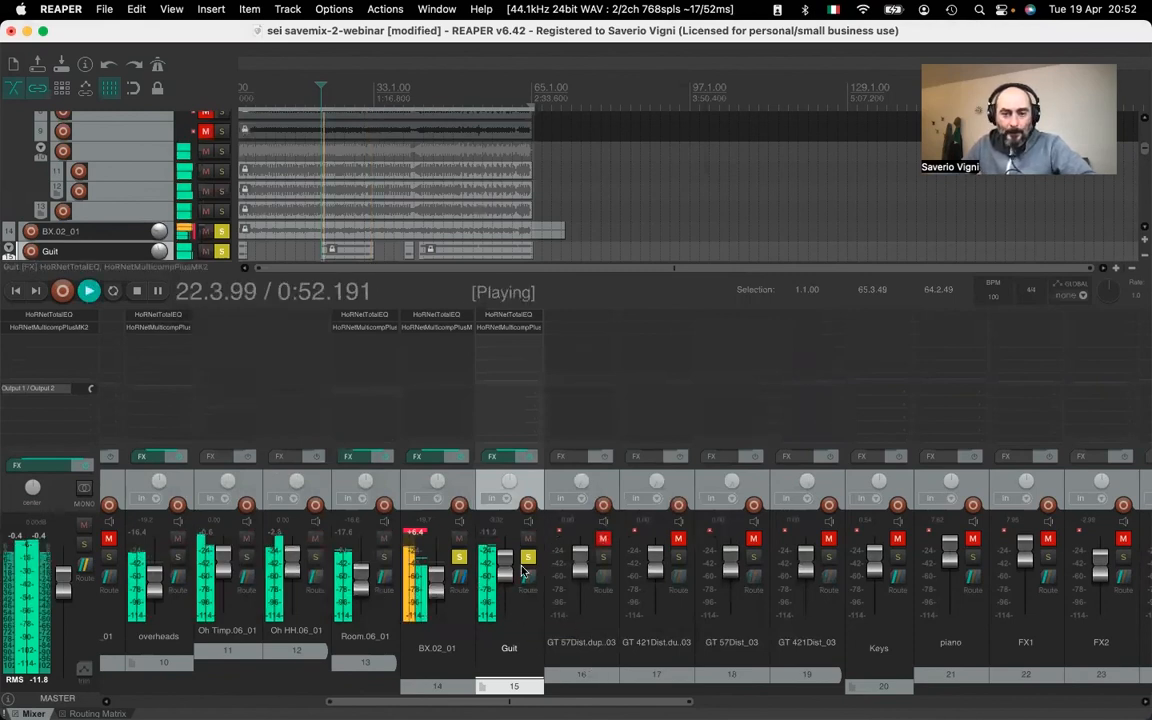
{"action": "left_click_drag", "start_coordinate": [506, 566], "coordinate": [505, 571]}
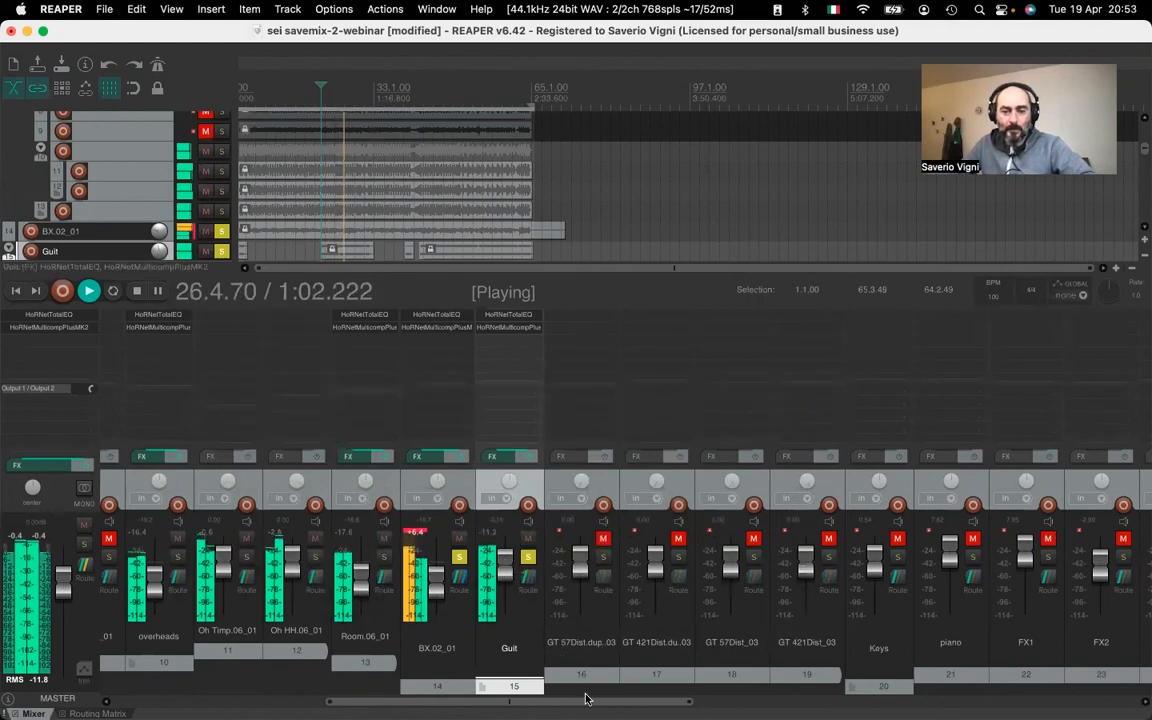
{"action": "left_click_drag", "start_coordinate": [586, 700], "coordinate": [419, 689]}
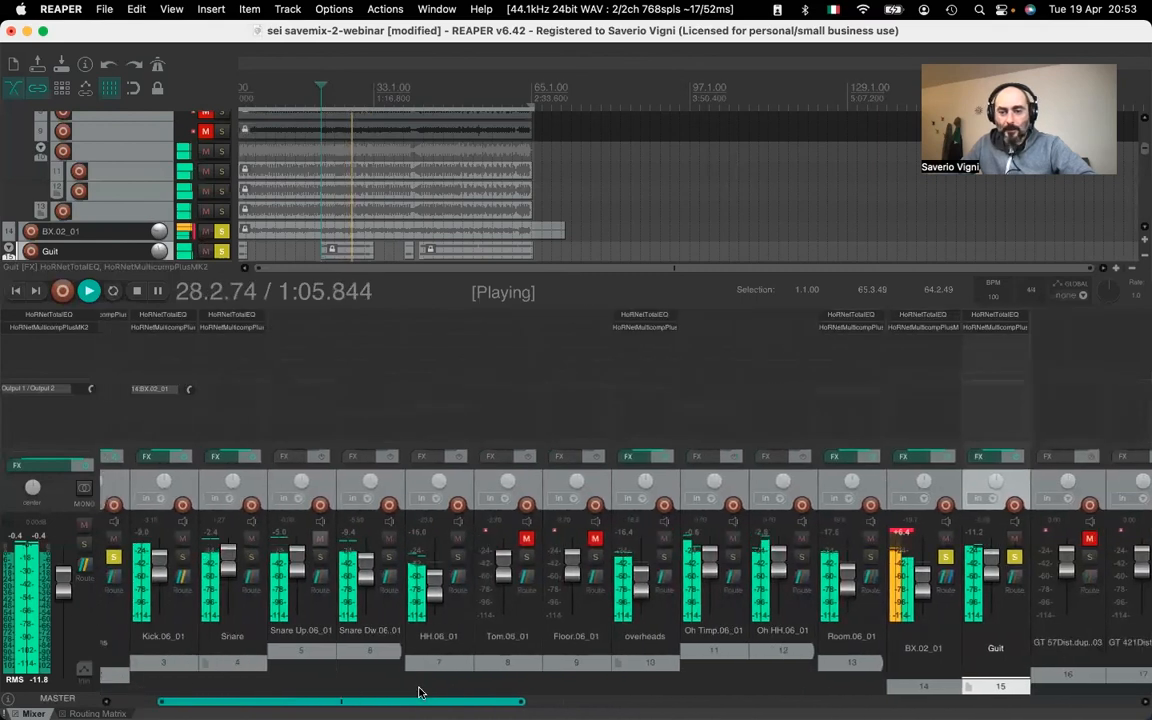
{"action": "key", "text": "space"}
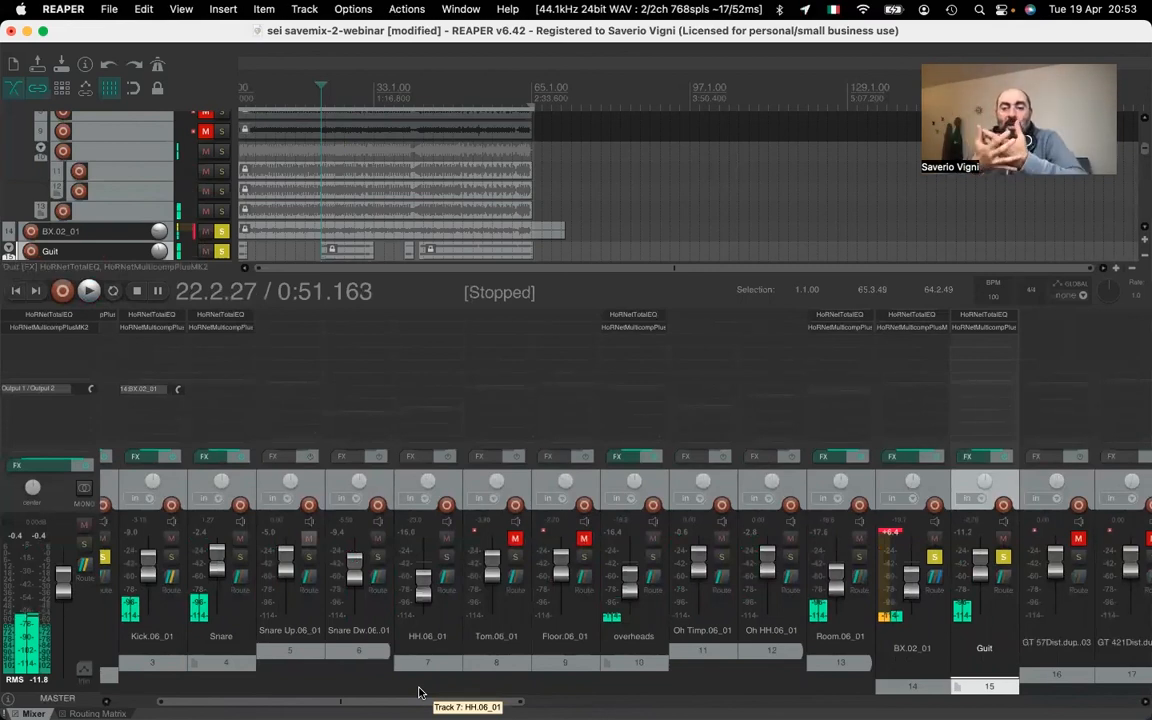
Review the Snare folder's FET compressor settings, close the plugin and go to the Vox channels in the mixer
{"action": "left_click_drag", "start_coordinate": [419, 702], "coordinate": [554, 702]}
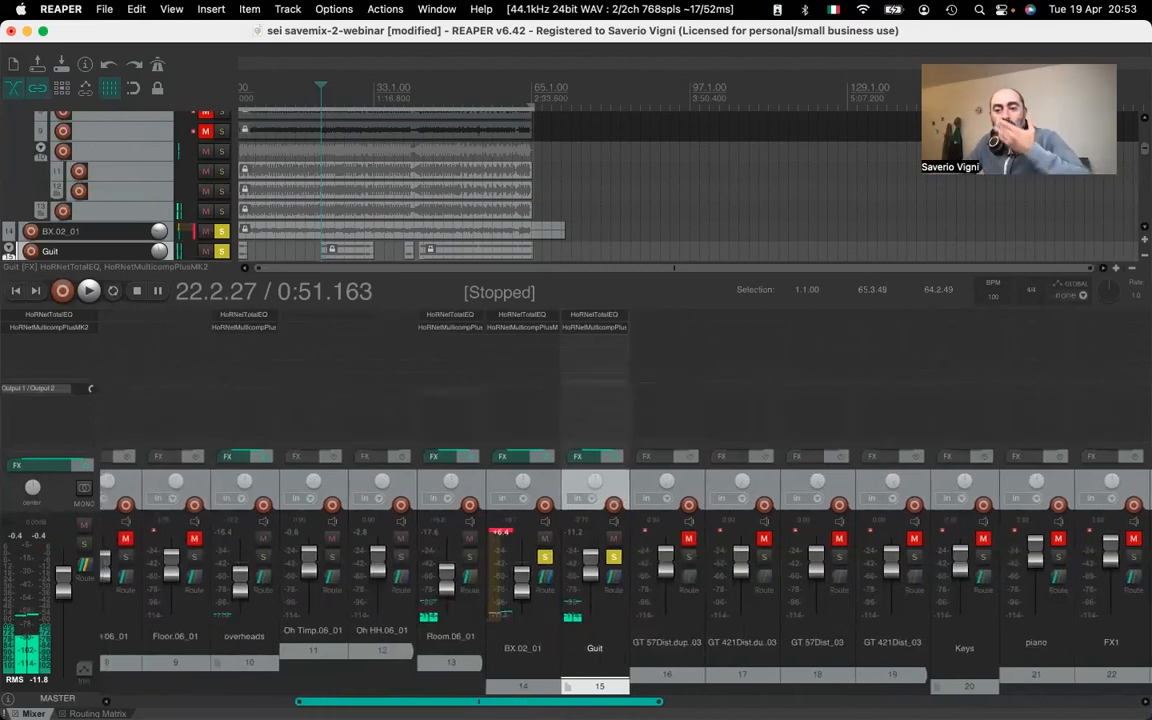
{"action": "left_click_drag", "start_coordinate": [554, 702], "coordinate": [437, 695]}
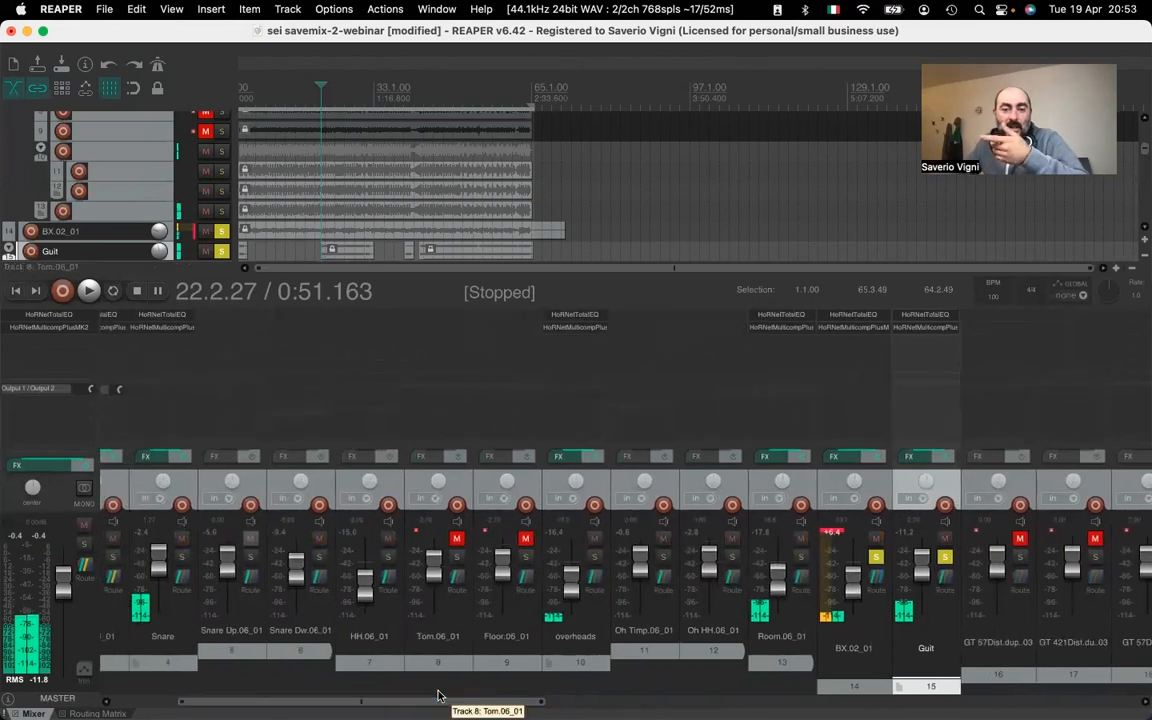
{"action": "left_click", "coordinate": [160, 328]}
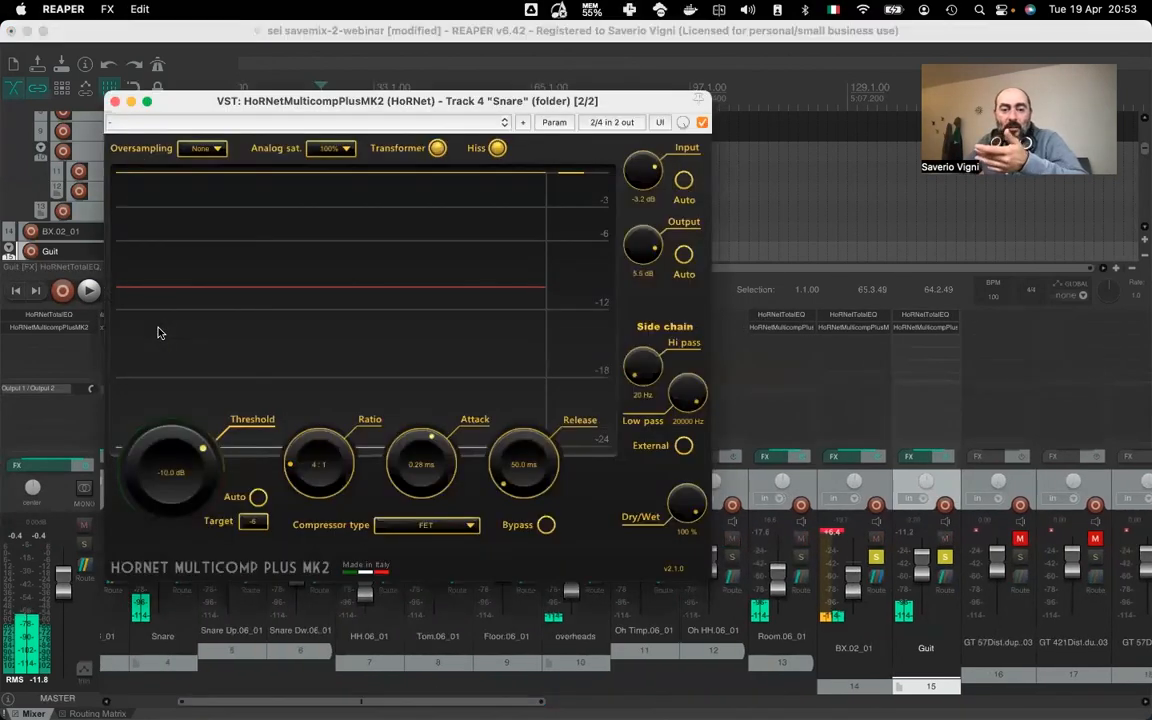
{"action": "left_click", "coordinate": [114, 101]}
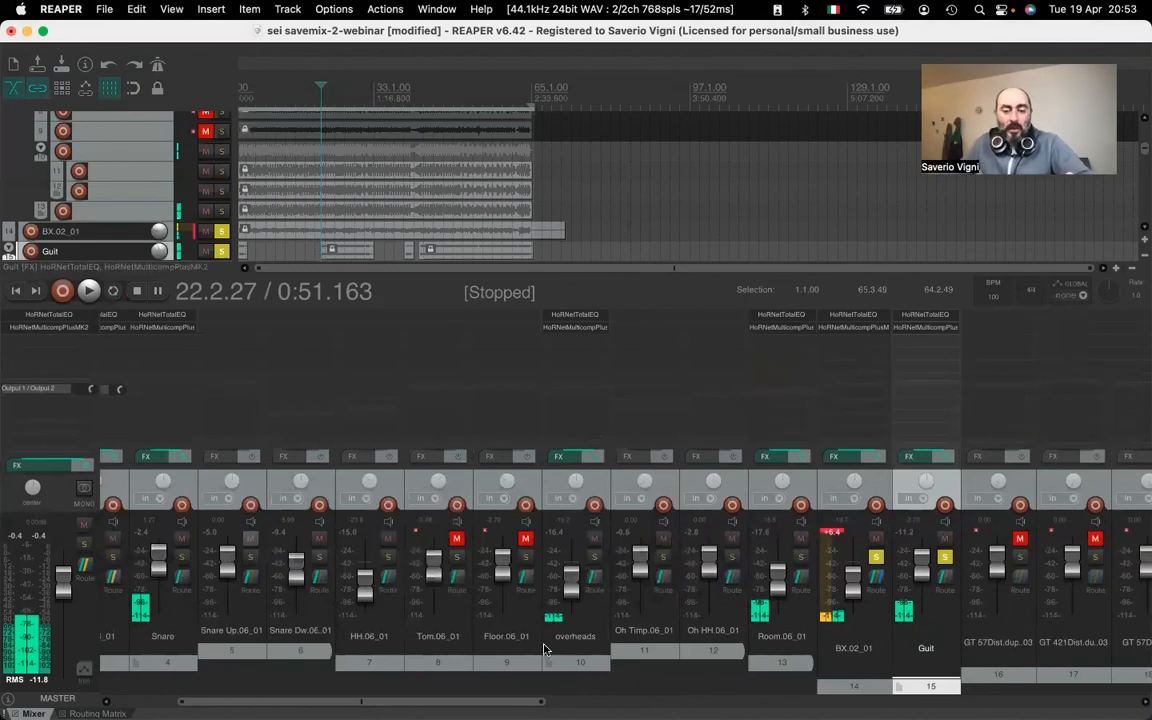
{"action": "left_click_drag", "start_coordinate": [527, 700], "coordinate": [878, 701]}
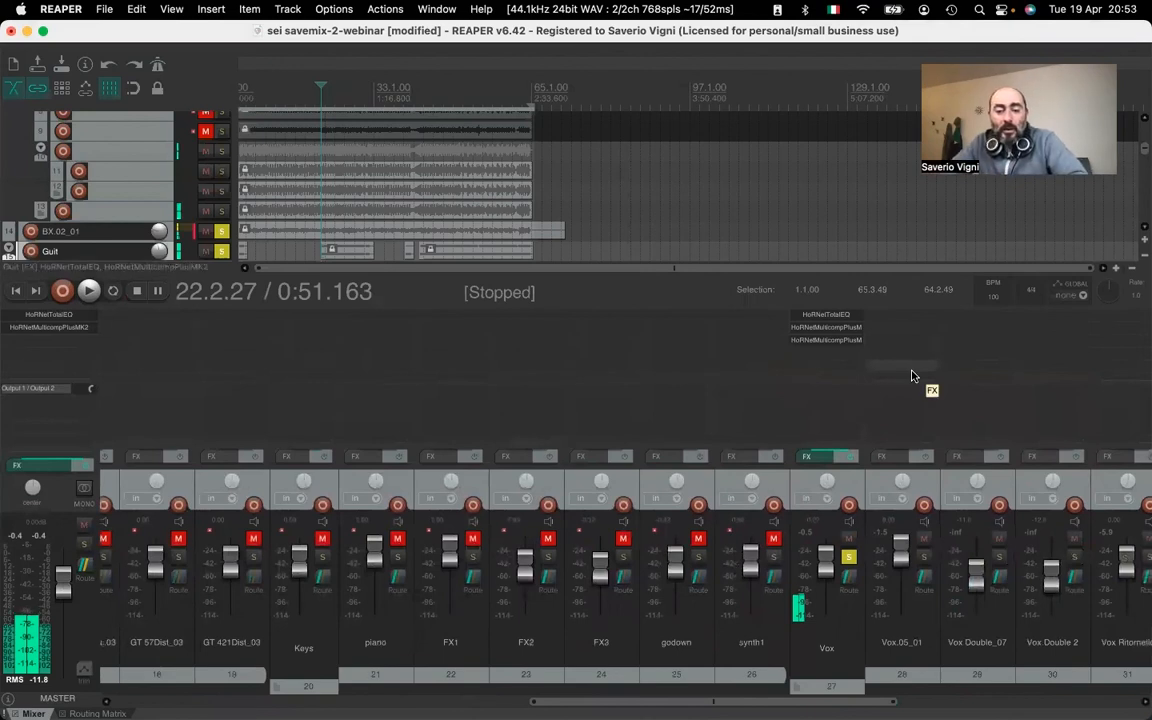
Solo the Keys folder and play the mix from around bar 11
{"action": "left_click", "coordinate": [322, 556]}
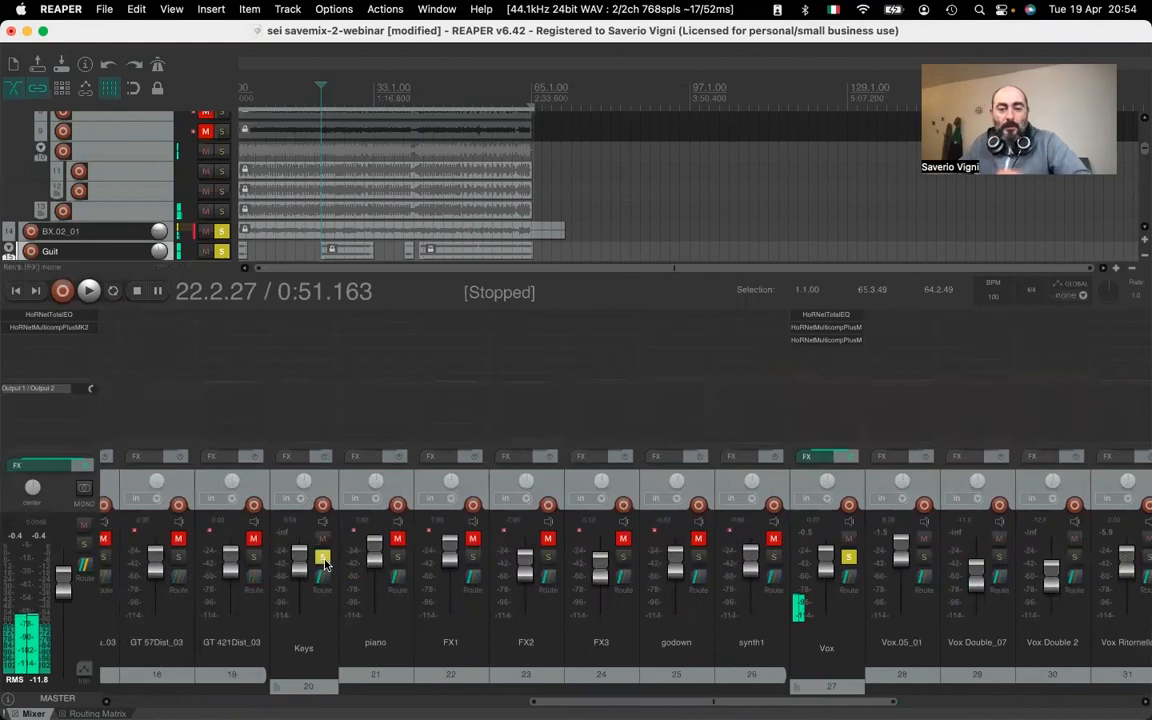
{"action": "key", "text": "space"}
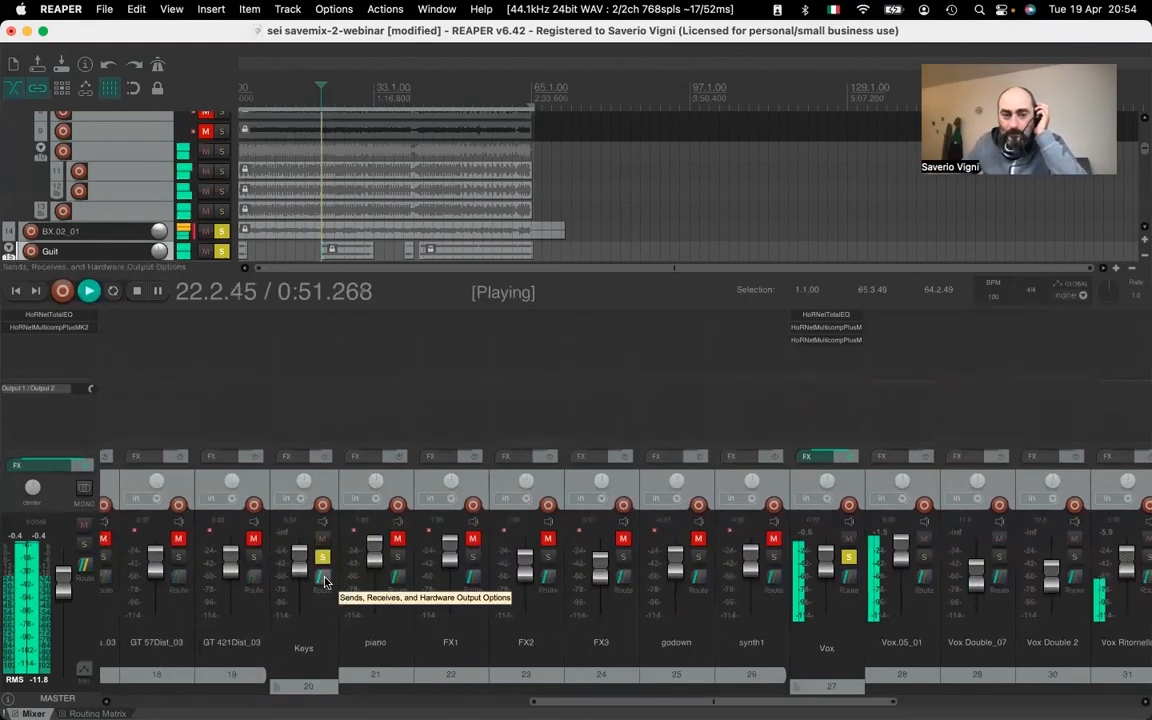
{"action": "mouse_move", "coordinate": [296, 568]}
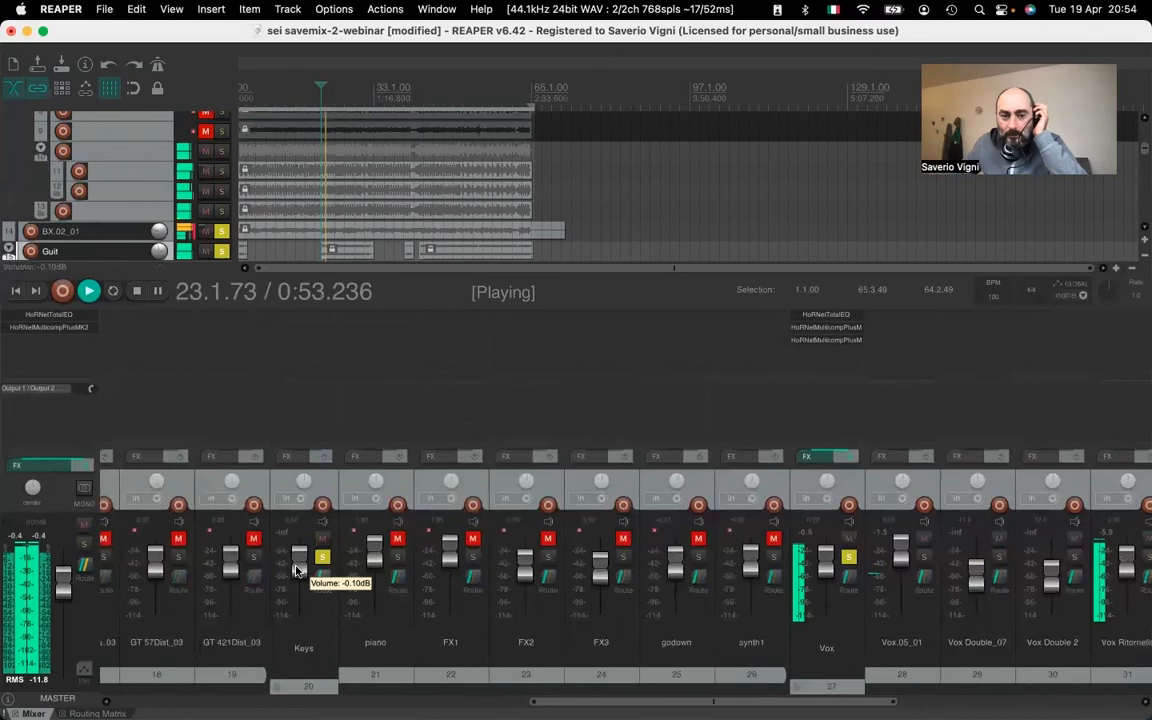
{"action": "left_click", "coordinate": [264, 88]}
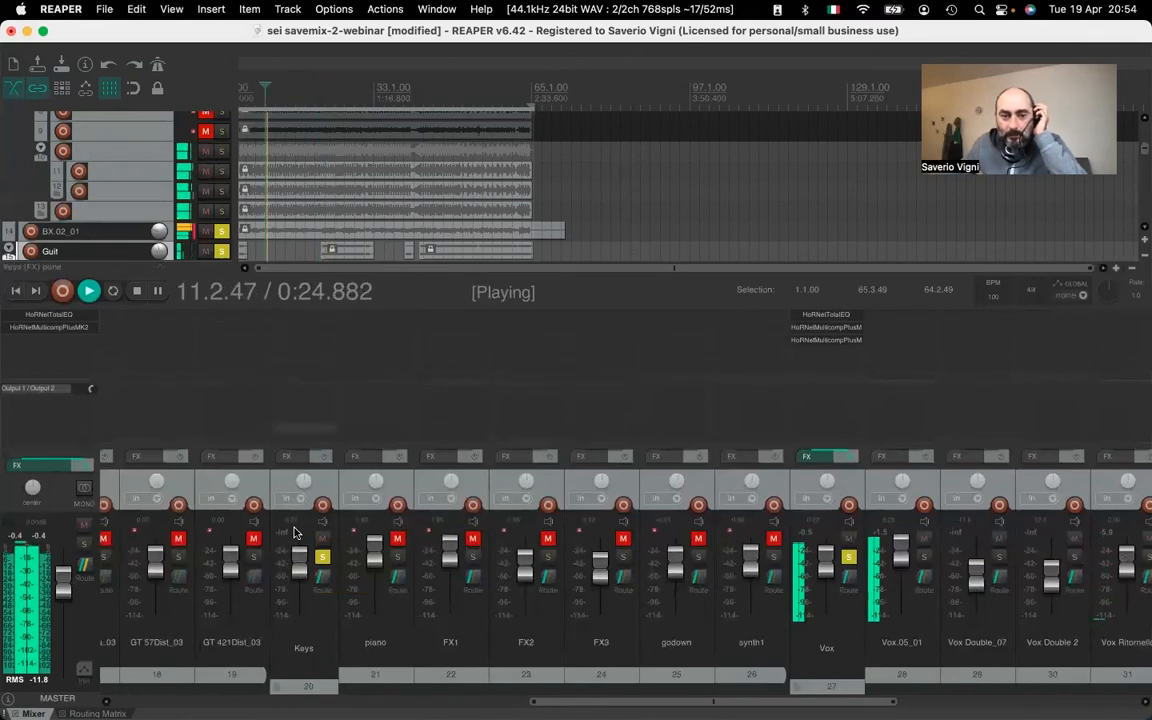
{"action": "mouse_move", "coordinate": [295, 533]}
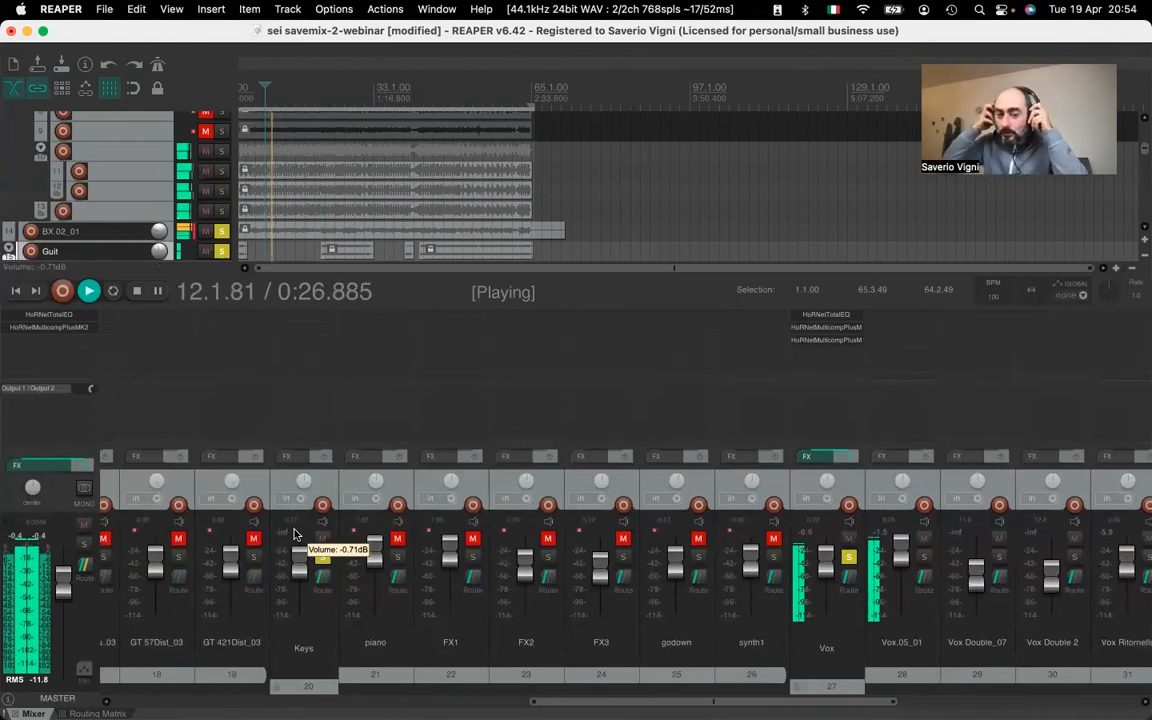
Unmute the piano, FX1, FX2, FX3, godown and synth1 tracks during playback
{"action": "left_click", "coordinate": [397, 538]}
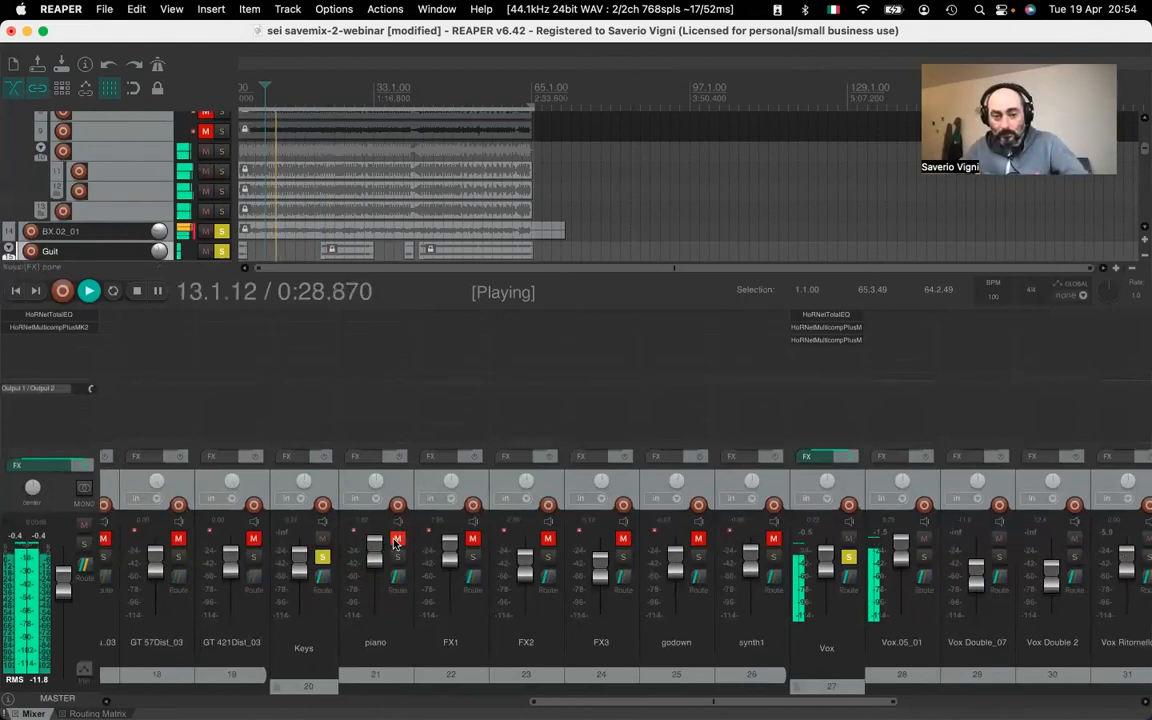
{"action": "left_click", "coordinate": [472, 538]}
{"action": "left_click", "coordinate": [547, 538]}
{"action": "left_click", "coordinate": [622, 538]}
{"action": "left_click", "coordinate": [698, 538]}
{"action": "left_click", "coordinate": [773, 538]}
Lower the Keys folder's fader to about -8.15 dB and stop playback
{"action": "left_click_drag", "start_coordinate": [299, 558], "coordinate": [298, 575]}
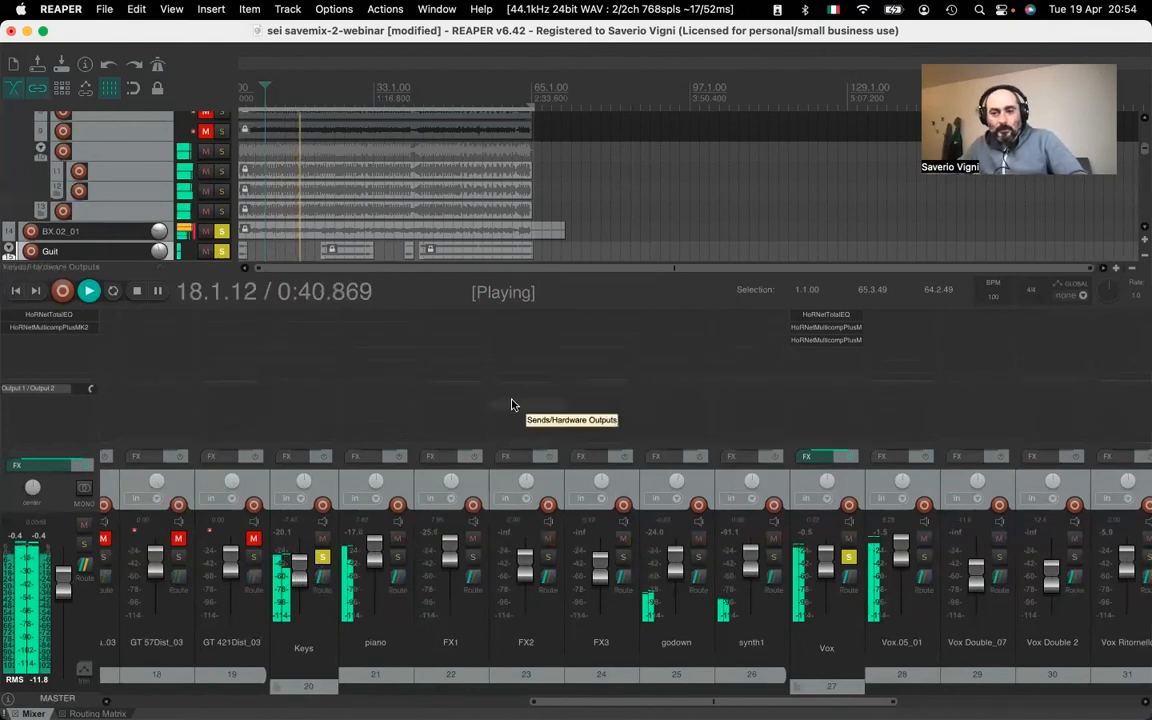
{"action": "left_click_drag", "start_coordinate": [300, 570], "coordinate": [301, 572]}
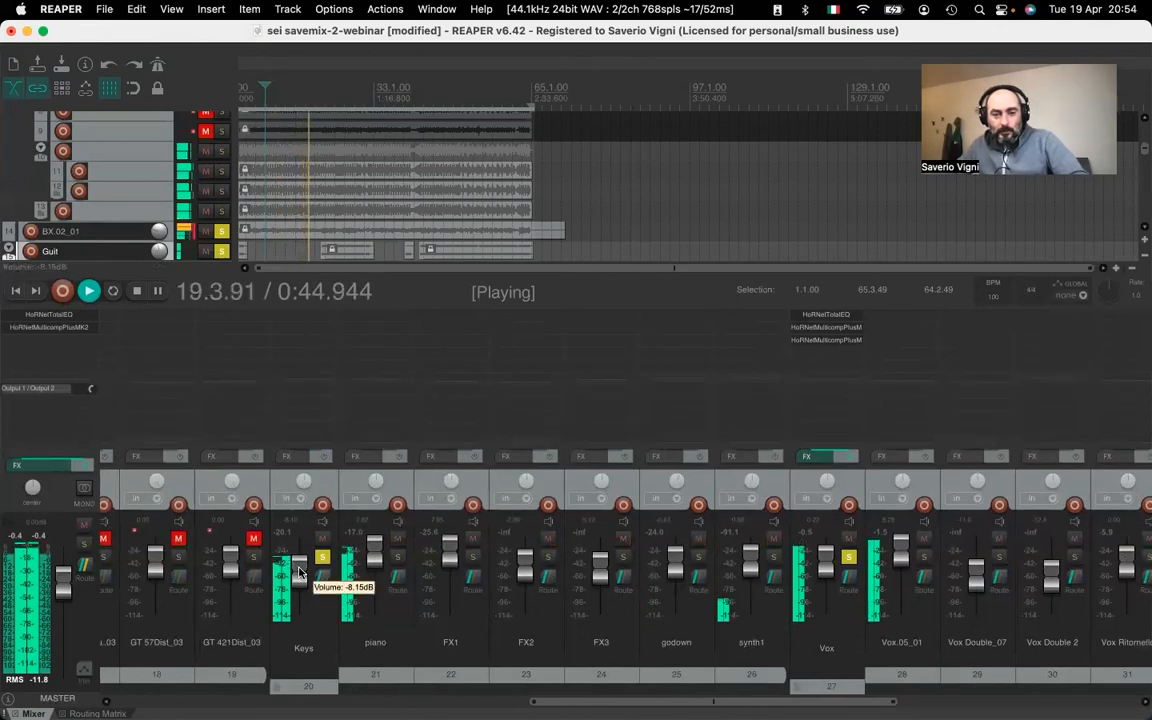
{"action": "key", "text": "space"}
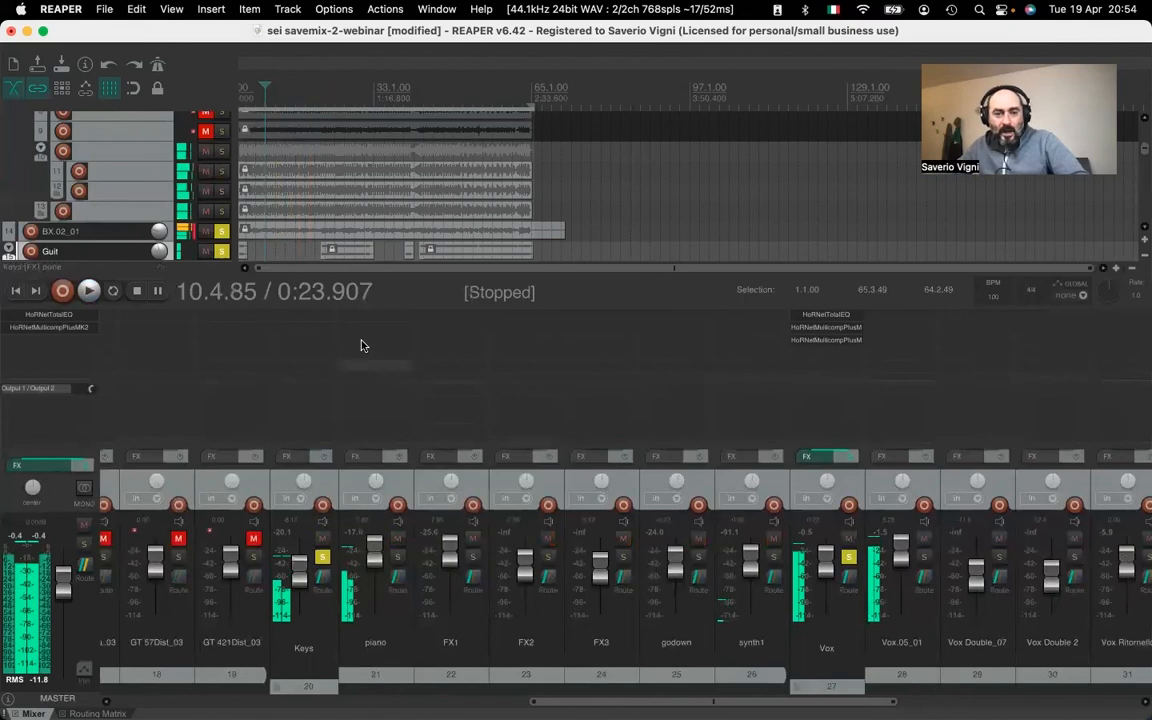
Add HoRNetMulticompPlusMK2 to the piano track, using the Console 4K compressor type and automatic input gain
{"action": "double_click", "coordinate": [363, 319]}
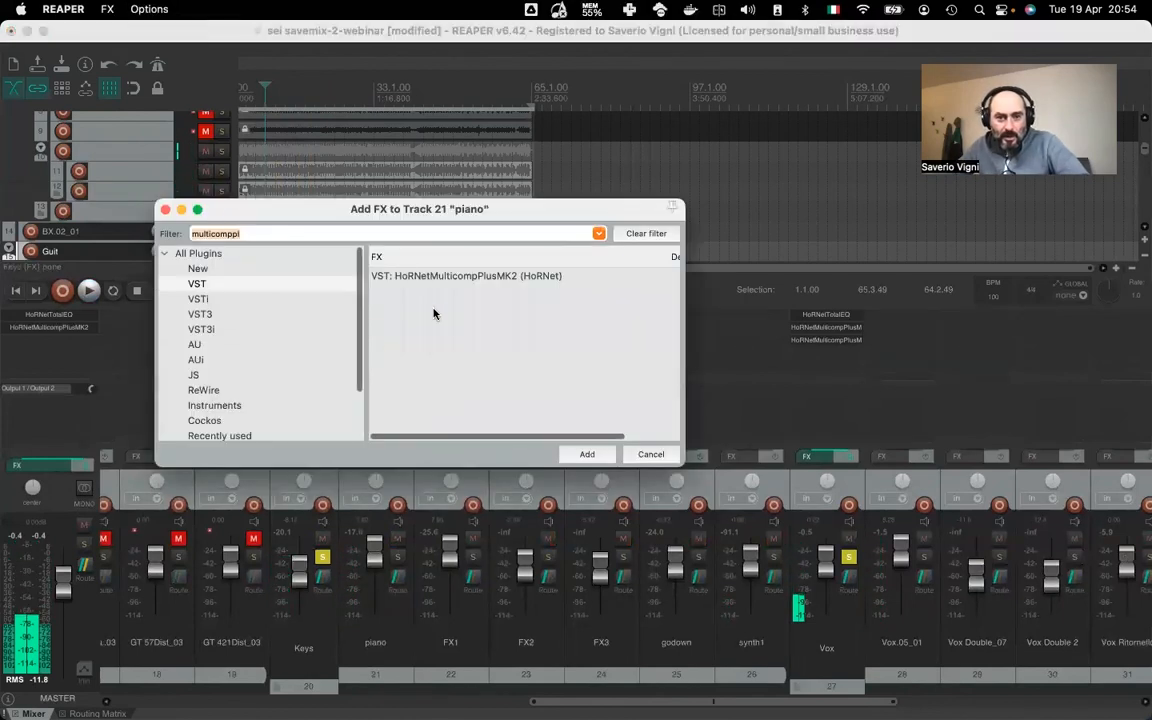
{"action": "left_click", "coordinate": [421, 277]}
{"action": "double_click", "coordinate": [421, 277]}
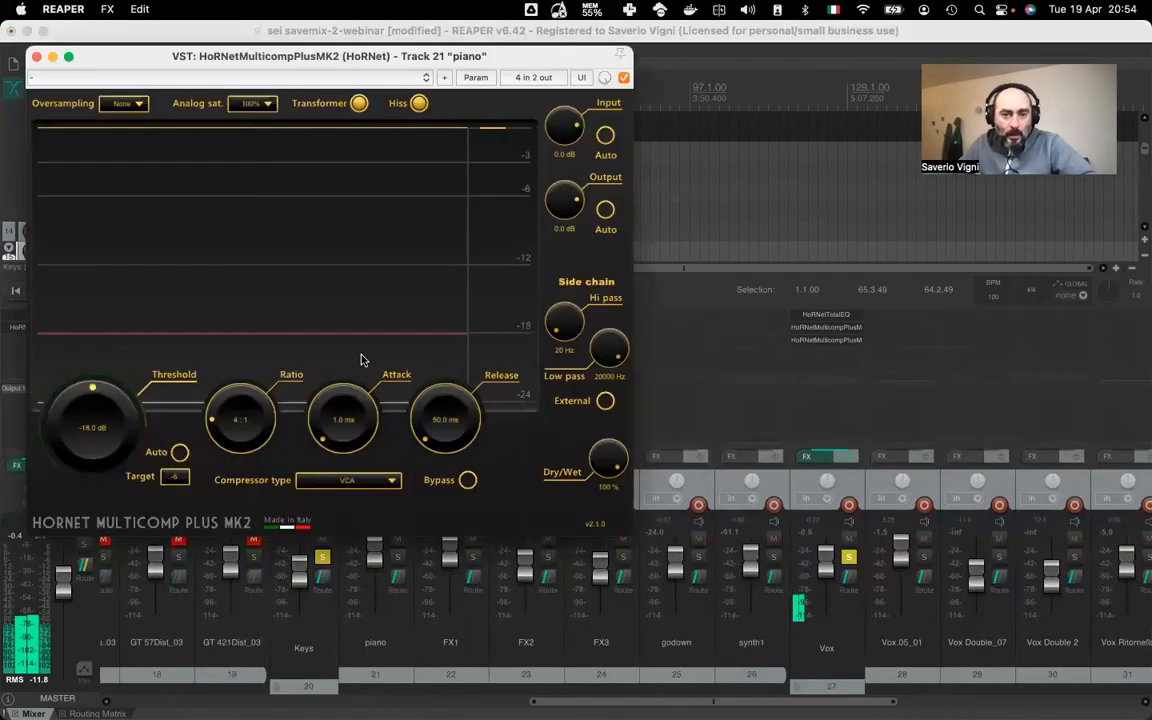
{"action": "left_click", "coordinate": [360, 481]}
{"action": "left_click", "coordinate": [342, 571]}
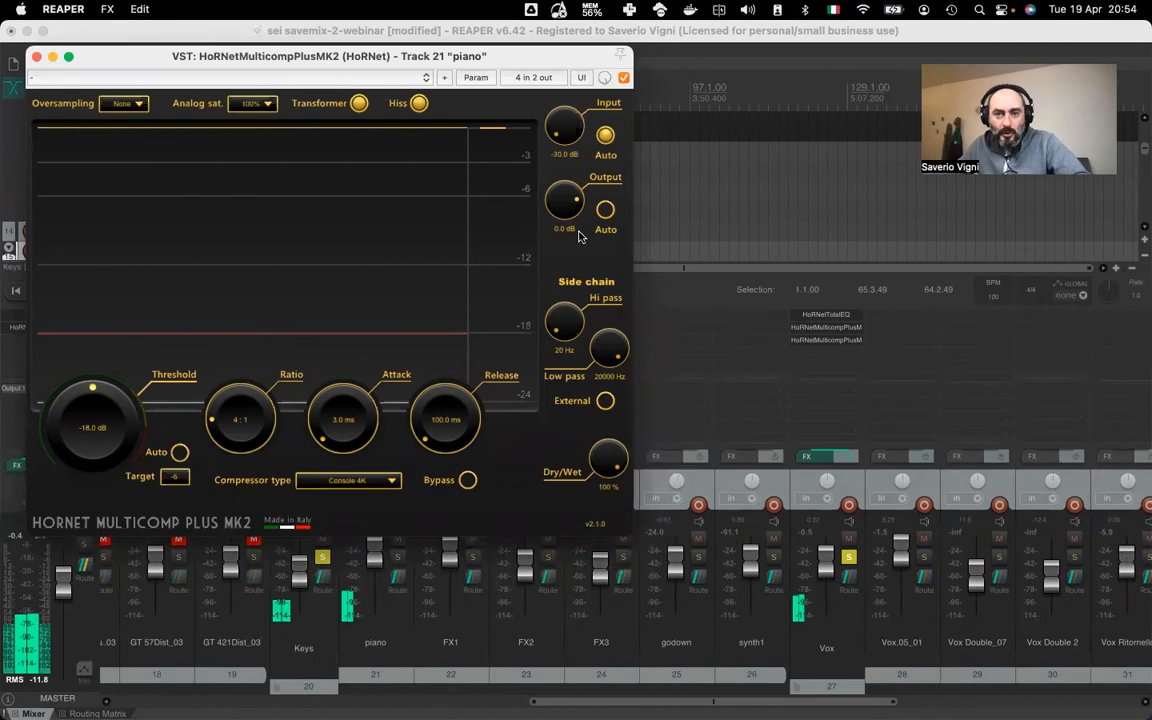
While playing the mix, enable automatic output gain and threshold on the piano compressor and set its attack to about 22.1 ms
{"action": "key", "text": "space"}
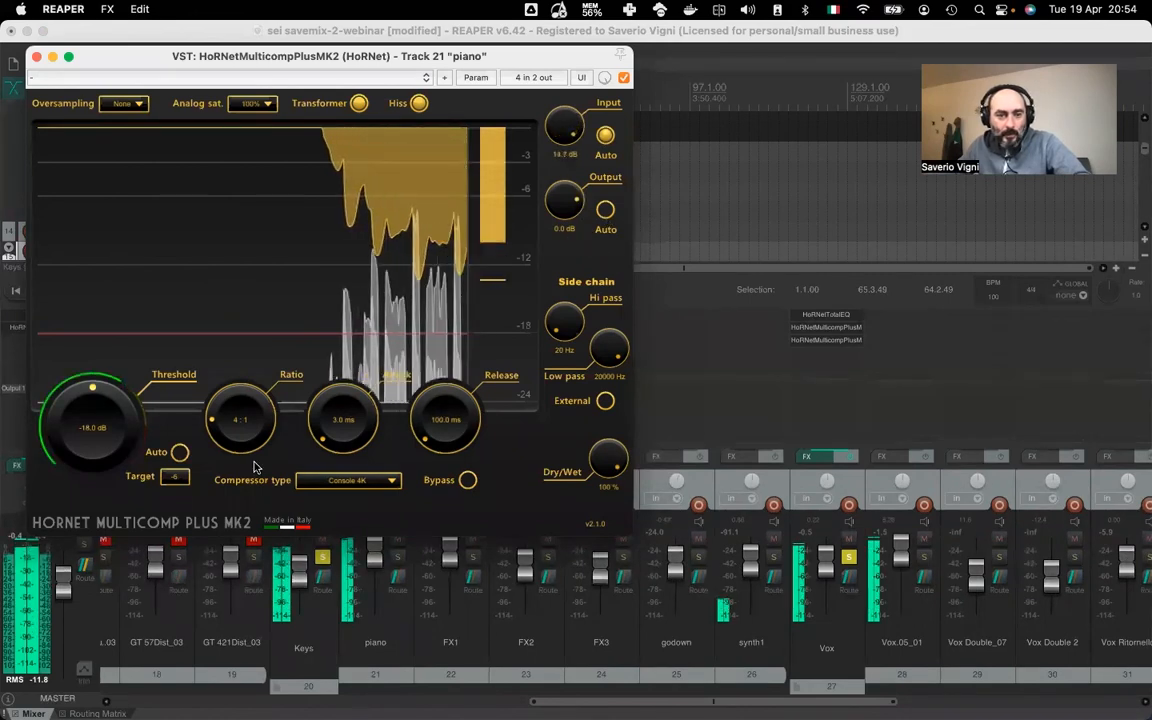
{"action": "left_click", "coordinate": [605, 209]}
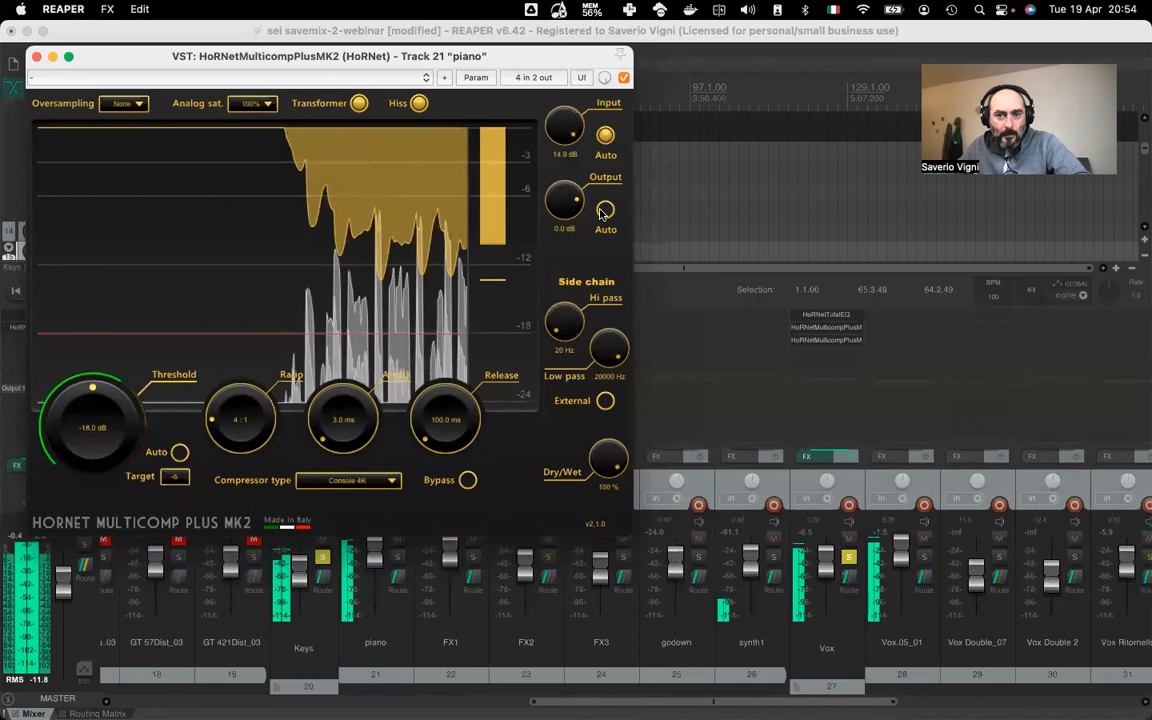
{"action": "left_click", "coordinate": [179, 453]}
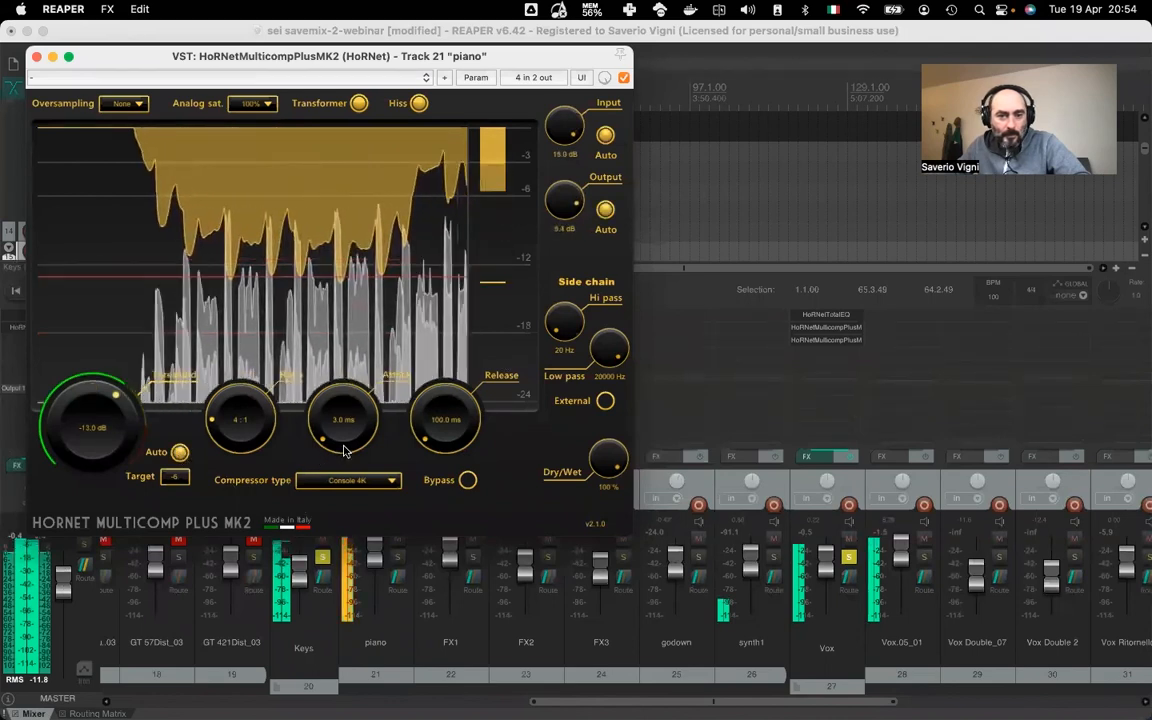
{"action": "left_click_drag", "start_coordinate": [343, 451], "coordinate": [315, 261]}
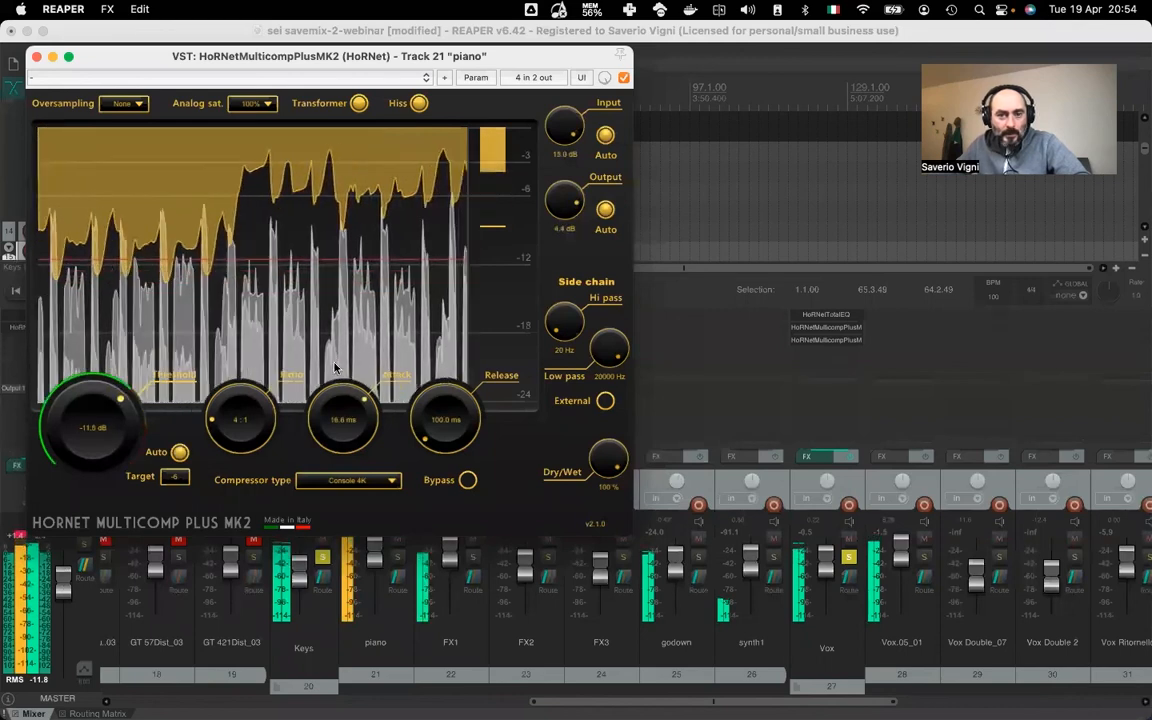
{"action": "left_click_drag", "start_coordinate": [338, 390], "coordinate": [344, 325]}
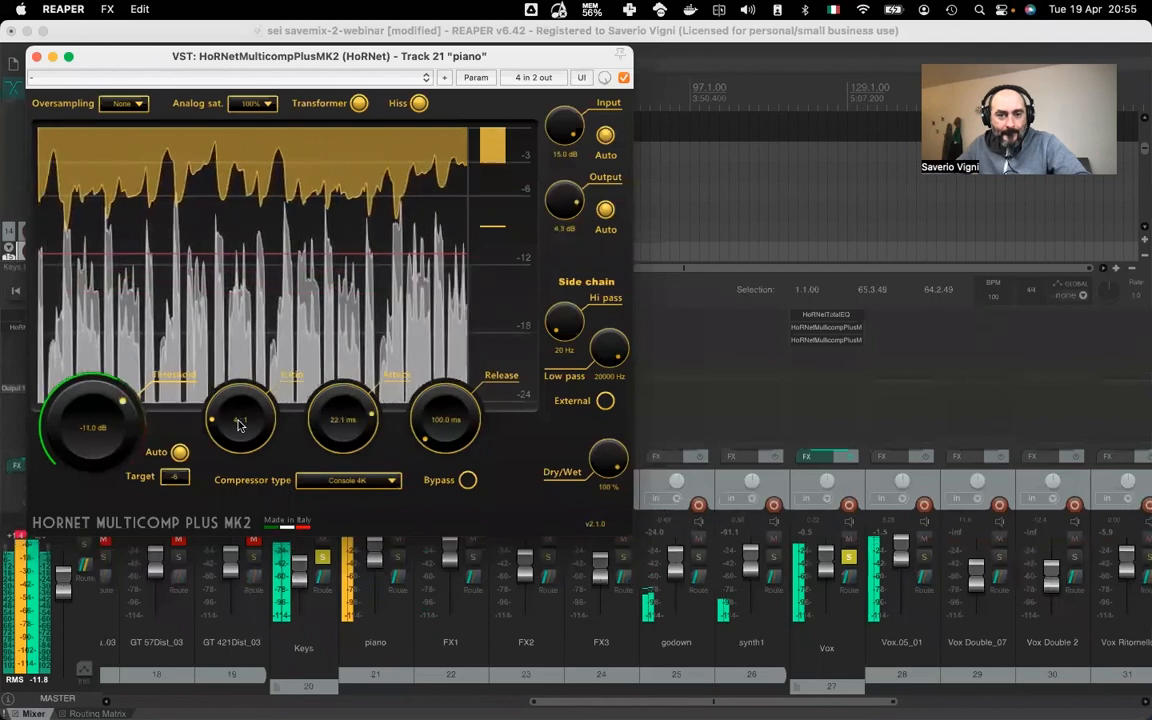
Close the piano compressor, lower the piano track's fader to about -6.56 dB and briefly replay the mix
{"action": "left_click", "coordinate": [37, 57]}
{"action": "mouse_move", "coordinate": [372, 560]}
{"action": "left_mouse_down"}
{"action": "mouse_move", "coordinate": [369, 585]}
{"action": "mouse_move", "coordinate": [371, 576]}
{"action": "left_mouse_up"}
{"action": "key", "text": "space"}
{"action": "key", "text": "space"}
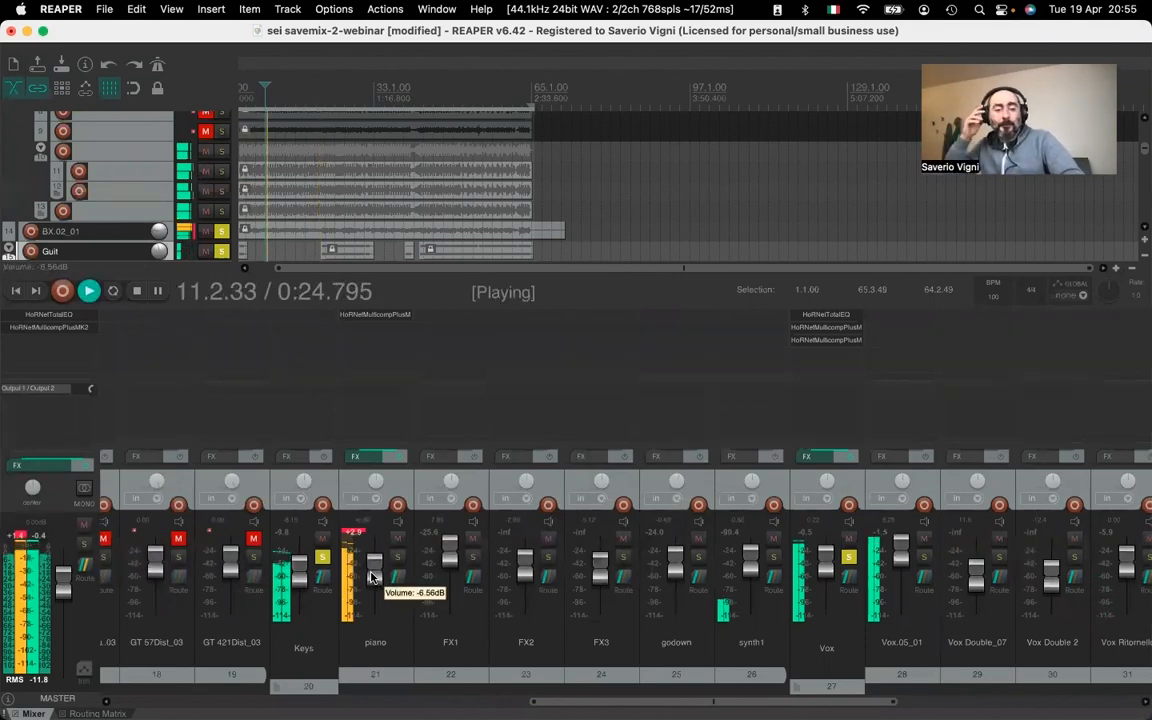
{"action": "key", "text": "space"}
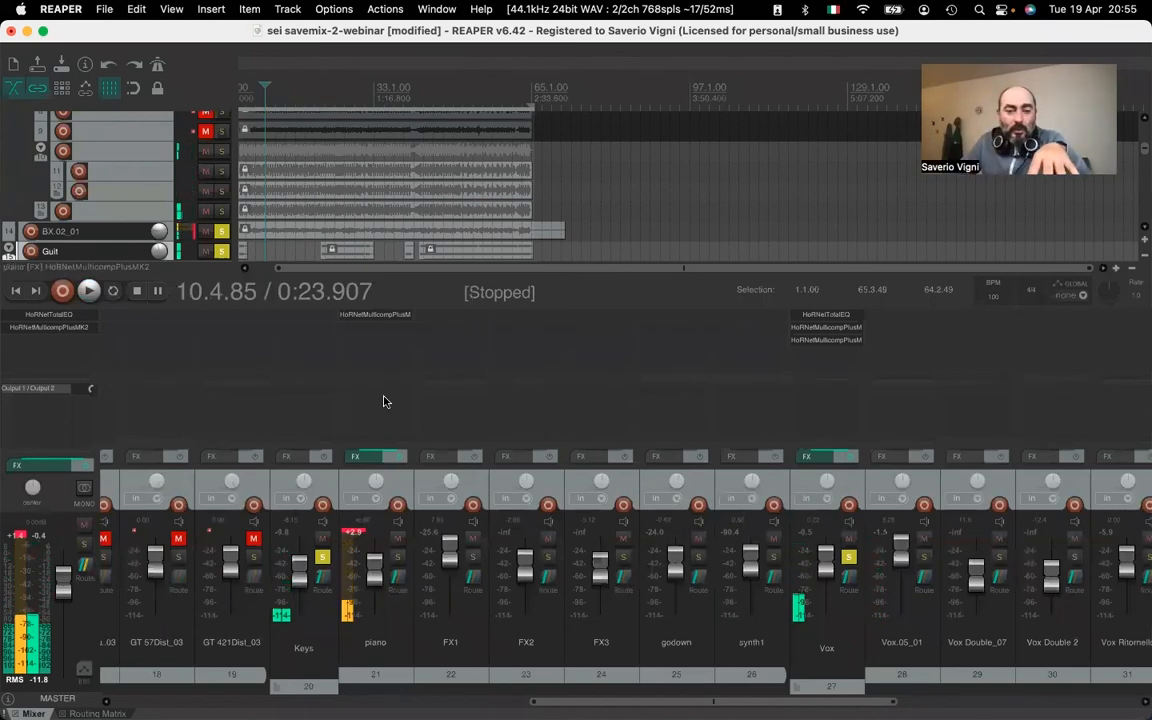
Check the piano compressor's settings, then replay the mix while setting the piano fader to about -8.75 dB
{"action": "left_click", "coordinate": [365, 317]}
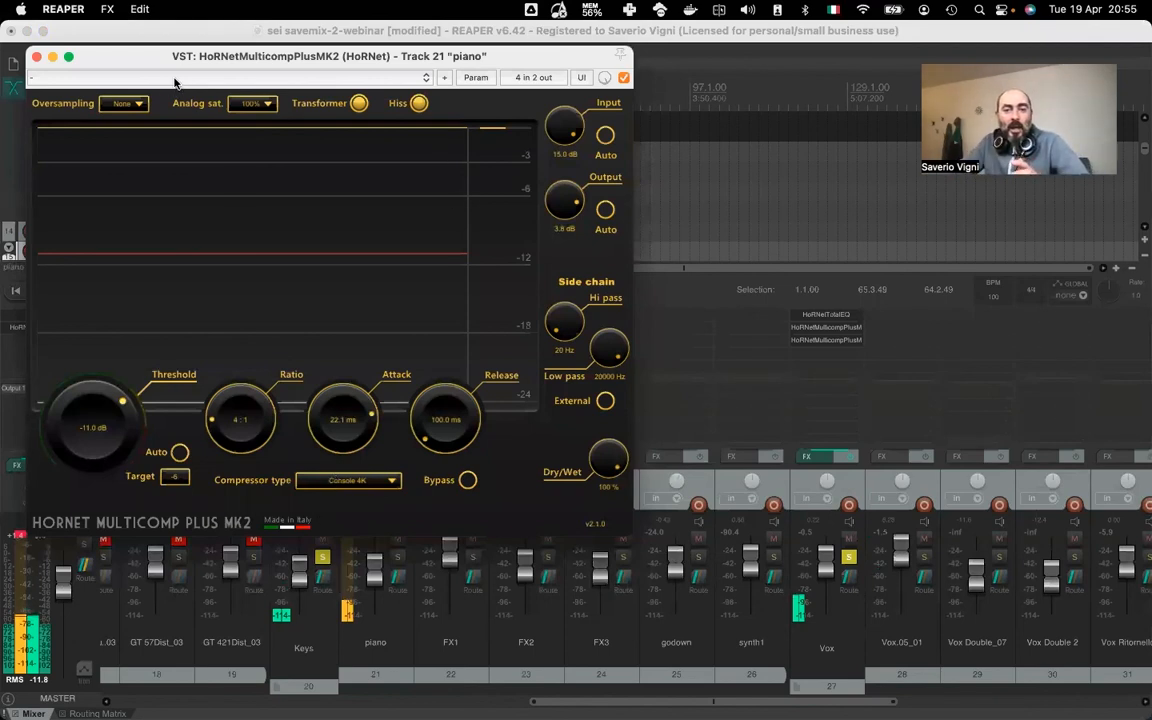
{"action": "left_click", "coordinate": [36, 57]}
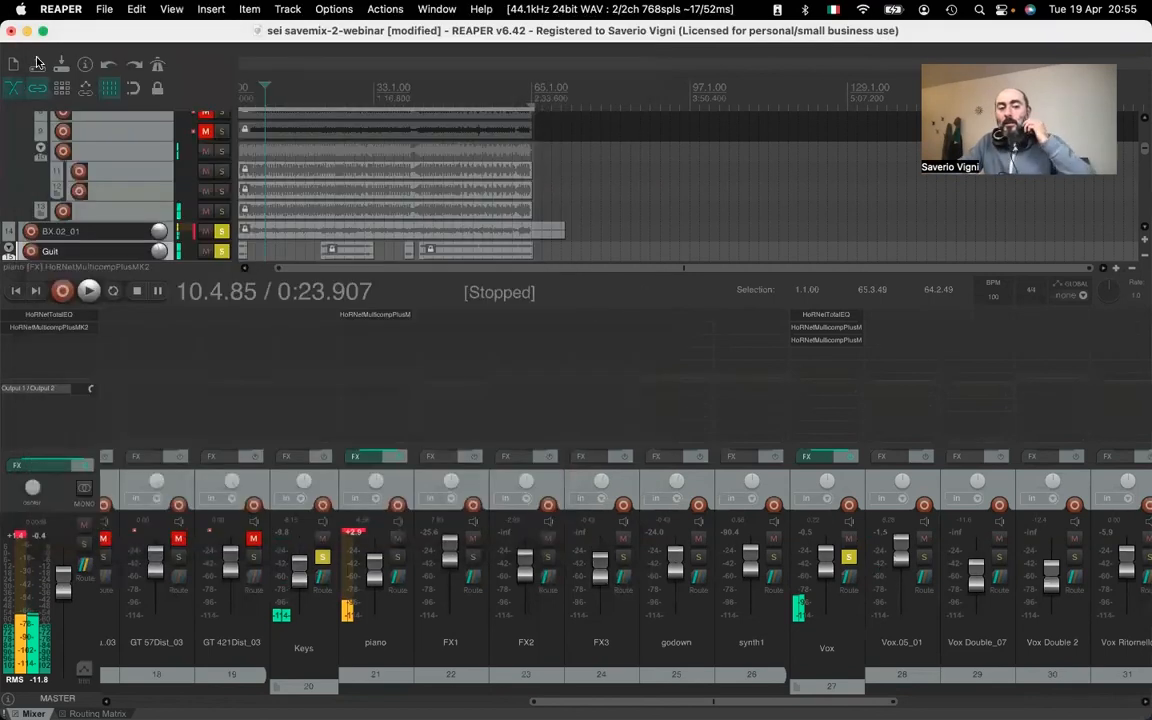
{"action": "key", "text": "space"}
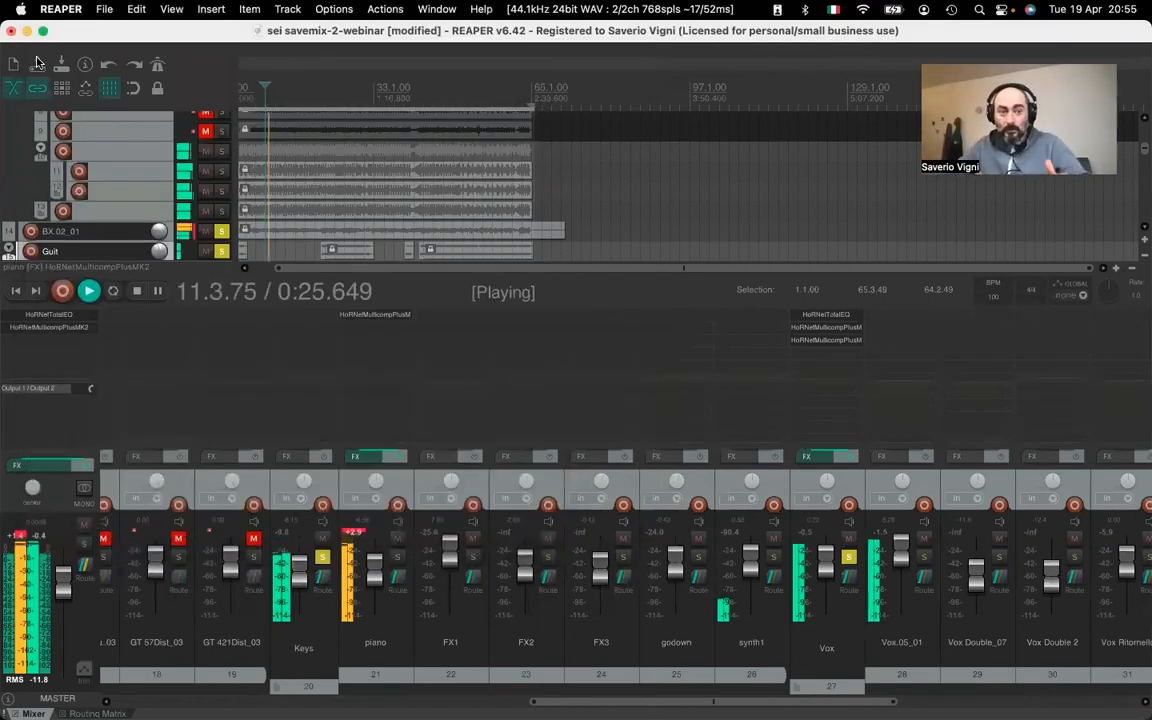
{"action": "left_click_drag", "start_coordinate": [368, 570], "coordinate": [368, 569]}
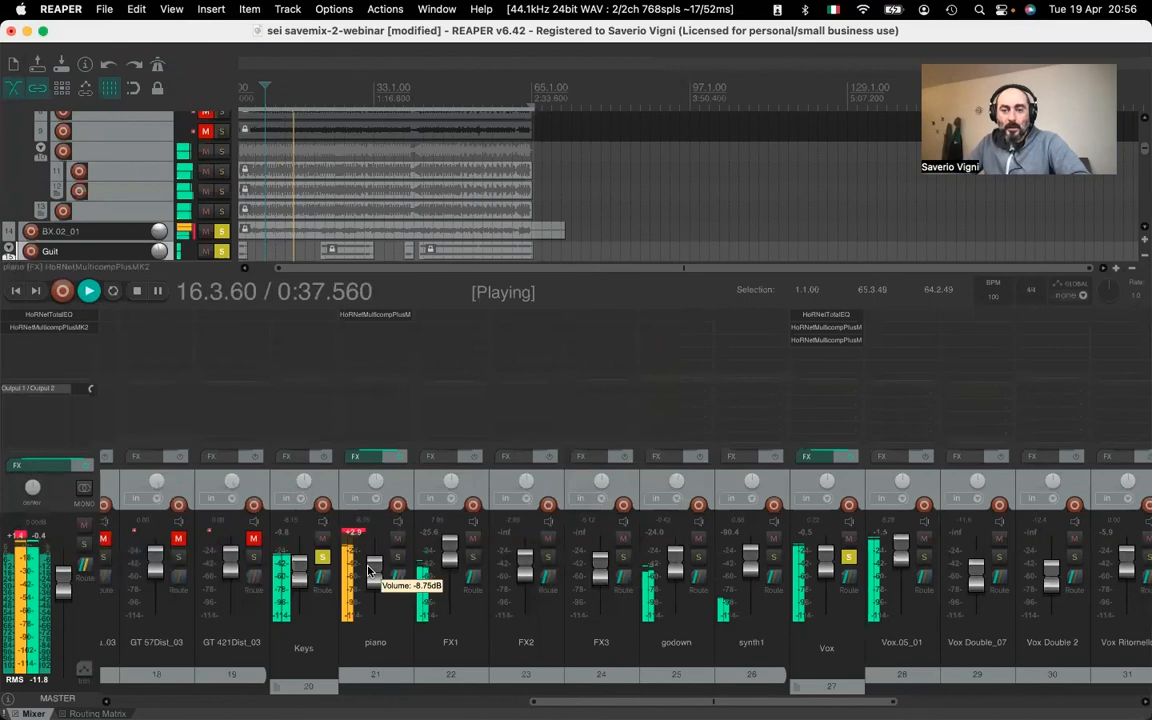
{"action": "key", "text": "space"}
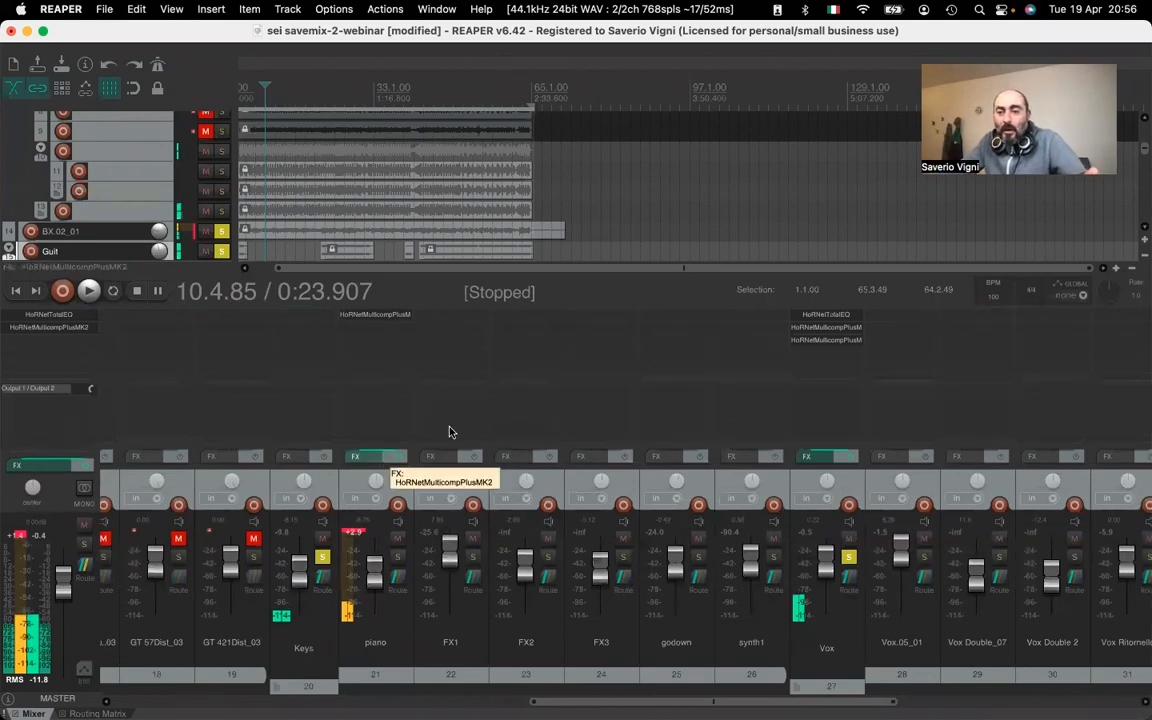
Review the piano track's Console 4K compressor settings once more and close the plugin
{"action": "left_click", "coordinate": [353, 316]}
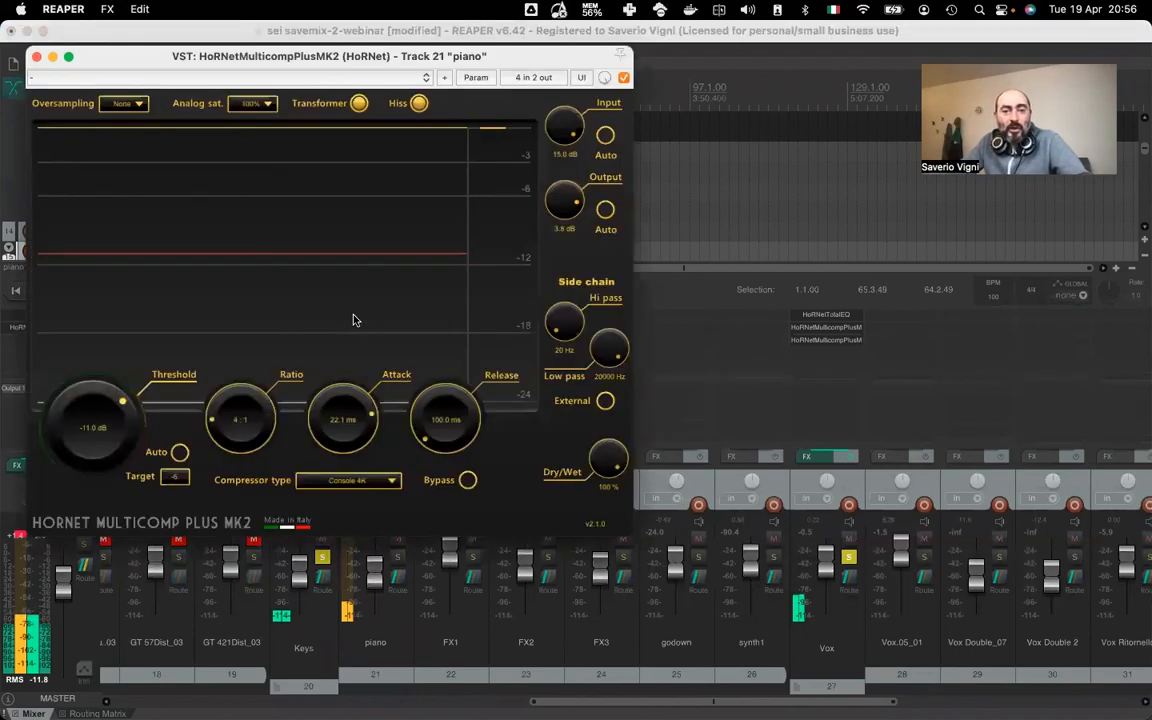
{"action": "left_click_drag", "start_coordinate": [115, 60], "coordinate": [174, 132]}
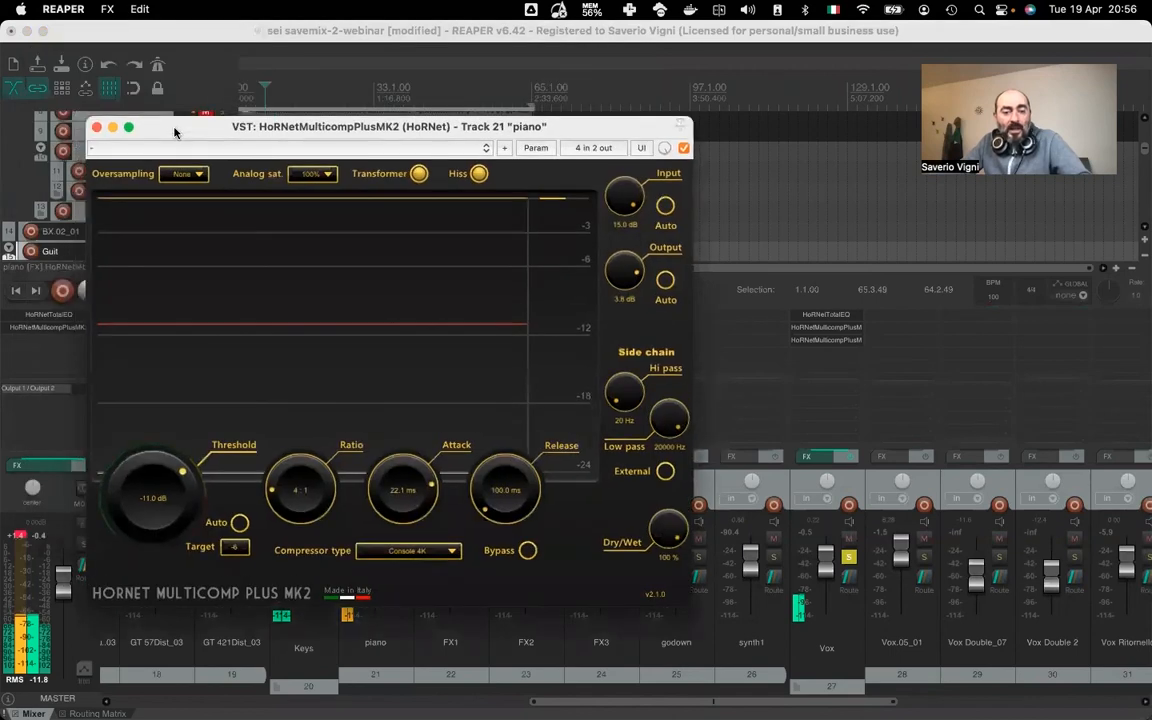
{"action": "left_click", "coordinate": [97, 128]}
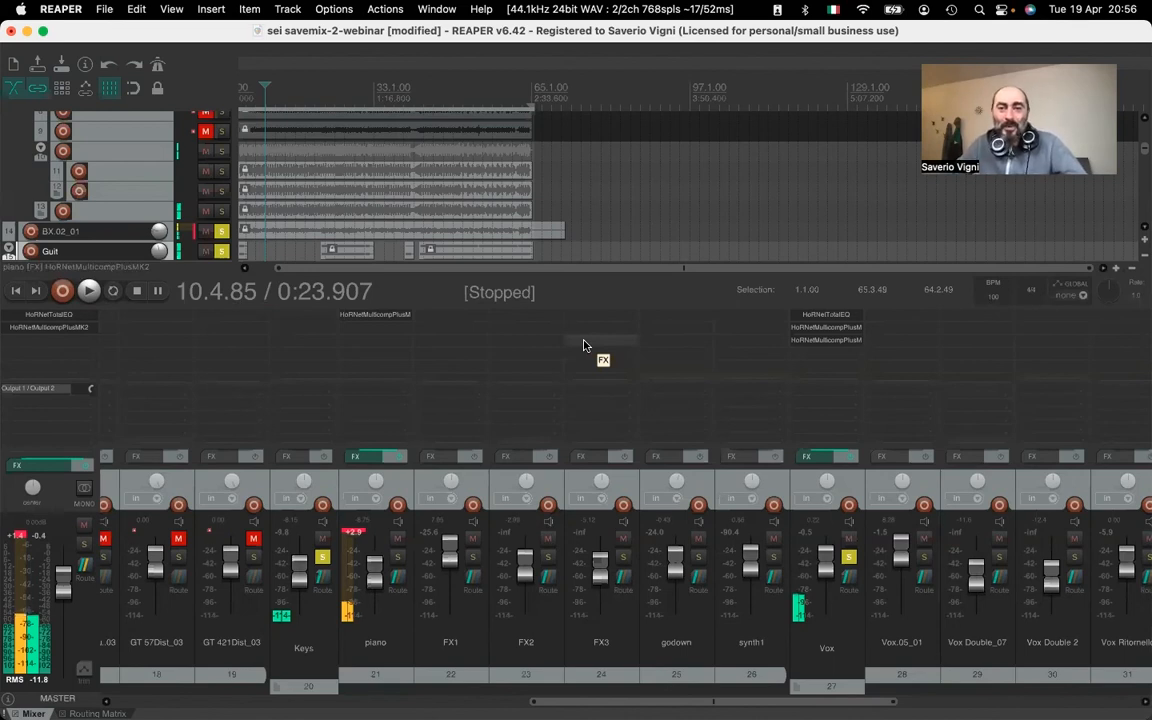
{"action": "scroll", "coordinate": [584, 345], "scroll_direction": "left", "scroll_amount": 1}
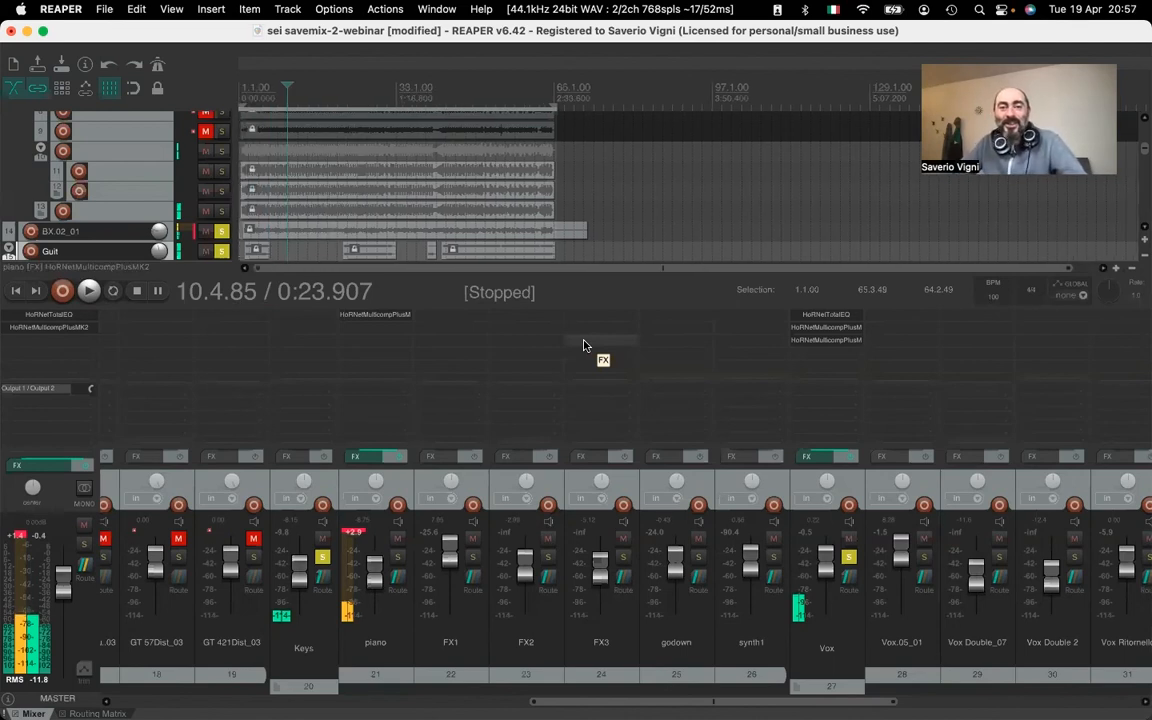